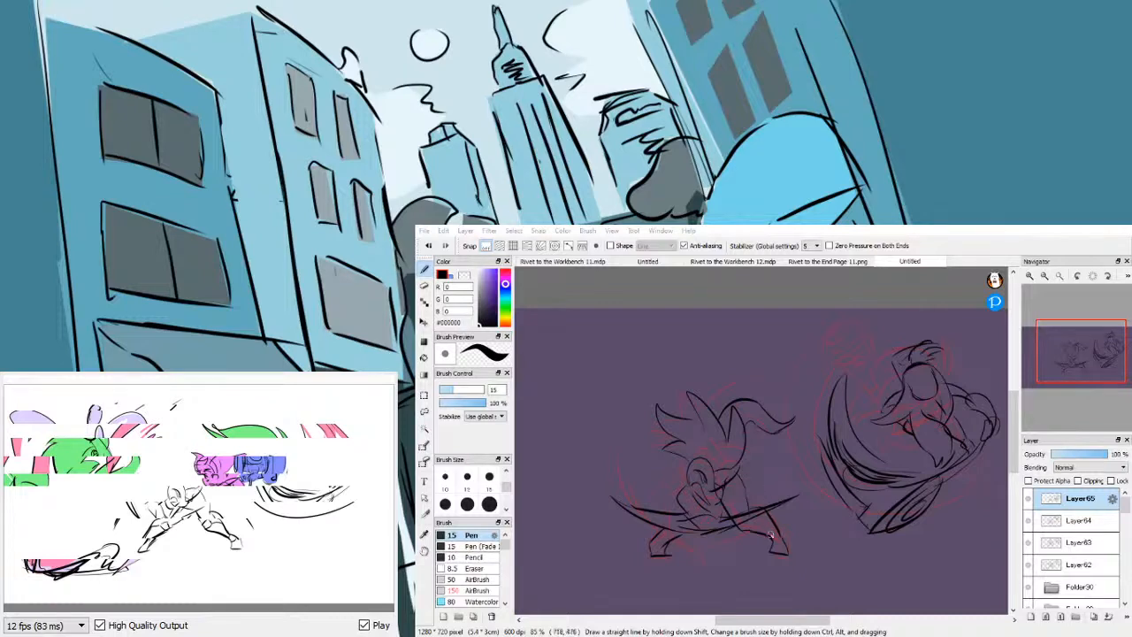
- Lasso the crouching figure with the crossed blades on Layer65, enlarge it slightly with Transform and clear the selection
left_click(425, 414)
mouse_move(608, 484)
left_mouse_down()
mouse_move(587, 503)
mouse_move(619, 556)
mouse_move(663, 578)
mouse_move(787, 580)
mouse_move(814, 562)
mouse_move(806, 407)
mouse_move(772, 385)
mouse_move(653, 386)
mouse_move(617, 432)
mouse_move(612, 483)
left_mouse_up()
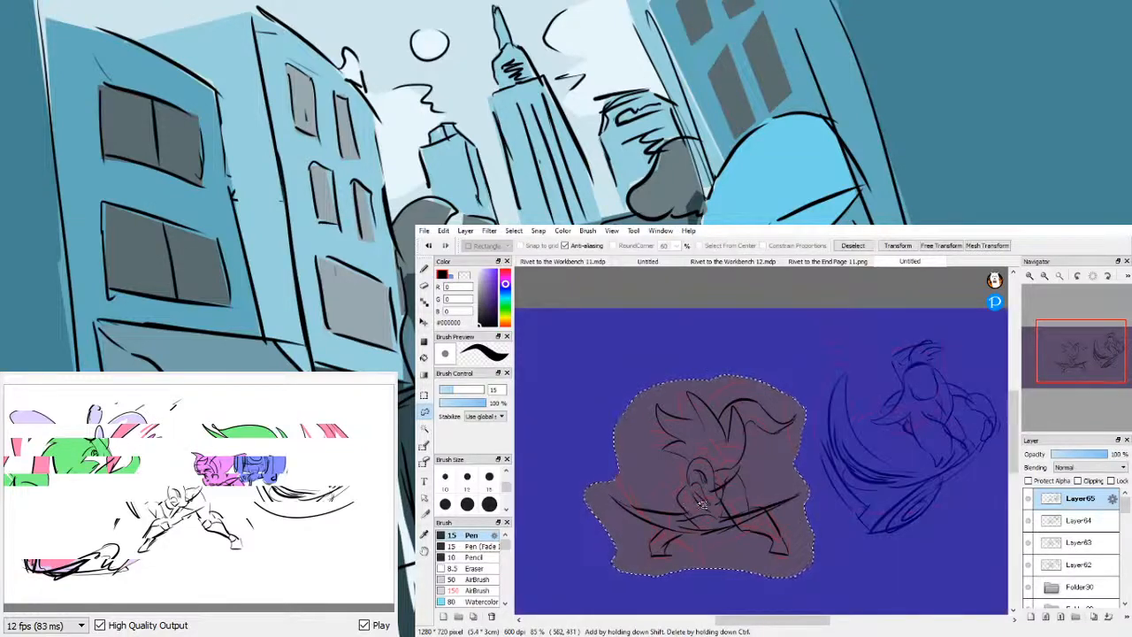
key("ctrl+t")
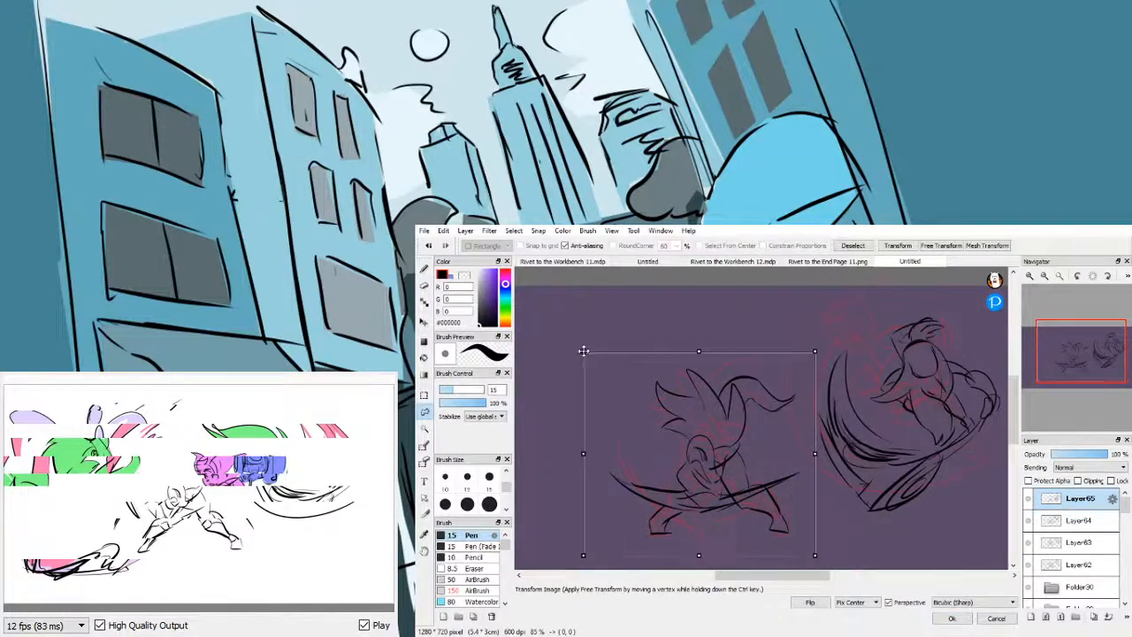
left_click_drag(583, 347, 565, 337)
left_click_drag(693, 447, 685, 437)
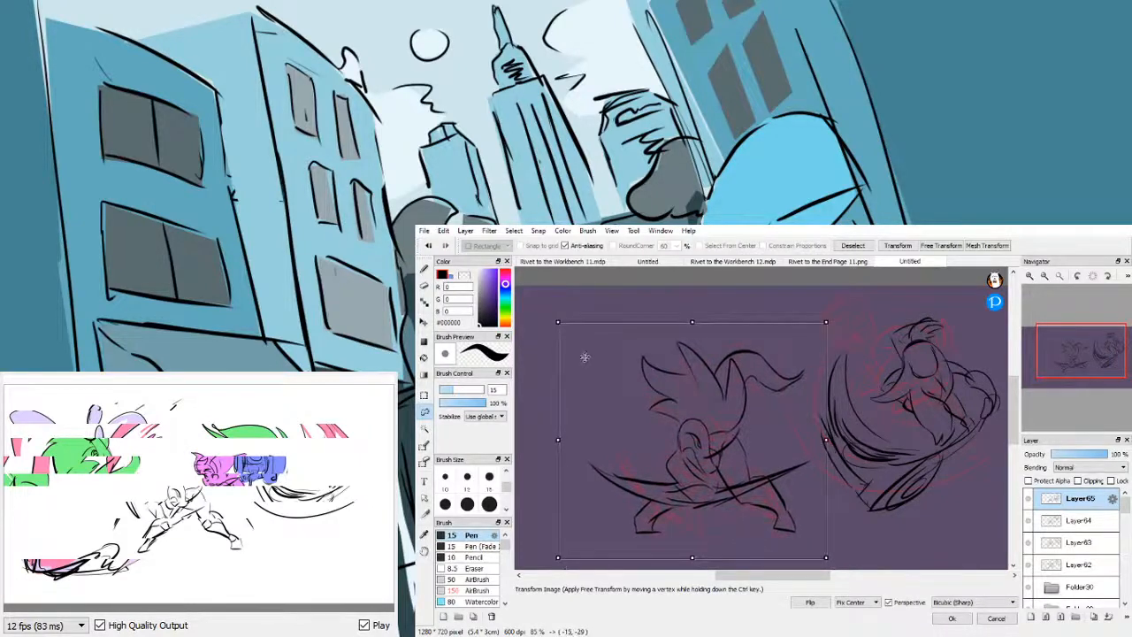
left_click_drag(557, 321, 549, 314)
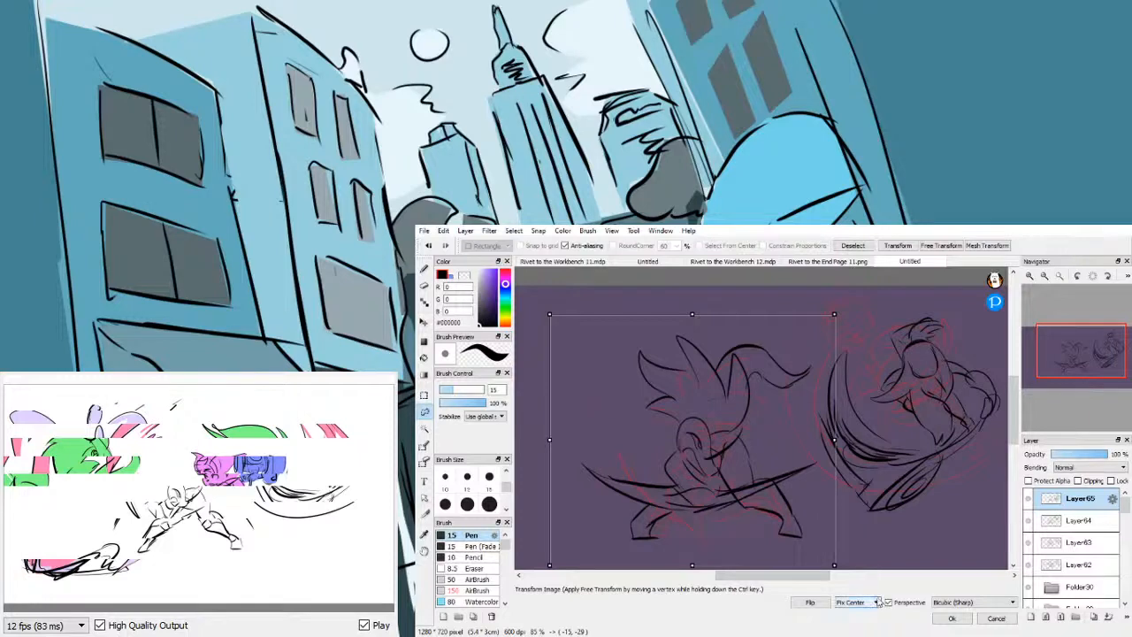
left_click(952, 618)
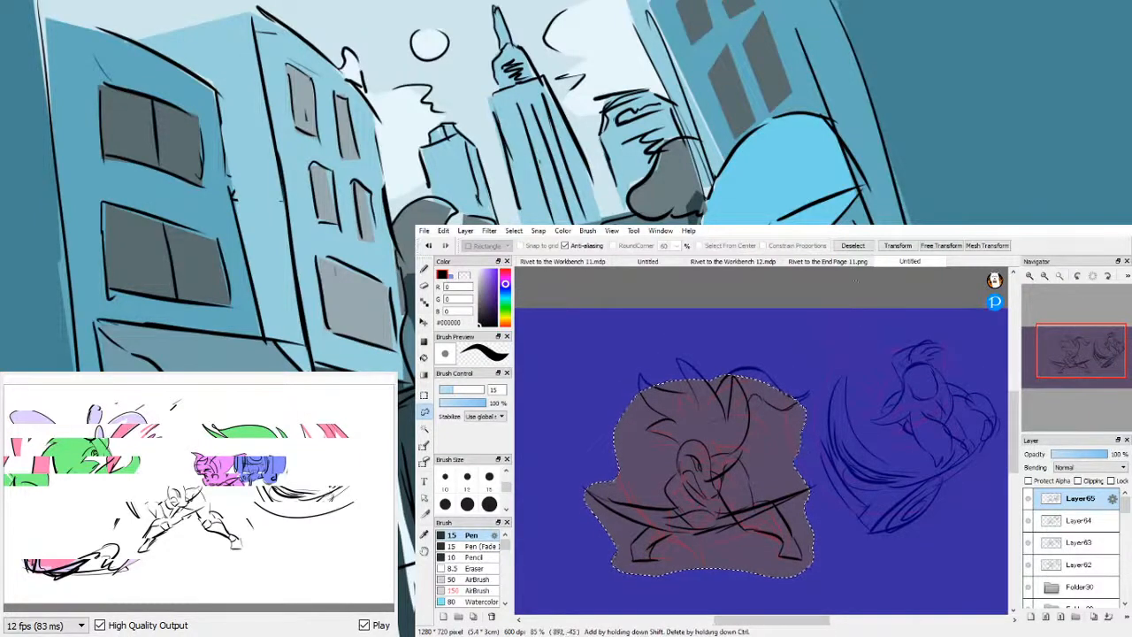
left_click(853, 245)
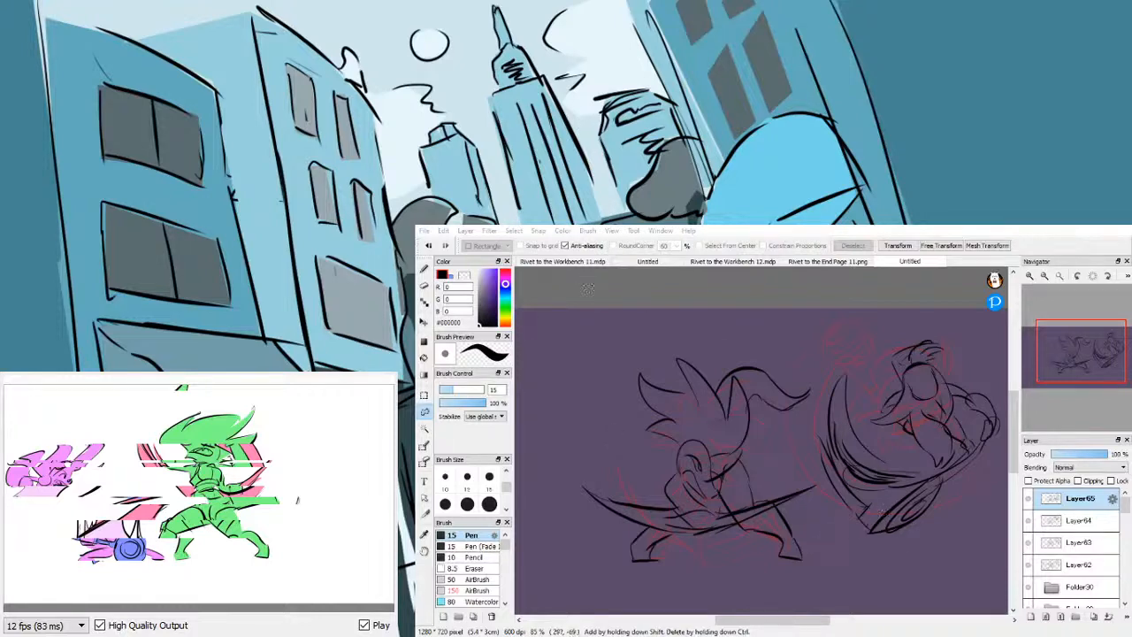
- Touch up the body lines of the figure beside the large curved blade with the 15 px Pen
left_click(424, 271)
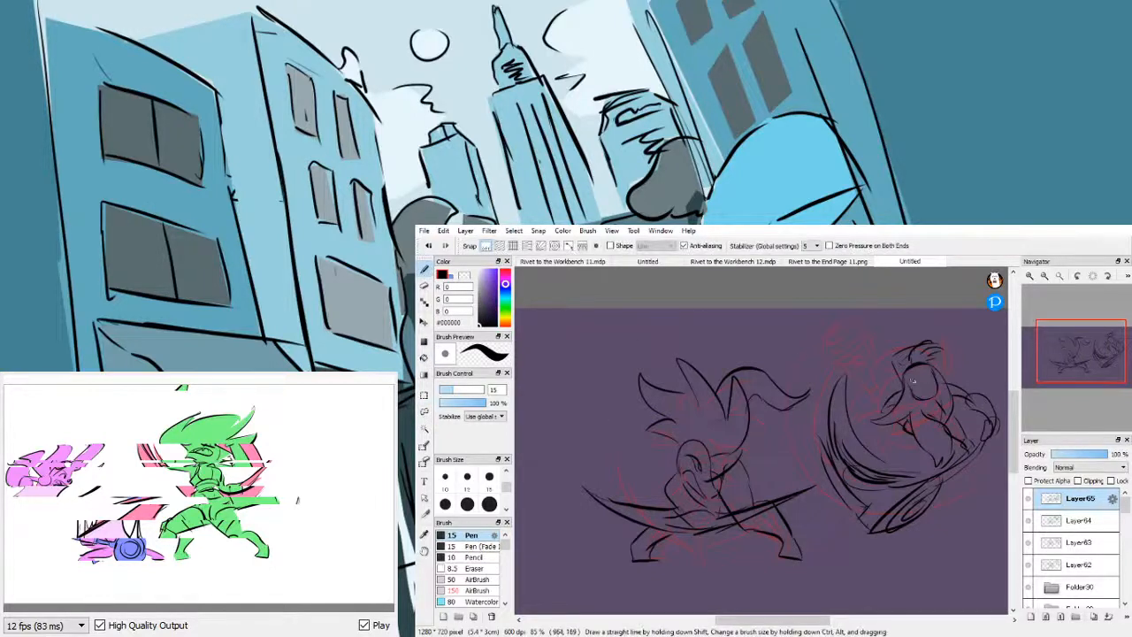
left_click_drag(1068, 370, 1076, 353)
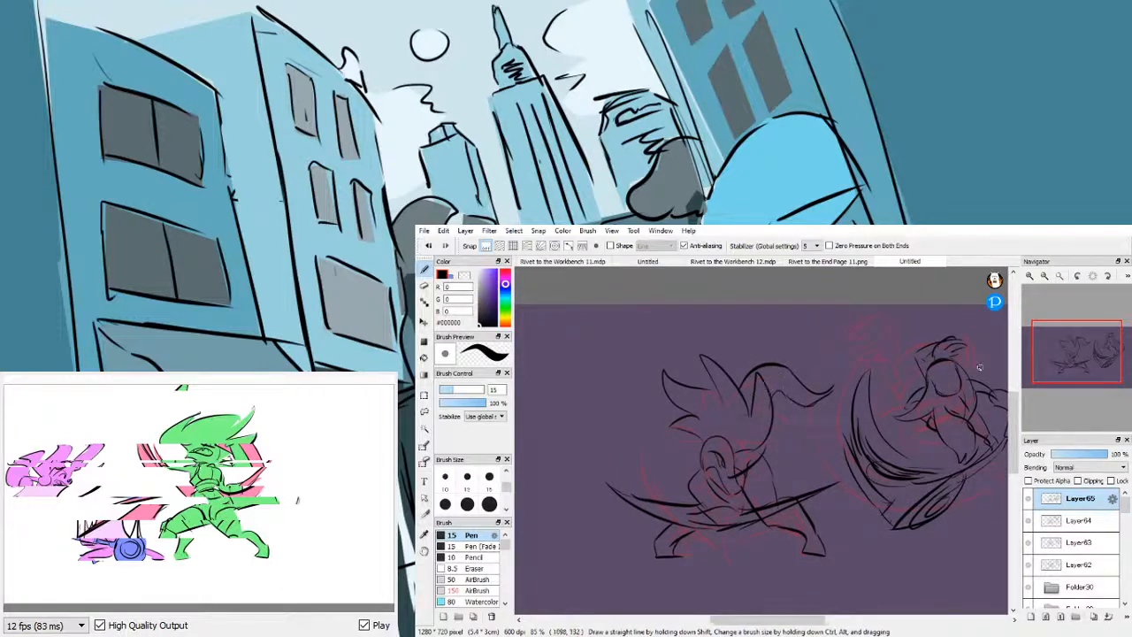
left_click_drag(1074, 364, 1076, 369)
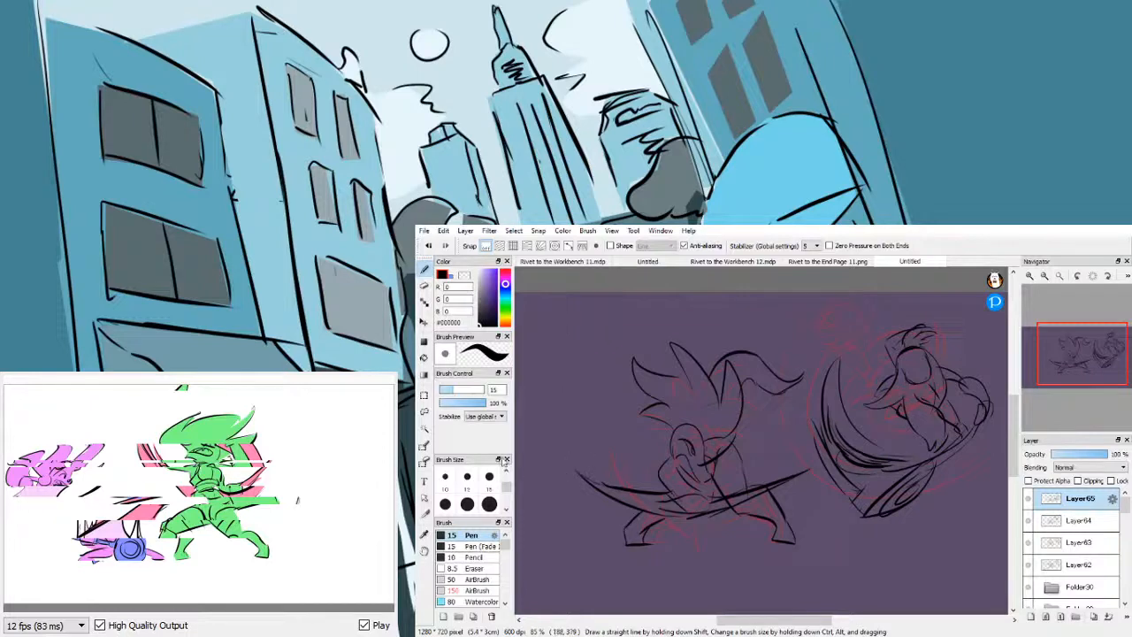
- Refine the arm and hand lines across the crouching figure's torso with the 15 px Pen and the 30 px Eraser
left_click(428, 409)
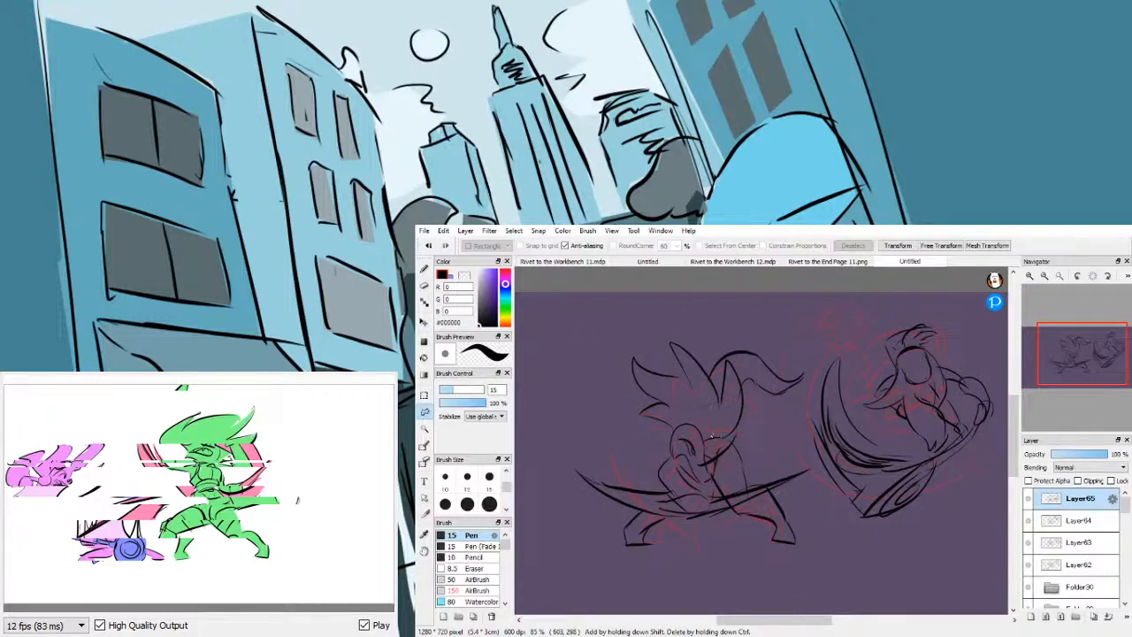
key("e")
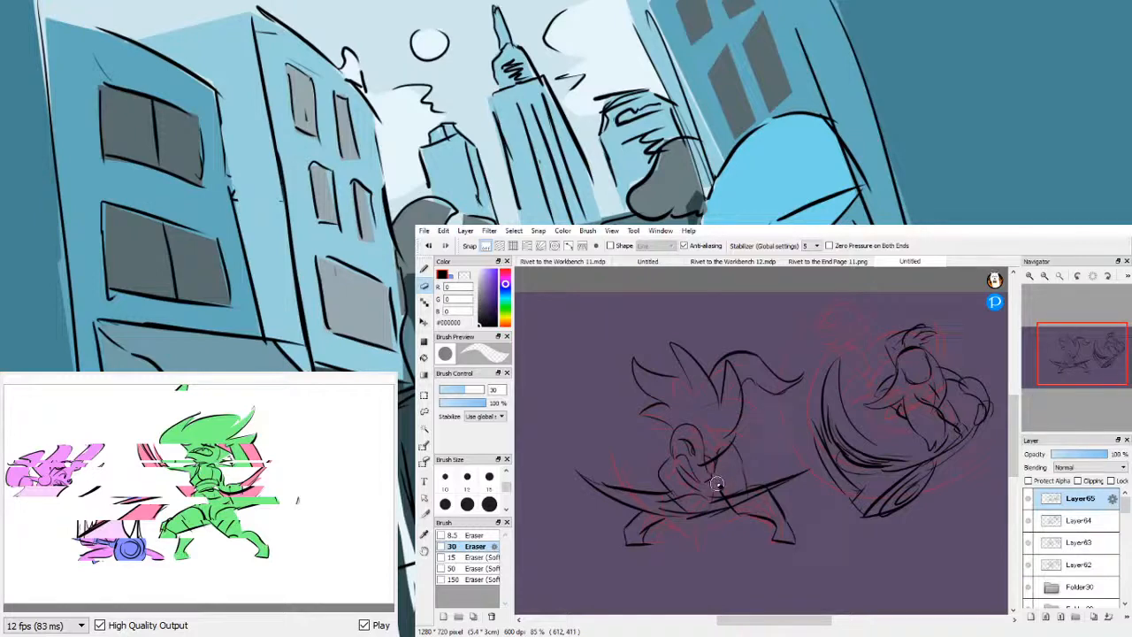
key("b")
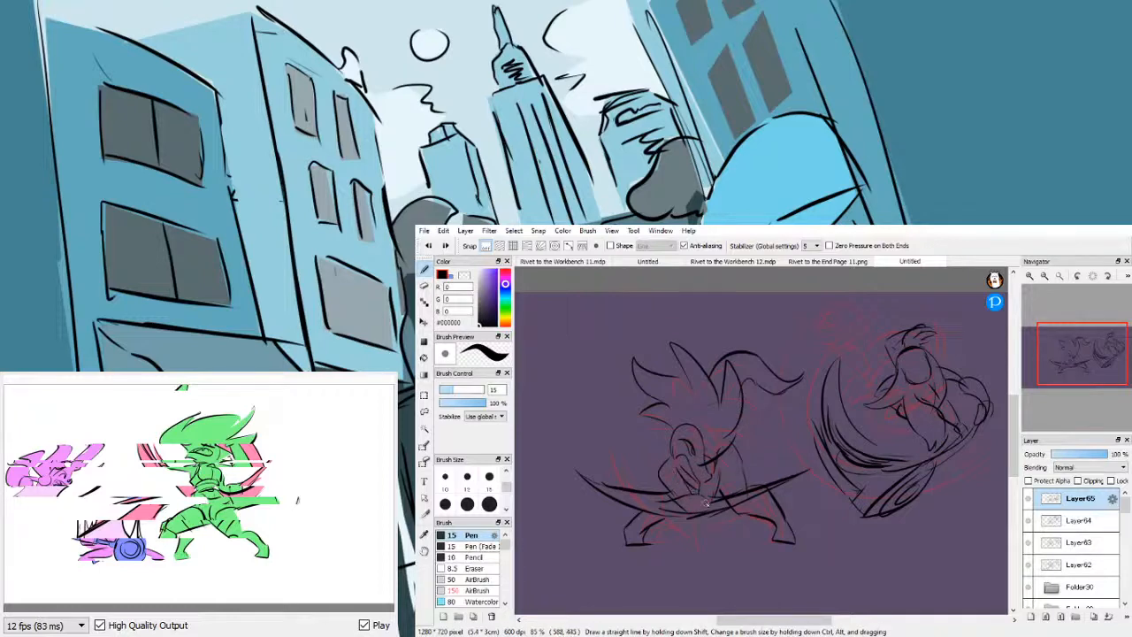
key("e")
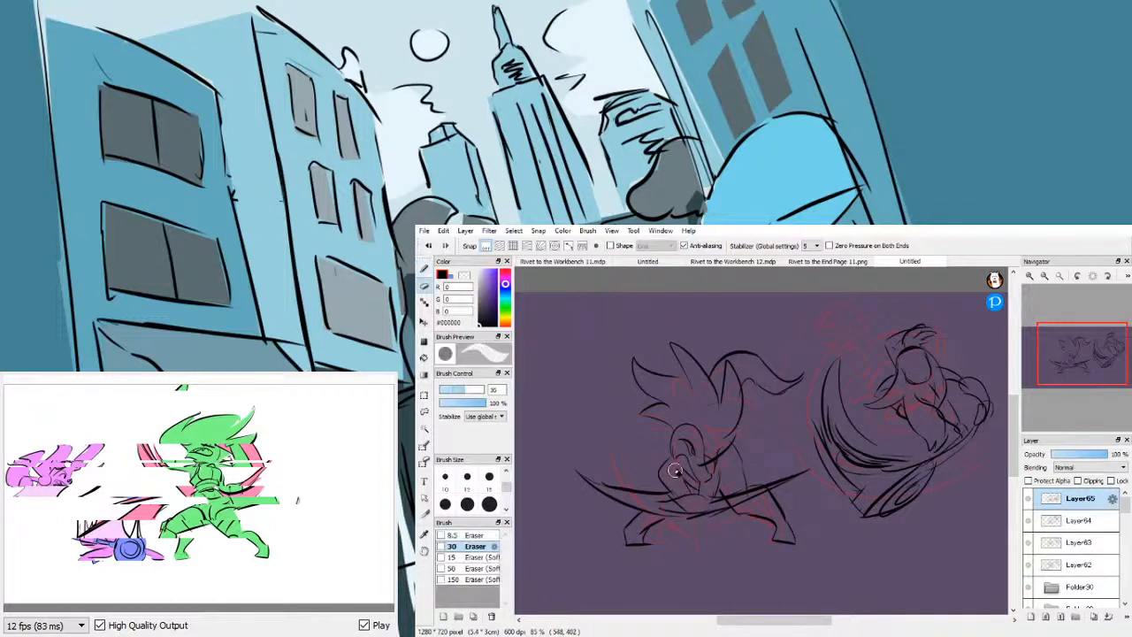
key("b")
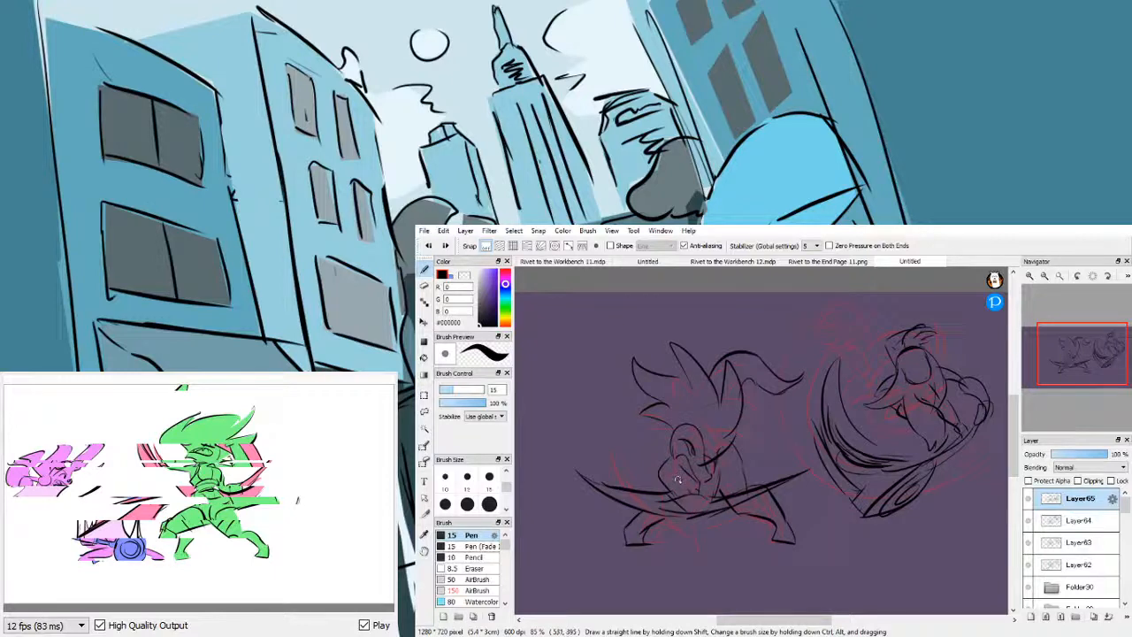
left_click_drag(694, 487, 703, 493)
left_click_drag(681, 455, 689, 465)
key("e")
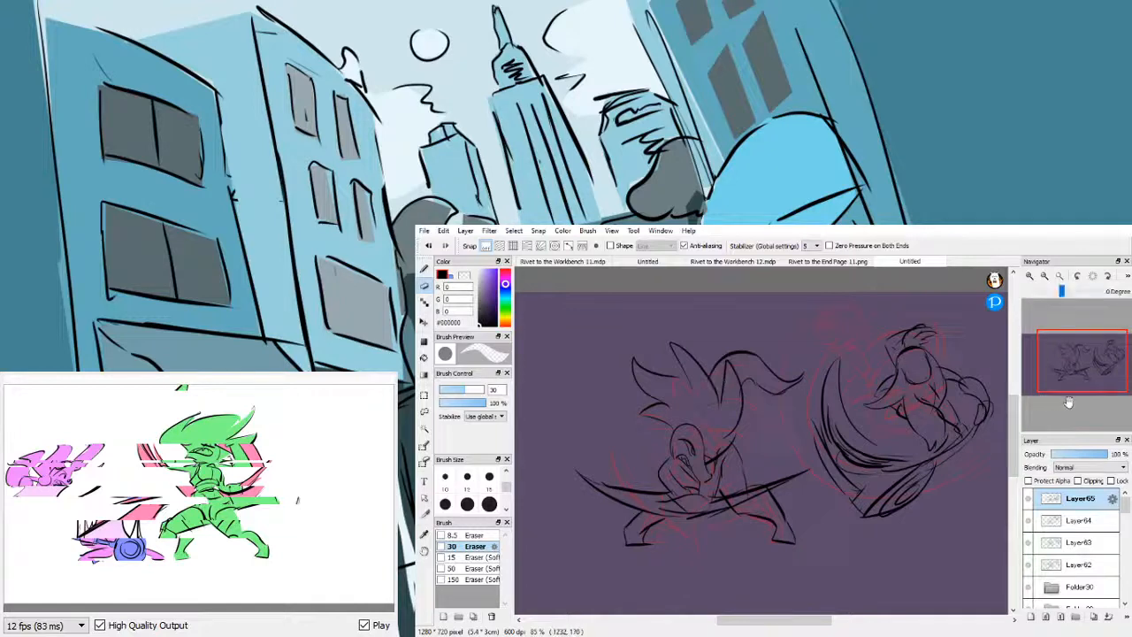
mouse_move(1085, 356)
left_mouse_down()
mouse_move(1083, 367)
mouse_move(1090, 358)
left_mouse_up()
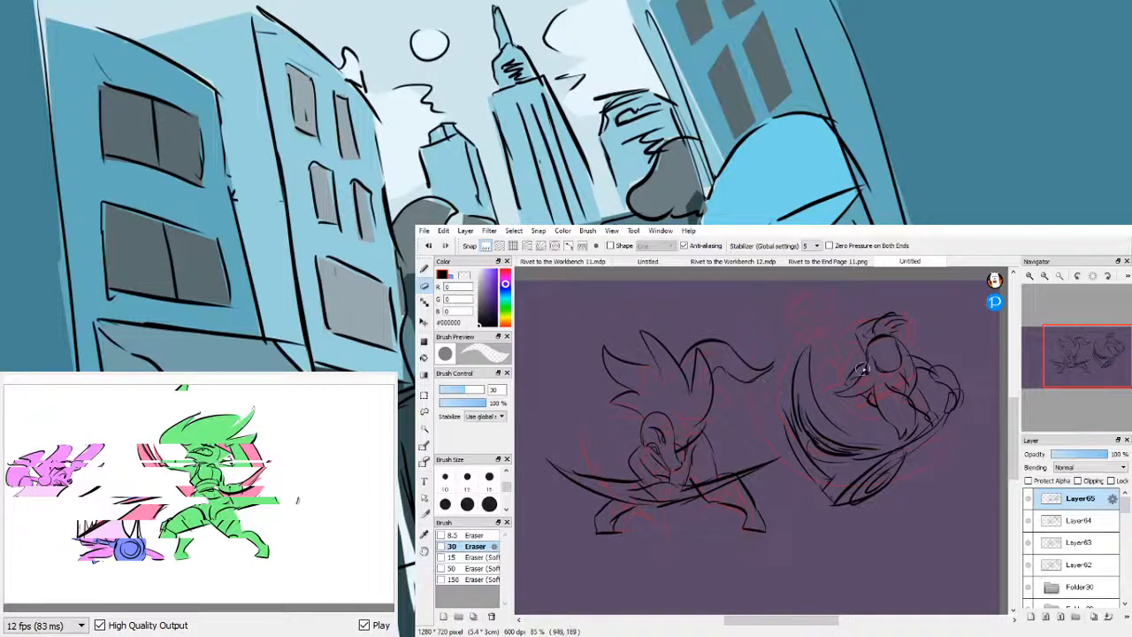
left_click_drag(1088, 362, 1080, 353)
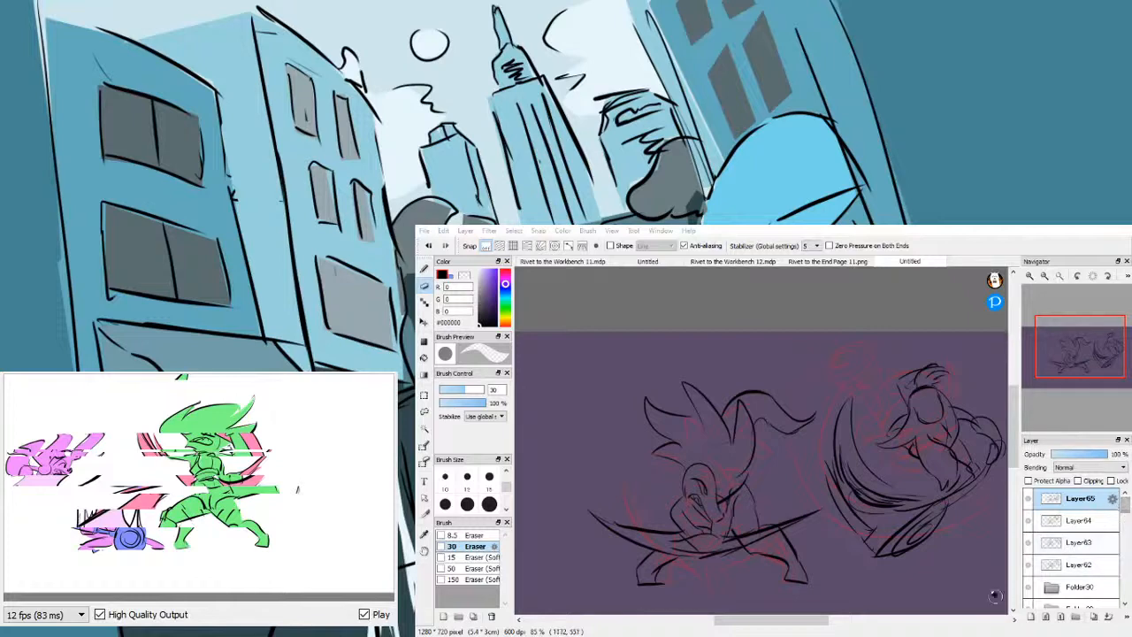
- Add a new layer above Layer65 and draw a curved oval outline over the crouching figure's ghosted sketch with the 15 px Pen
left_click(1033, 620)
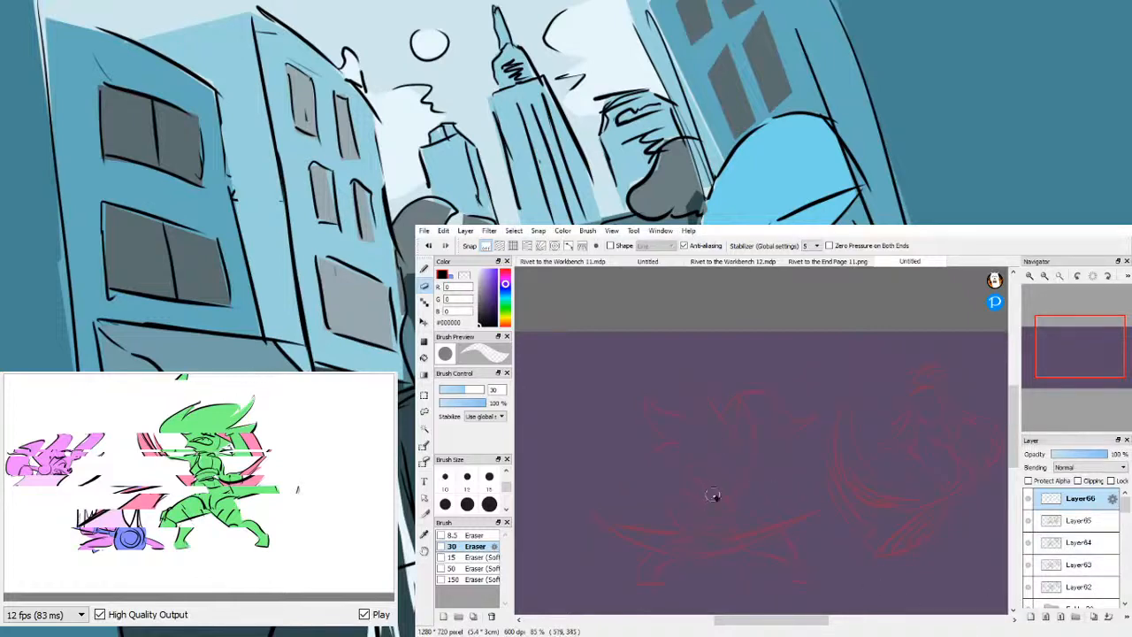
key("b")
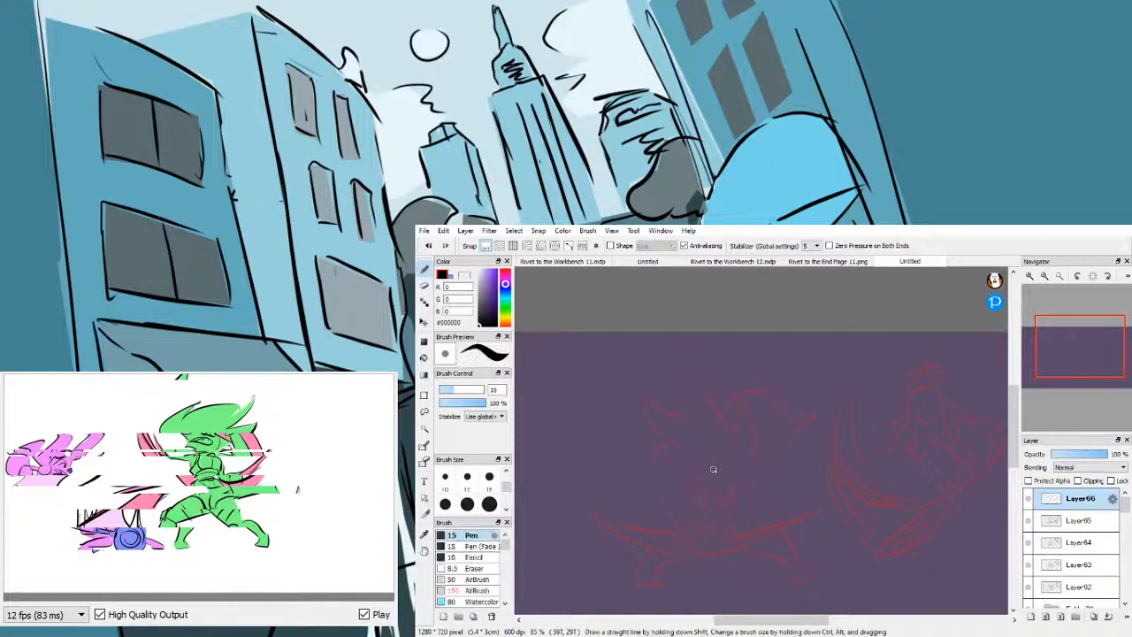
mouse_move(694, 464)
left_mouse_down()
mouse_move(745, 456)
mouse_move(761, 464)
mouse_move(724, 489)
mouse_move(770, 475)
mouse_move(751, 492)
left_mouse_up()
key("ctrl+z")
key("ctrl+z")
left_click_drag(755, 472, 768, 466)
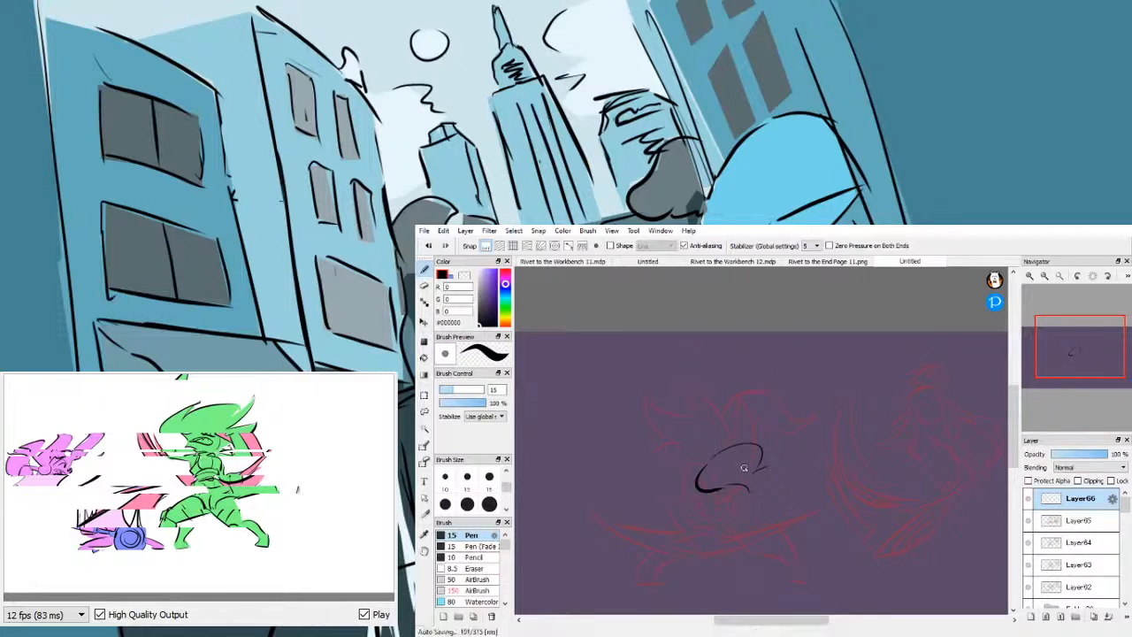
- Look at the comic pages Rivet to the Workbench 12.mdp and Rivet to the End Page 11.png, and return to the animation canvas
left_click(742, 264)
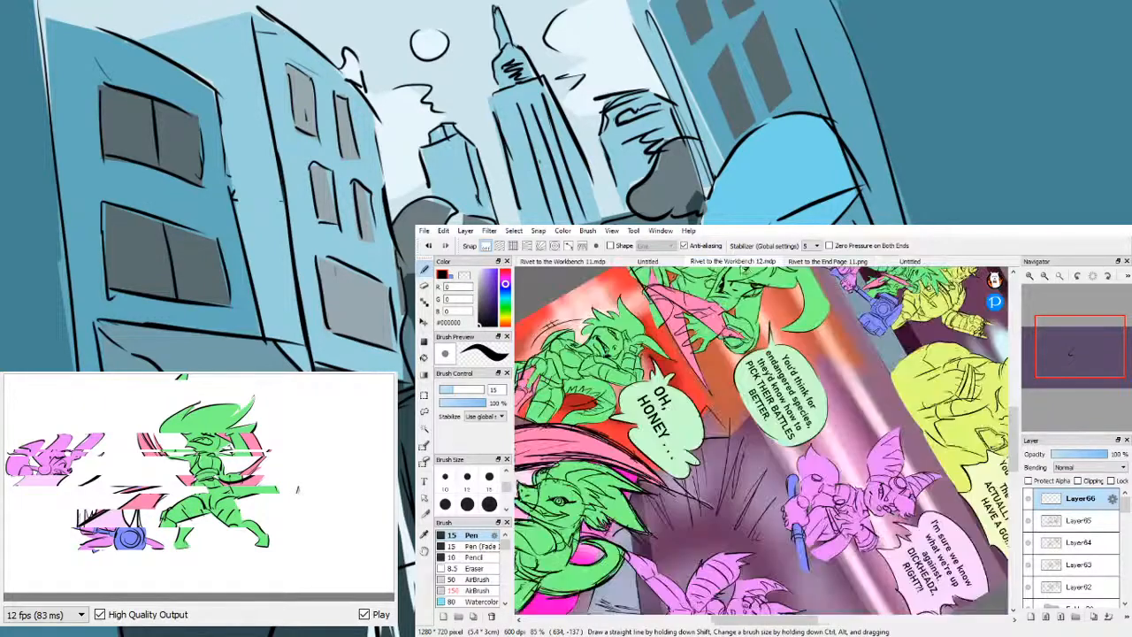
left_click(826, 262)
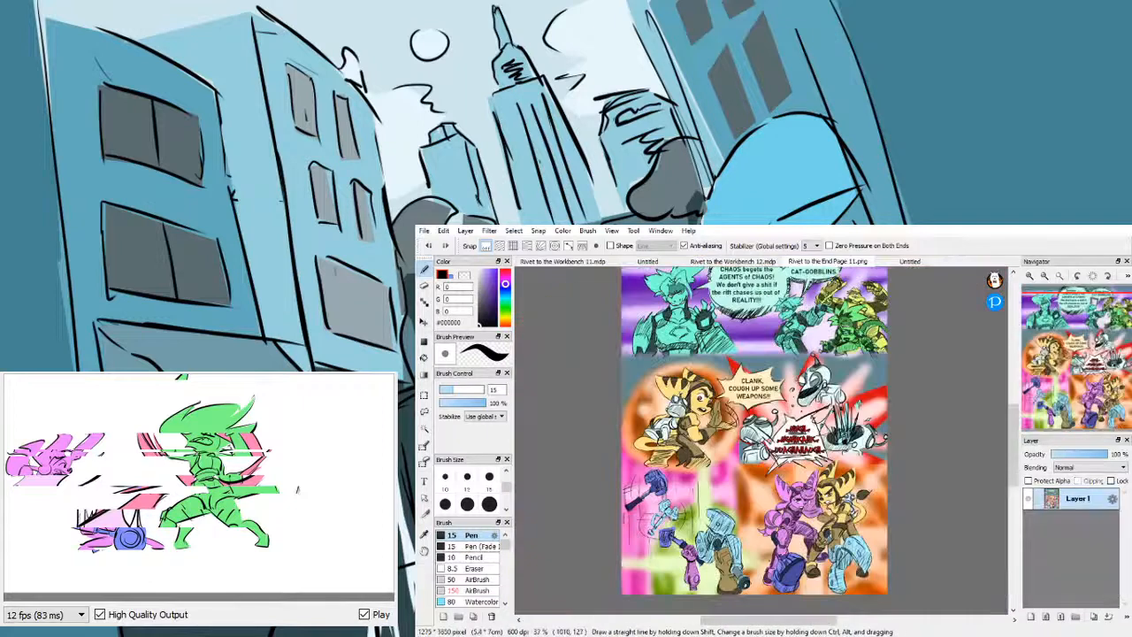
left_click(911, 264)
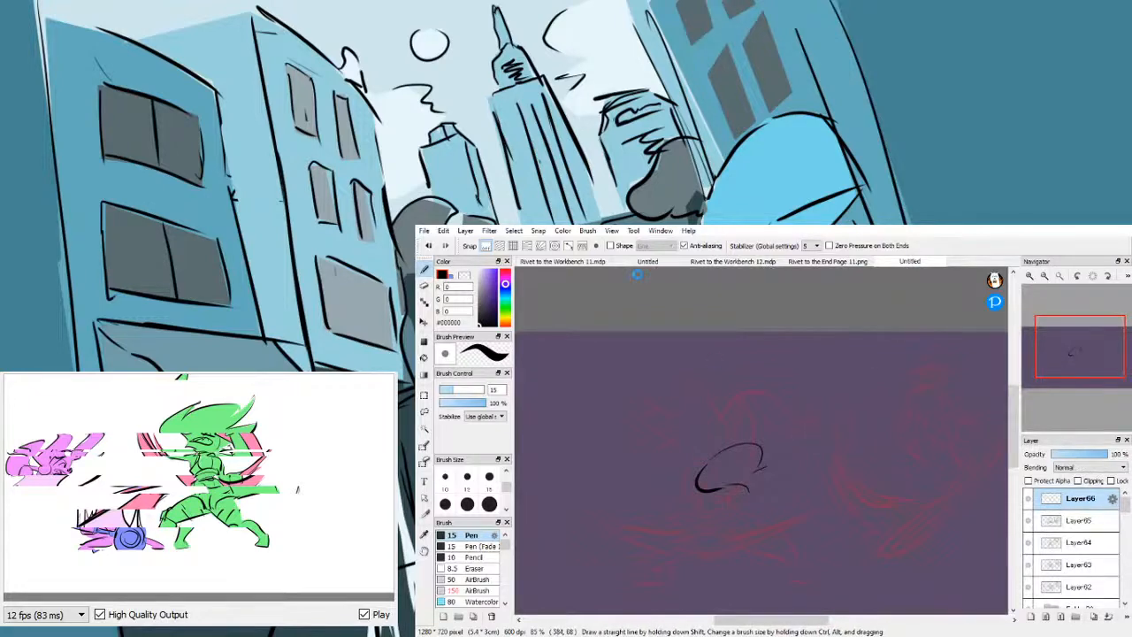
- Examine the whole Rivet to the Workbench 12.mdp page with its rotation reset, and return to the animation canvas
left_click(717, 262)
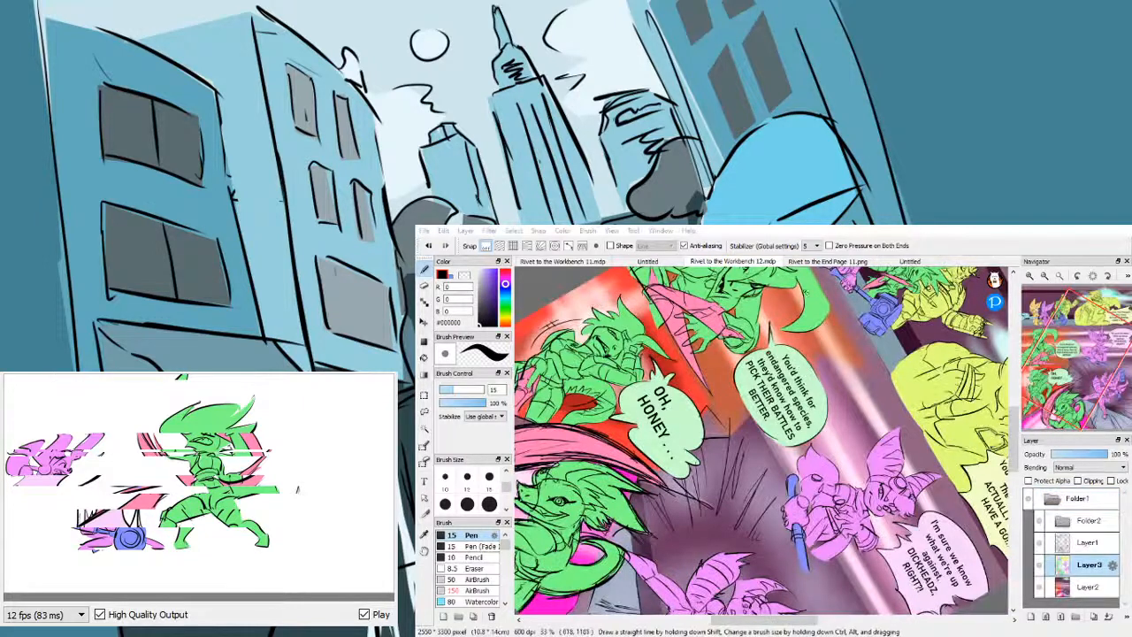
left_click(1093, 277)
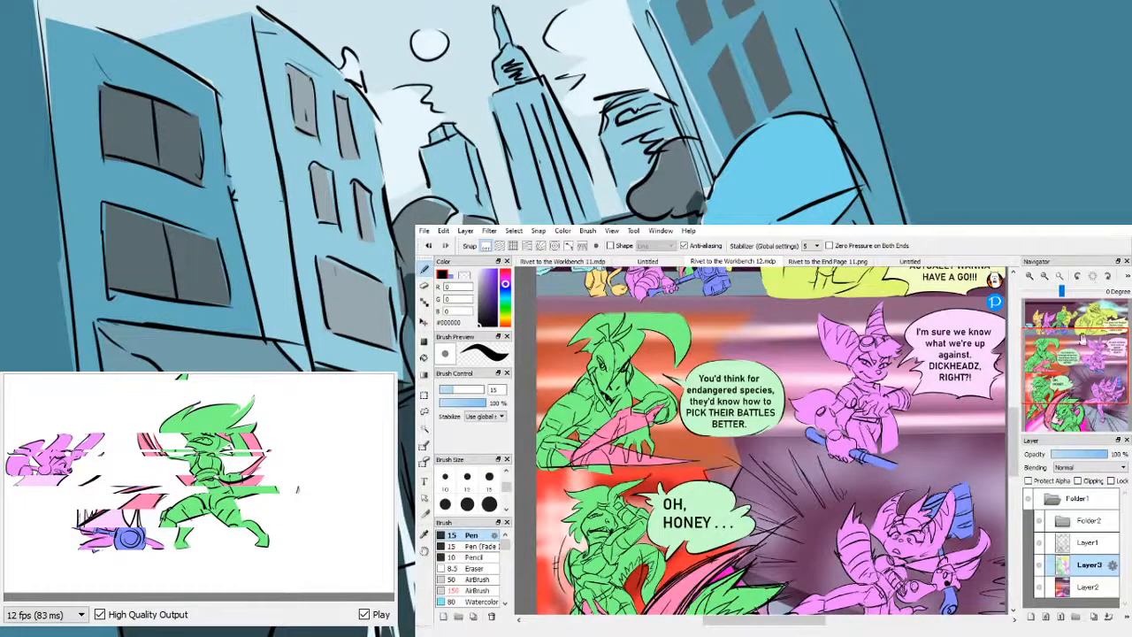
left_click(1042, 277)
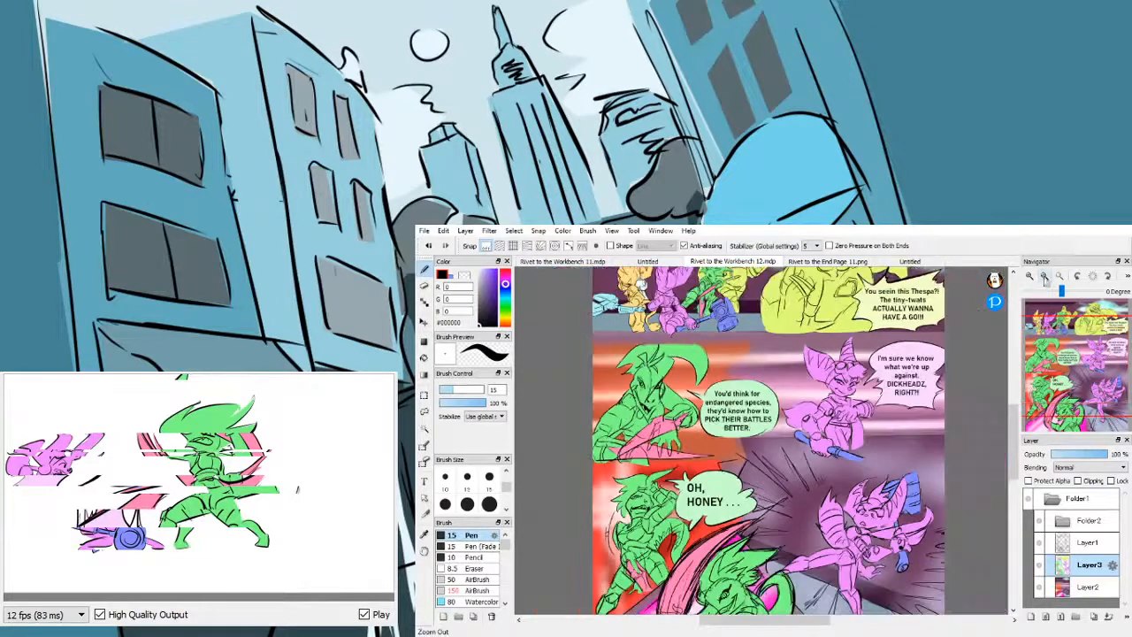
left_click(1043, 279)
mouse_move(1105, 343)
left_mouse_down()
mouse_move(1103, 329)
mouse_move(1103, 347)
left_mouse_up()
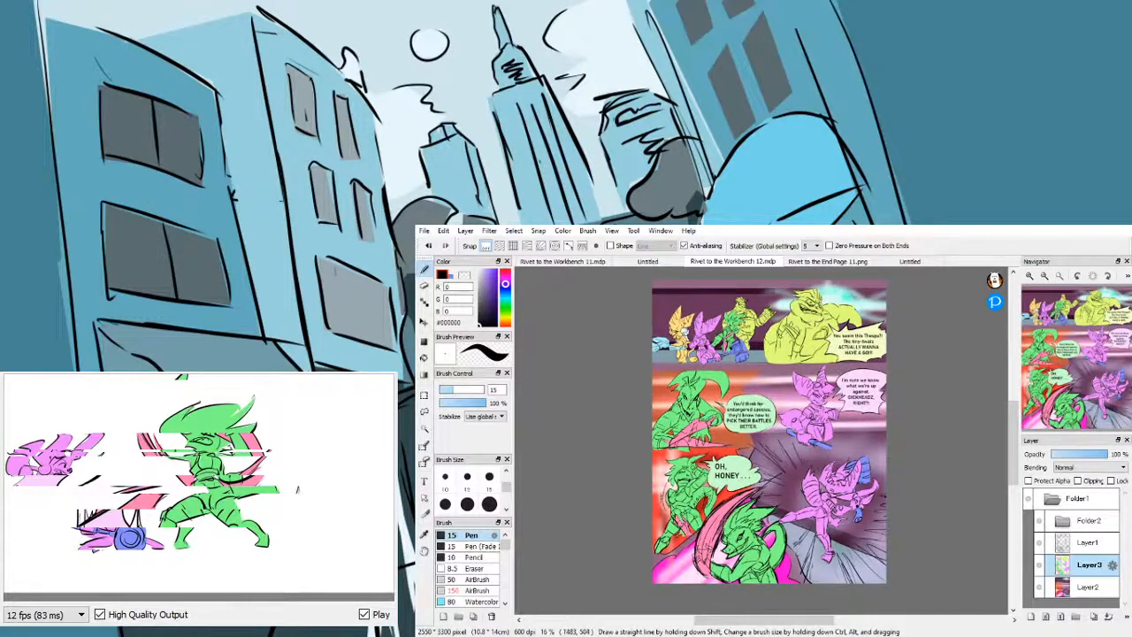
left_click(906, 262)
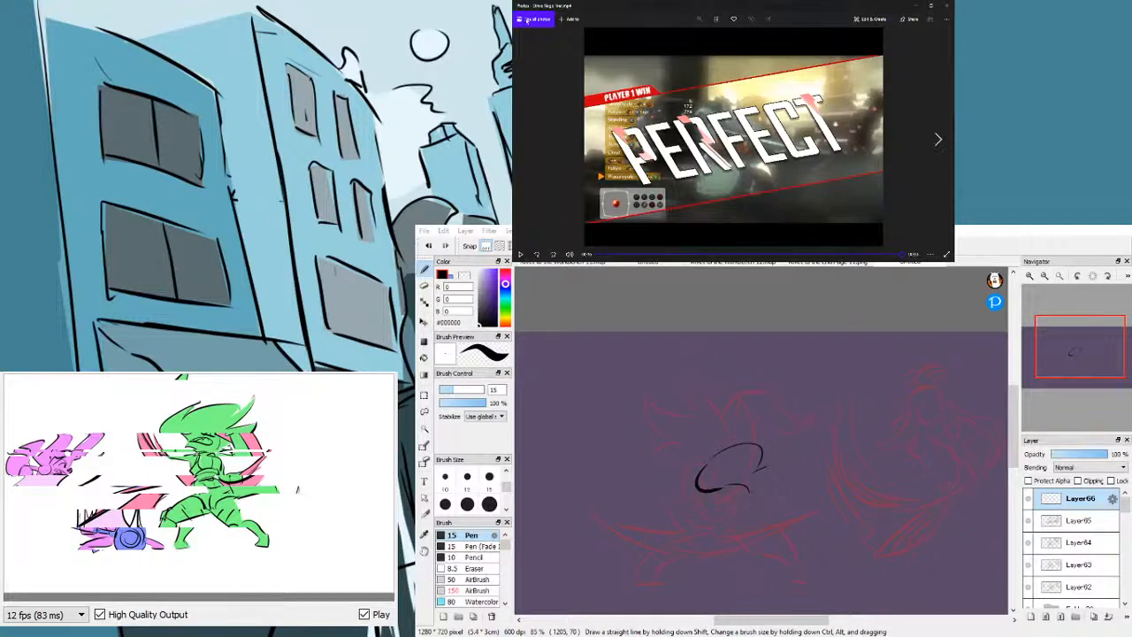
- Switch to Photos, browse the video collection for another gameplay clip to view, and return to the animation canvas
left_click(563, 93)
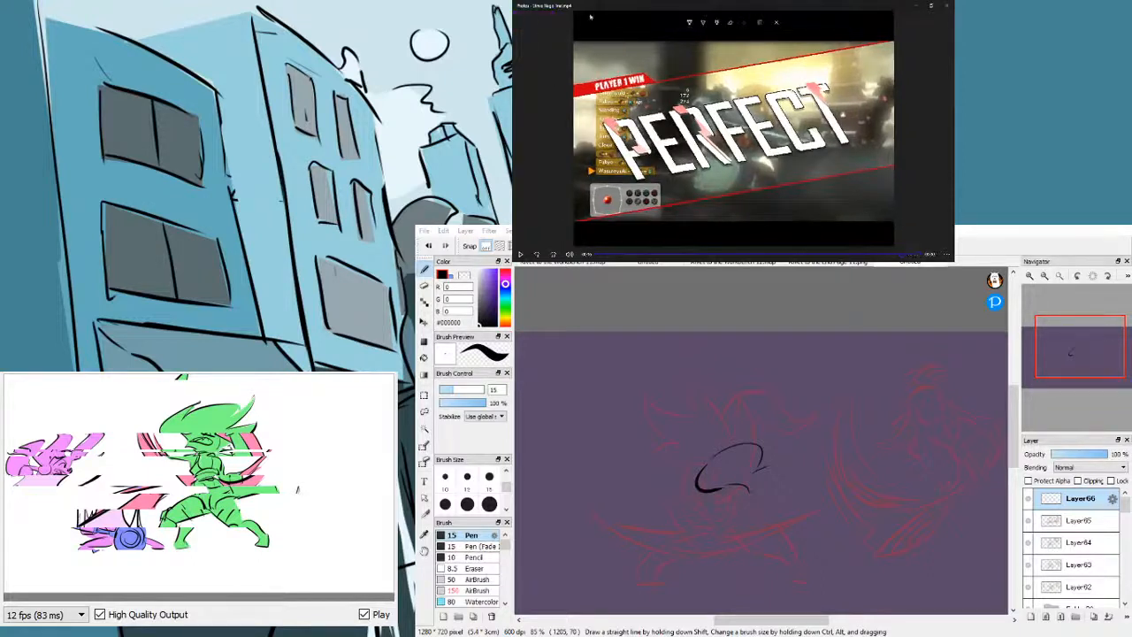
left_click(777, 22)
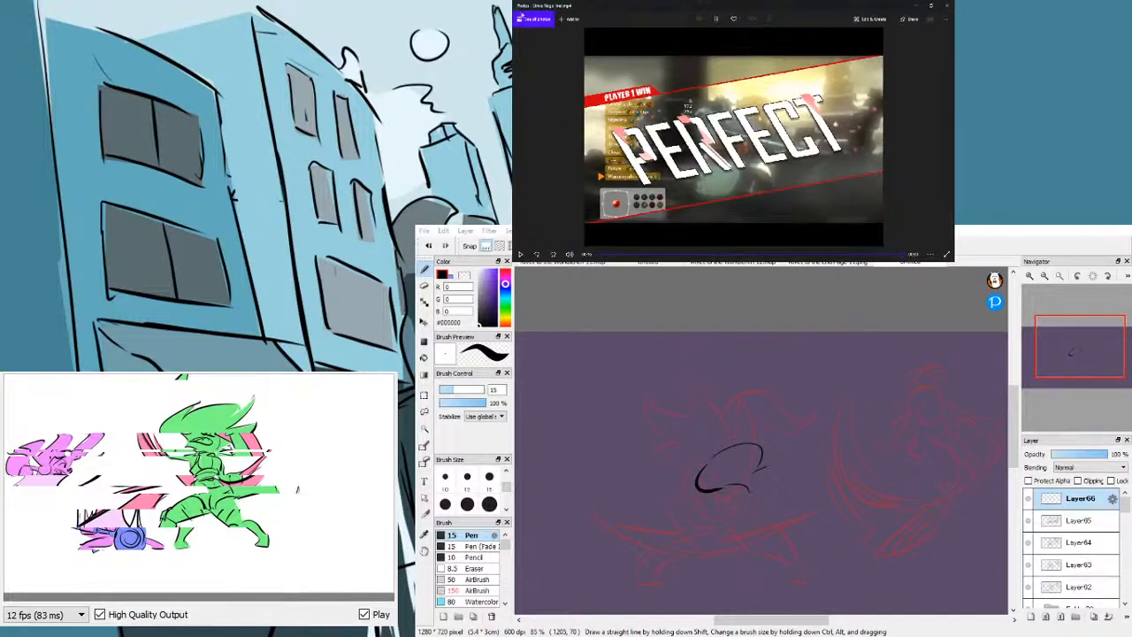
left_click(549, 26)
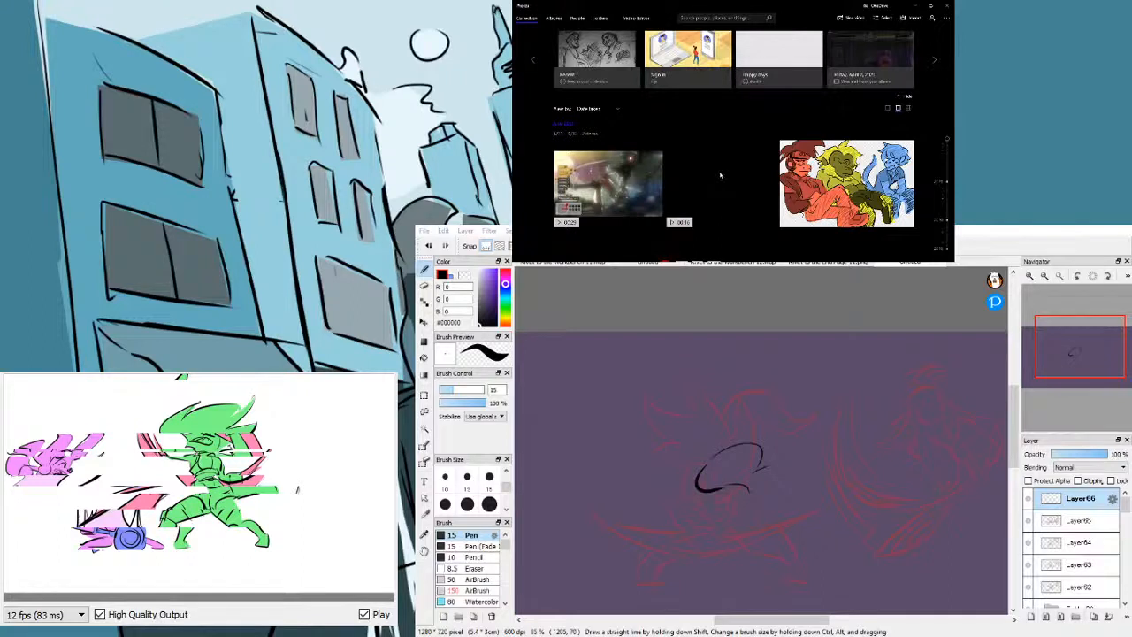
left_click(948, 147)
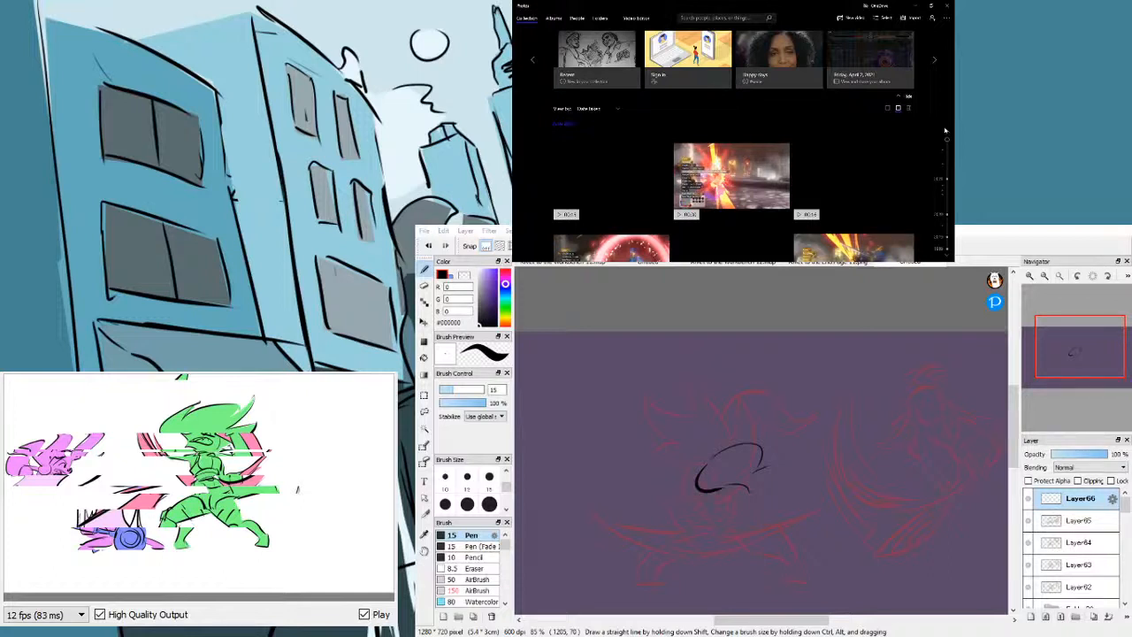
scroll(649, 205, "down", 3)
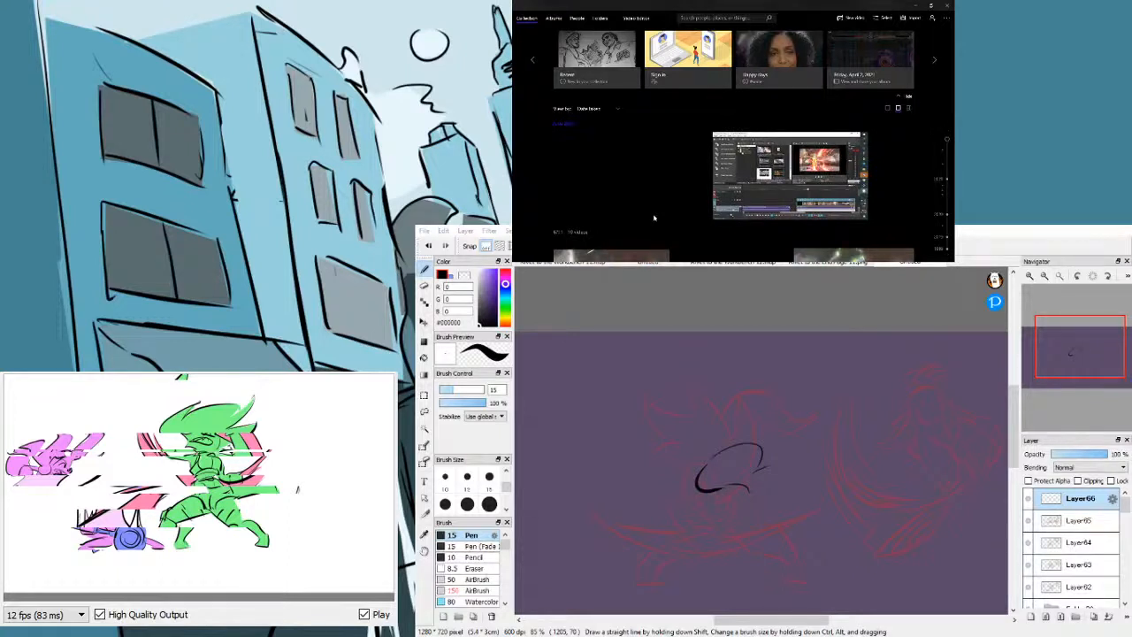
left_click(655, 218)
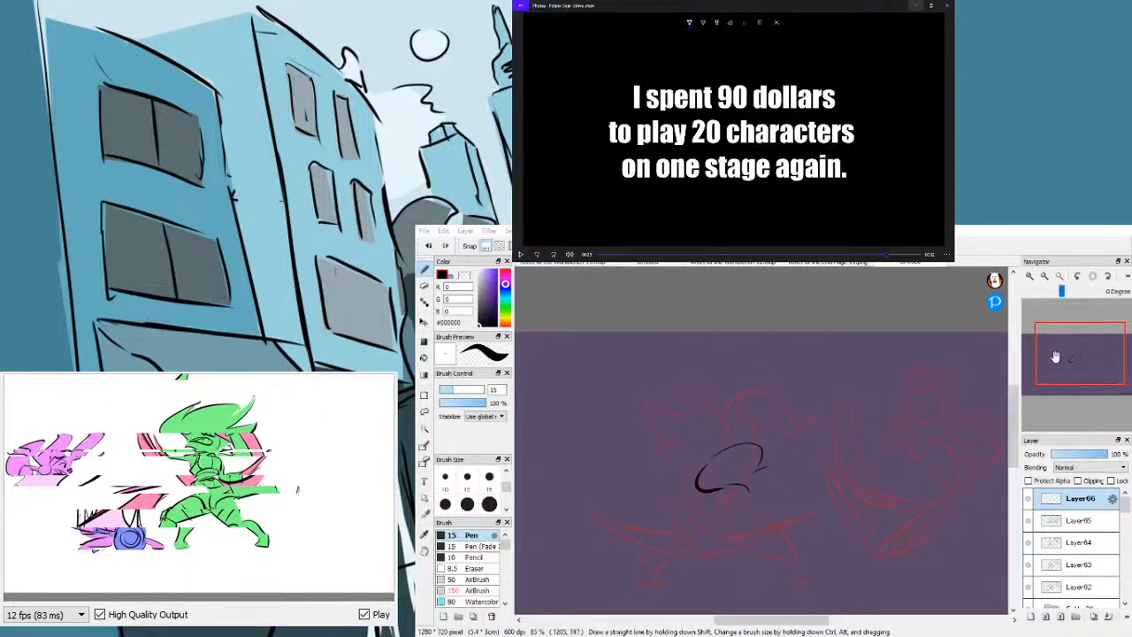
left_click_drag(1055, 356, 1069, 365)
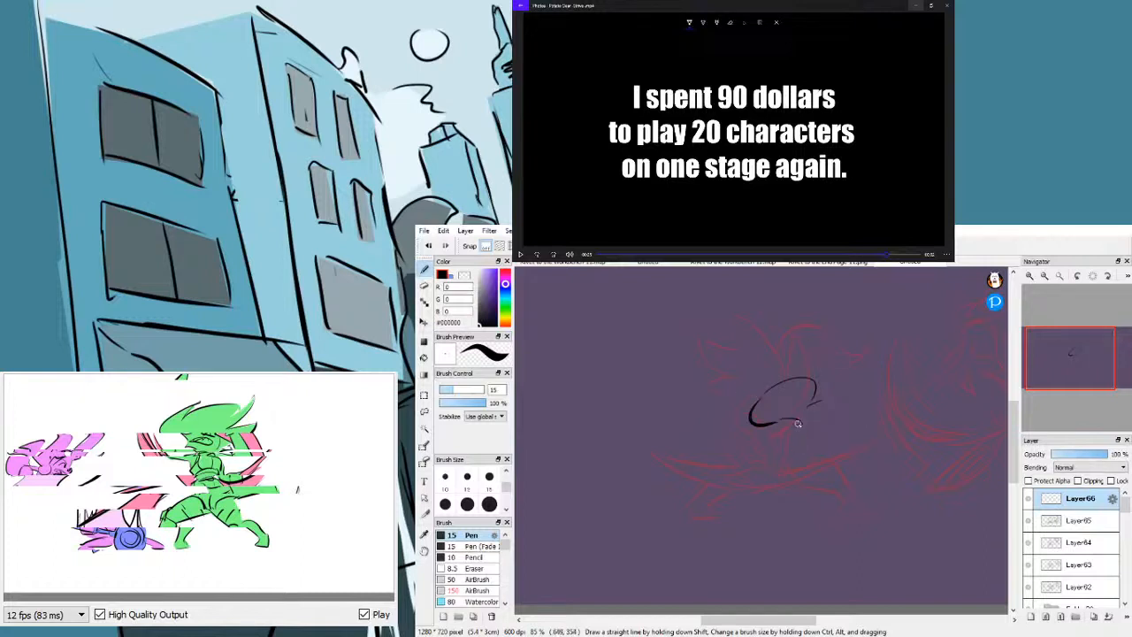
- Erase the oval outline from Layer66 with the 30 px Eraser and clear the selection
key("e")
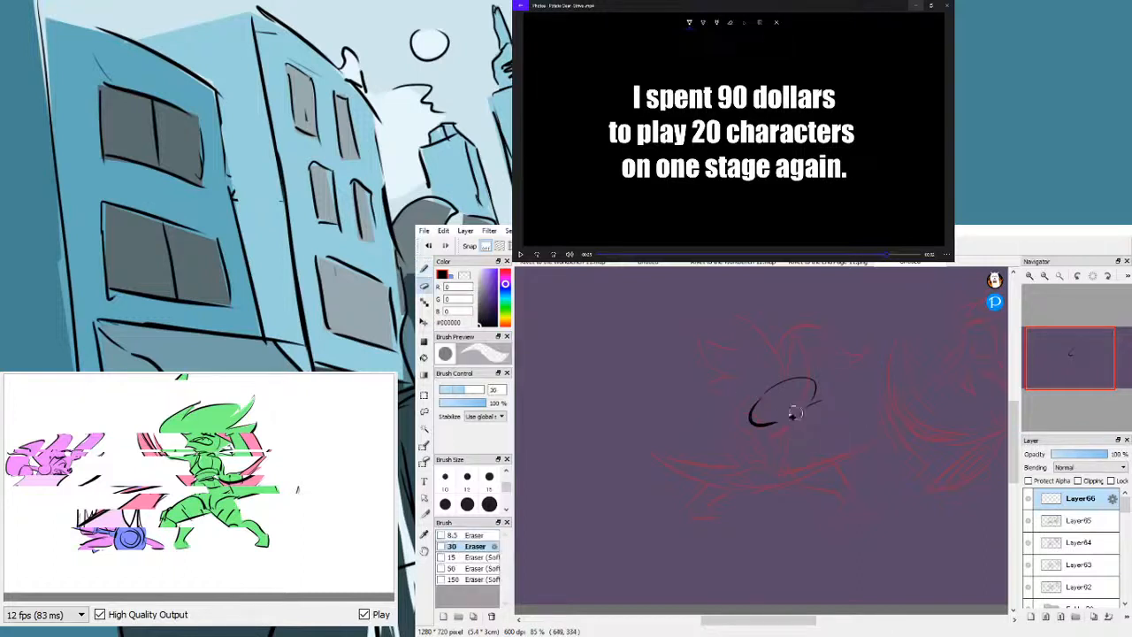
mouse_move(791, 409)
left_mouse_down()
mouse_move(747, 426)
mouse_move(800, 370)
mouse_move(786, 402)
mouse_move(814, 407)
left_mouse_up()
left_click_drag(1056, 329, 1070, 367)
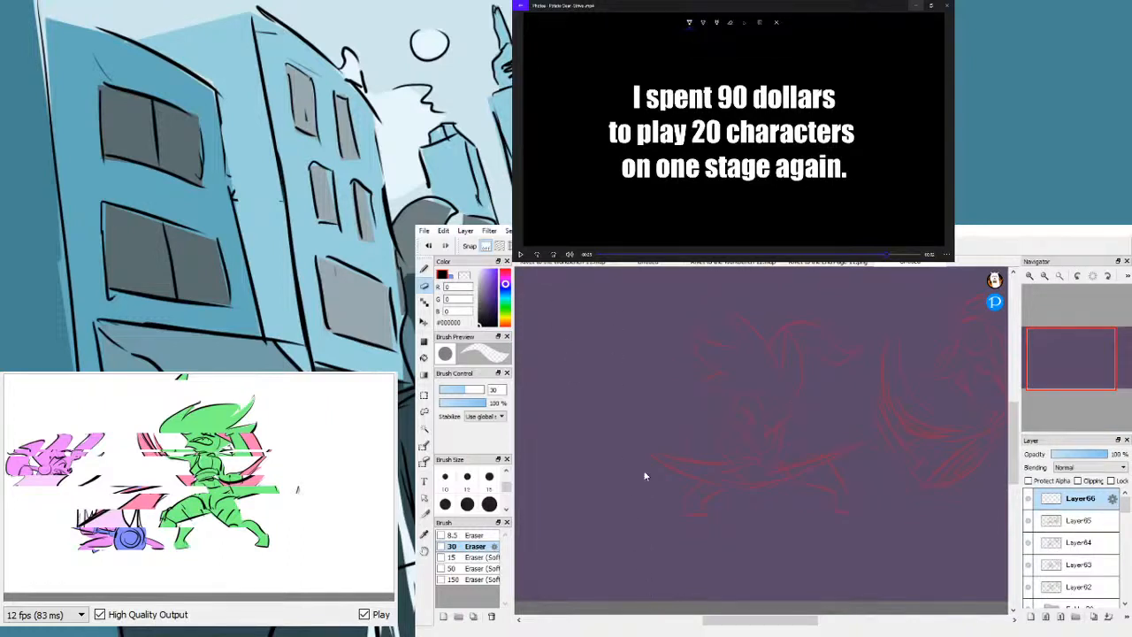
key("ctrl+d")
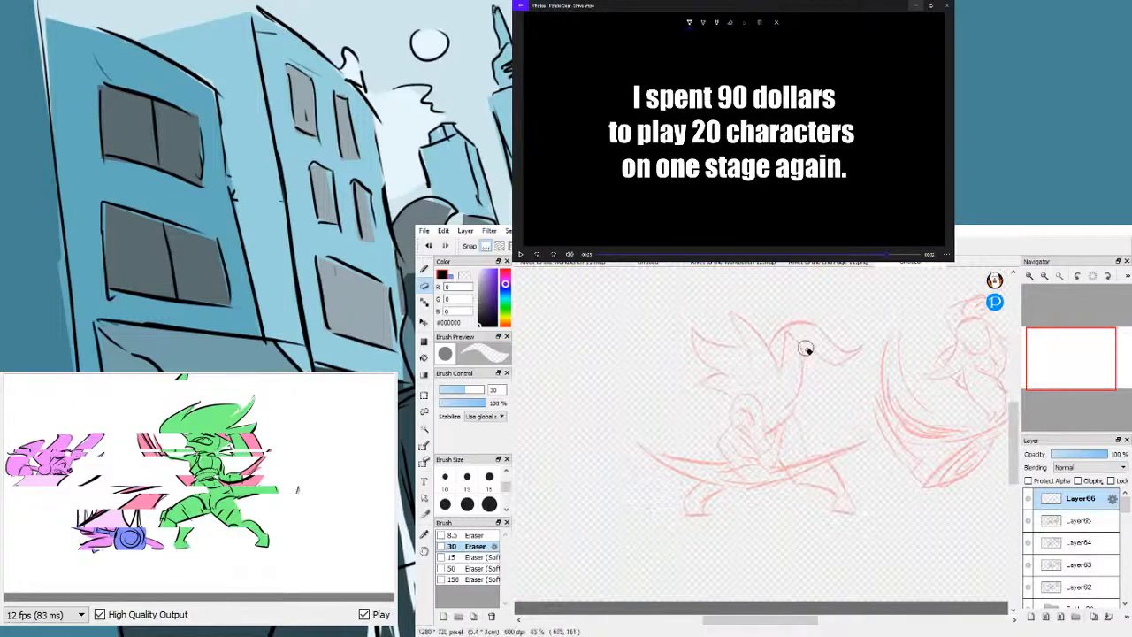
key("b")
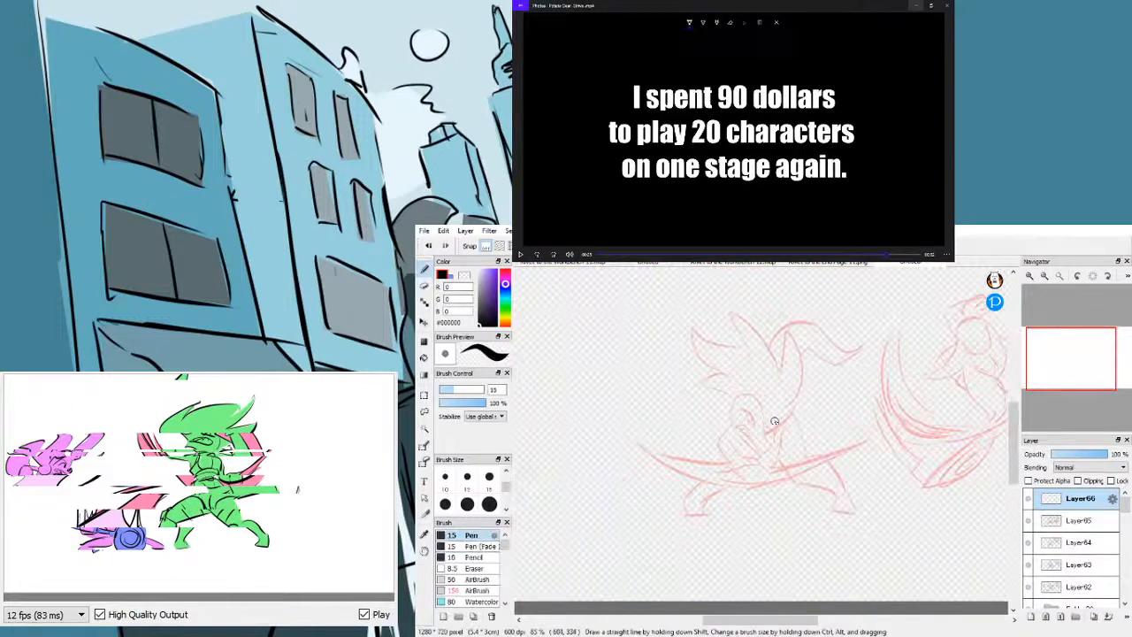
left_click_drag(742, 399, 782, 417)
key("ctrl+z")
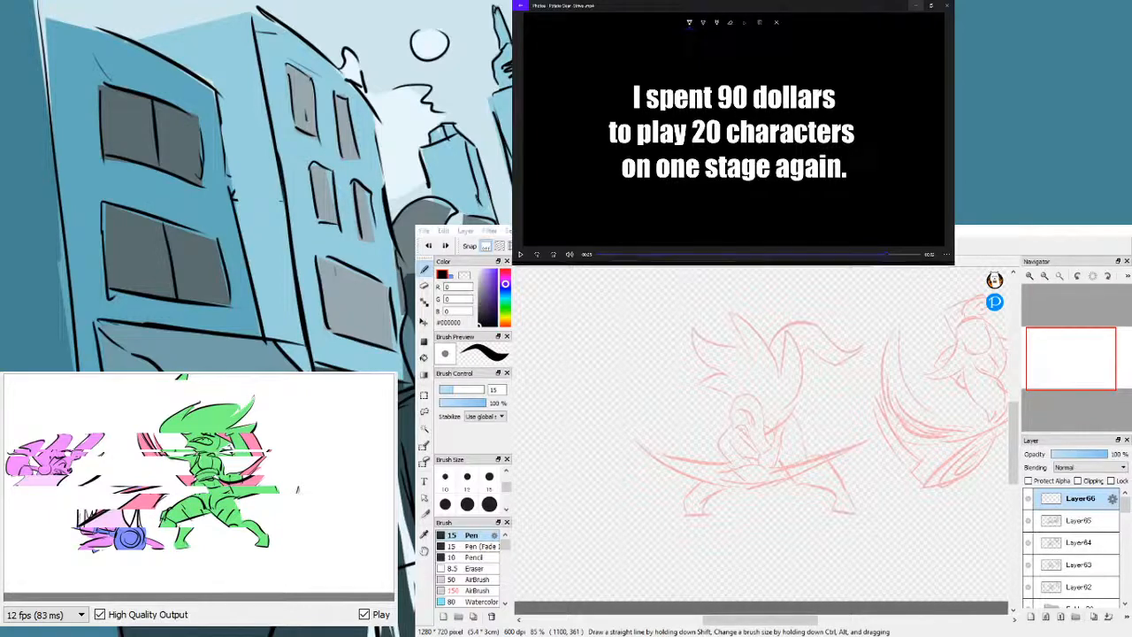
left_click(824, 256)
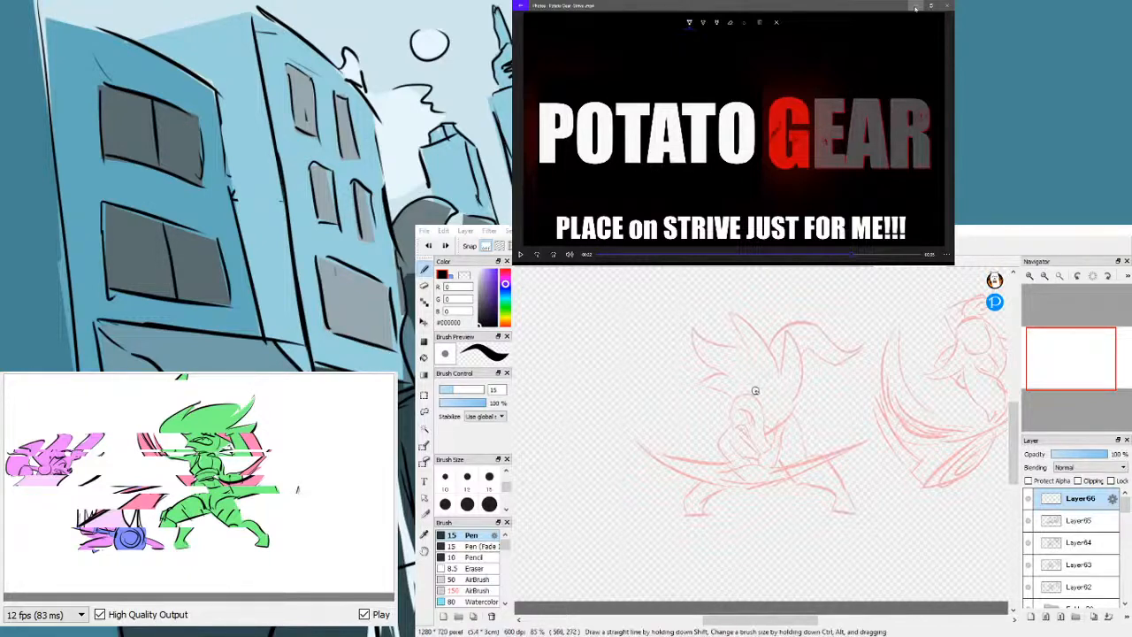
mouse_move(745, 395)
left_mouse_down()
mouse_move(778, 389)
mouse_move(768, 387)
left_mouse_up()
key("ctrl+z")
key("ctrl+z")
key("ctrl+z")
mouse_move(751, 427)
left_mouse_down()
mouse_move(793, 431)
mouse_move(788, 398)
mouse_move(805, 395)
mouse_move(800, 416)
mouse_move(786, 420)
mouse_move(794, 408)
mouse_move(757, 412)
left_mouse_up()
key("ctrl+z")
key("ctrl+z")
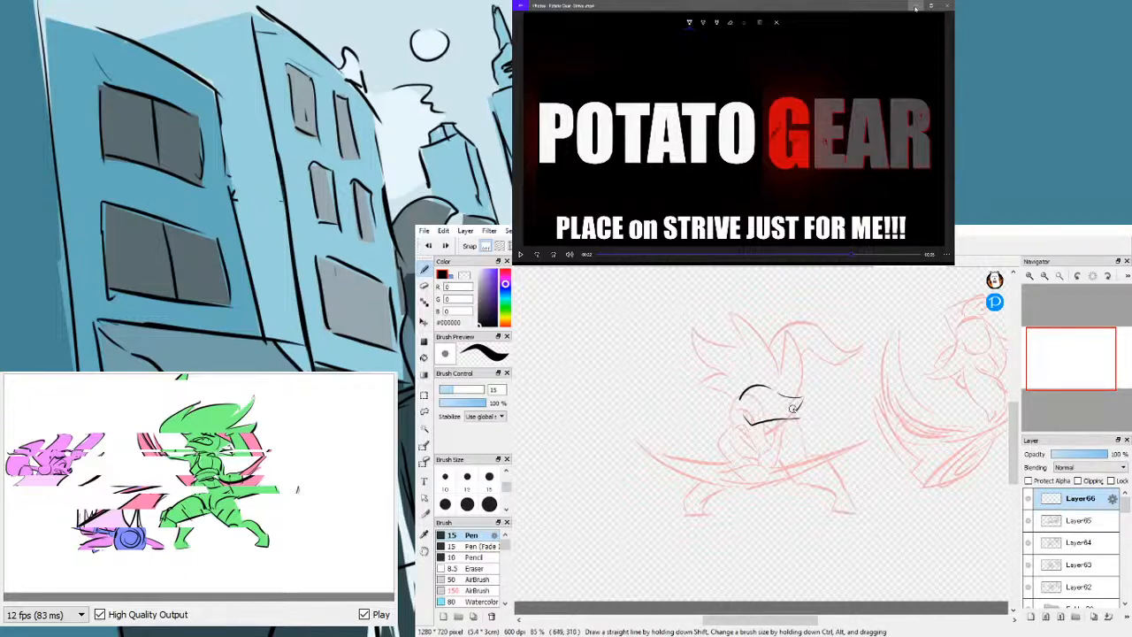
key("ctrl+z")
key("ctrl+z")
key("ctrl+z")
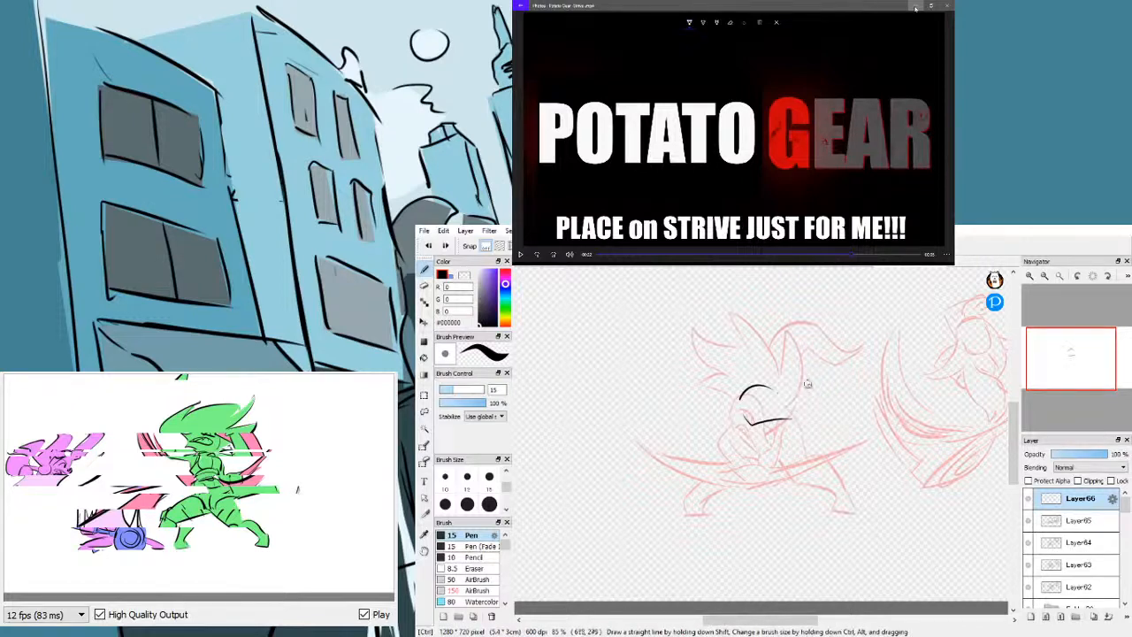
key("ctrl+z")
key("ctrl+z")
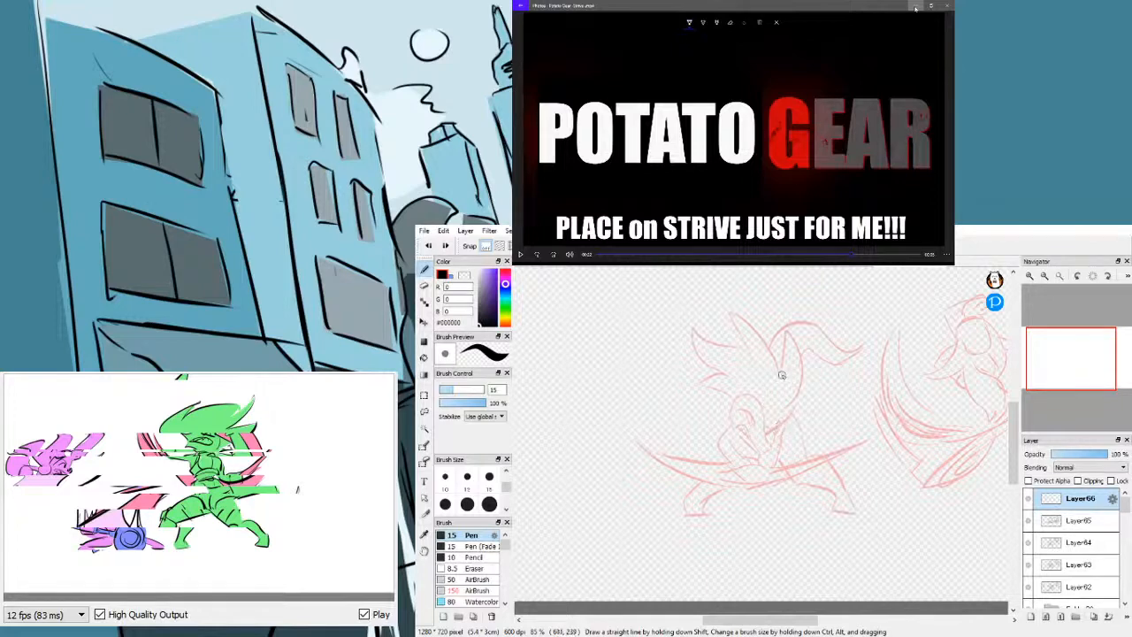
- Draw a thin arc across the crouching figure's ghosted head on Layer66 with the 15 px Pen
left_click_drag(773, 378, 836, 380)
key("ctrl+z")
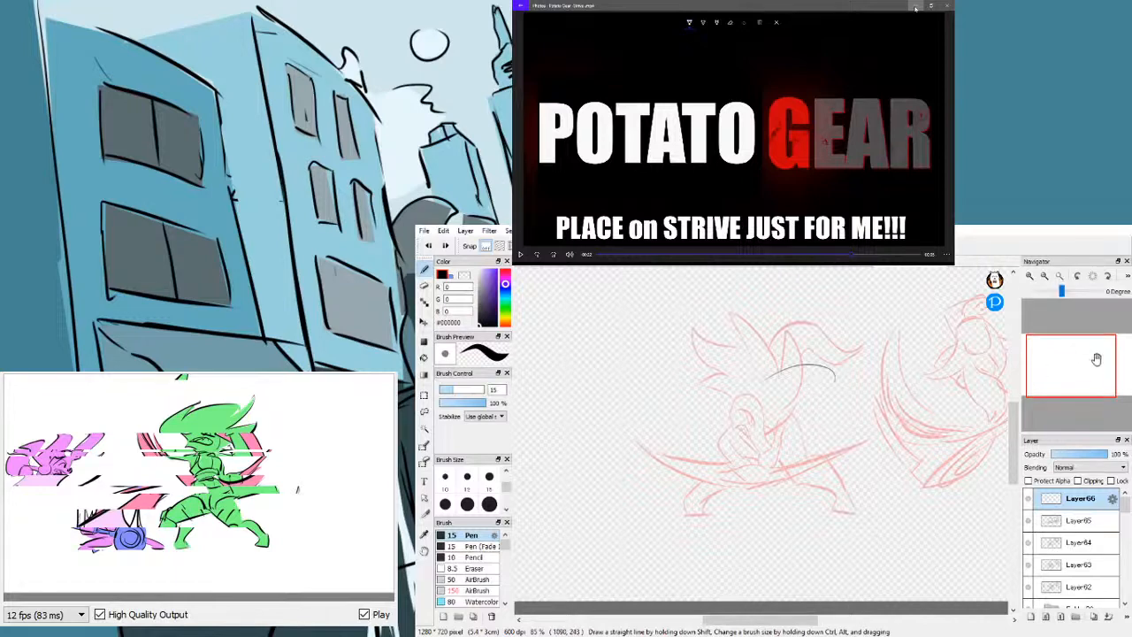
mouse_move(1092, 359)
left_mouse_down()
mouse_move(1105, 360)
mouse_move(1087, 357)
left_mouse_up()
left_click_drag(691, 398, 687, 430)
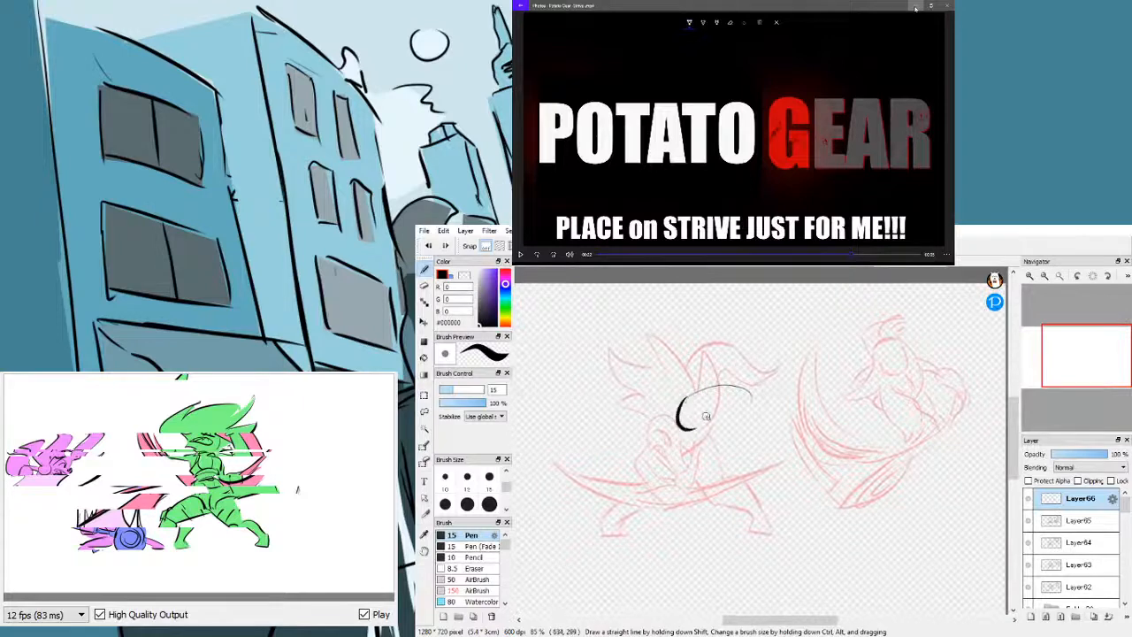
key("ctrl+z")
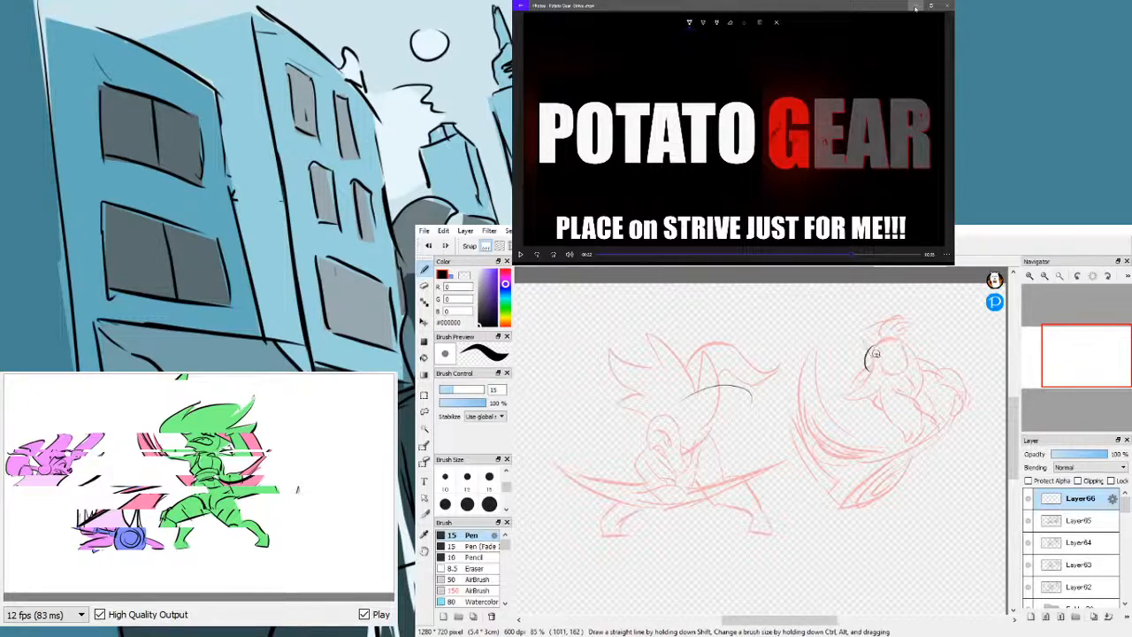
- Draw the rightmost ghosted figure's swept hair curve, head contour and a long arc over its shoulder on Layer66
mouse_move(872, 343)
left_mouse_down()
mouse_move(904, 361)
mouse_move(914, 313)
left_mouse_up()
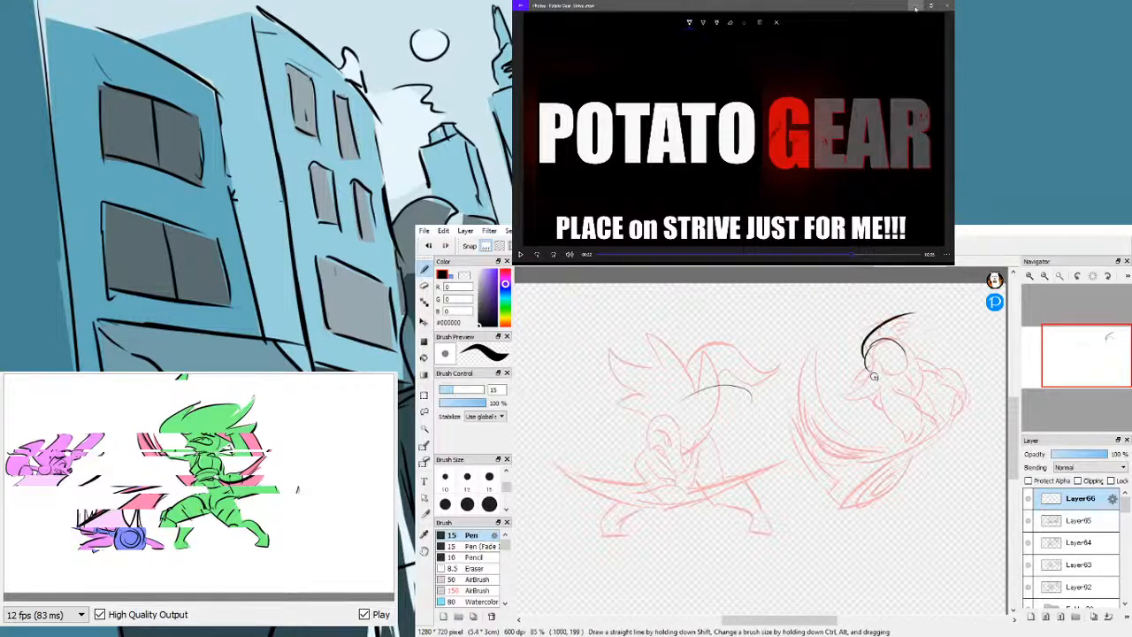
mouse_move(867, 367)
left_mouse_down()
mouse_move(931, 363)
mouse_move(945, 395)
left_mouse_up()
left_click_drag(878, 376, 949, 409)
key("ctrl+z")
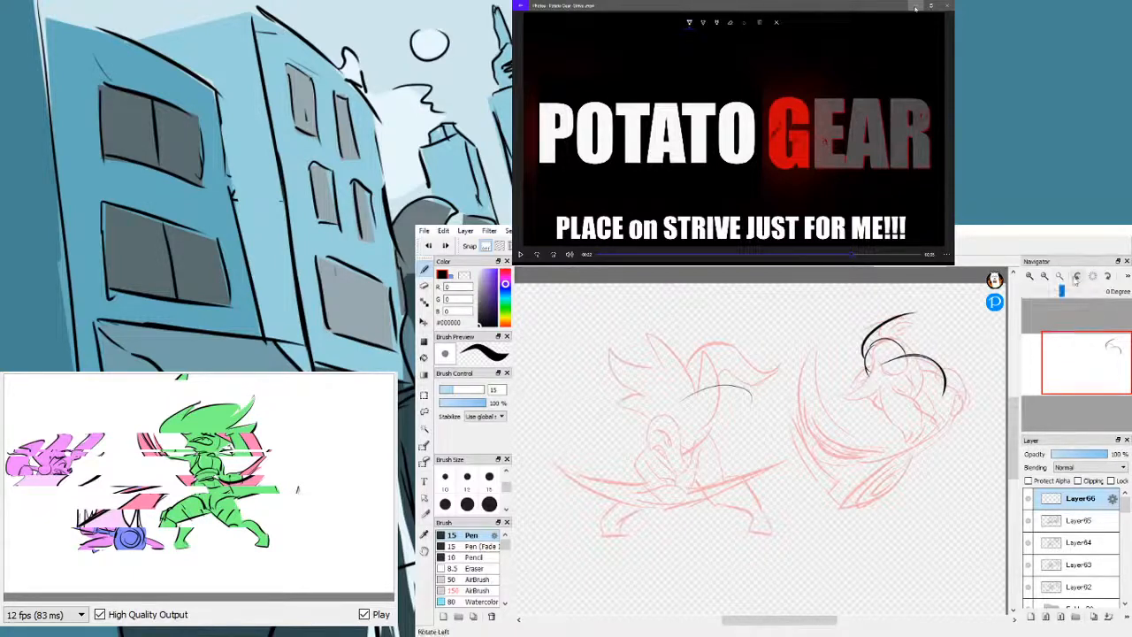
- Refine the front edge of the rightmost figure's face with short Pen strokes joining the hair curve at 150% zoom
left_click(1030, 276)
left_click_drag(1069, 367, 1106, 356)
left_click(1030, 276)
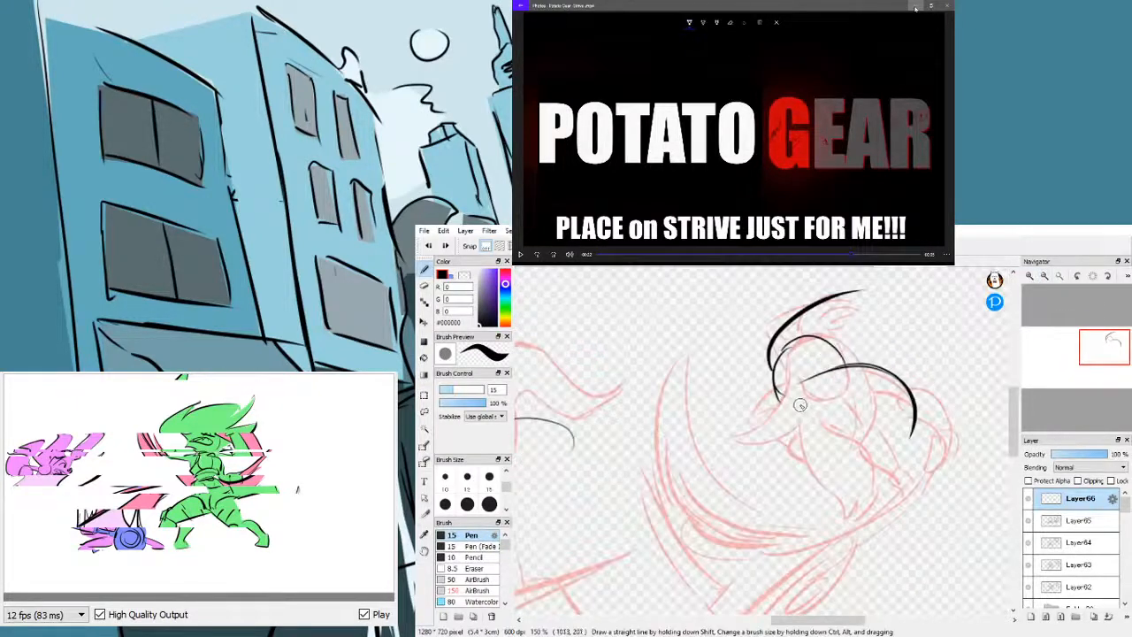
key("e")
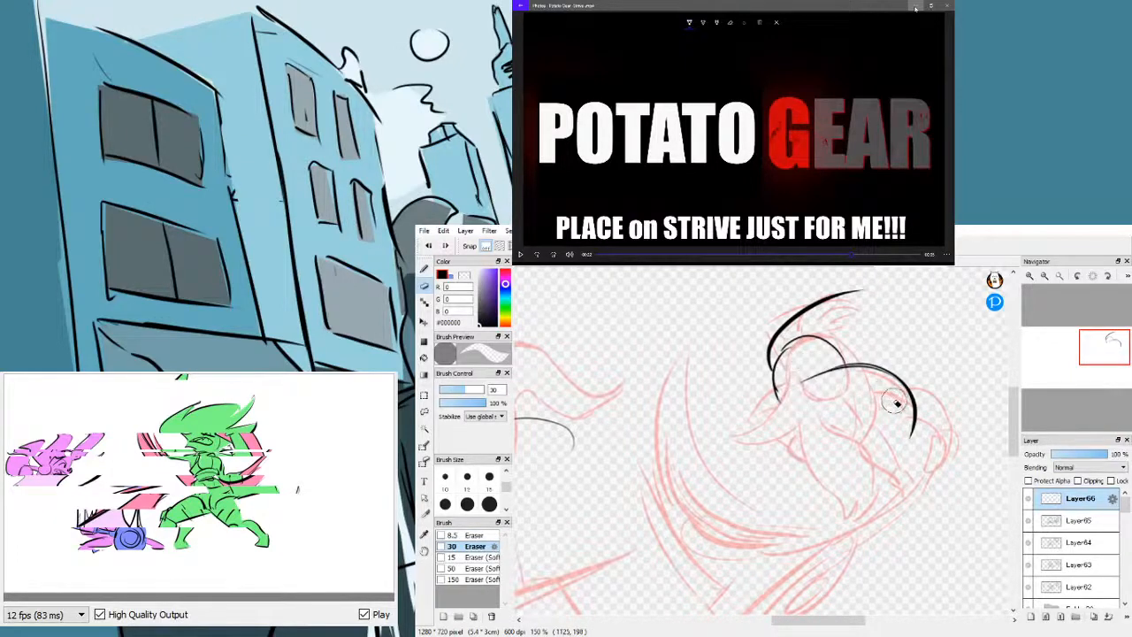
key("b")
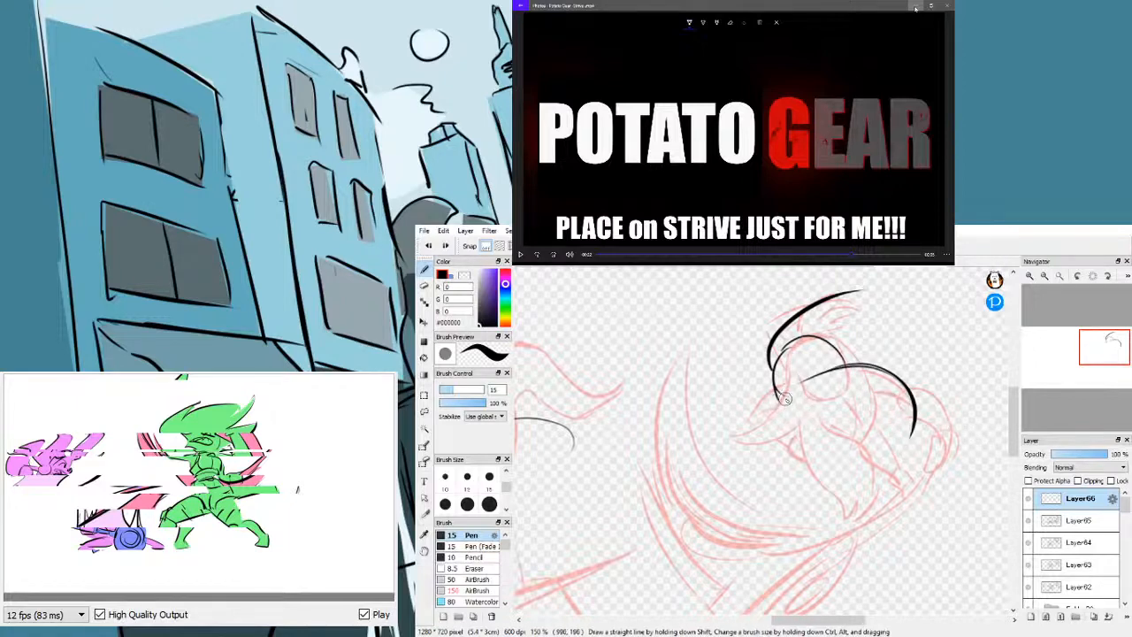
key("e")
key("b")
left_click_drag(786, 351, 774, 383)
left_click_drag(770, 374, 778, 399)
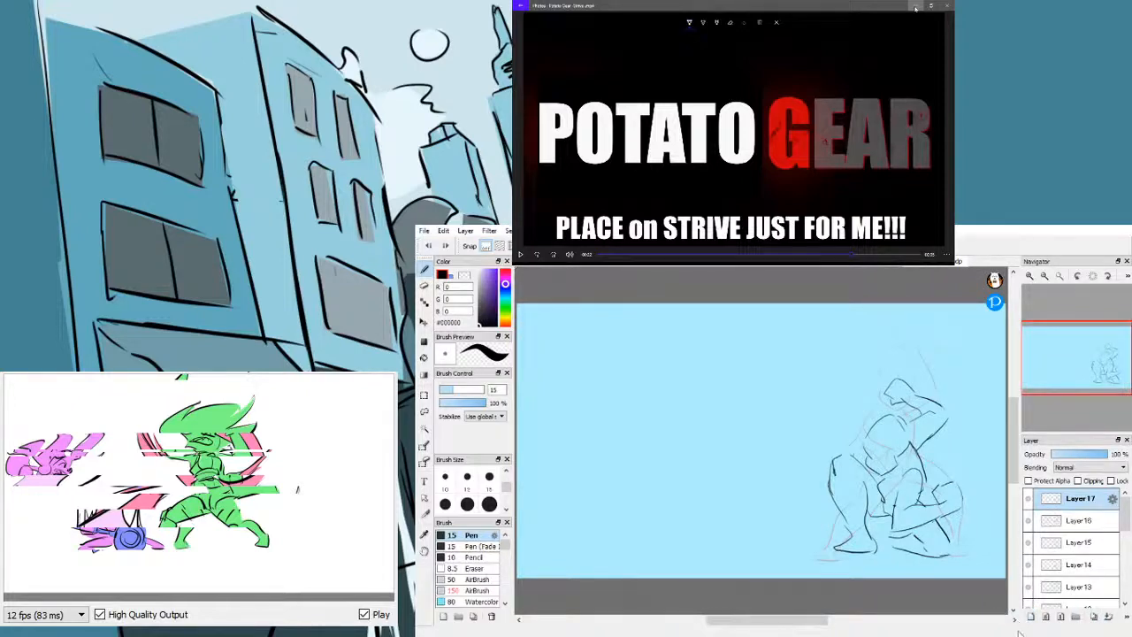
- Compare the other sketch animation's playback at 8 fps and 6 fps, restore 12 fps, and return to the fight animation canvas
left_click(272, 513)
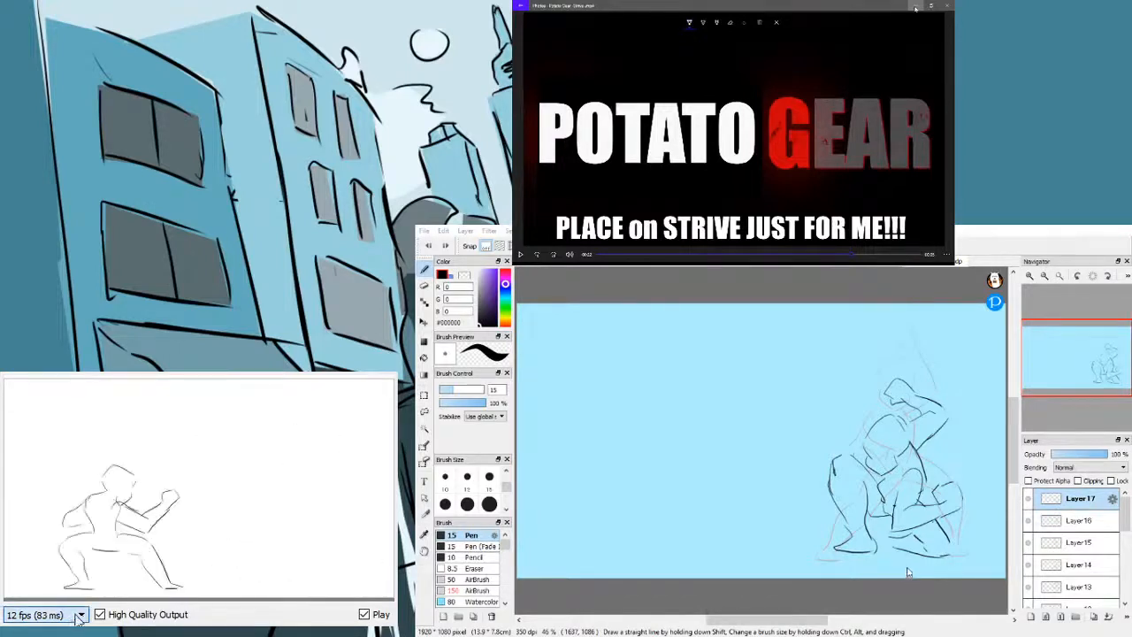
left_click(56, 535)
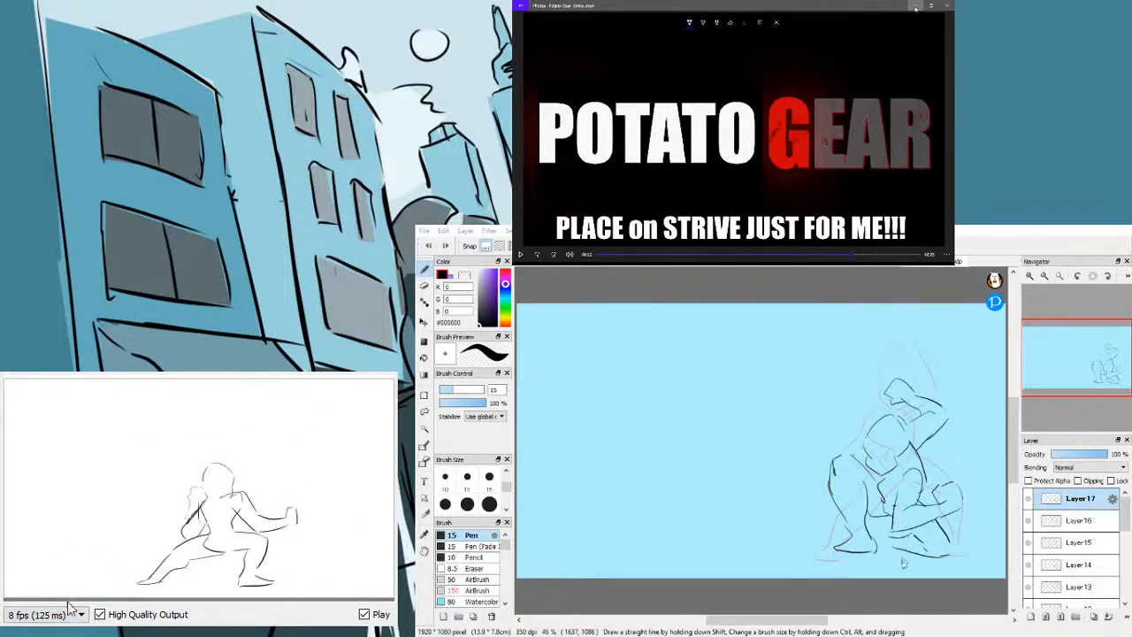
left_click(69, 607)
left_click(62, 555)
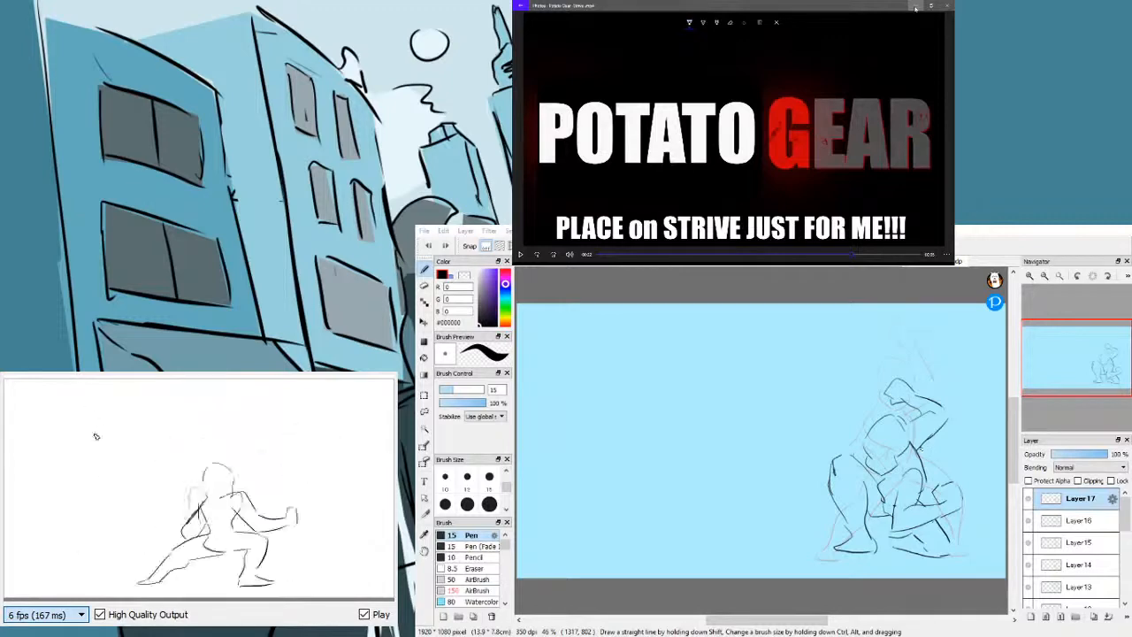
left_click(40, 514)
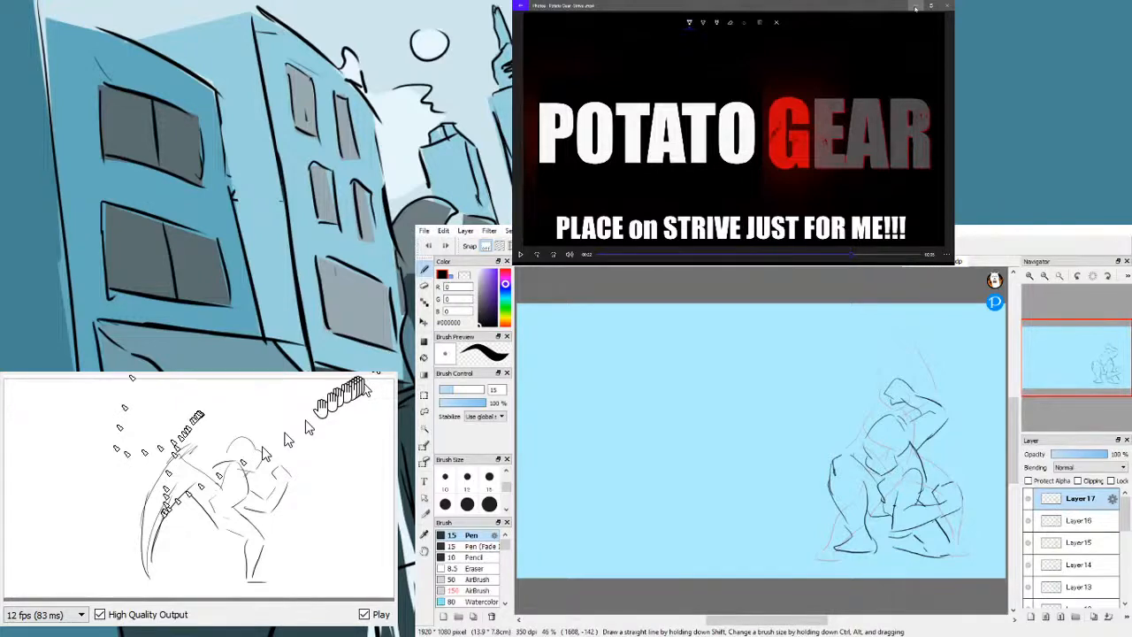
left_click(958, 261)
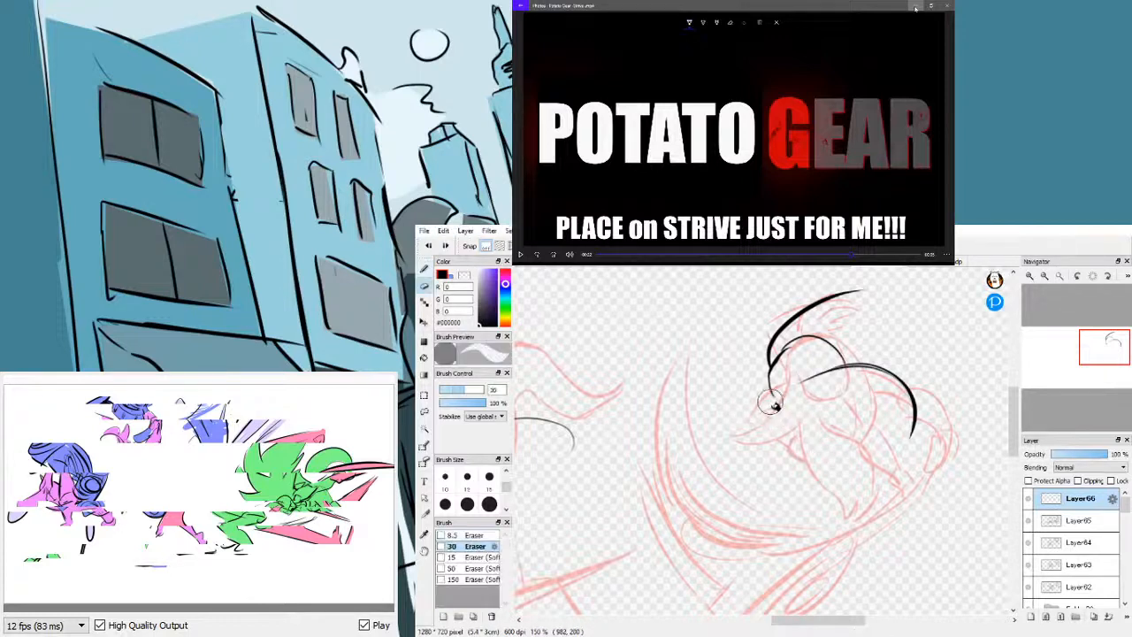
- Erase the rightmost figure's face edge with the 30 px Eraser and redraw it as a rounder Pen curve down from the hair
key("e")
mouse_move(767, 372)
left_mouse_down()
mouse_move(780, 407)
mouse_move(777, 370)
mouse_move(793, 354)
mouse_move(779, 371)
left_mouse_up()
key("p")
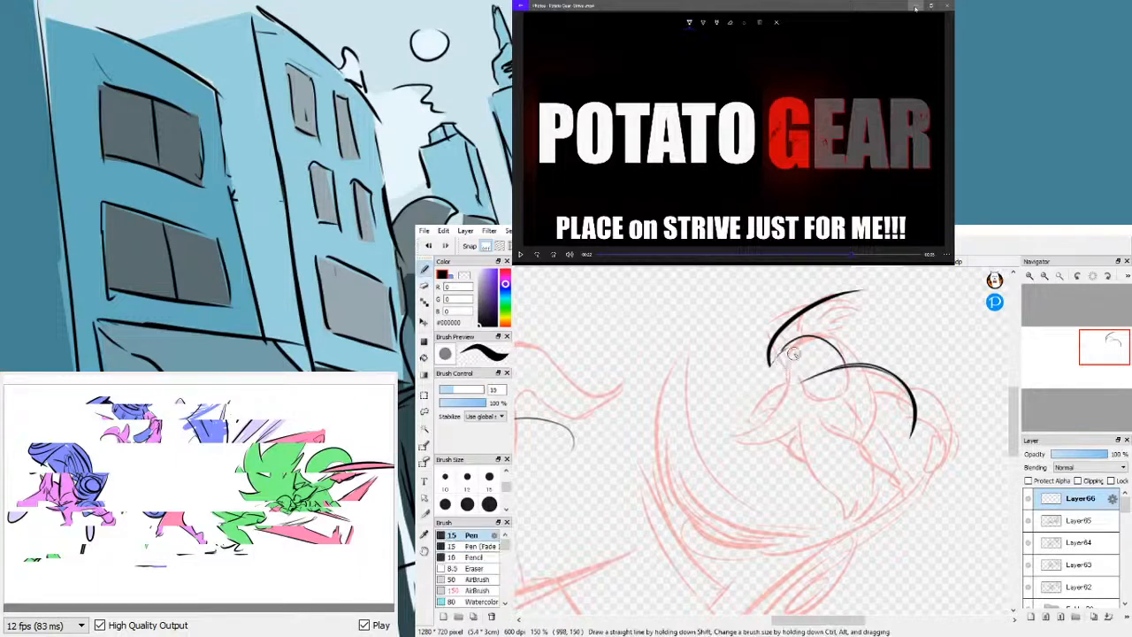
key("e")
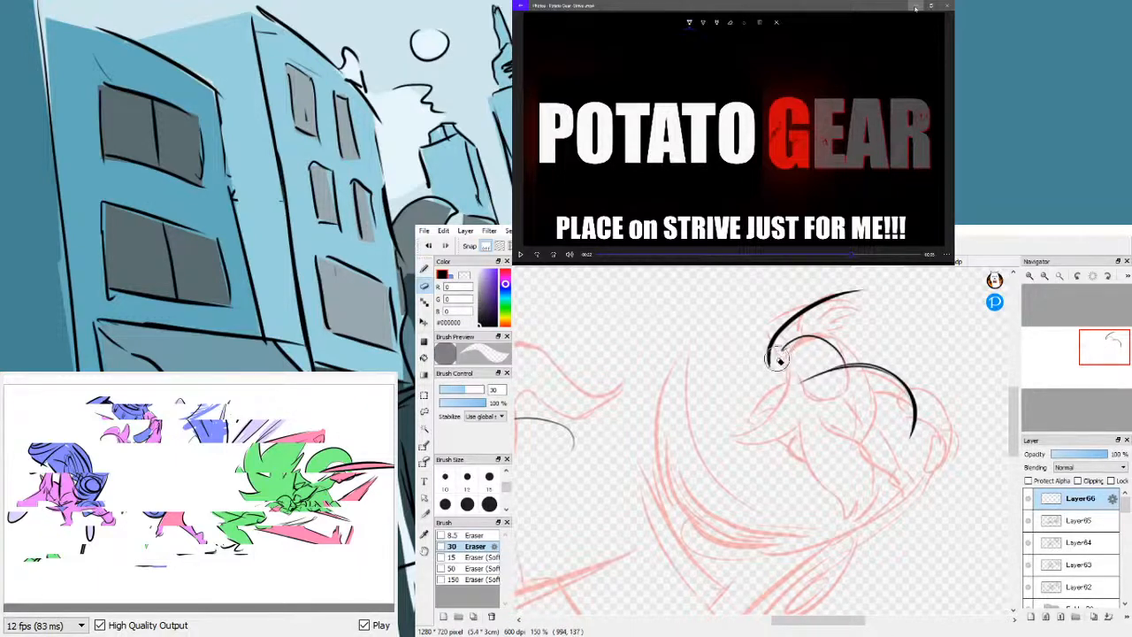
key("p")
left_click_drag(786, 344, 766, 375)
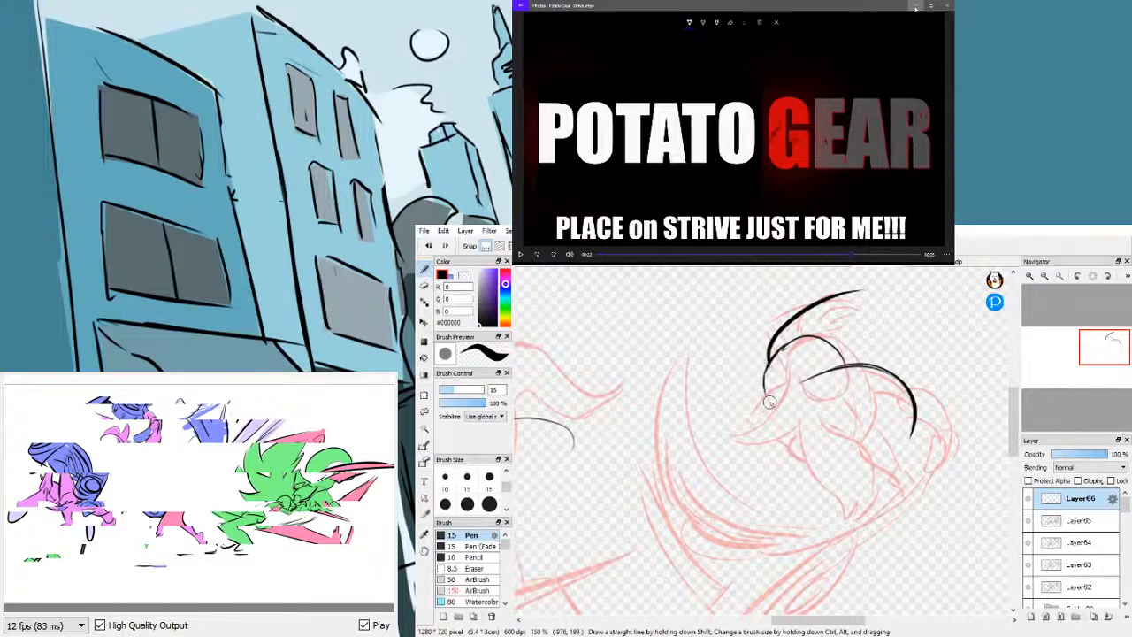
left_click_drag(768, 370, 775, 407)
key("ctrl+z")
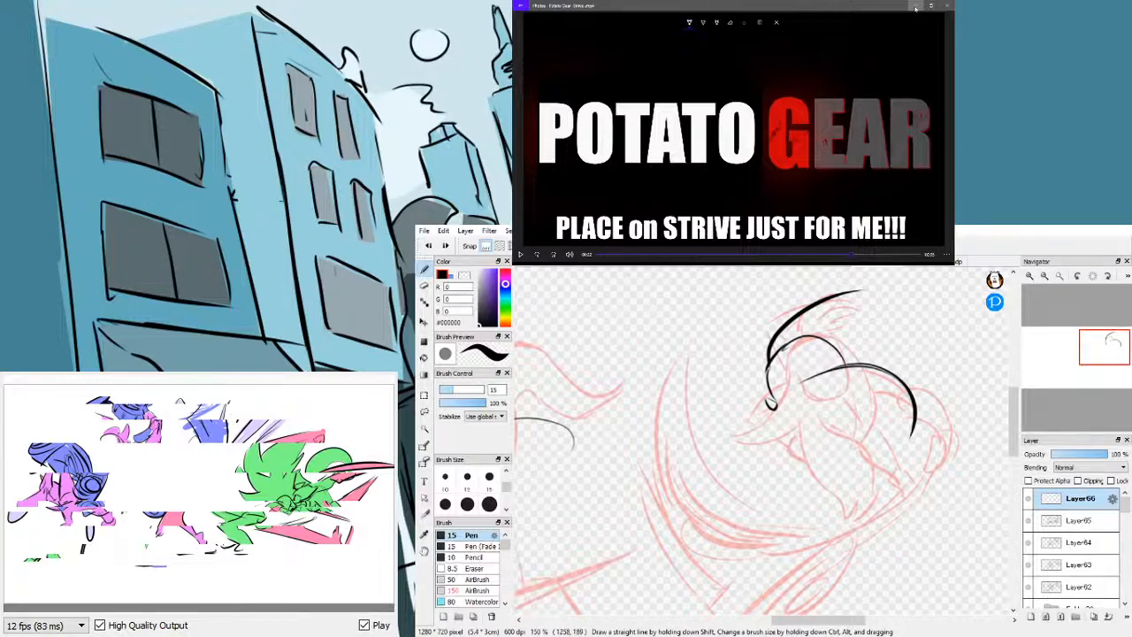
- Switch to the browser, watch a few seconds of GG Xrd Rev2 - Sol vs Ky Full, and return to the canvas
left_click(916, 7)
key("alt+Tab")
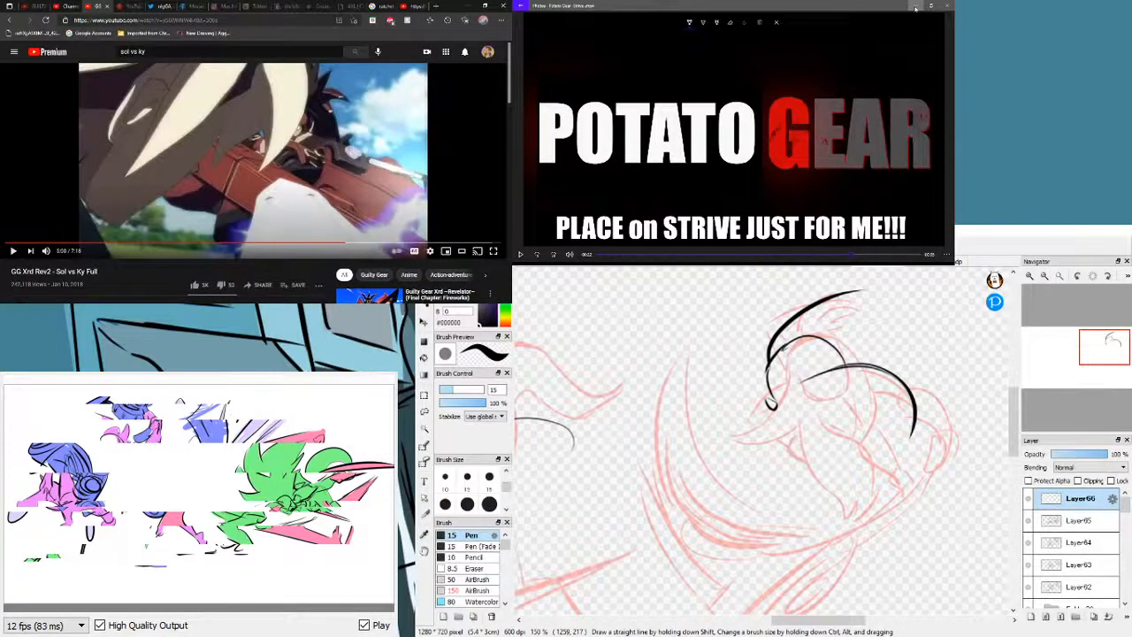
key("space")
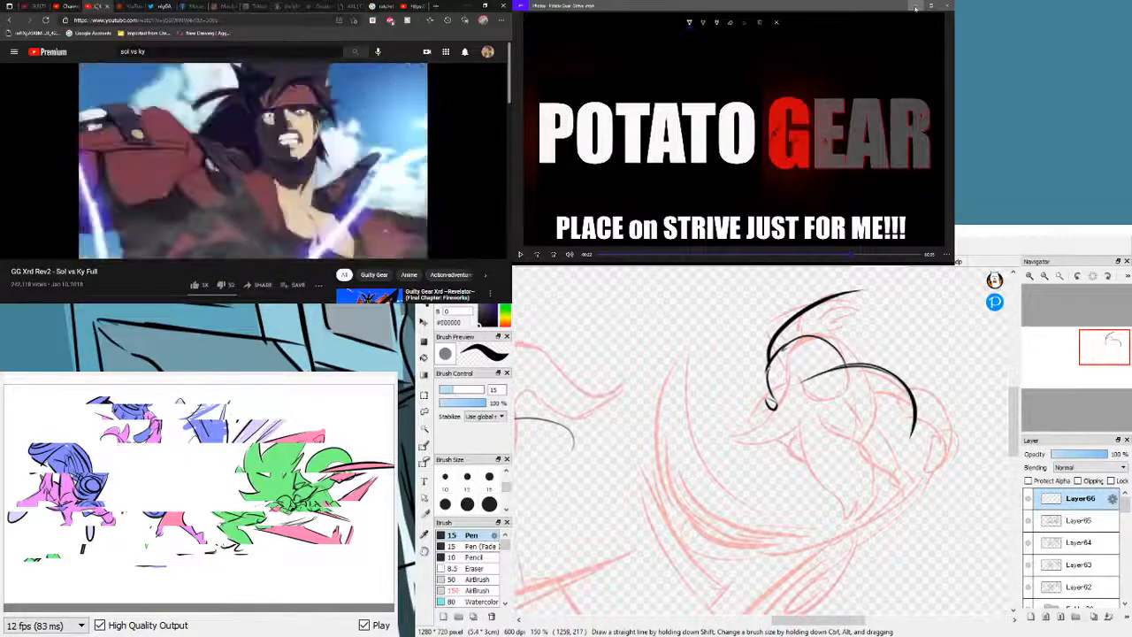
key("space")
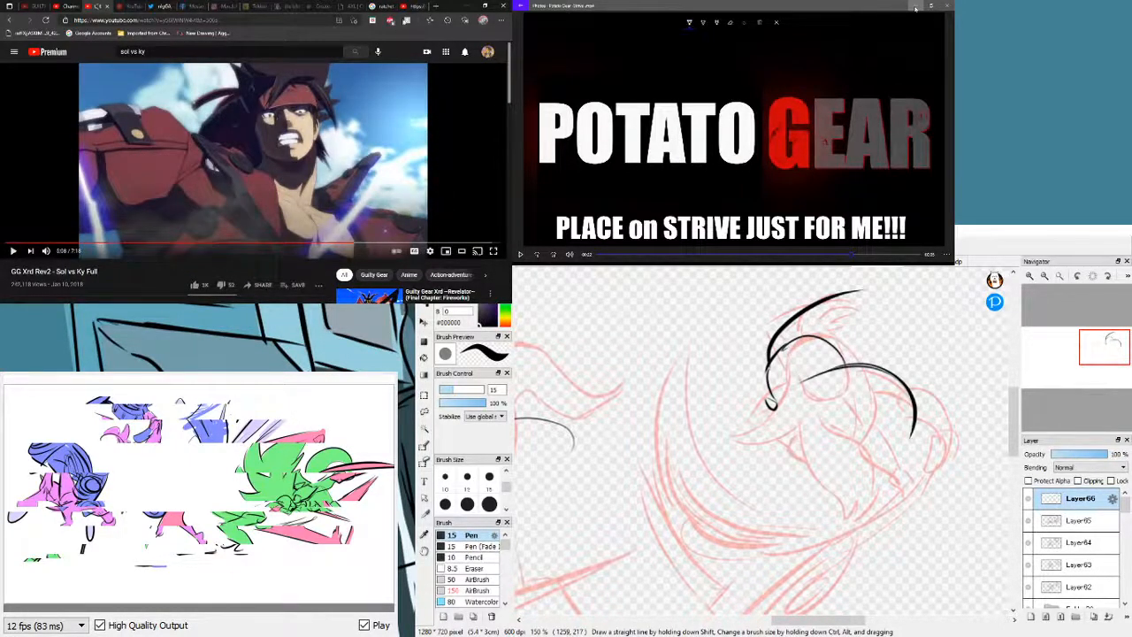
left_click(468, 8)
- Draw the rightmost figure's jaw curve, a second hair spike and a lower arc closing the shoulder shape on Layer66
left_click_drag(768, 405, 796, 423)
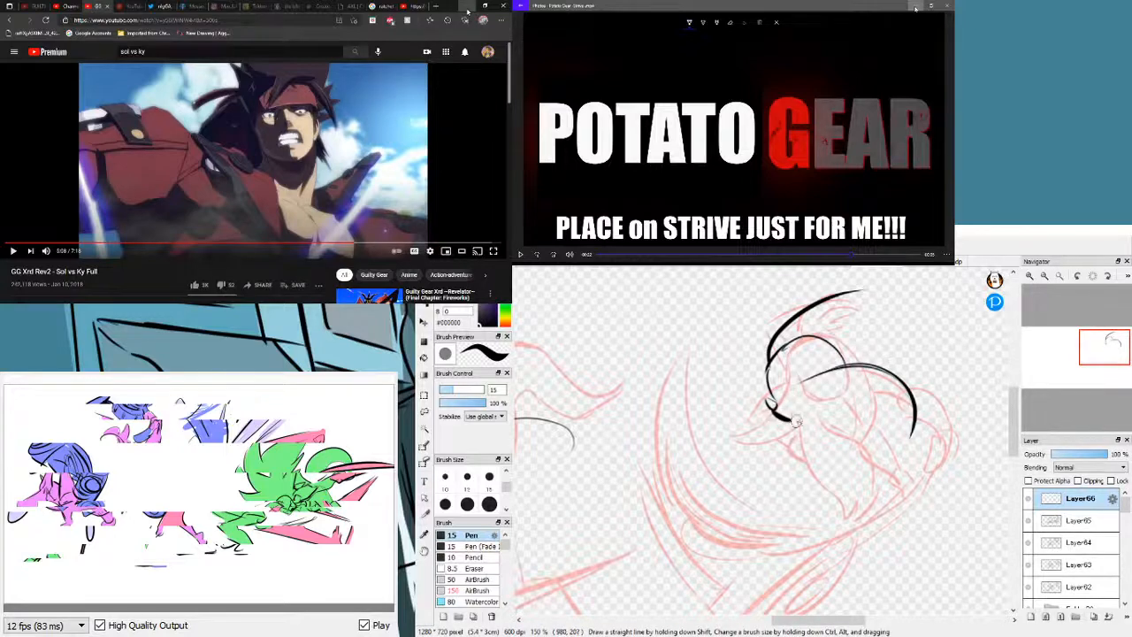
key("ctrl+z")
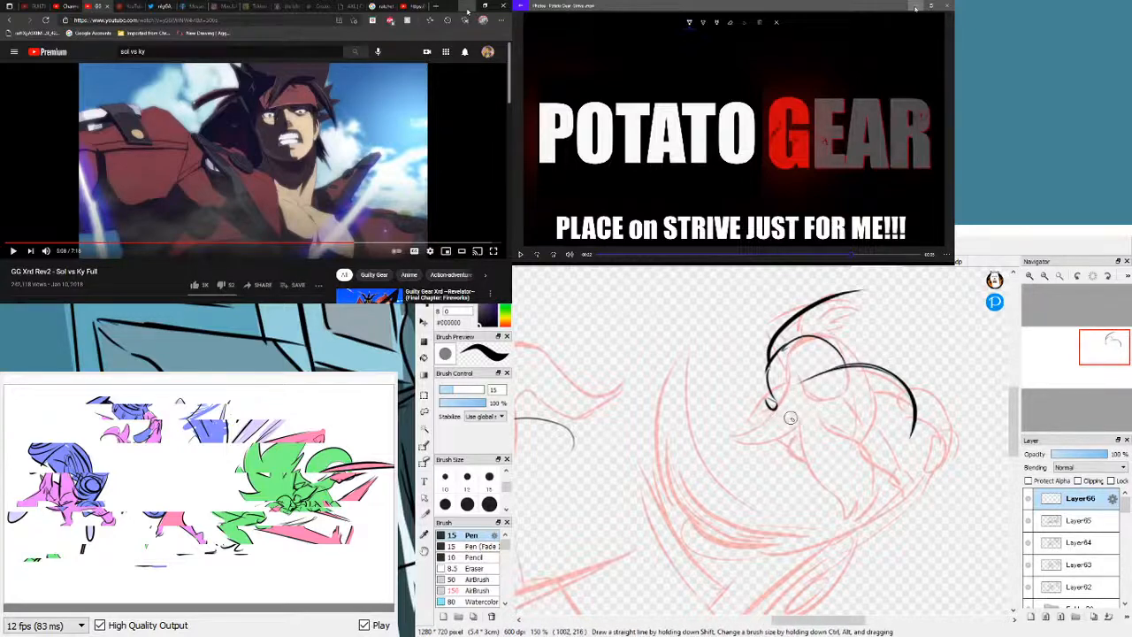
mouse_move(770, 405)
left_mouse_down()
mouse_move(827, 397)
mouse_move(840, 410)
mouse_move(810, 417)
mouse_move(834, 388)
left_mouse_up()
left_click_drag(819, 409, 904, 435)
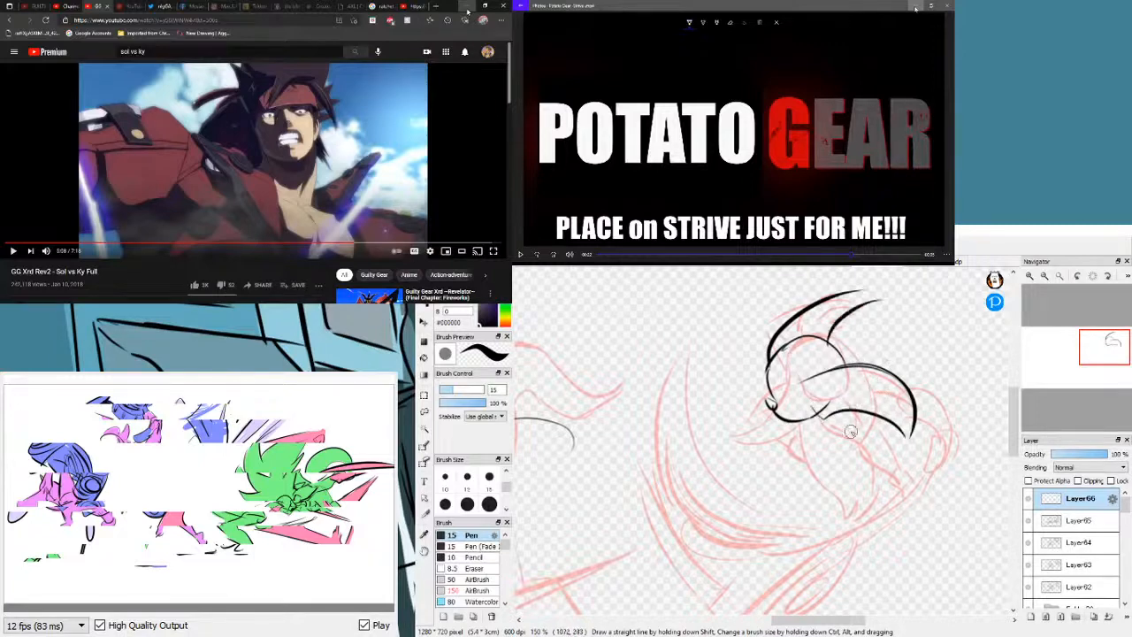
left_click(1044, 278)
left_click(1044, 278)
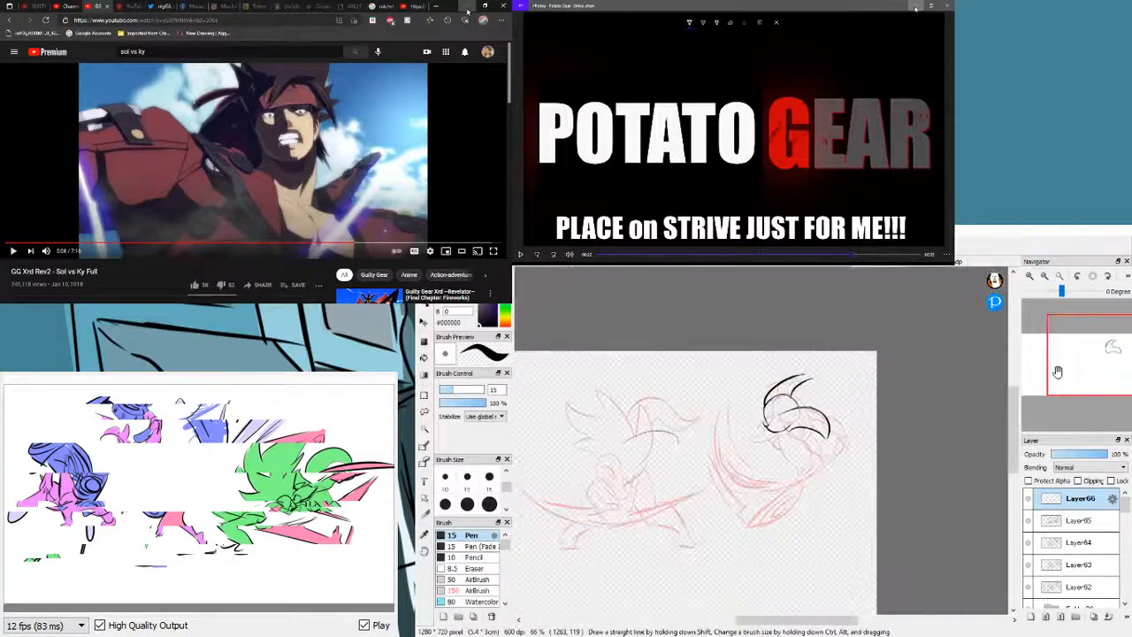
left_click_drag(1057, 361, 1077, 363)
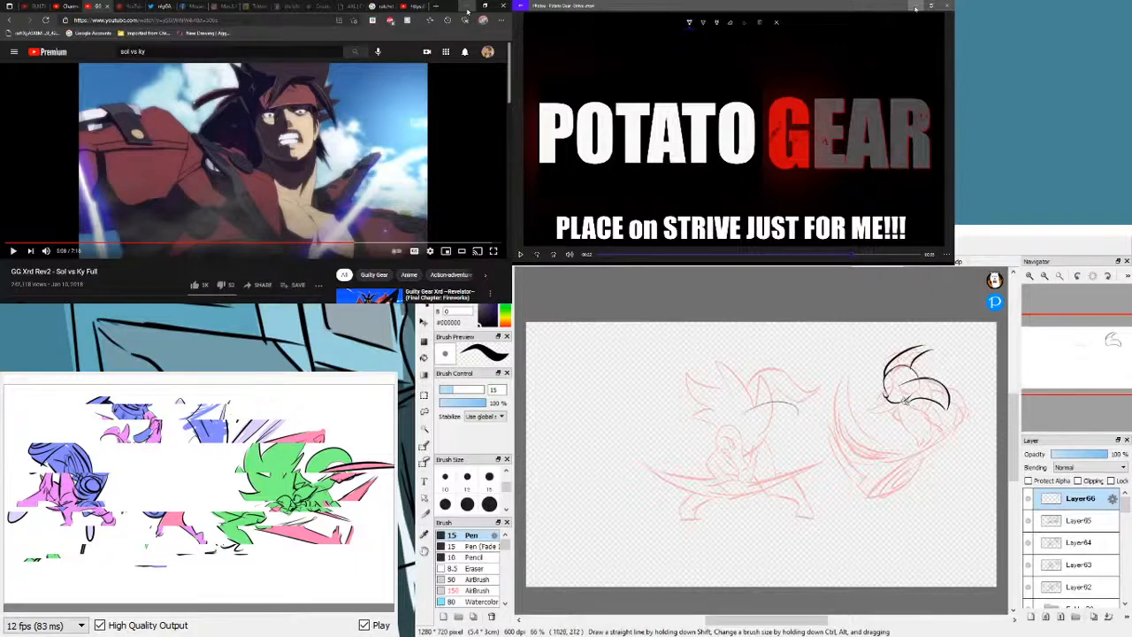
- Try Pen strokes for an arm and chest line beneath the rightmost figure's jaw on Layer66
left_click_drag(907, 400, 878, 412)
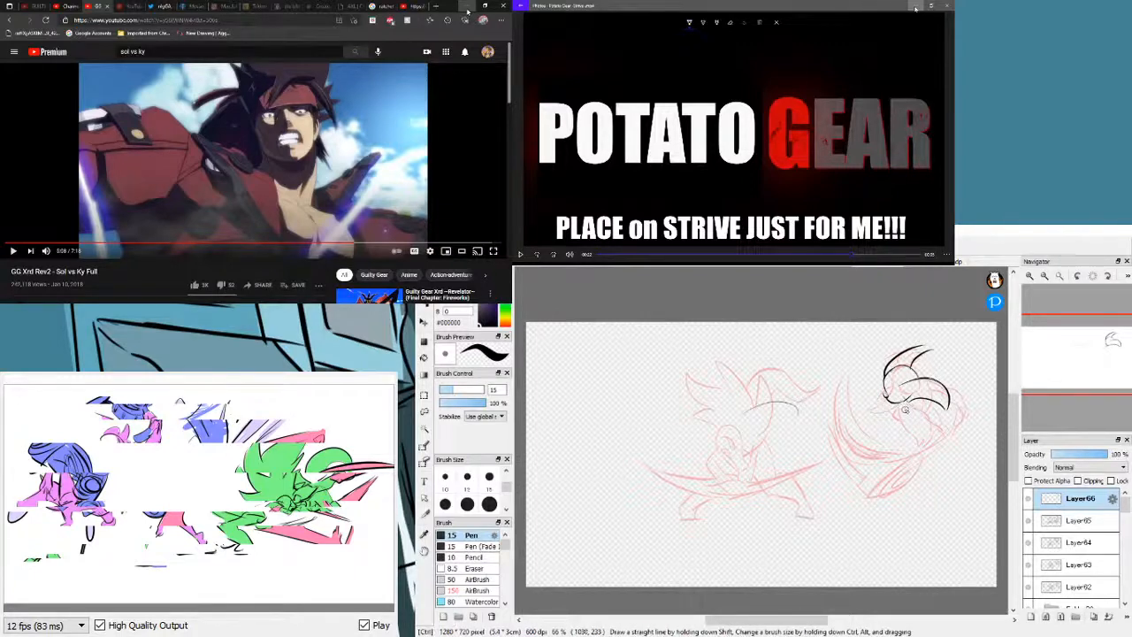
left_click_drag(896, 407, 930, 422)
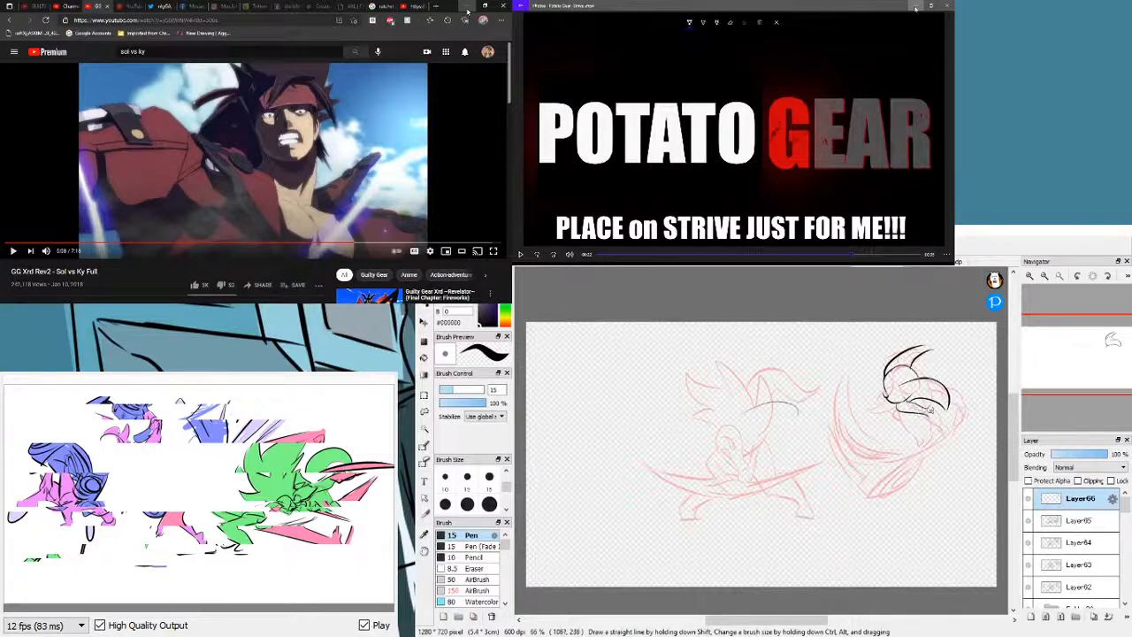
left_click_drag(927, 411, 951, 415)
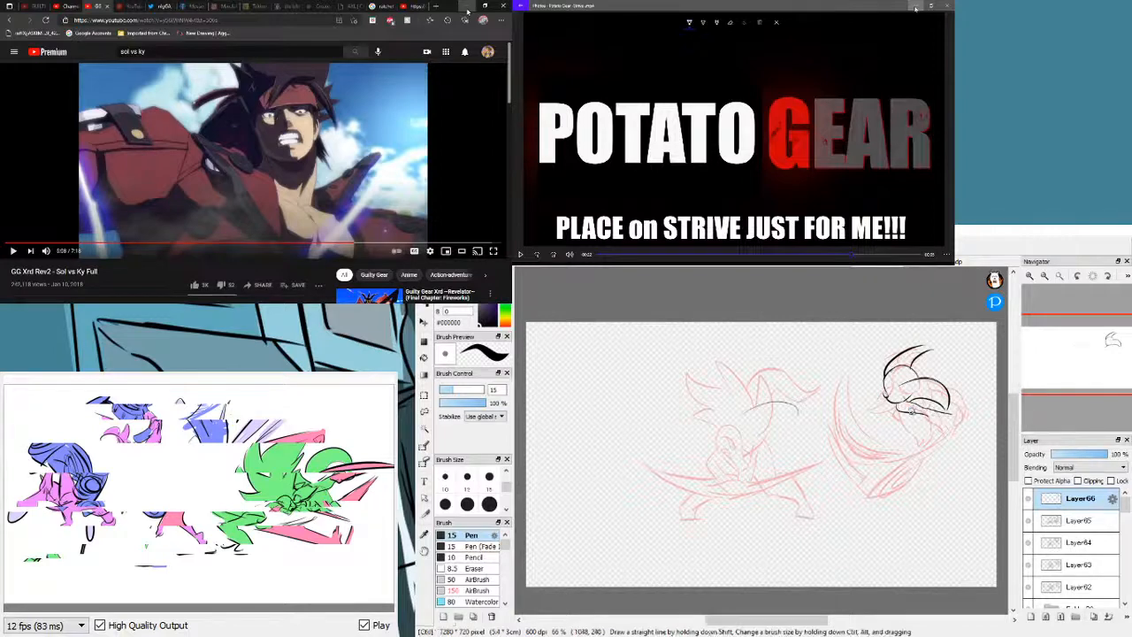
left_click_drag(900, 424, 925, 413)
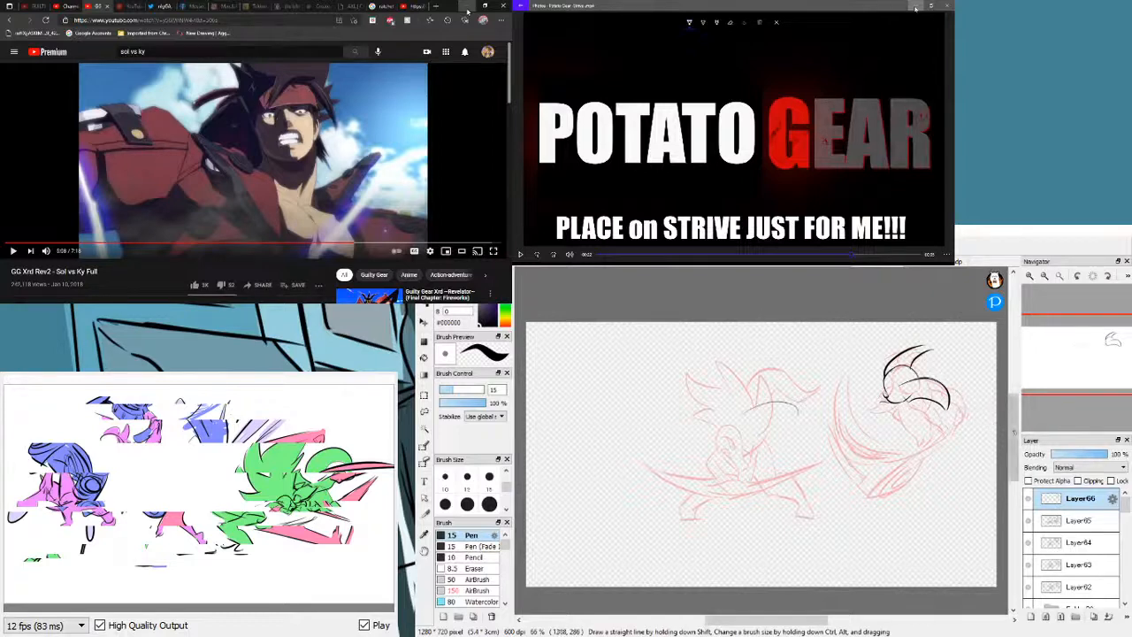
- Compare with the previous frame on Layer65 and draw the rightmost figure's forward arm and raised fist on Layer66
left_click(1085, 520)
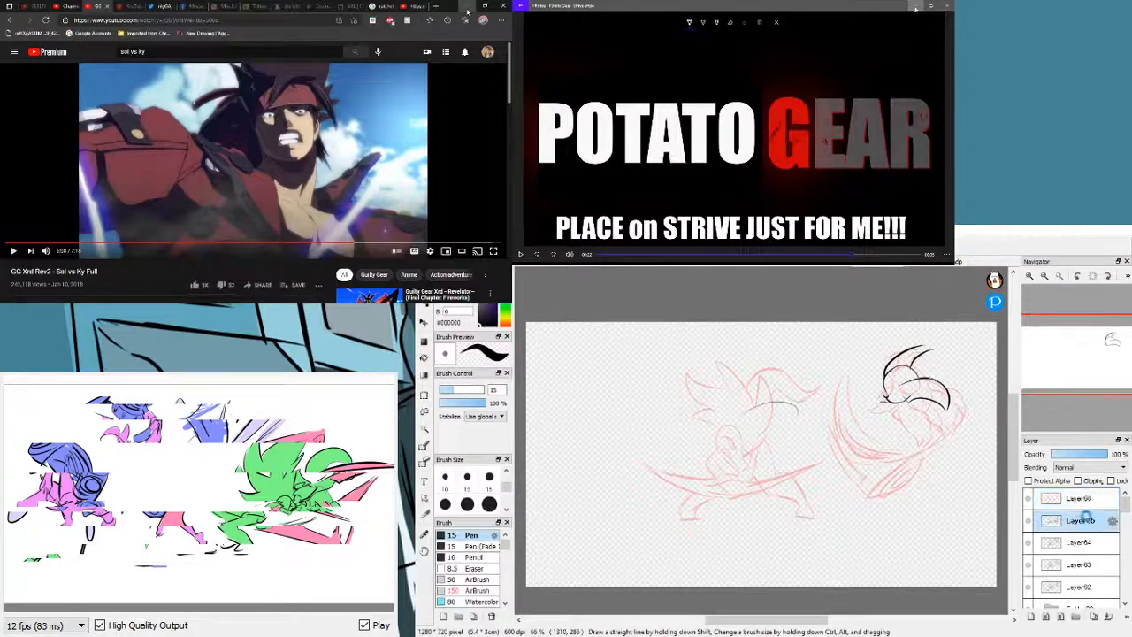
left_click(1088, 499)
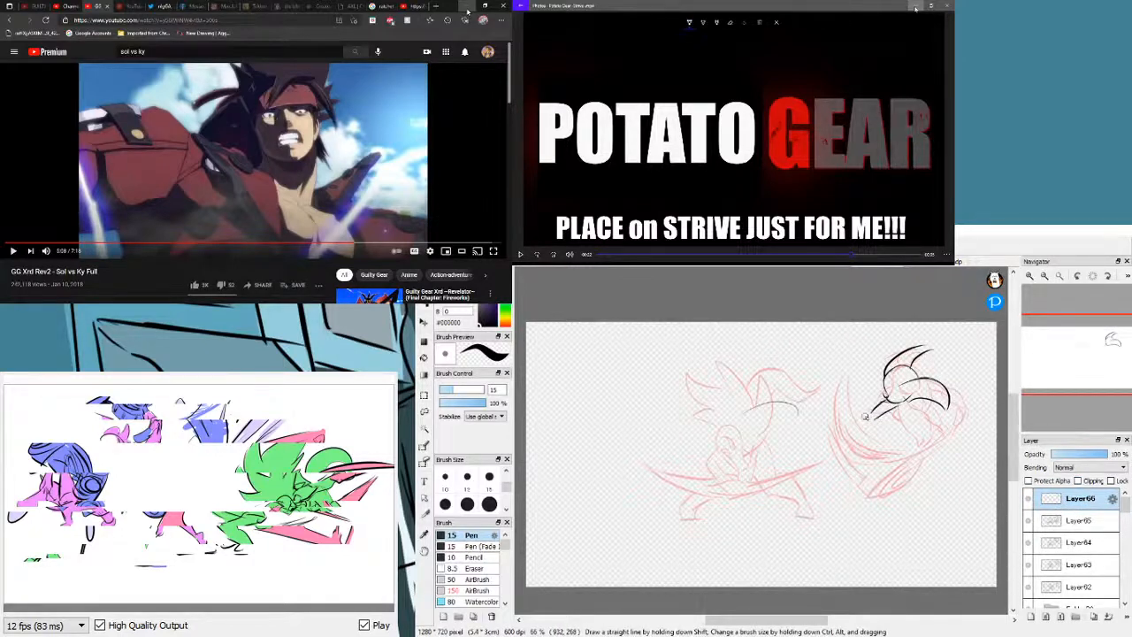
mouse_move(867, 417)
left_mouse_down()
mouse_move(876, 390)
mouse_move(865, 428)
mouse_move(882, 412)
mouse_move(866, 377)
mouse_move(874, 399)
left_mouse_up()
key("ctrl+z")
left_click_drag(874, 394, 876, 387)
key("ctrl+z")
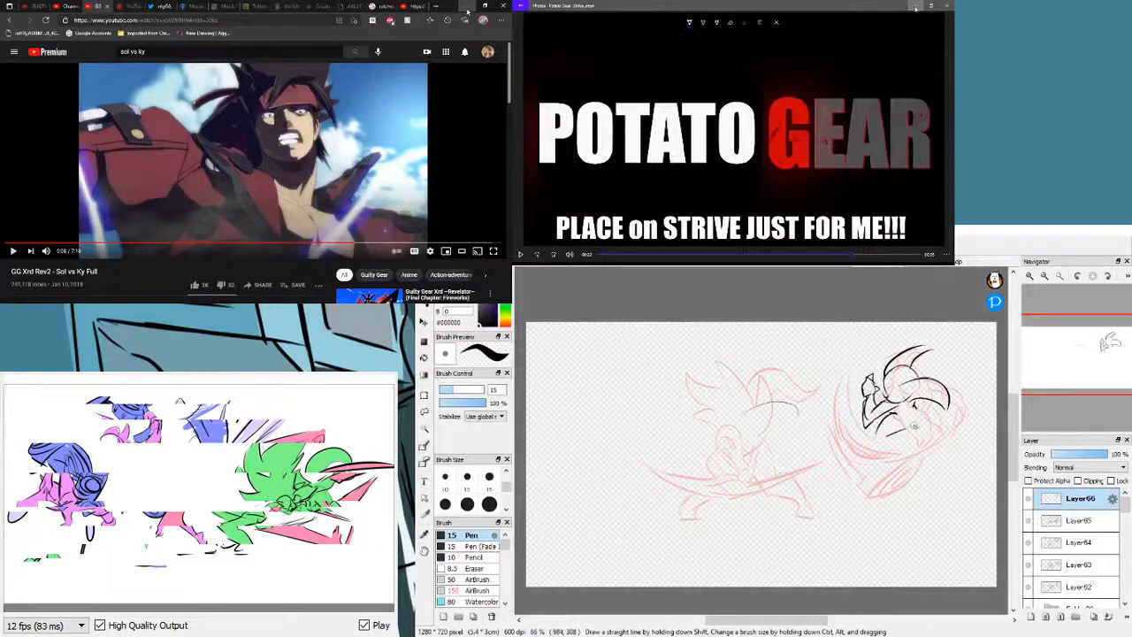
- Draw the rightmost figure's bent body, leg and large sweeping curve below the shoulder arc on Layer66
left_click_drag(874, 430, 904, 442)
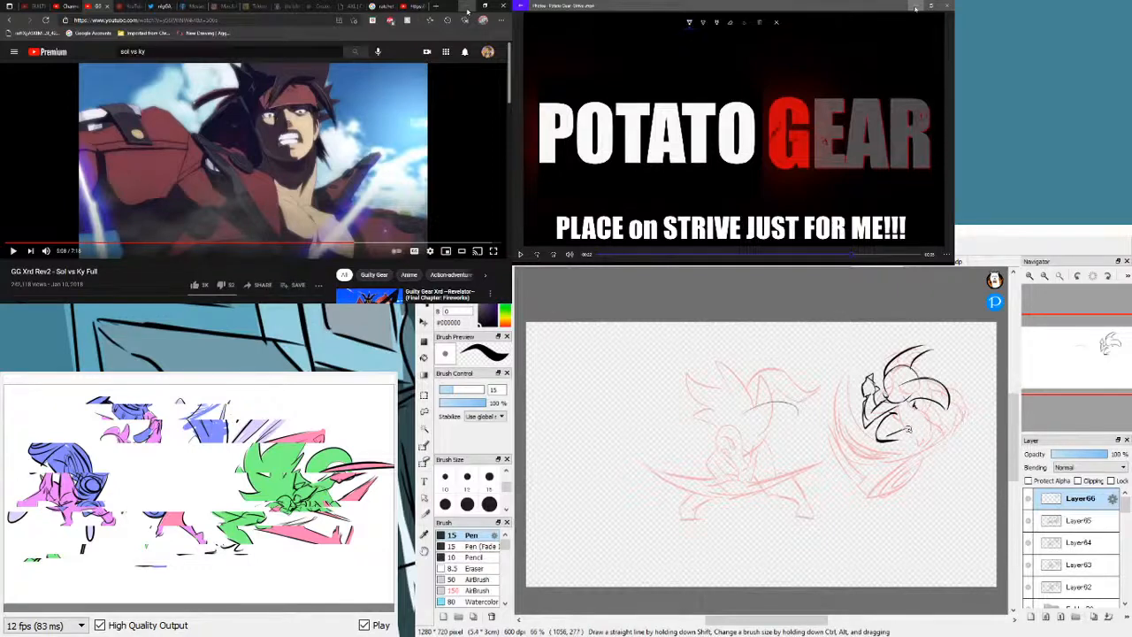
mouse_move(918, 412)
left_mouse_down()
mouse_move(955, 419)
mouse_move(916, 422)
mouse_move(935, 443)
left_mouse_up()
mouse_move(926, 454)
left_mouse_down()
mouse_move(936, 469)
mouse_move(962, 464)
mouse_move(955, 431)
left_mouse_up()
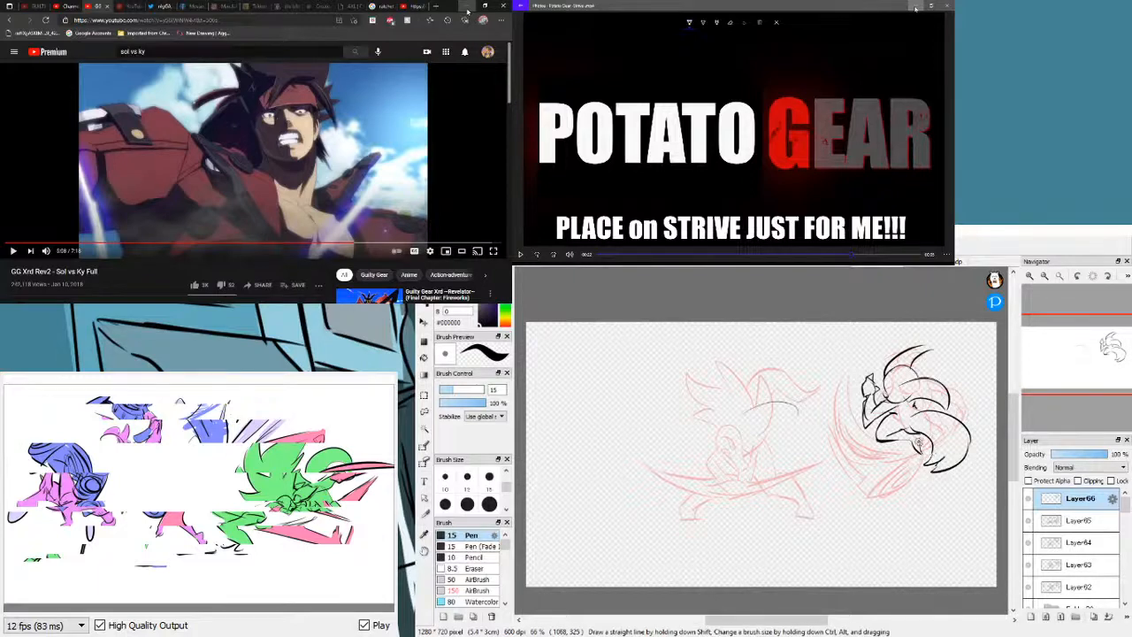
left_click_drag(921, 436, 930, 462)
- Lasso the rightmost figure on Layer66, transform it slightly smaller and further left, and deselect it, ready to draw again
left_click(425, 412)
mouse_move(855, 364)
left_mouse_down()
mouse_move(835, 418)
mouse_move(865, 455)
mouse_move(933, 501)
mouse_move(962, 493)
mouse_move(984, 465)
mouse_move(994, 420)
mouse_move(954, 341)
mouse_move(895, 328)
mouse_move(849, 376)
left_mouse_up()
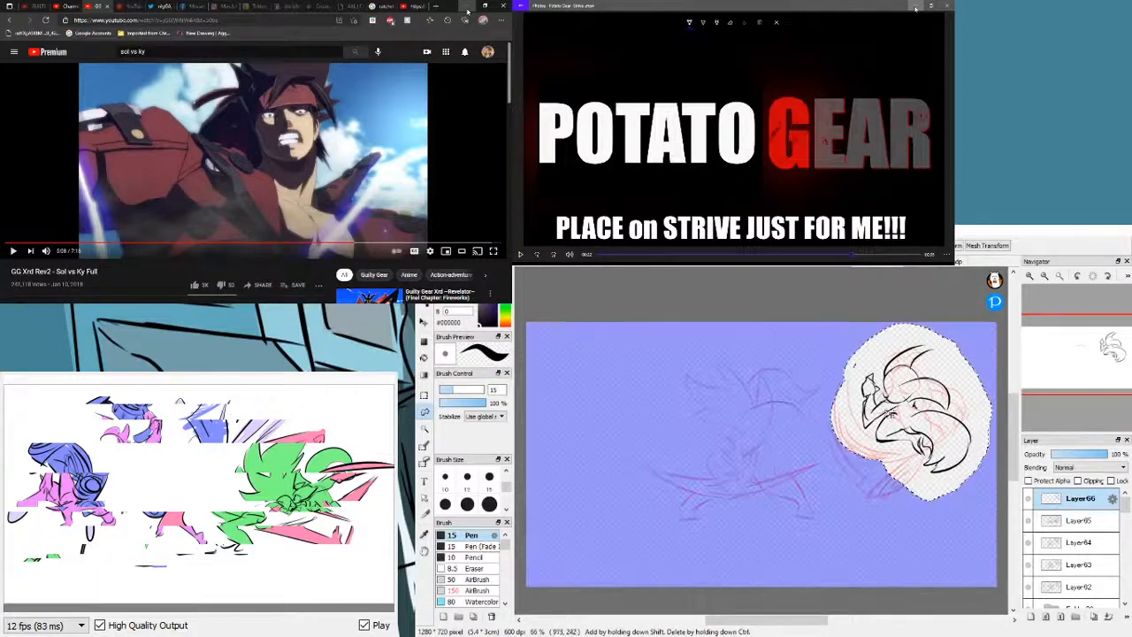
key("ctrl+t")
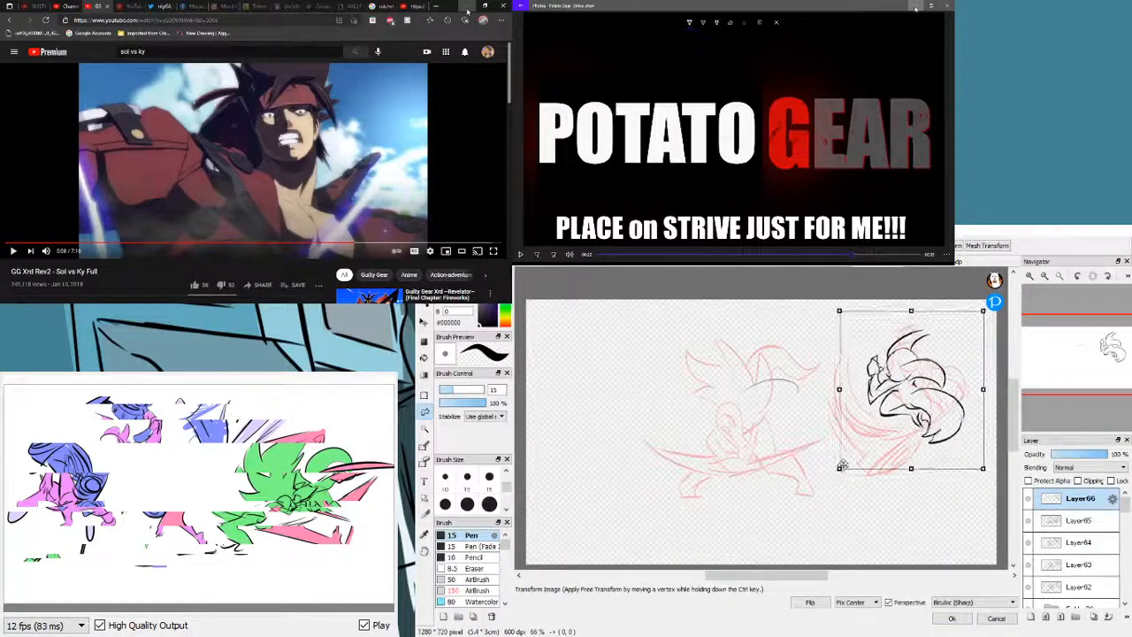
left_click_drag(844, 465, 851, 457)
mouse_move(902, 410)
left_mouse_down()
mouse_move(910, 397)
mouse_move(857, 453)
mouse_move(903, 396)
left_mouse_up()
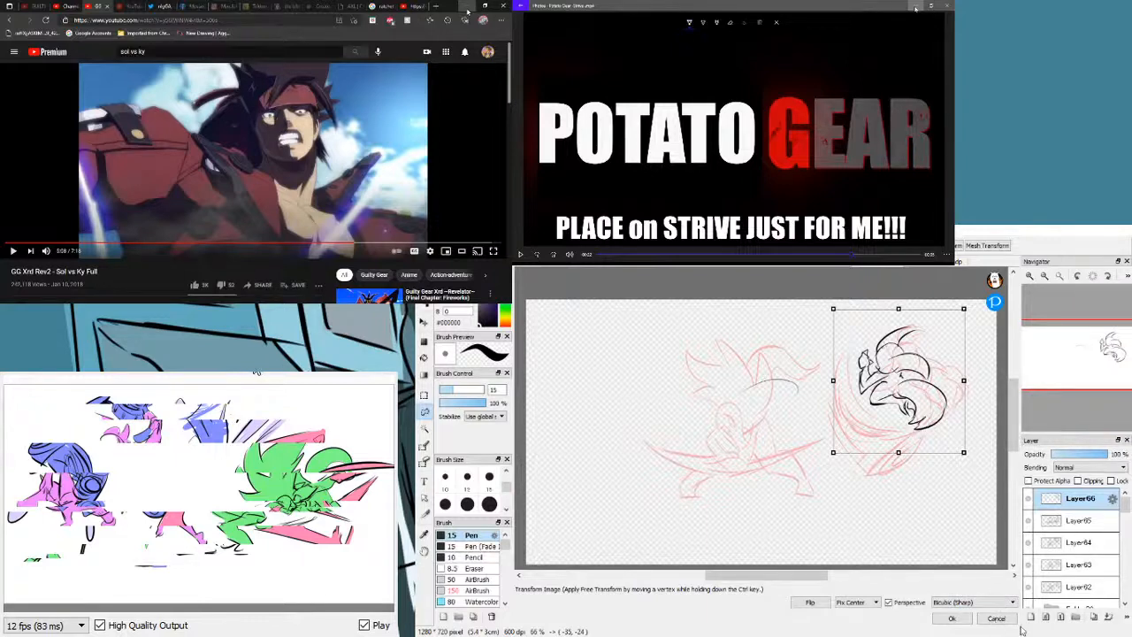
left_click(959, 618)
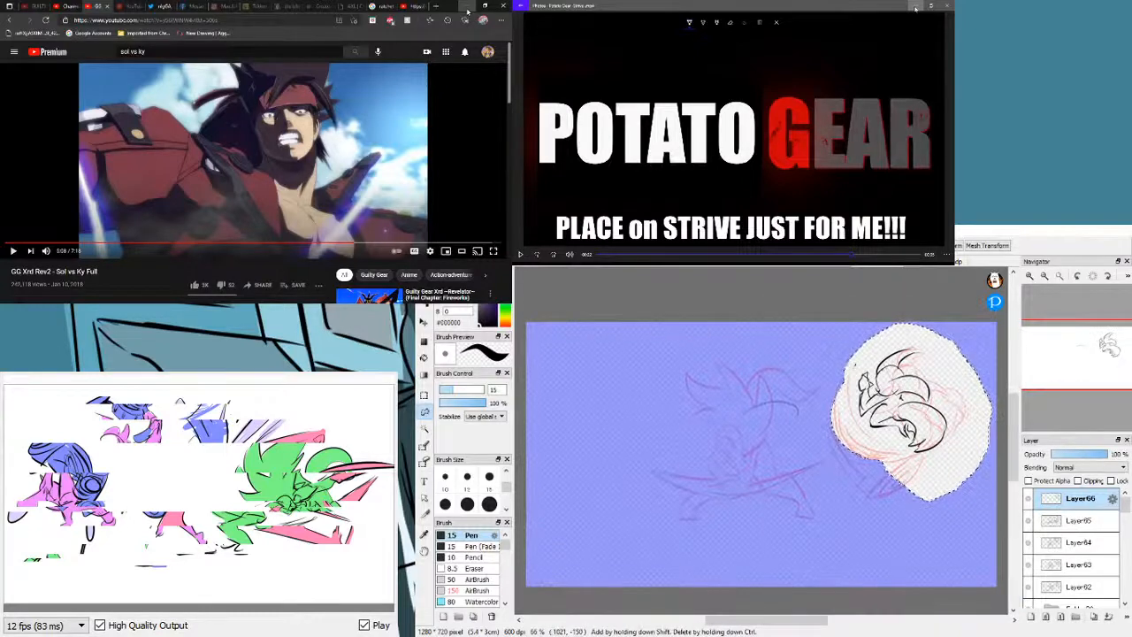
key("ctrl+d")
key("b")
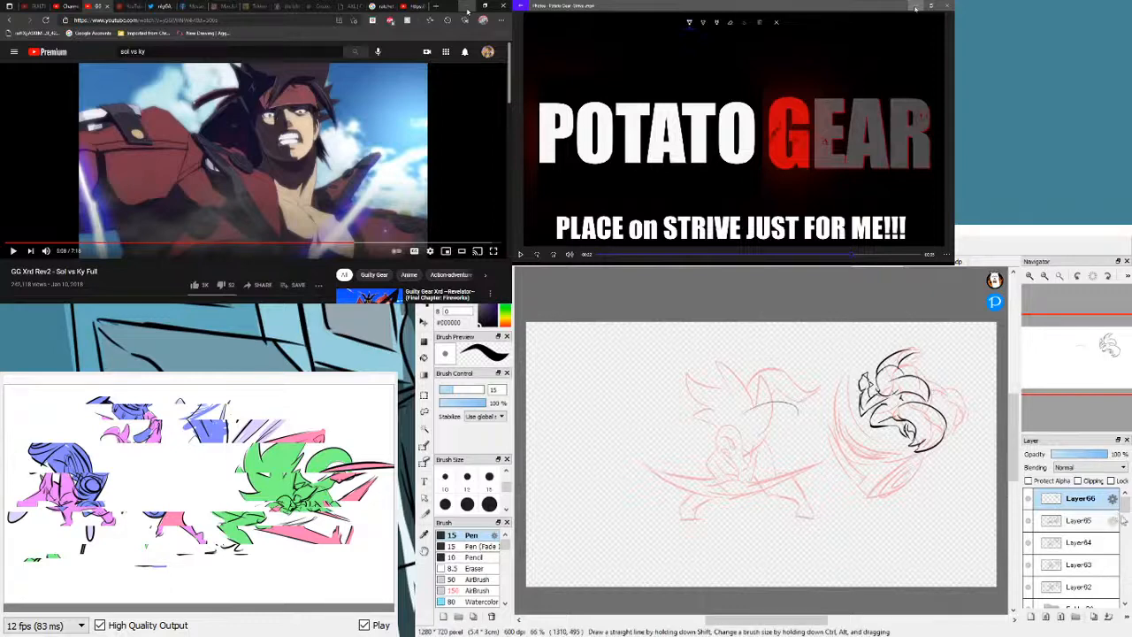
- Step through the coloured fight frames Folder14, Folder13 and Folder1 to Folder5, examining the poses and their onion-skin spacing
left_click_drag(1125, 504, 1126, 590)
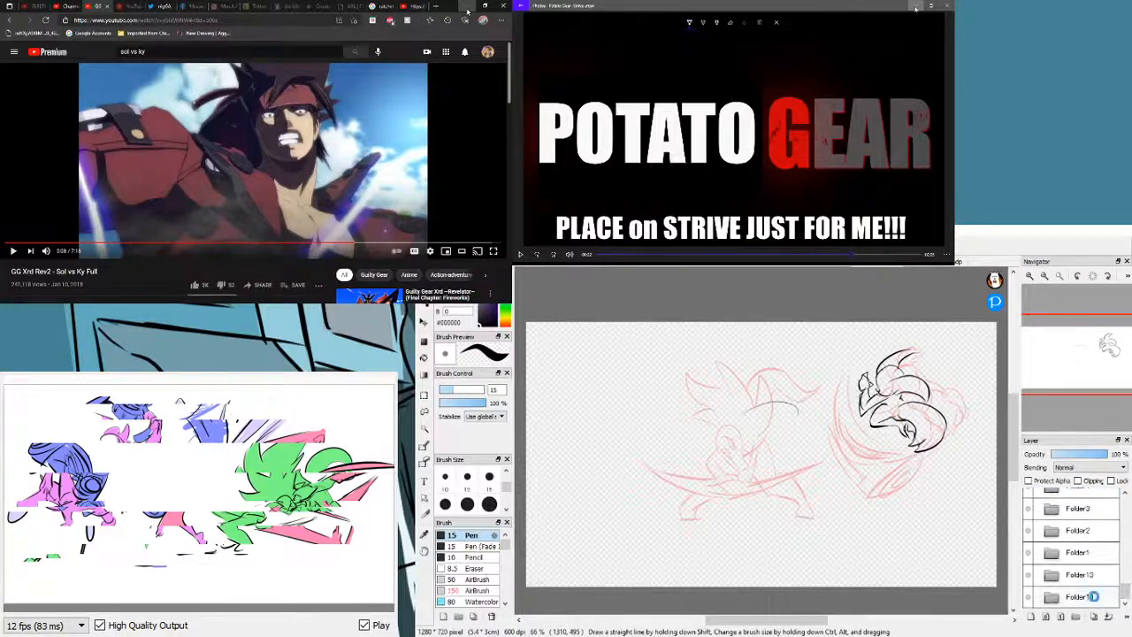
left_click(1095, 602)
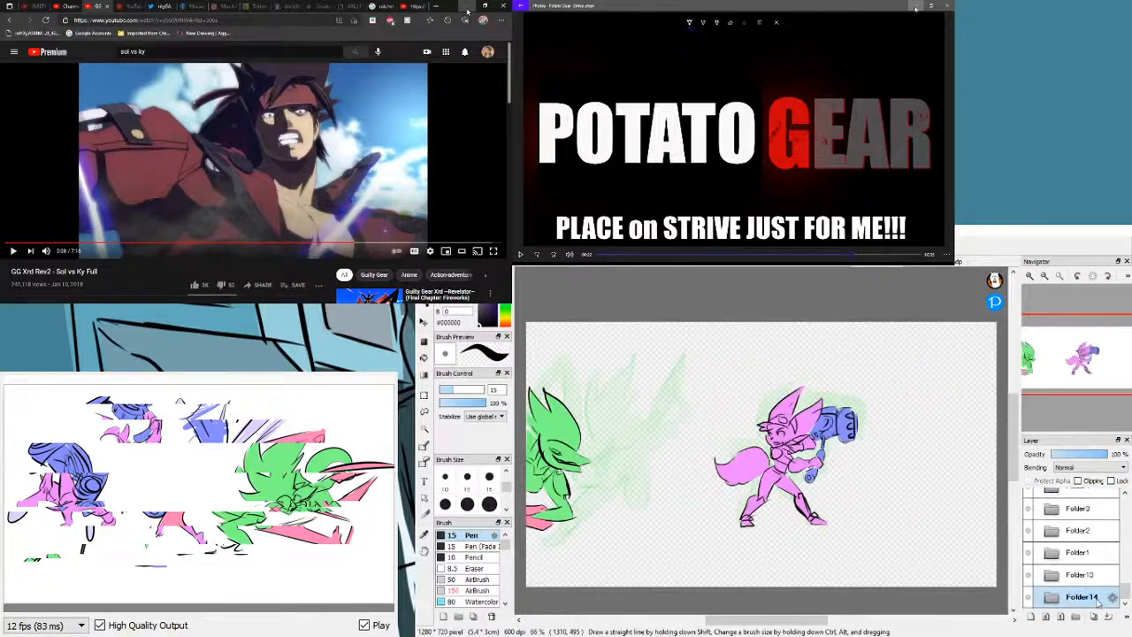
left_click(1092, 572)
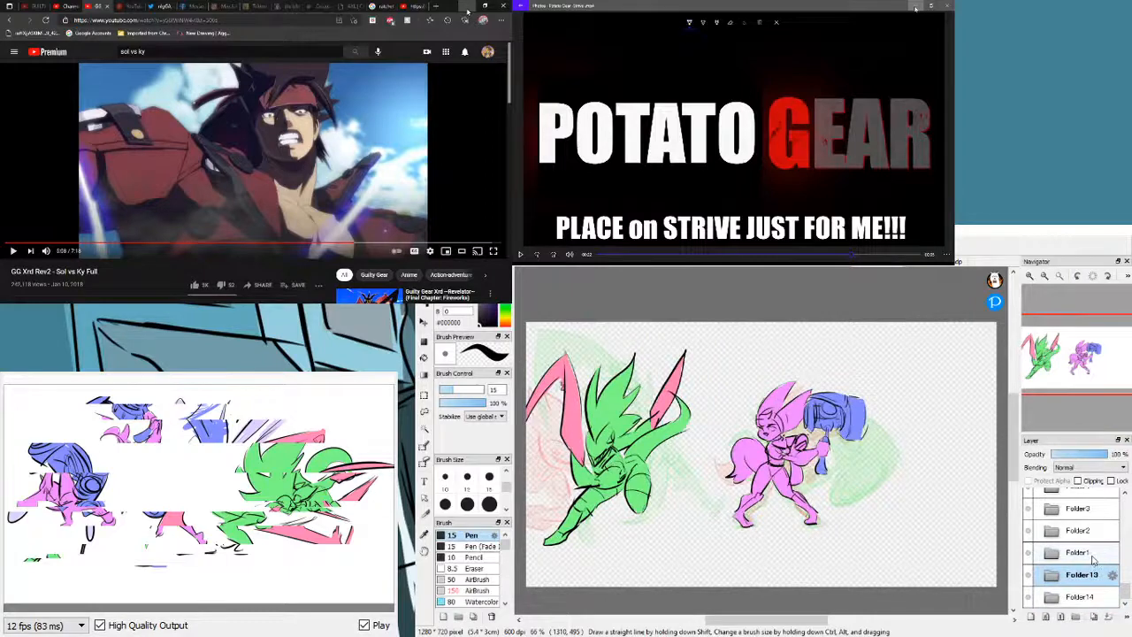
left_click(1094, 555)
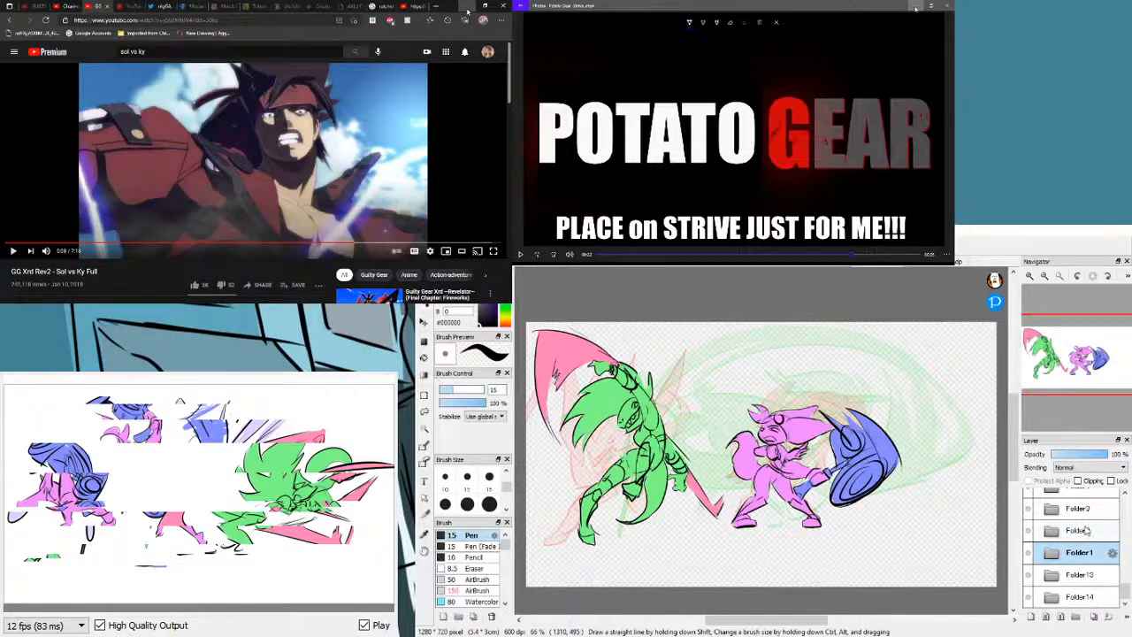
left_click(1081, 573)
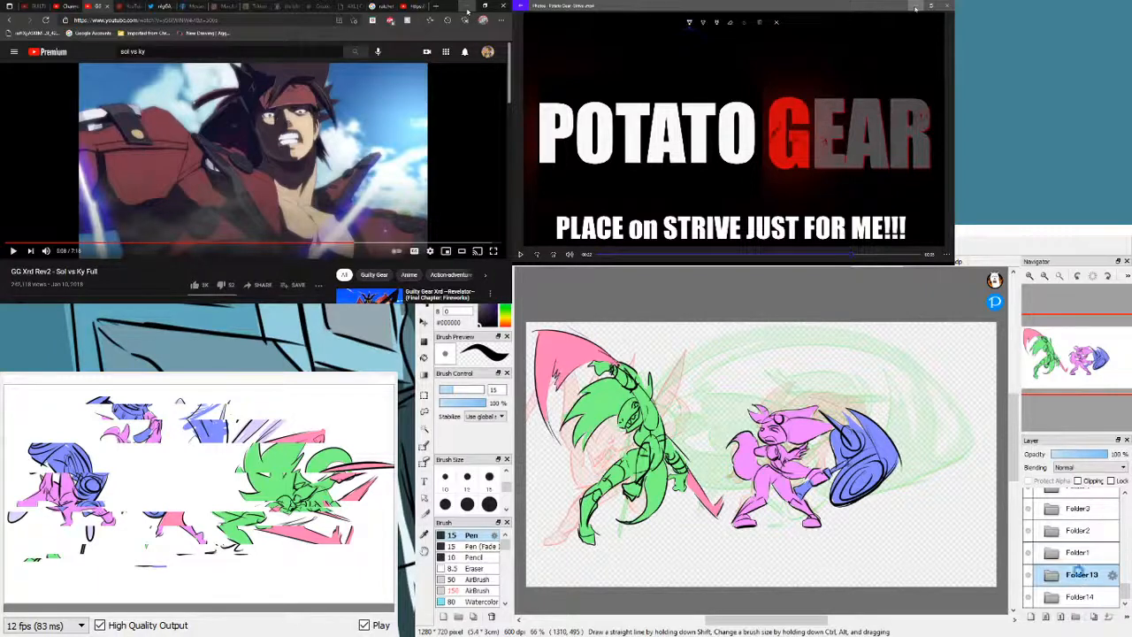
left_click(1081, 550)
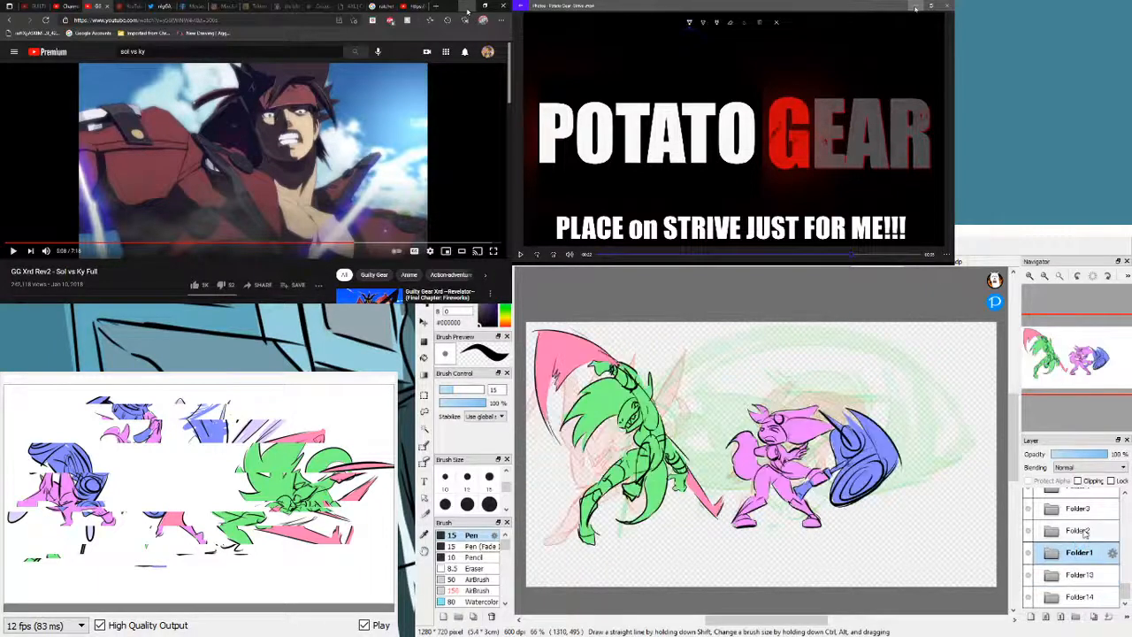
left_click(1086, 529)
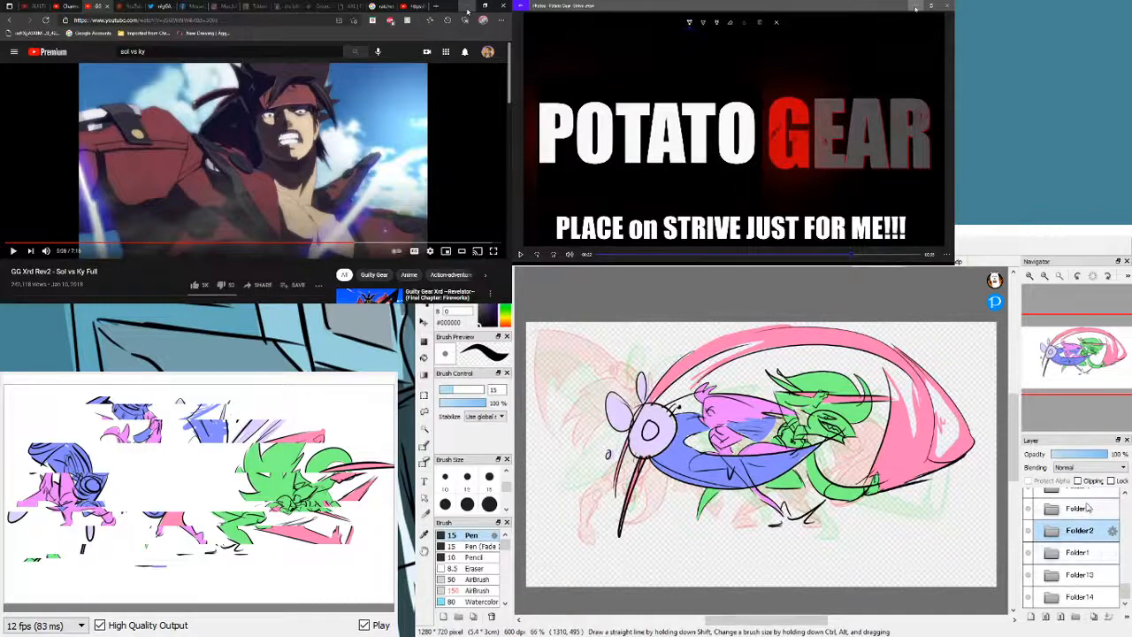
left_click(1083, 510)
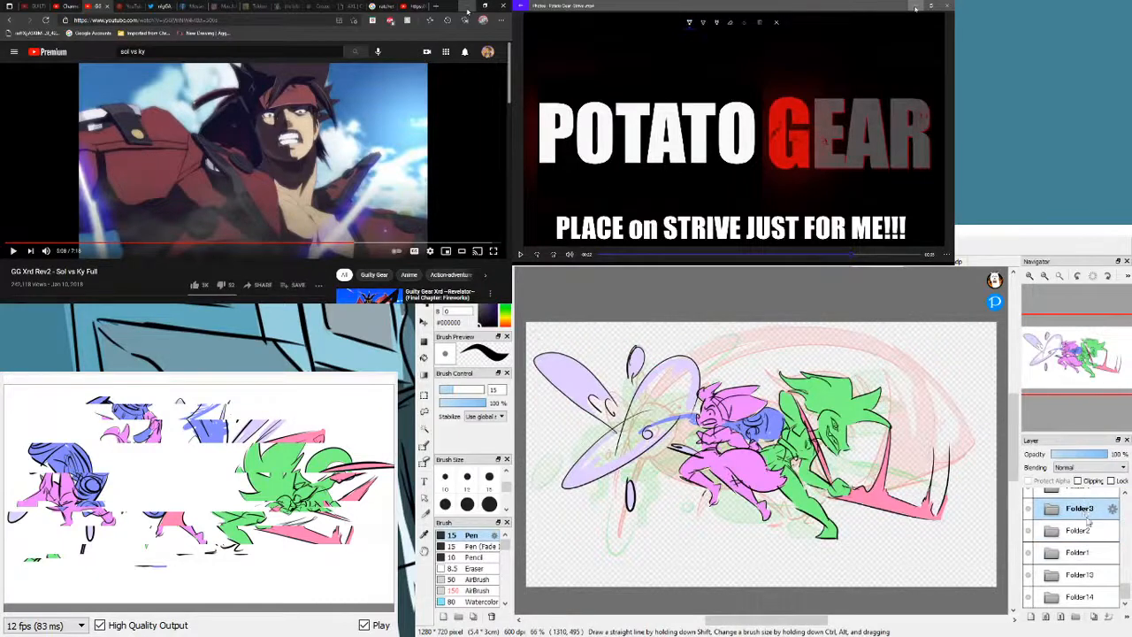
scroll(1126, 579, "up", 3)
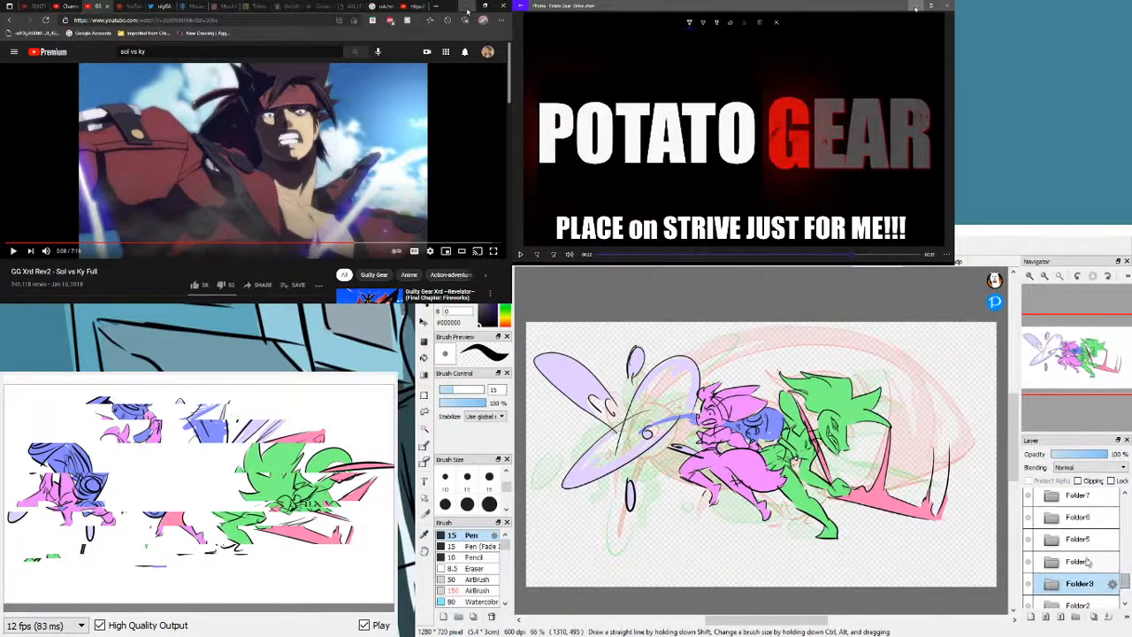
left_click(1091, 561)
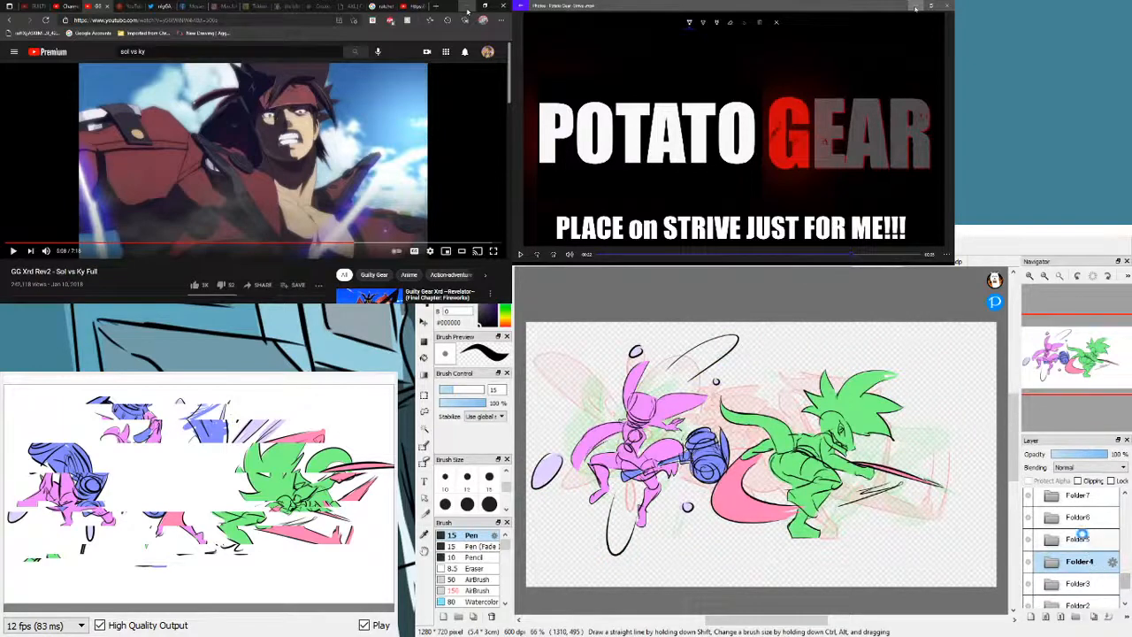
left_click(1082, 541)
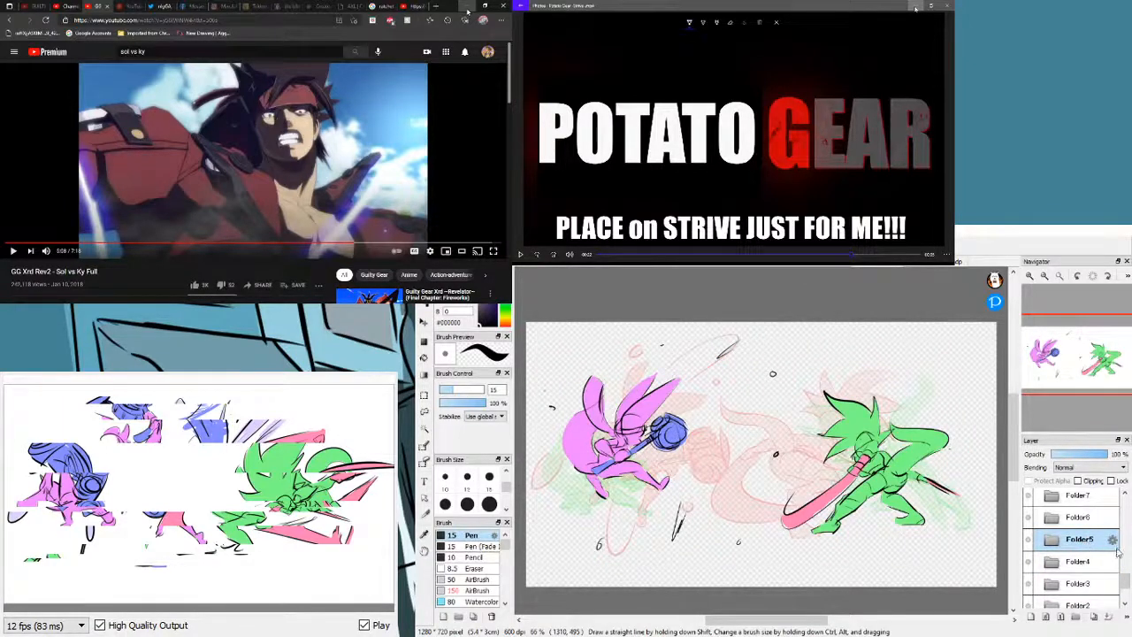
- Step through the coloured fight frames Folder6 to Folder8, and replay them from Folder4, comparing both characters' wind-up poses and onion-skin spacing
scroll(1127, 590, "down", 3)
left_click_drag(1126, 590, 1126, 589)
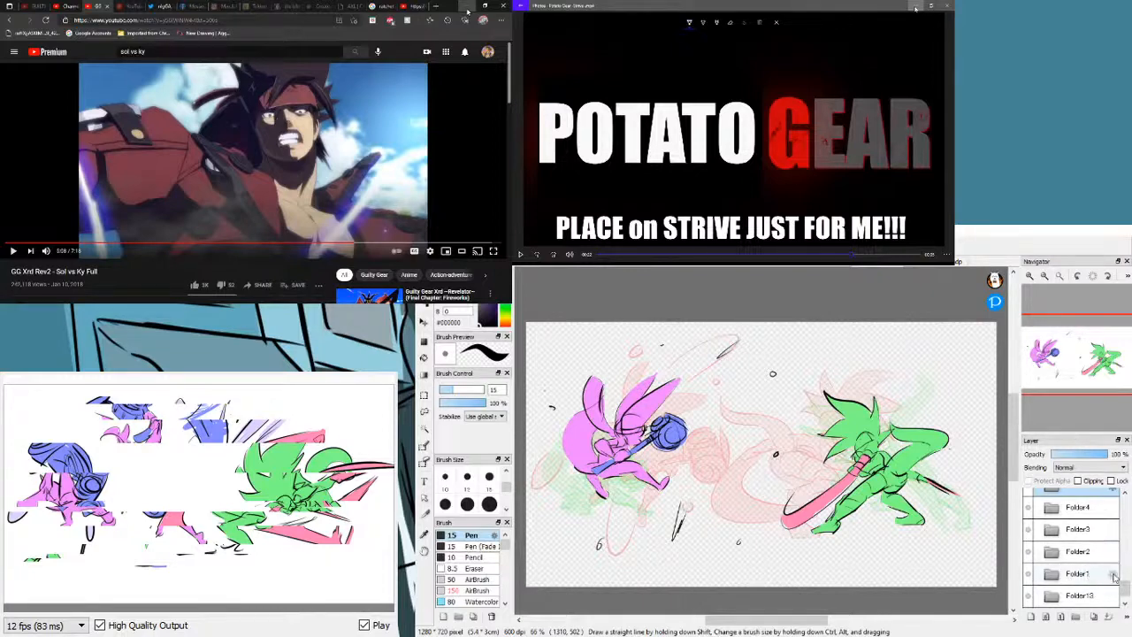
scroll(1123, 579, "up", 3)
left_click_drag(1123, 579, 1124, 577)
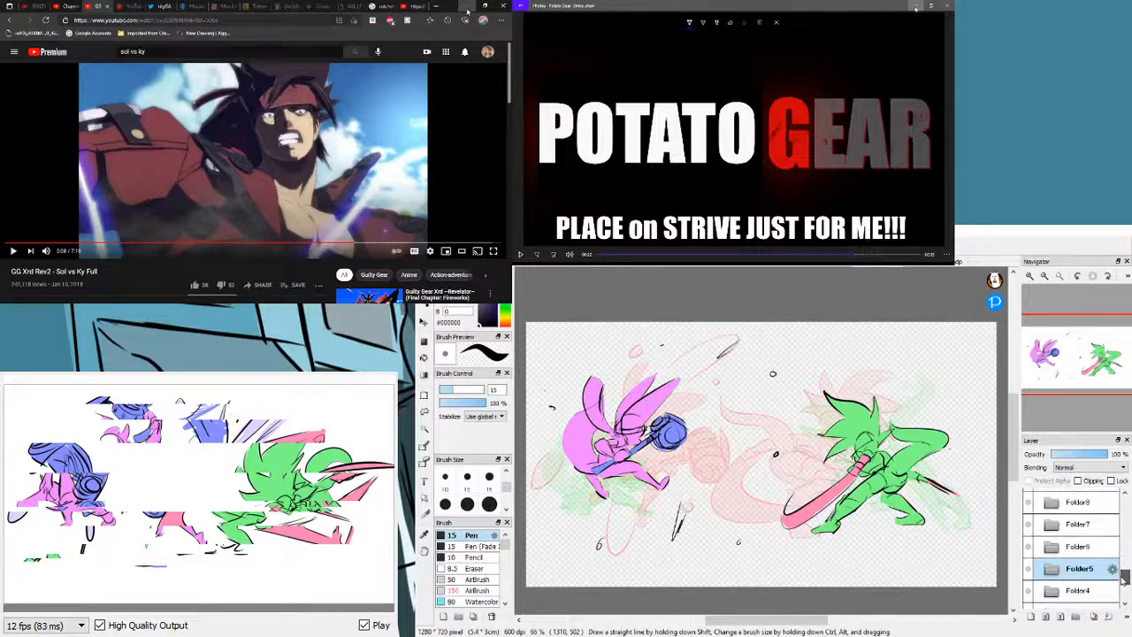
left_click(1083, 546)
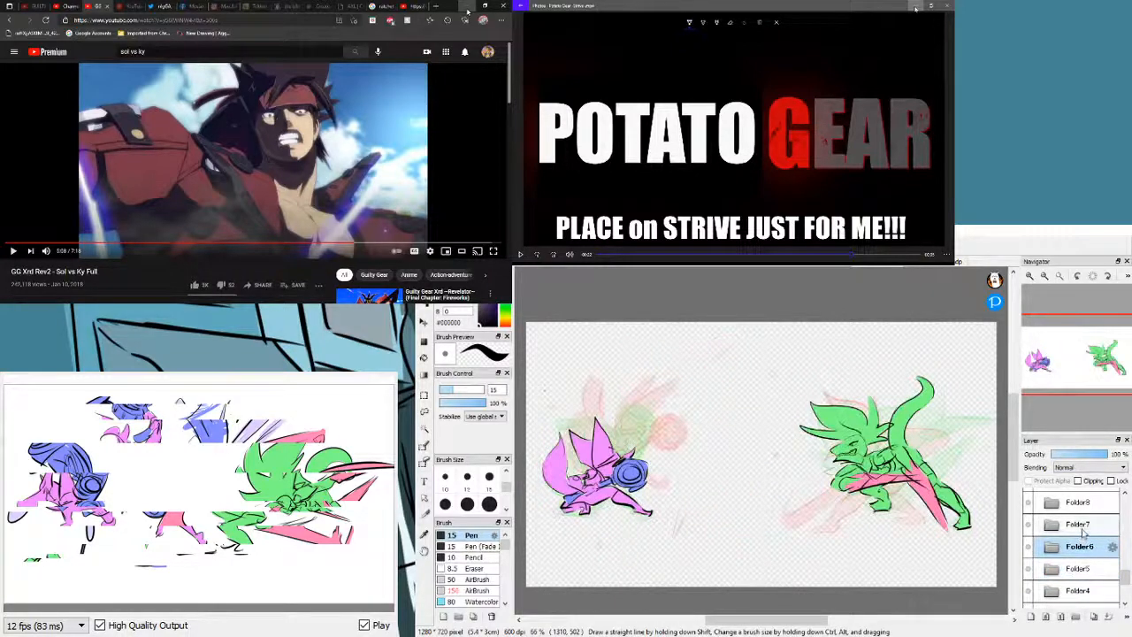
left_click(1085, 528)
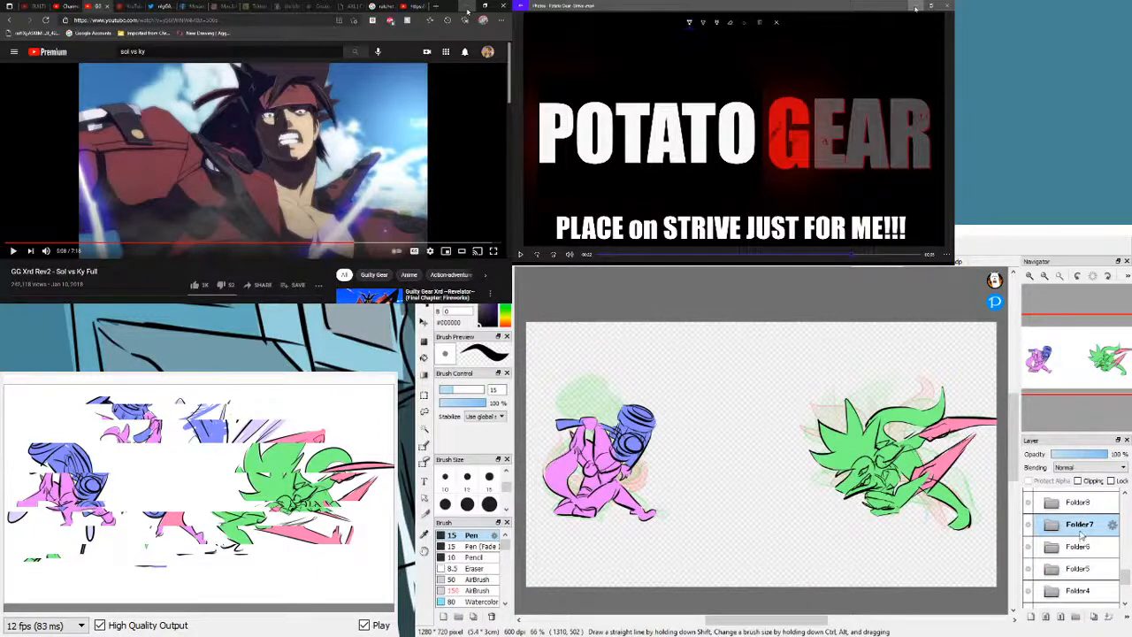
left_click(1076, 512)
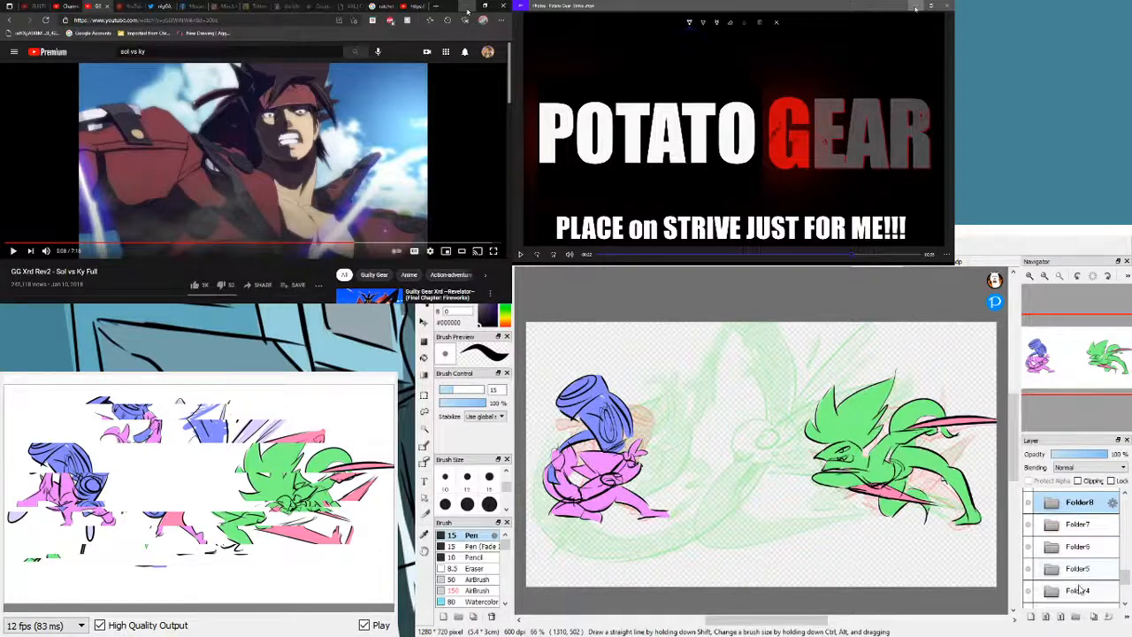
left_click(1078, 590)
left_click(1081, 568)
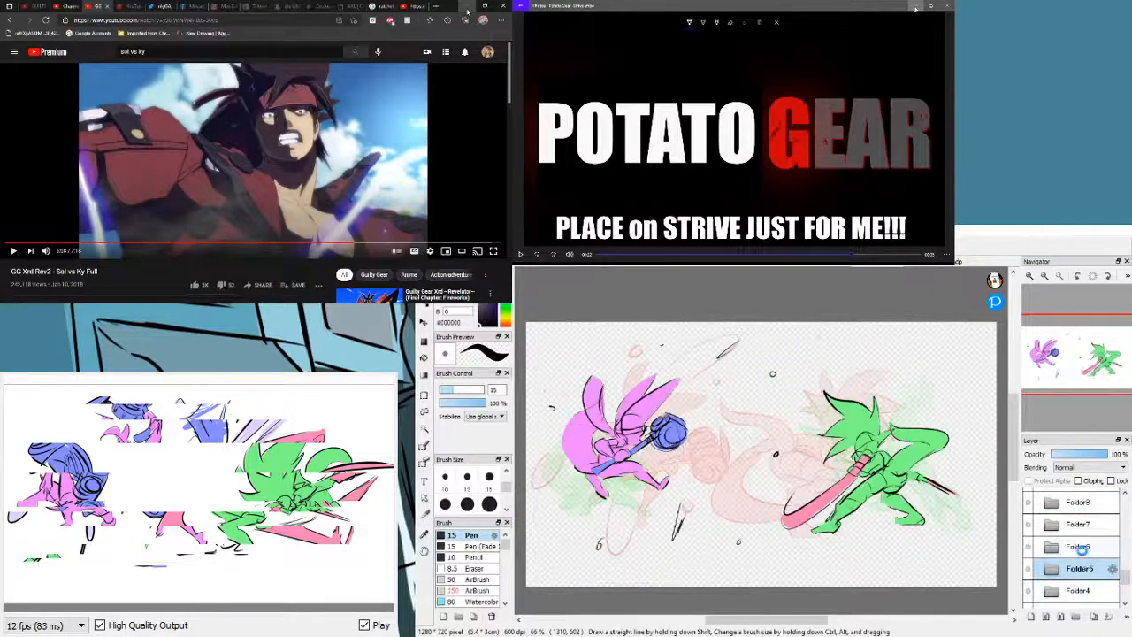
left_click(1080, 547)
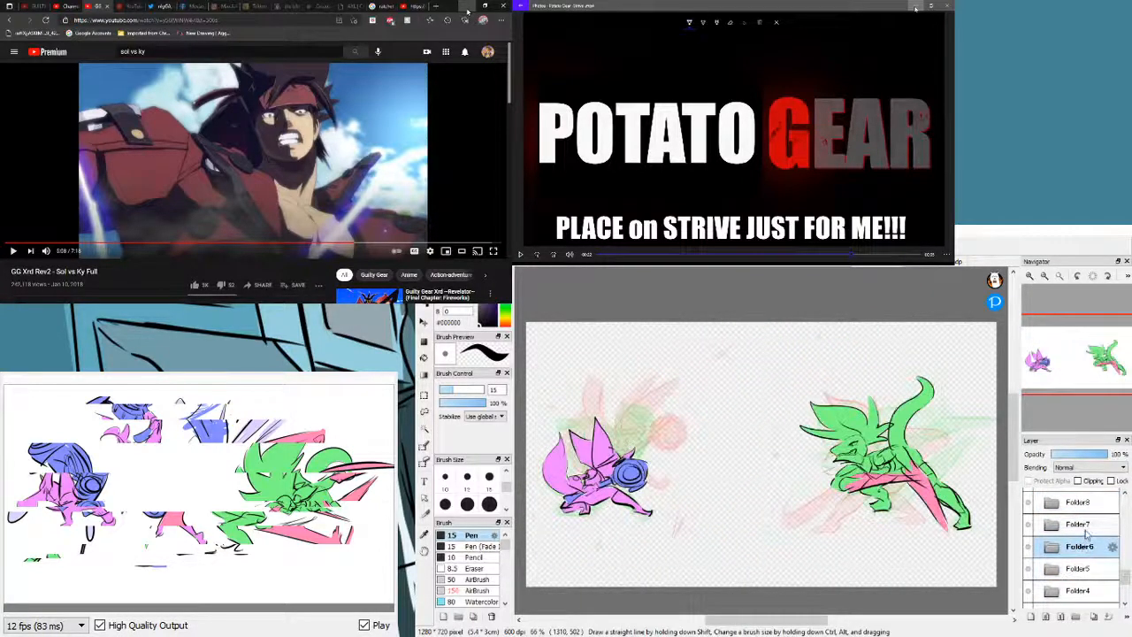
left_click(1085, 526)
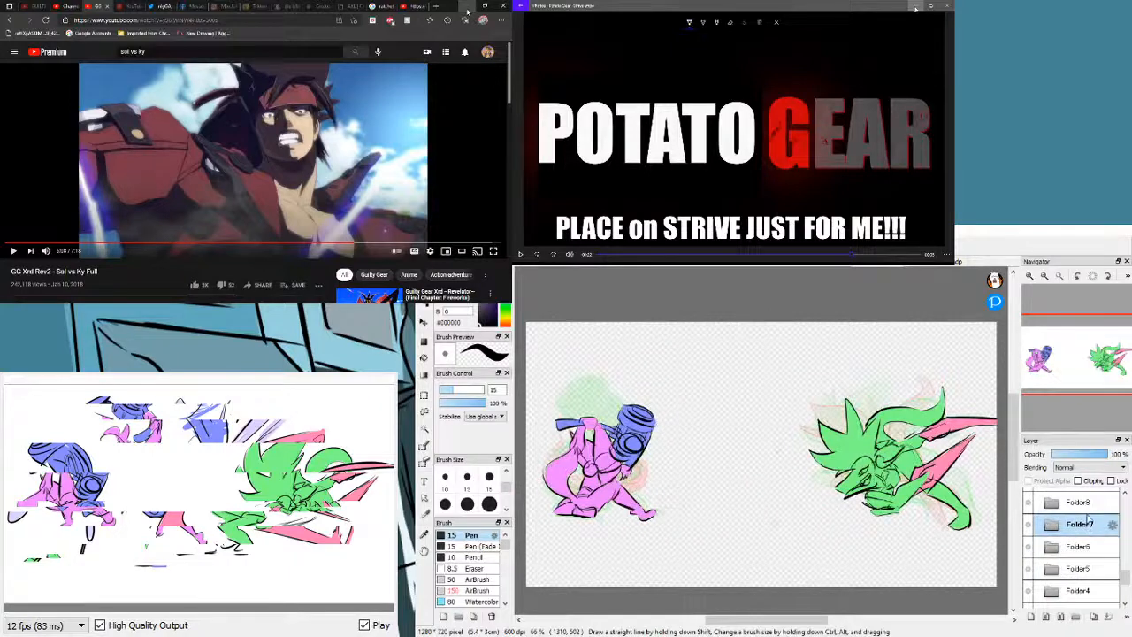
left_click(1089, 504)
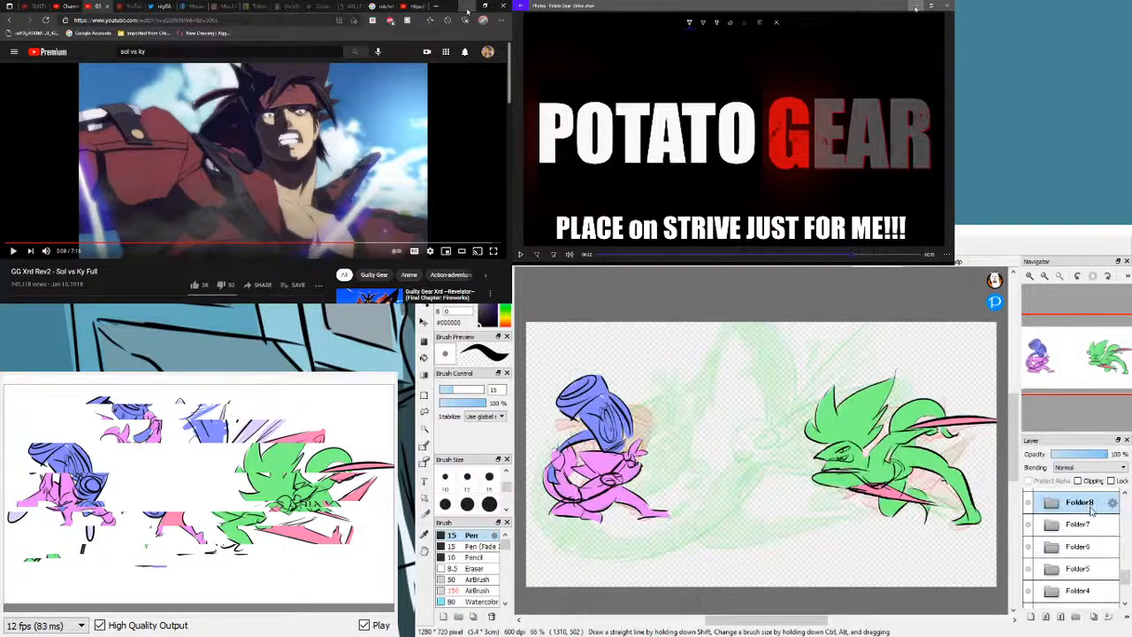
- Replay the coloured frames from Folder5 to Folder9, examining how the crouched wind-up leads into the large hammer swing
scroll(1125, 573, "up", 2)
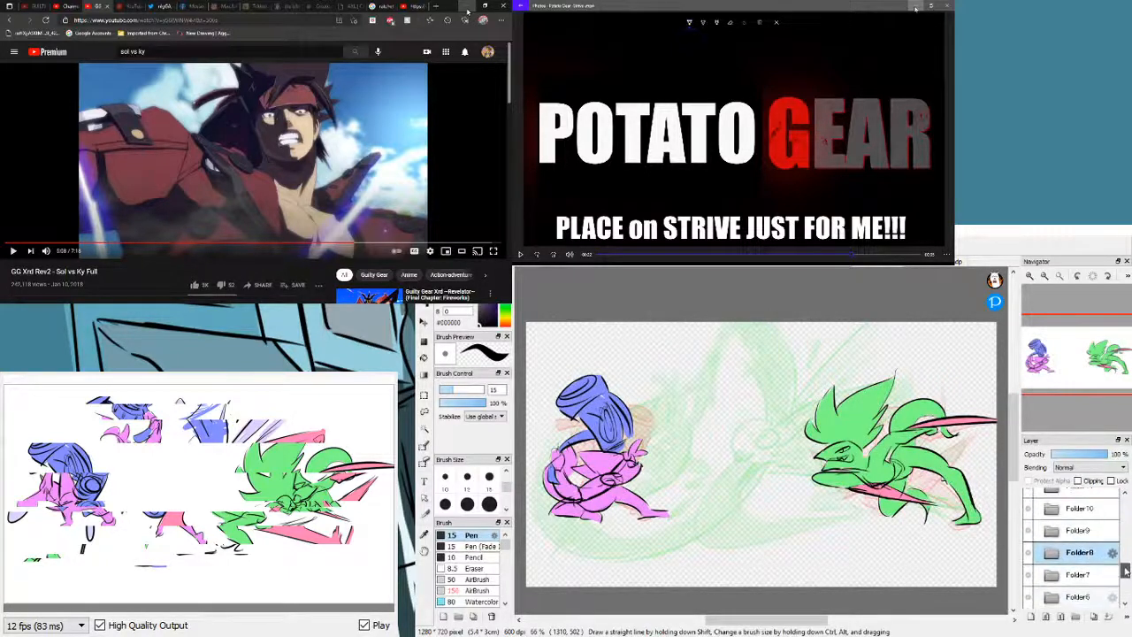
scroll(1125, 572, "down", 1)
left_click(1079, 598)
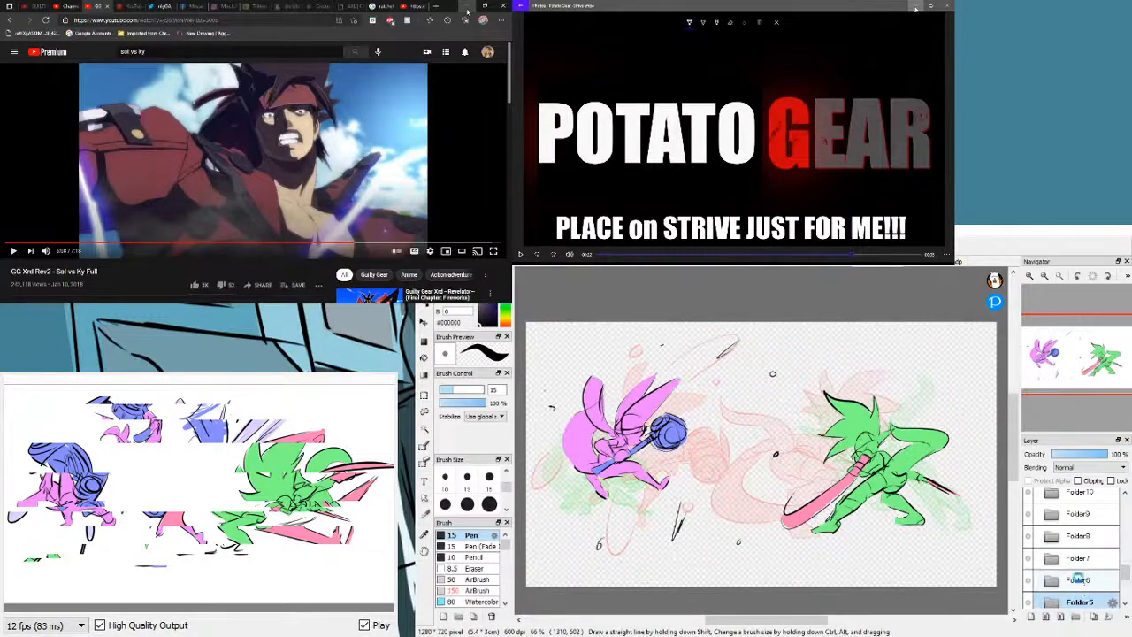
left_click(1079, 577)
left_click(1078, 559)
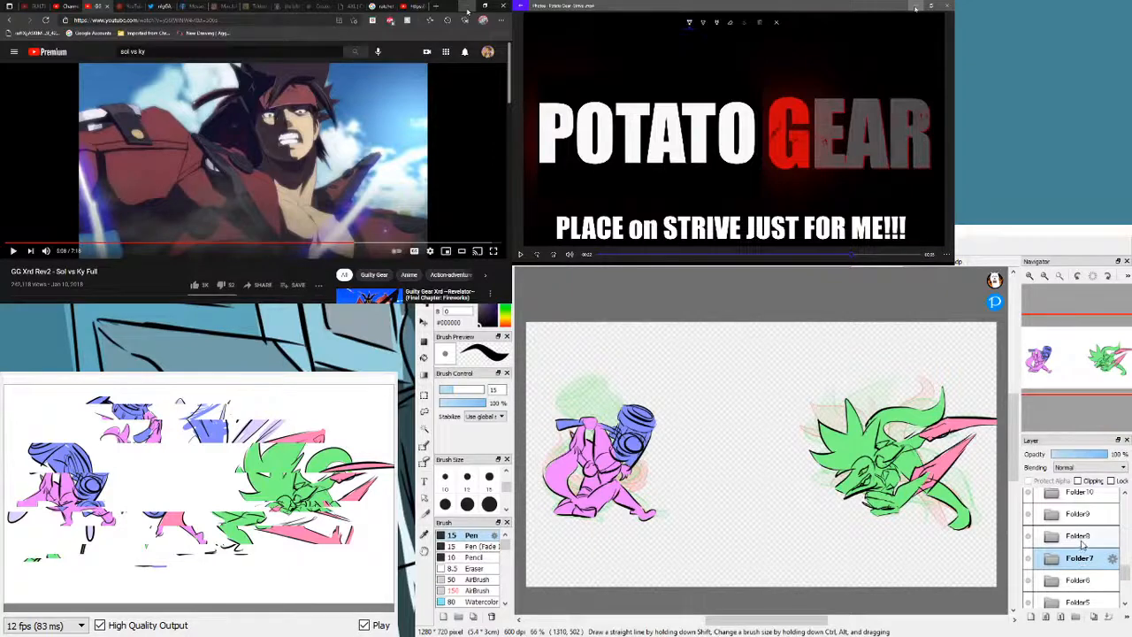
left_click(1083, 535)
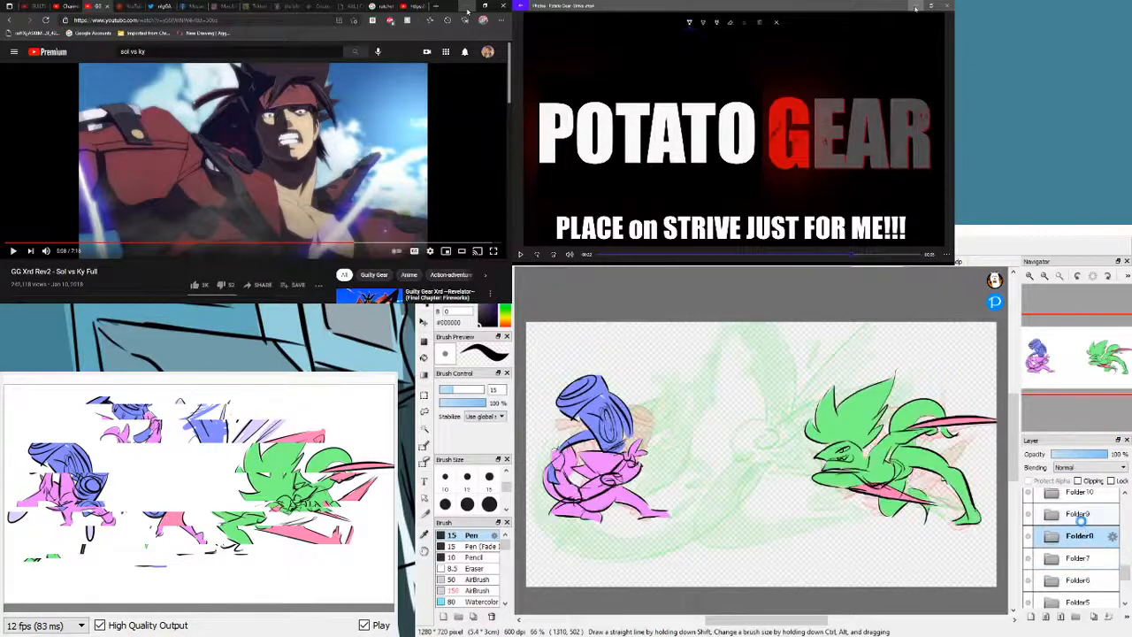
left_click(1085, 518)
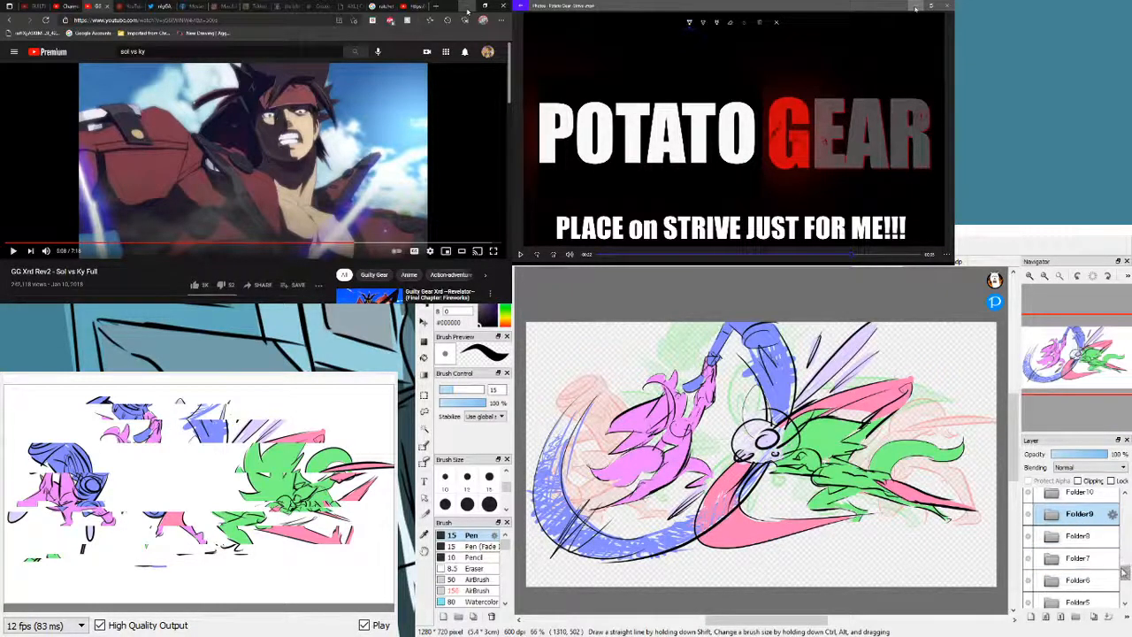
- Continue through frames Folder10, Folder11, Folder12 and Folder15, comparing the impact poses back and forth
scroll(1084, 571, "up", 3)
left_click(1084, 571)
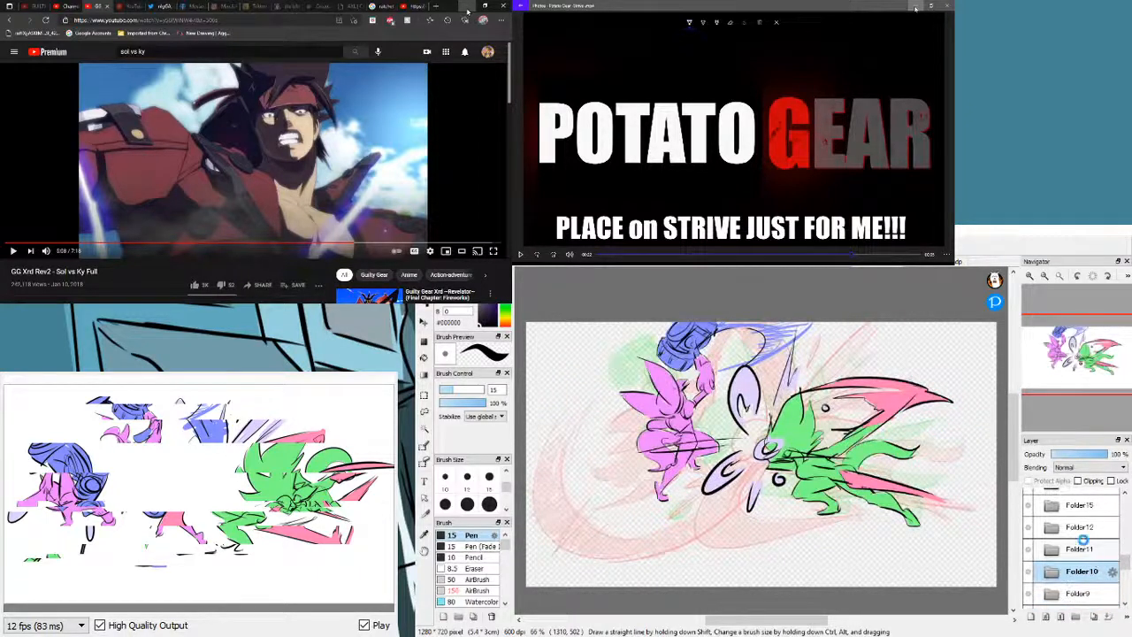
left_click(1084, 547)
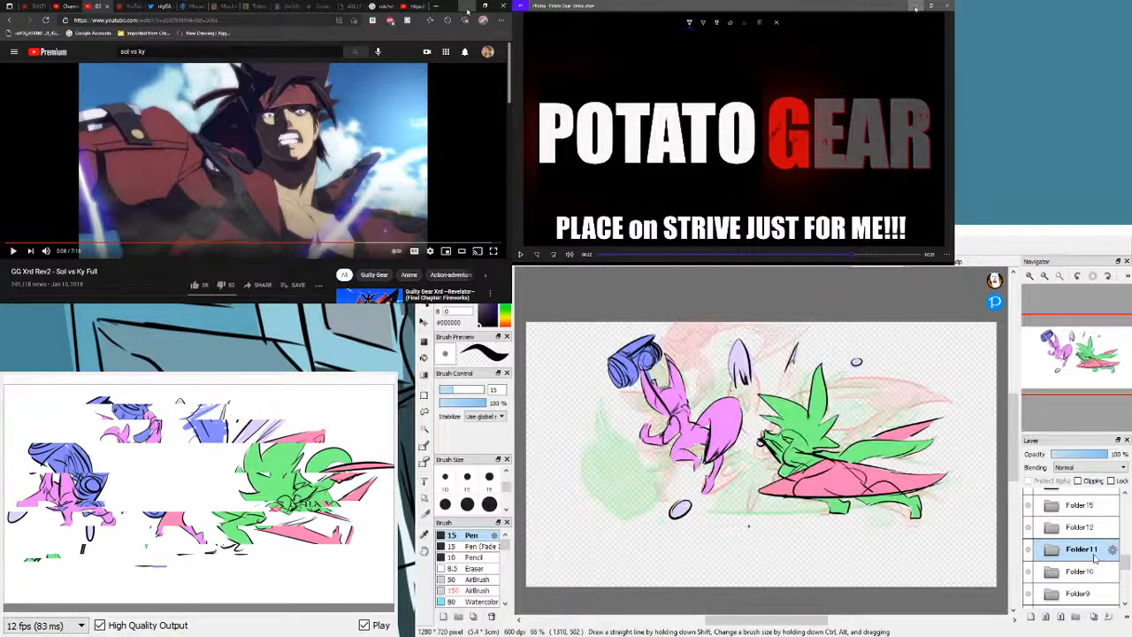
left_click(1089, 571)
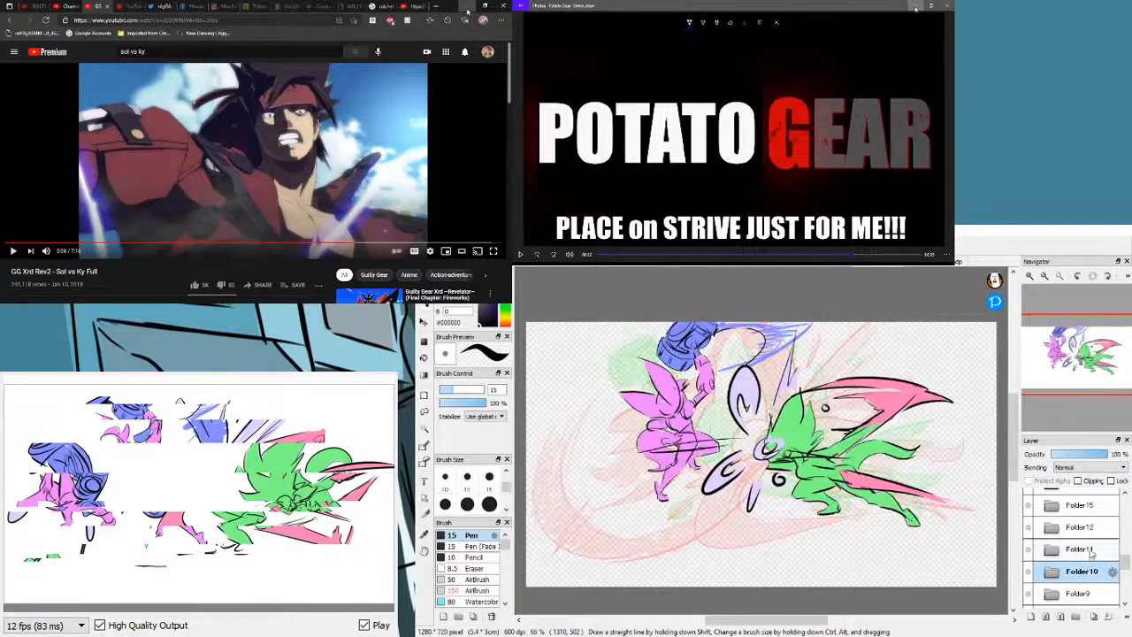
left_click(1091, 549)
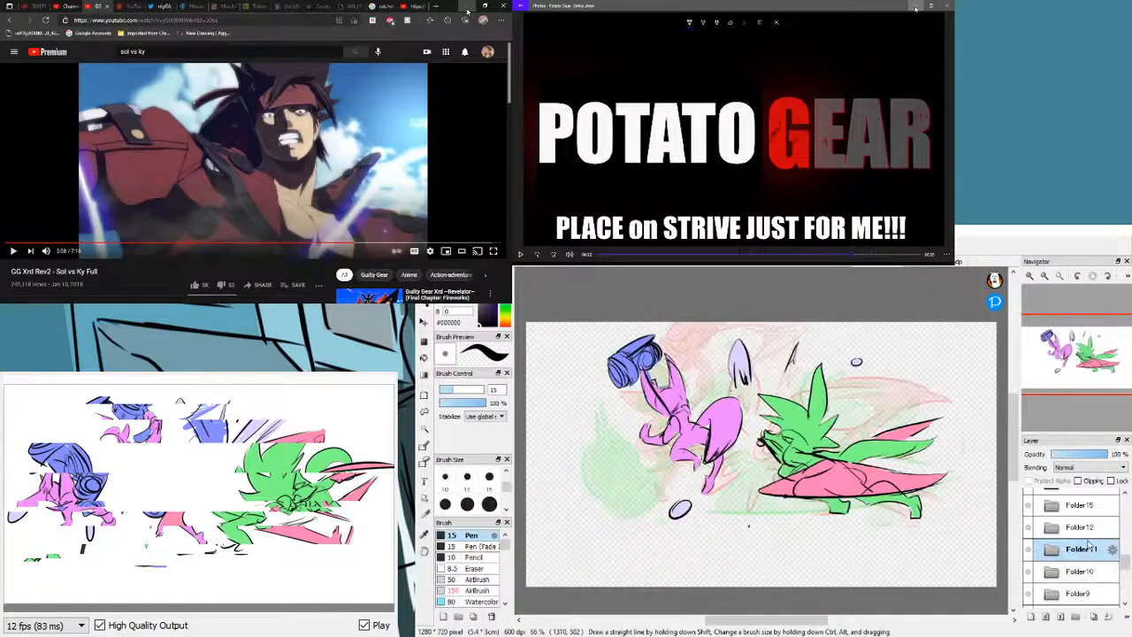
left_click(1090, 529)
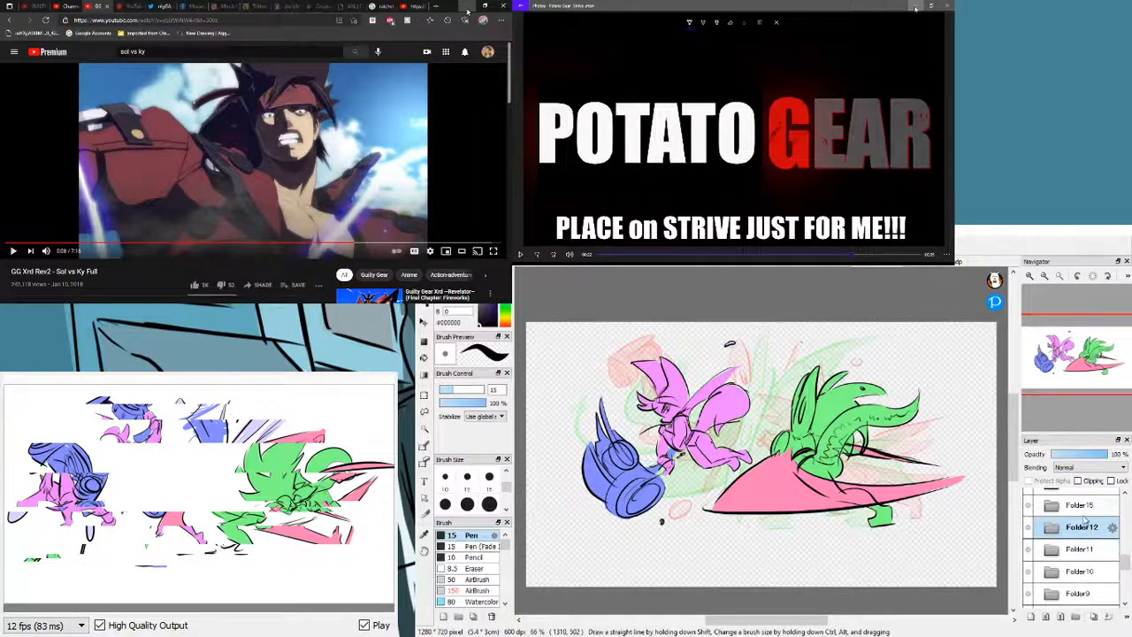
left_click(1092, 512)
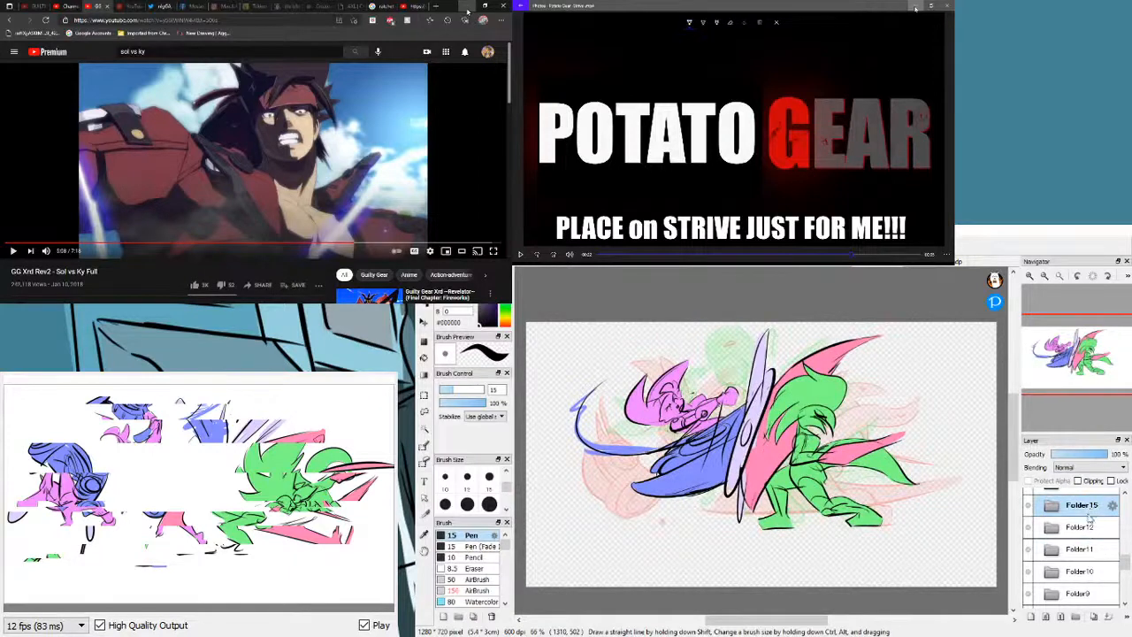
- Return to Layer66 and undo the latest edits to the rightmost figure
left_click_drag(1126, 566, 1125, 547)
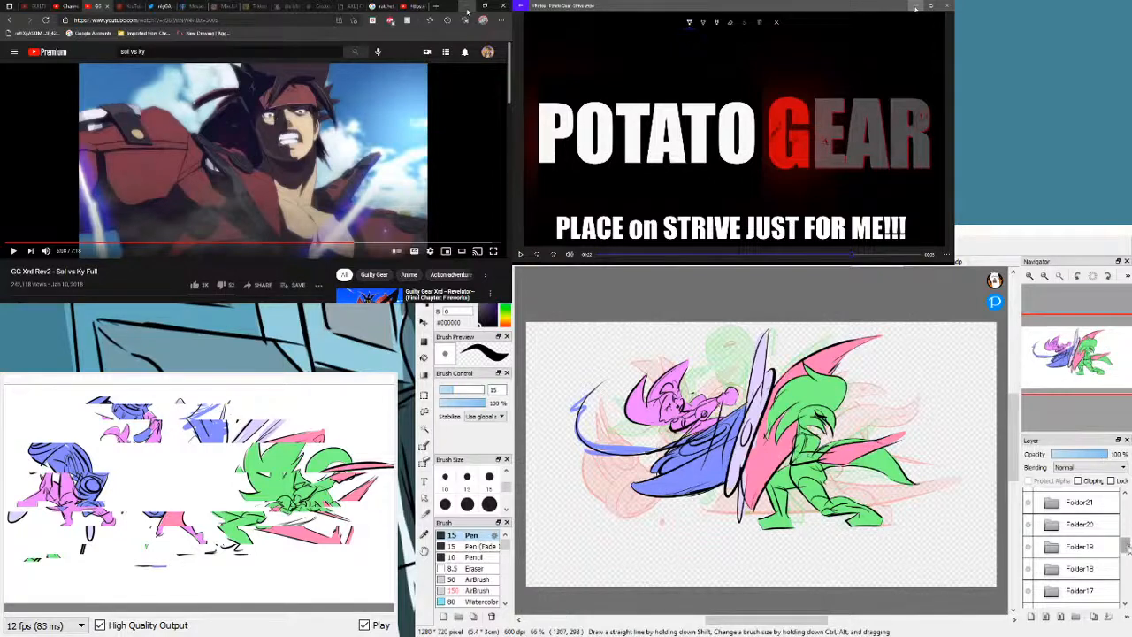
left_click_drag(1125, 545, 1125, 504)
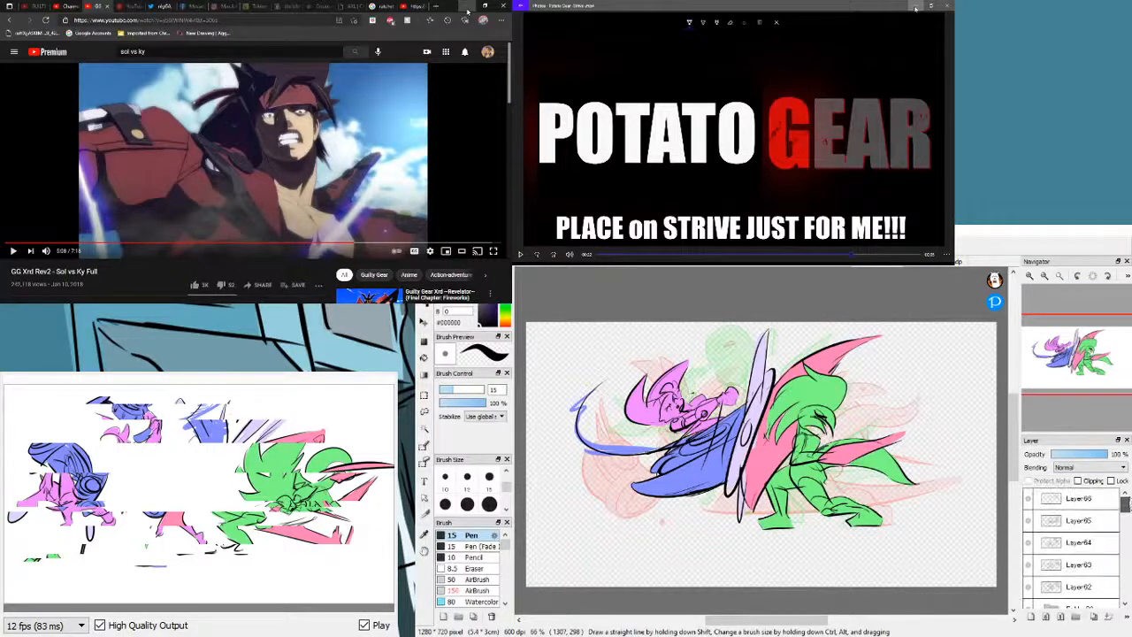
left_click(1095, 502)
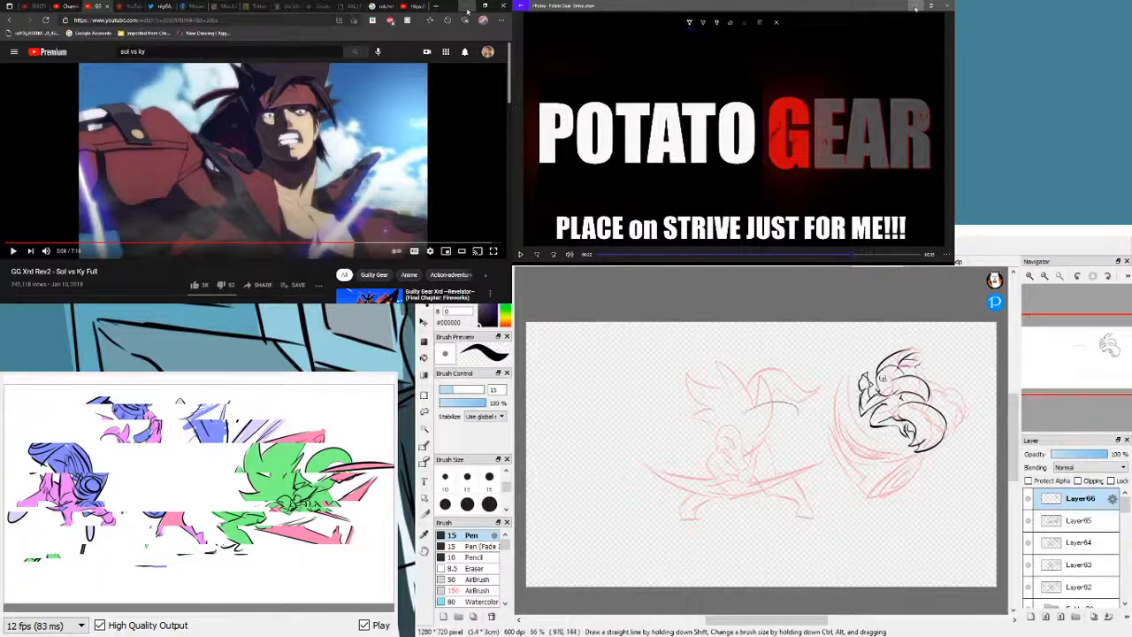
key("ctrl+z")
key("ctrl+z")
key("ctrl+z")
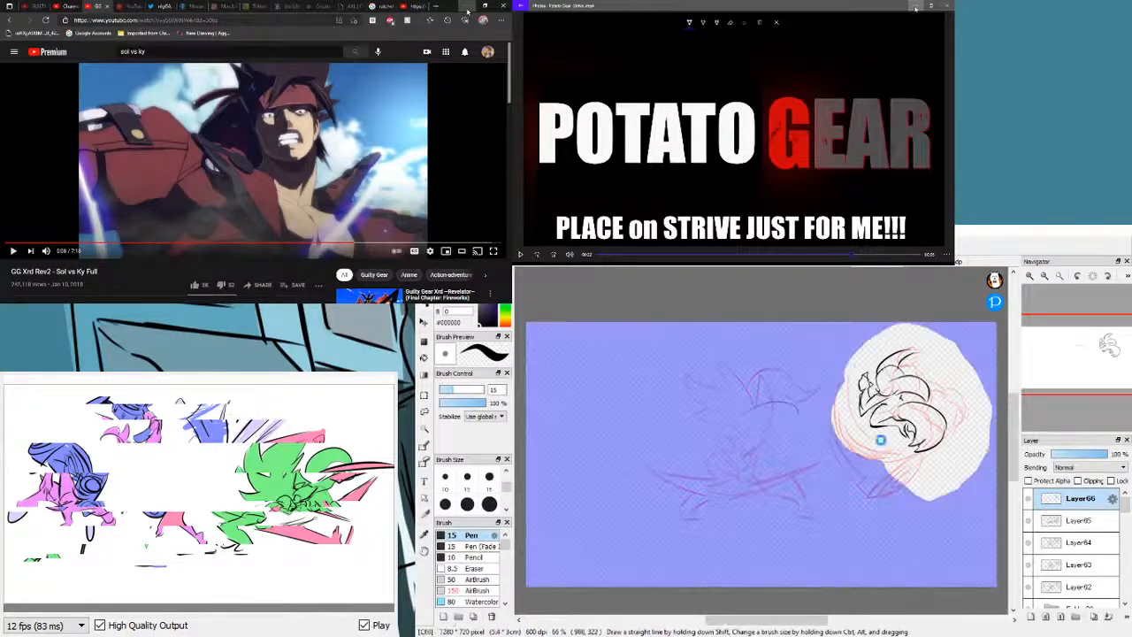
key("ctrl+z")
key("ctrl+z")
key("ctrl+z")
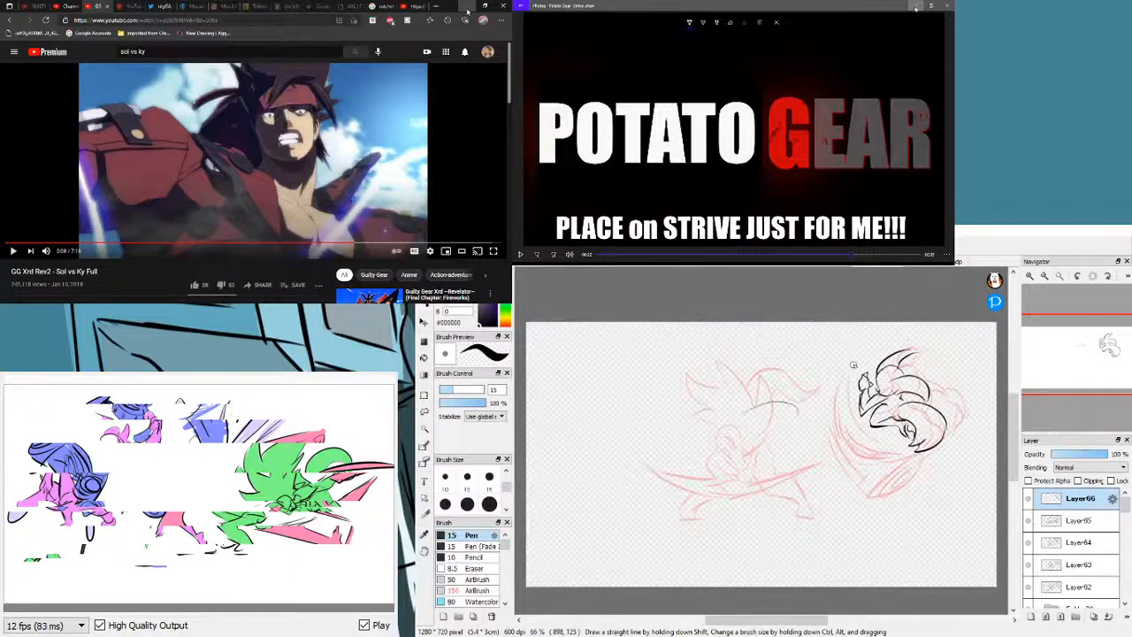
- Lasso the rightmost figure on Layer66, rotate it counter-clockwise into a forward-leaning pose, move it slightly right and up, and deselect it
left_click(424, 412)
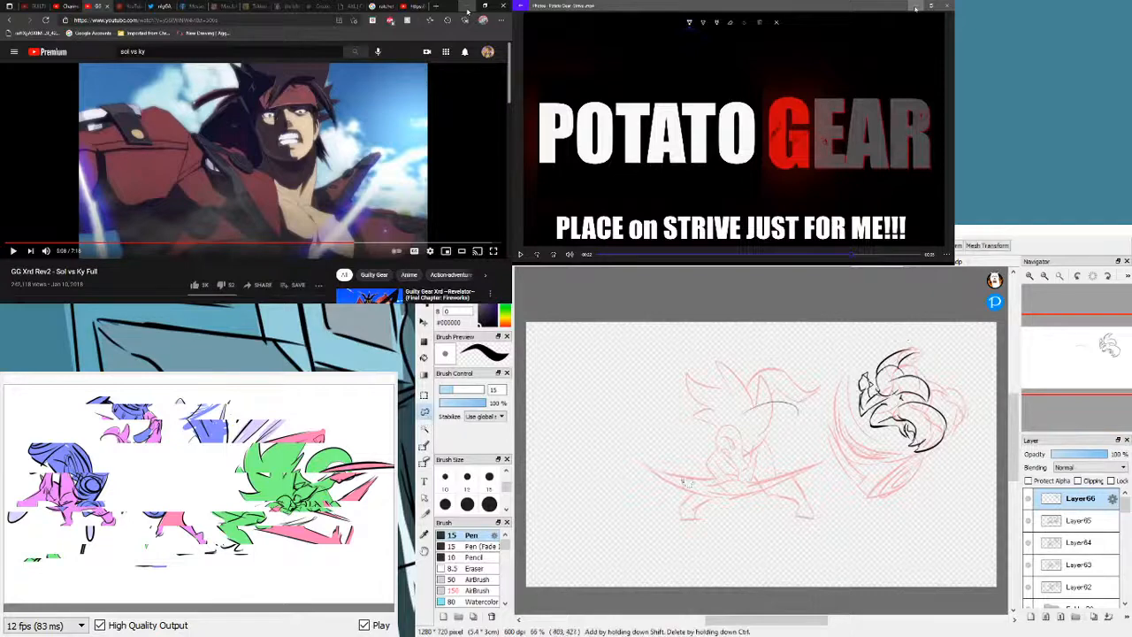
mouse_move(860, 362)
left_mouse_down()
mouse_move(844, 442)
mouse_move(871, 469)
mouse_move(928, 488)
mouse_move(966, 455)
mouse_move(966, 368)
mouse_move(889, 337)
left_mouse_up()
key("ctrl+t")
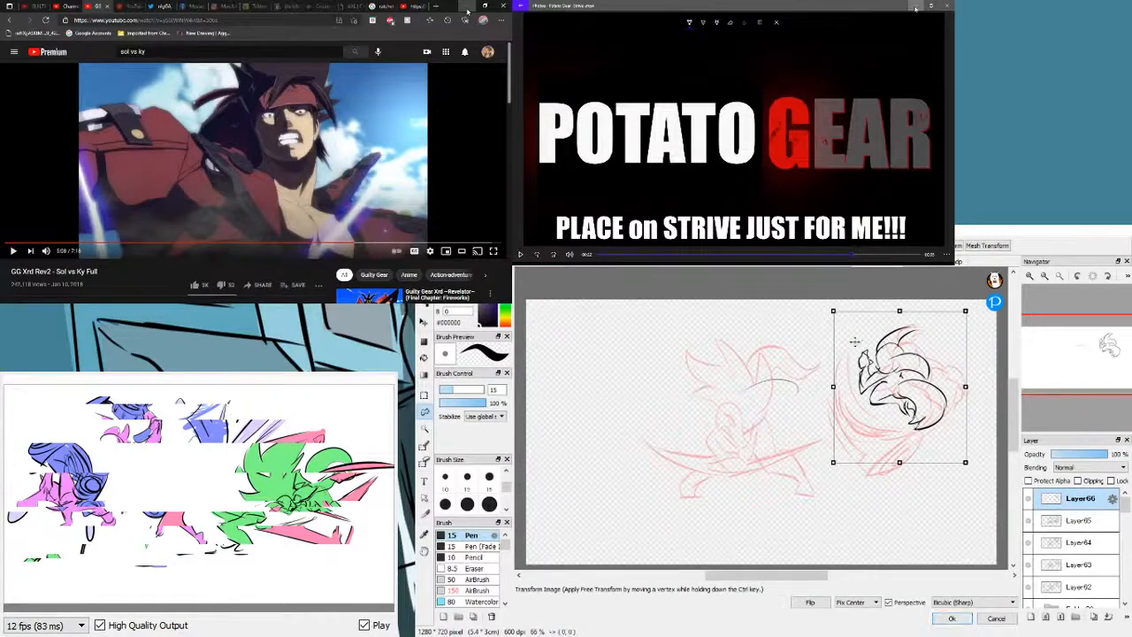
mouse_move(823, 355)
left_mouse_down()
mouse_move(822, 408)
mouse_move(897, 416)
left_mouse_up()
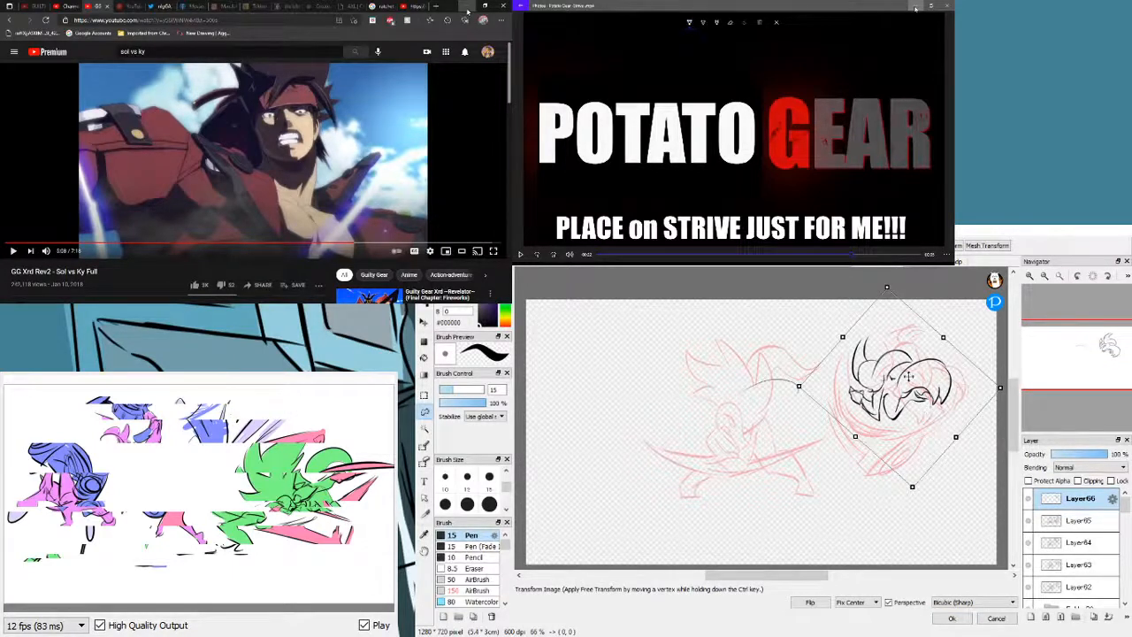
mouse_move(909, 377)
left_mouse_down()
mouse_move(934, 365)
mouse_move(922, 369)
left_mouse_up()
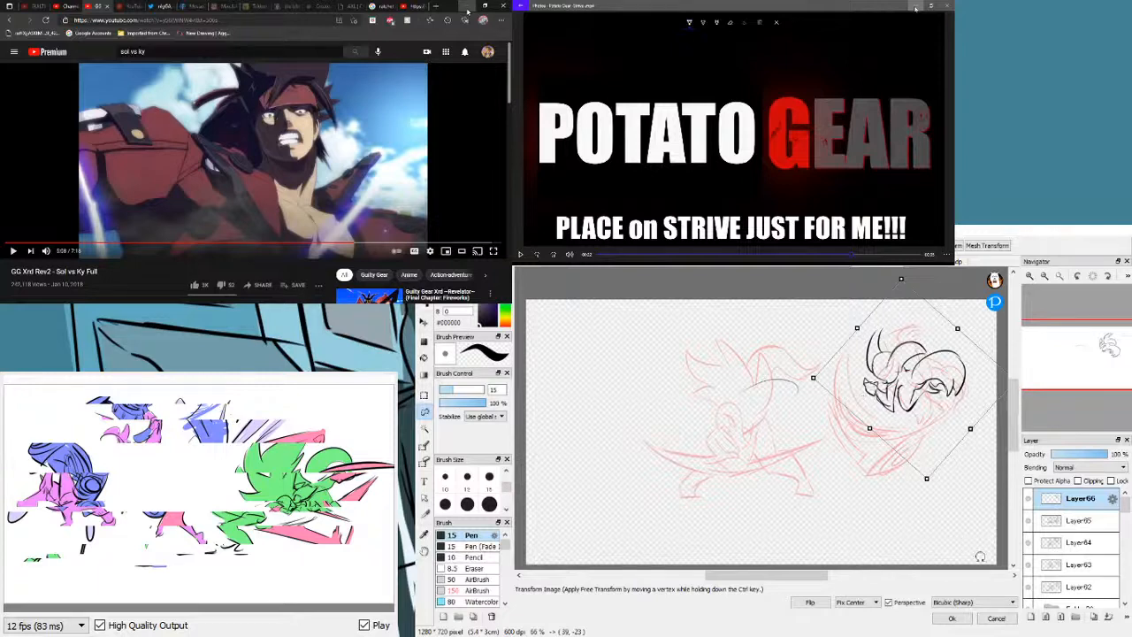
left_click(954, 618)
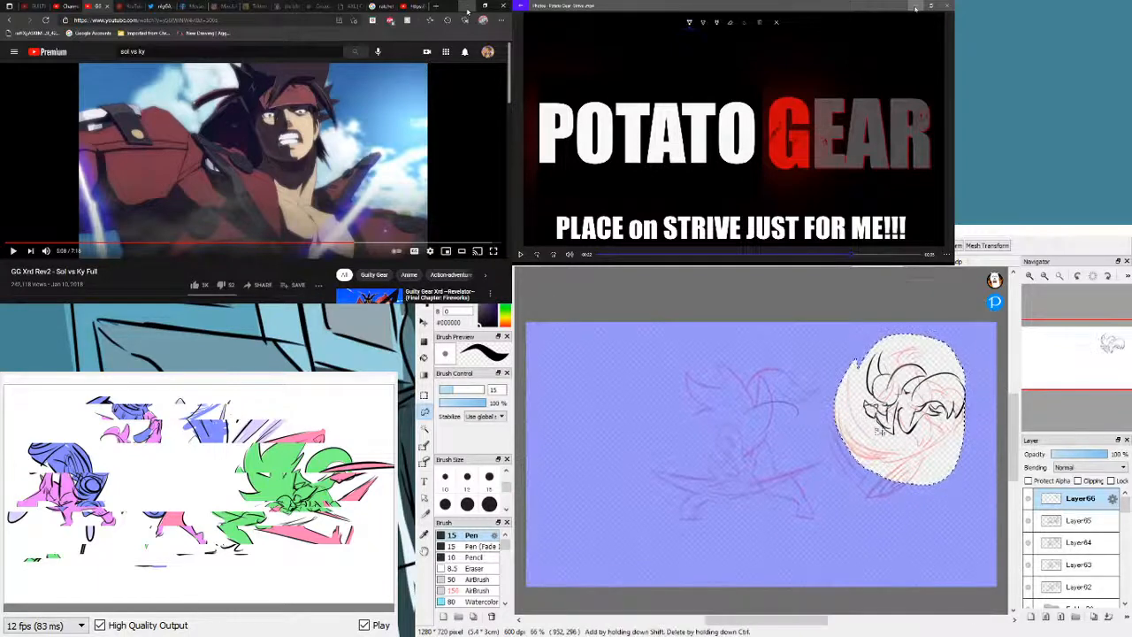
key("ctrl+d")
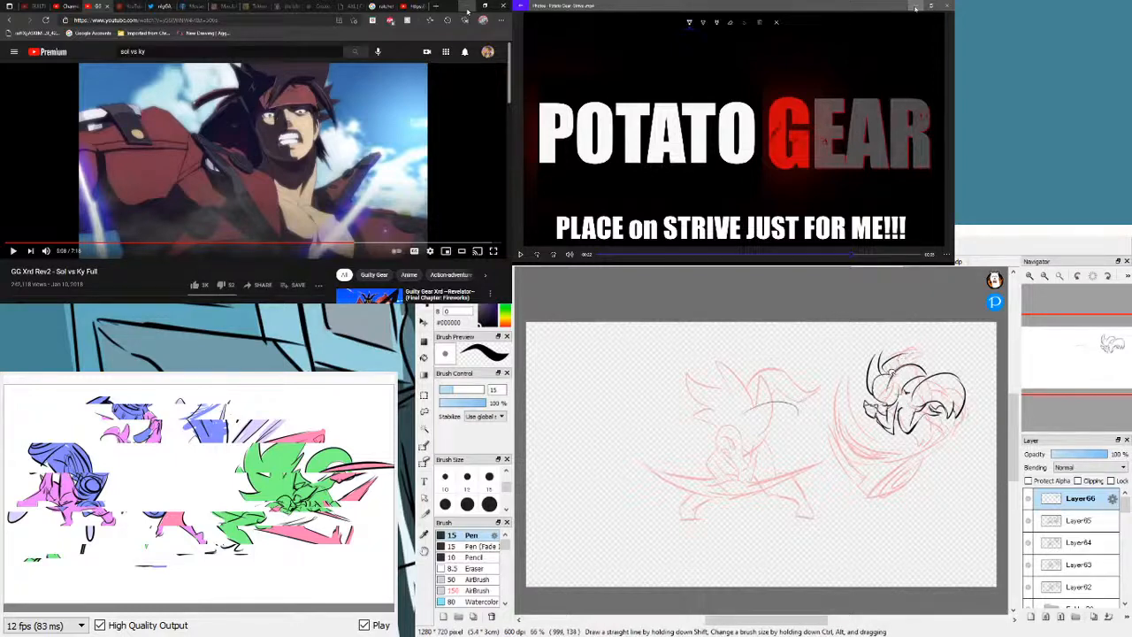
left_click_drag(893, 372, 917, 354)
mouse_move(902, 357)
left_mouse_down()
mouse_move(971, 385)
mouse_move(982, 414)
left_mouse_up()
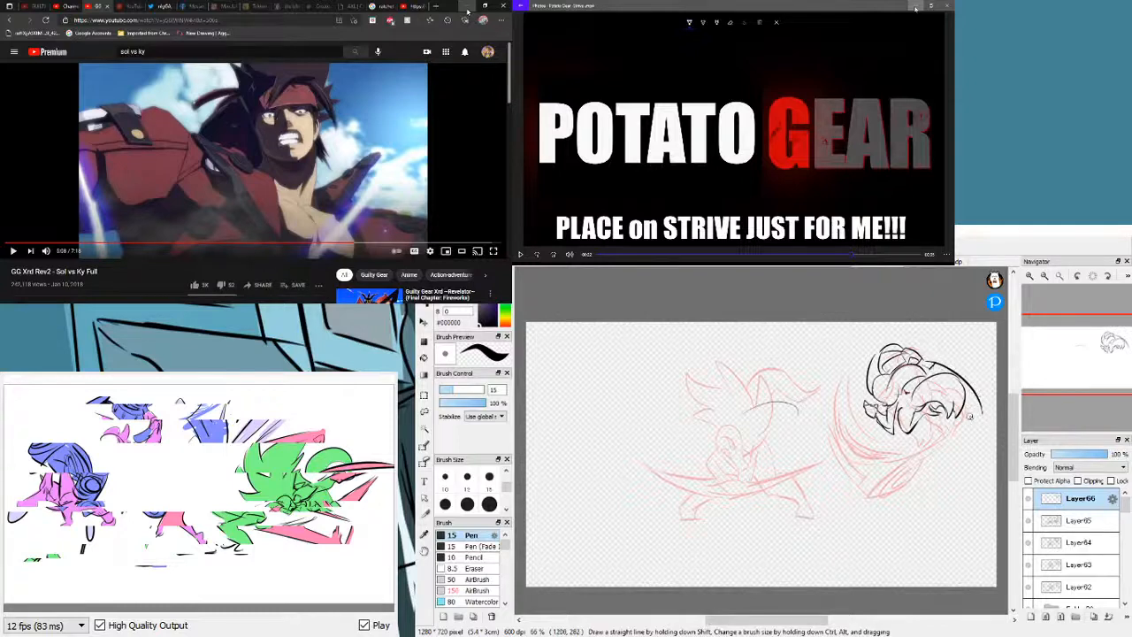
left_click_drag(971, 379, 927, 460)
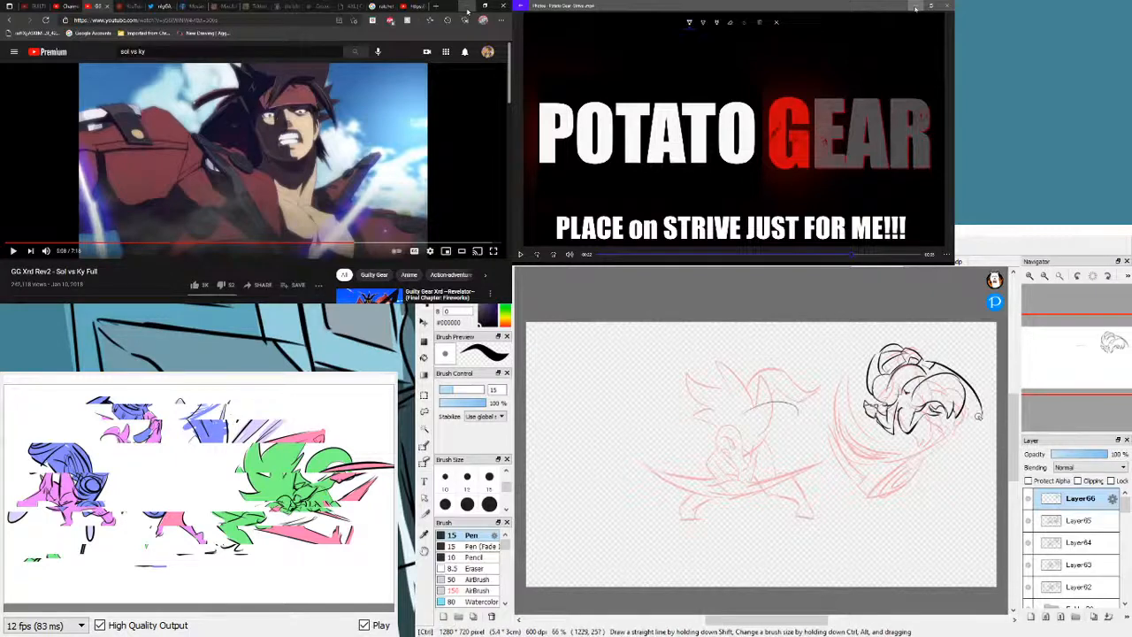
key("ctrl+z")
key("ctrl+z")
key("ctrl+z")
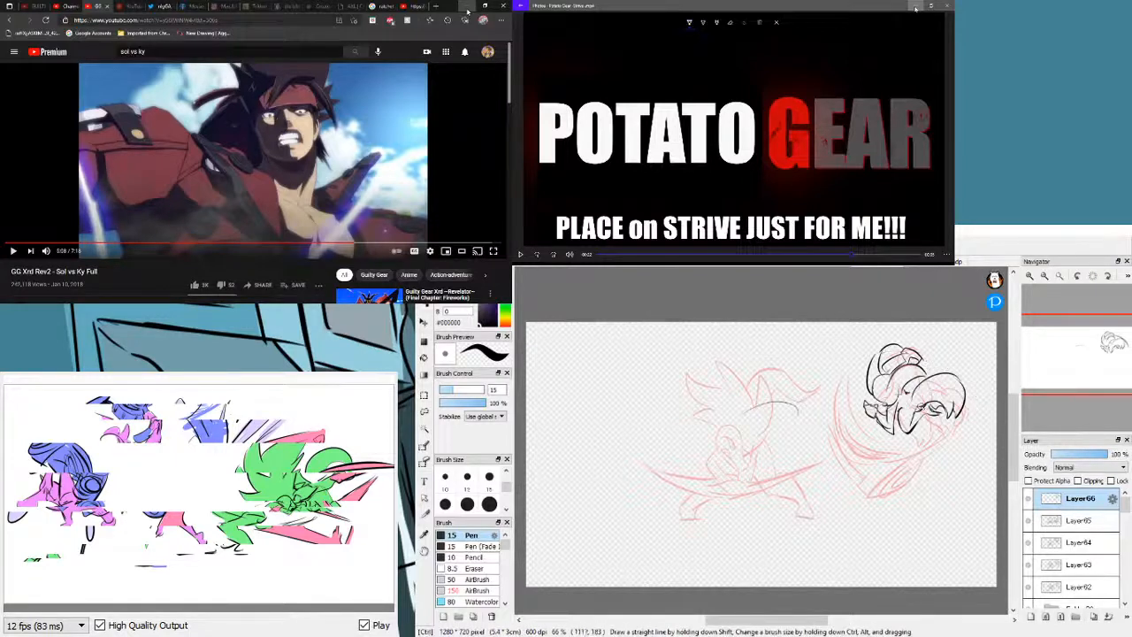
key("ctrl+z")
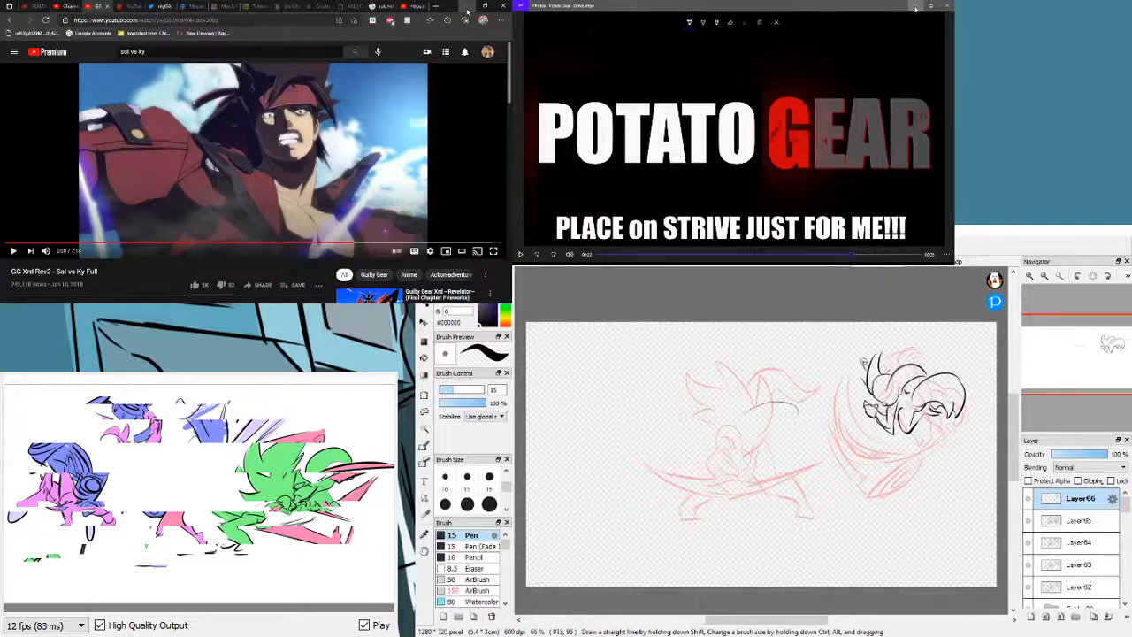
- Draw a large arched weapon sweep above the rightmost figure's head on Layer66, removing the misplaced long stroke
mouse_move(853, 355)
left_mouse_down()
mouse_move(864, 381)
mouse_move(863, 371)
left_mouse_up()
mouse_move(847, 346)
left_mouse_down()
mouse_move(858, 342)
mouse_move(825, 375)
mouse_move(858, 347)
mouse_move(945, 340)
mouse_move(929, 352)
mouse_move(944, 381)
left_mouse_up()
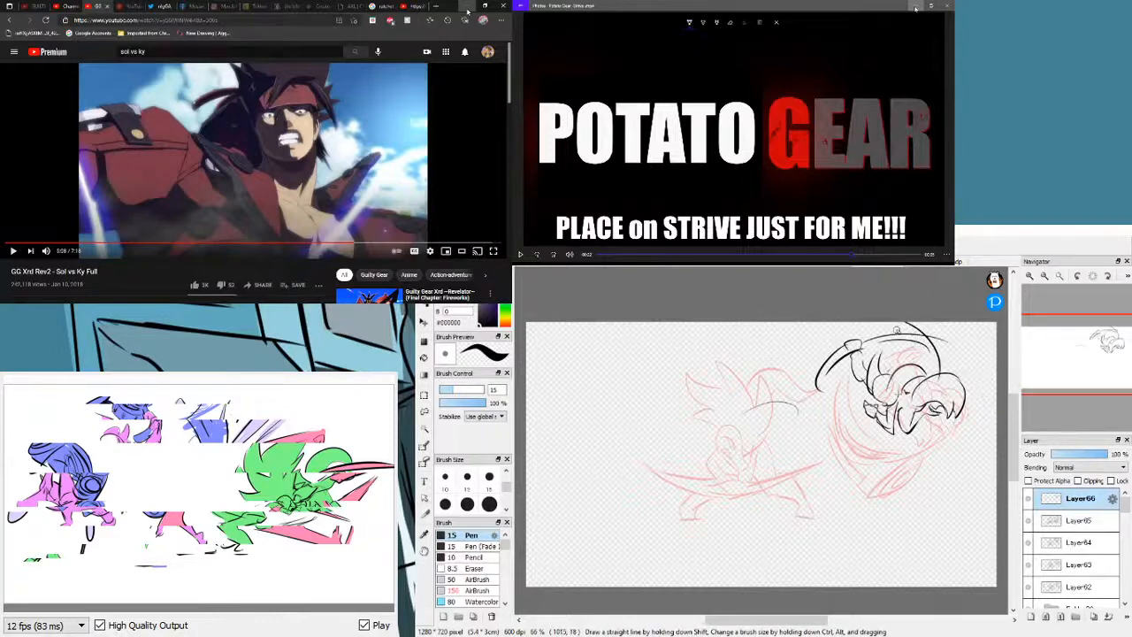
mouse_move(902, 324)
left_mouse_down()
mouse_move(931, 344)
mouse_move(929, 503)
left_mouse_up()
key("ctrl+z")
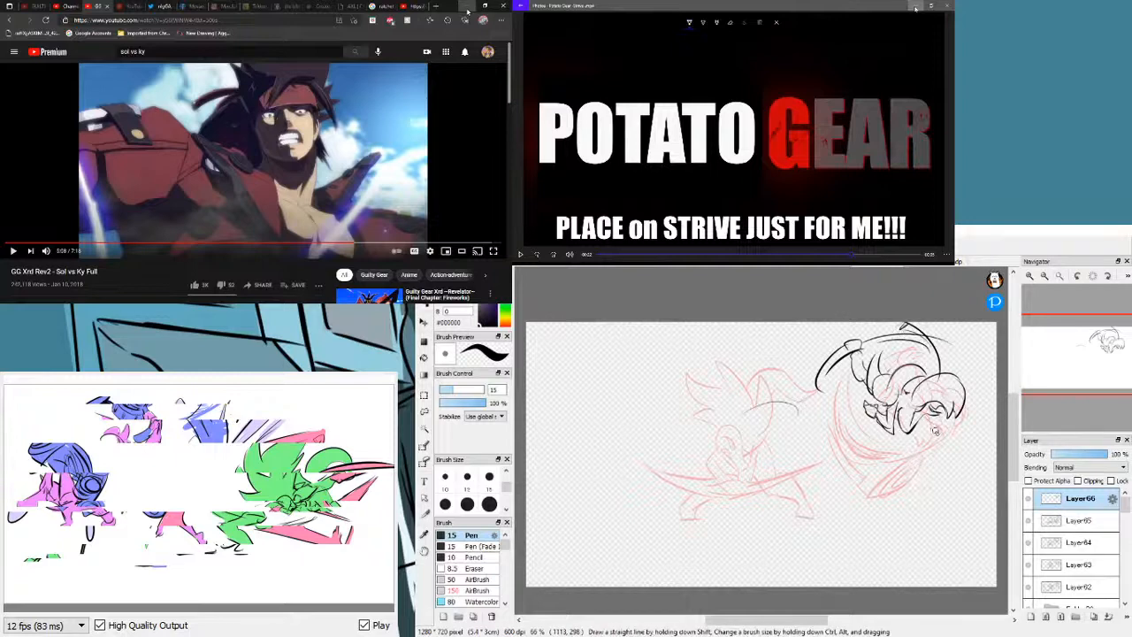
- Draw long curved motion lines down the outer side of the rightmost figure, tapering to points below it, and undo any stray strokes
left_click_drag(935, 431, 897, 482)
left_click_drag(969, 437, 930, 471)
left_click_drag(991, 406, 949, 463)
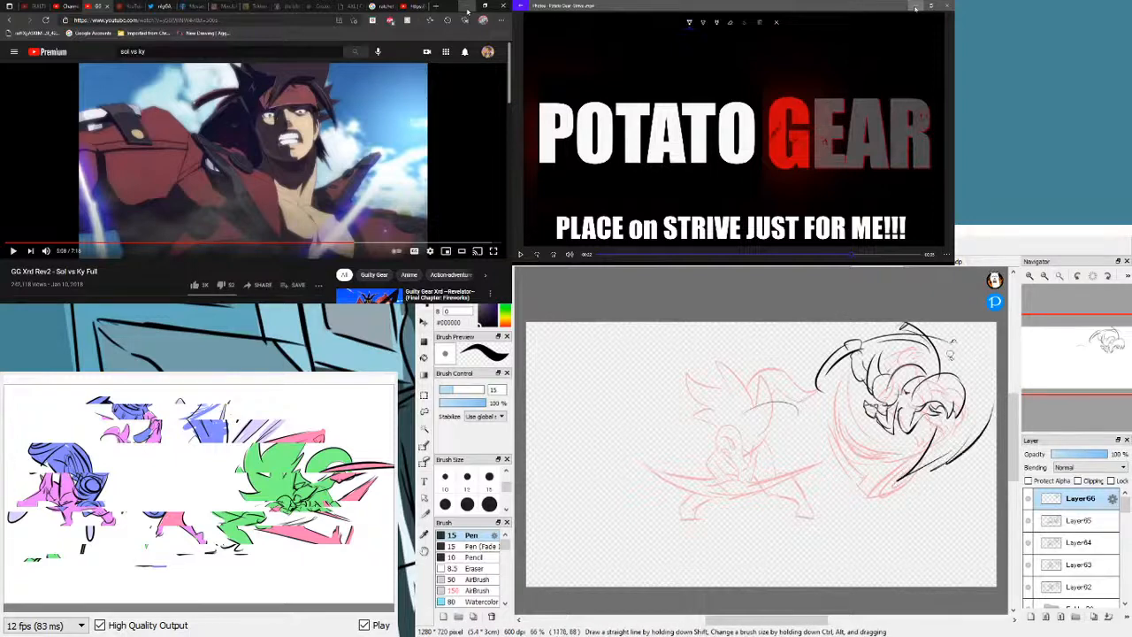
mouse_move(981, 397)
left_mouse_down()
mouse_move(941, 328)
mouse_move(976, 414)
left_mouse_up()
key("ctrl+z")
key("ctrl+z")
left_click_drag(954, 324, 944, 447)
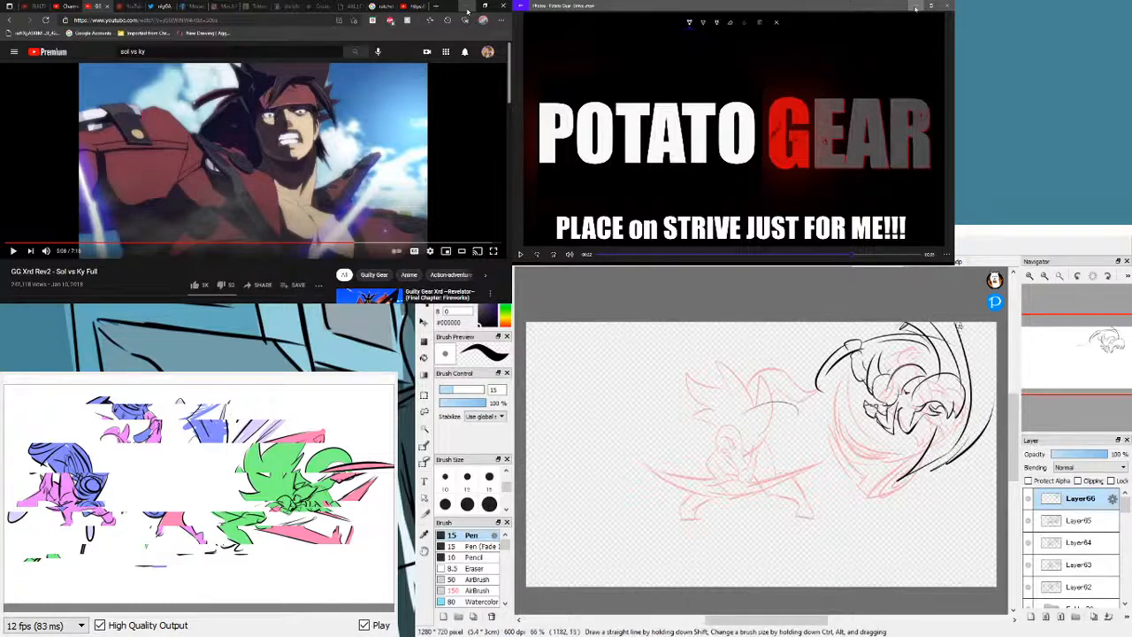
mouse_move(972, 324)
left_mouse_down()
mouse_move(993, 375)
mouse_move(981, 399)
mouse_move(985, 336)
mouse_move(954, 444)
left_mouse_up()
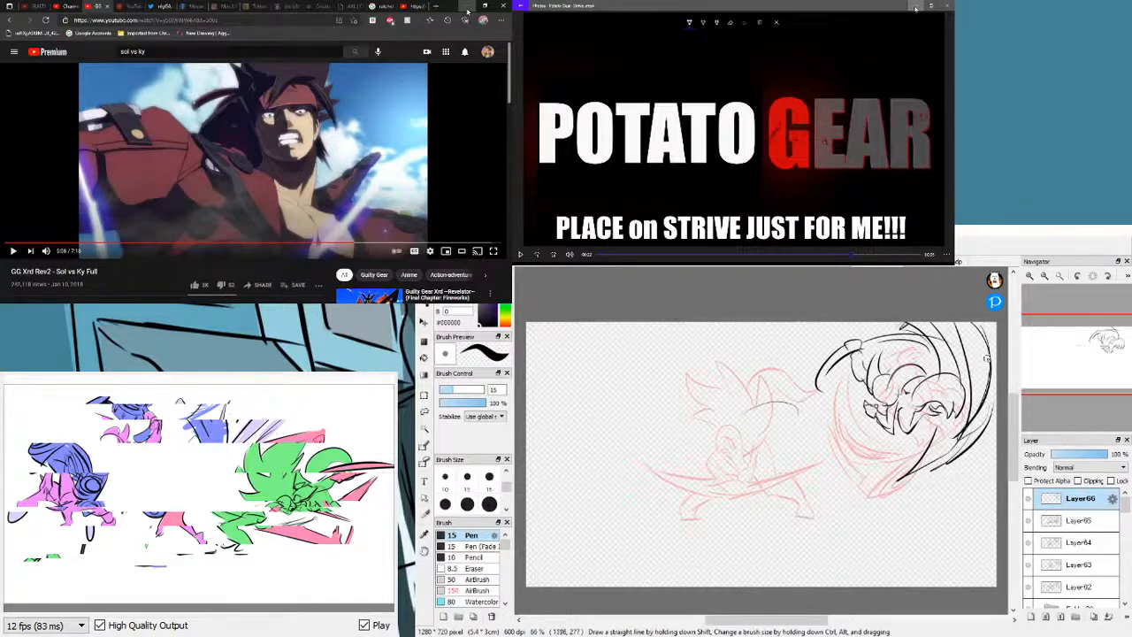
left_click_drag(987, 359, 981, 416)
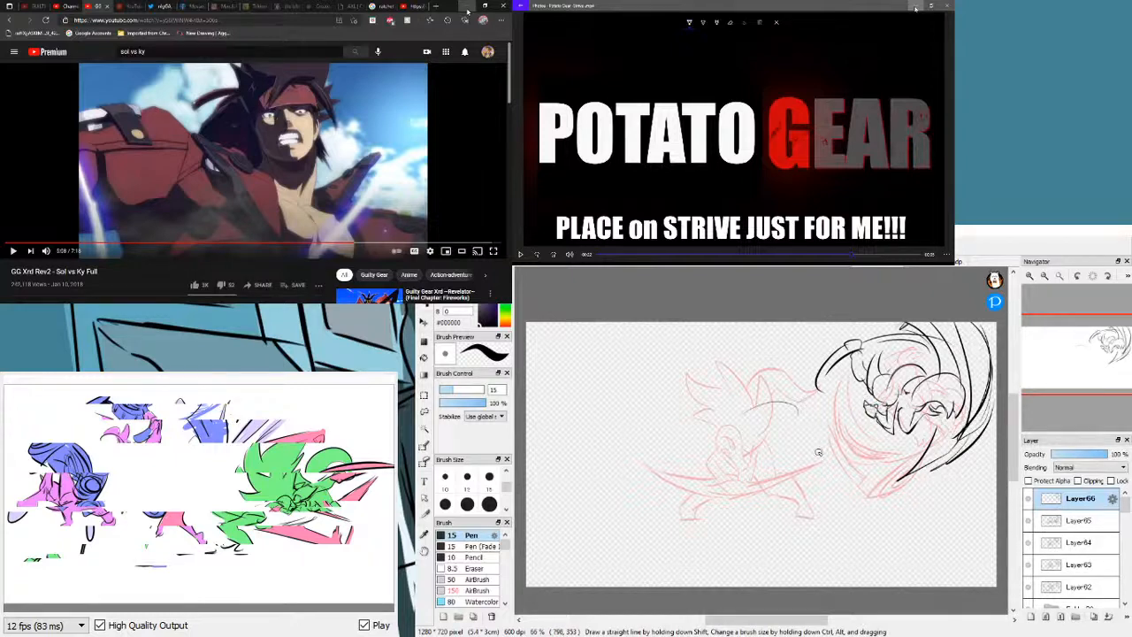
- Erase the stray stroke over the centre figure, and sketch its lowered head and the curved shoulder lines beneath it
key("e")
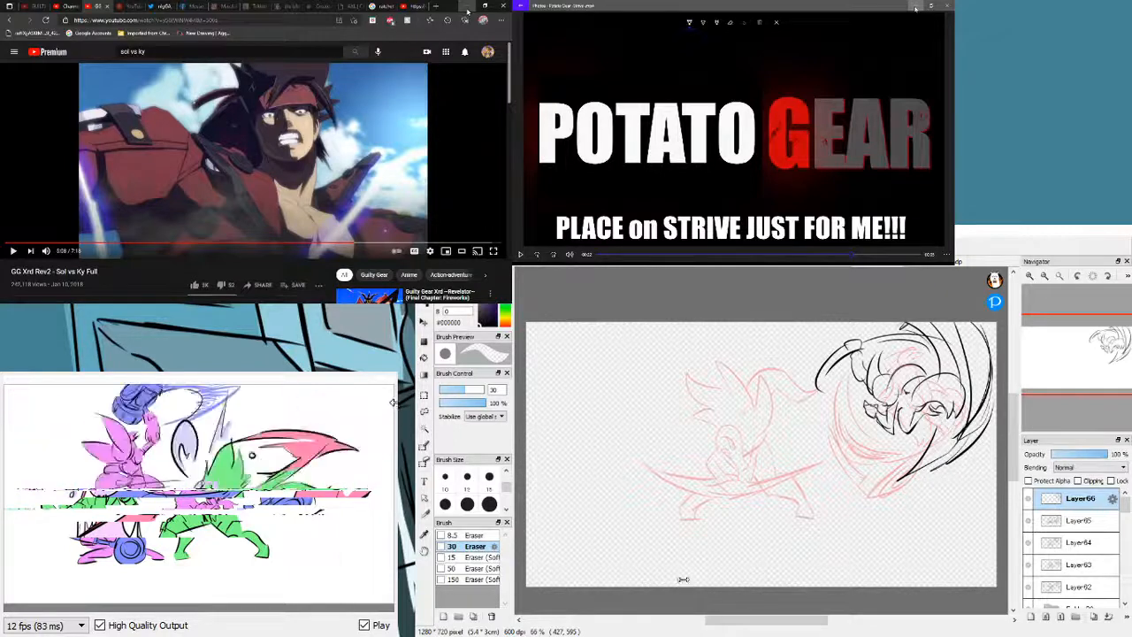
left_click_drag(396, 404, 399, 407)
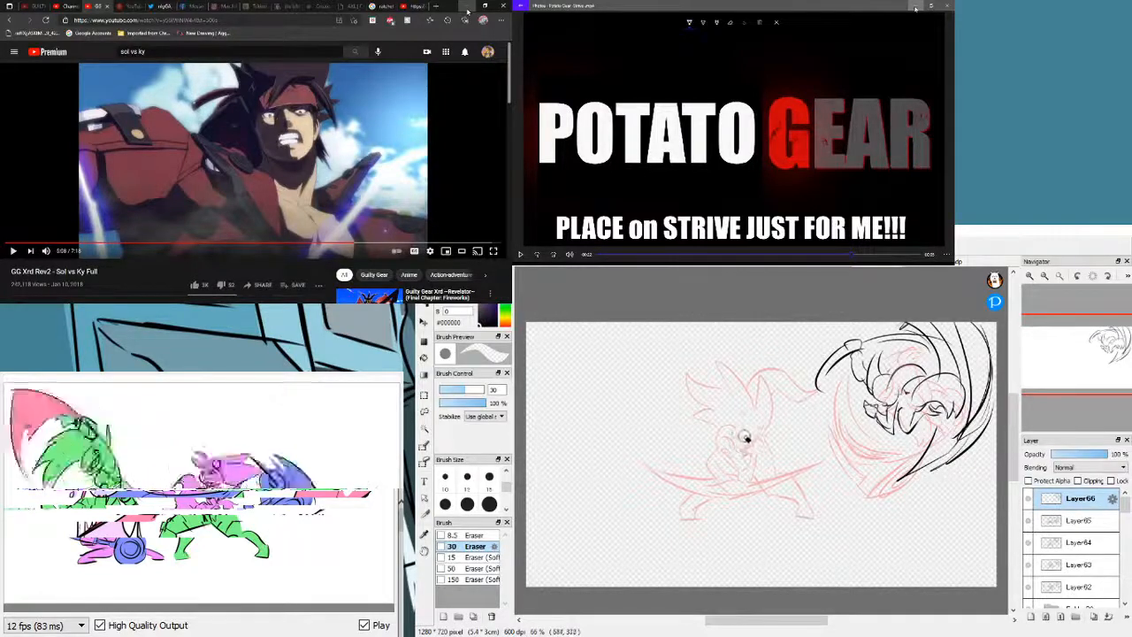
key("b")
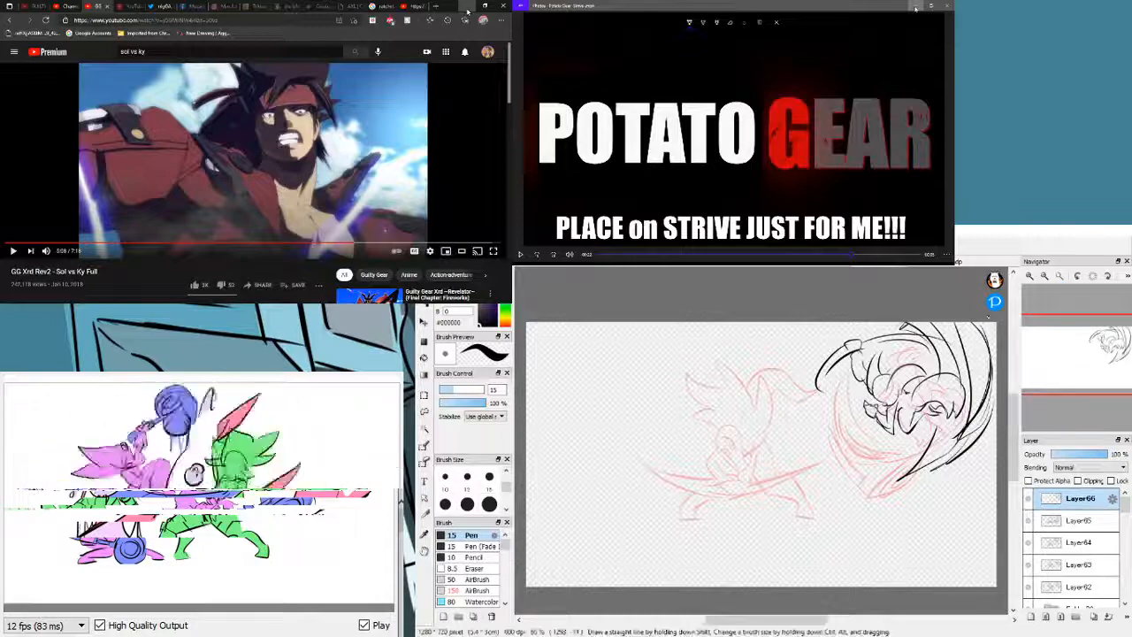
scroll(845, 417, "up", 2)
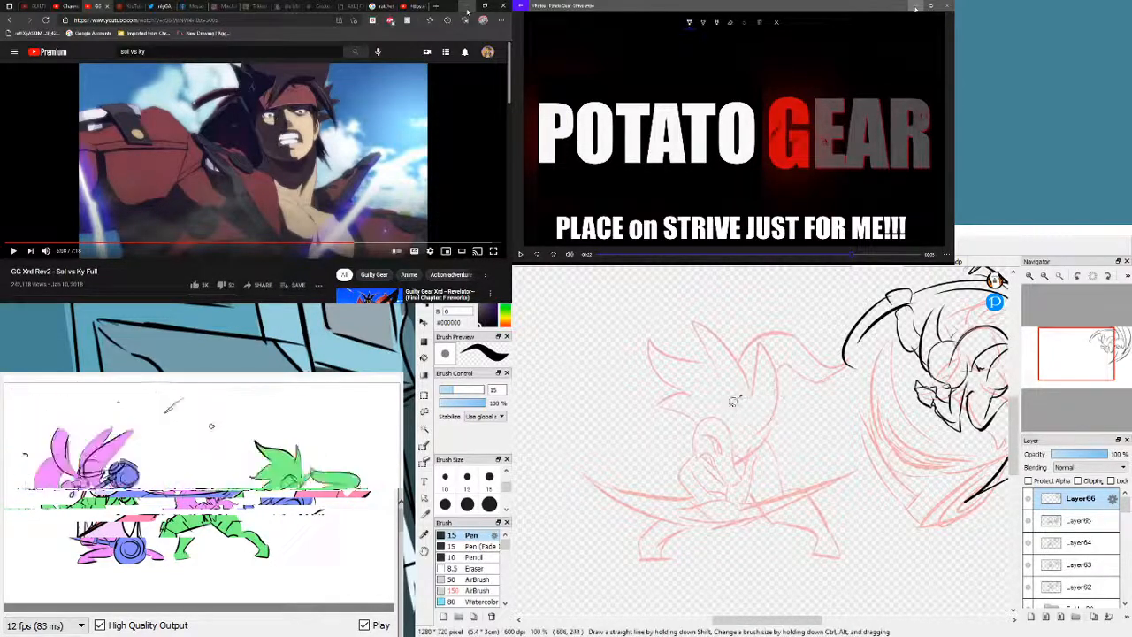
mouse_move(747, 433)
left_mouse_down()
mouse_move(741, 402)
mouse_move(752, 387)
mouse_move(788, 406)
left_mouse_up()
key("ctrl+z")
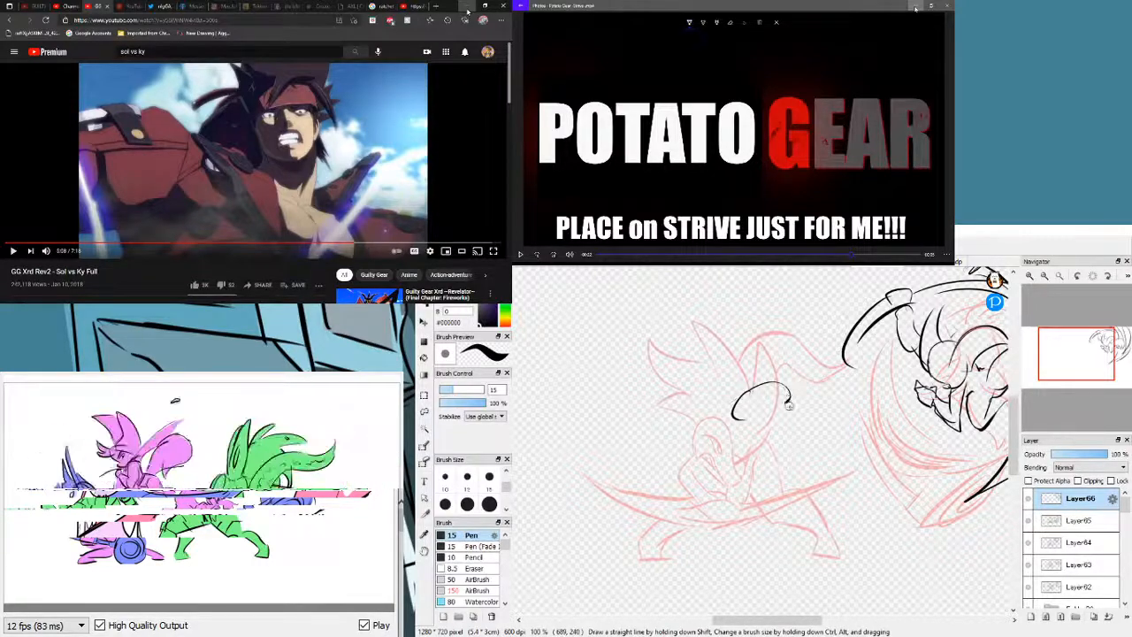
left_click_drag(734, 419, 785, 422)
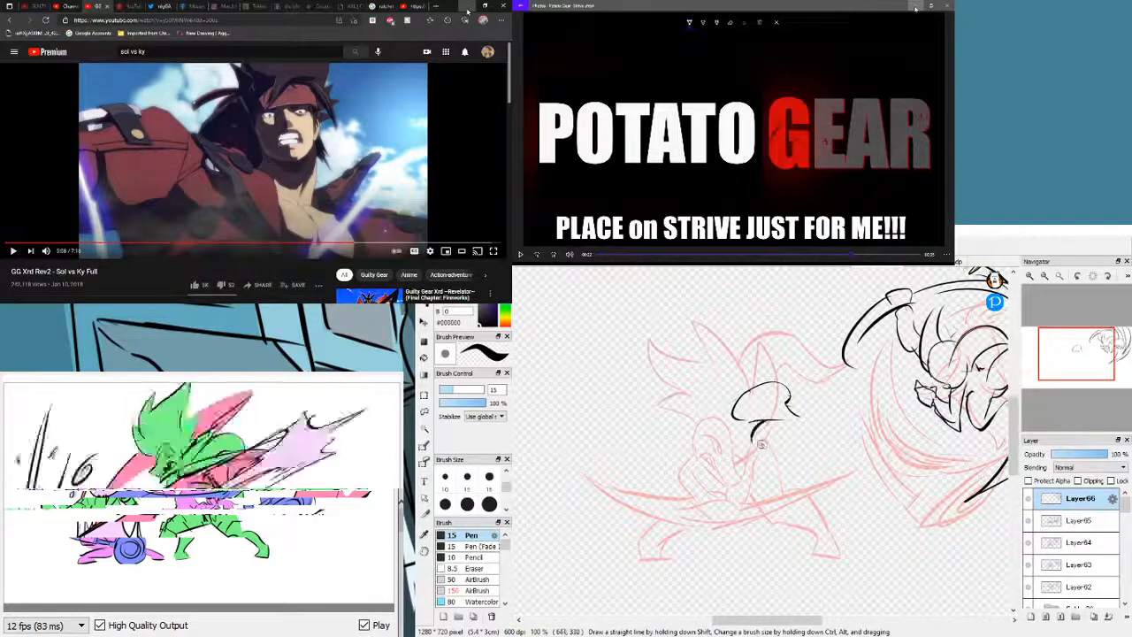
mouse_move(748, 423)
left_mouse_down()
mouse_move(722, 451)
mouse_move(724, 436)
mouse_move(766, 446)
left_mouse_up()
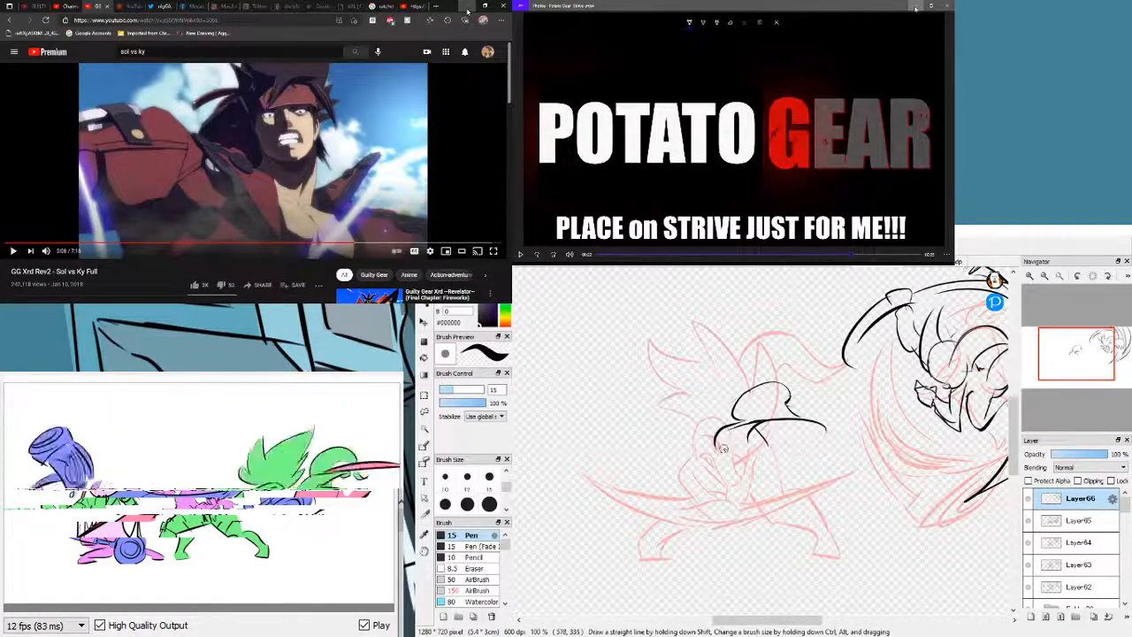
left_click_drag(719, 446, 823, 440)
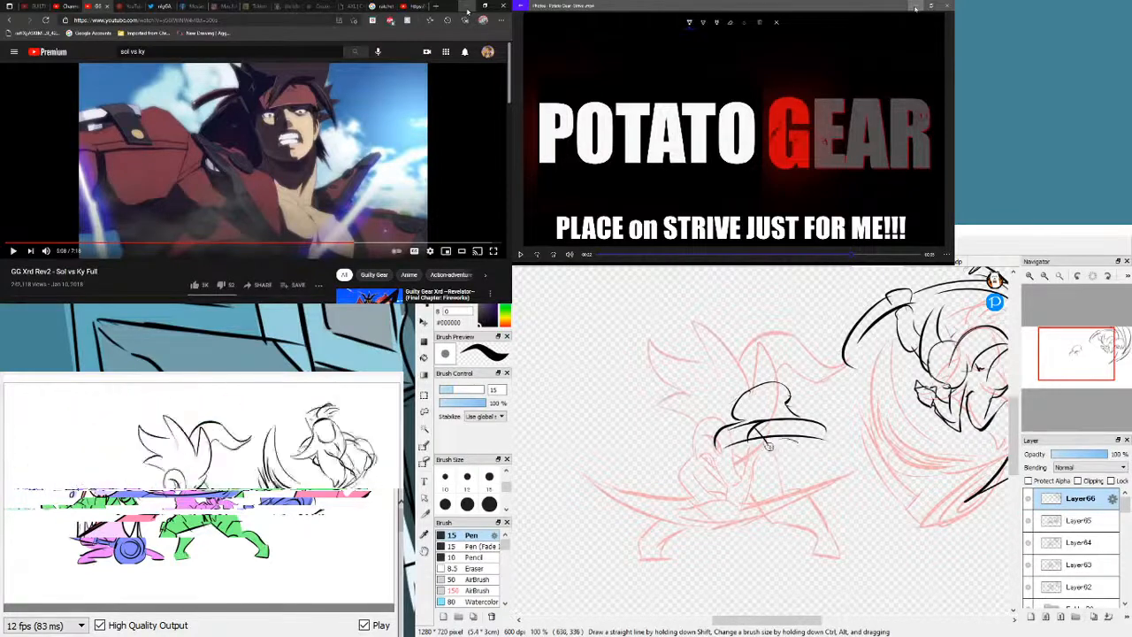
- Draw thick sweeping arcs wrapping around the centre figure's torso, redrawing the outer arc along its back
left_click_drag(664, 529, 791, 478)
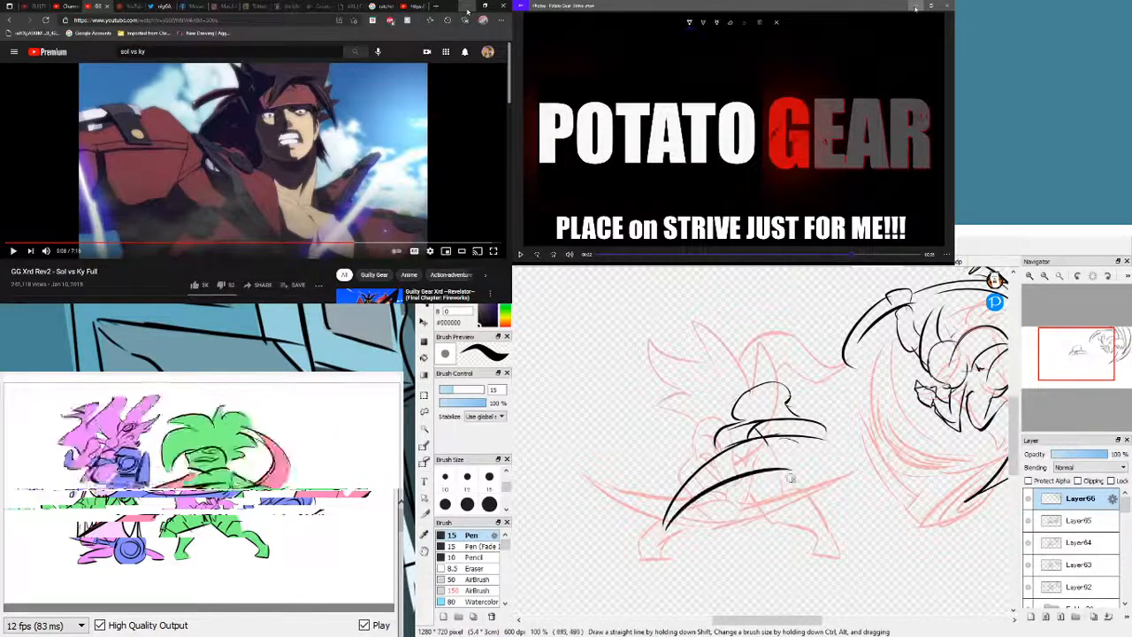
mouse_move(822, 434)
left_mouse_down()
mouse_move(840, 470)
mouse_move(782, 521)
left_mouse_up()
mouse_move(791, 473)
left_mouse_down()
mouse_move(798, 431)
mouse_move(828, 456)
left_mouse_up()
key("ctrl+z")
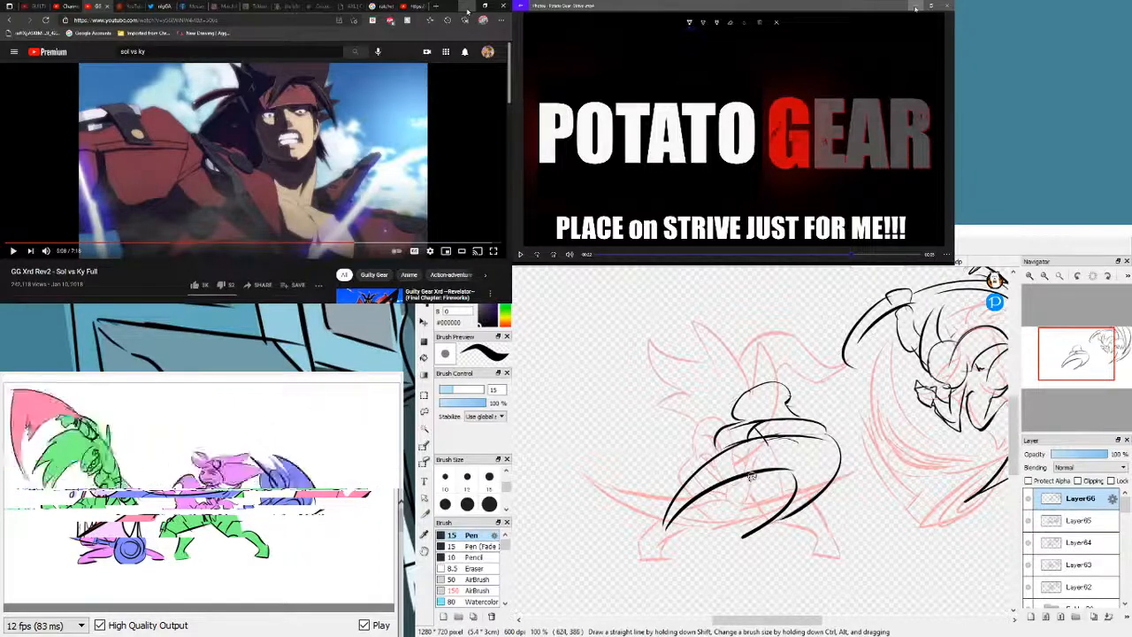
left_click_drag(715, 446, 684, 501)
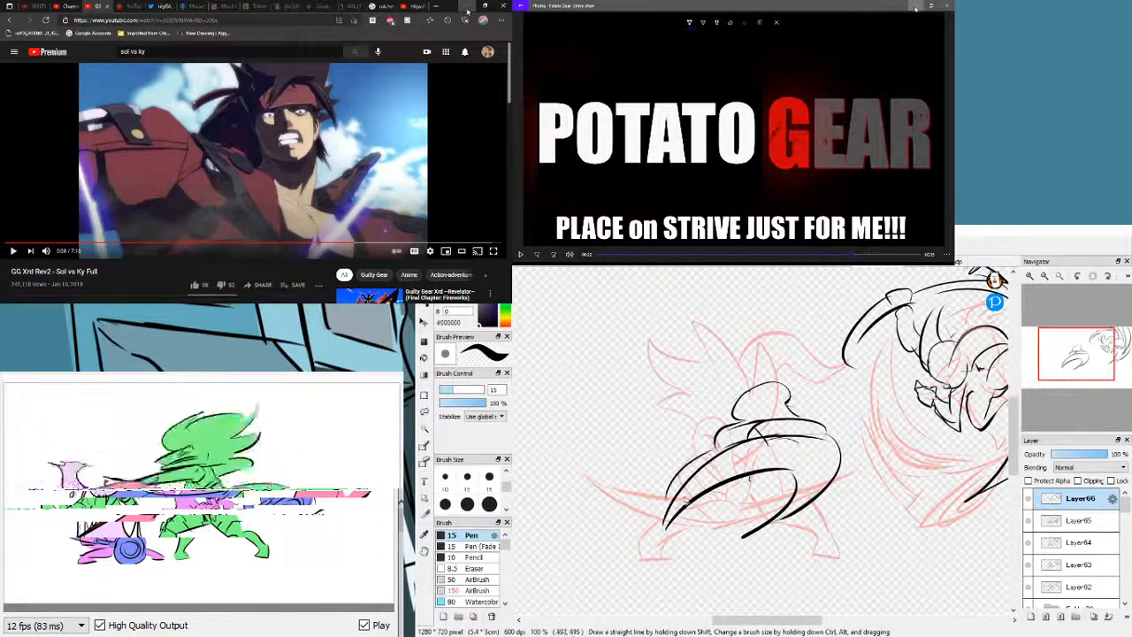
key("ctrl+z")
left_click_drag(714, 446, 667, 502)
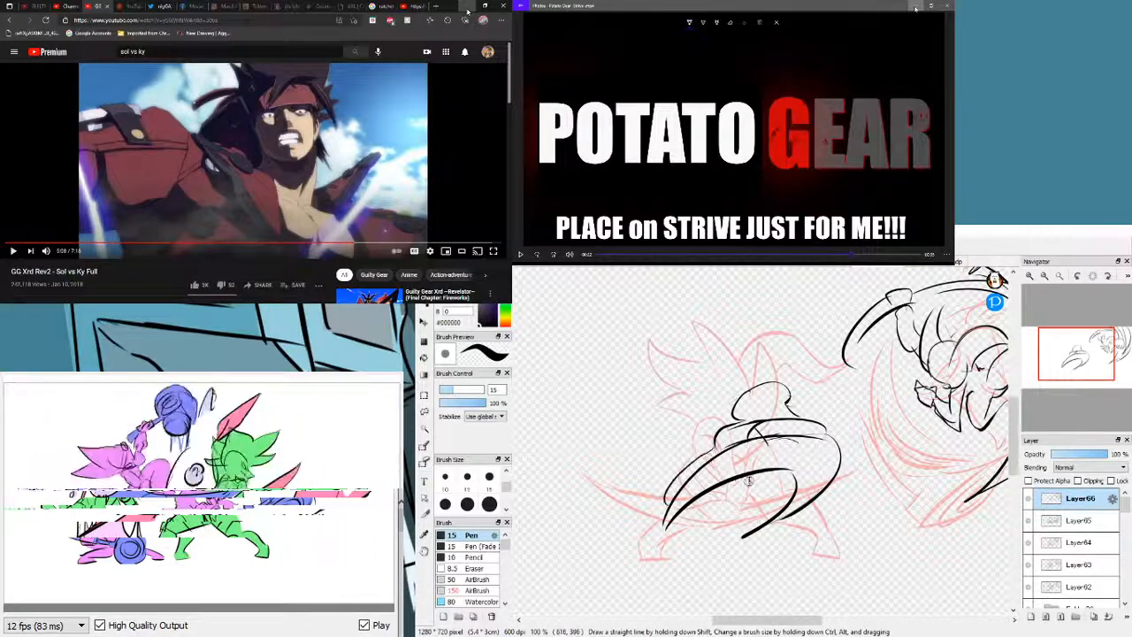
- Sketch the centre figure's wide crouching legs with both feet planted, redoing the outline of the extended back leg
left_click_drag(746, 477, 789, 501)
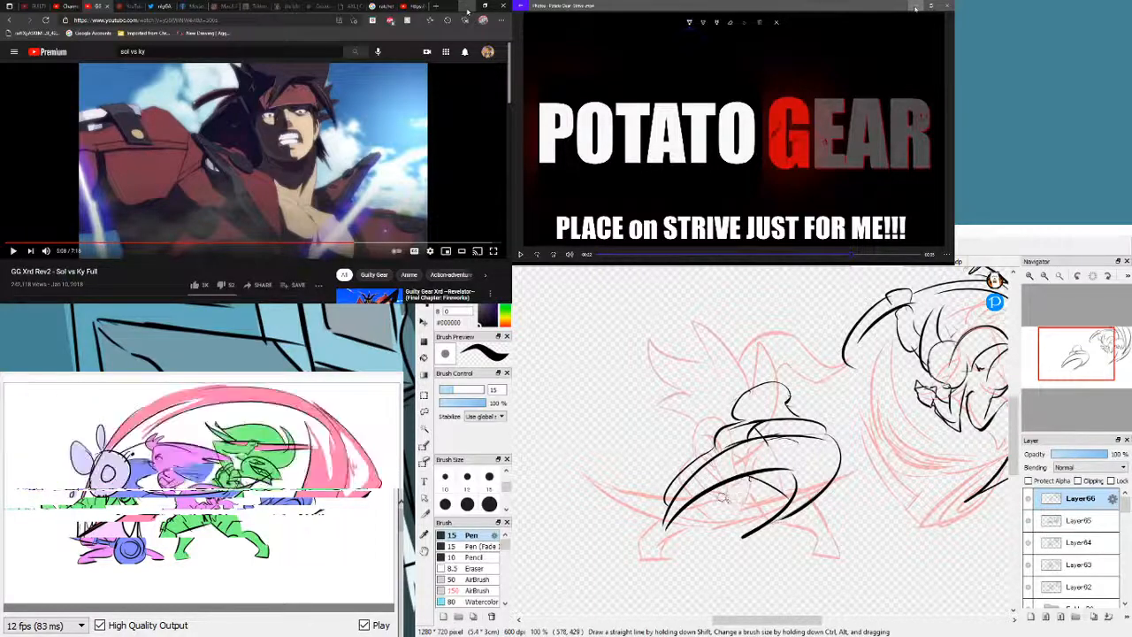
mouse_move(719, 497)
left_mouse_down()
mouse_move(778, 522)
mouse_move(787, 501)
mouse_move(769, 515)
mouse_move(782, 528)
mouse_move(774, 523)
mouse_move(824, 537)
left_mouse_up()
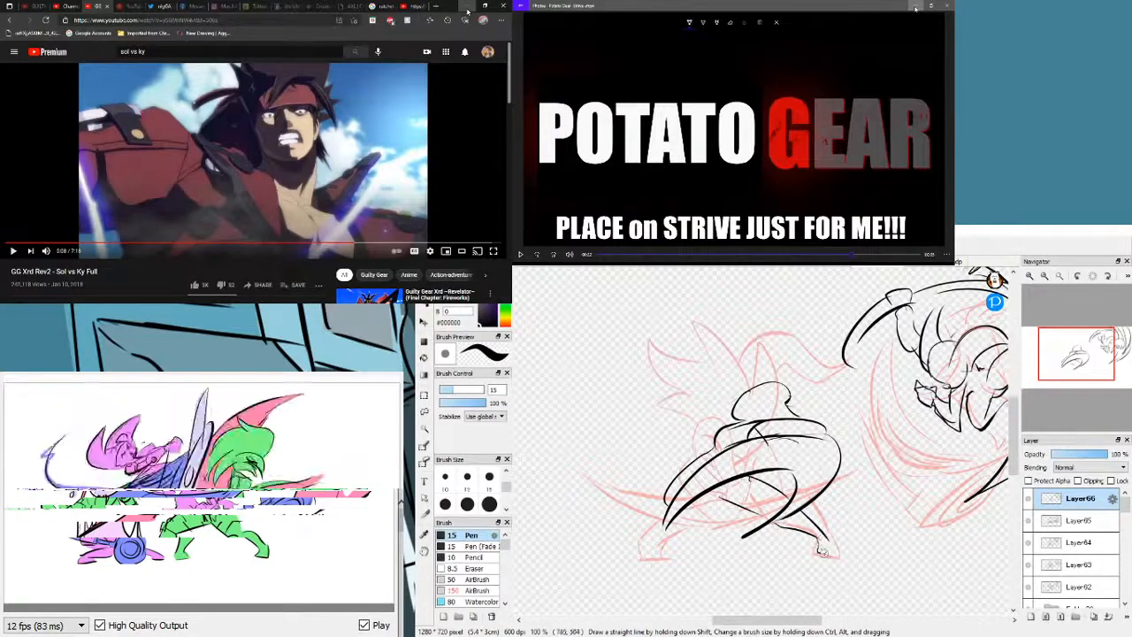
mouse_move(855, 467)
left_mouse_down()
mouse_move(807, 425)
mouse_move(885, 418)
left_mouse_up()
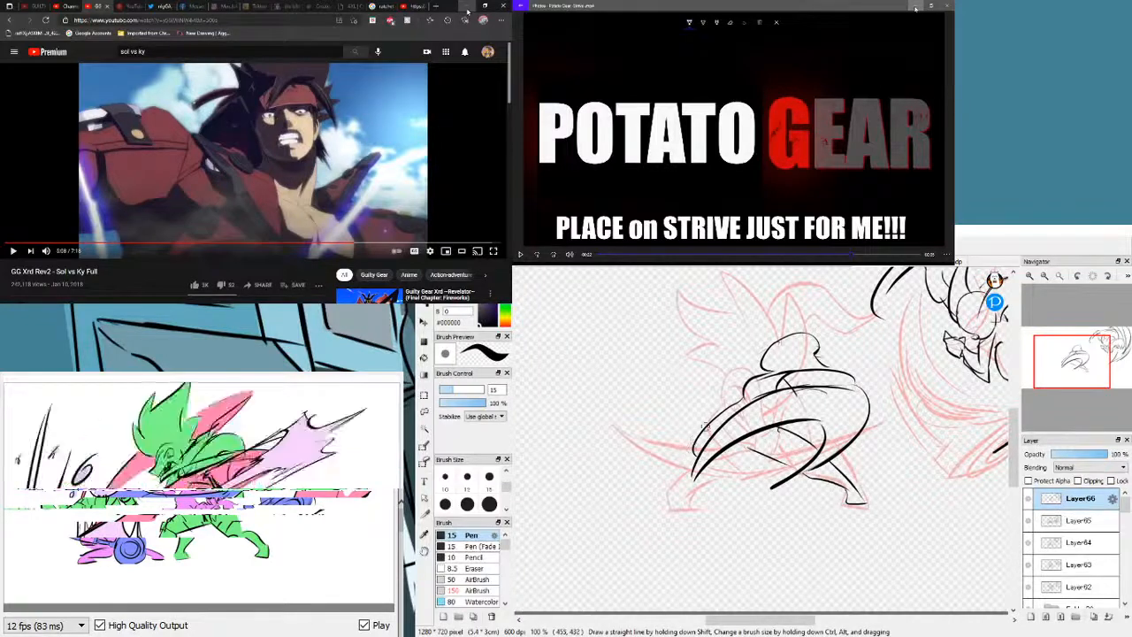
left_click_drag(712, 418, 670, 467)
key("ctrl+z")
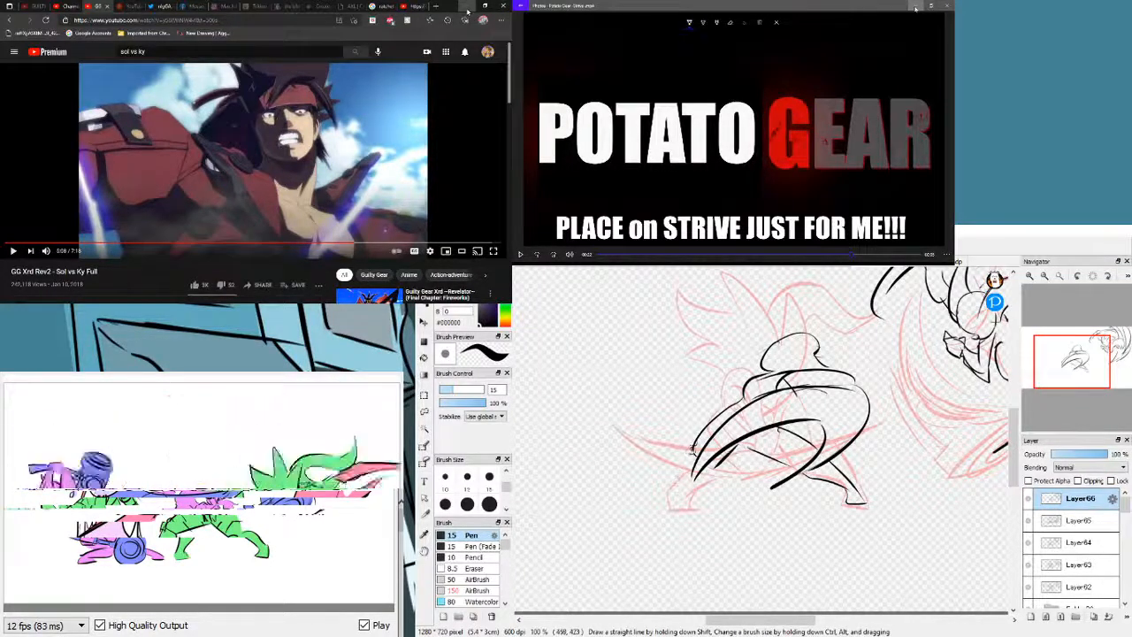
left_click_drag(692, 453, 620, 481)
key("ctrl+z")
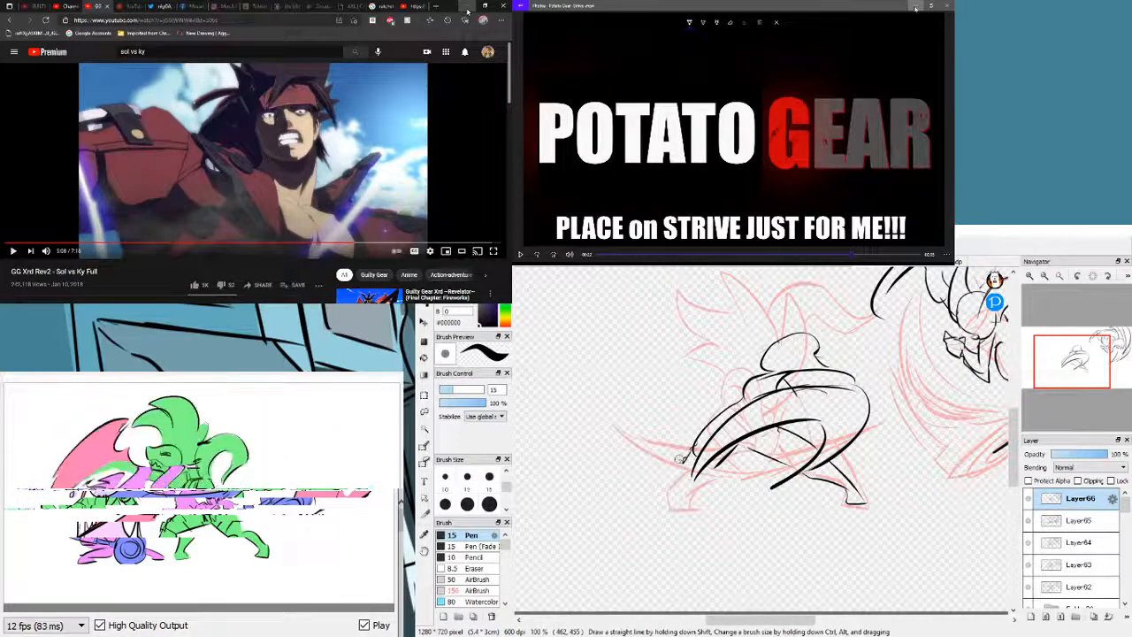
mouse_move(680, 458)
left_mouse_down()
mouse_move(636, 489)
mouse_move(699, 481)
left_mouse_up()
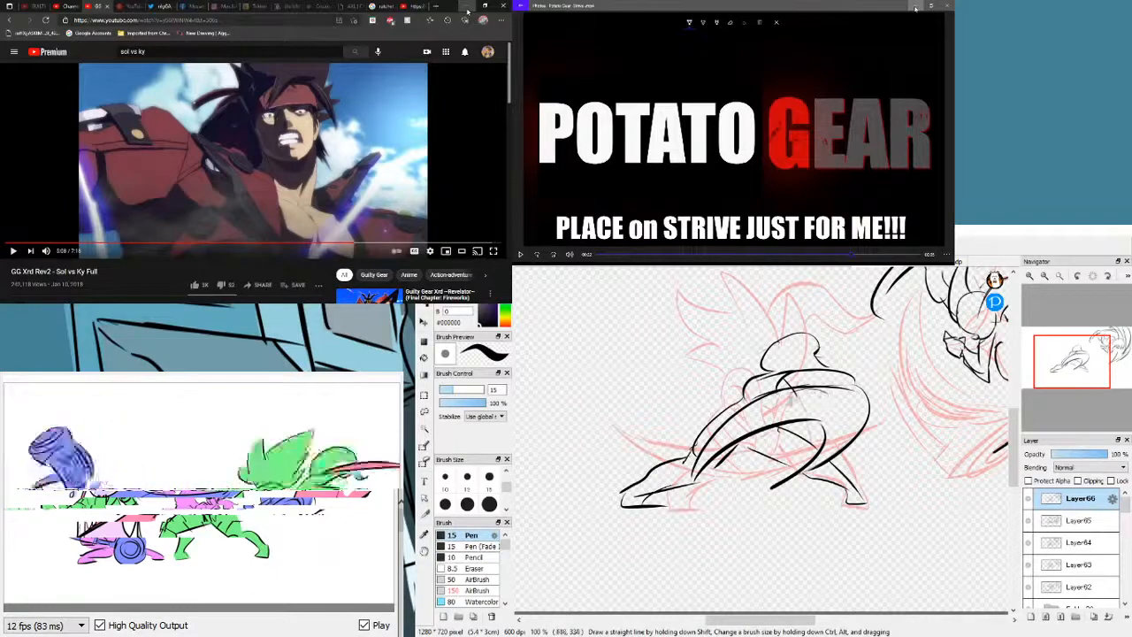
- Draw swept-back spiky hair on the crouching figure, and add its fierce eye, clenched teeth and inner leg lines
mouse_move(805, 328)
left_mouse_down()
mouse_move(721, 310)
mouse_move(683, 354)
mouse_move(670, 400)
mouse_move(686, 412)
mouse_move(730, 386)
left_mouse_up()
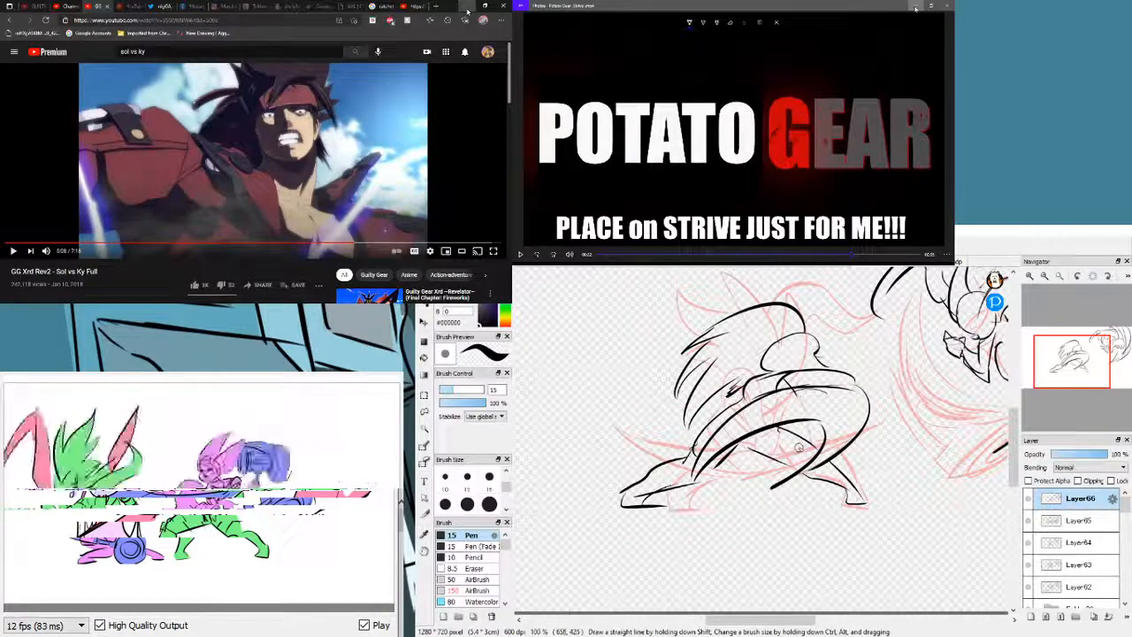
mouse_move(1073, 363)
left_mouse_down()
mouse_move(1094, 366)
mouse_move(1084, 372)
left_mouse_up()
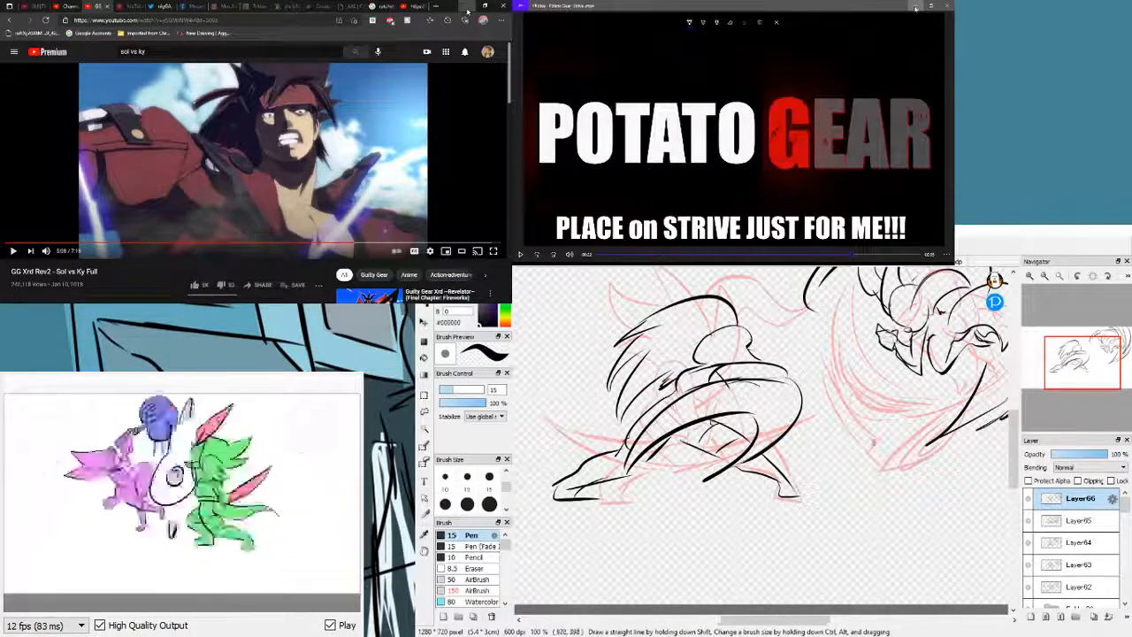
left_click_drag(1089, 362, 1065, 357)
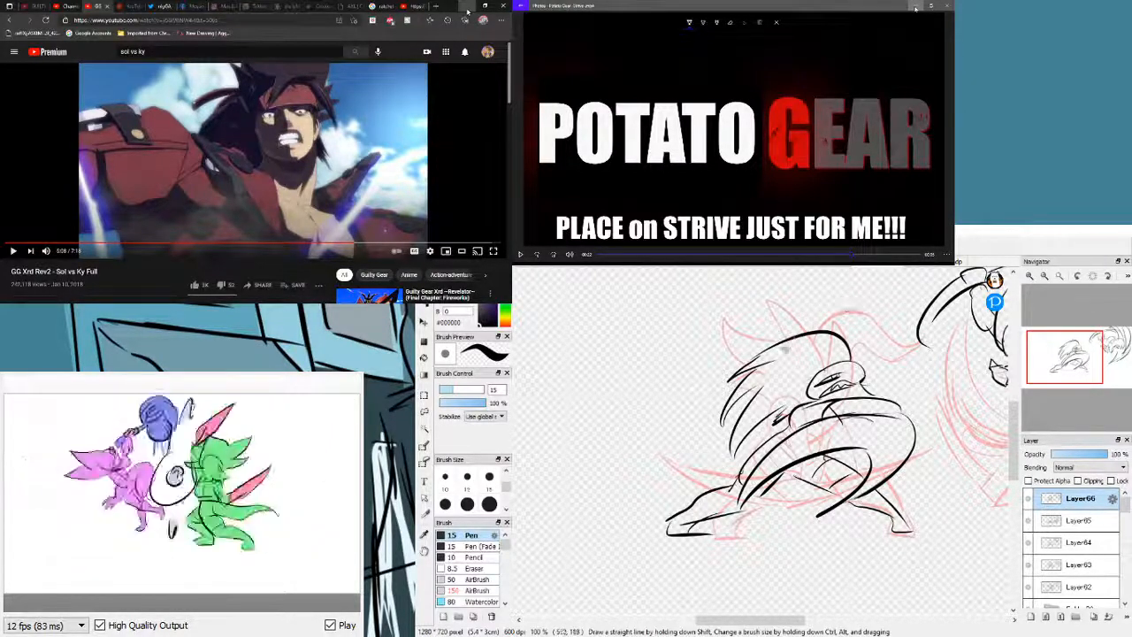
left_click_drag(1000, 349, 949, 377)
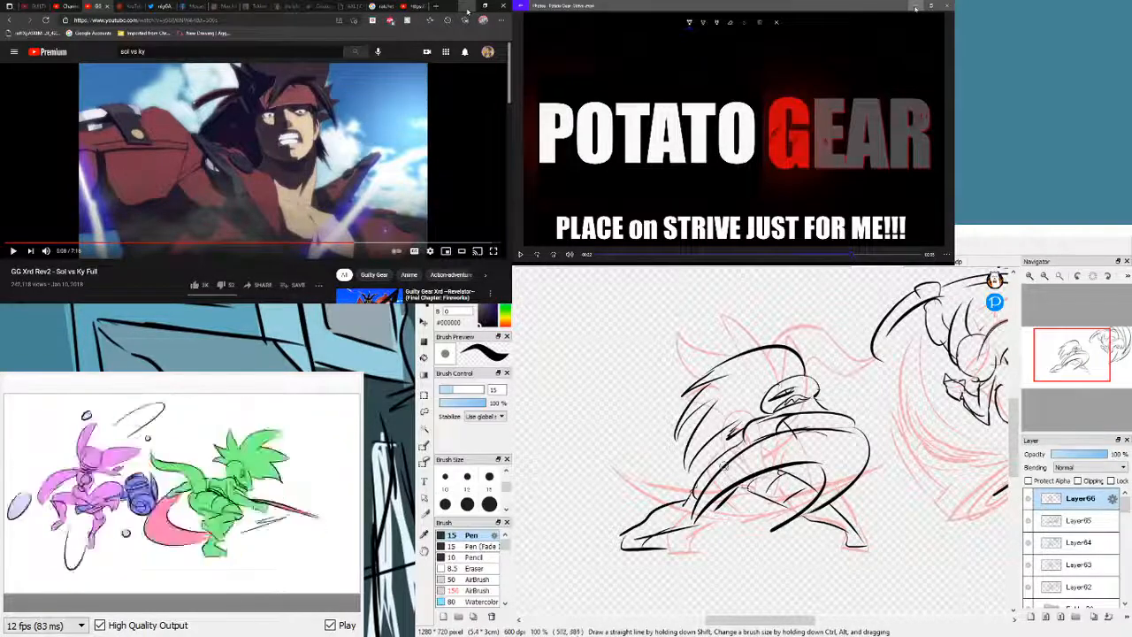
- Add a large looping curve behind the crouching figure's back, and undo the last stray stroke on its body
left_click(1065, 361)
left_click_drag(1065, 361, 1054, 361)
mouse_move(802, 455)
left_mouse_down()
mouse_move(787, 391)
mouse_move(749, 431)
mouse_move(784, 458)
left_mouse_up()
key("ctrl+z")
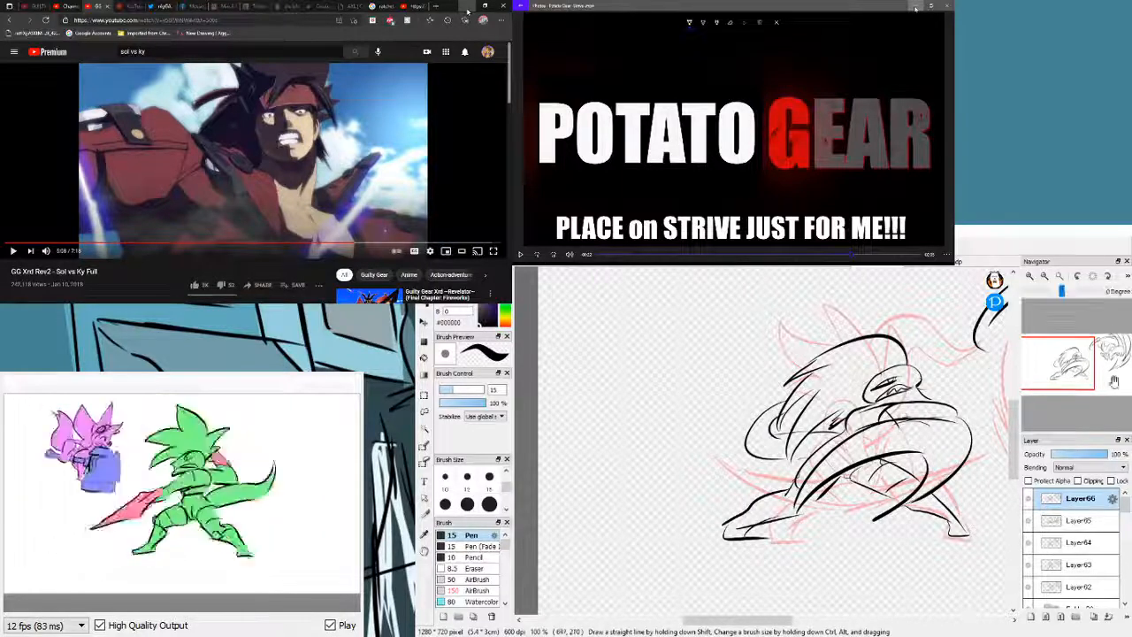
- Draw the eye and refine the face and jaw details of the rightmost figure
left_click_drag(1066, 369, 1089, 350)
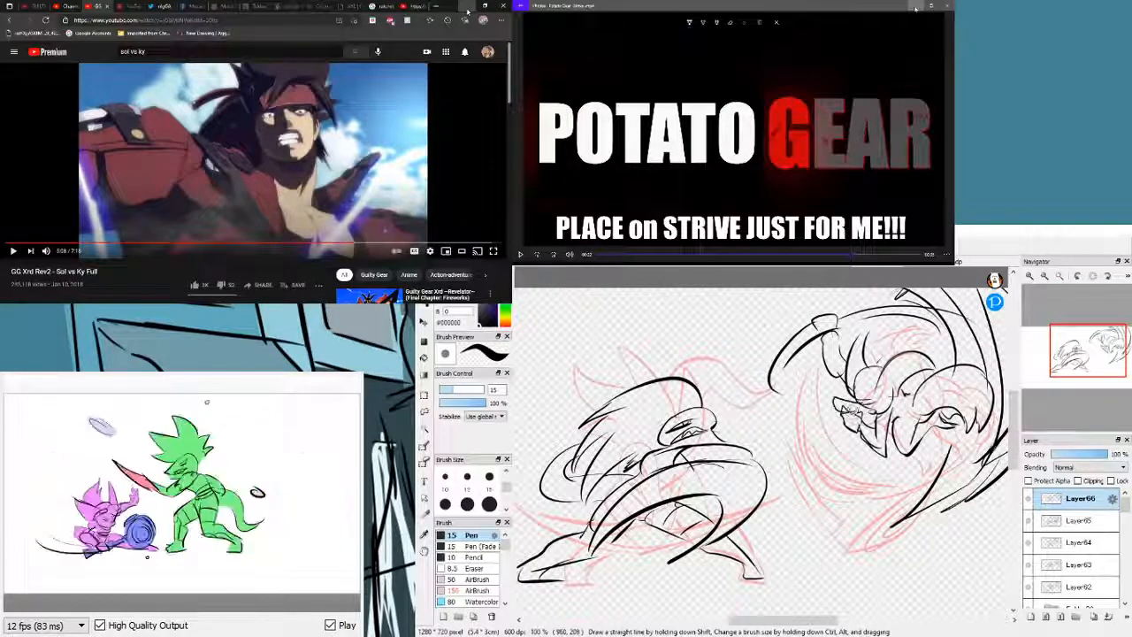
left_click(1029, 276)
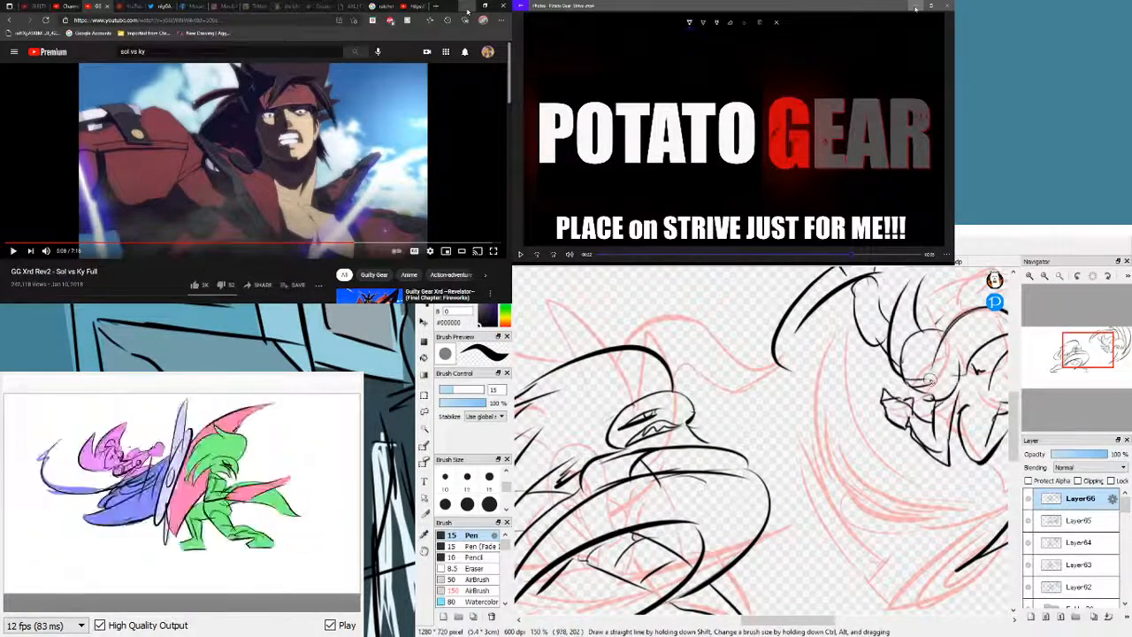
key("e")
key("b")
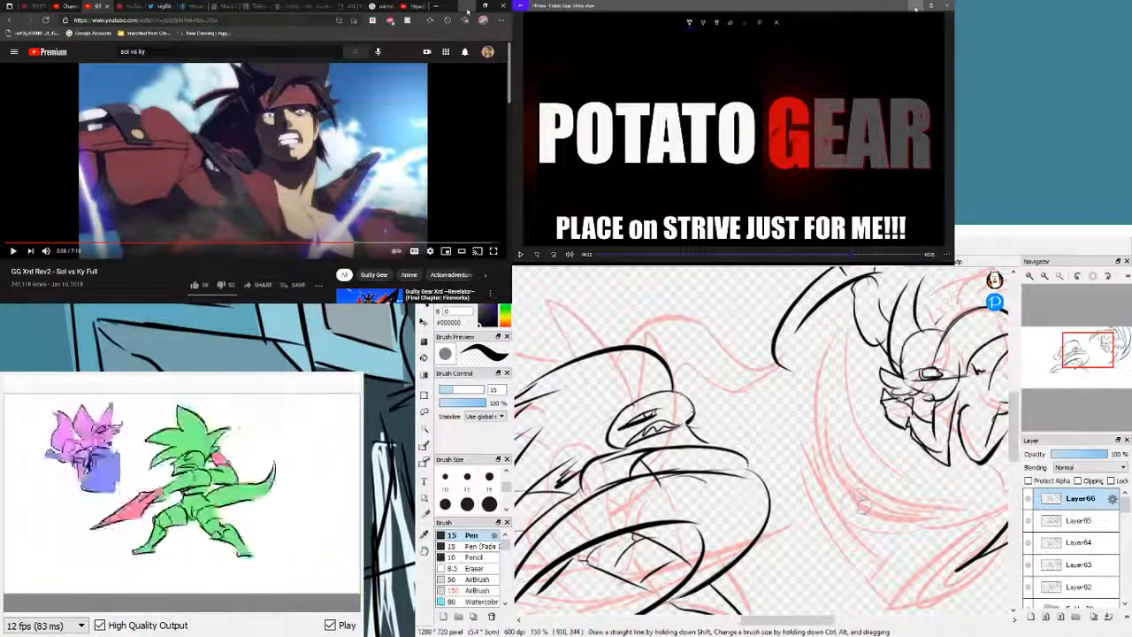
- Add inner strokes to the crouching figure's looping back curve, and detail its extended foot and lower leg
mouse_move(1088, 356)
left_mouse_down()
mouse_move(1074, 363)
mouse_move(1108, 356)
mouse_move(1075, 361)
left_mouse_up()
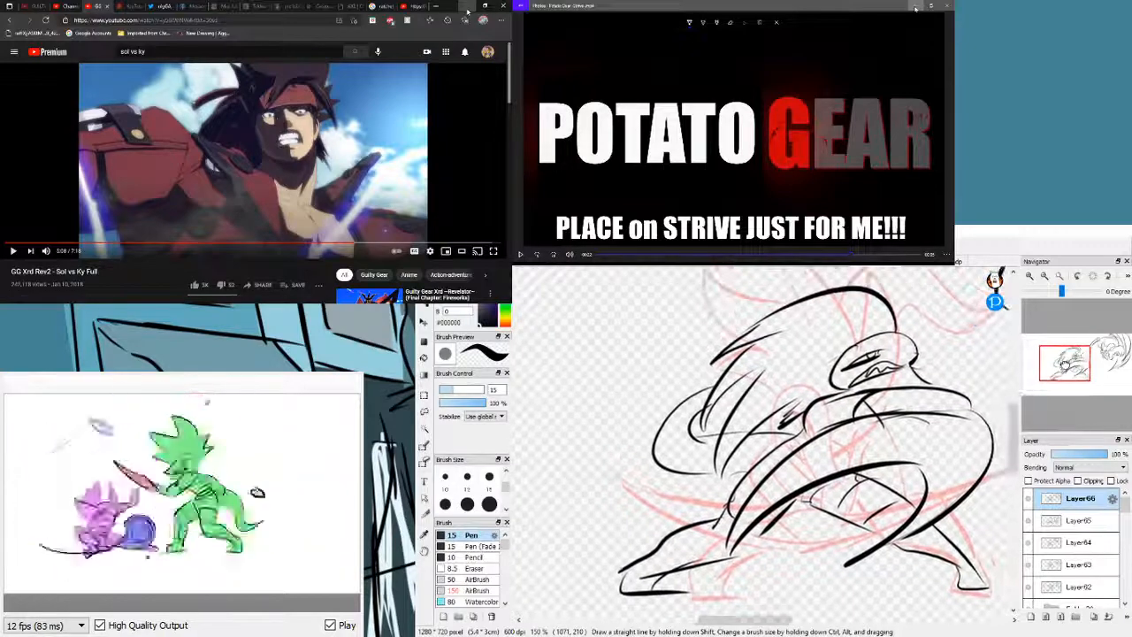
mouse_move(1065, 362)
left_mouse_down()
mouse_move(1093, 356)
mouse_move(1059, 367)
left_mouse_up()
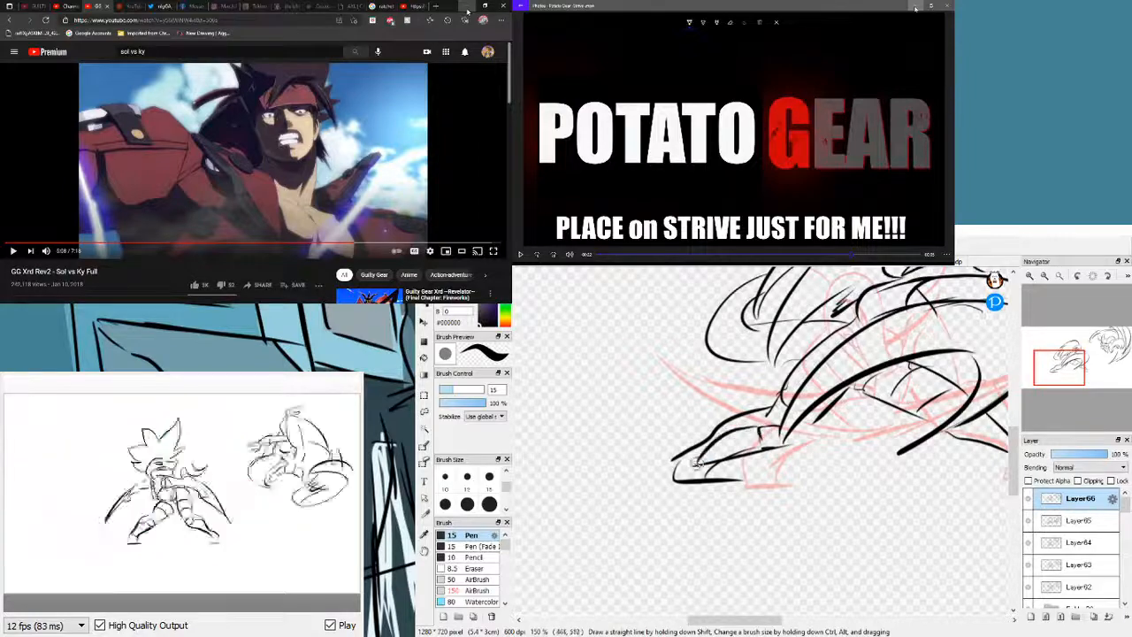
left_click_drag(1060, 367, 1076, 368)
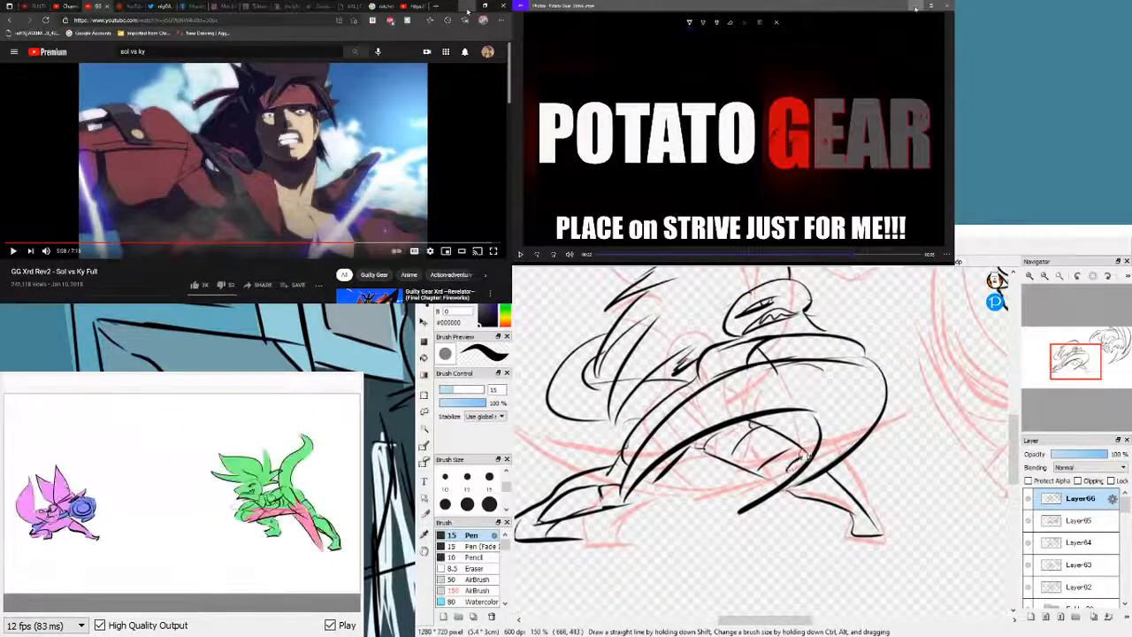
- Thicken and detail the crouching figure's rear leg, and add a short stroke near its inner thigh
left_click_drag(792, 484, 835, 505)
left_click_drag(828, 480, 863, 510)
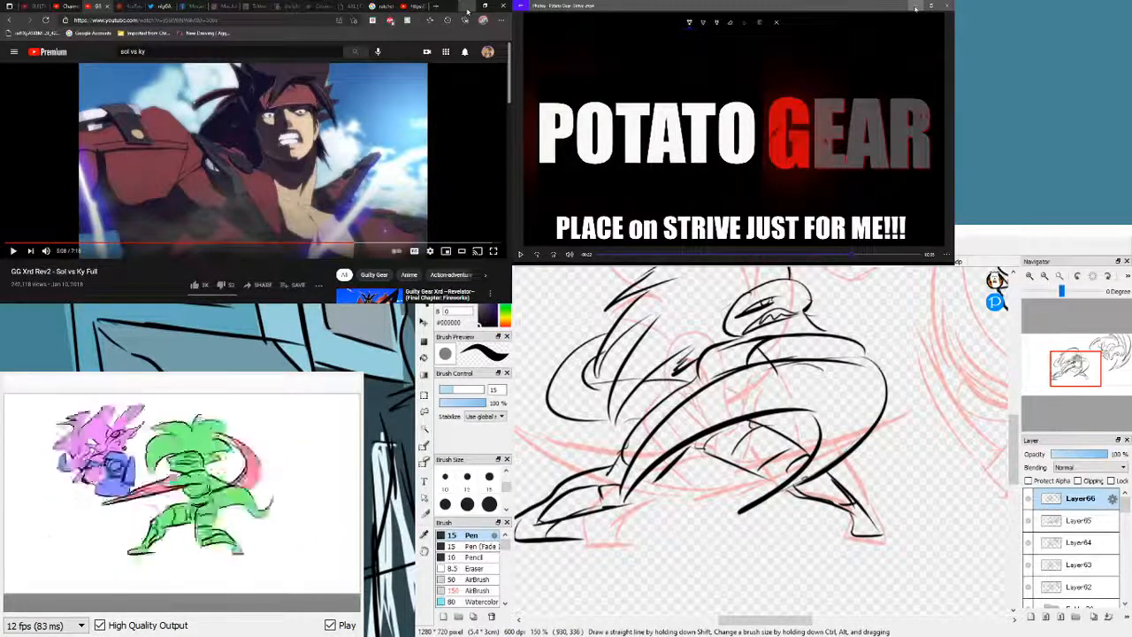
left_click_drag(1076, 361, 1062, 363)
left_click_drag(794, 464, 770, 450)
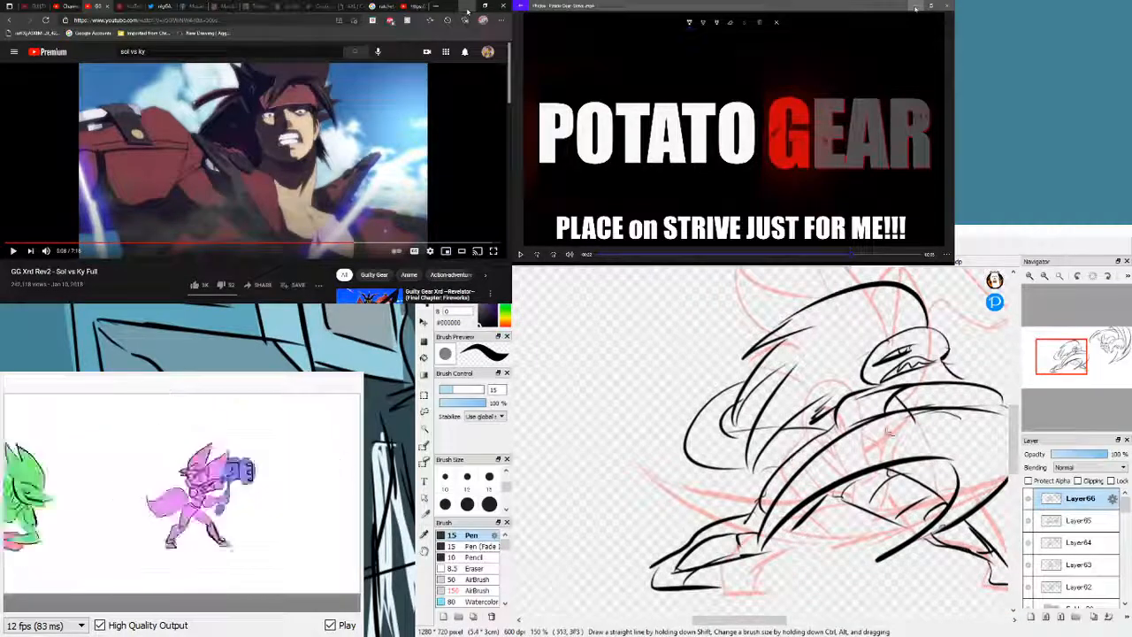
mouse_move(1053, 376)
left_mouse_down()
mouse_move(1090, 367)
mouse_move(1080, 374)
left_mouse_up()
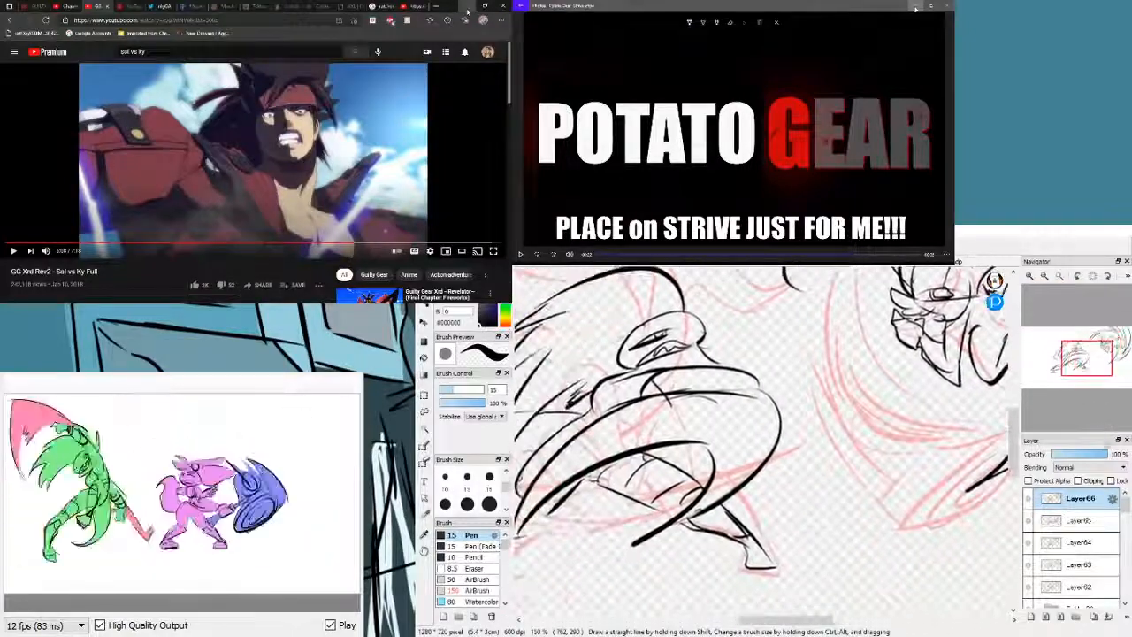
- Add a new empty layer above Layer66 for the next animation frame
left_click(1029, 618)
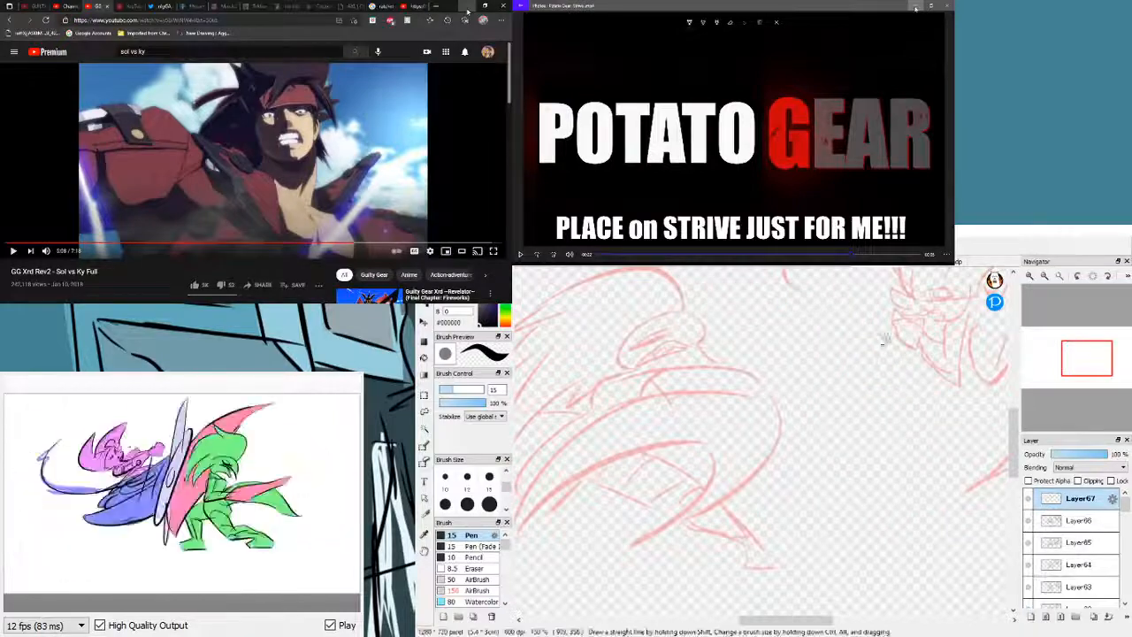
left_click_drag(1074, 365, 1087, 358)
left_click_drag(1126, 497, 1125, 504)
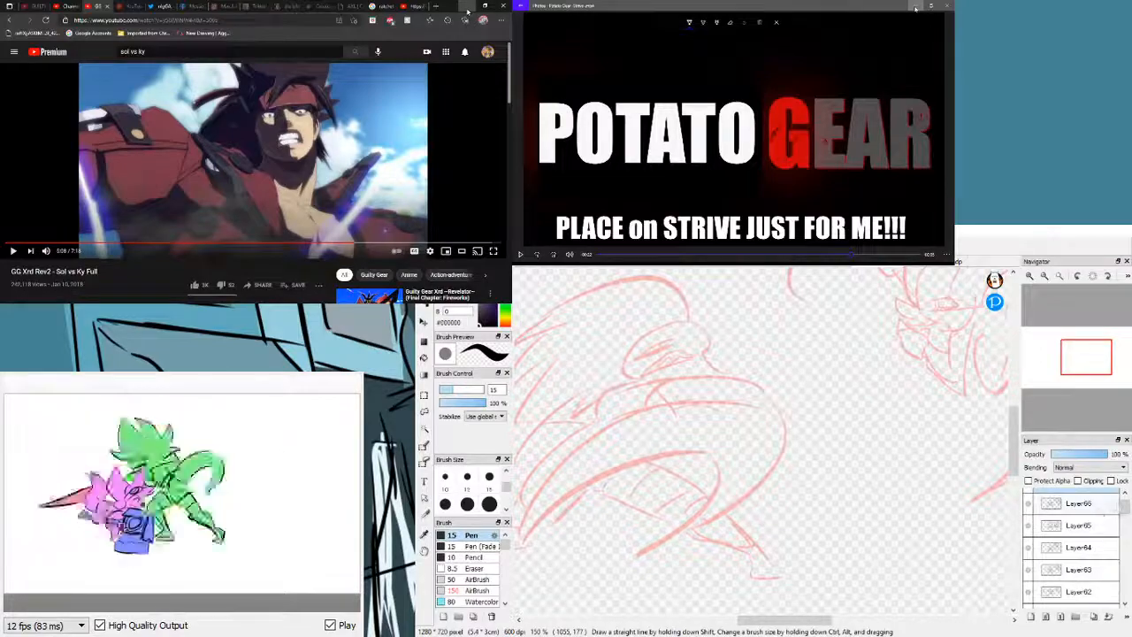
left_click_drag(1124, 506, 1125, 498)
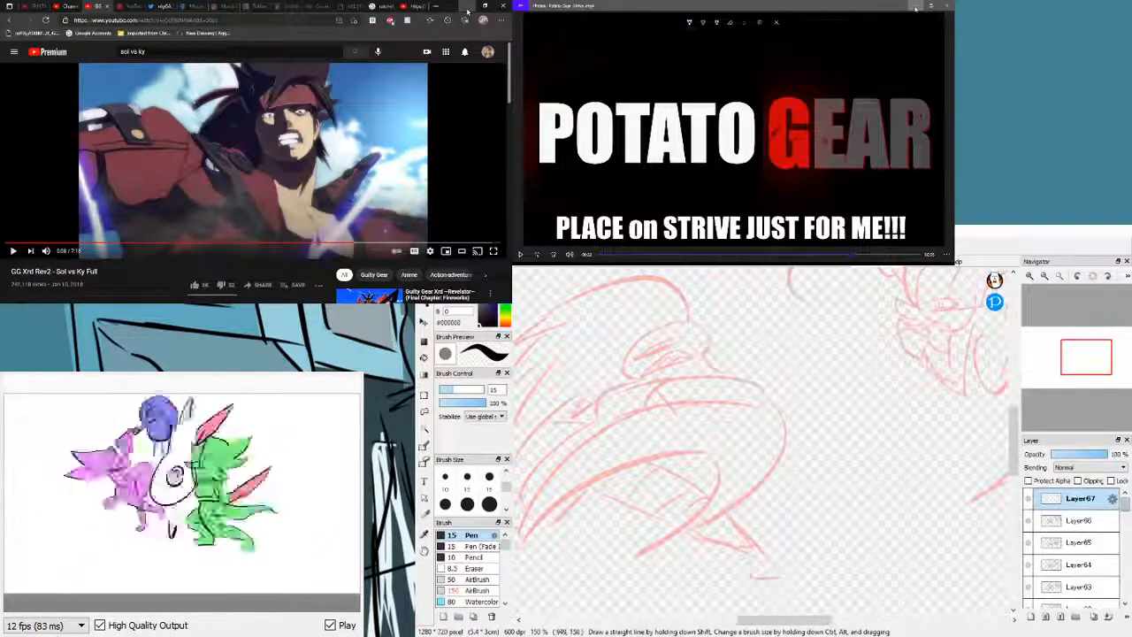
left_click_drag(1104, 368, 1082, 361)
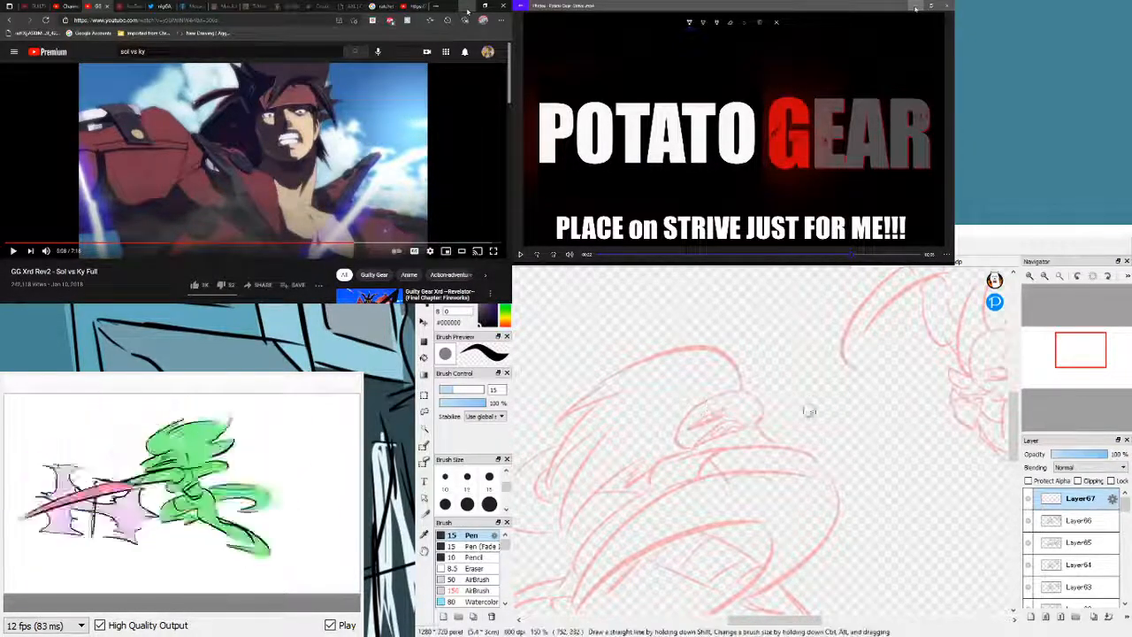
left_click(1080, 359)
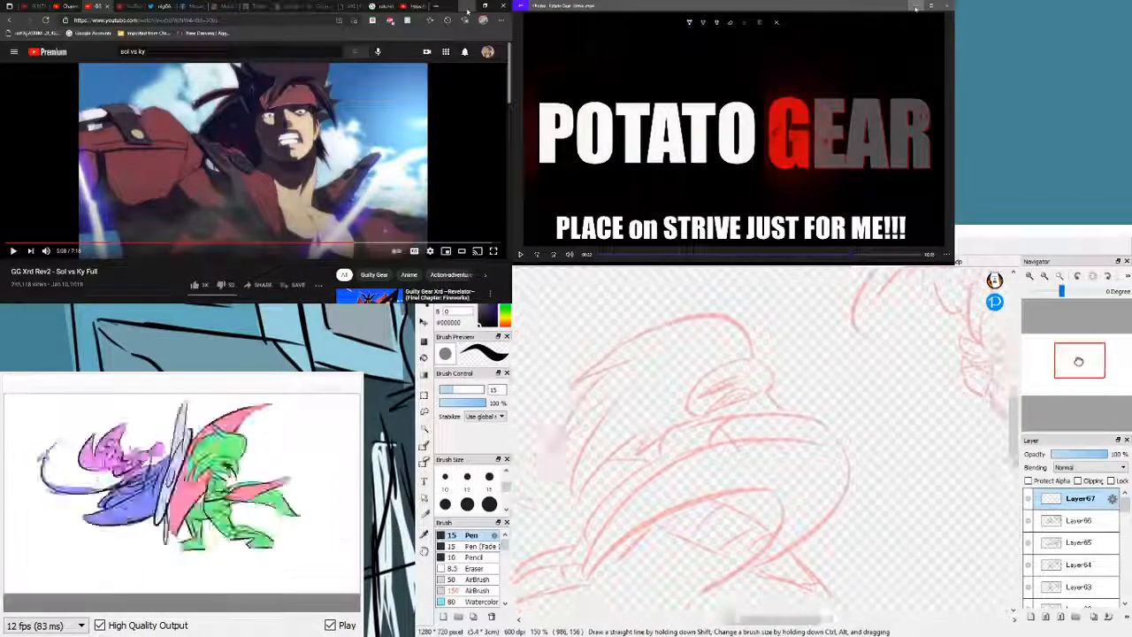
mouse_move(1078, 361)
left_mouse_down()
mouse_move(1072, 354)
mouse_move(1091, 356)
mouse_move(1059, 341)
left_mouse_up()
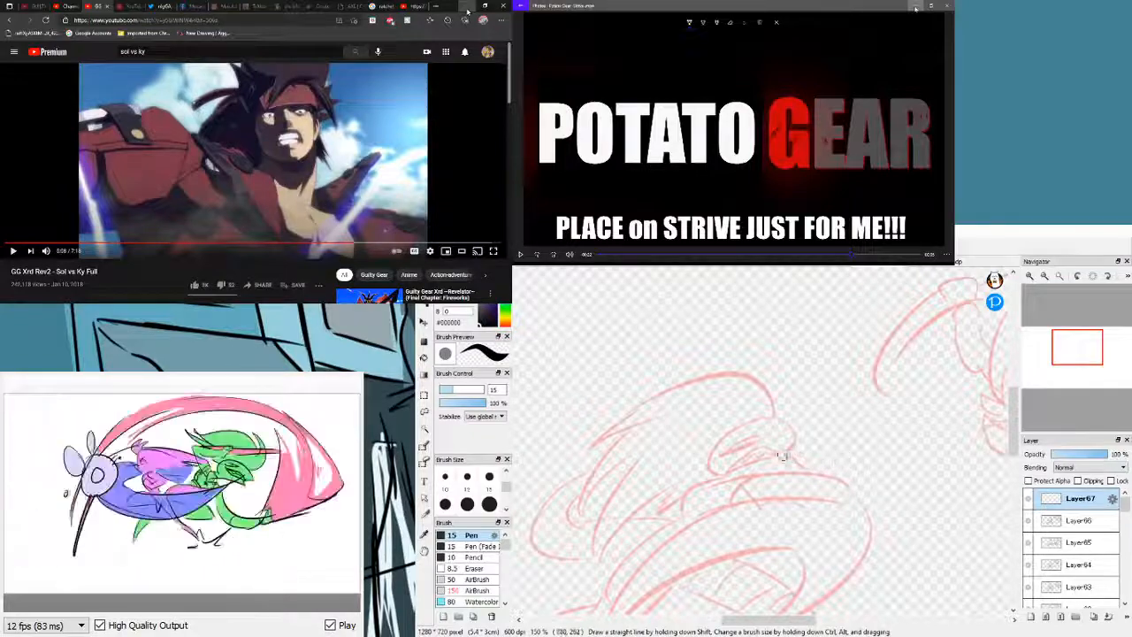
left_click_drag(1059, 354, 1089, 345)
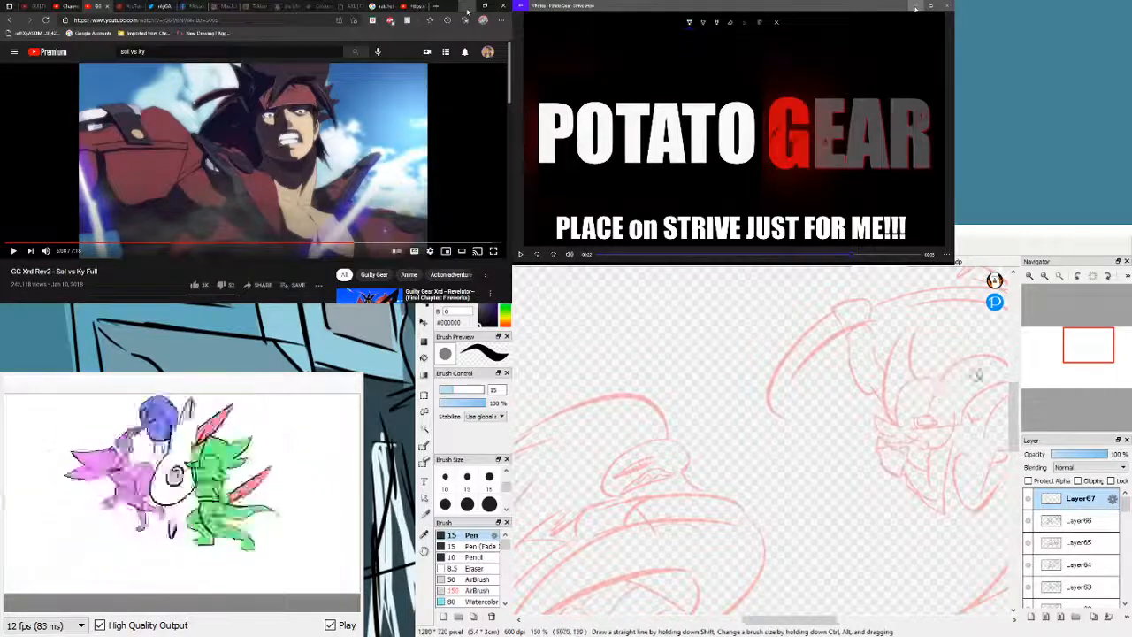
left_click_drag(1090, 346, 1101, 356)
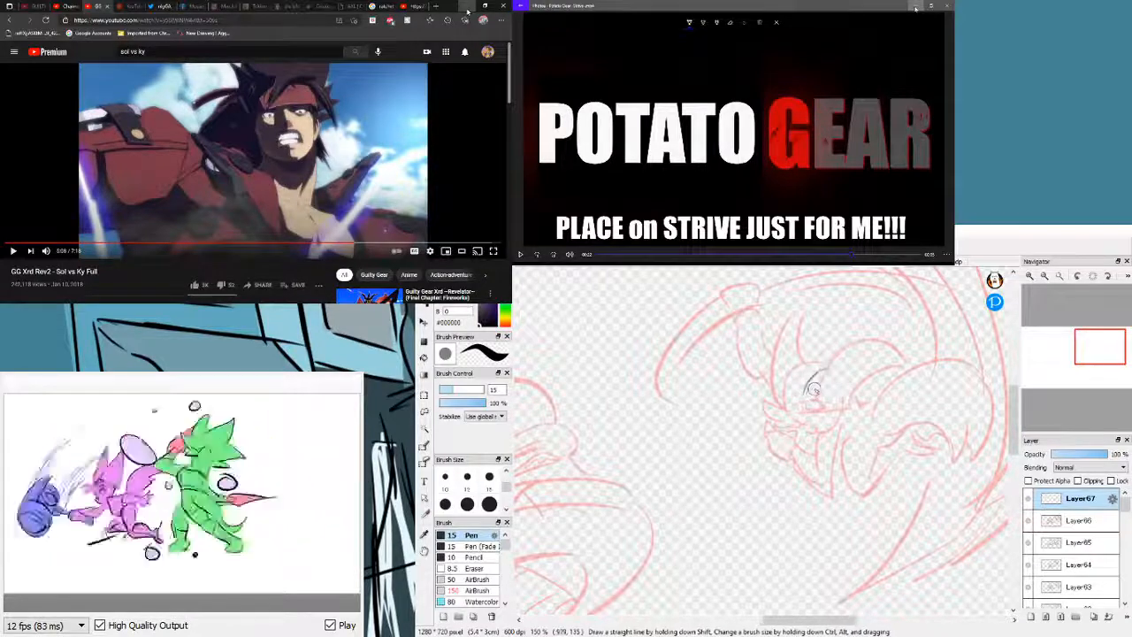
mouse_move(806, 390)
left_mouse_down()
mouse_move(827, 371)
mouse_move(814, 423)
left_mouse_up()
key("ctrl+z")
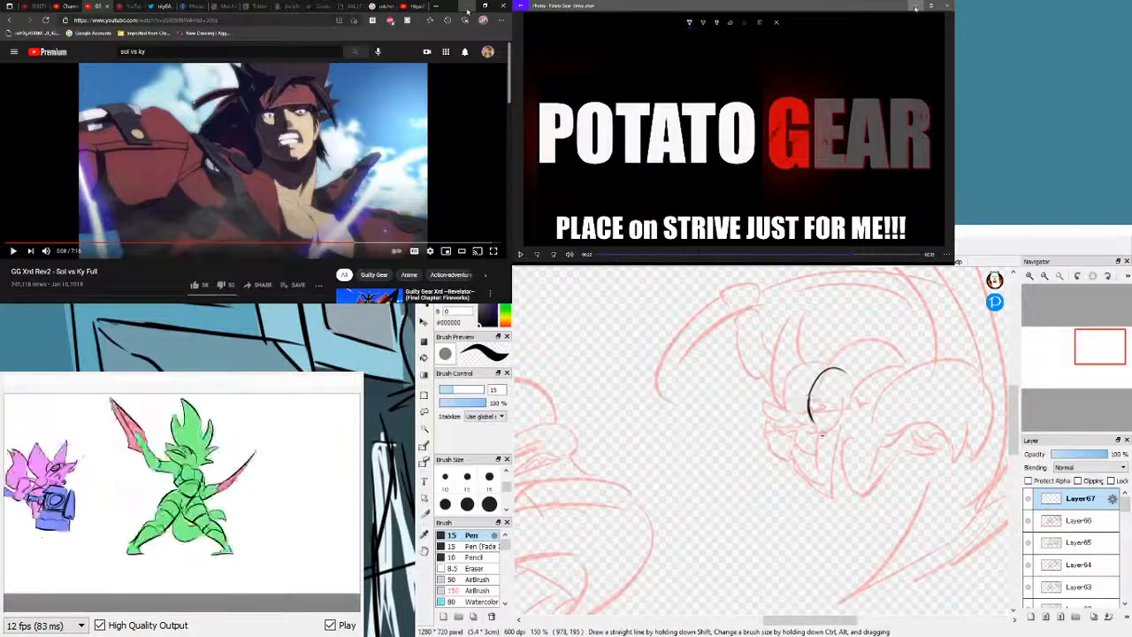
mouse_move(858, 372)
left_mouse_down()
mouse_move(864, 404)
mouse_move(823, 445)
left_mouse_up()
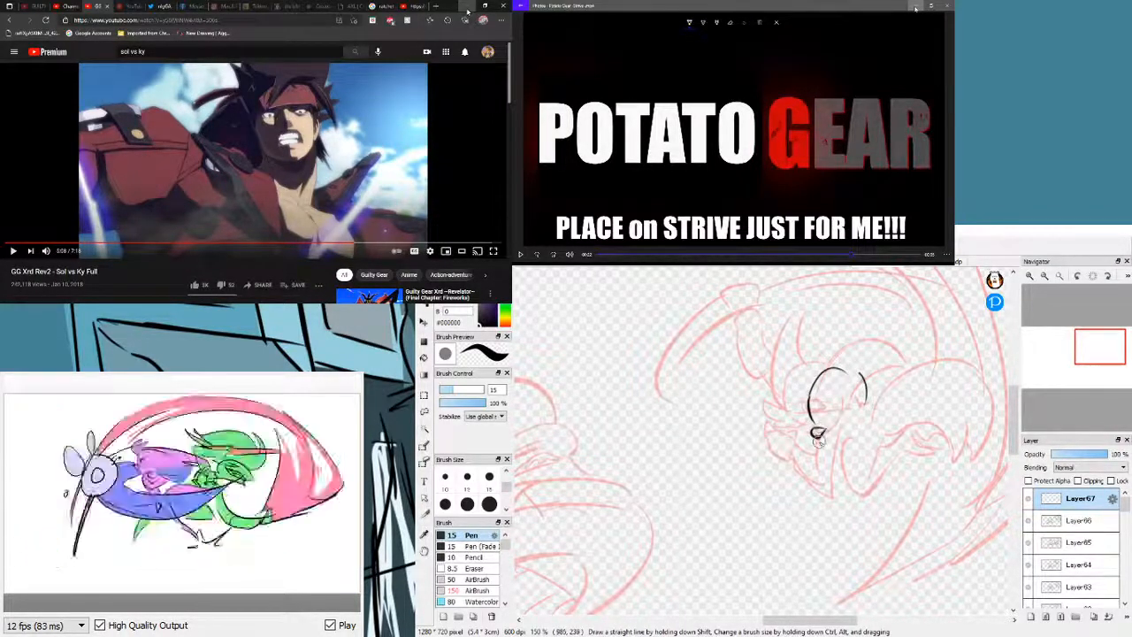
key("ctrl+z")
left_click_drag(813, 430, 836, 441)
key("ctrl+z")
key("ctrl+z")
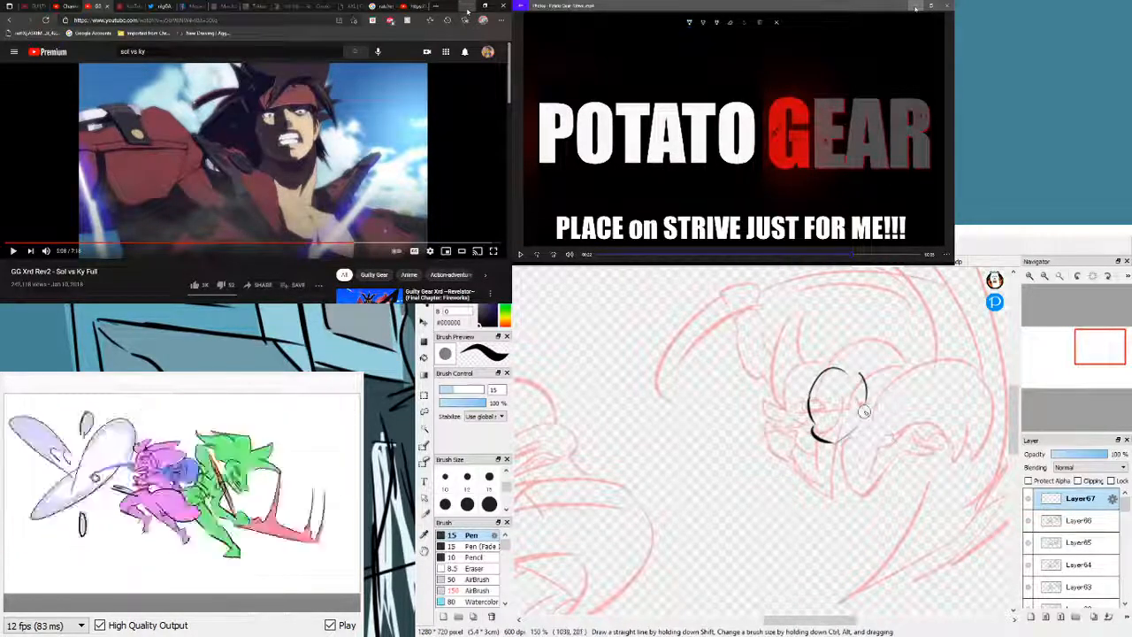
left_click_drag(865, 402, 926, 371)
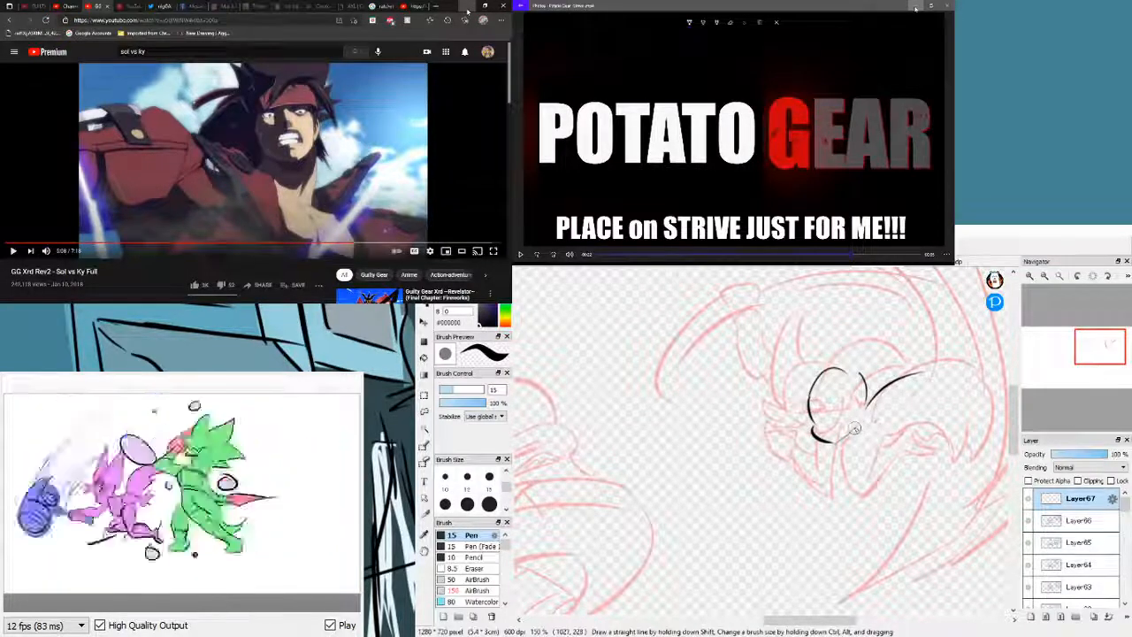
left_click_drag(812, 439, 903, 427)
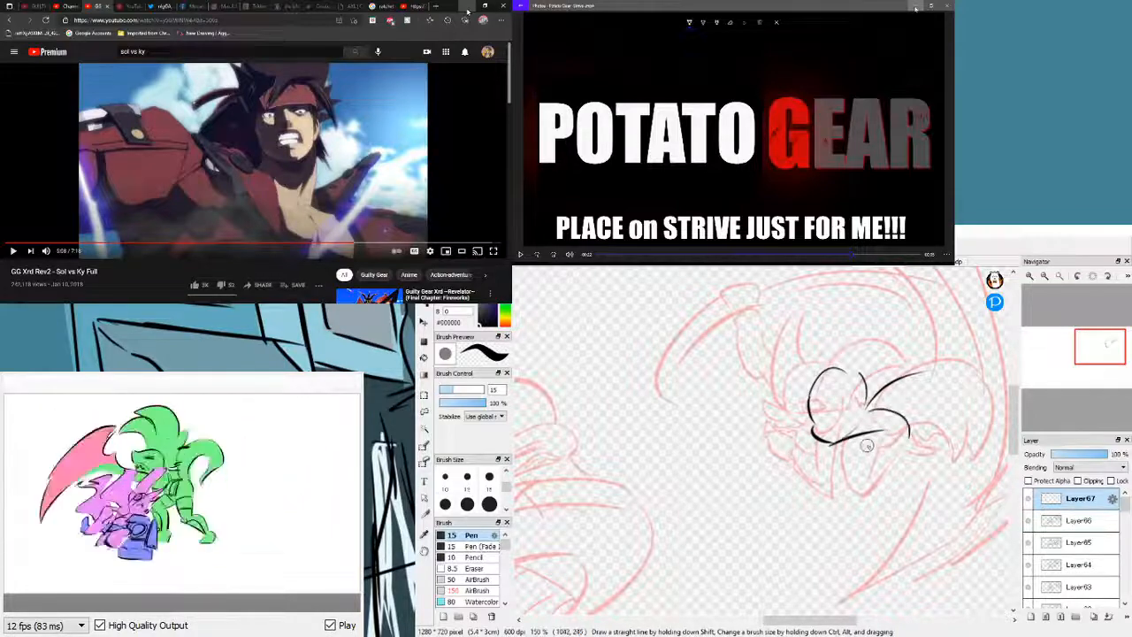
key("ctrl+z")
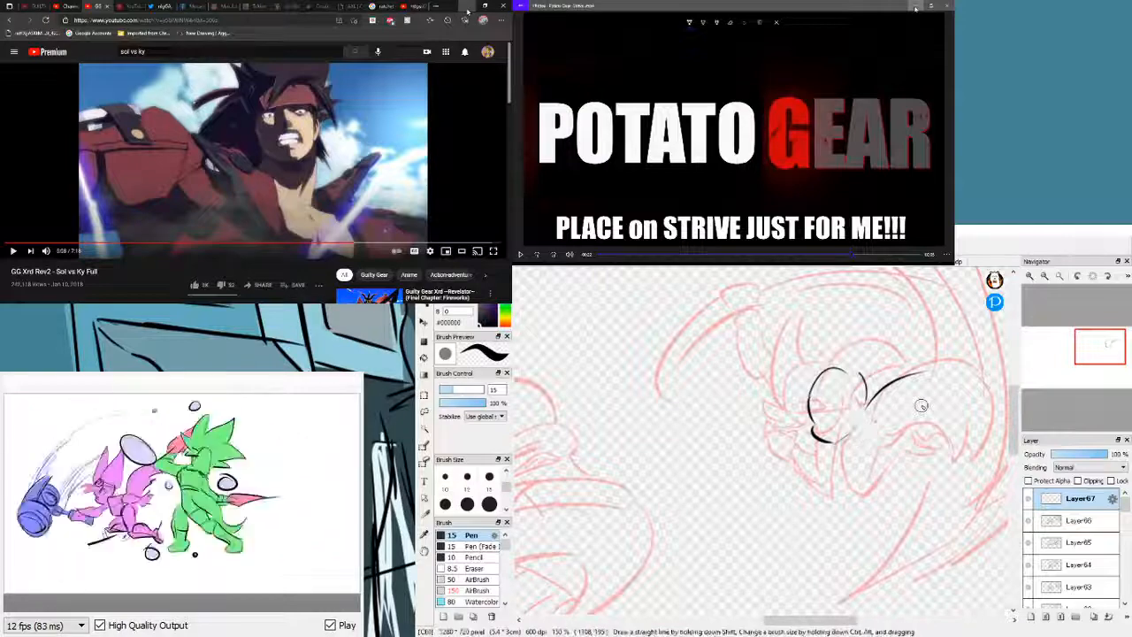
key("ctrl+z")
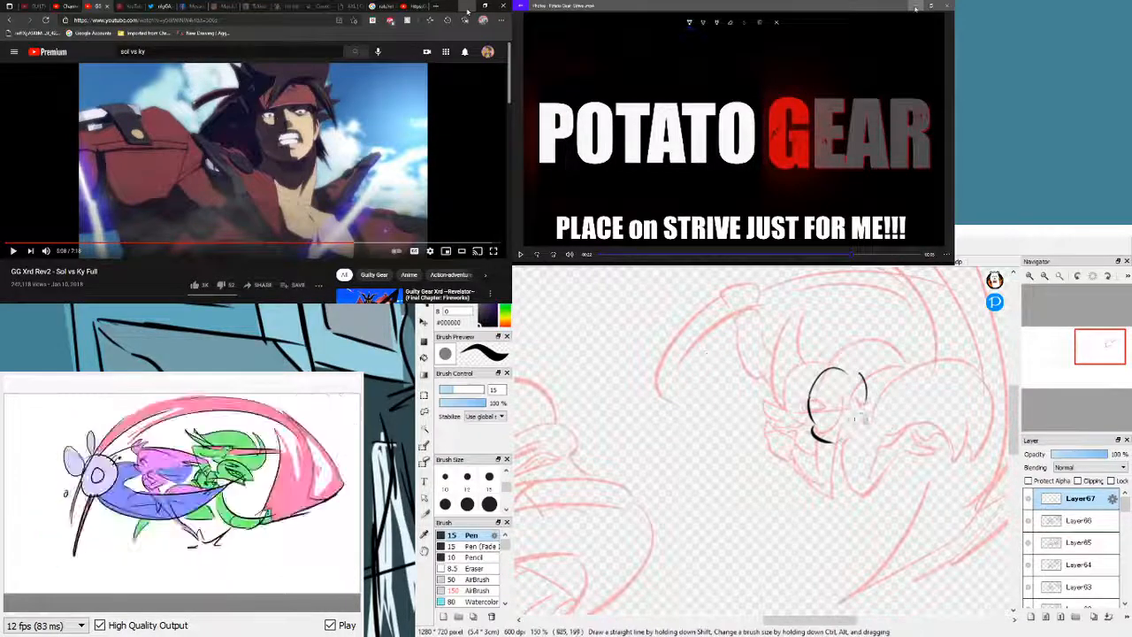
key("ctrl+z")
key("ctrl+z")
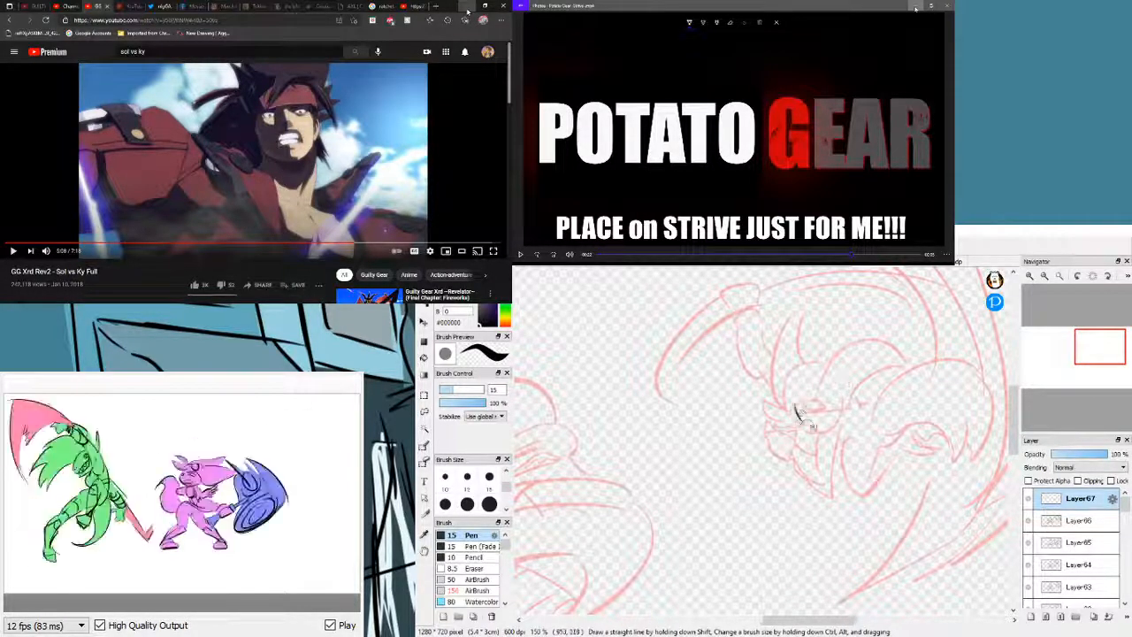
mouse_move(799, 421)
left_mouse_down()
mouse_move(816, 377)
mouse_move(855, 405)
left_mouse_up()
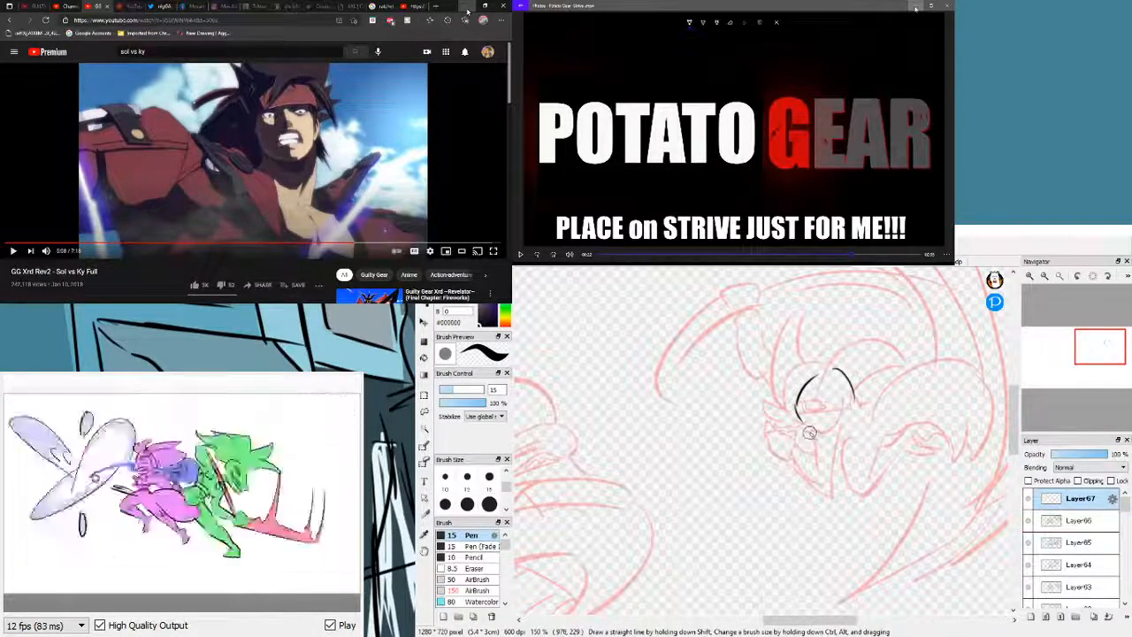
mouse_move(803, 431)
left_mouse_down()
mouse_move(830, 443)
mouse_move(853, 406)
mouse_move(831, 442)
left_mouse_up()
key("ctrl+z")
key("ctrl+z")
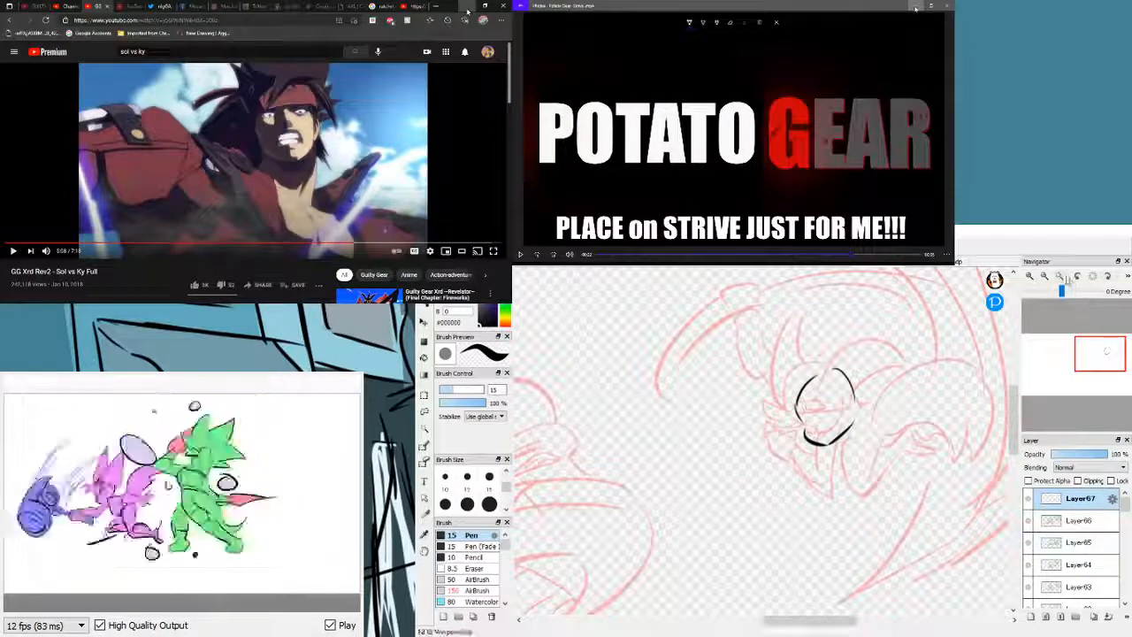
key("ctrl+z")
key("ctrl+z")
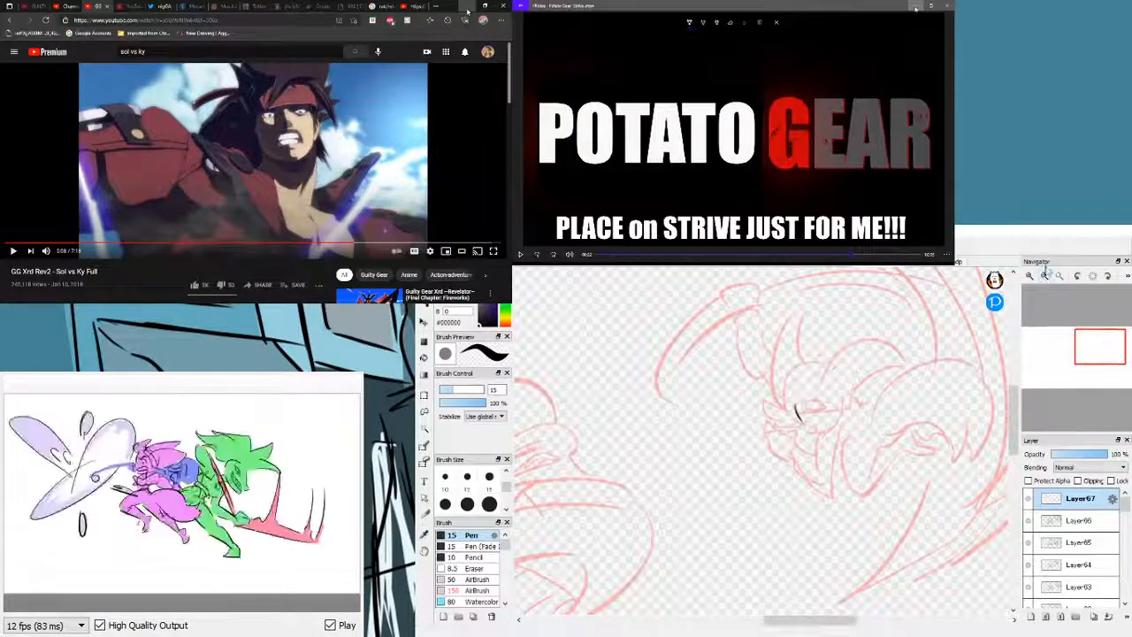
- Sketch the airborne figure's round head, shoulders, torso and trailing legs over its onion-skin pose
scroll(1088, 349, "down", 2)
mouse_move(1088, 350)
left_mouse_down()
mouse_move(1080, 361)
mouse_move(1088, 355)
left_mouse_up()
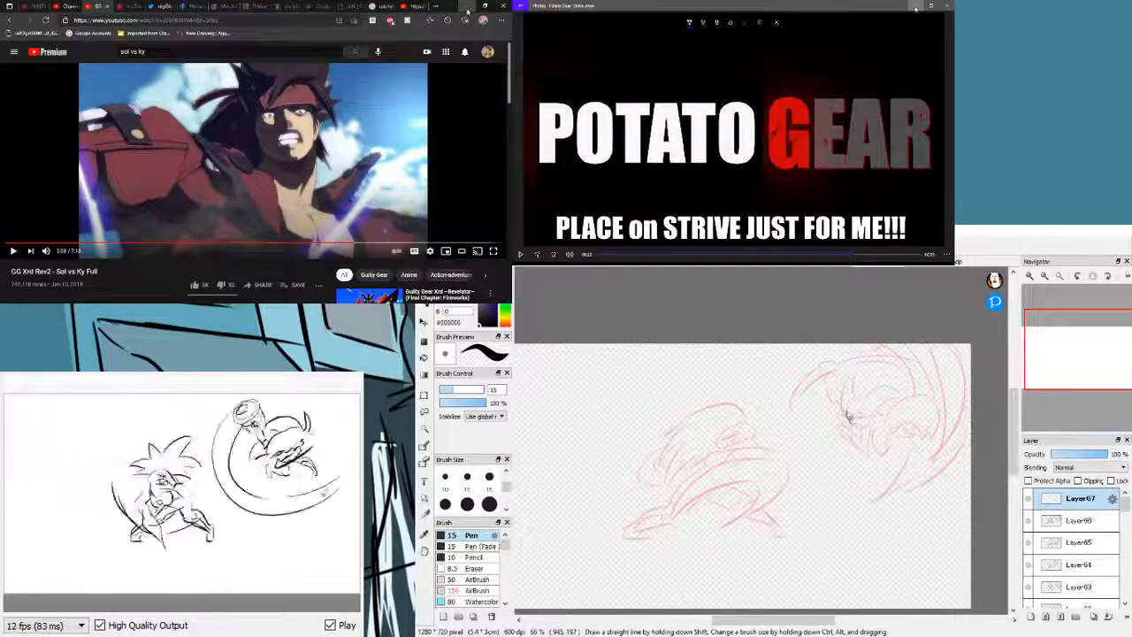
mouse_move(868, 404)
left_mouse_down()
mouse_move(849, 407)
mouse_move(874, 421)
left_mouse_up()
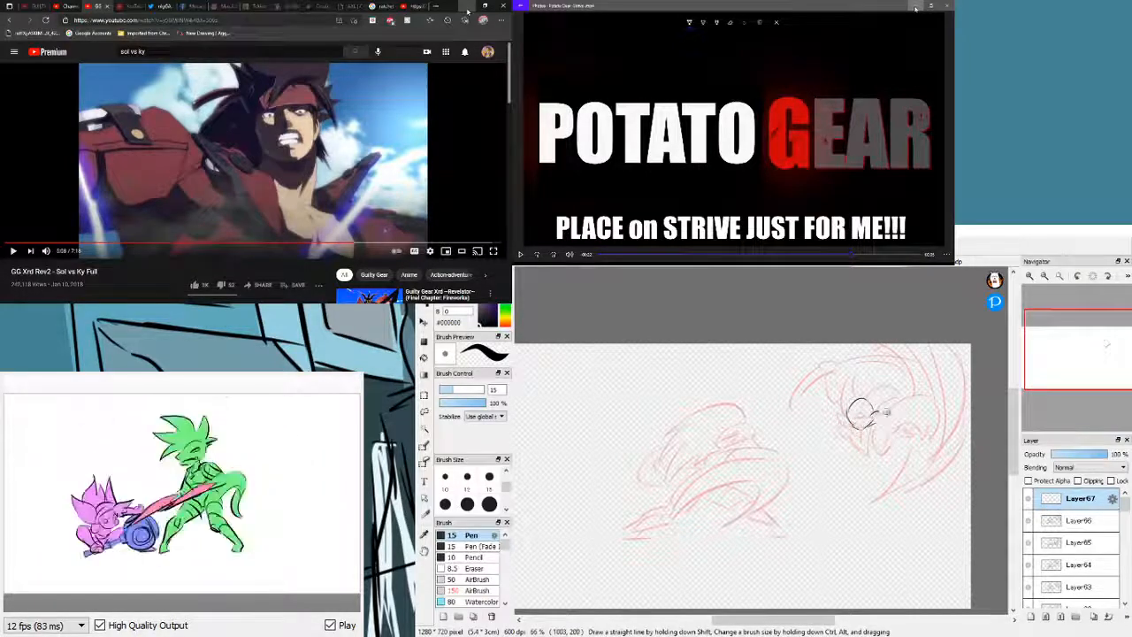
left_click_drag(873, 425, 898, 432)
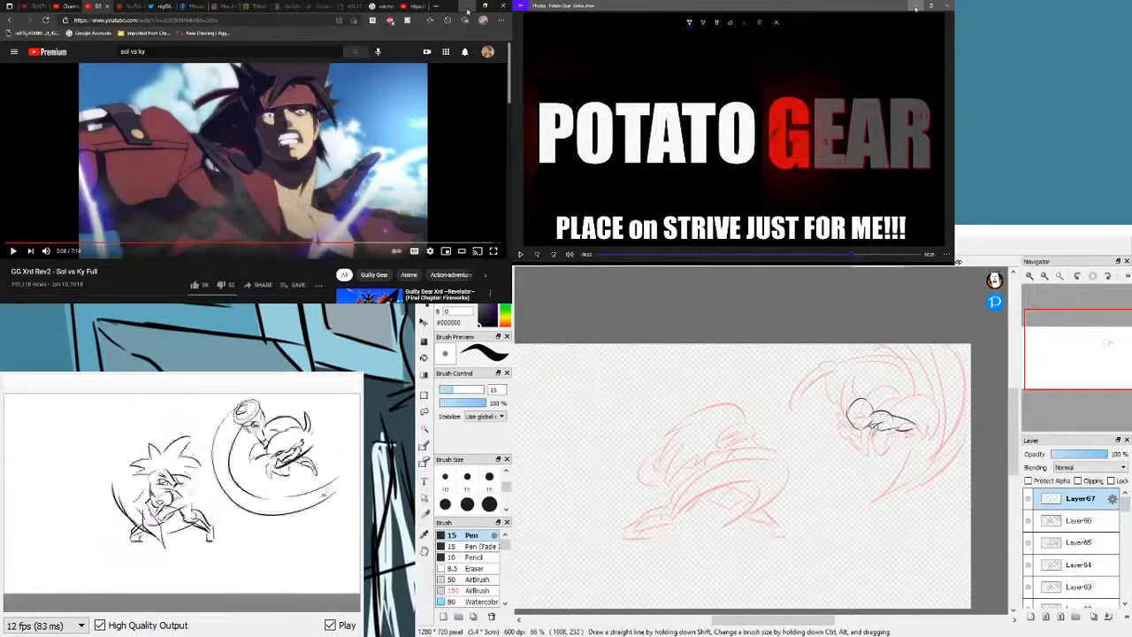
left_click_drag(874, 430, 860, 471)
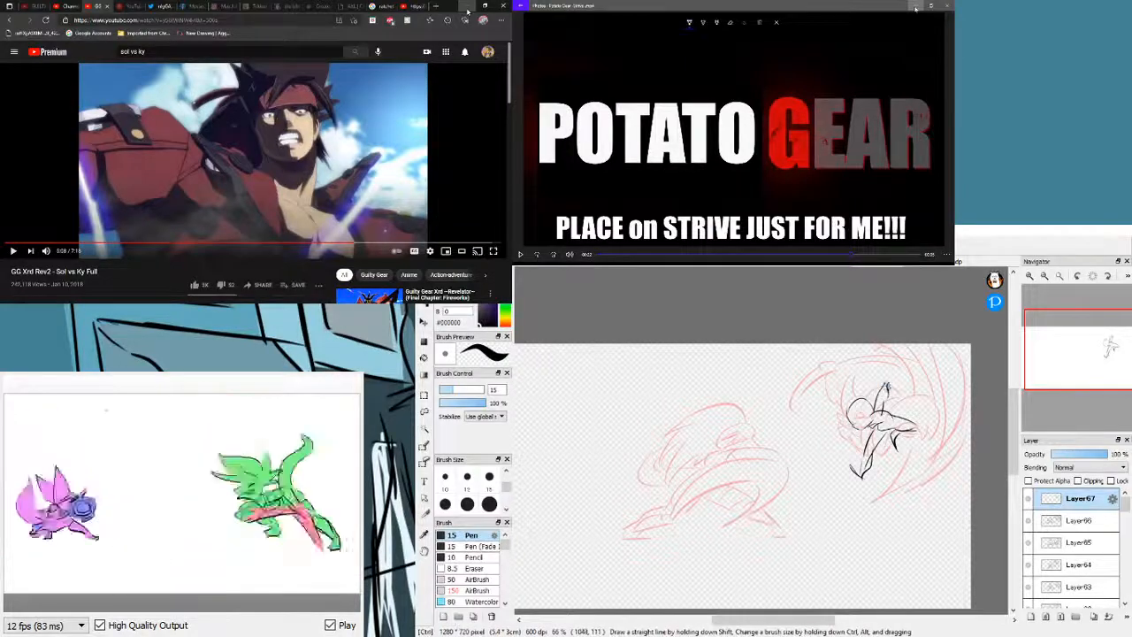
- Erase and redraw the end of the airborne figure's raised arm, giving it an open hand with fingers
key("e")
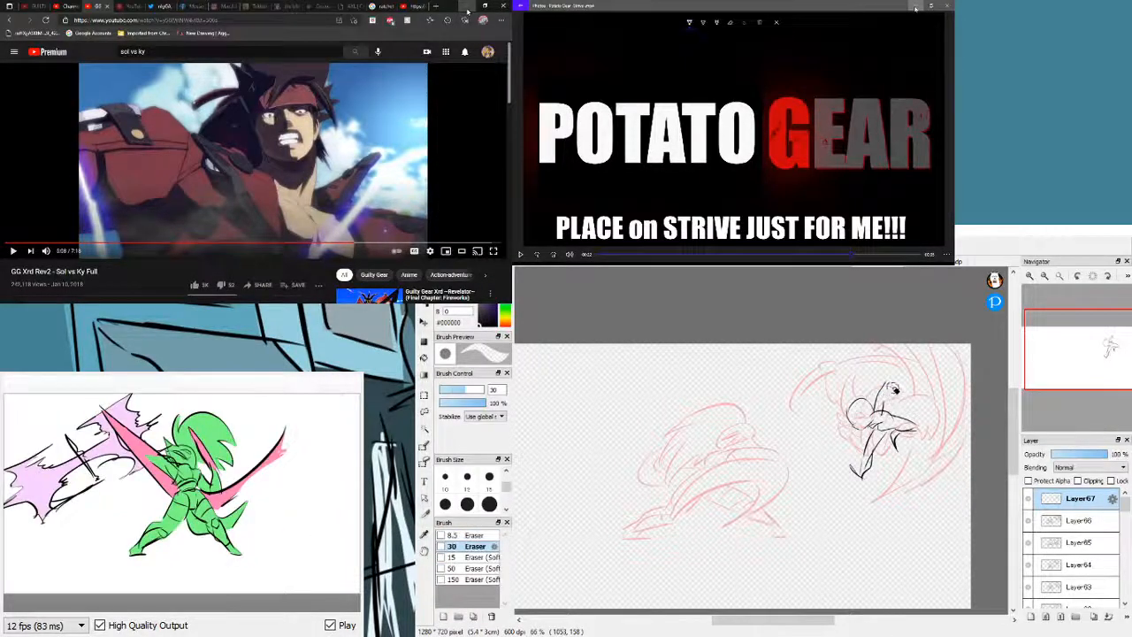
left_click(1030, 276)
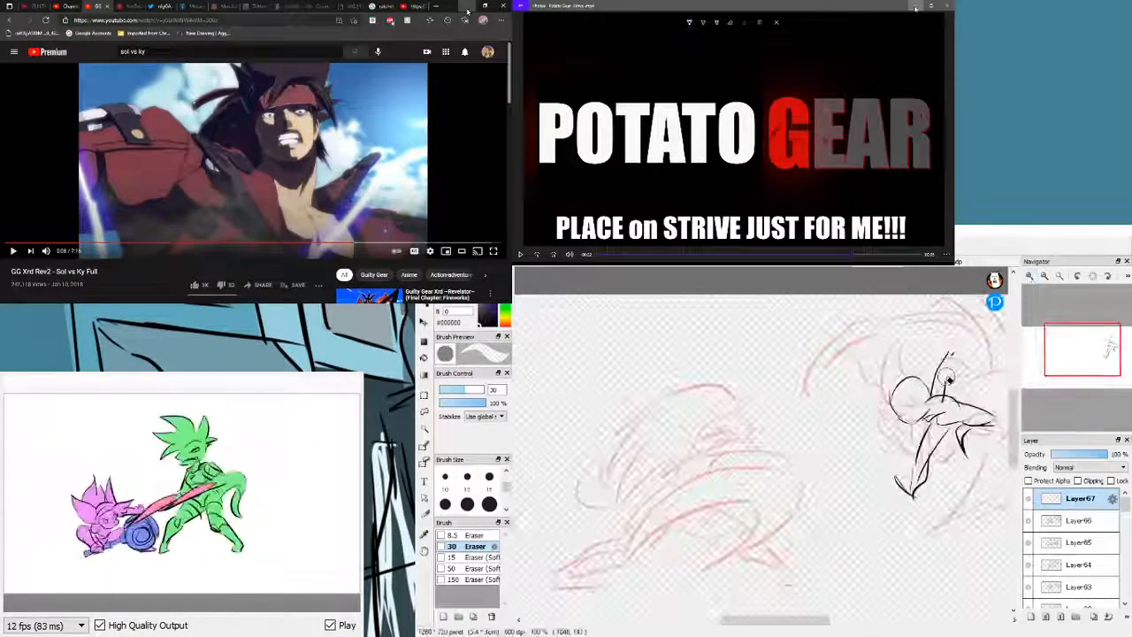
key("b")
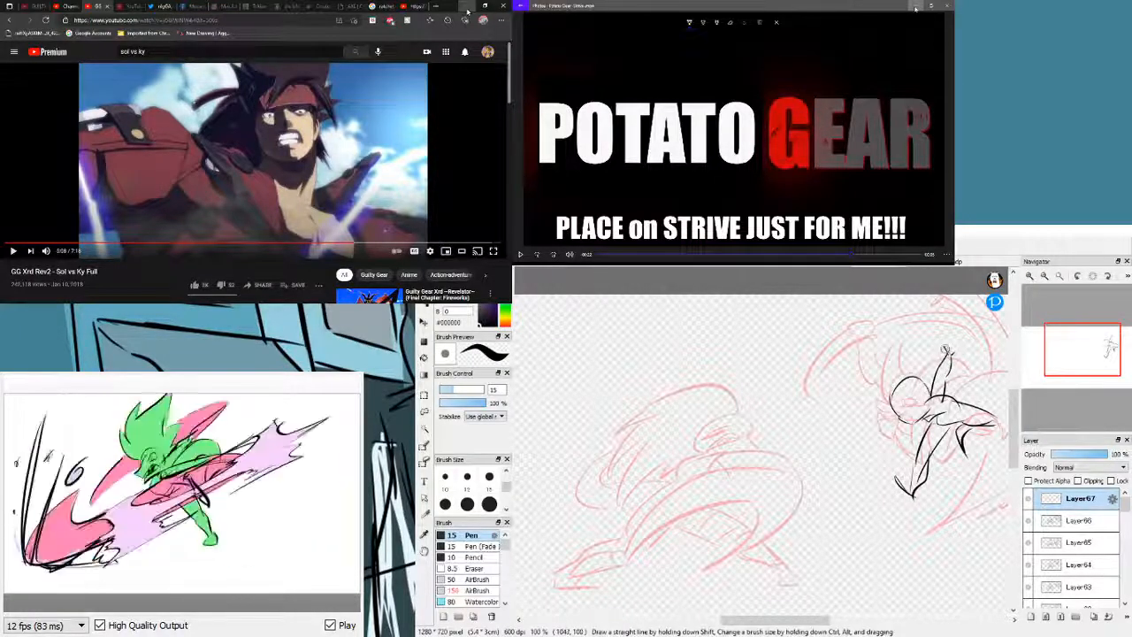
key("e")
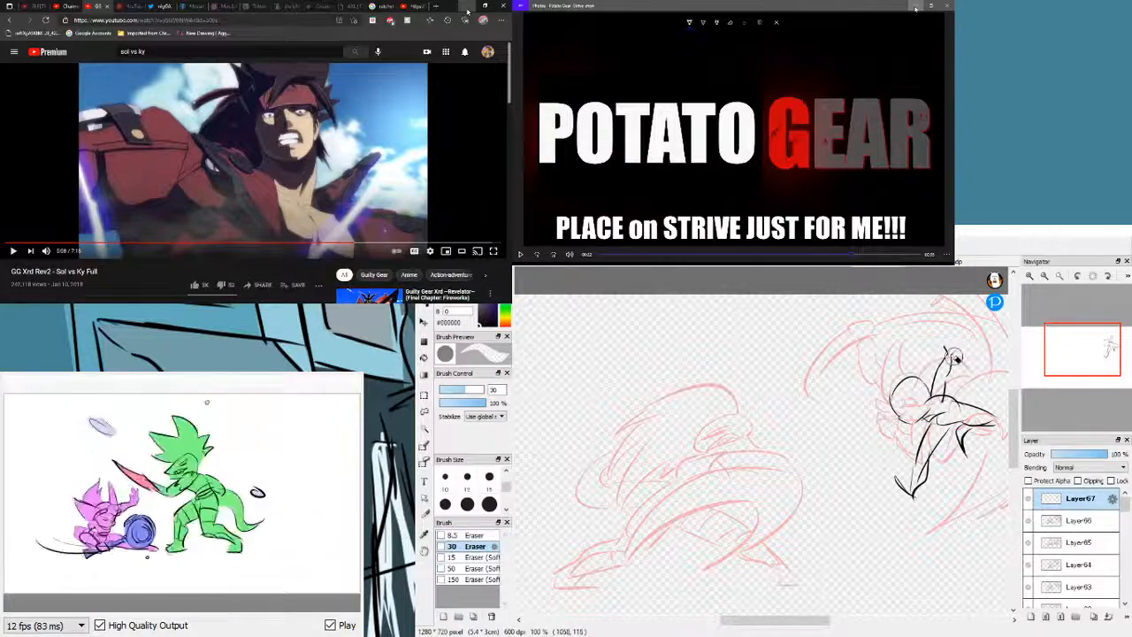
key("b")
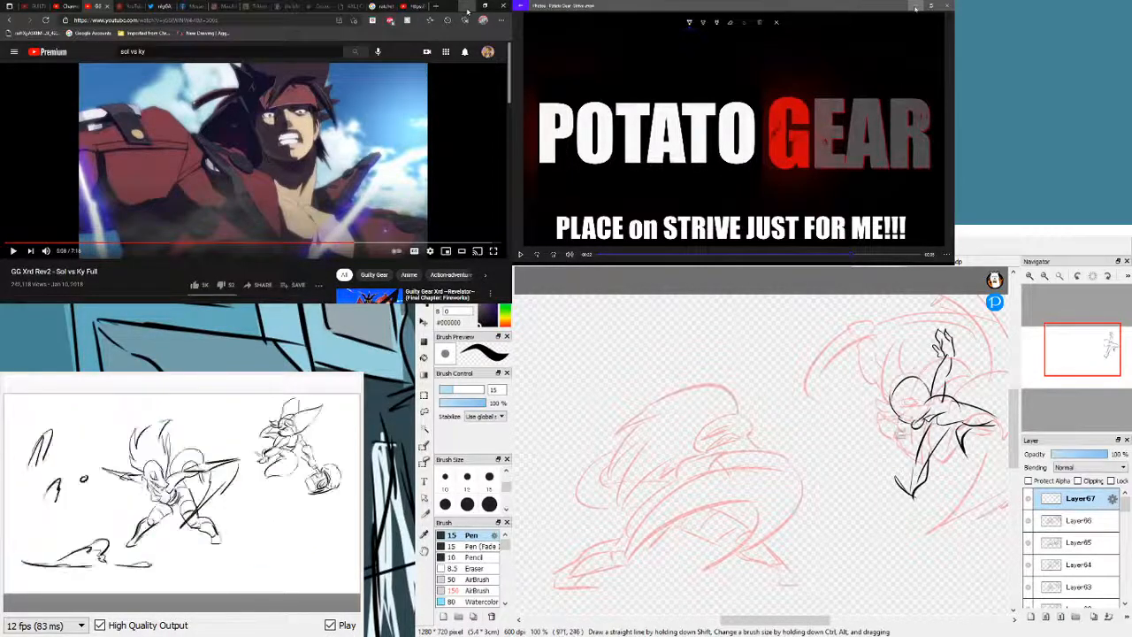
- Draw the airborne figure's lowered arm reaching forward from the shoulder and ending in a gripping hand, undoing the first attempts
mouse_move(898, 434)
left_mouse_down()
mouse_move(869, 465)
mouse_move(880, 462)
left_mouse_up()
key("ctrl+z")
key("ctrl+z")
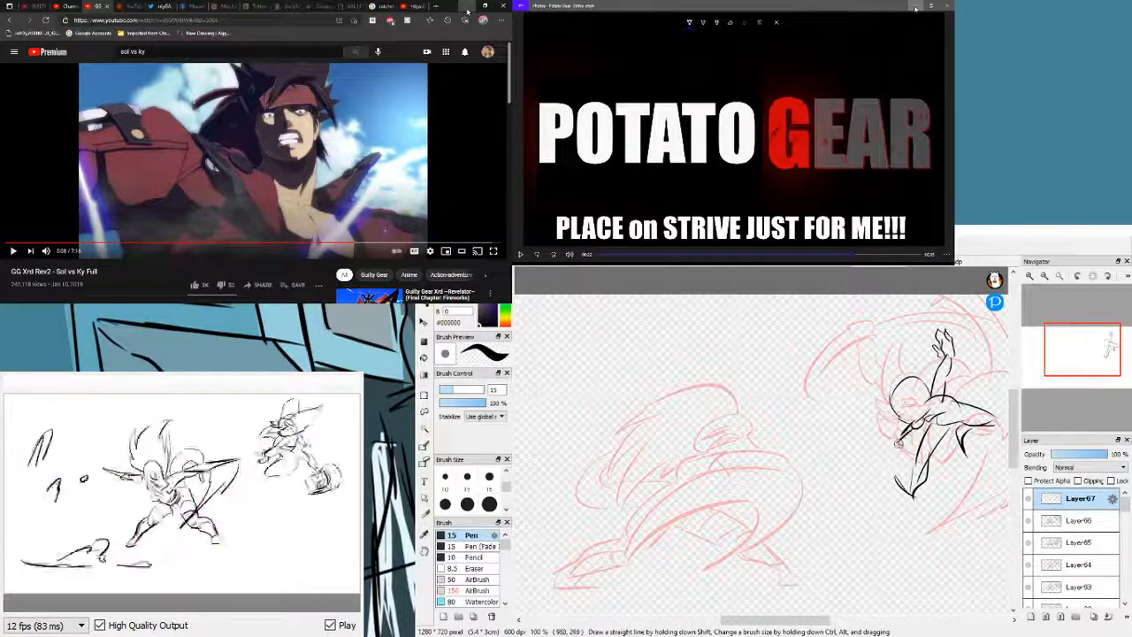
key("ctrl+z")
left_click_drag(903, 435, 888, 461)
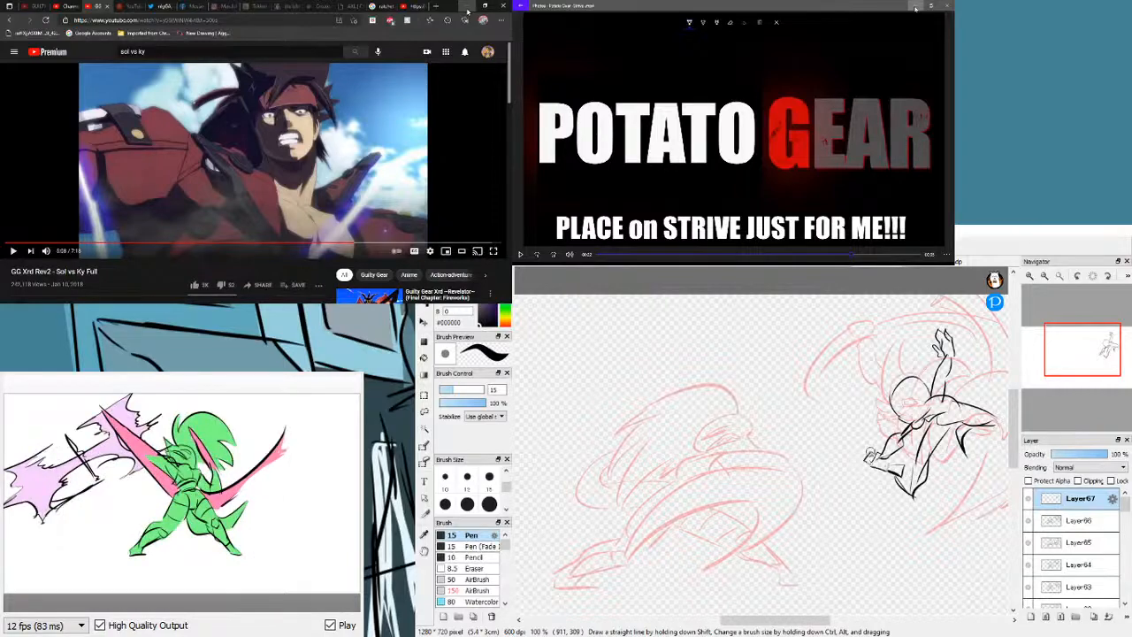
- Draw the airborne figure's oversized hammer swinging out from the gripping hand, with long parallel sides, a flat end and a curved sweep line
left_click_drag(865, 457, 815, 419)
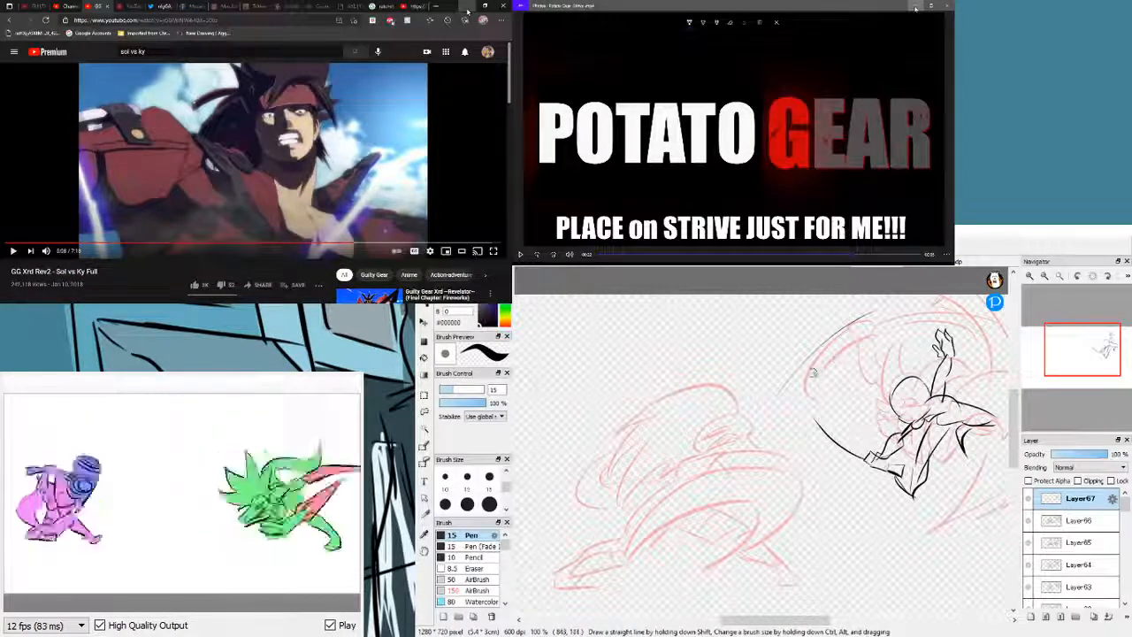
left_click_drag(793, 403, 885, 314)
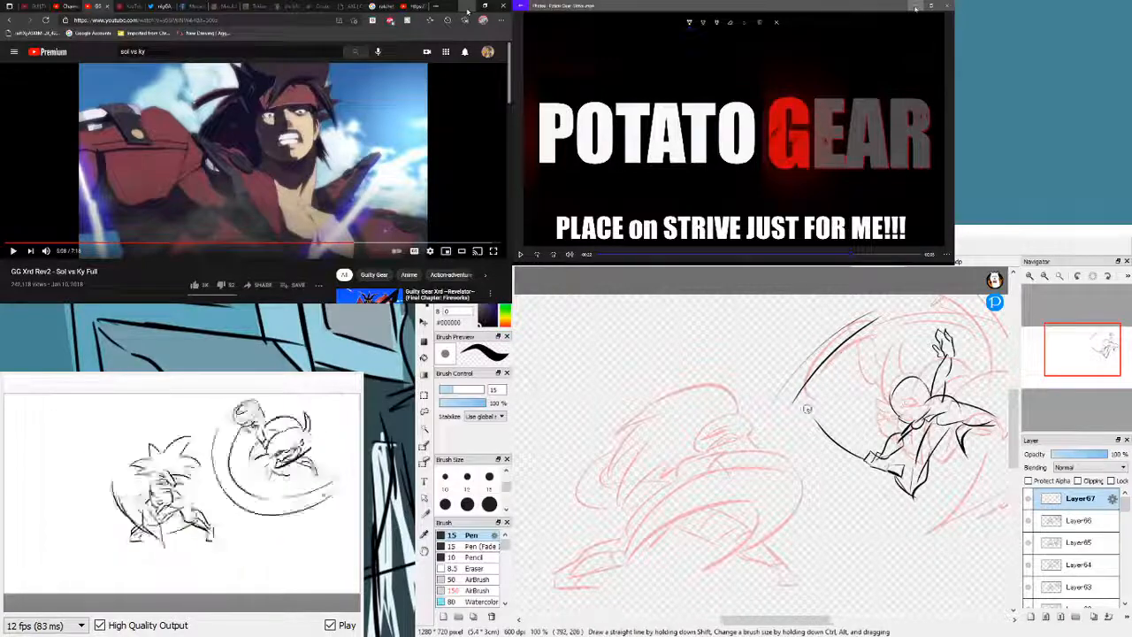
left_click_drag(741, 410, 792, 391)
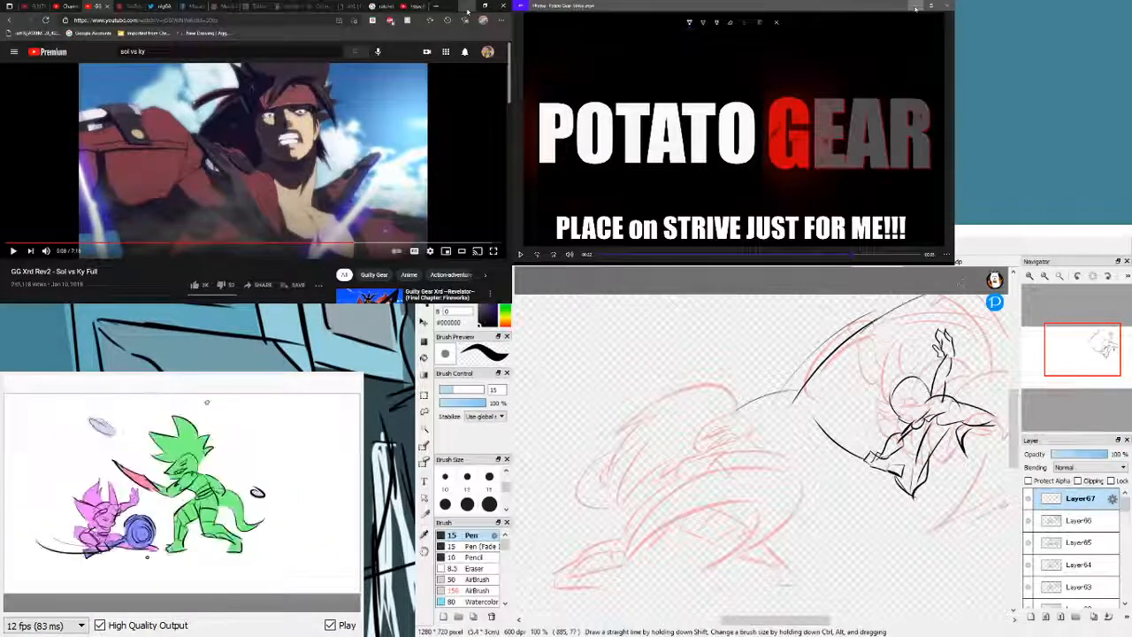
mouse_move(845, 390)
left_mouse_down()
mouse_move(944, 297)
mouse_move(828, 424)
left_mouse_up()
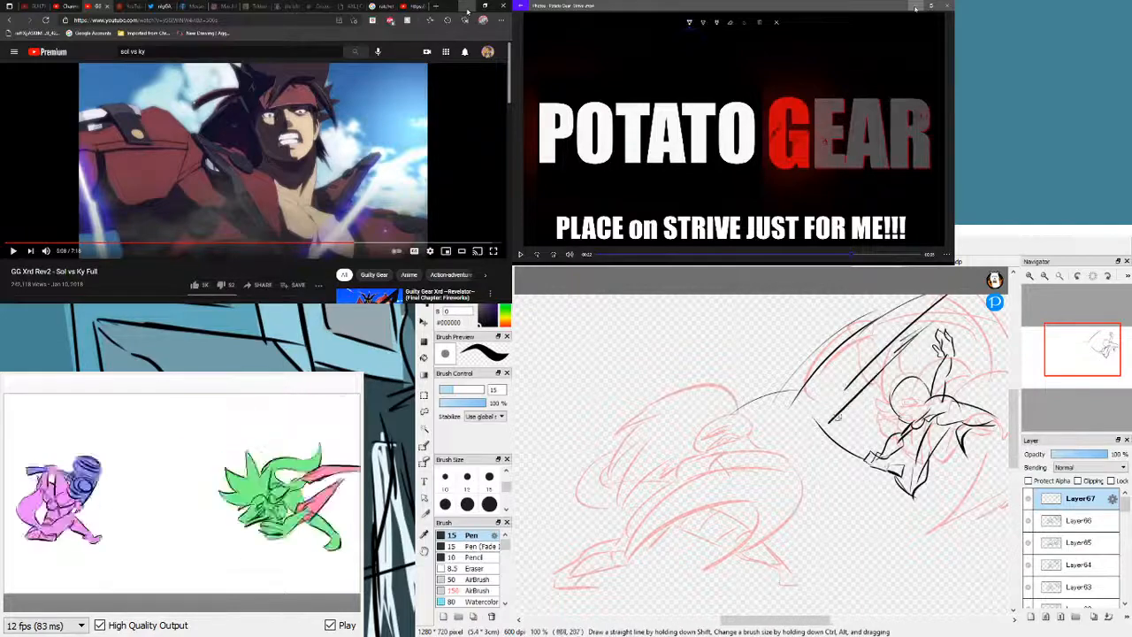
left_click_drag(889, 361, 835, 425)
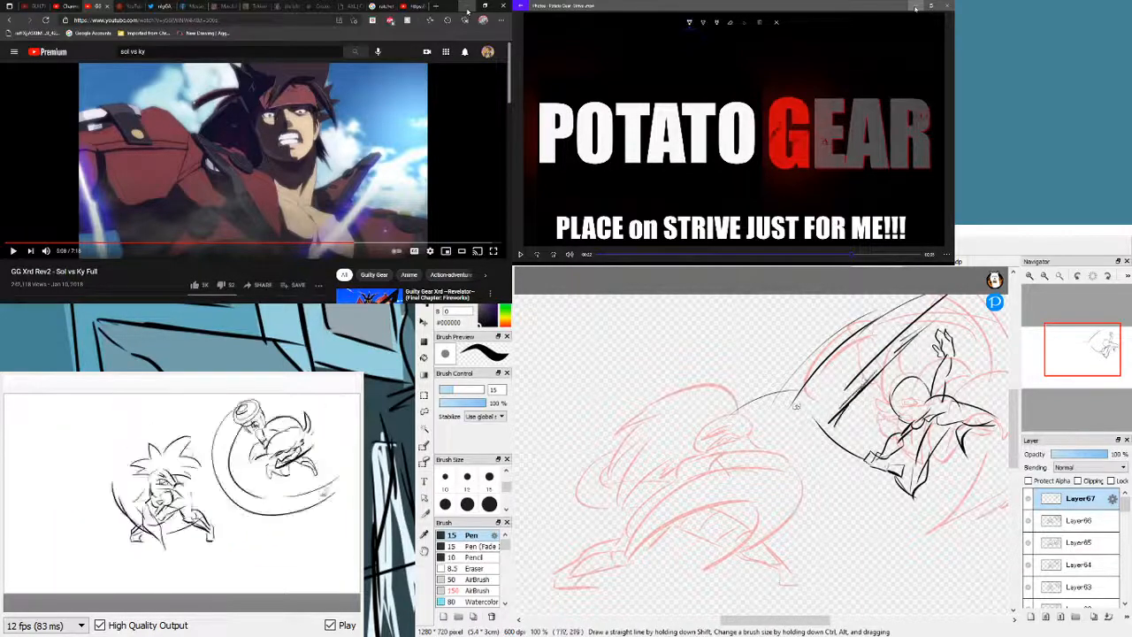
left_click_drag(779, 398, 836, 440)
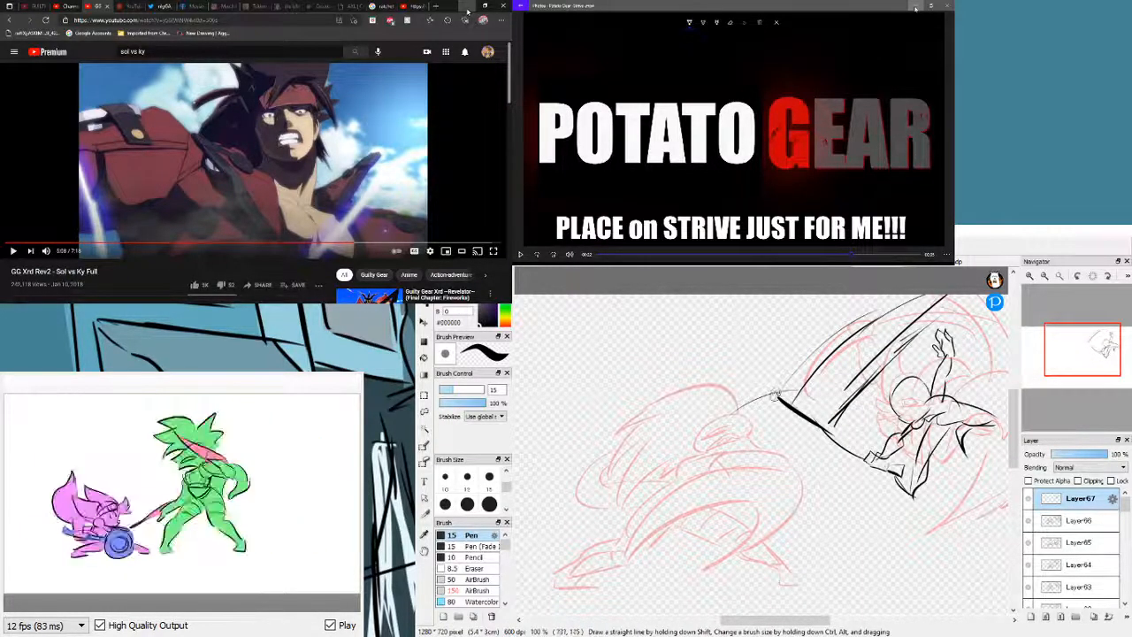
mouse_move(778, 396)
left_mouse_down()
mouse_move(788, 379)
mouse_move(816, 377)
left_mouse_up()
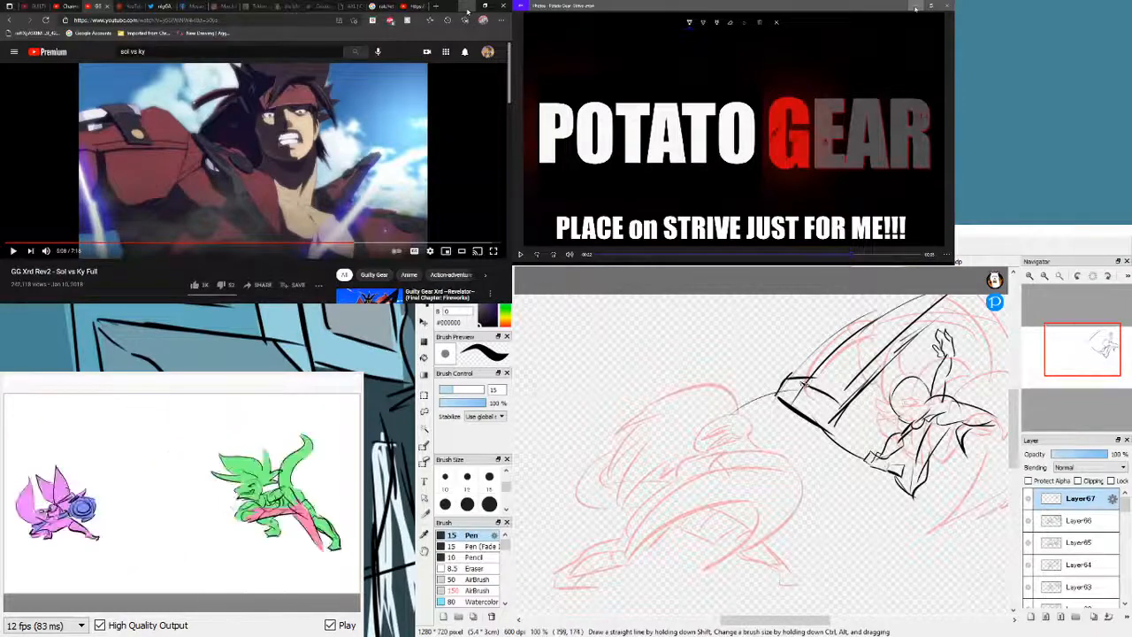
left_click_drag(812, 380, 851, 416)
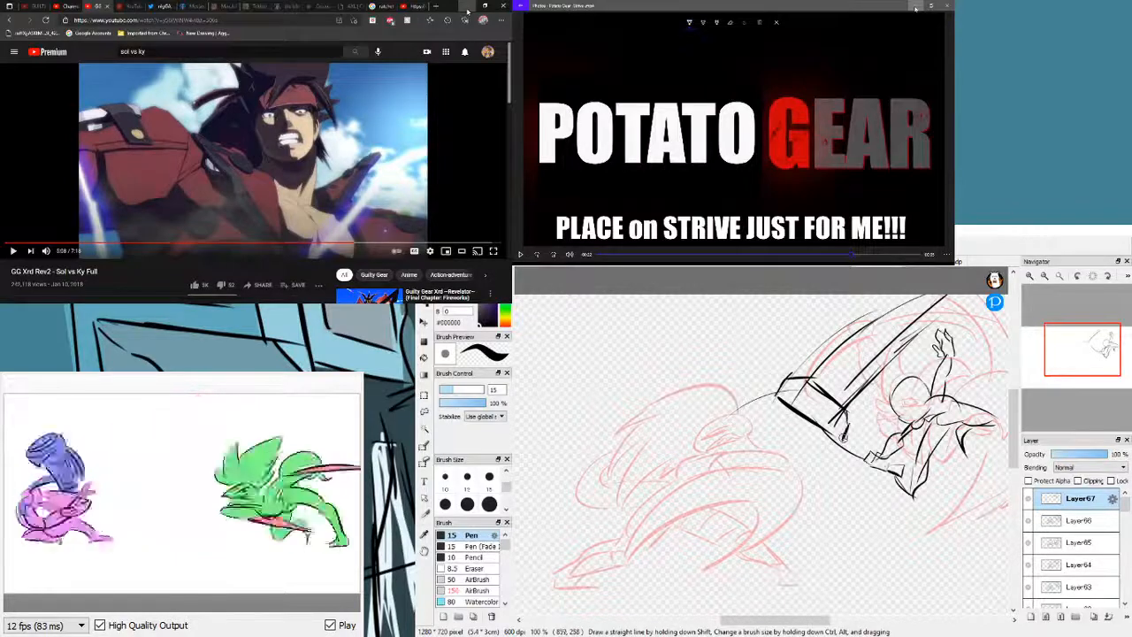
- Add an oval and cross lines inside the hammer and strengthen its upper side outline, undoing stray strokes
mouse_move(847, 356)
left_mouse_down()
mouse_move(857, 362)
mouse_move(890, 302)
left_mouse_up()
key("ctrl+z")
key("ctrl+z")
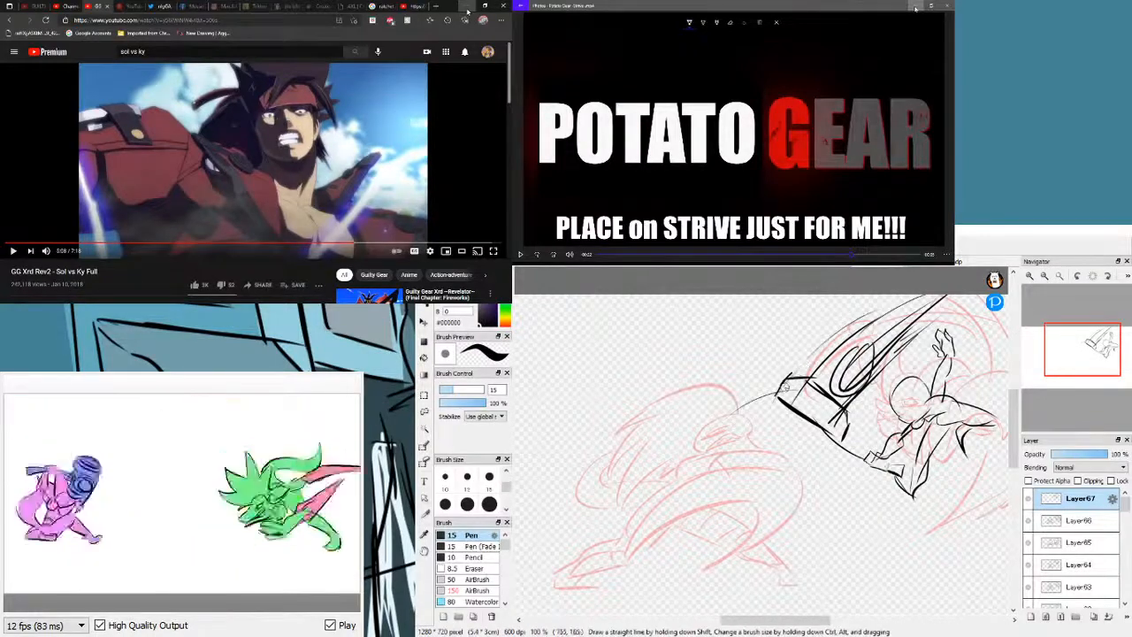
left_click_drag(780, 392, 883, 295)
mouse_move(807, 384)
left_mouse_down()
mouse_move(895, 308)
mouse_move(869, 333)
mouse_move(886, 352)
left_mouse_up()
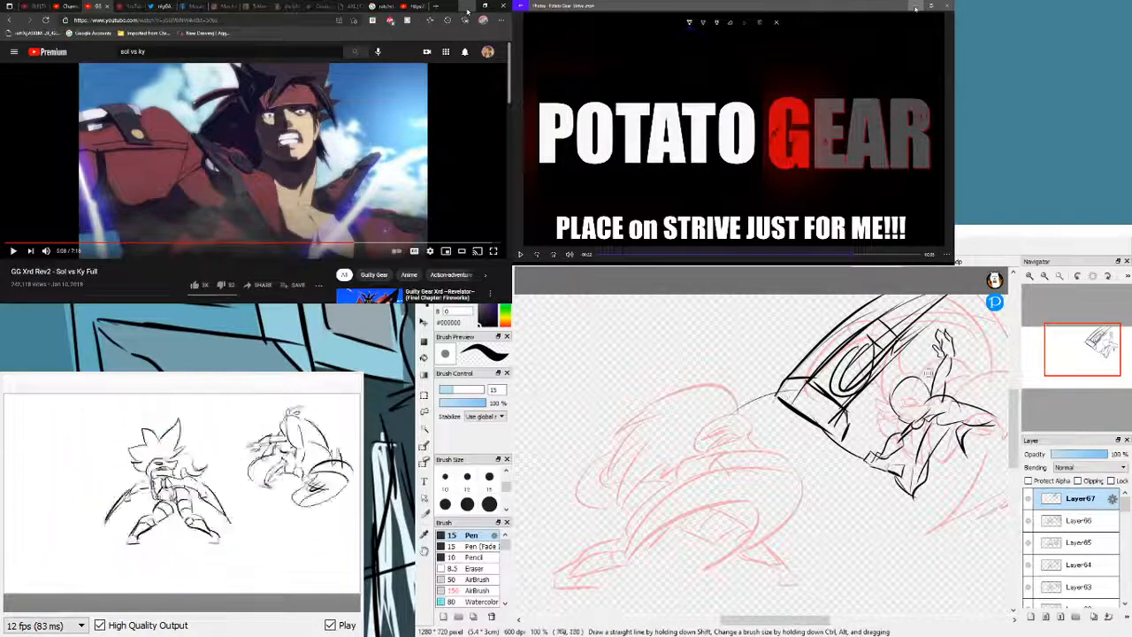
- Touch up the airborne figure's raised hand and draw pointed ears on its round head
left_click_drag(1083, 349, 1089, 352)
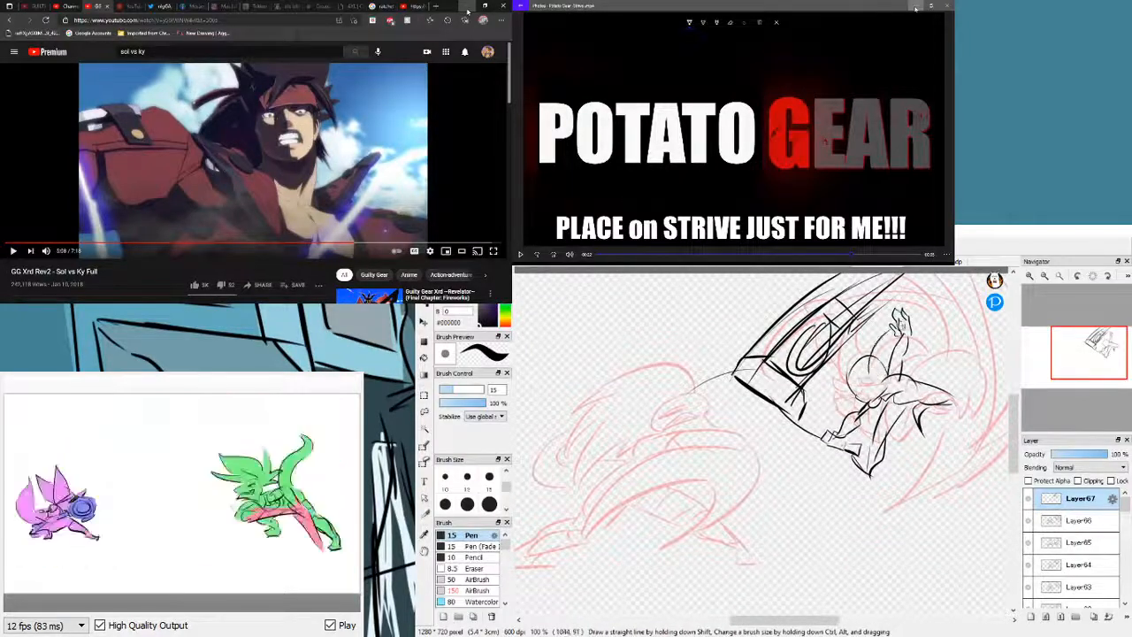
left_click_drag(870, 363, 892, 312)
left_click_drag(895, 331, 890, 349)
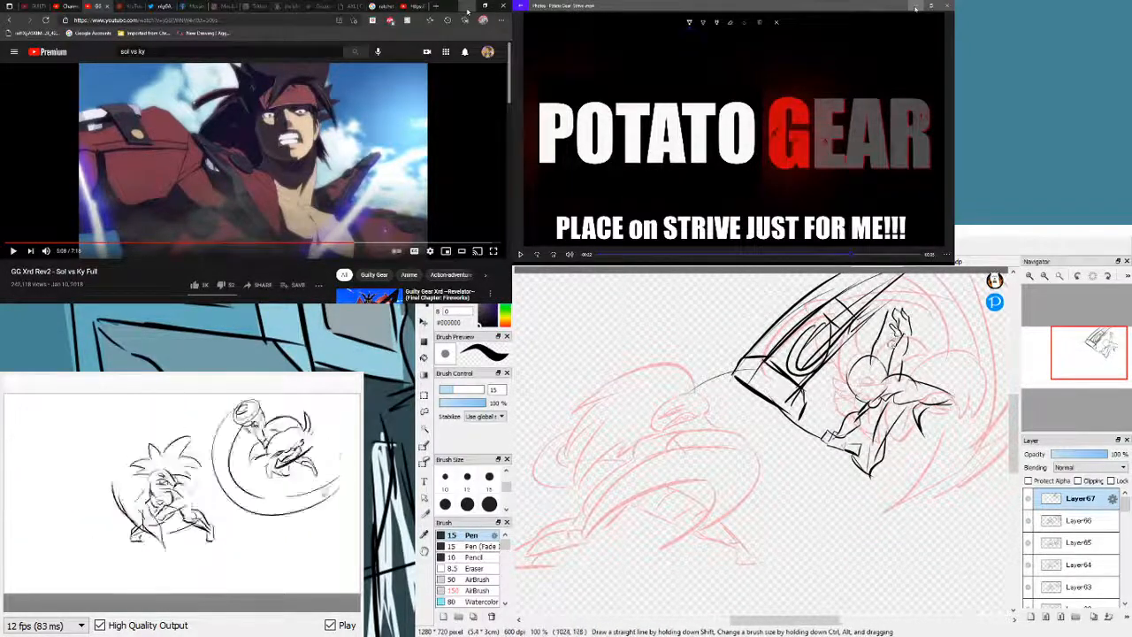
mouse_move(845, 379)
left_mouse_down()
mouse_move(859, 336)
mouse_move(867, 367)
left_mouse_up()
key("ctrl+z")
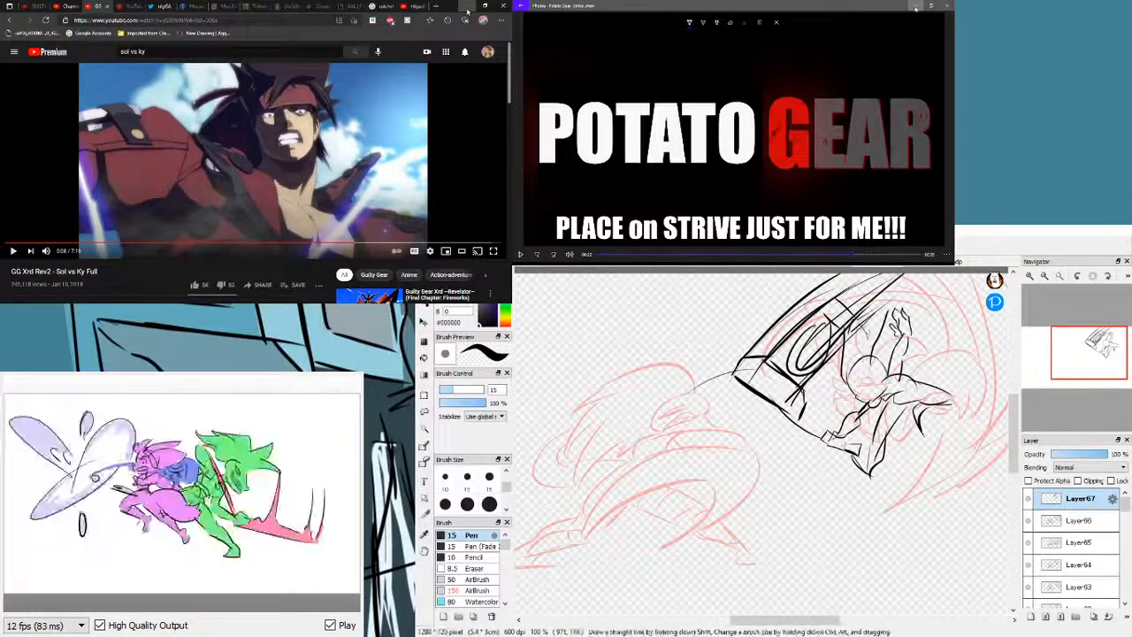
left_click_drag(866, 328, 863, 366)
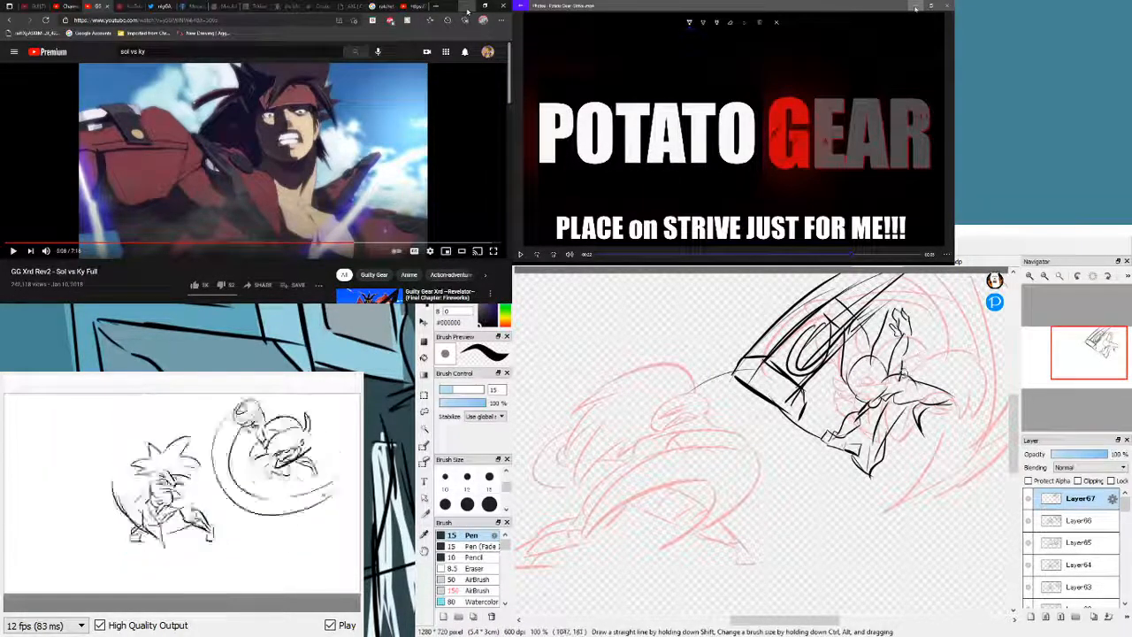
- Erase the airborne figure's open raised hand, redraw it as a bent closed hand, and add a curved pointed tail behind it
key("e")
mouse_move(890, 372)
left_mouse_down()
mouse_move(905, 309)
mouse_move(921, 362)
mouse_move(898, 384)
mouse_move(885, 332)
mouse_move(896, 310)
mouse_move(902, 357)
left_mouse_up()
key("p")
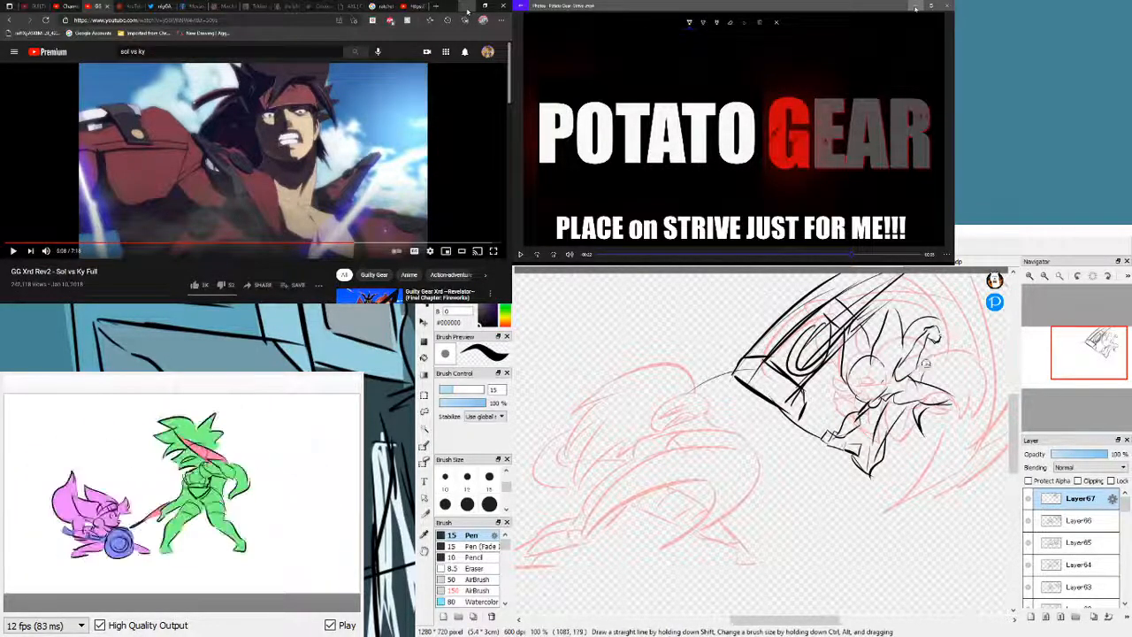
mouse_move(930, 352)
left_mouse_down()
mouse_move(961, 322)
mouse_move(950, 319)
mouse_move(961, 312)
mouse_move(954, 340)
left_mouse_up()
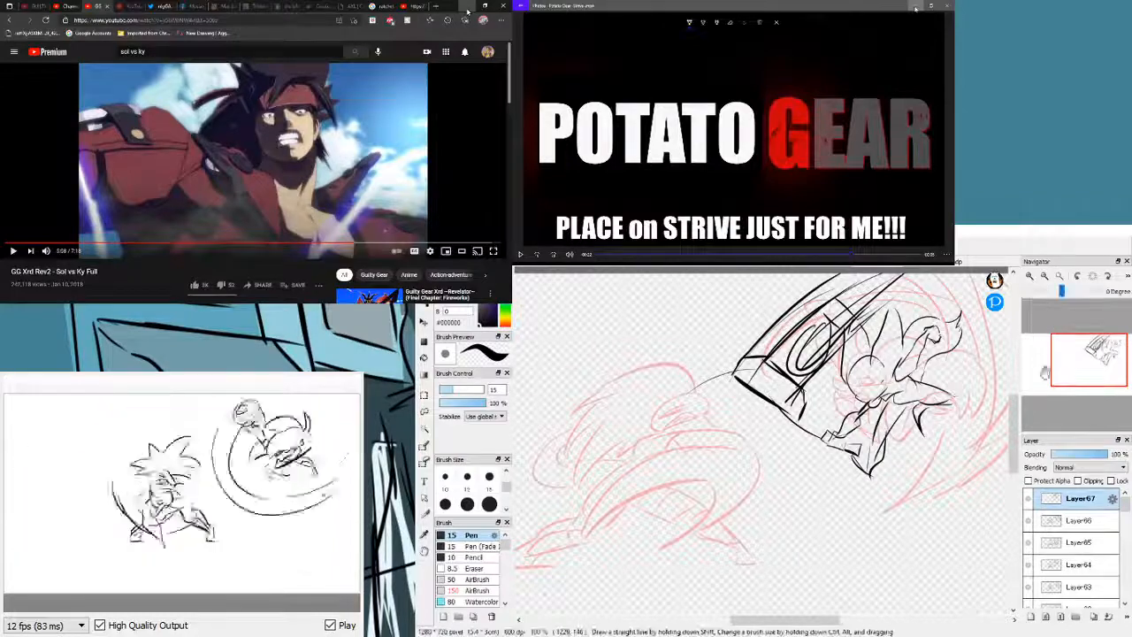
- Sketch the grounded figure's head with pointed tufts, face line and neck beside the onion-skin pose
left_click(1069, 366)
left_click_drag(1069, 367, 1076, 354)
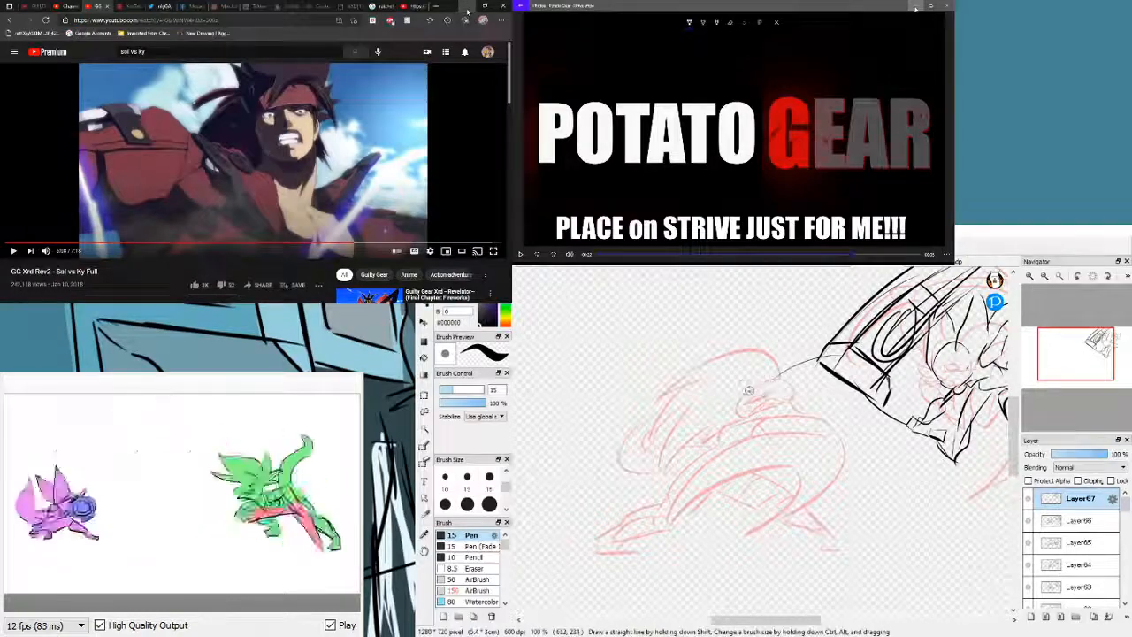
mouse_move(746, 385)
left_mouse_down()
mouse_move(783, 393)
mouse_move(747, 392)
mouse_move(763, 358)
mouse_move(779, 360)
mouse_move(763, 367)
mouse_move(756, 345)
mouse_move(786, 348)
left_mouse_up()
mouse_move(786, 348)
left_mouse_down()
mouse_move(795, 409)
mouse_move(768, 422)
mouse_move(836, 391)
mouse_move(809, 411)
mouse_move(798, 387)
mouse_move(839, 430)
left_mouse_up()
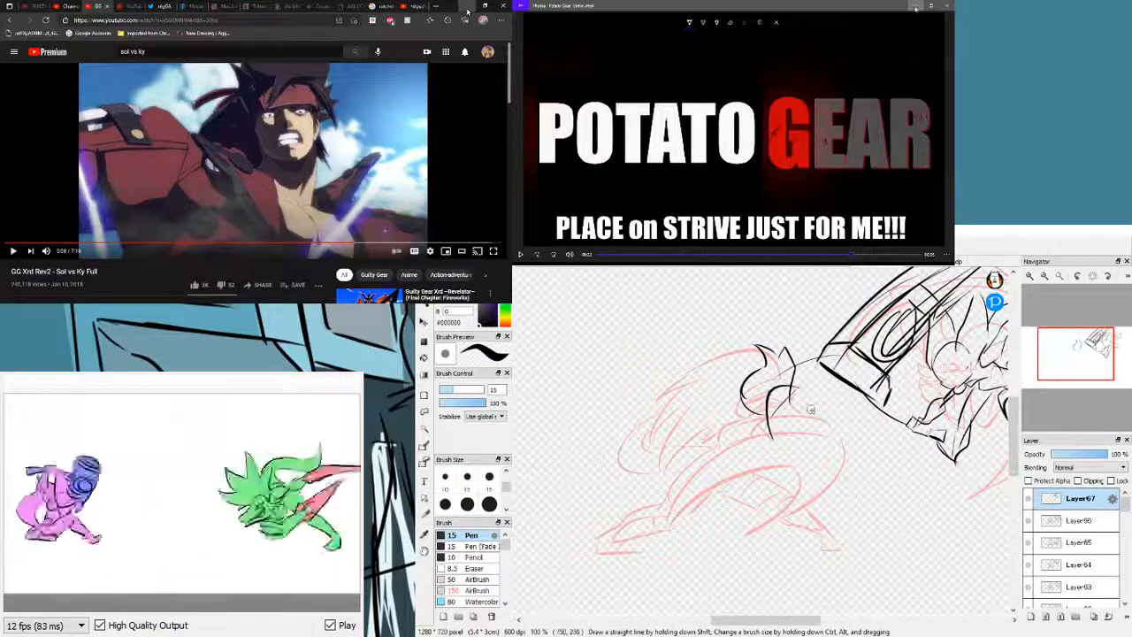
mouse_move(775, 405)
left_mouse_down()
mouse_move(794, 435)
mouse_move(783, 423)
mouse_move(768, 461)
left_mouse_up()
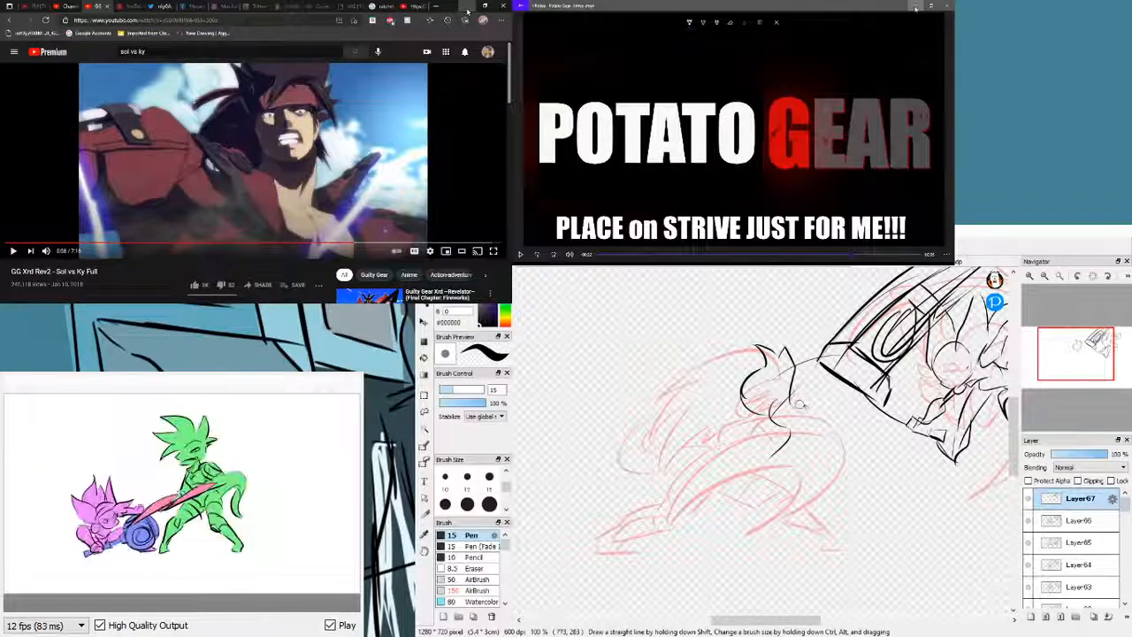
- Draw the grounded figure's torso side and the upper and lower lines of its forward thigh, undoing misplaced strokes
mouse_move(800, 404)
left_mouse_down()
mouse_move(842, 428)
mouse_move(796, 405)
mouse_move(820, 406)
mouse_move(828, 424)
mouse_move(820, 463)
mouse_move(777, 455)
mouse_move(835, 509)
left_mouse_up()
key("ctrl+z")
key("ctrl+z")
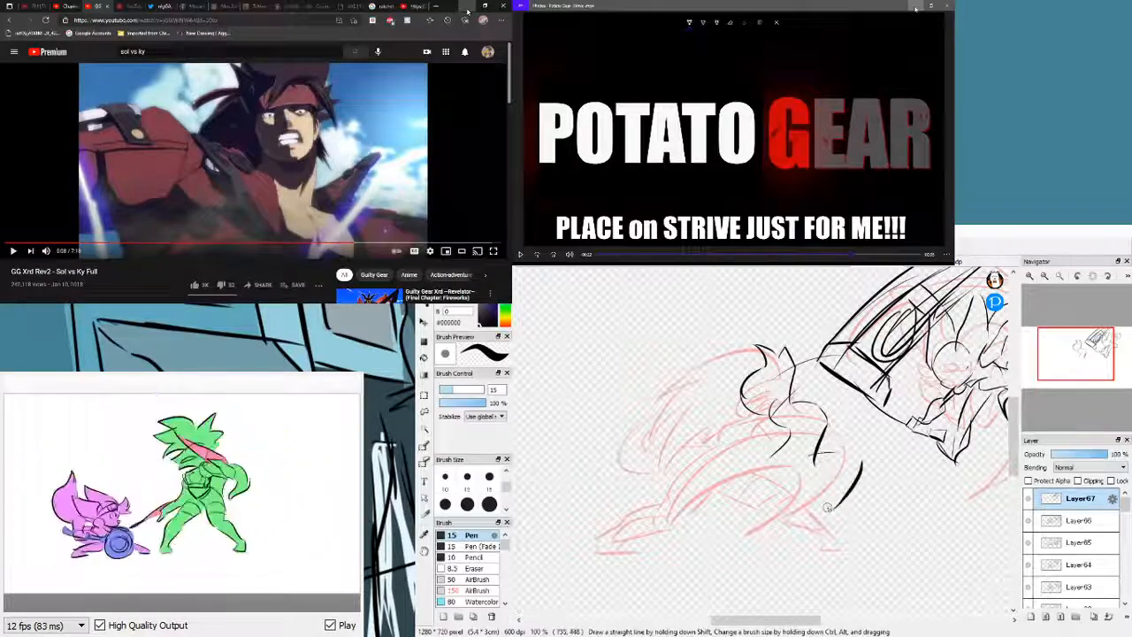
key("ctrl+z")
left_click_drag(818, 455, 877, 466)
key("ctrl+z")
key("ctrl+z")
left_click_drag(807, 487, 865, 485)
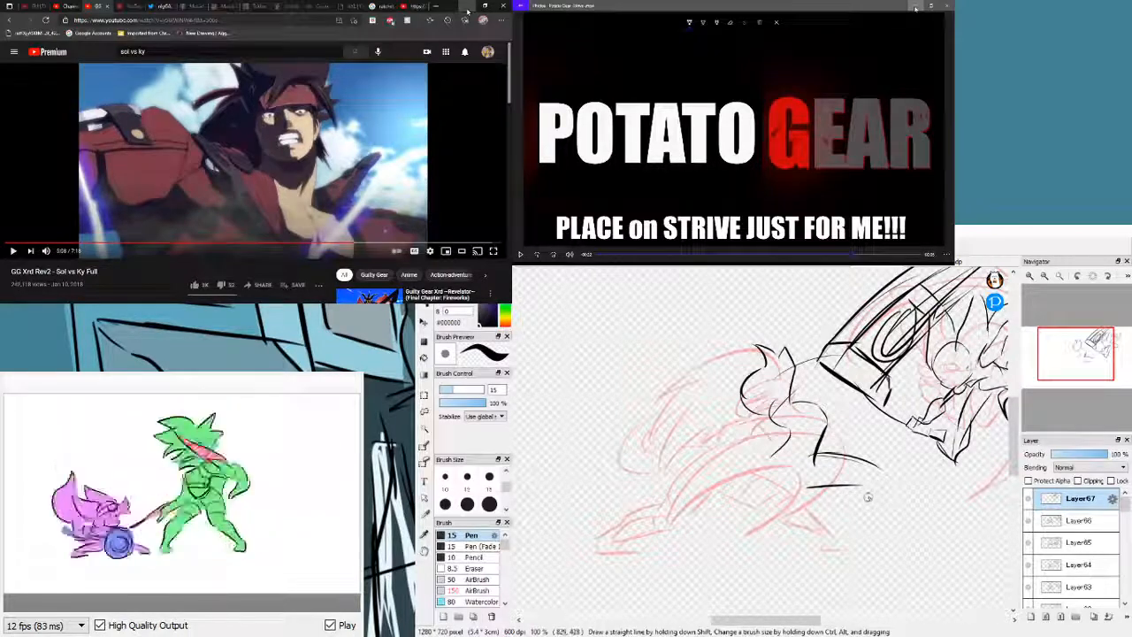
- Draw the grounded figure's front shin down from the knee and finish it with a pointed foot, redoing the shin line until it fits
mouse_move(856, 486)
left_mouse_down()
mouse_move(862, 522)
mouse_move(879, 533)
left_mouse_up()
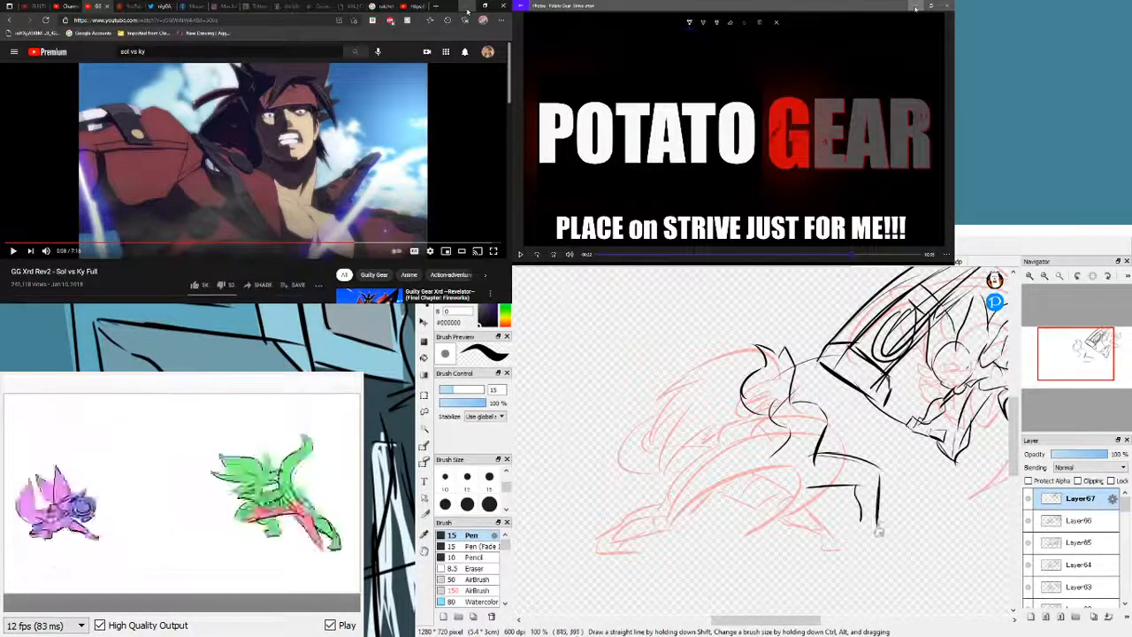
key("ctrl+z")
left_click_drag(885, 475, 879, 531)
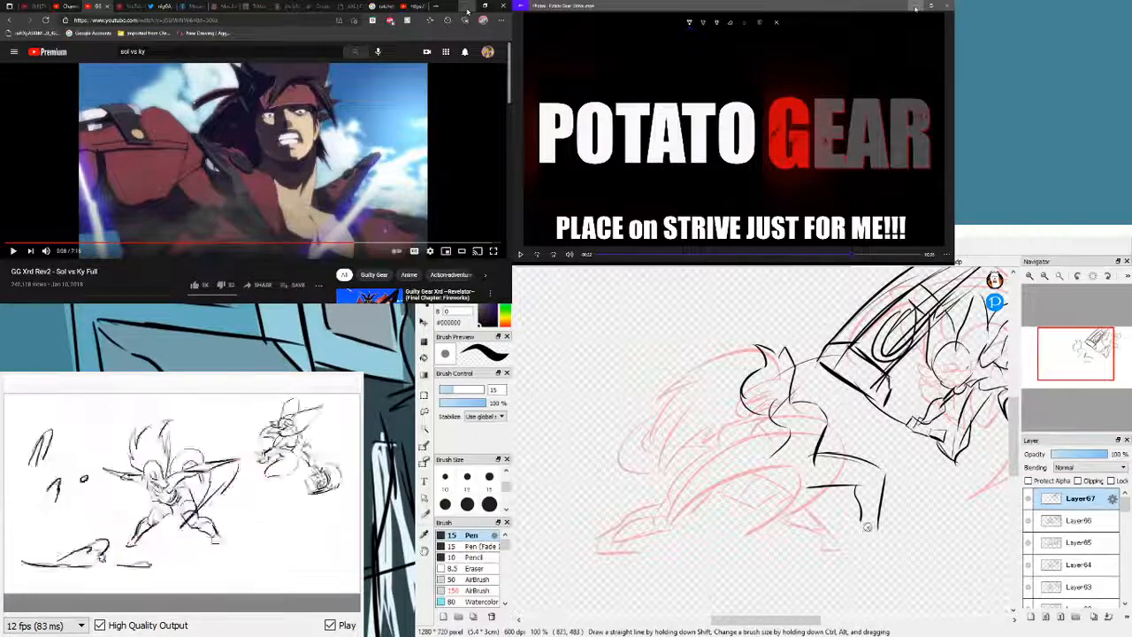
key("ctrl+z")
left_click_drag(885, 479, 877, 529)
key("ctrl+z")
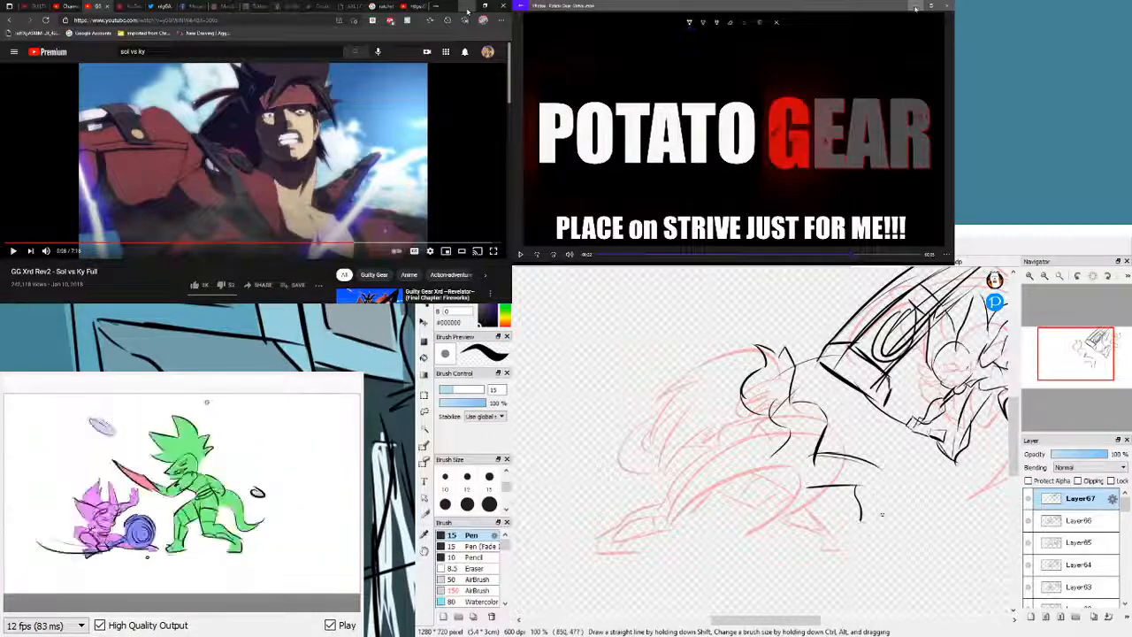
left_click_drag(884, 483, 876, 531)
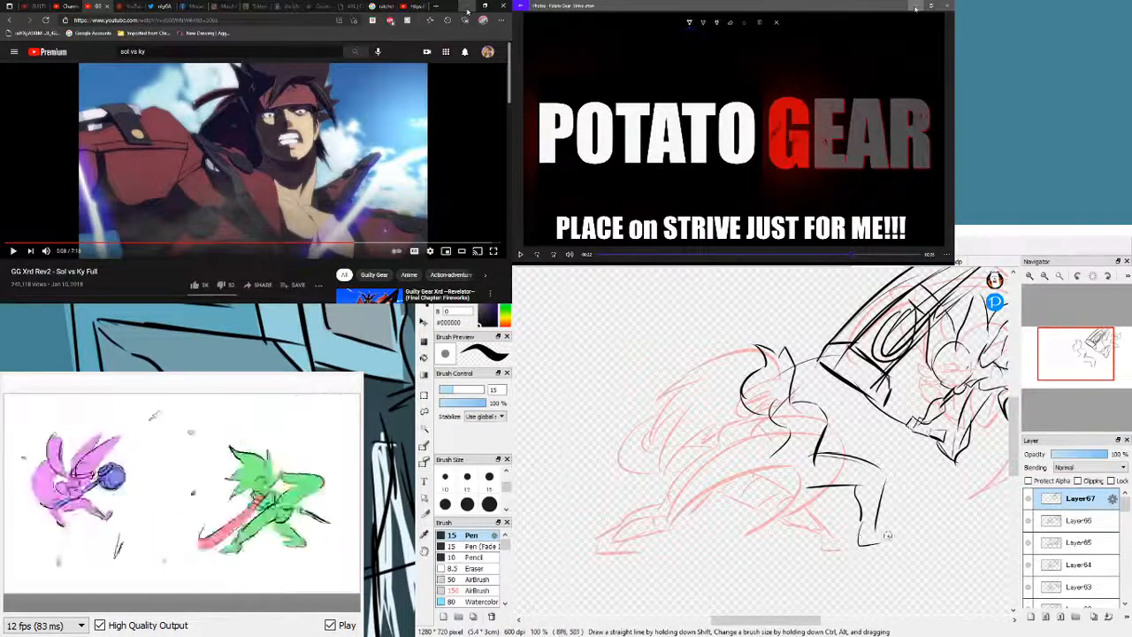
mouse_move(861, 520)
left_mouse_down()
mouse_move(857, 539)
mouse_move(896, 534)
left_mouse_up()
key("ctrl+z")
key("ctrl+z")
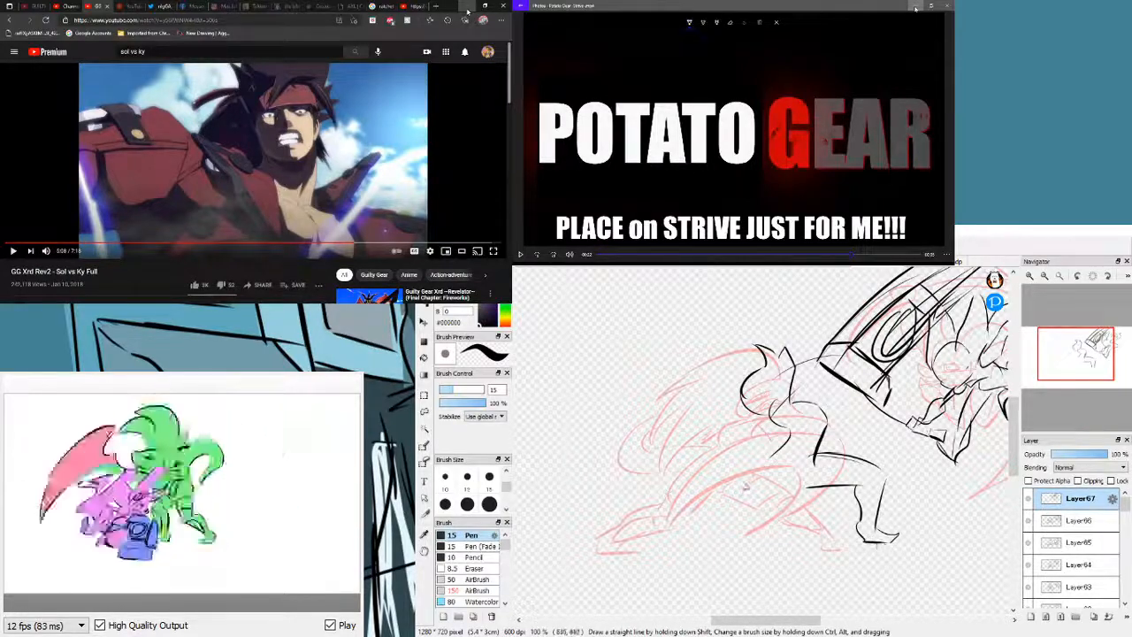
- Draw the grounded figure's rear leg stretched out behind with a foot at its end, undoing and redrawing the lower leg lines
left_click_drag(769, 466, 740, 511)
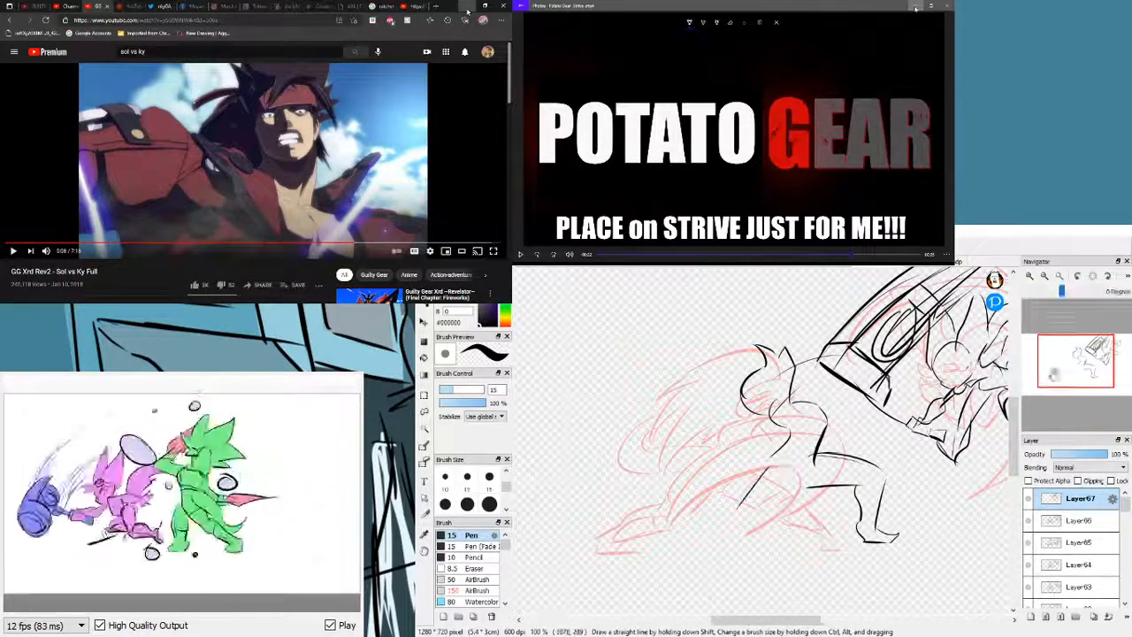
mouse_move(1076, 361)
left_mouse_down()
mouse_move(1087, 367)
mouse_move(1072, 361)
left_mouse_up()
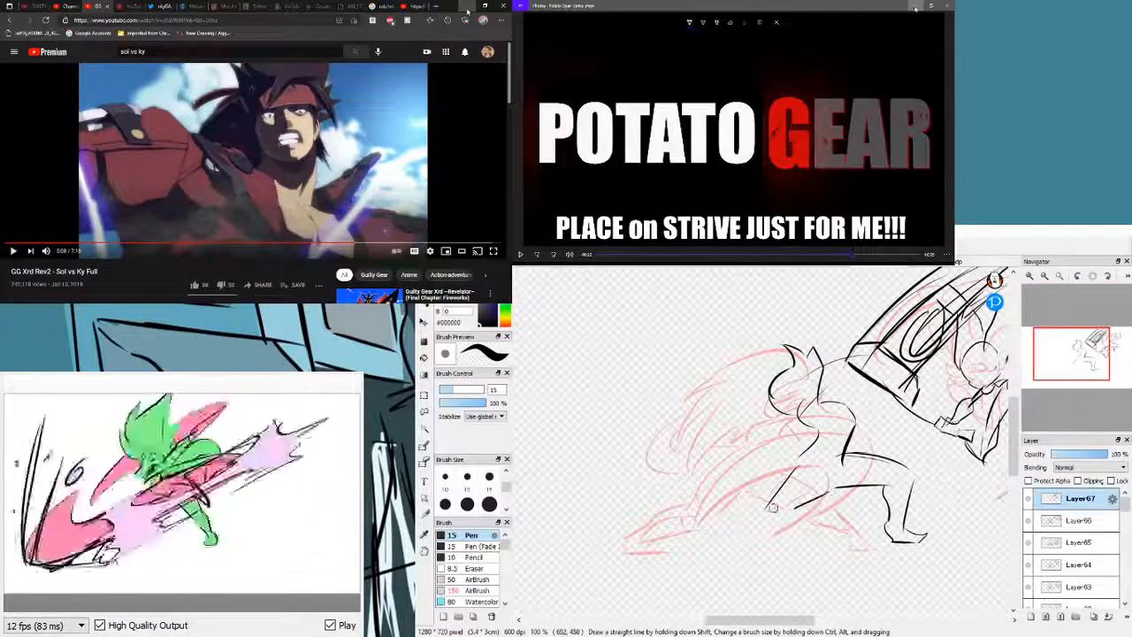
mouse_move(766, 507)
left_mouse_down()
mouse_move(712, 542)
mouse_move(776, 528)
left_mouse_up()
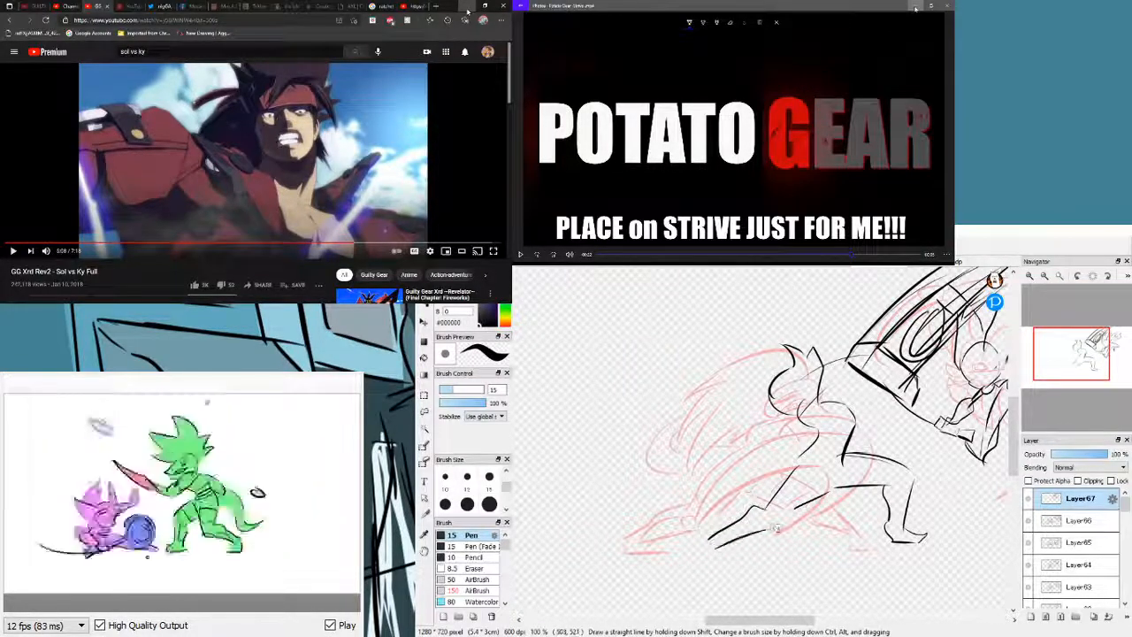
key("ctrl+z")
key("ctrl+z")
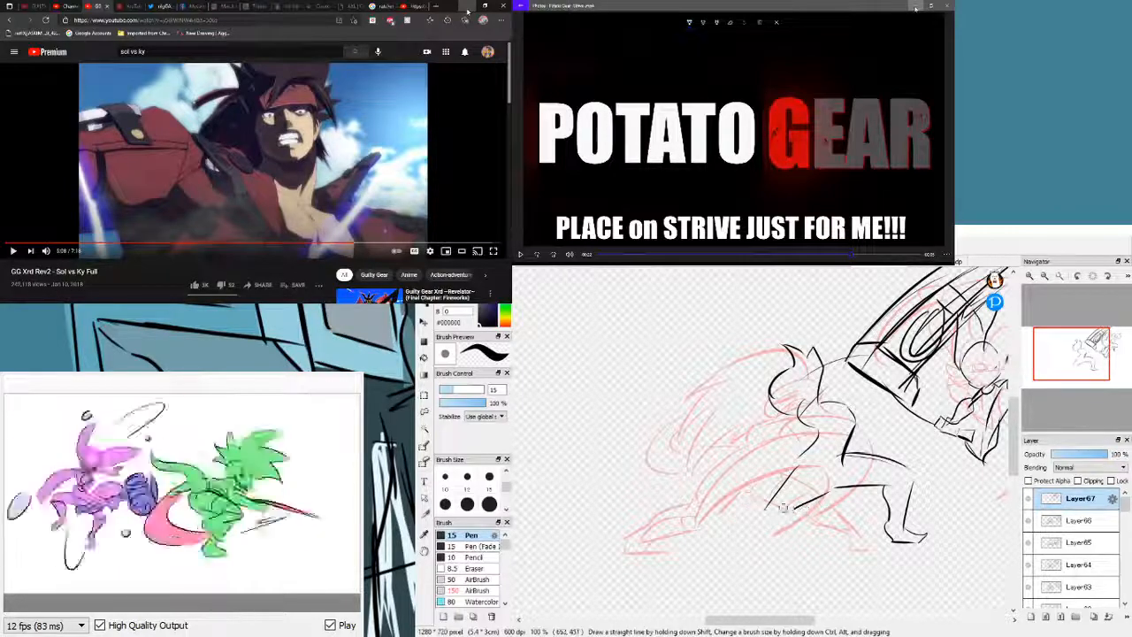
mouse_move(768, 499)
left_mouse_down()
mouse_move(739, 542)
mouse_move(749, 536)
mouse_move(724, 522)
mouse_move(747, 534)
mouse_move(798, 511)
left_mouse_up()
key("ctrl+z")
key("ctrl+z")
key("ctrl+z")
left_click_drag(740, 536, 814, 502)
key("ctrl+z")
key("ctrl+z")
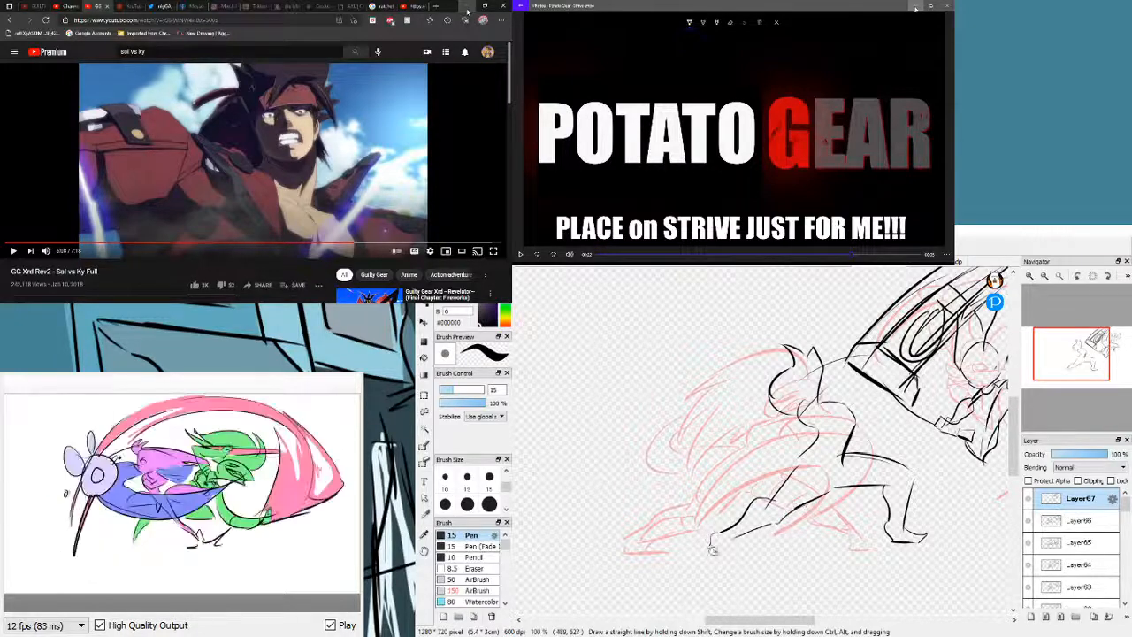
left_click_drag(712, 549, 737, 554)
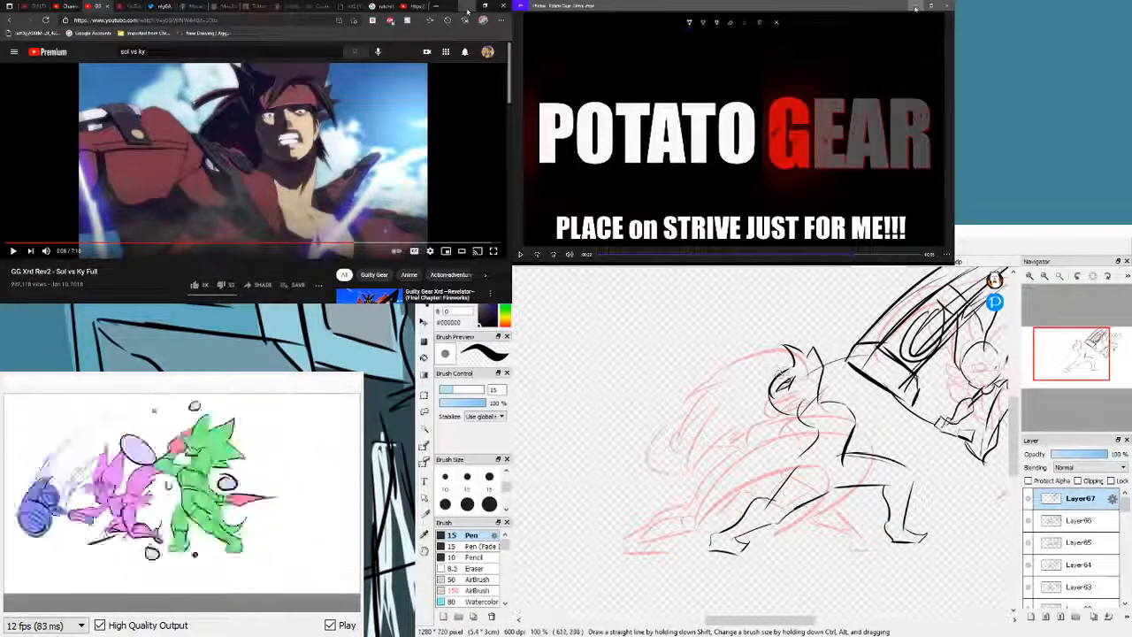
- Rework the grounded figure's face, and draw the long tapering diagonal shape below the head and the curve beside the front knee
key("e")
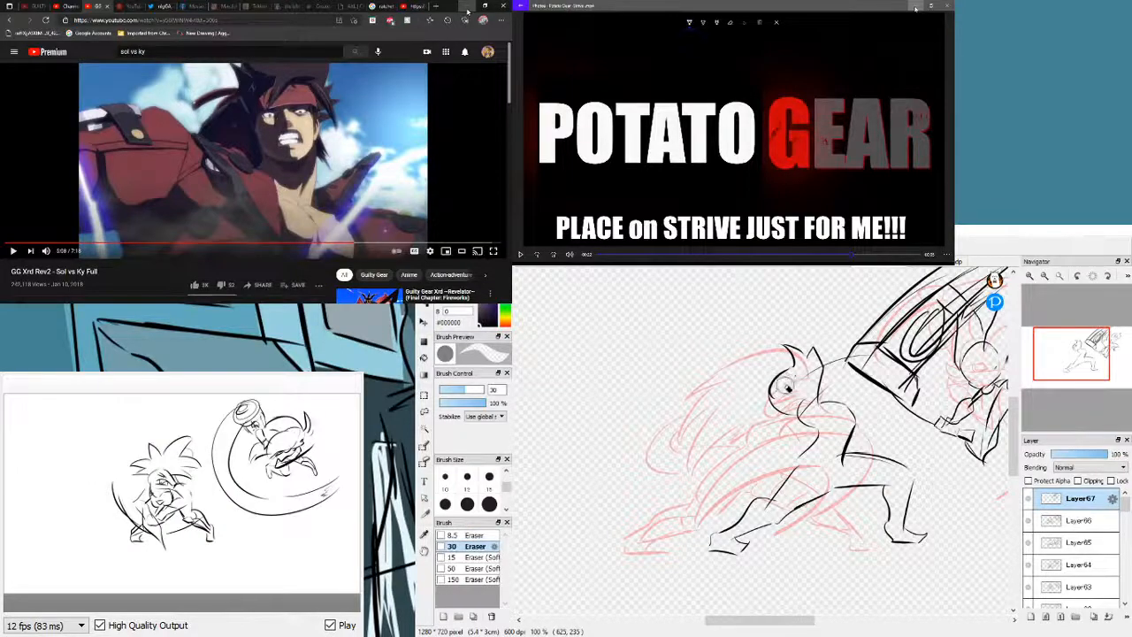
key("b")
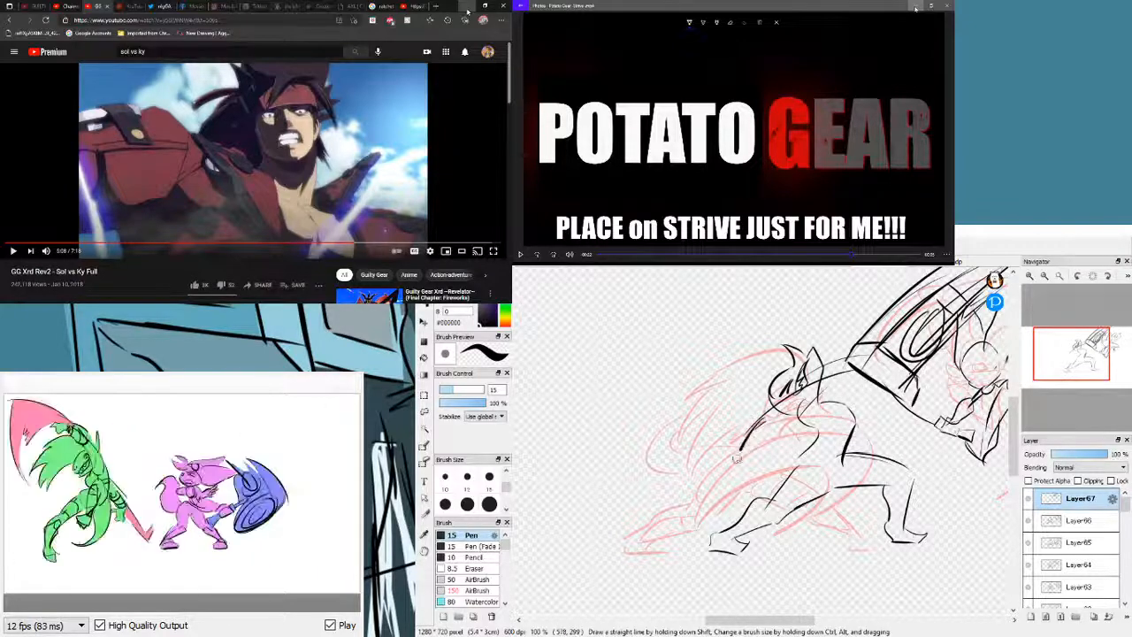
mouse_move(717, 485)
left_mouse_down()
mouse_move(748, 444)
mouse_move(816, 419)
mouse_move(905, 461)
mouse_move(920, 493)
left_mouse_up()
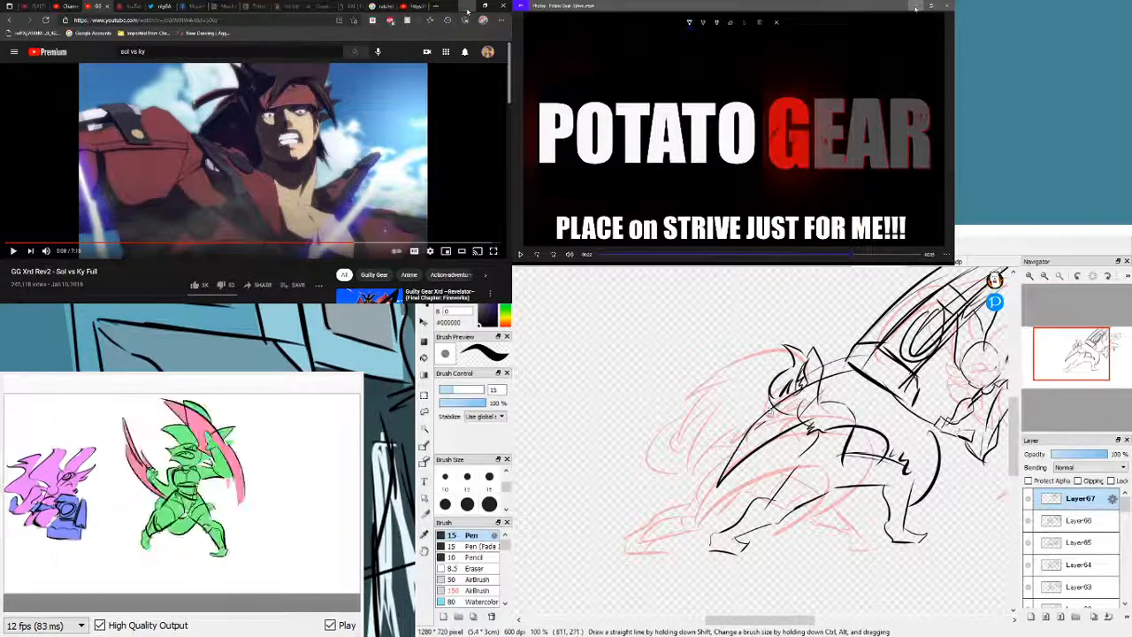
left_click_drag(766, 417, 711, 494)
left_click_drag(803, 428, 817, 439)
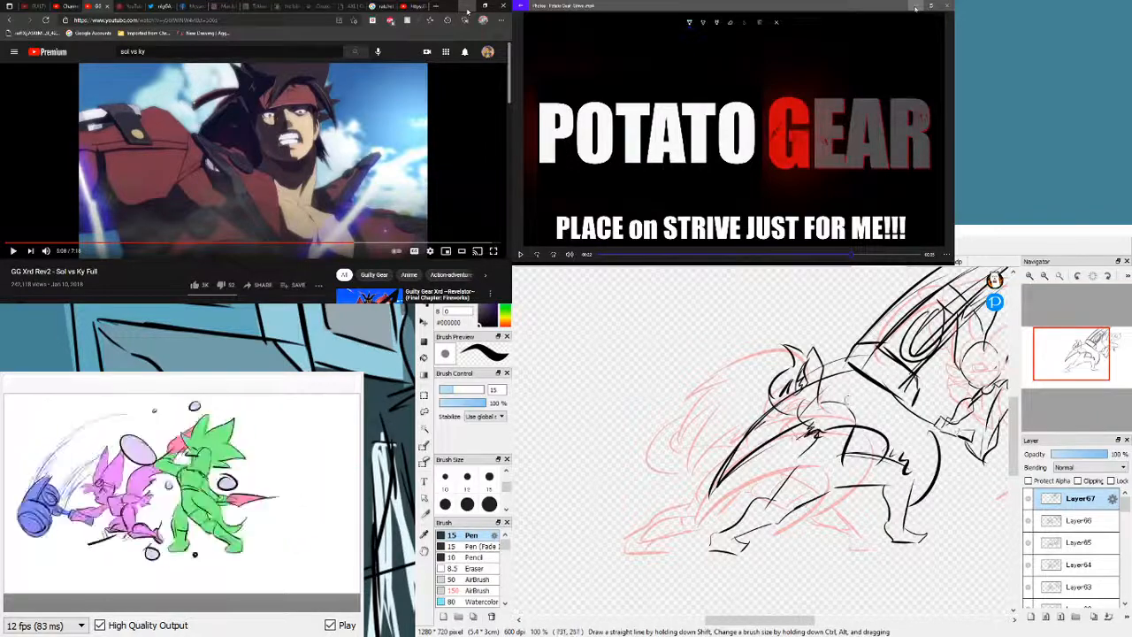
- Erase stray lines inside the grounded figure's upper body and add short hatching strokes above the front thigh
key("e")
mouse_move(834, 396)
left_mouse_down()
mouse_move(845, 388)
mouse_move(859, 417)
left_mouse_up()
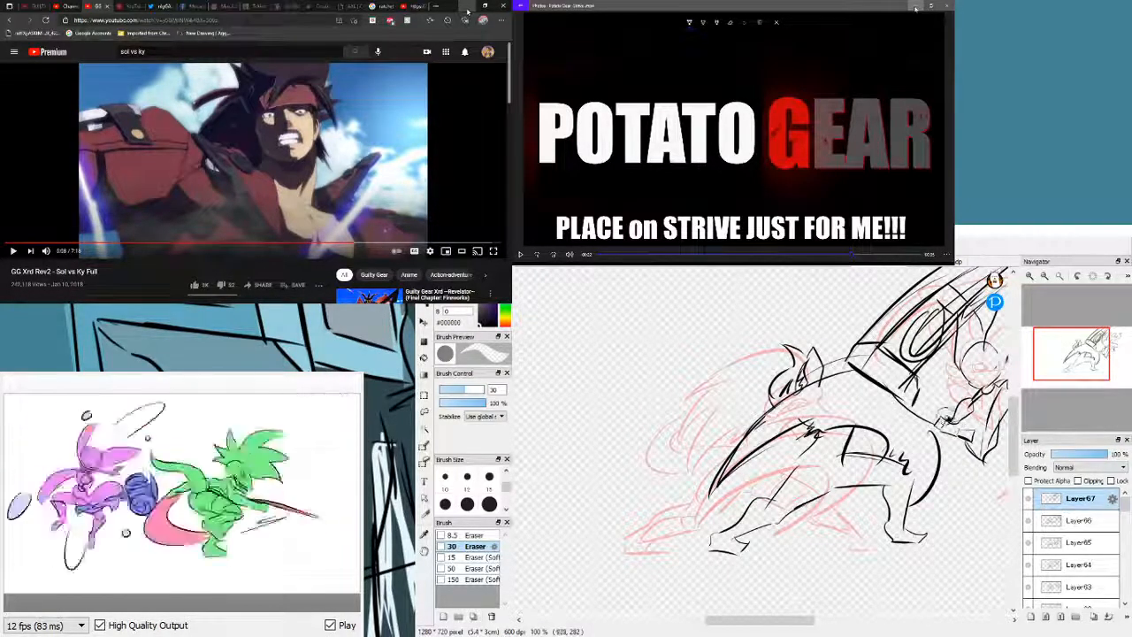
key("b")
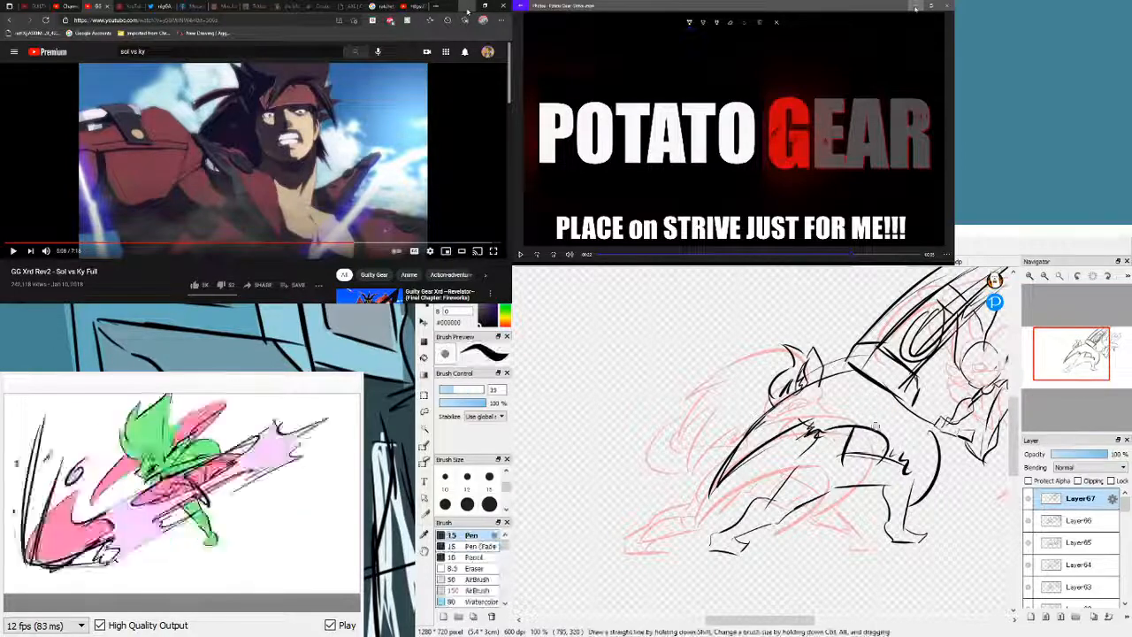
left_click_drag(891, 420, 915, 448)
left_click_drag(892, 407, 922, 428)
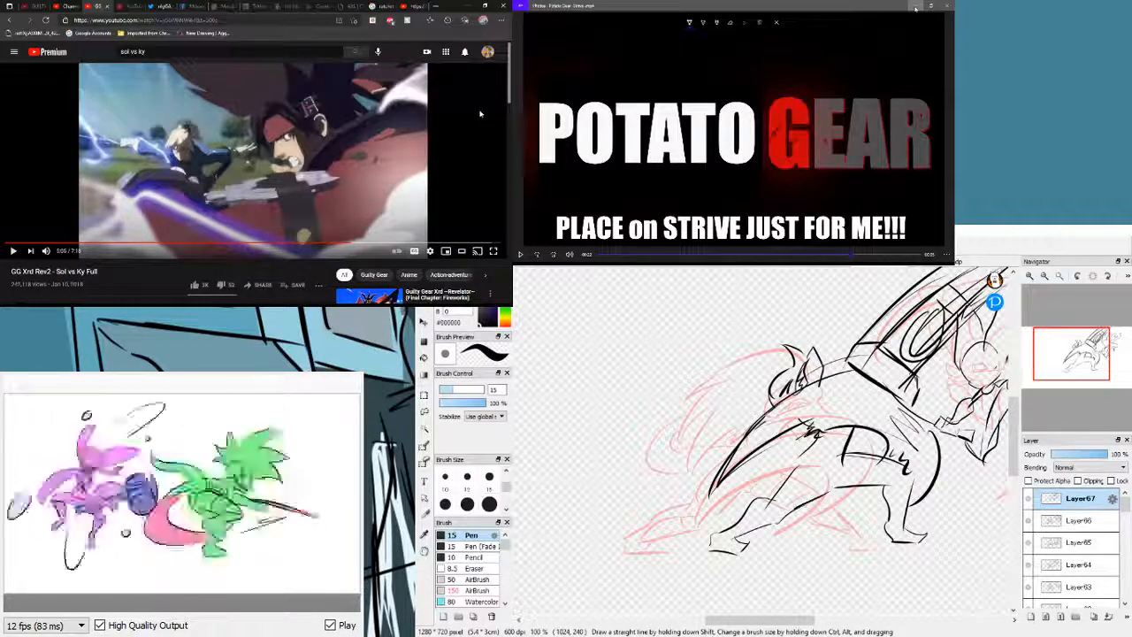
- Briefly play the Sol vs Ky reference video in the browser and pause it on the next swing pose
left_click(480, 114)
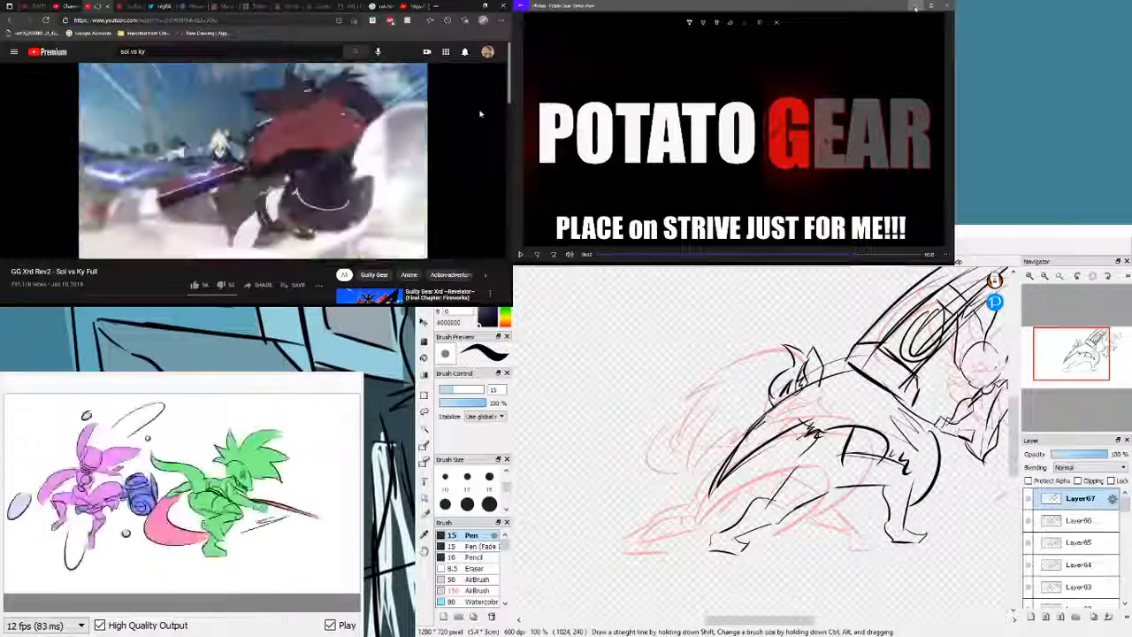
left_click(480, 113)
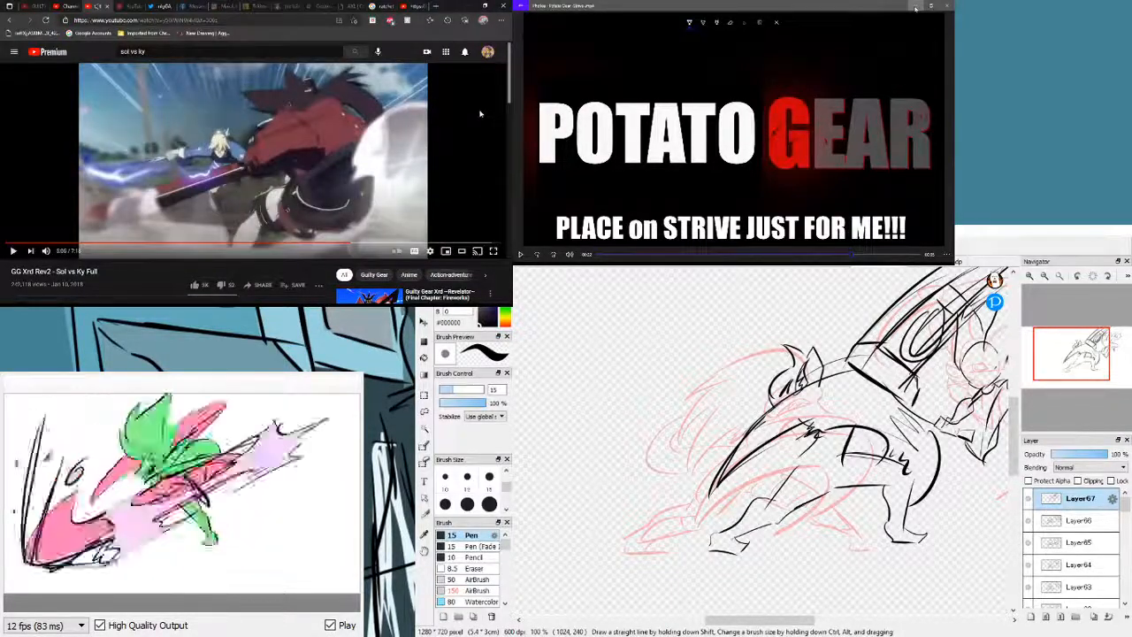
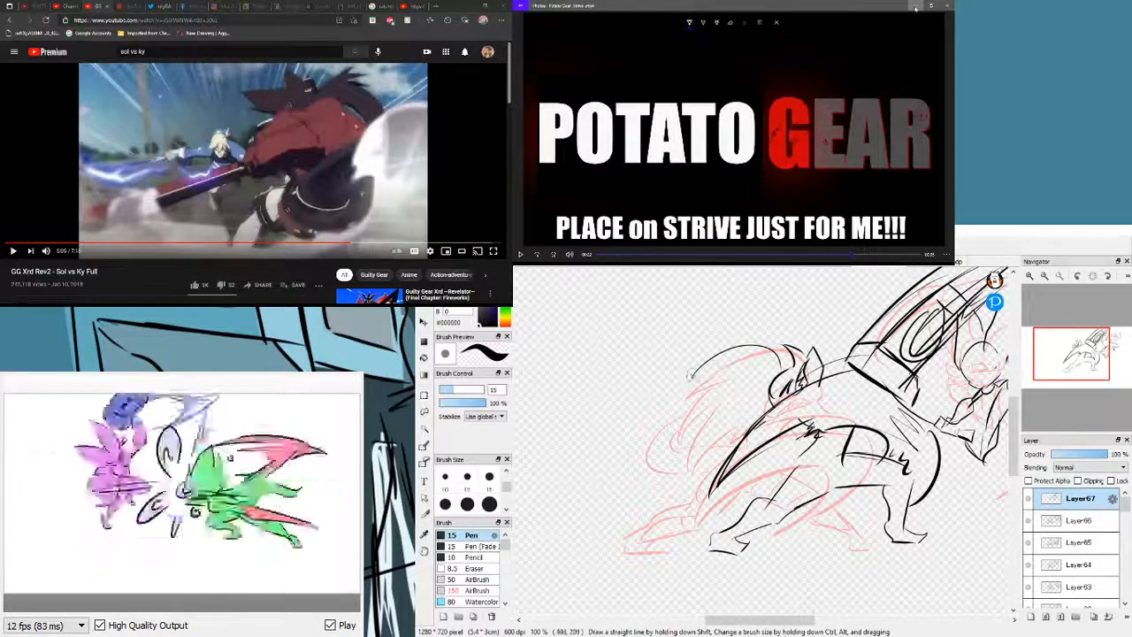
mouse_move(703, 366)
left_mouse_down()
mouse_move(673, 406)
mouse_move(701, 390)
mouse_move(678, 445)
left_mouse_up()
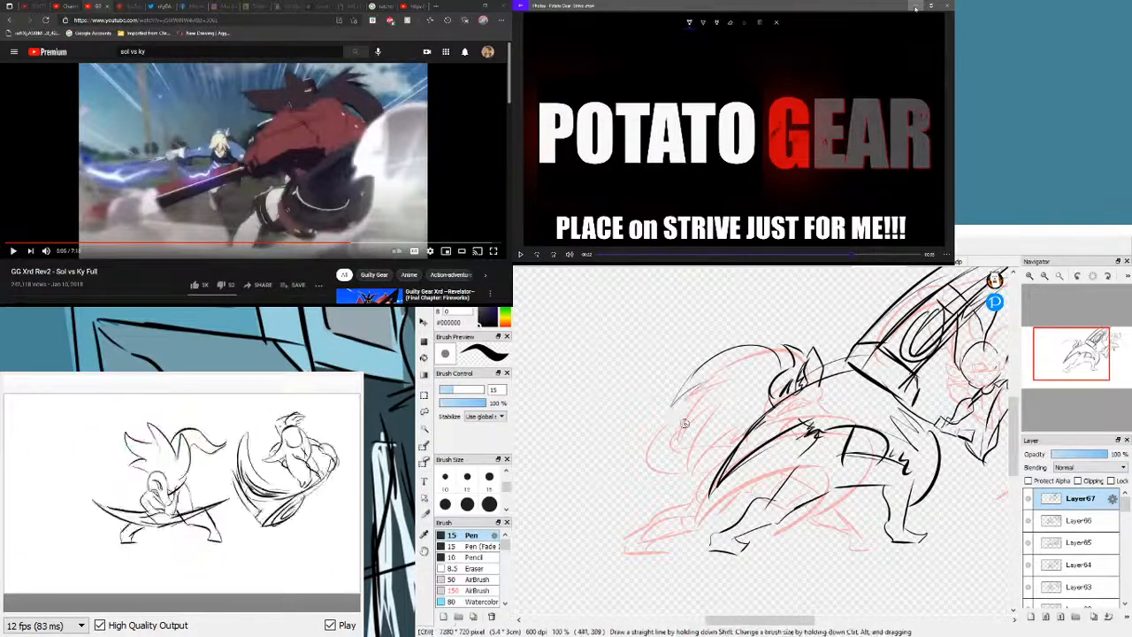
key("ctrl+z")
key("ctrl+z")
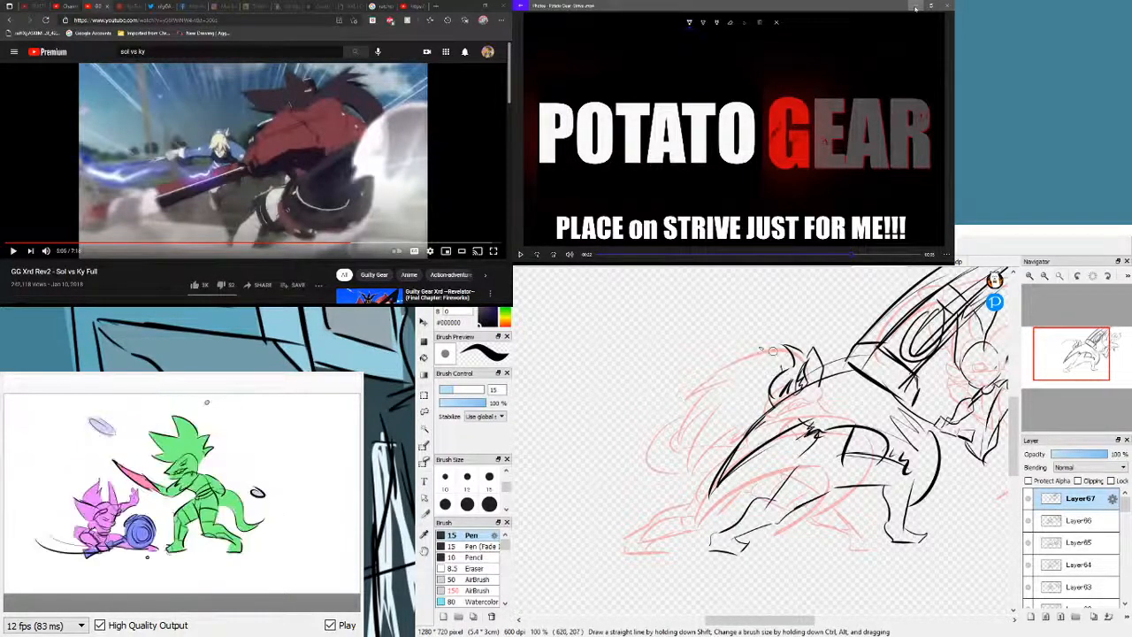
mouse_move(777, 352)
left_mouse_down()
mouse_move(729, 364)
mouse_move(682, 447)
left_mouse_up()
left_click_drag(728, 413, 680, 436)
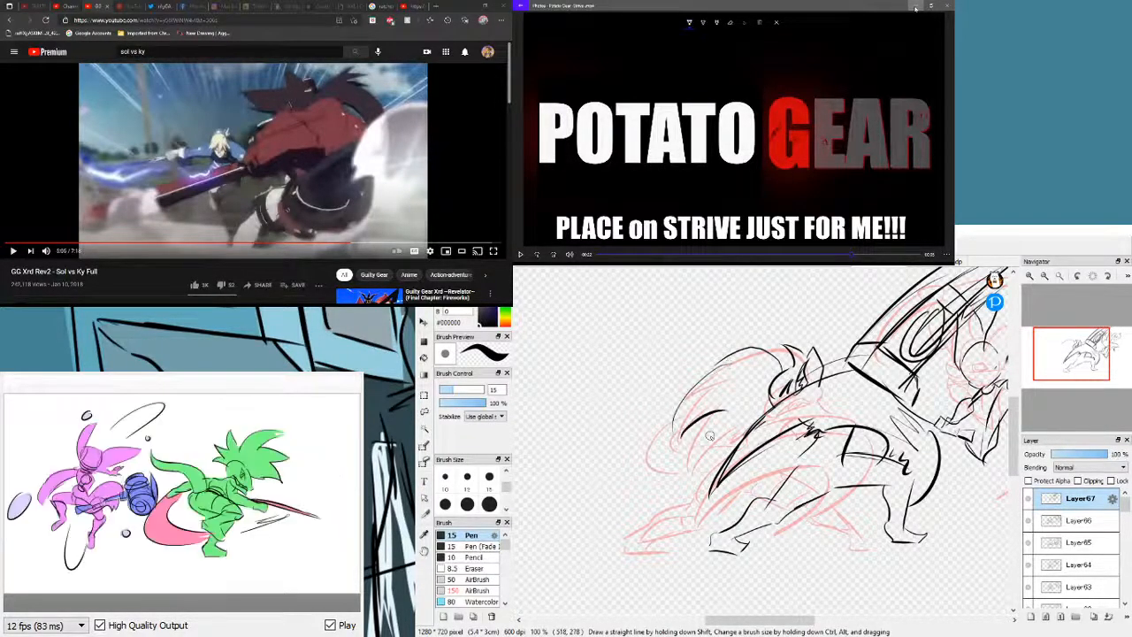
left_click_drag(739, 415, 708, 442)
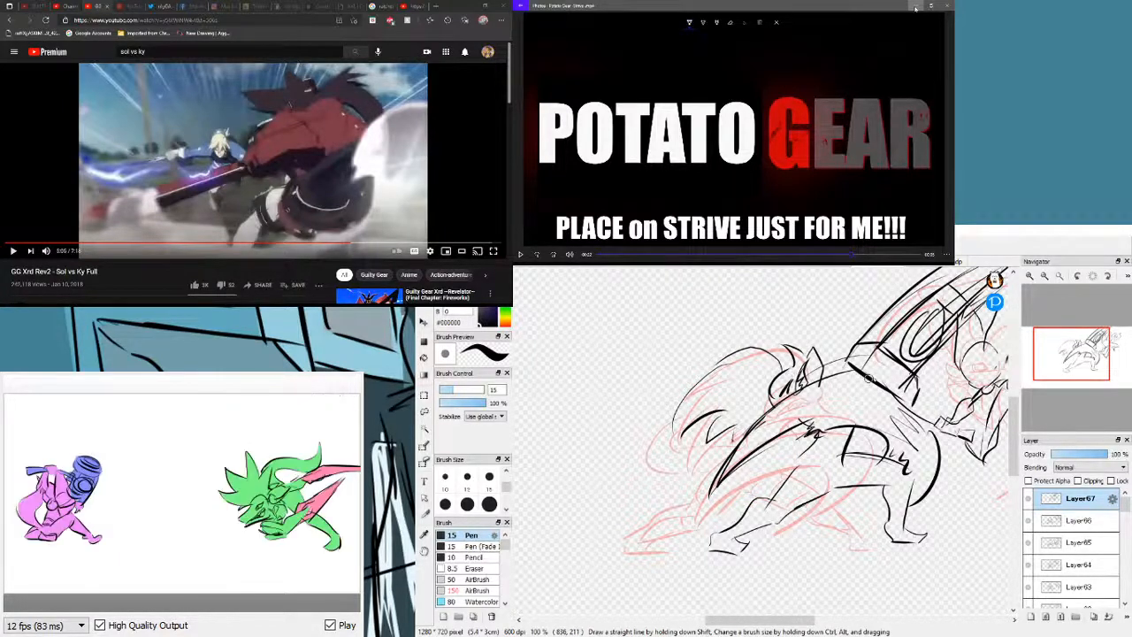
left_click_drag(699, 398, 676, 442)
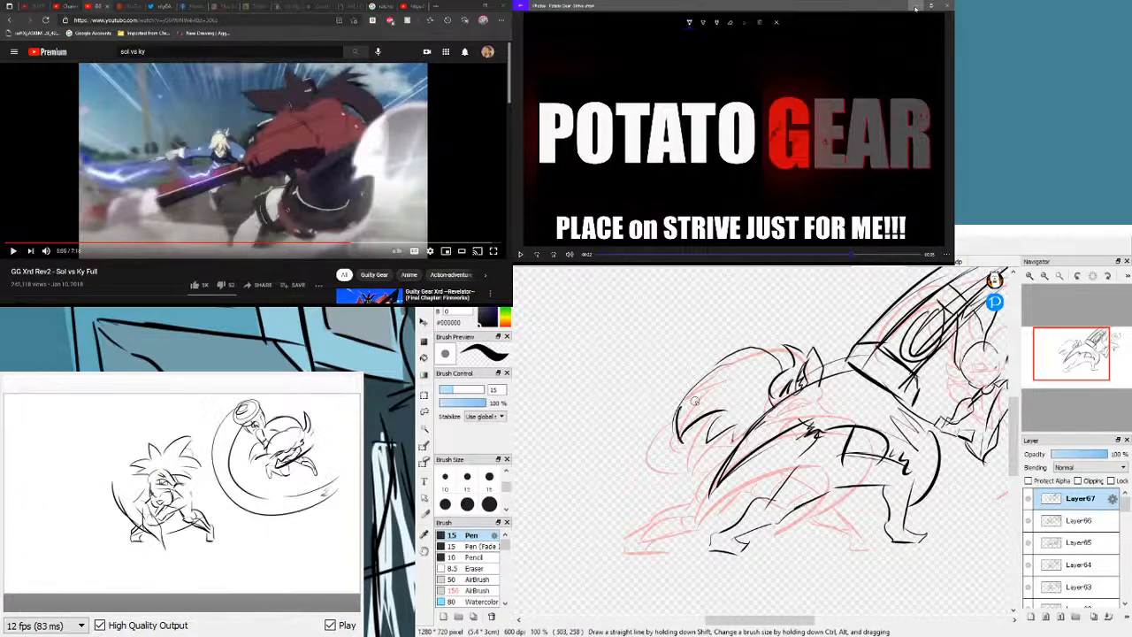
key("ctrl+z")
key("ctrl+z")
key("ctrl+z")
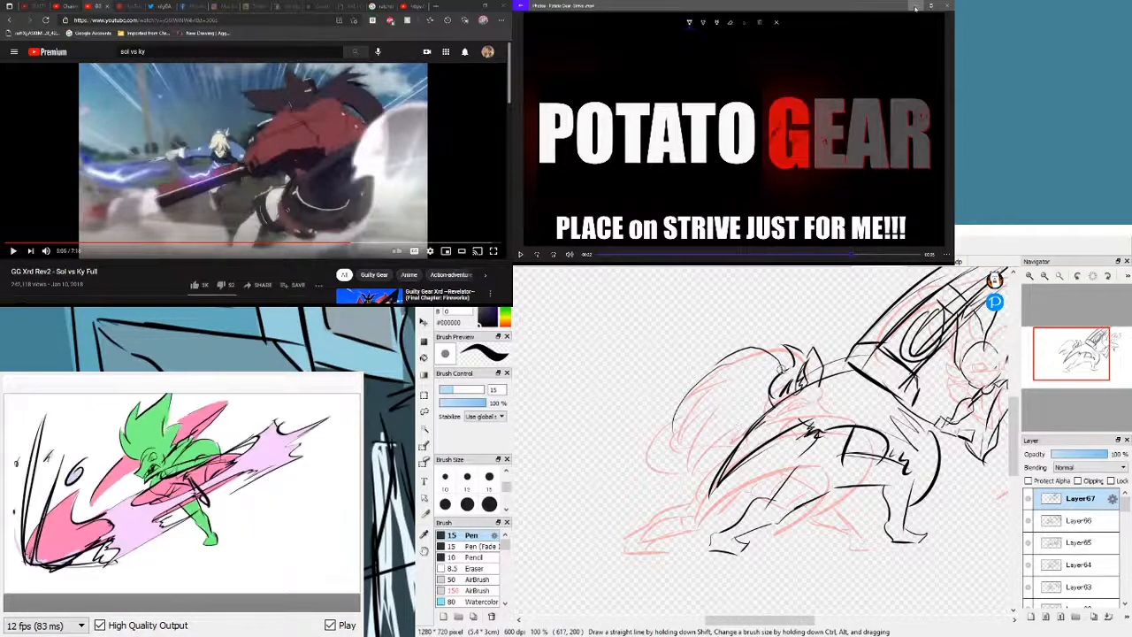
key("ctrl+z")
- Draw the grounded figure's swept-back hair with jagged tips and add the line beneath the waist
mouse_move(783, 351)
left_mouse_down()
mouse_move(688, 397)
mouse_move(721, 394)
mouse_move(691, 455)
left_mouse_up()
mouse_move(691, 453)
left_mouse_down()
mouse_move(743, 412)
mouse_move(717, 446)
mouse_move(759, 420)
left_mouse_up()
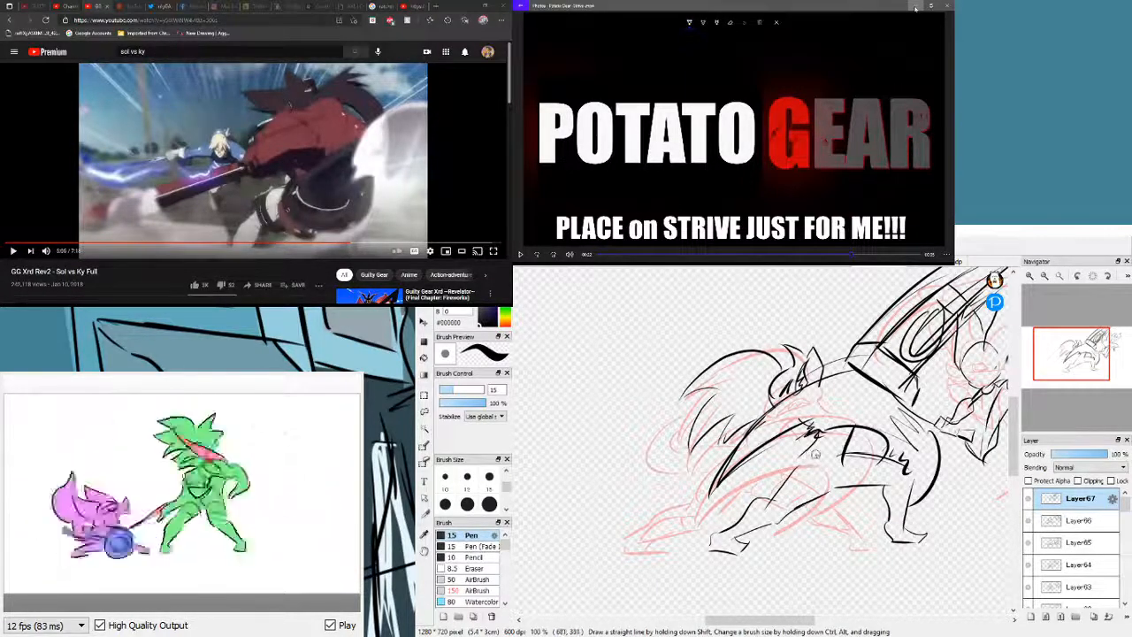
left_click_drag(819, 439, 855, 431)
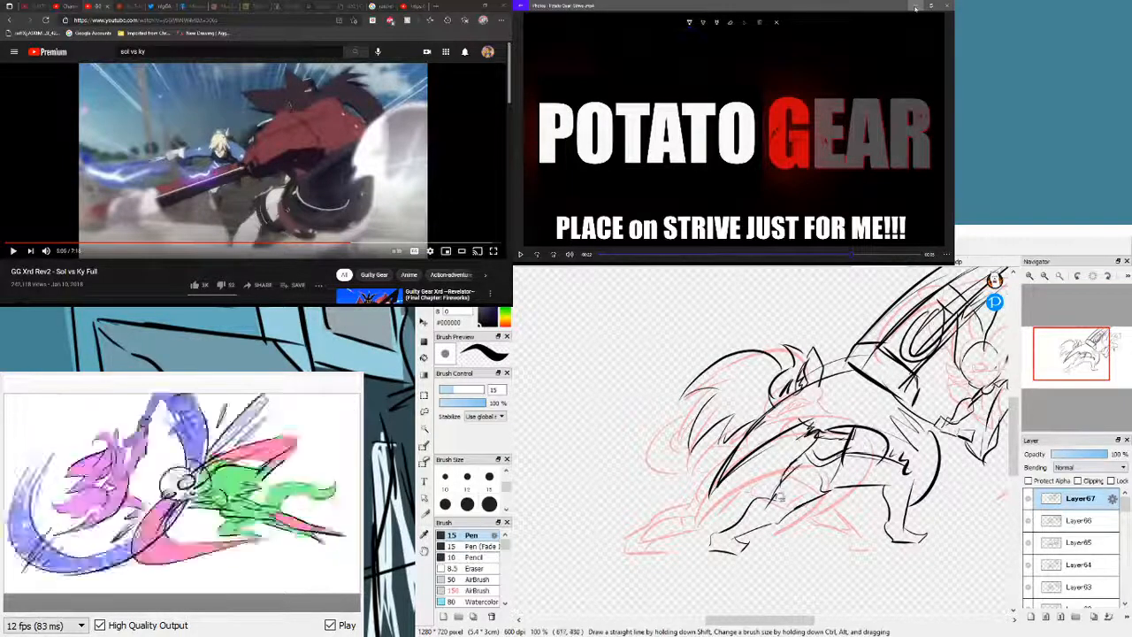
- Try reshaping the grounded figure's rear leg by erasing its lower part and redrawing the shin and foot
key("e")
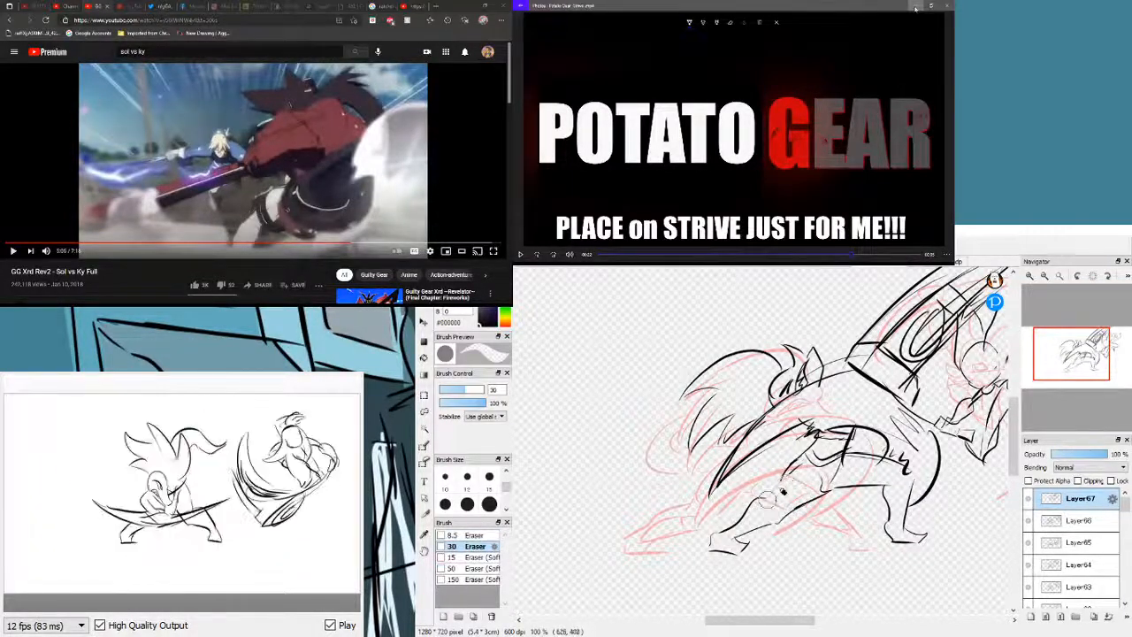
key("b")
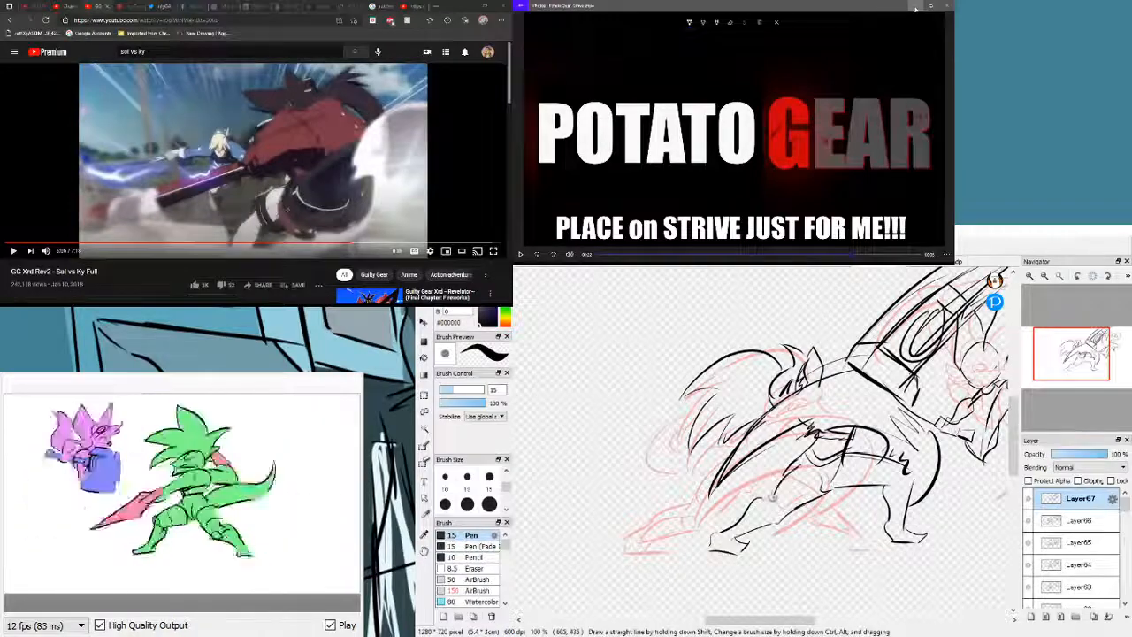
key("e")
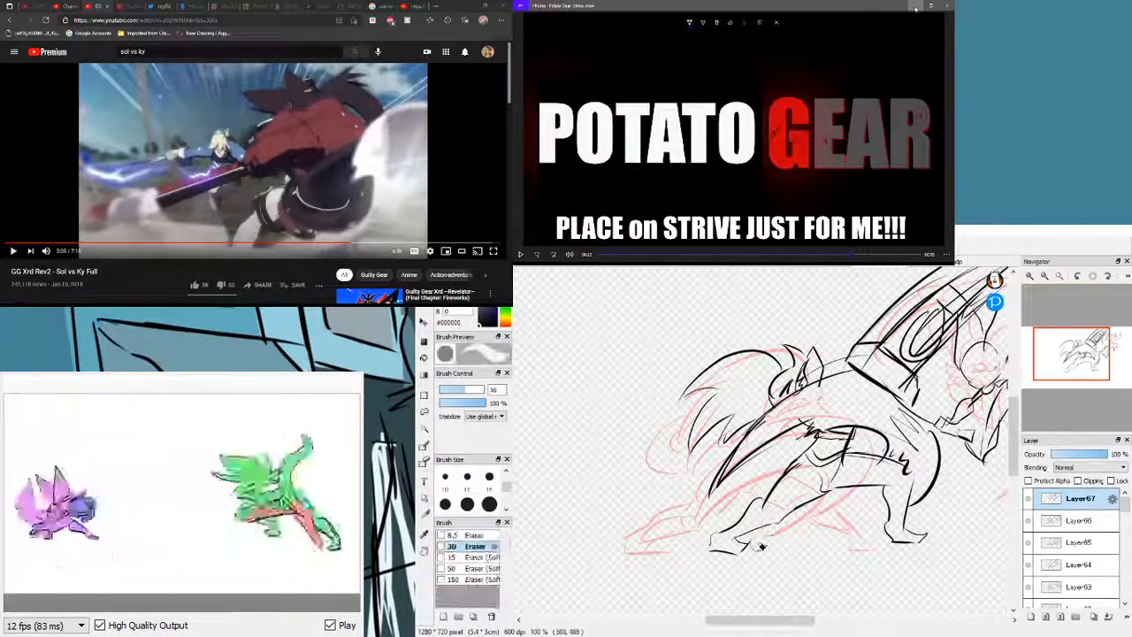
left_click_drag(722, 528, 730, 544)
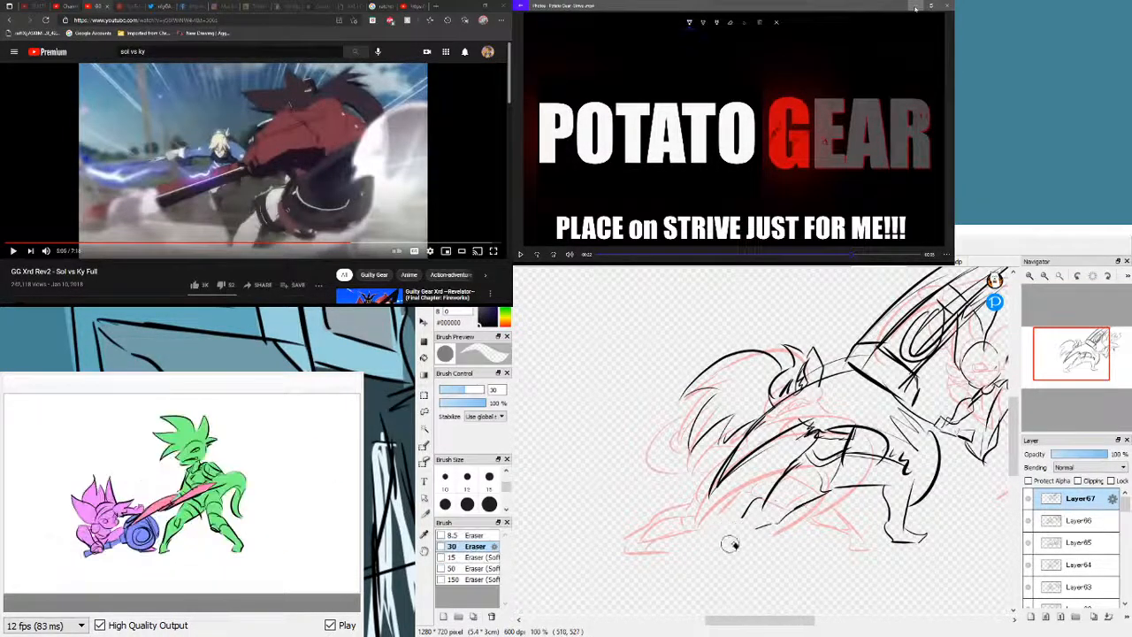
key("b")
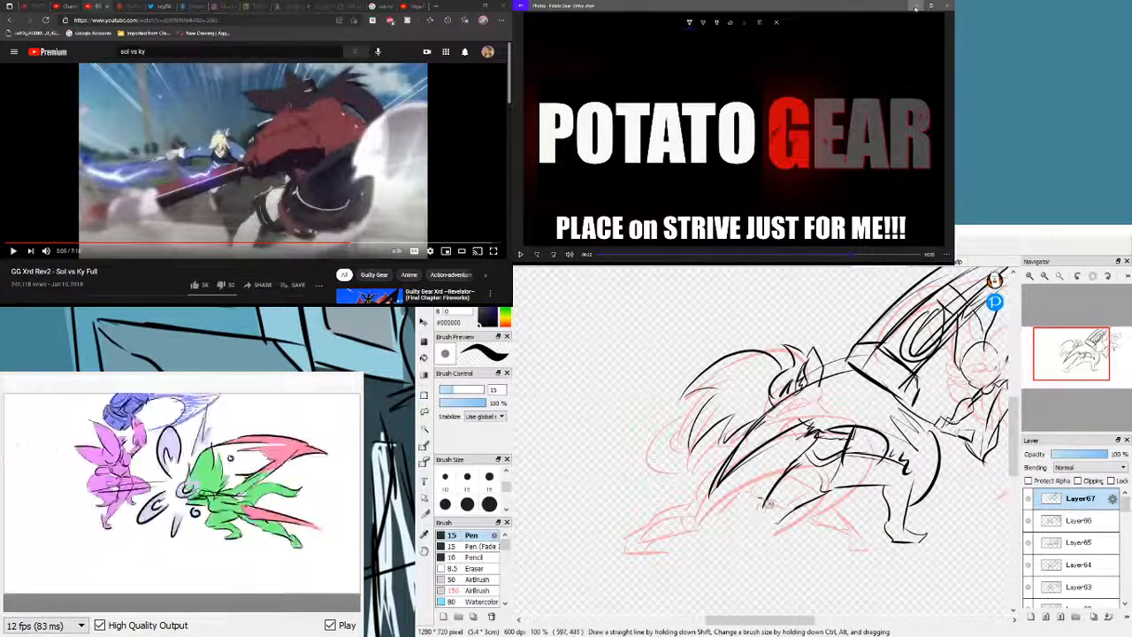
left_click_drag(764, 502, 716, 552)
key("ctrl+z")
mouse_move(768, 498)
left_mouse_down()
mouse_move(743, 527)
mouse_move(777, 525)
mouse_move(718, 543)
mouse_move(748, 550)
left_mouse_up()
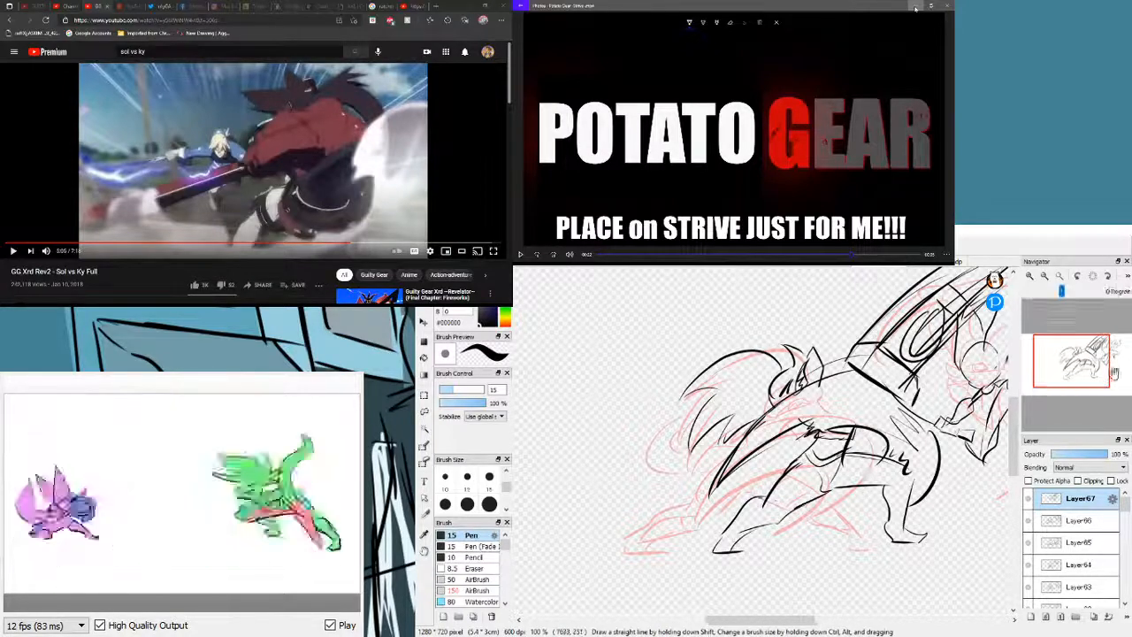
- Erase the grounded figure's rear leg and foot from the thigh down
left_click_drag(1115, 373, 1060, 362)
key("e")
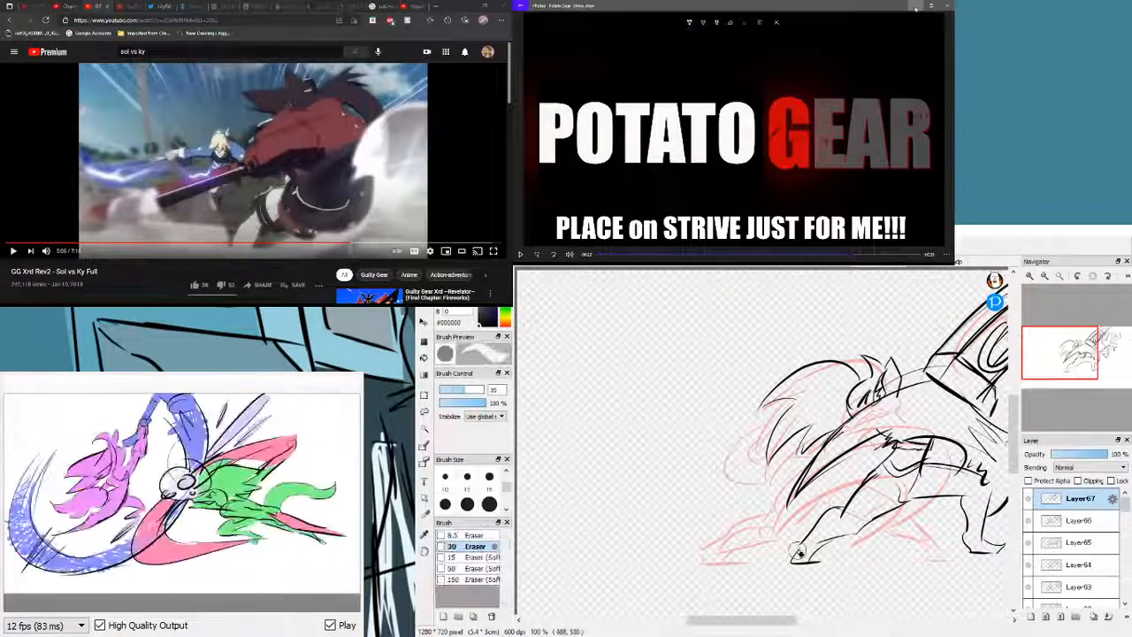
mouse_move(798, 554)
left_mouse_down()
mouse_move(774, 571)
mouse_move(823, 553)
left_mouse_up()
left_click_drag(802, 558, 819, 525)
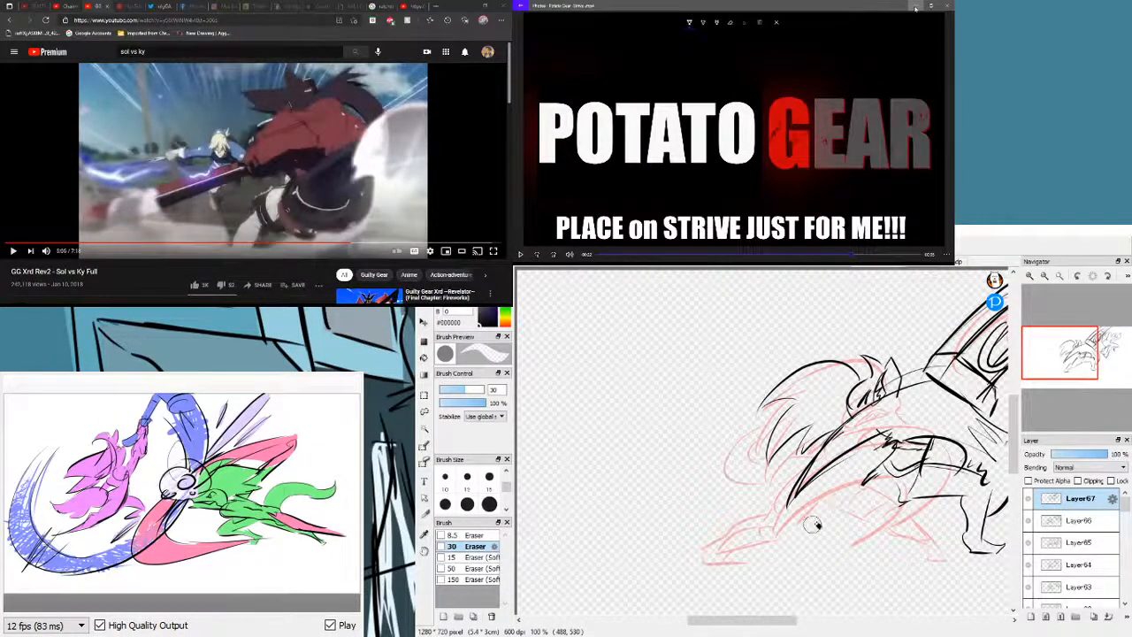
- Draw the grounded figure's rear leg stretched far back with long diagonal upper and lower lines following the onion skin
key("b")
left_click_drag(887, 464, 801, 520)
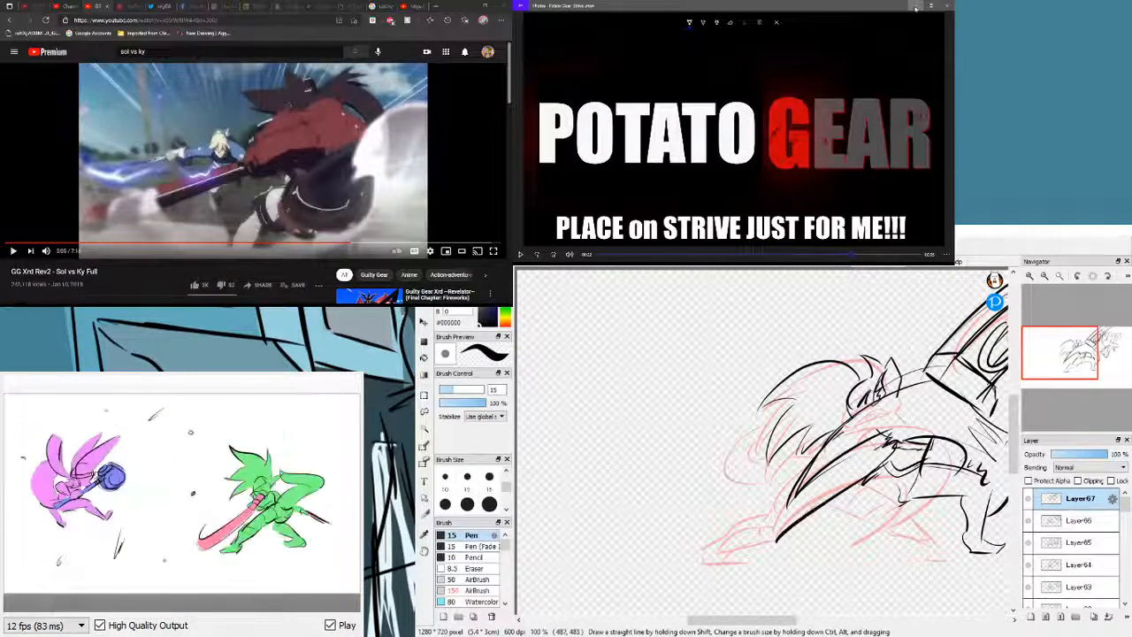
left_click_drag(909, 499, 756, 561)
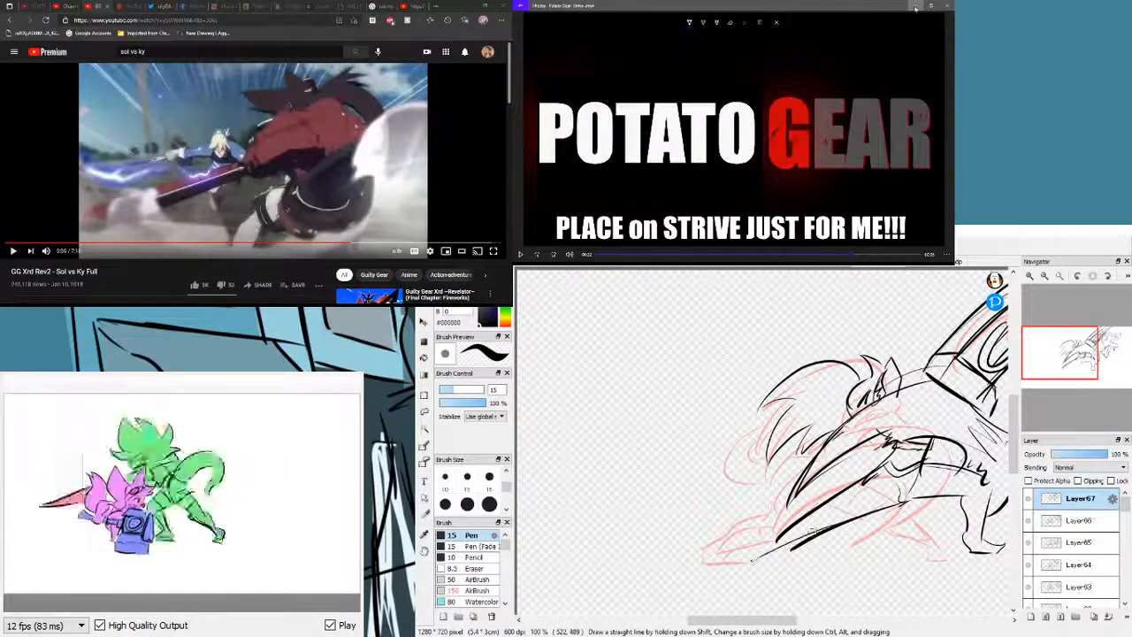
left_click_drag(796, 529, 736, 563)
left_click_drag(819, 515, 764, 543)
- Add rough lines behind the grounded figure's front shin and along the ground at its foot
mouse_move(949, 503)
left_mouse_down()
mouse_move(973, 506)
mouse_move(975, 536)
left_mouse_up()
mouse_move(976, 532)
left_mouse_down()
mouse_move(945, 553)
mouse_move(977, 543)
left_mouse_up()
left_click_drag(948, 552, 995, 552)
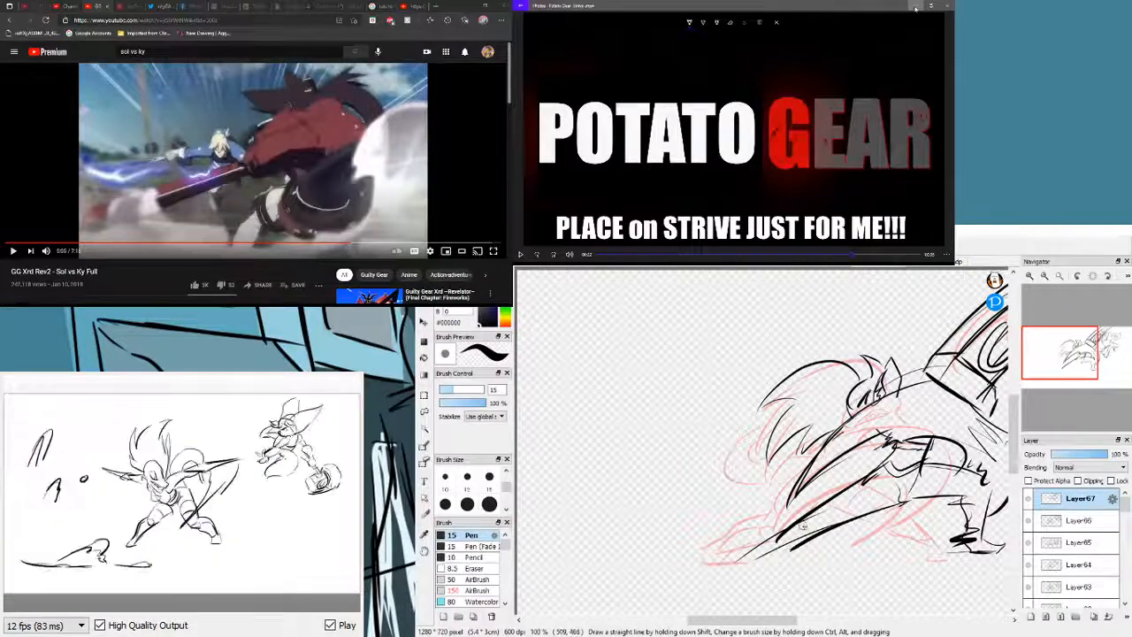
- Finish the stretched rear leg with a flat pointed foot and draw the curved tail-like shape sweeping behind the body
mouse_move(787, 534)
left_mouse_down()
mouse_move(699, 563)
mouse_move(769, 557)
left_mouse_up()
mouse_move(713, 563)
left_mouse_down()
mouse_move(763, 562)
mouse_move(890, 515)
left_mouse_up()
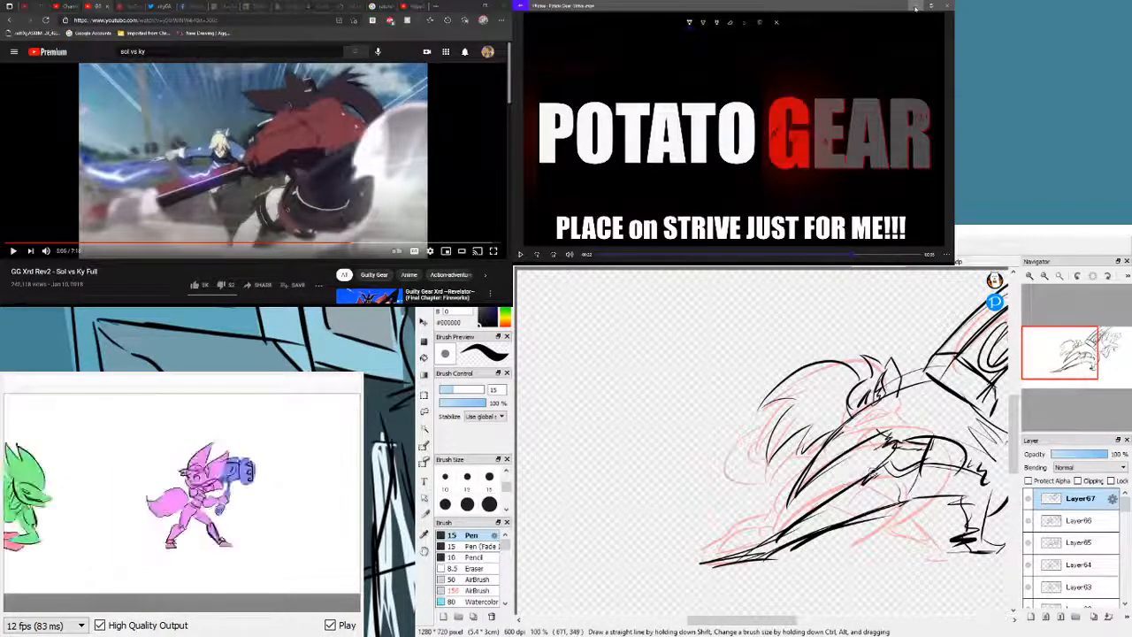
left_click_drag(837, 494, 915, 446)
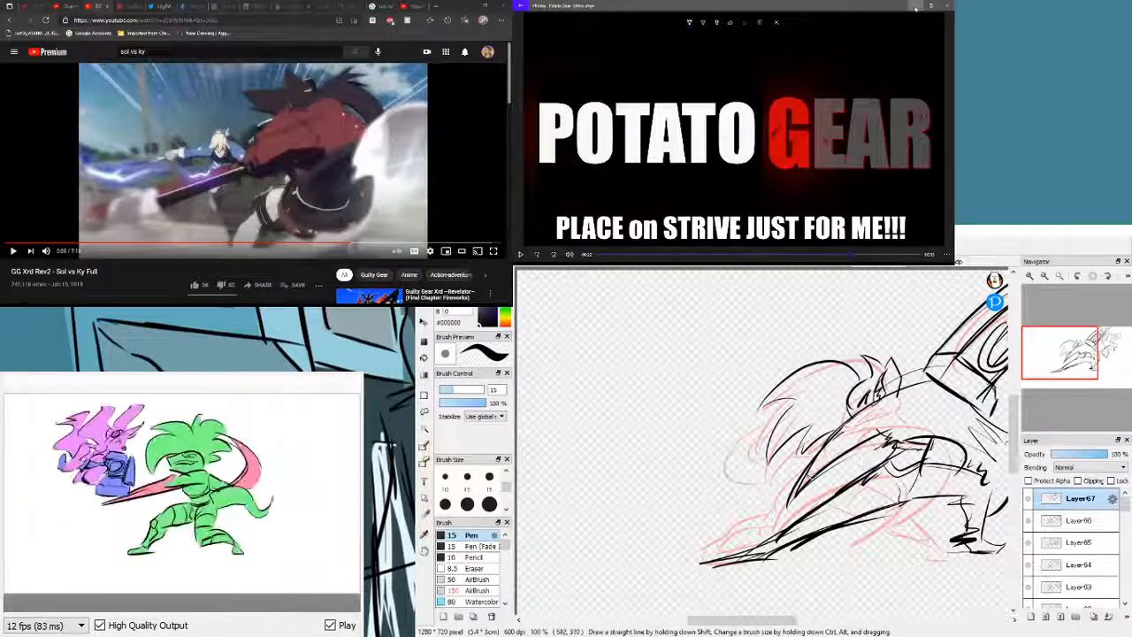
mouse_move(876, 457)
left_mouse_down()
mouse_move(732, 471)
mouse_move(862, 472)
left_mouse_up()
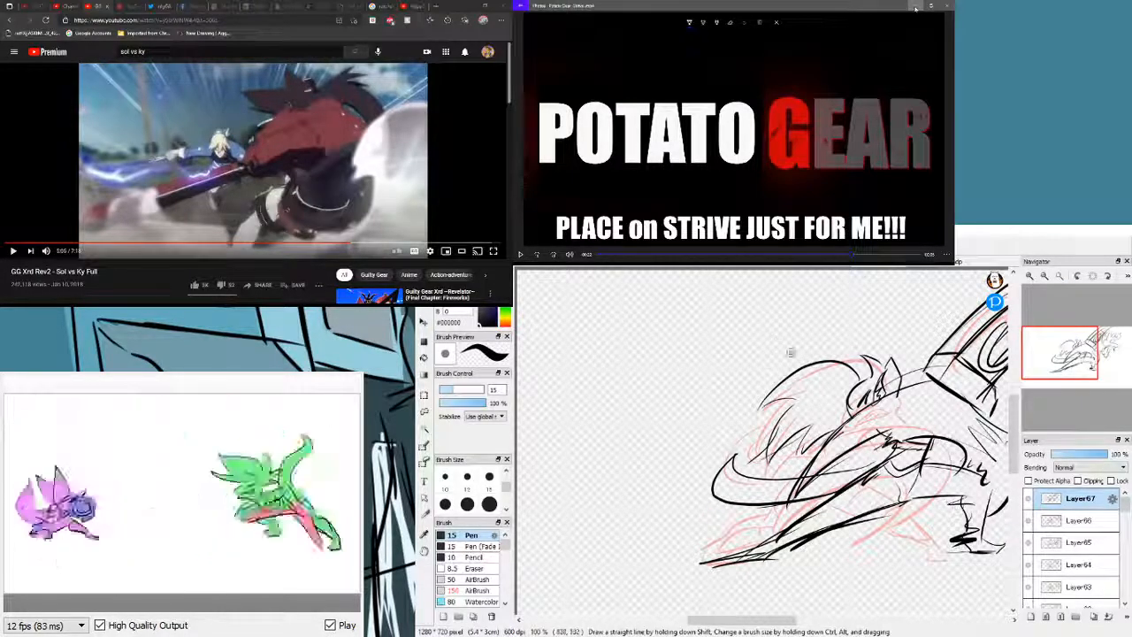
- Erase the front of the airborne attacker's head outline and redraw it with a pointed hair tuft and a fringe line over the forehead
mouse_move(1099, 321)
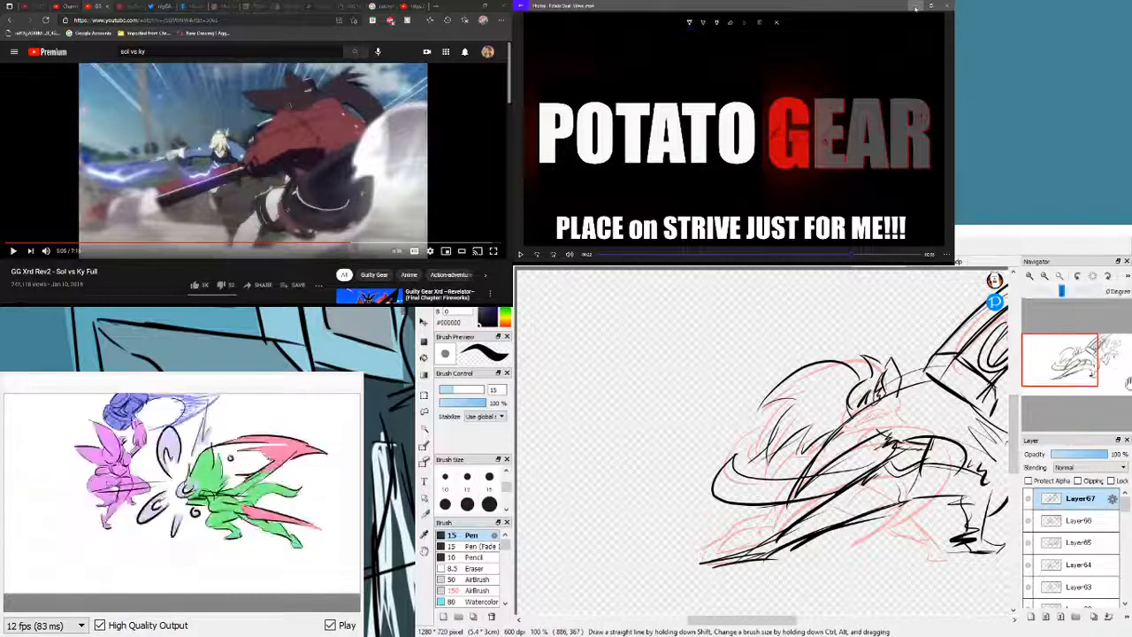
left_click_drag(1078, 363, 1106, 349)
left_click(1031, 276)
double_click(1031, 276)
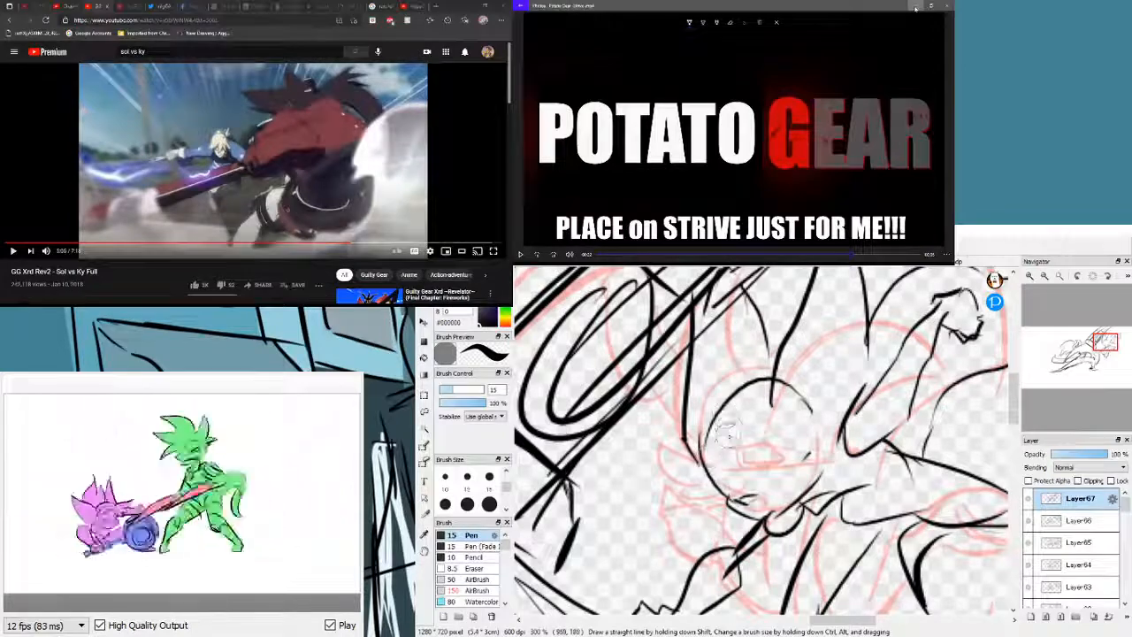
key("e")
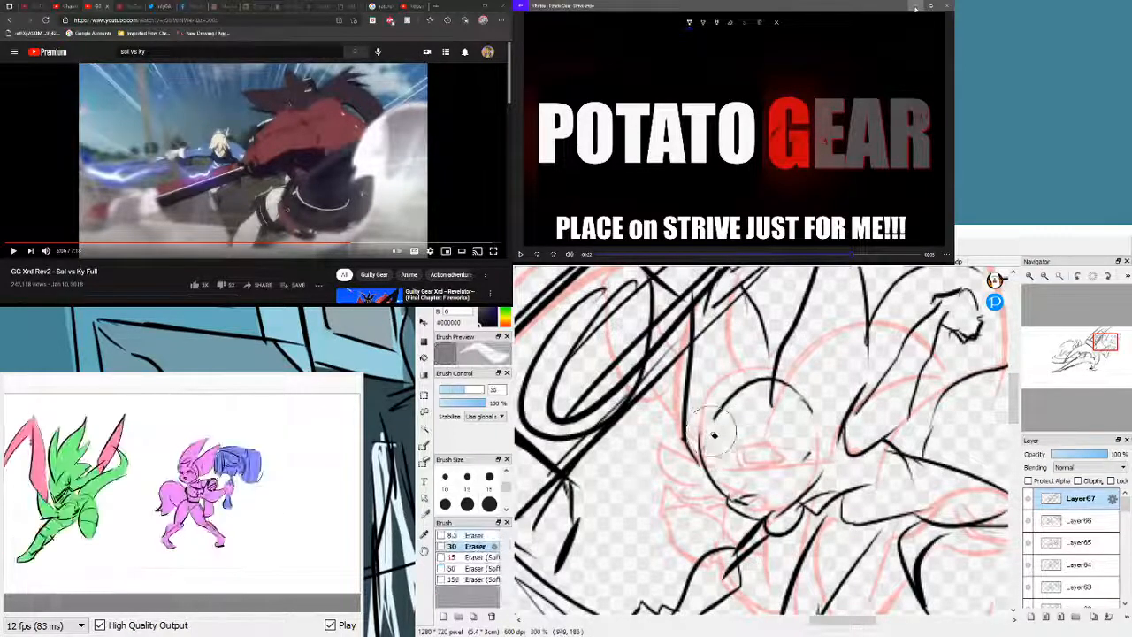
key("b")
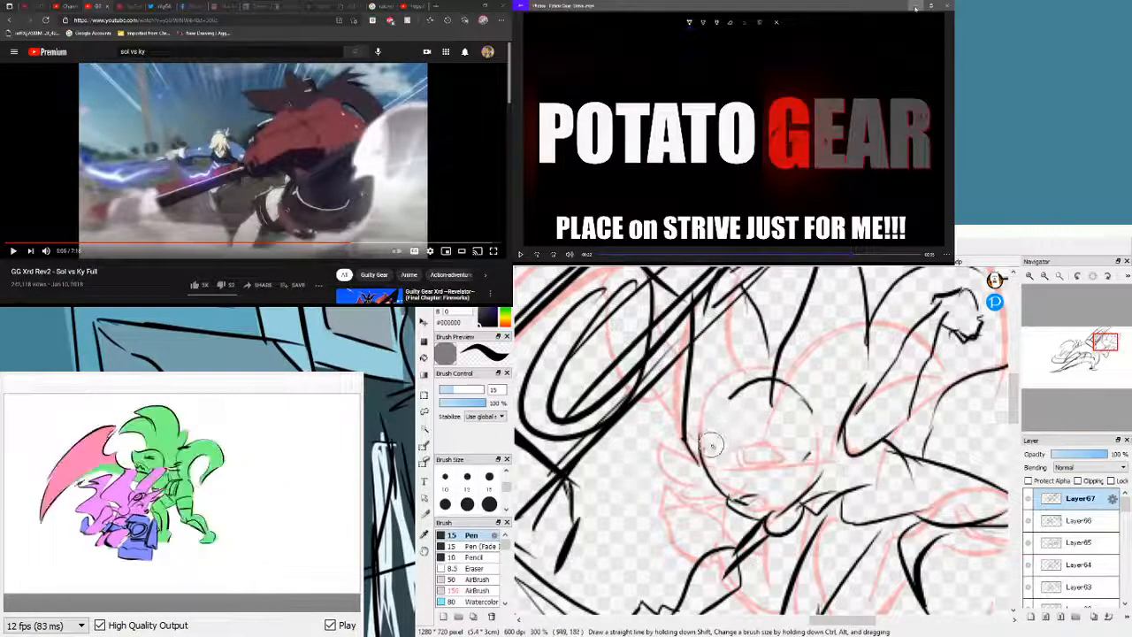
mouse_move(713, 446)
left_mouse_down()
mouse_move(744, 389)
mouse_move(738, 419)
mouse_move(766, 393)
mouse_move(750, 439)
mouse_move(767, 438)
mouse_move(705, 447)
mouse_move(776, 435)
mouse_move(821, 471)
left_mouse_up()
key("ctrl+z")
left_click_drag(768, 437, 819, 468)
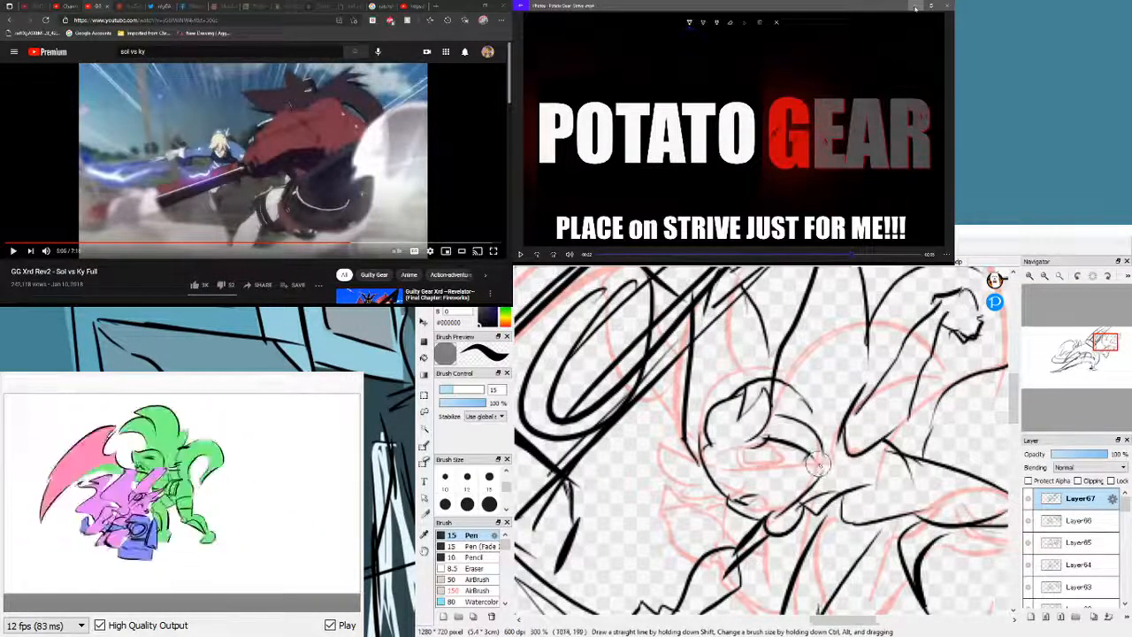
- Refine the back contour of the attacker's head, draw angry brows and eyes, and clean up the muzzle
key("e")
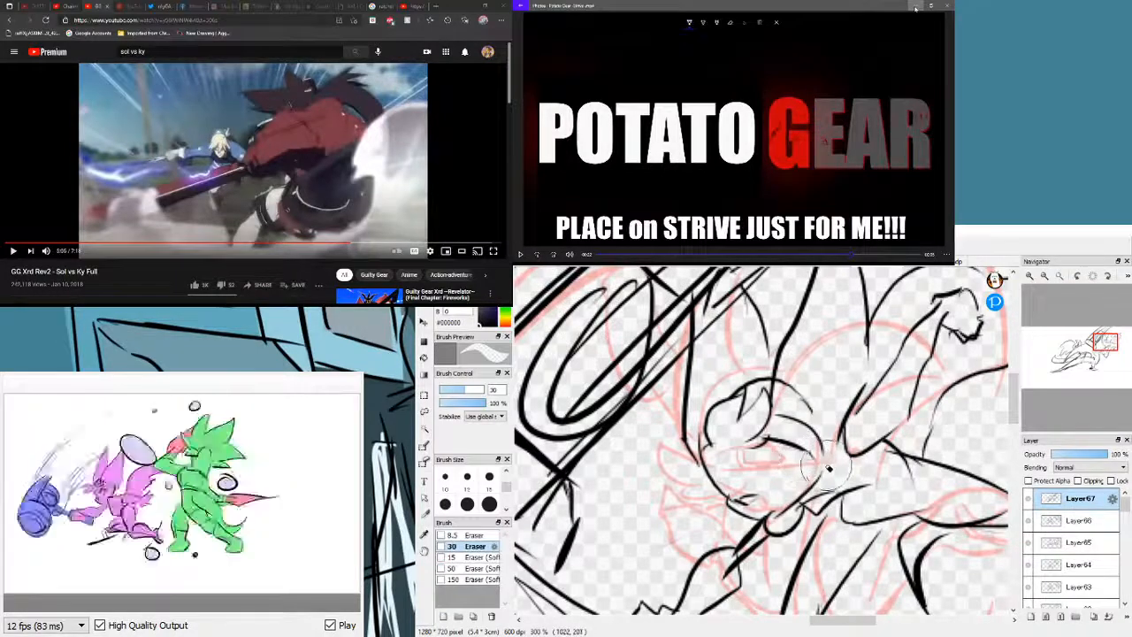
key("b")
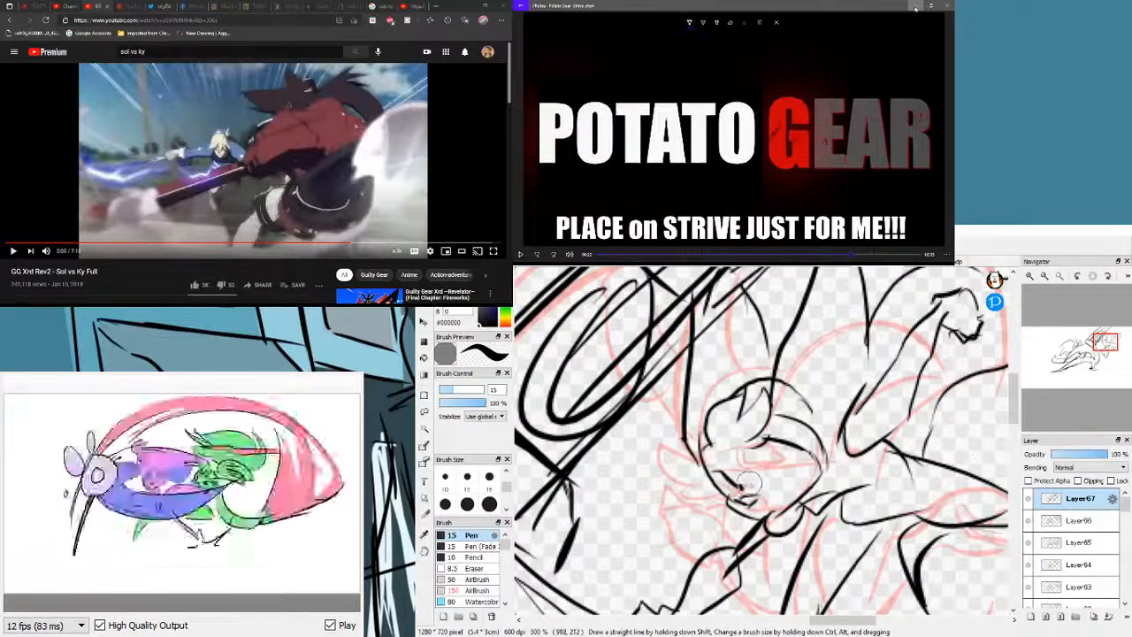
mouse_move(754, 485)
left_mouse_down()
mouse_move(790, 466)
mouse_move(785, 478)
left_mouse_up()
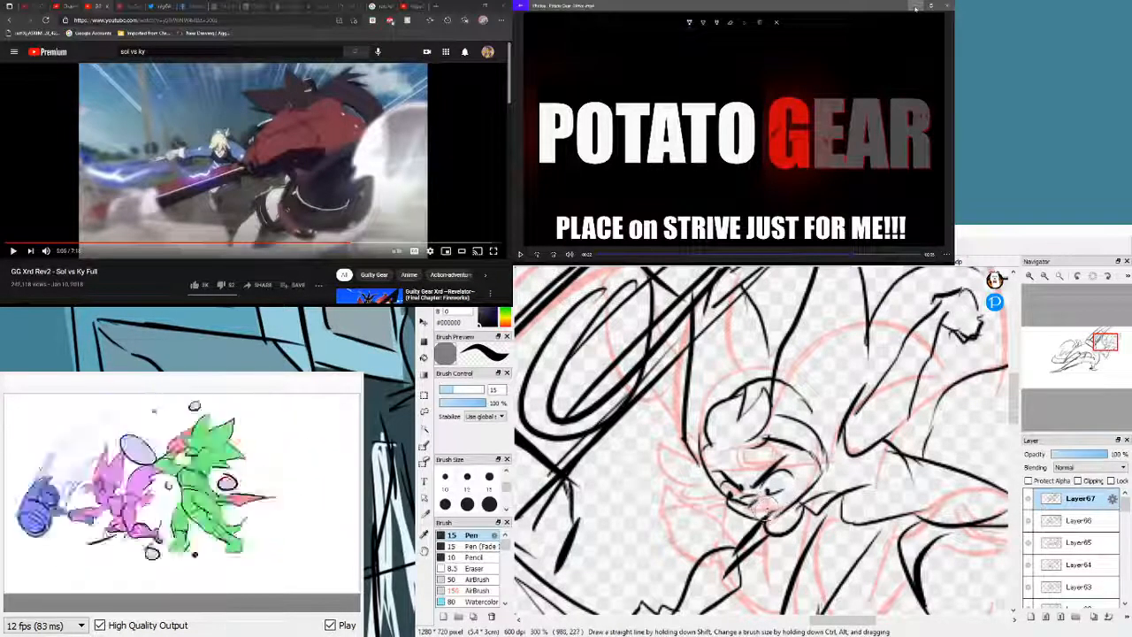
key("e")
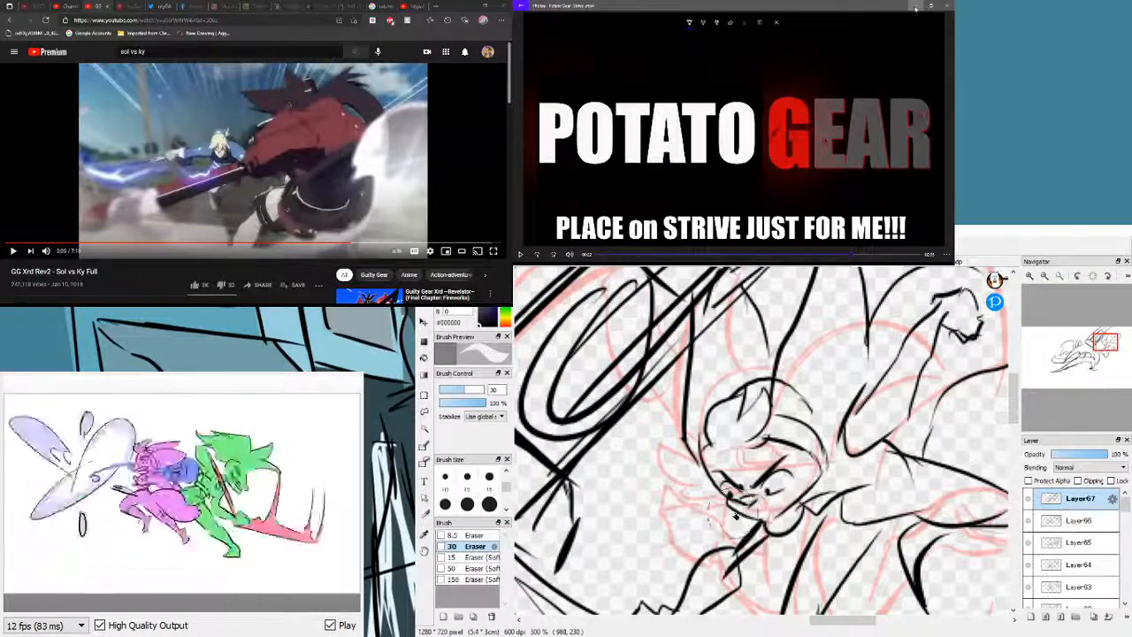
key("b")
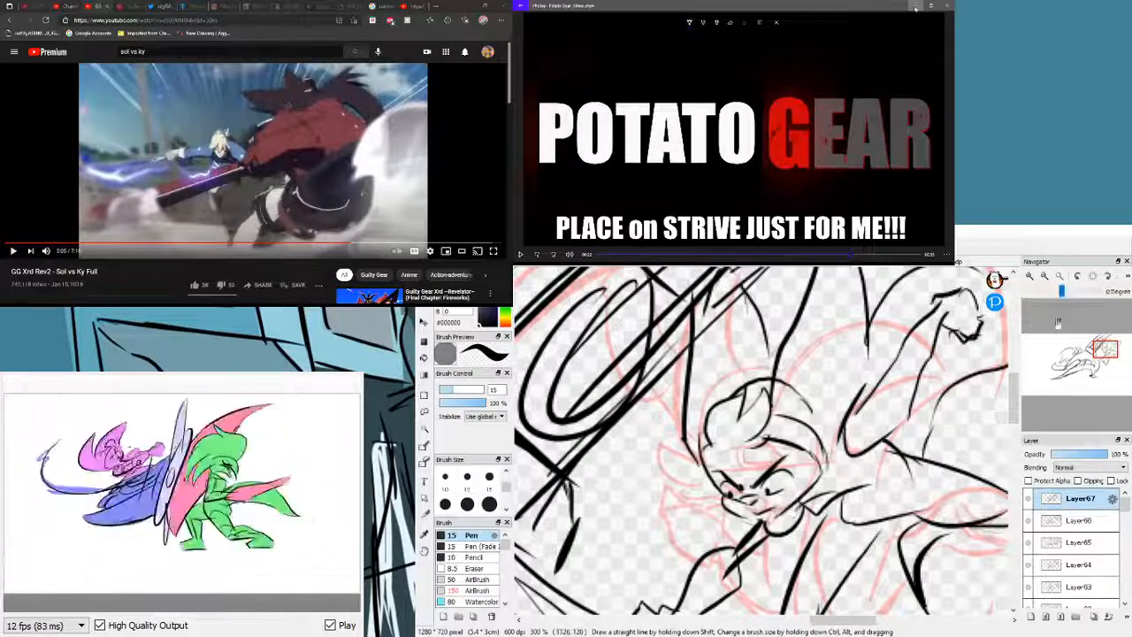
- Erase and redraw the stray lines behind the airborne attacker's head around the neck and shoulder
left_click(1045, 276)
key("e")
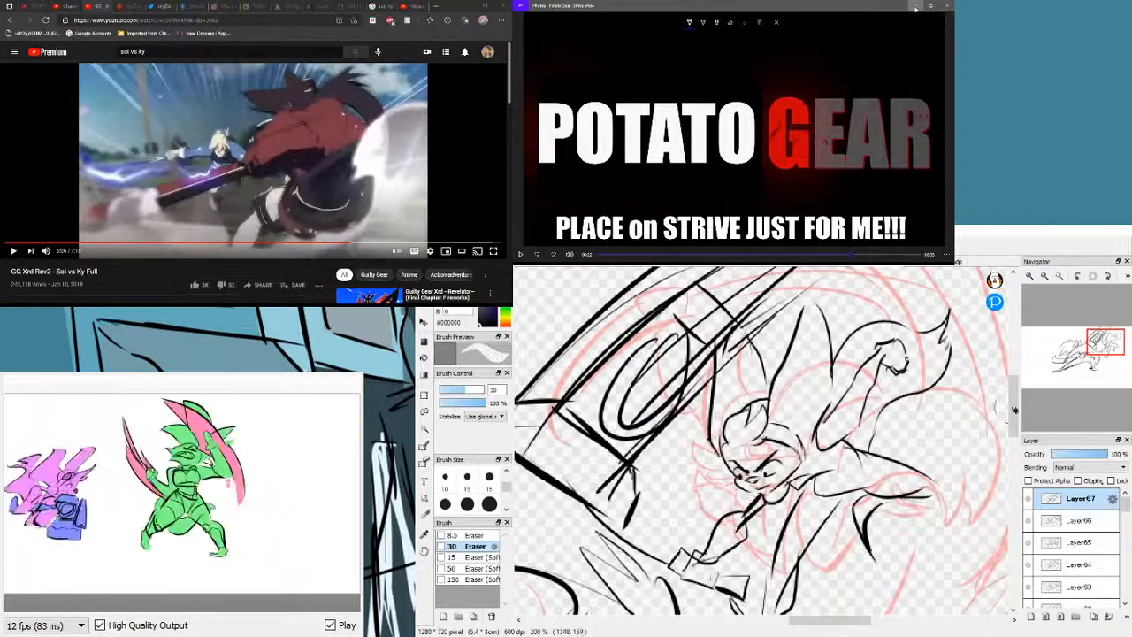
key("b")
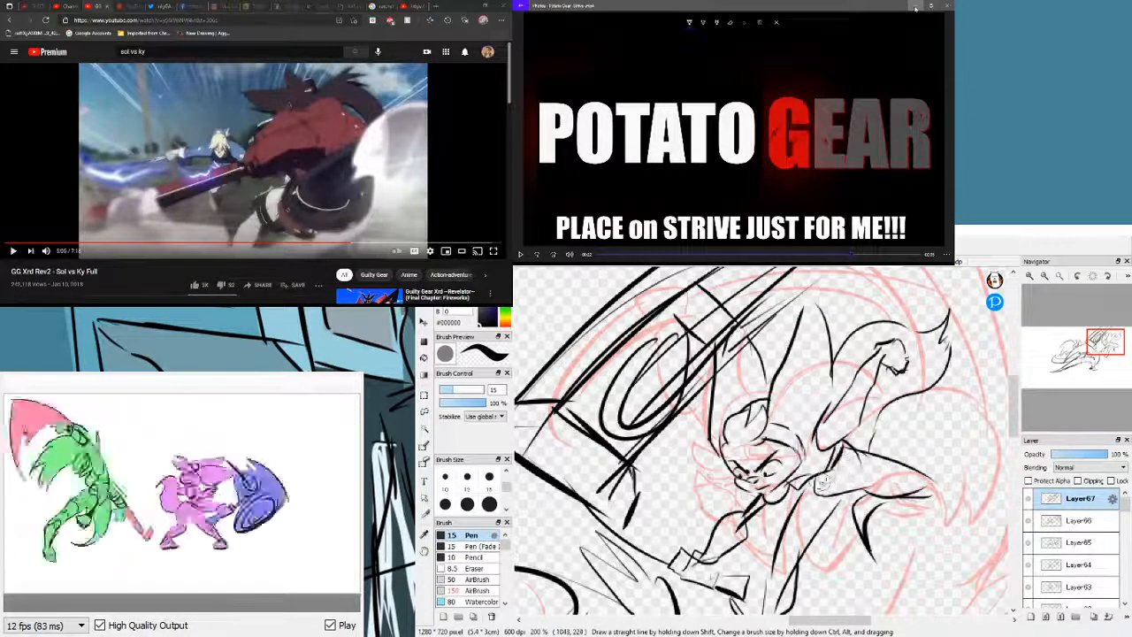
key("e")
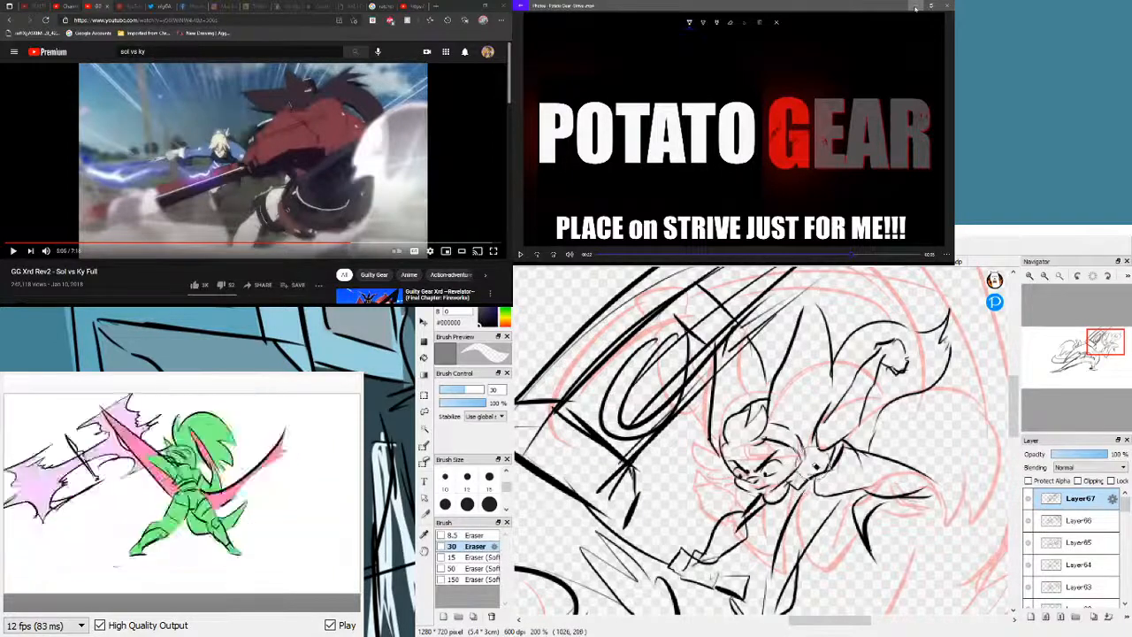
key("b")
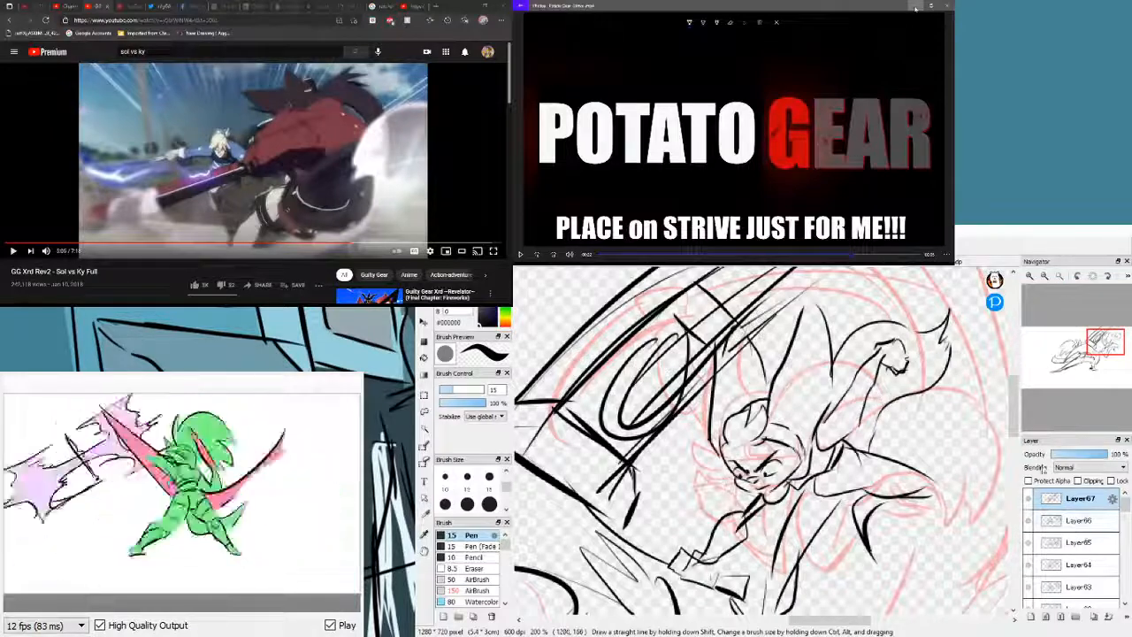
- Examine the airborne attacker's frame on Layer66 and play the reference fight video briefly to compare the motion
left_click(1083, 522)
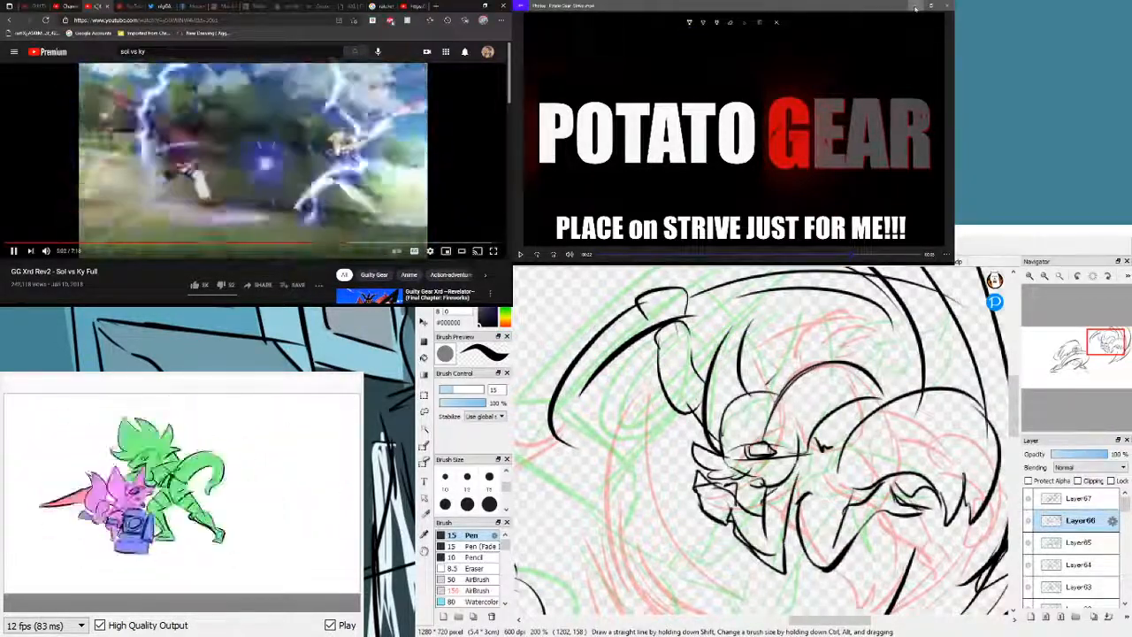
key("space")
key("space")
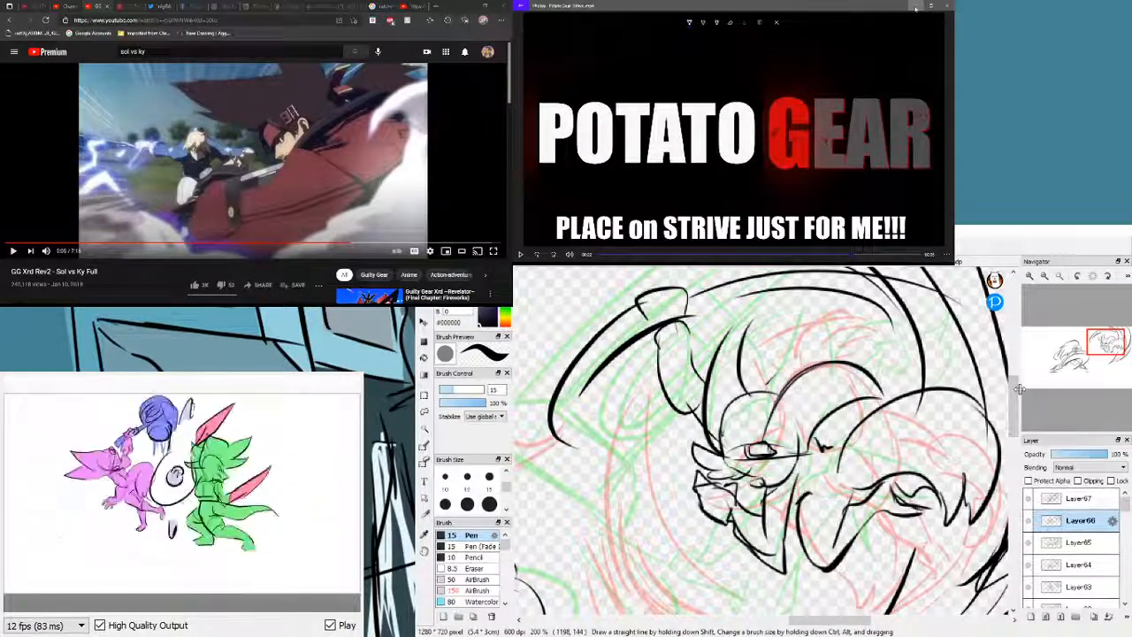
left_click_drag(1106, 343, 1099, 354)
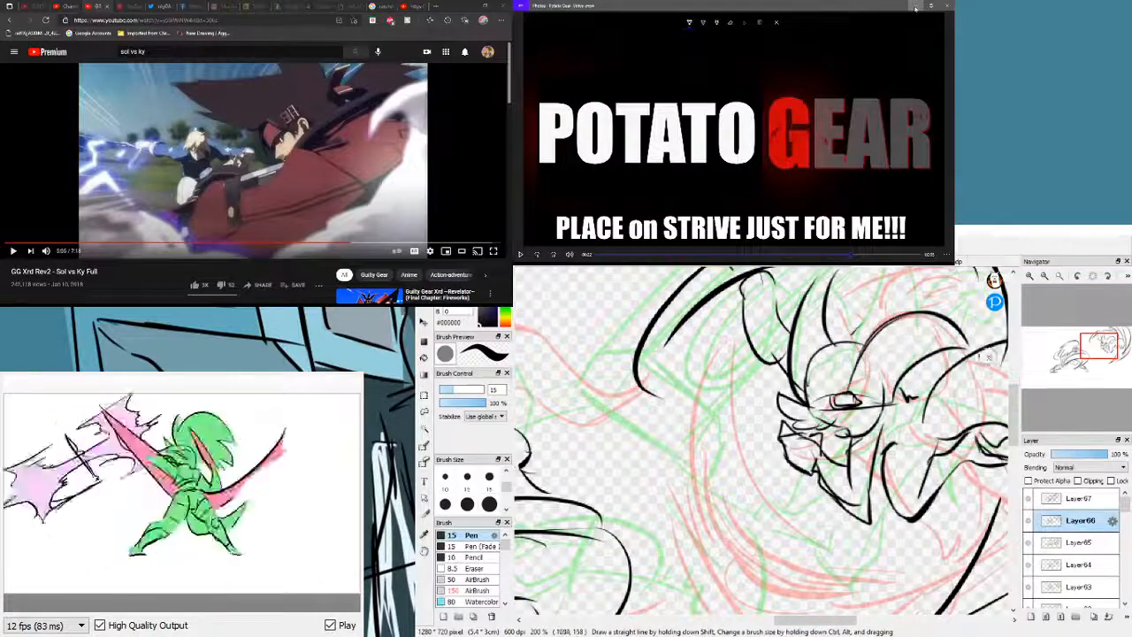
mouse_move(1100, 356)
left_mouse_down()
mouse_move(1072, 363)
mouse_move(1104, 350)
left_mouse_up()
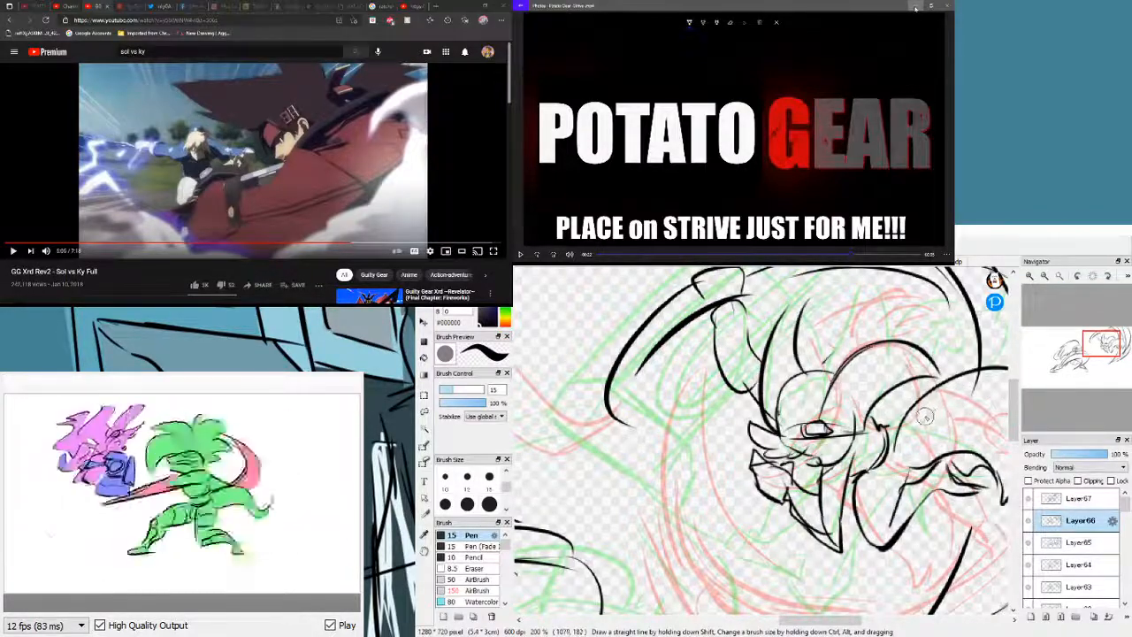
- Return to Layer67 and add a short line along the grounded figure's stretched thigh
left_click(1079, 498)
mouse_move(1076, 356)
left_mouse_down()
mouse_move(1083, 368)
mouse_move(1105, 341)
mouse_move(1079, 356)
mouse_move(1105, 354)
mouse_move(1081, 357)
left_mouse_up()
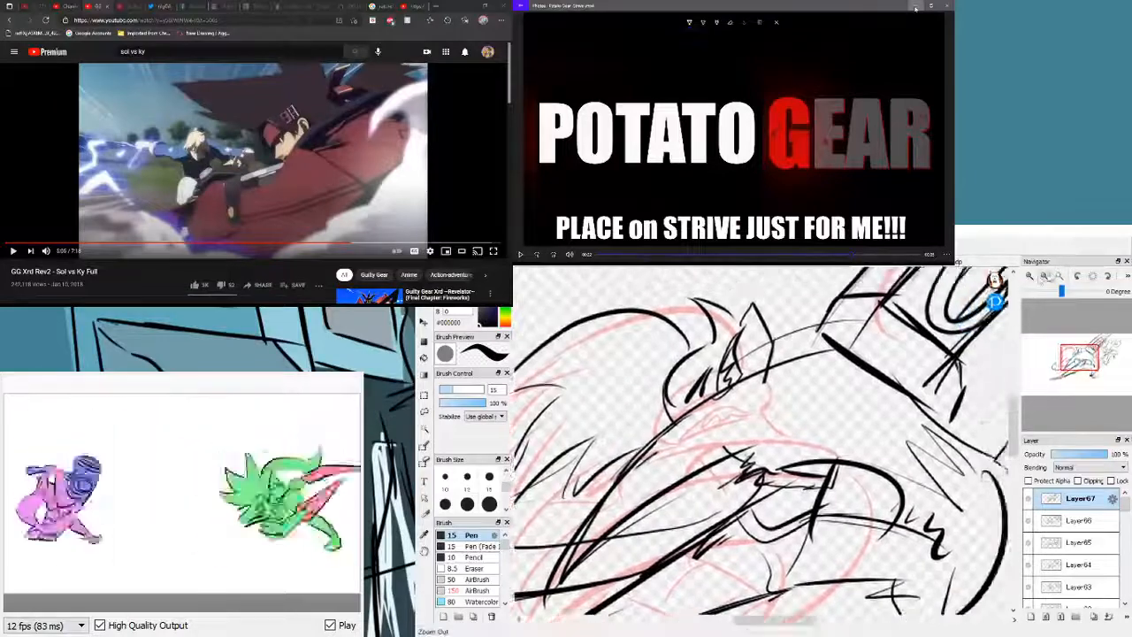
left_click(1044, 275)
left_click(1044, 275)
left_click(1045, 276)
left_click_drag(784, 476, 843, 462)
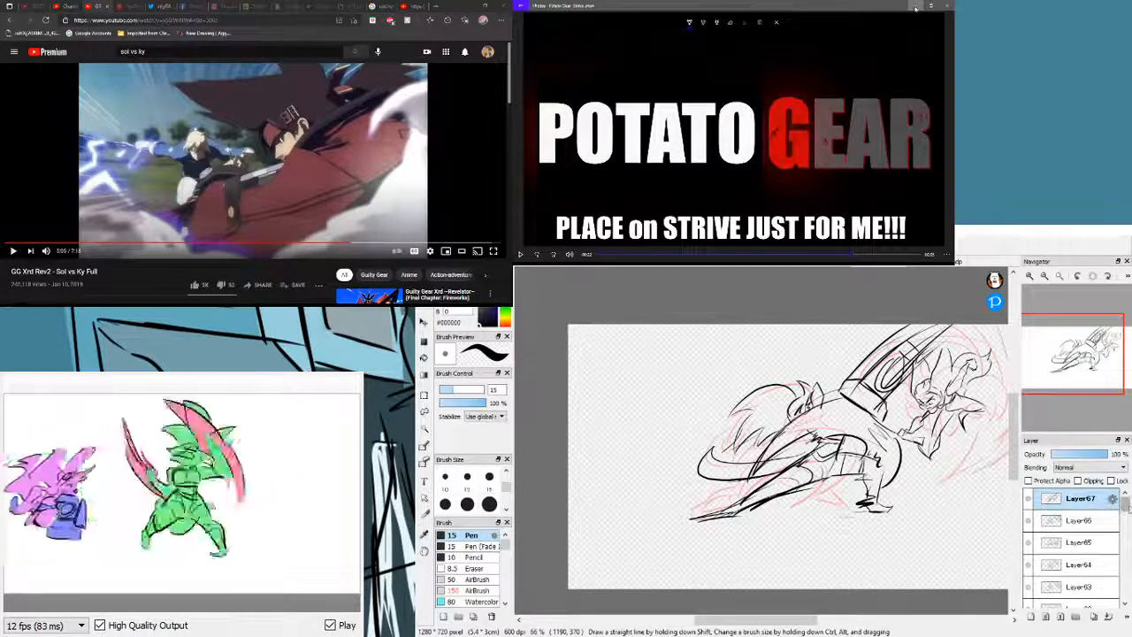
- Show the earlier frame on Layer62 to check both fighters' poses
scroll(1126, 513, "down", 3)
left_click_drag(1125, 517, 1125, 515)
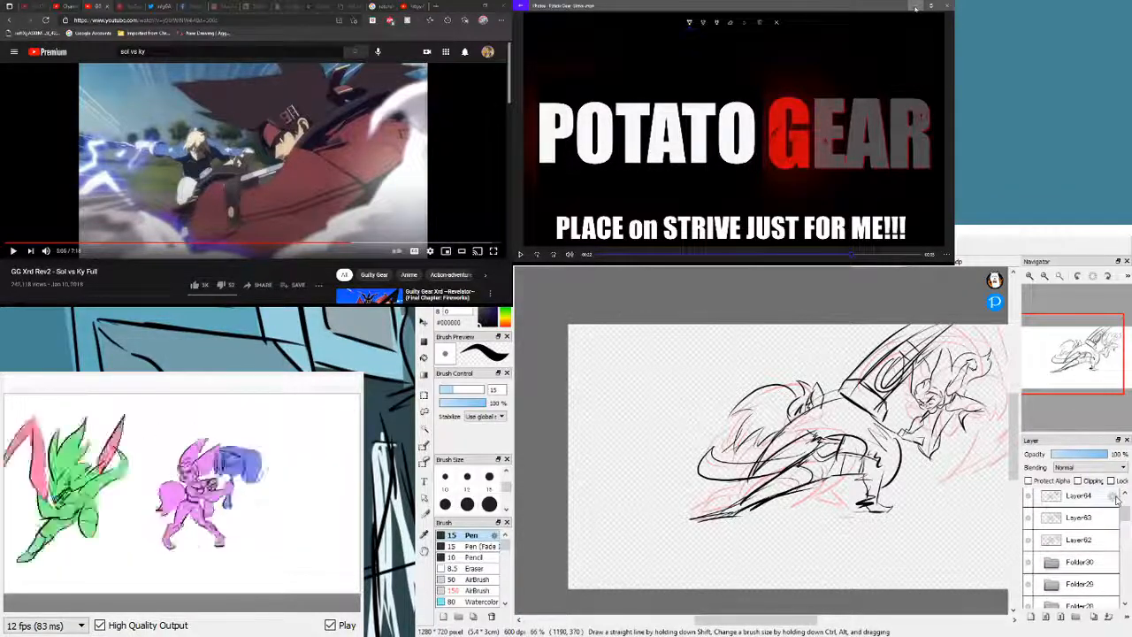
left_click(1097, 543)
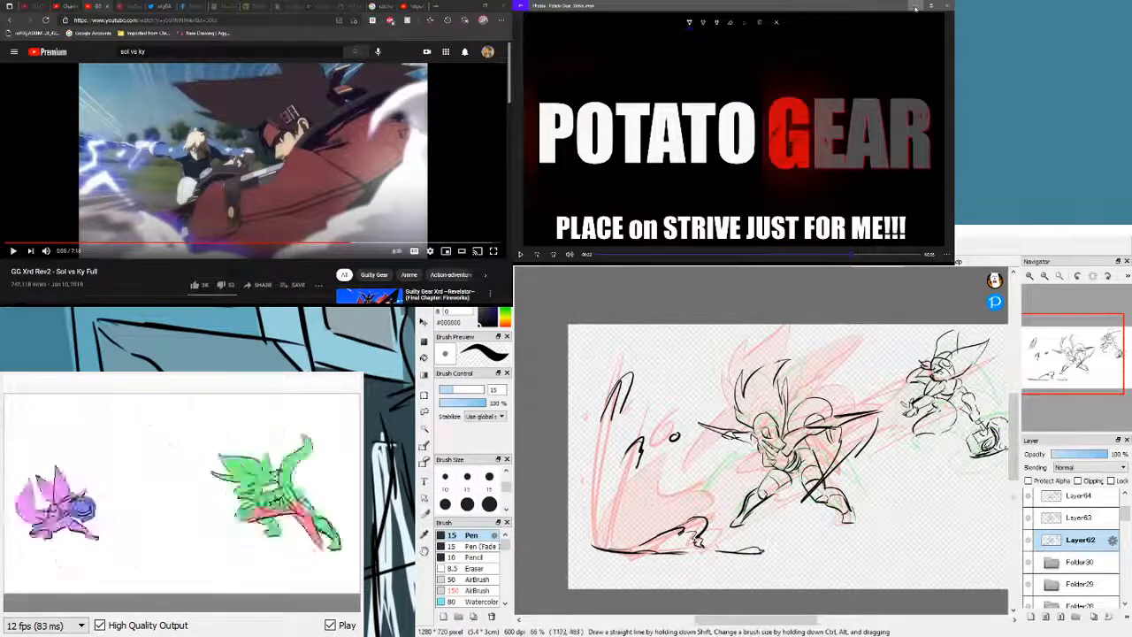
- View the coloured frame in Folder30 and make Layer67 the active layer
left_click(1101, 563)
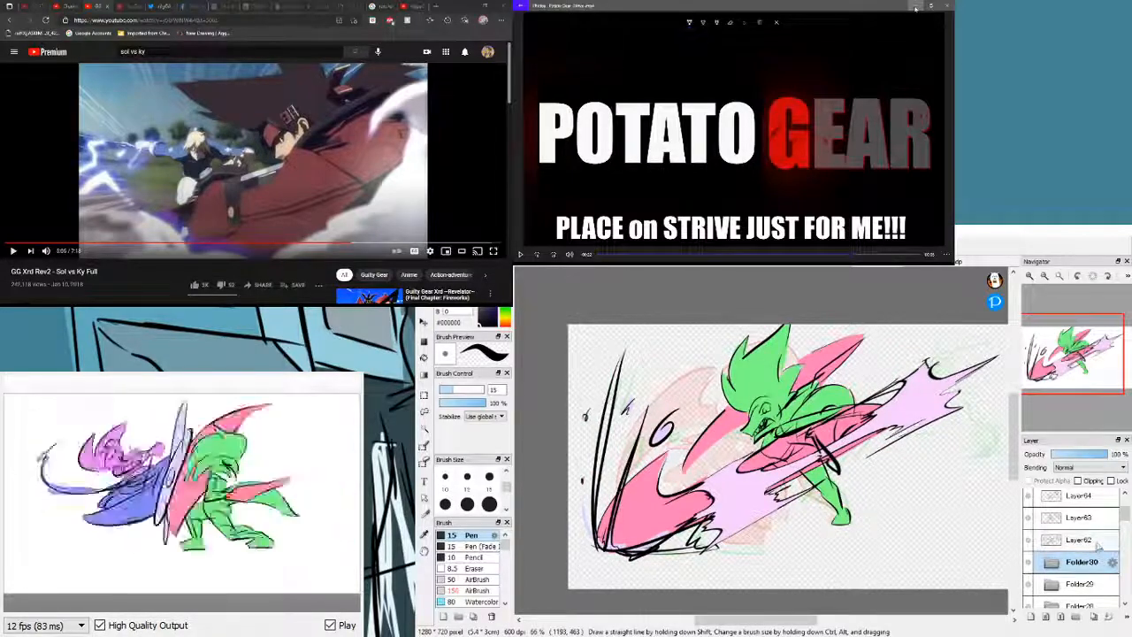
scroll(1122, 518, "up", 2)
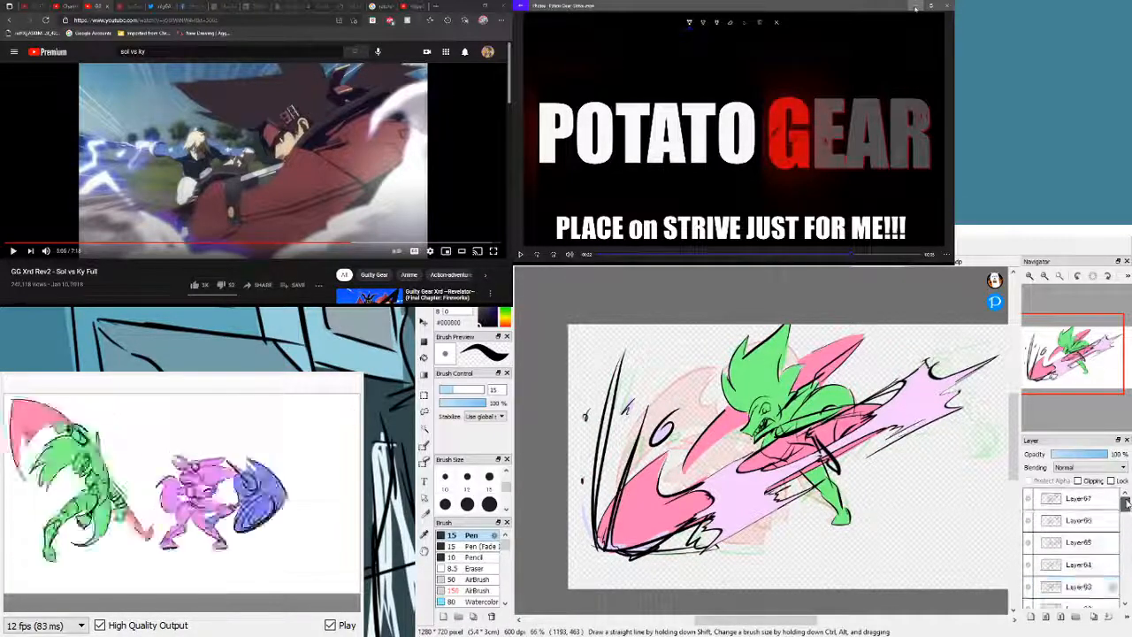
left_click(1097, 499)
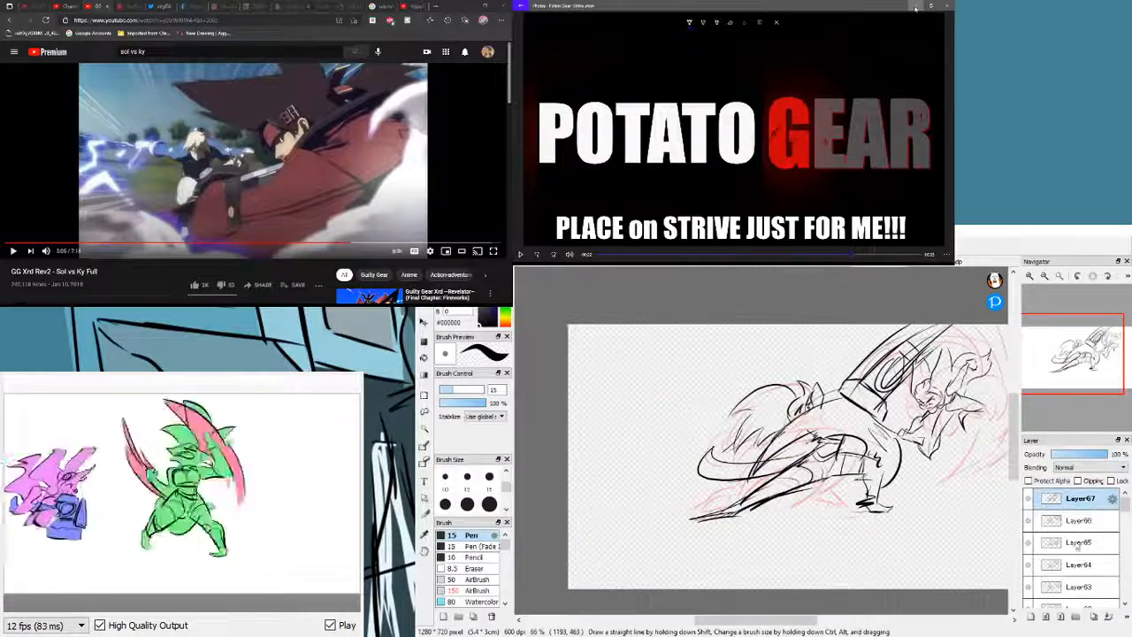
- Sample the characters' purple and green from the open comic pages, and return to the animation canvas with the green active
key("ctrl+Tab")
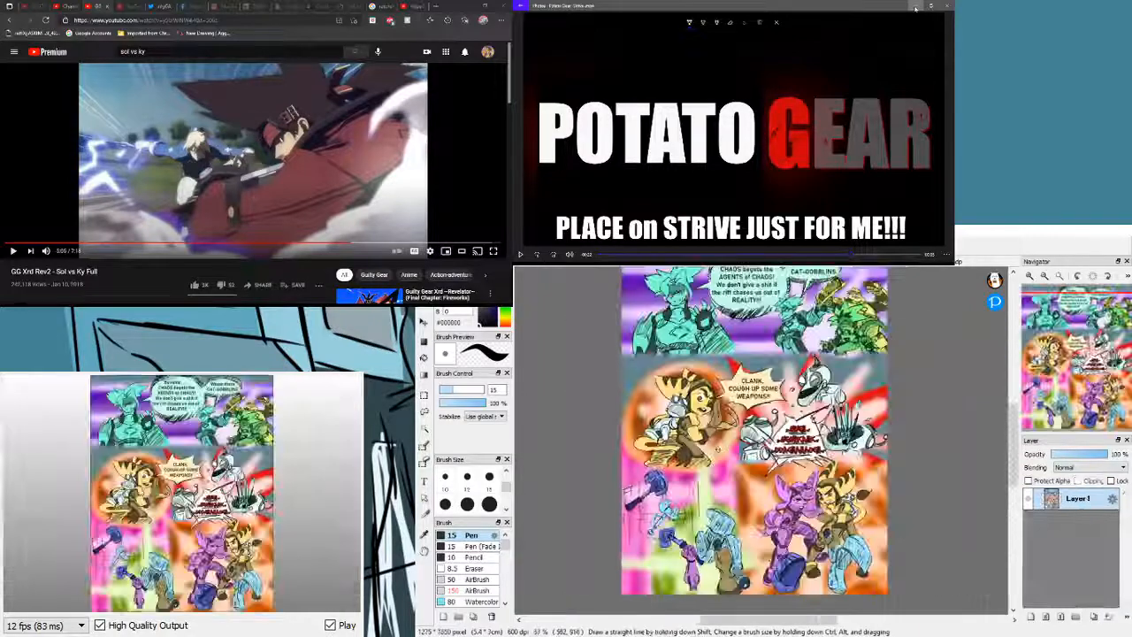
right_click(786, 488)
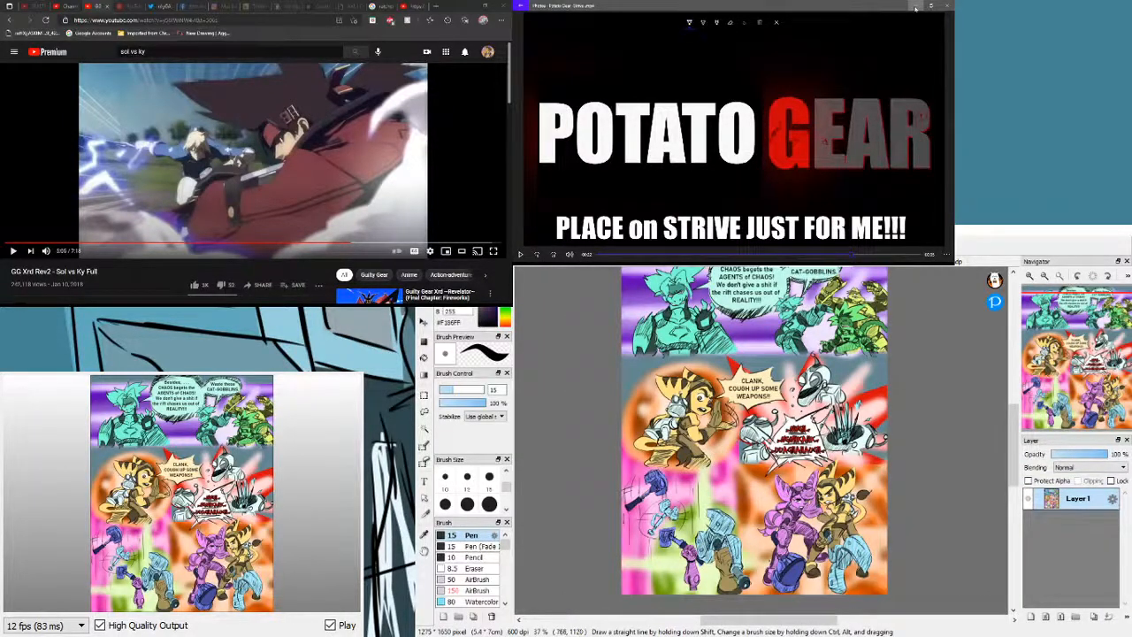
key("ctrl+Tab")
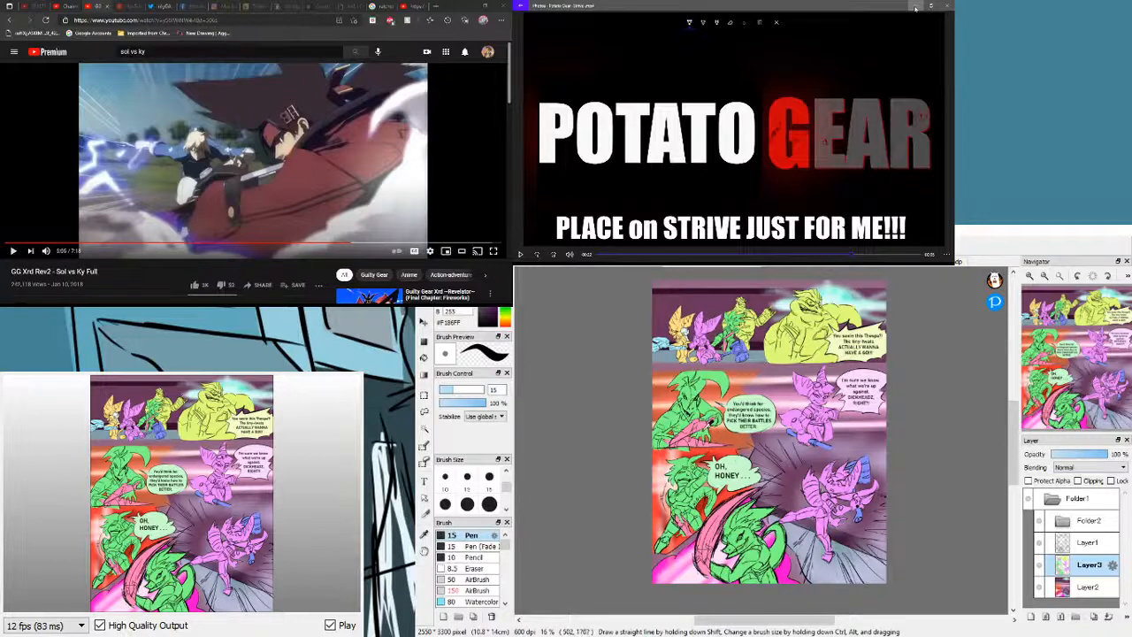
left_click(692, 384, "alt")
left_click(938, 262)
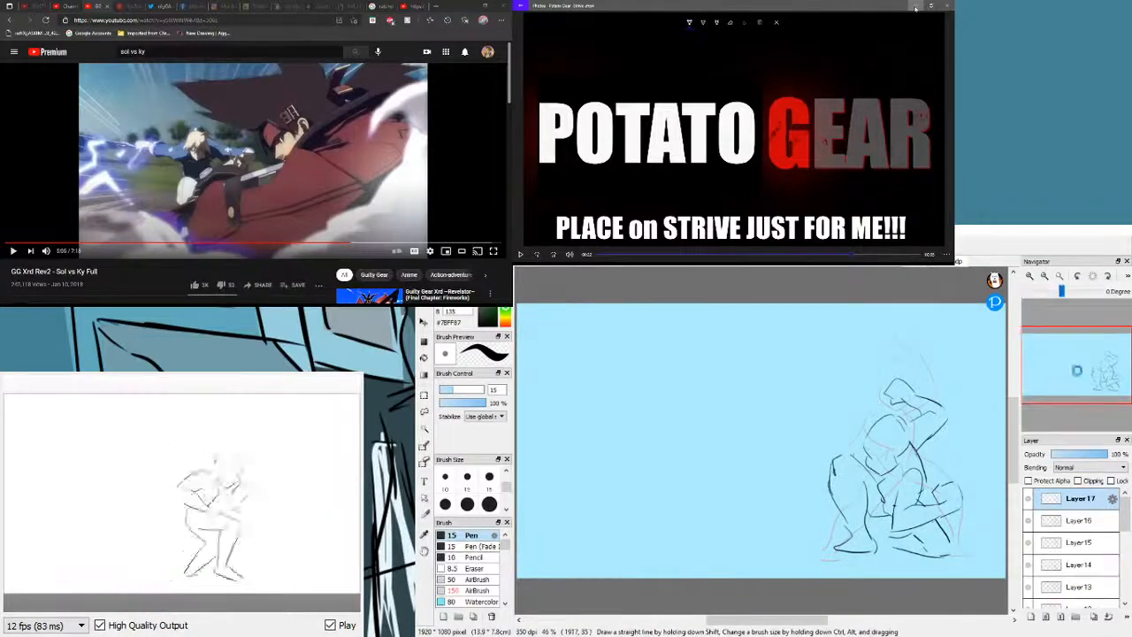
left_click(884, 262)
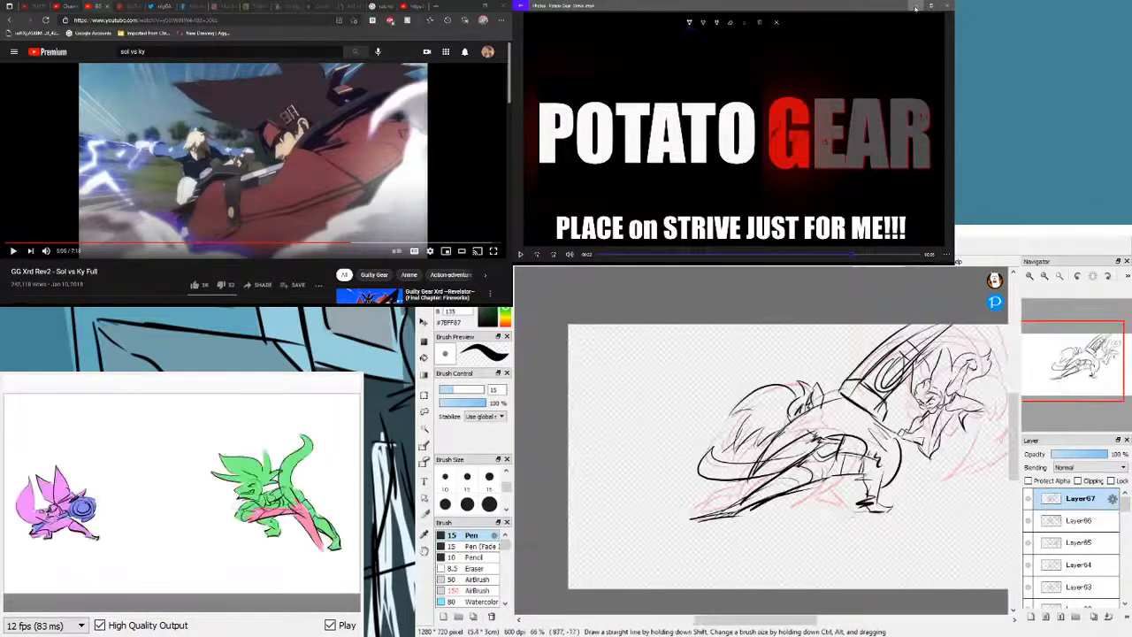
- Try painting green strokes into the crouching character's hair on Layer67 with the 15 px Pen
left_click(1031, 274)
left_click(1031, 274)
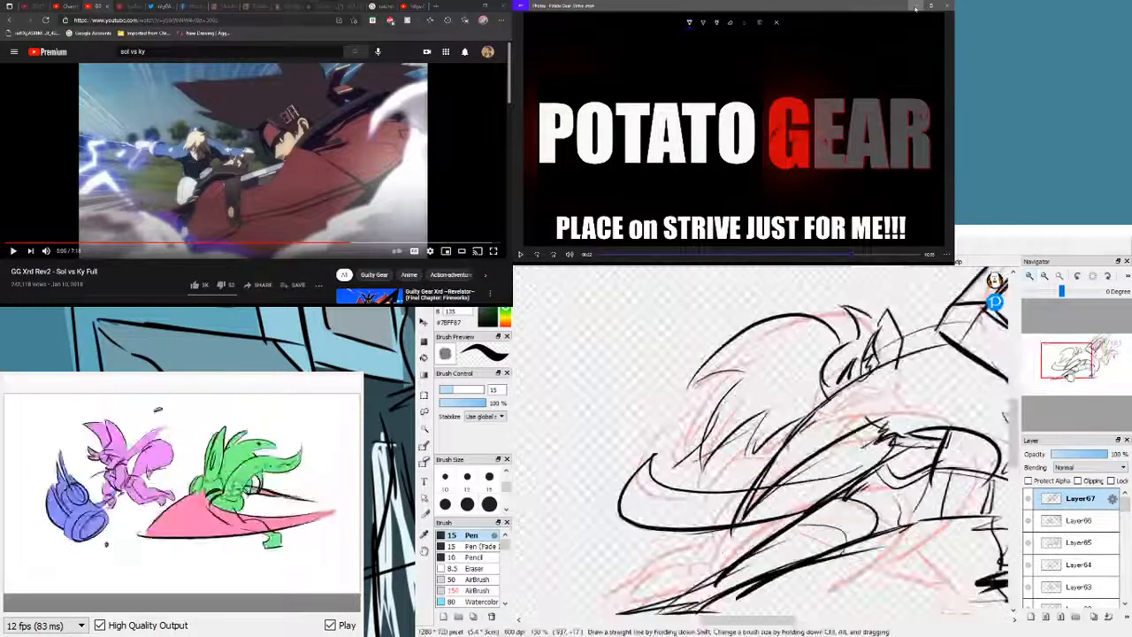
left_click(1032, 274)
mouse_move(1070, 372)
left_mouse_down()
mouse_move(1061, 355)
mouse_move(1056, 387)
left_mouse_up()
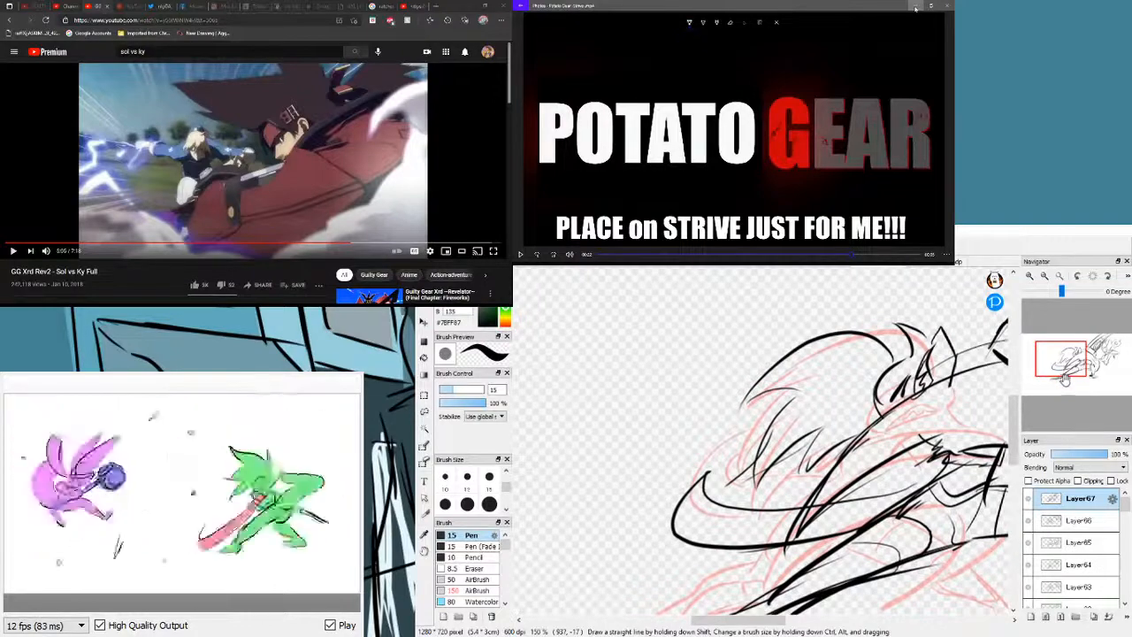
left_click_drag(1065, 361, 1065, 362)
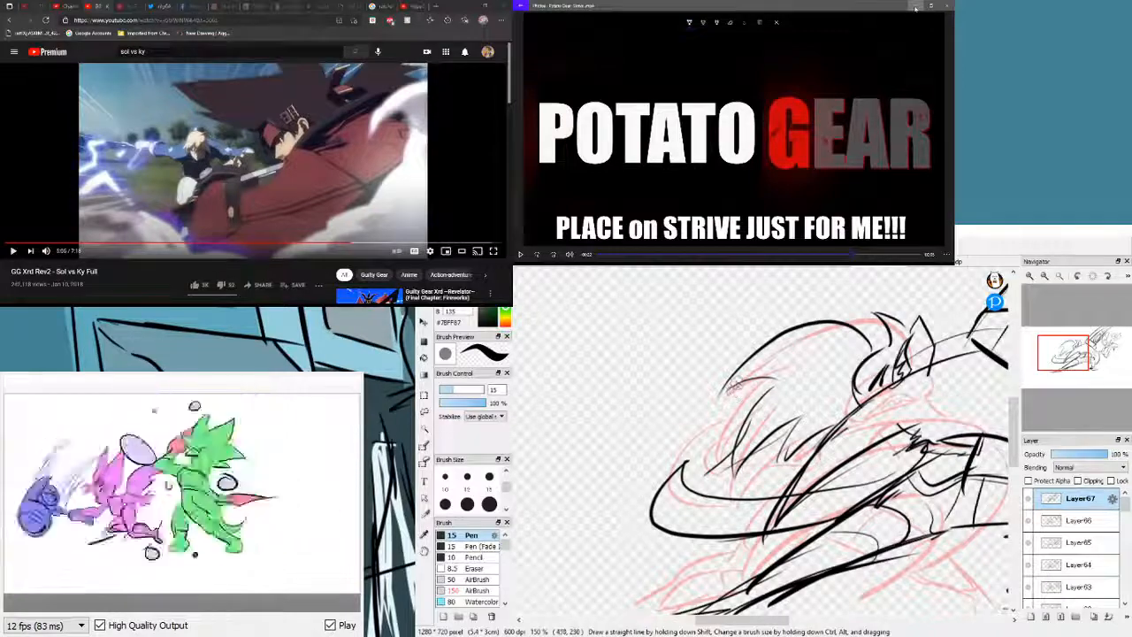
left_click_drag(723, 387, 812, 374)
key("ctrl+z")
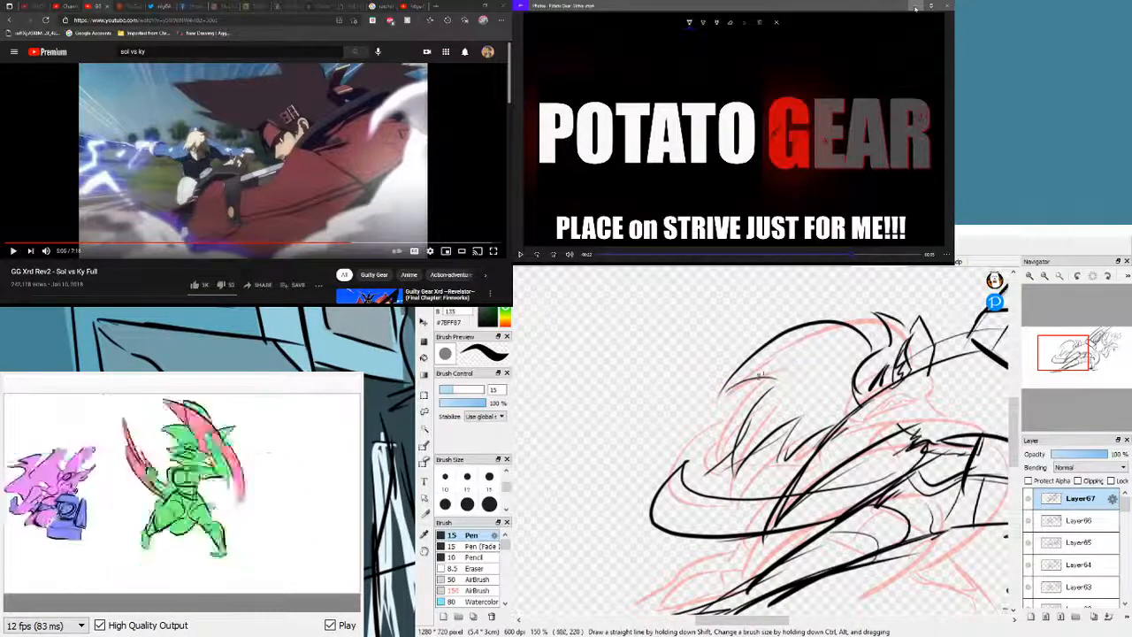
left_click_drag(725, 386, 805, 370)
mouse_move(727, 389)
left_mouse_down()
mouse_move(794, 339)
mouse_move(835, 333)
left_mouse_up()
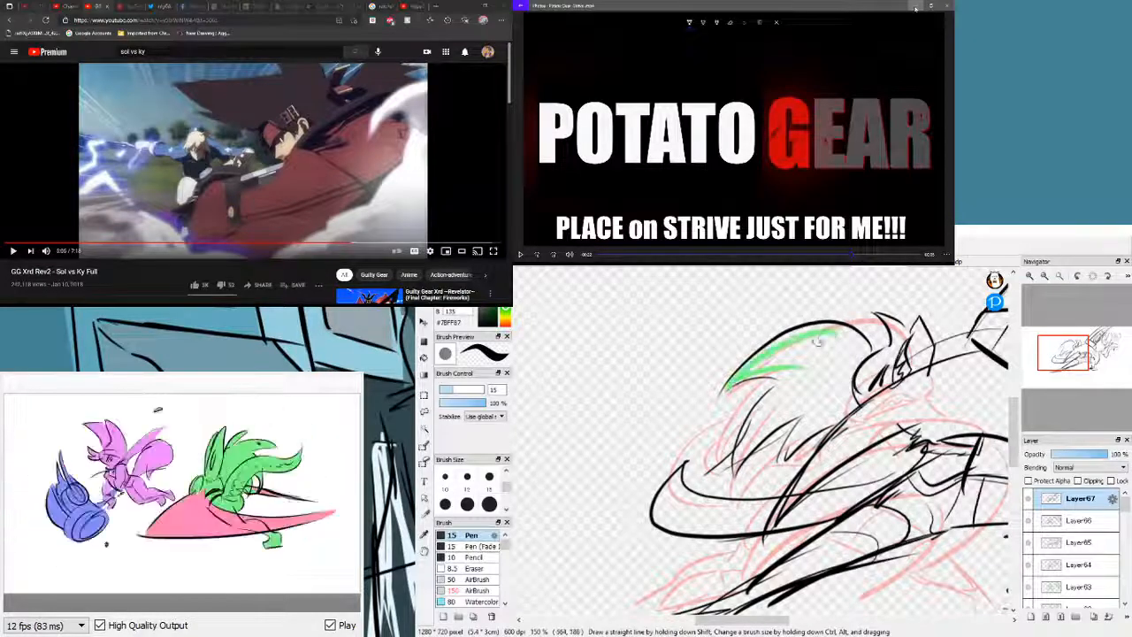
left_click_drag(745, 371, 810, 339)
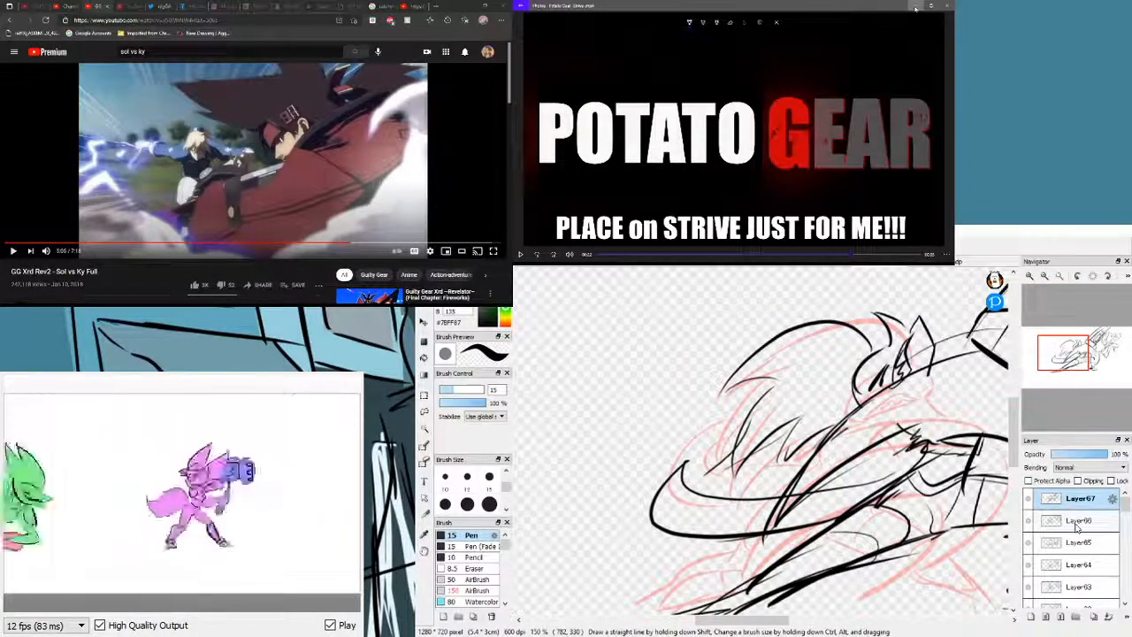
- Add one layer folder above Layer67 and two layer folders above Layer66
left_click(1075, 617)
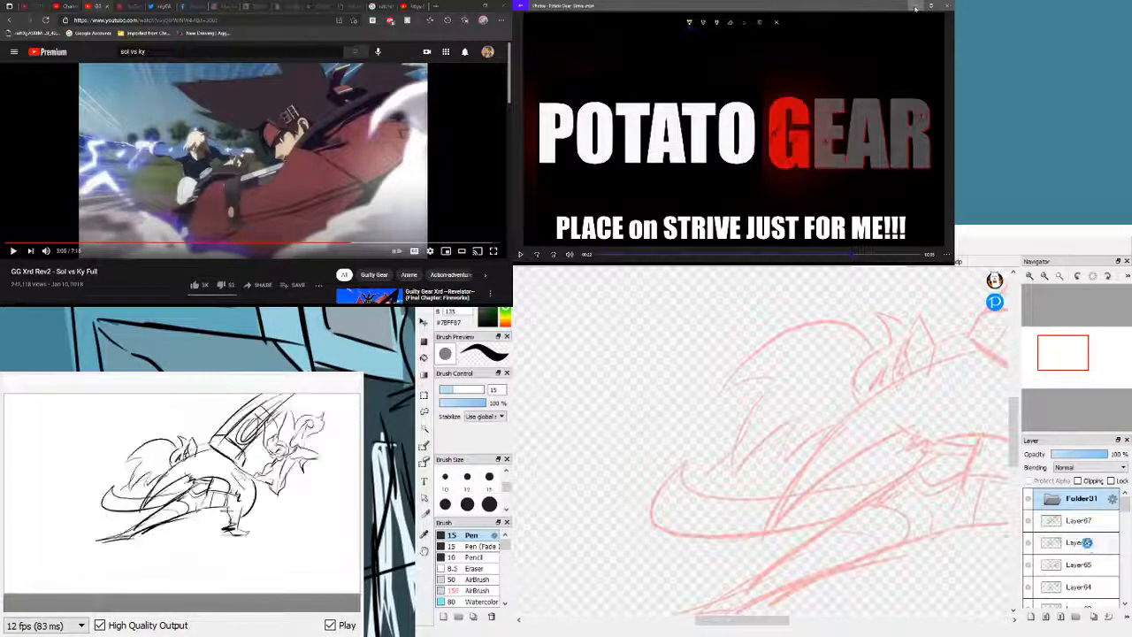
left_click(1086, 544)
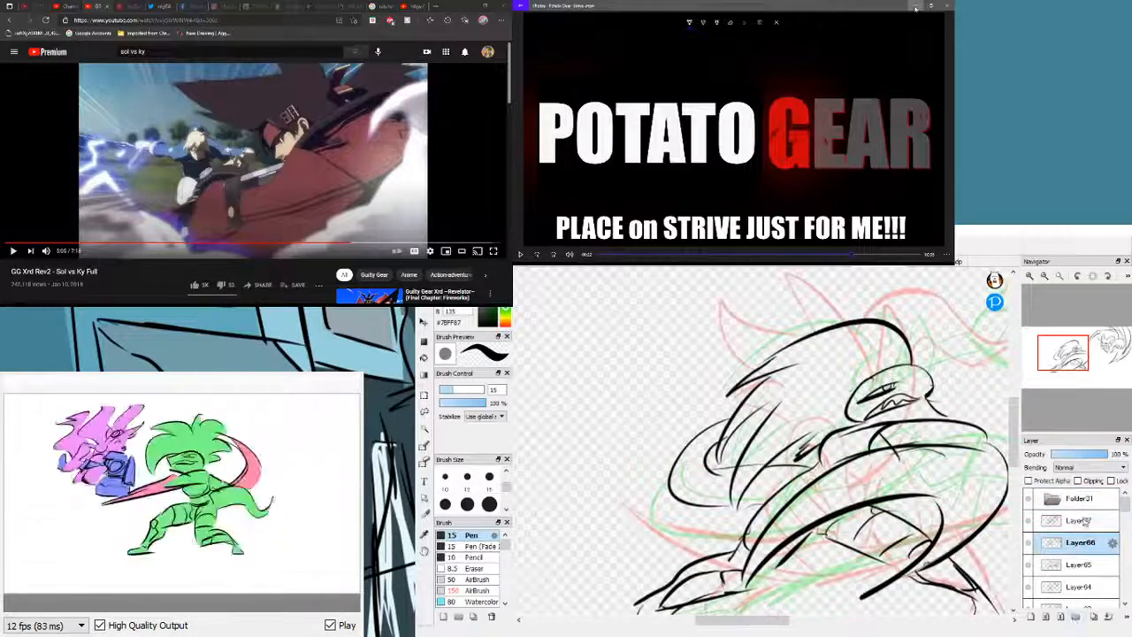
left_click(1076, 619)
scroll(1116, 522, "down", 3)
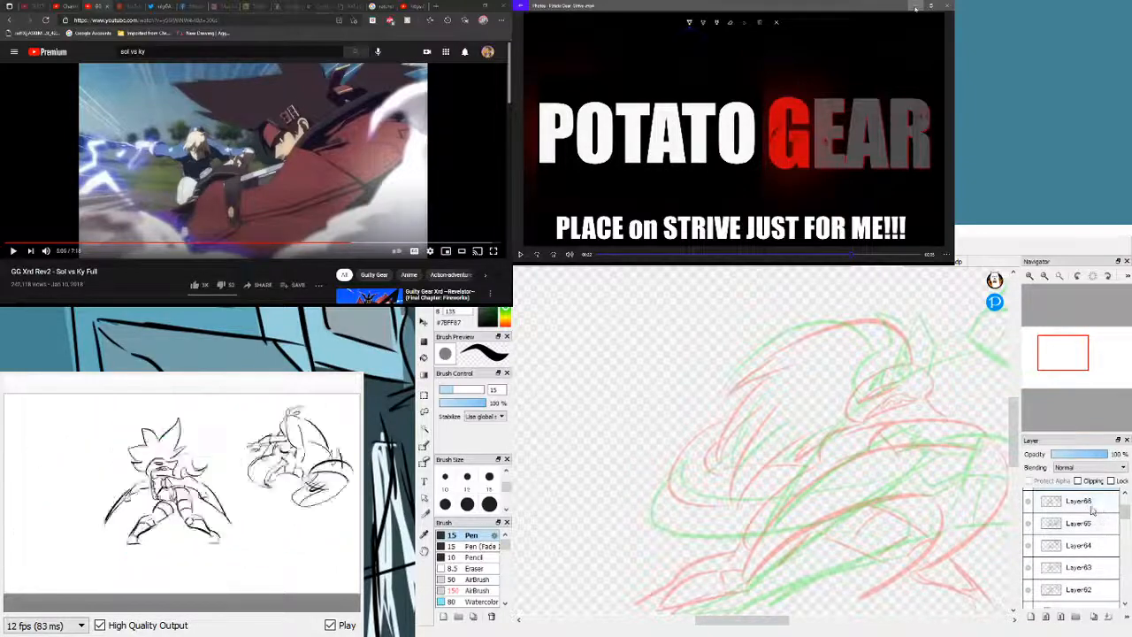
left_click(1094, 512)
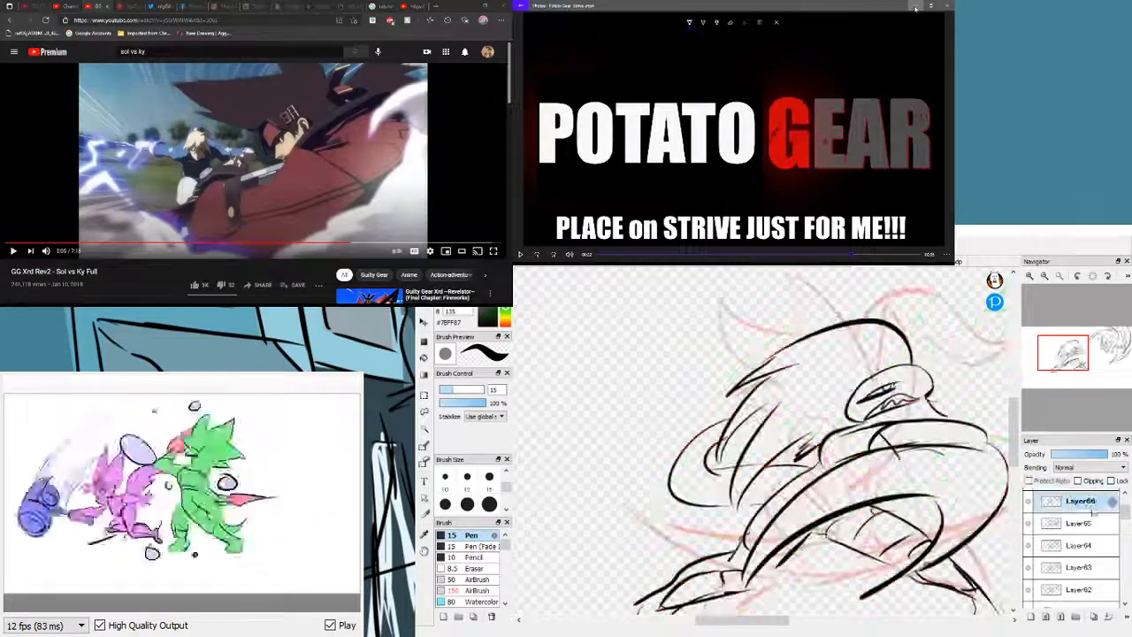
left_click(1078, 620)
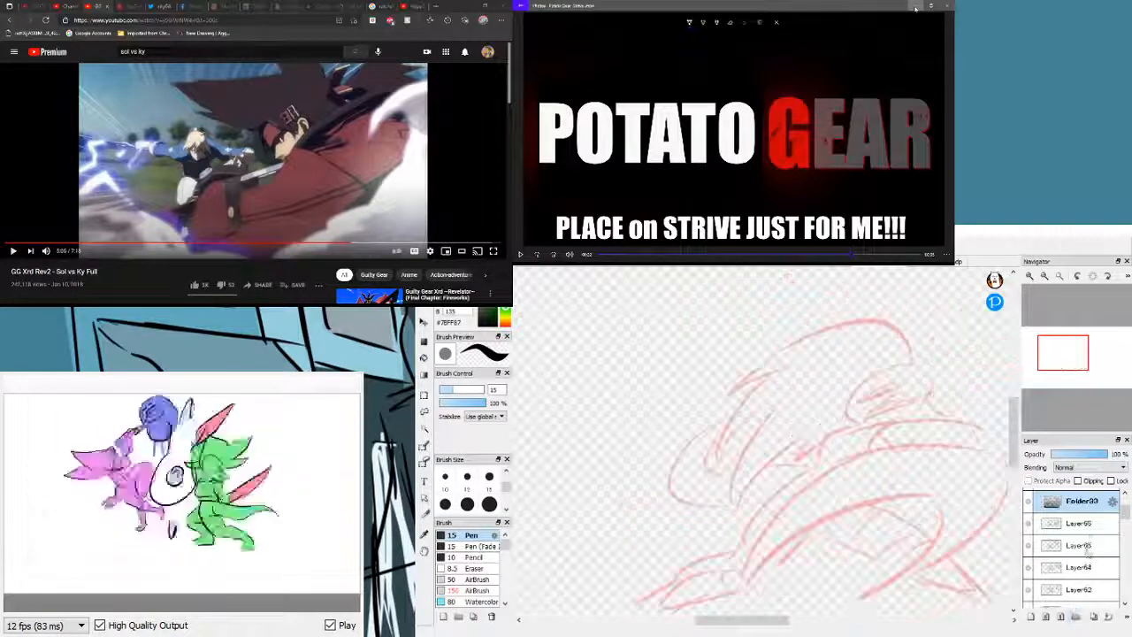
- Add a layer folder above Layer65 and another above Layer64
left_click(1092, 545)
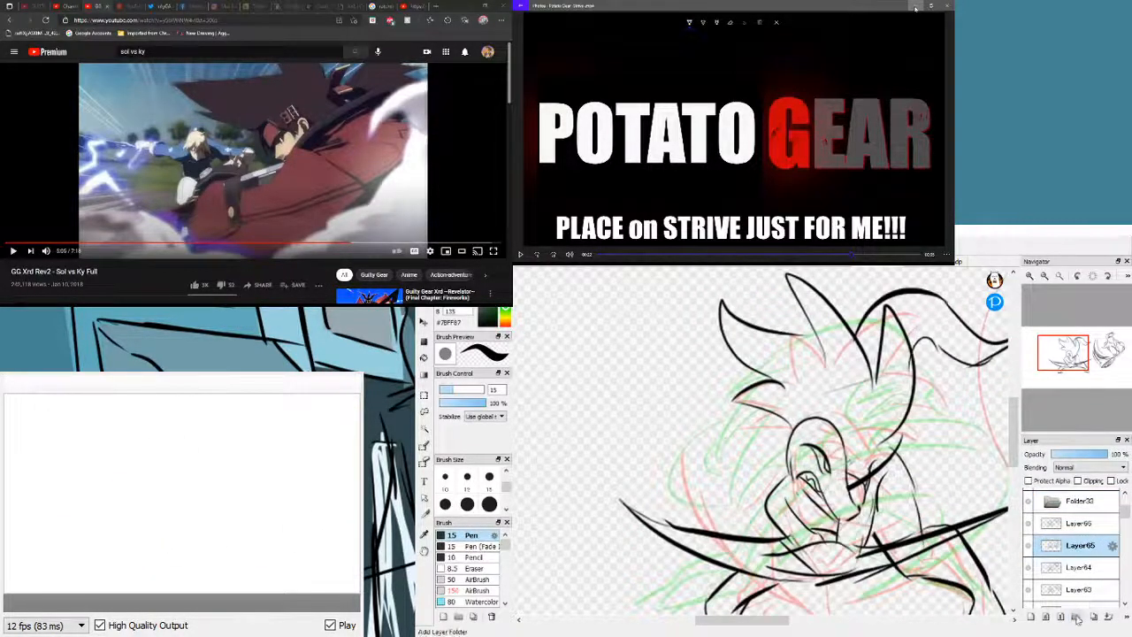
left_click(1076, 619)
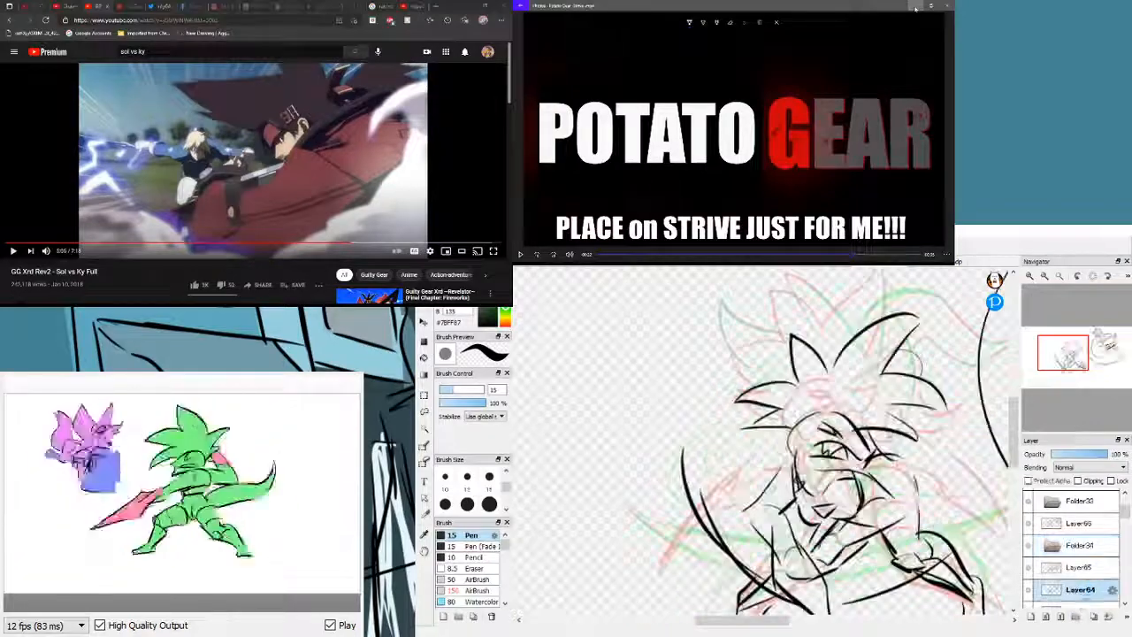
left_click(1088, 587)
left_click(1077, 620)
- Add a layer folder above Layer63 and another above Layer62
left_click_drag(1125, 512, 1126, 516)
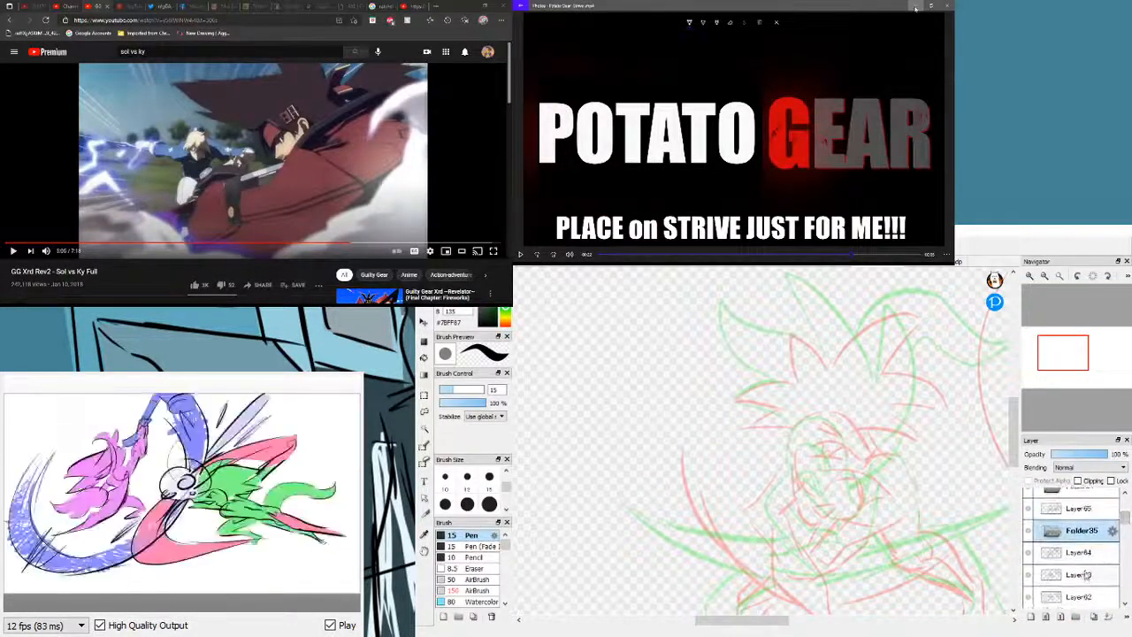
left_click(1088, 574)
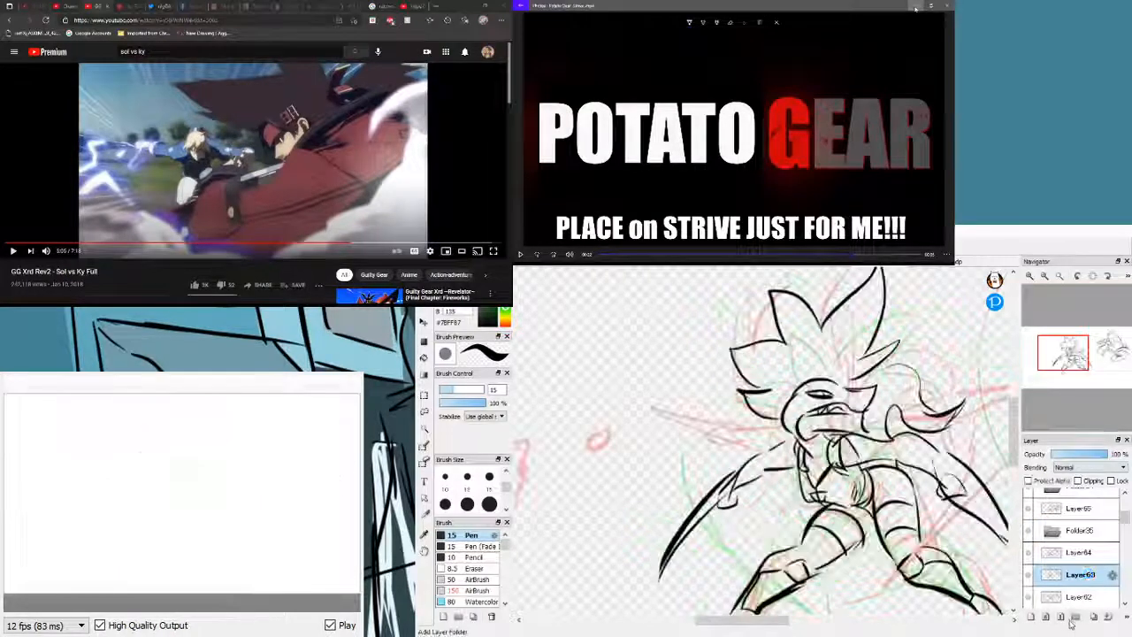
left_click(1075, 620)
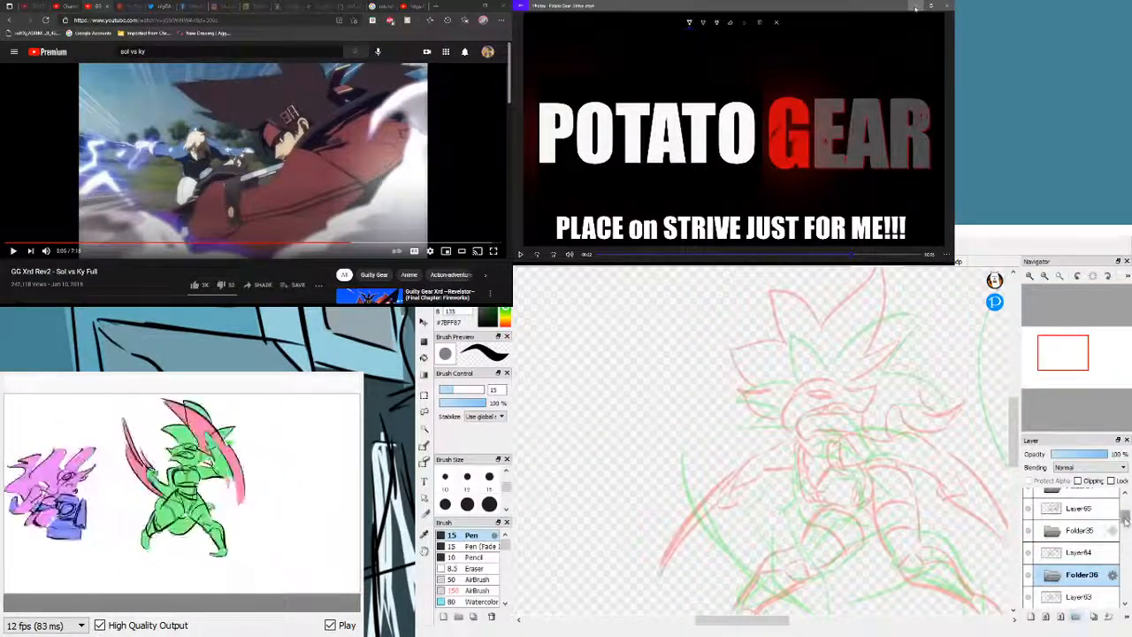
left_click_drag(1126, 521, 1126, 523)
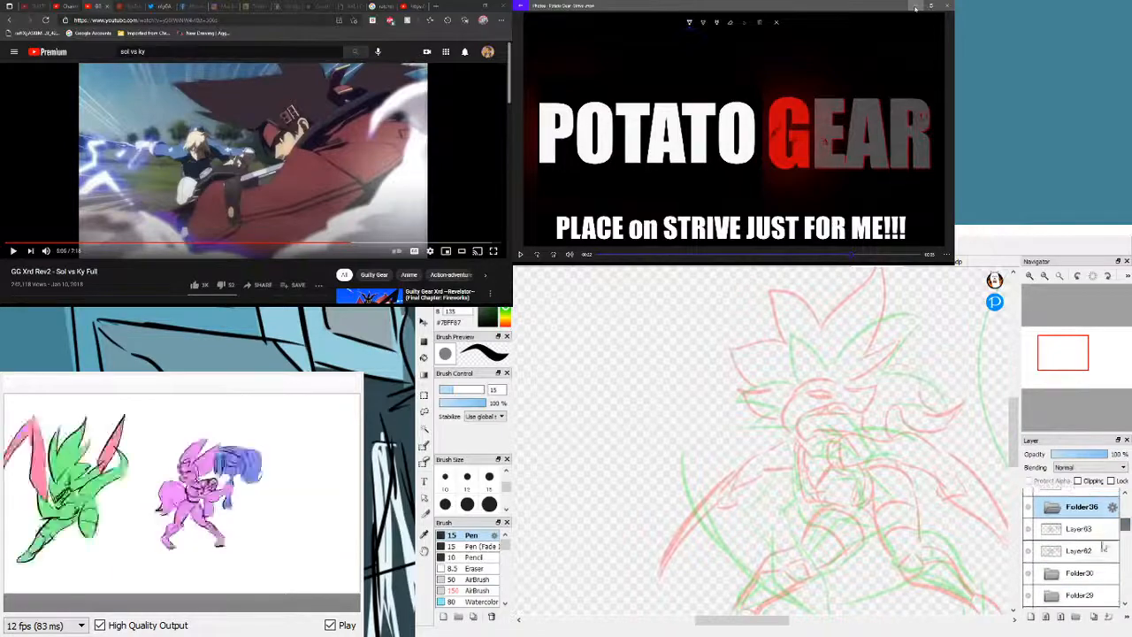
left_click(1088, 551)
left_click(1076, 616)
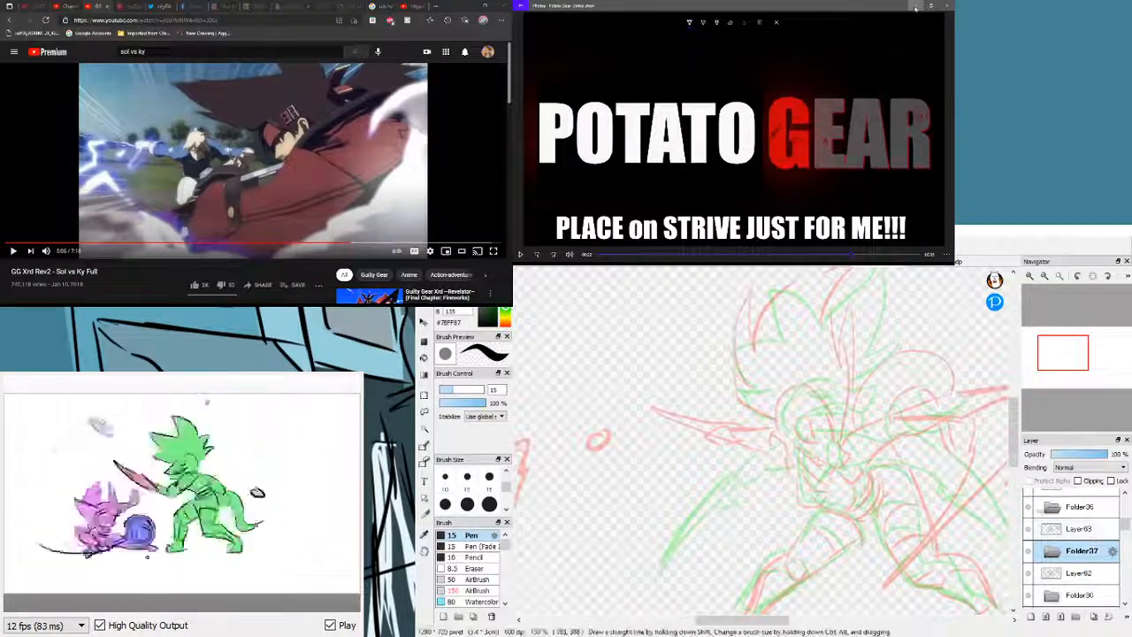
- Move Layer62, Layer63, Layer64, Layer65 and Layer66 each into the folder directly above it
left_click(1078, 573)
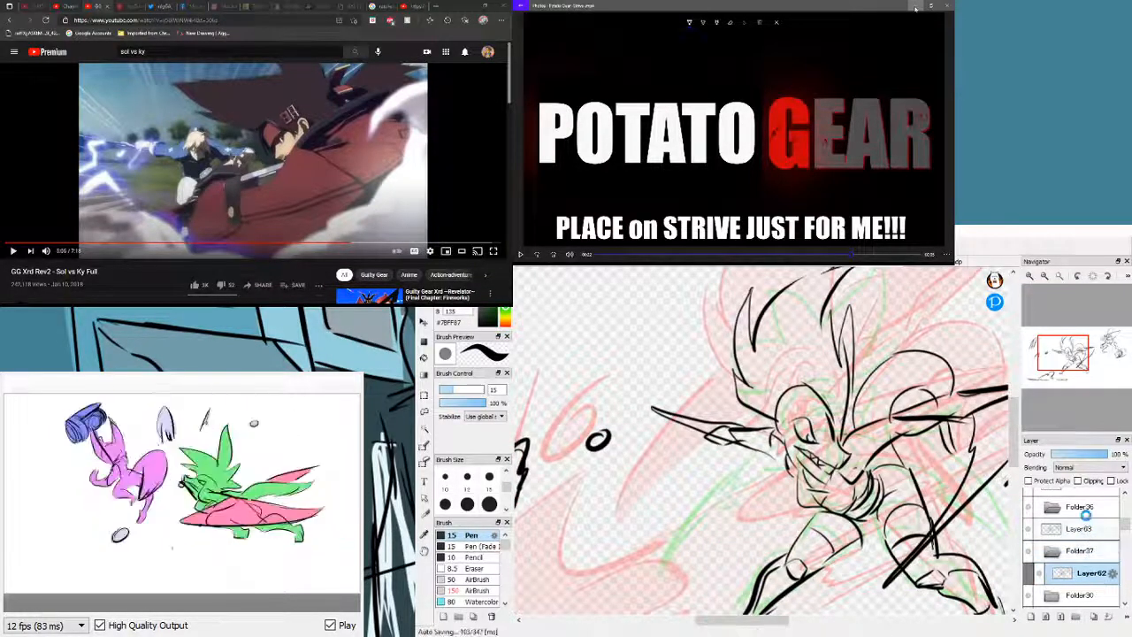
left_click(1087, 513)
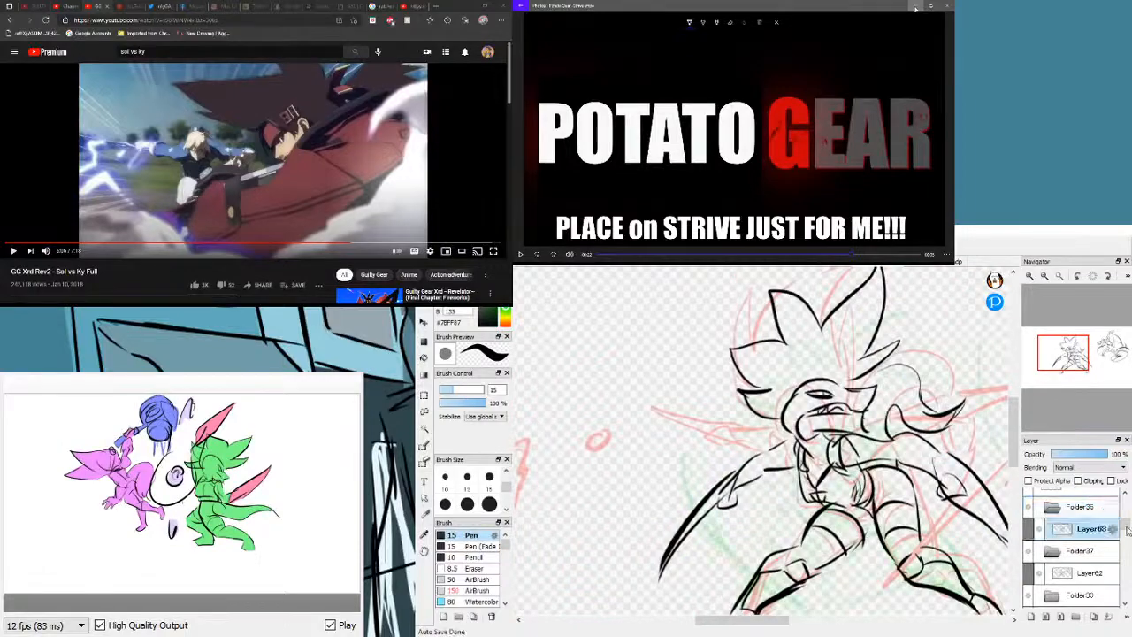
left_click_drag(1124, 527, 1125, 515)
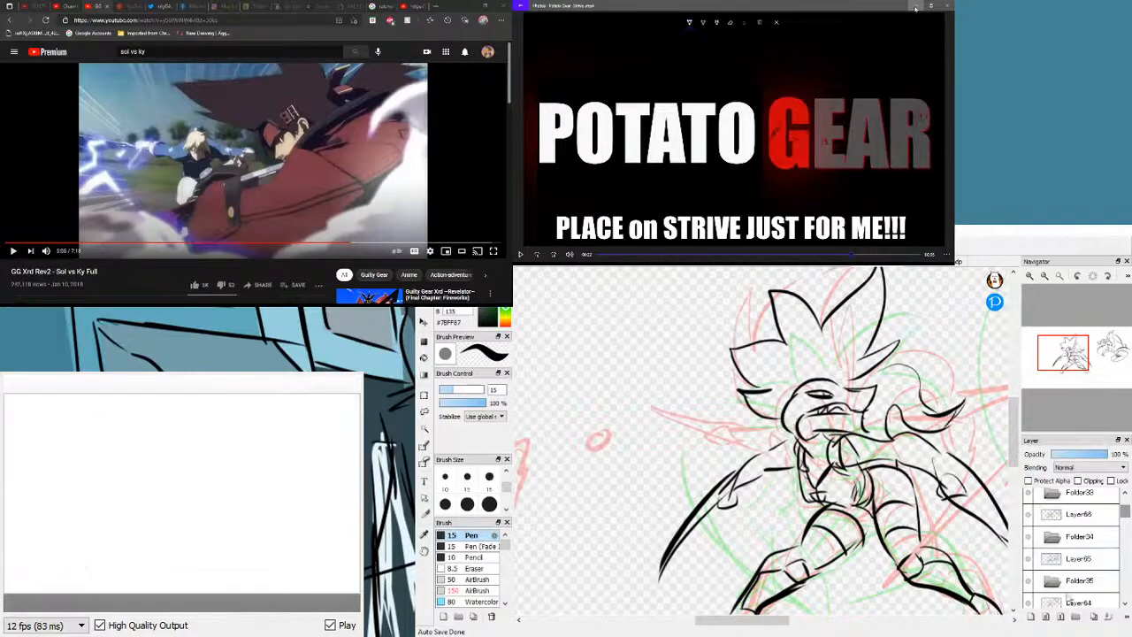
left_click(1088, 602)
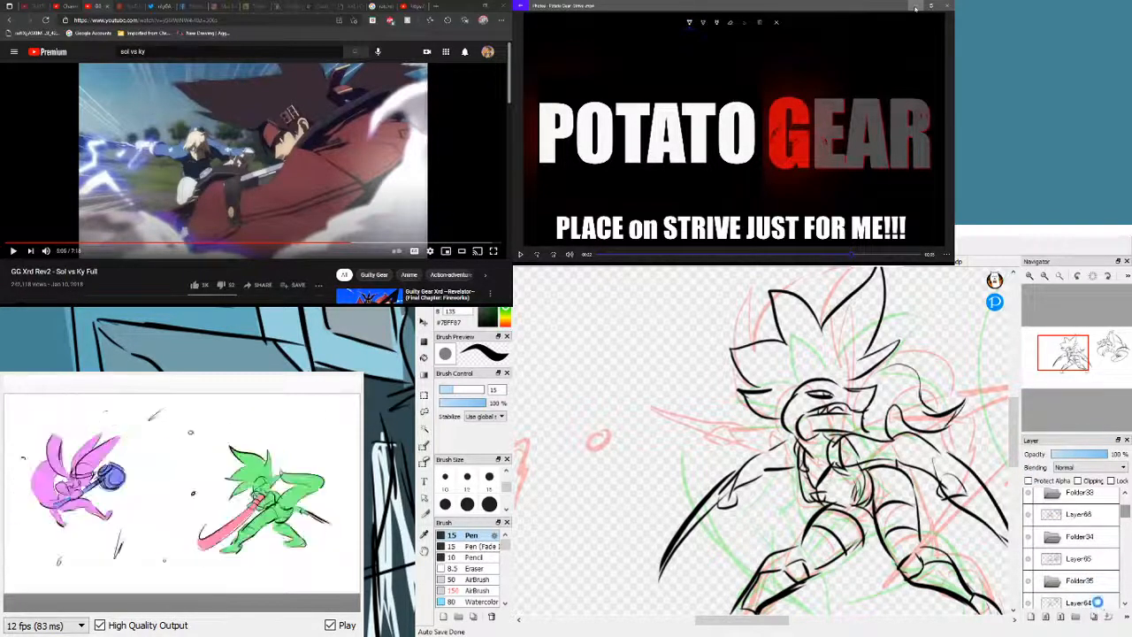
left_click(1096, 557)
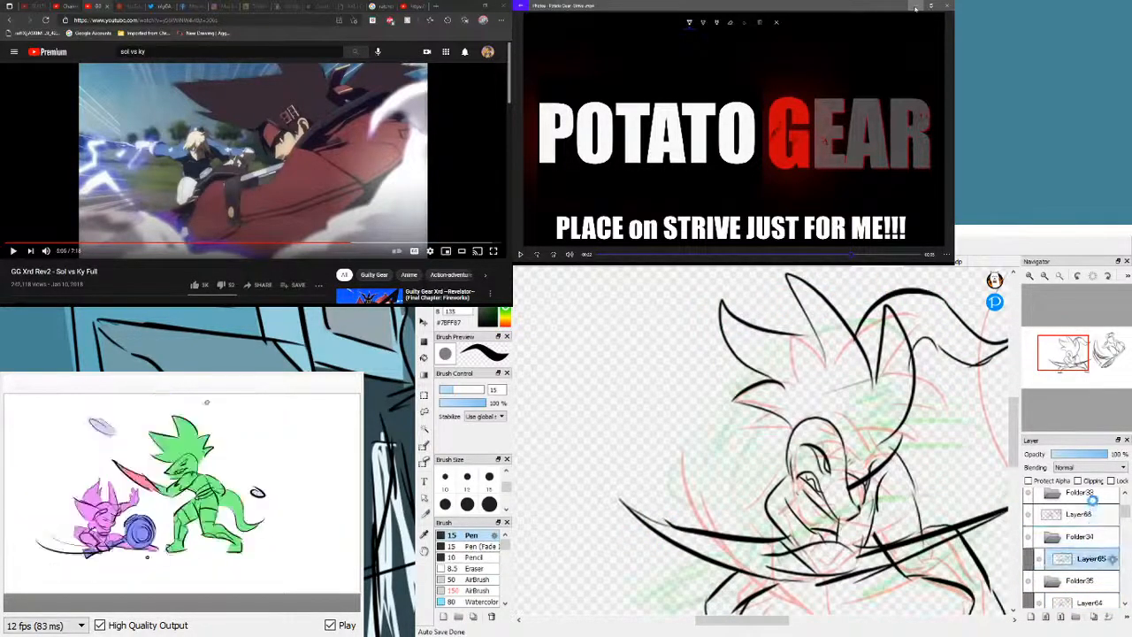
left_click(1095, 504)
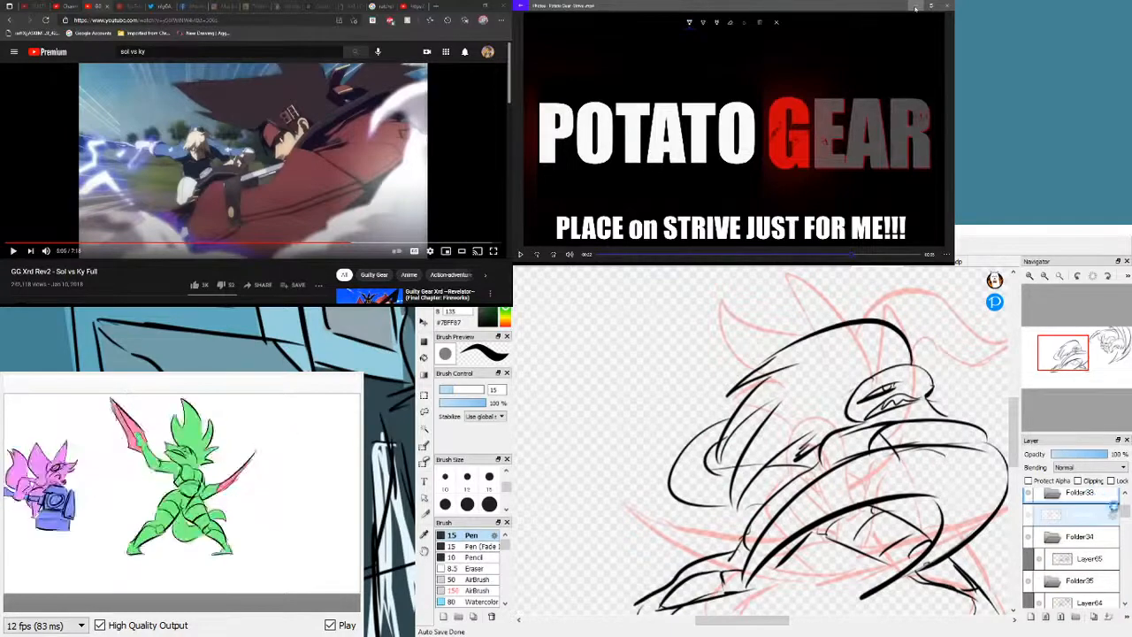
- Move Layer67 into Folder31
scroll(1128, 512, "up", 3)
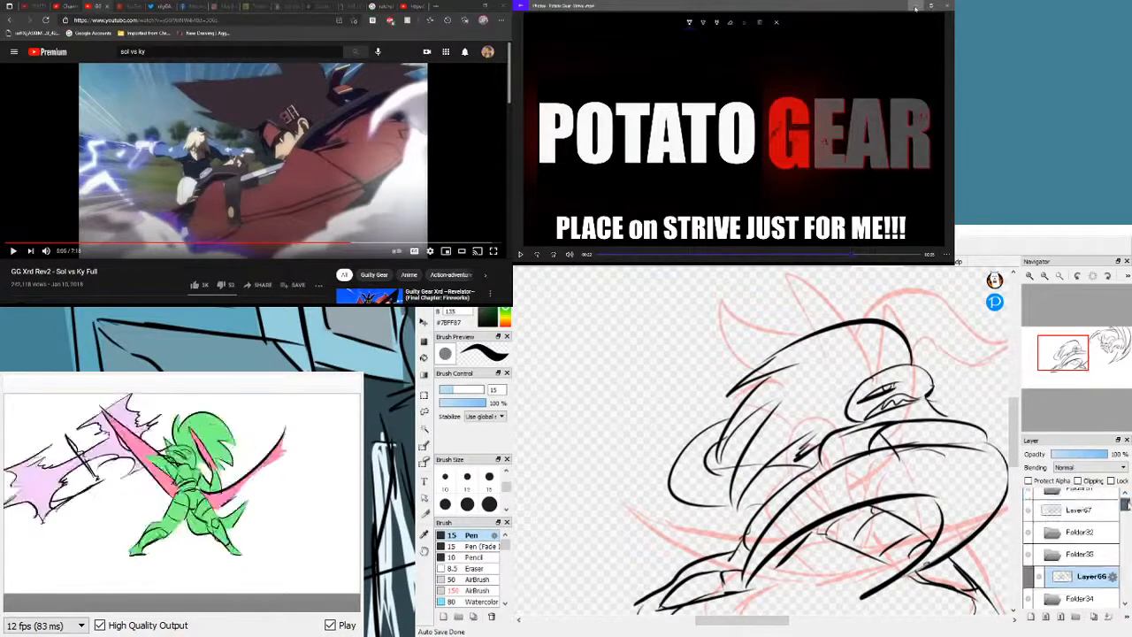
left_click(1100, 520)
left_click_drag(1100, 520, 1095, 492)
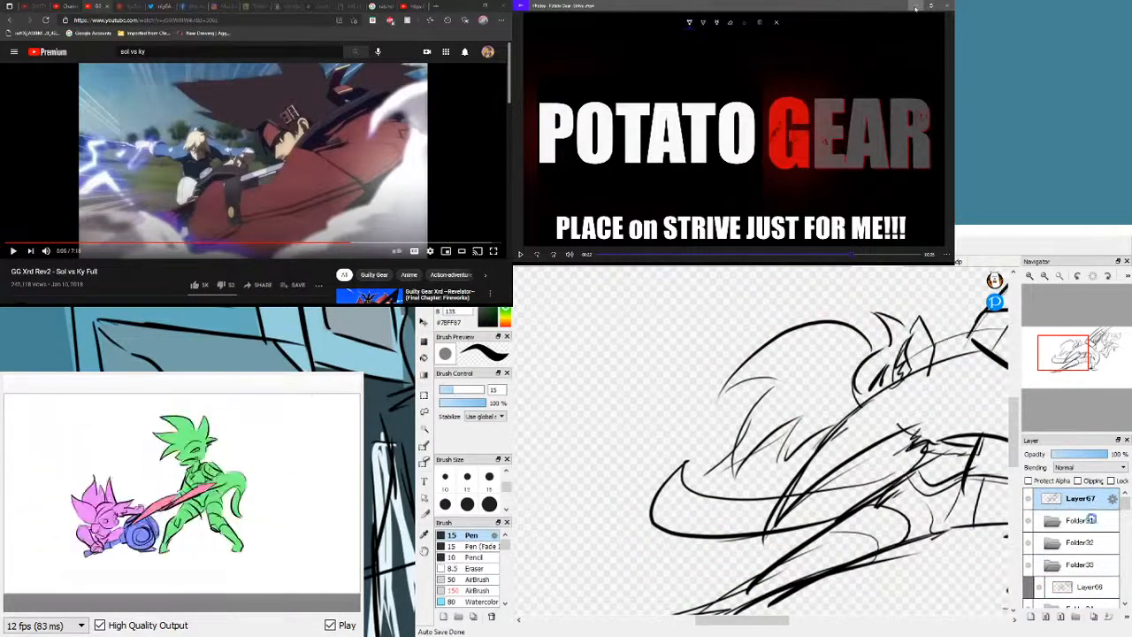
left_click_drag(1091, 520, 1093, 522)
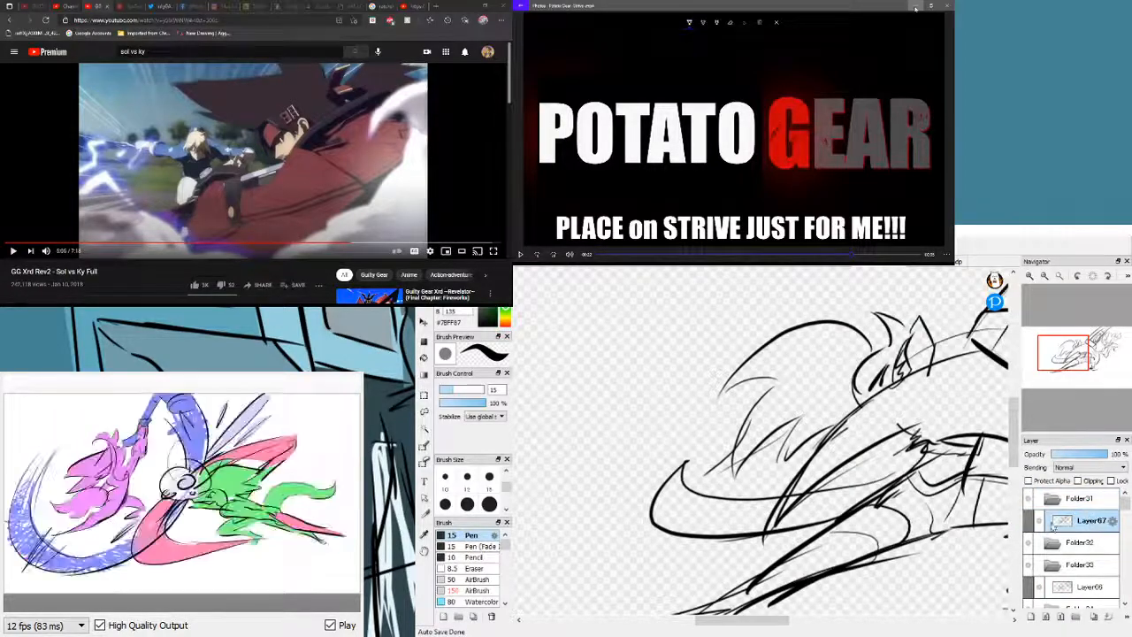
- Delete the empty Folder32 between Layer67 and Folder33
left_click(1058, 548)
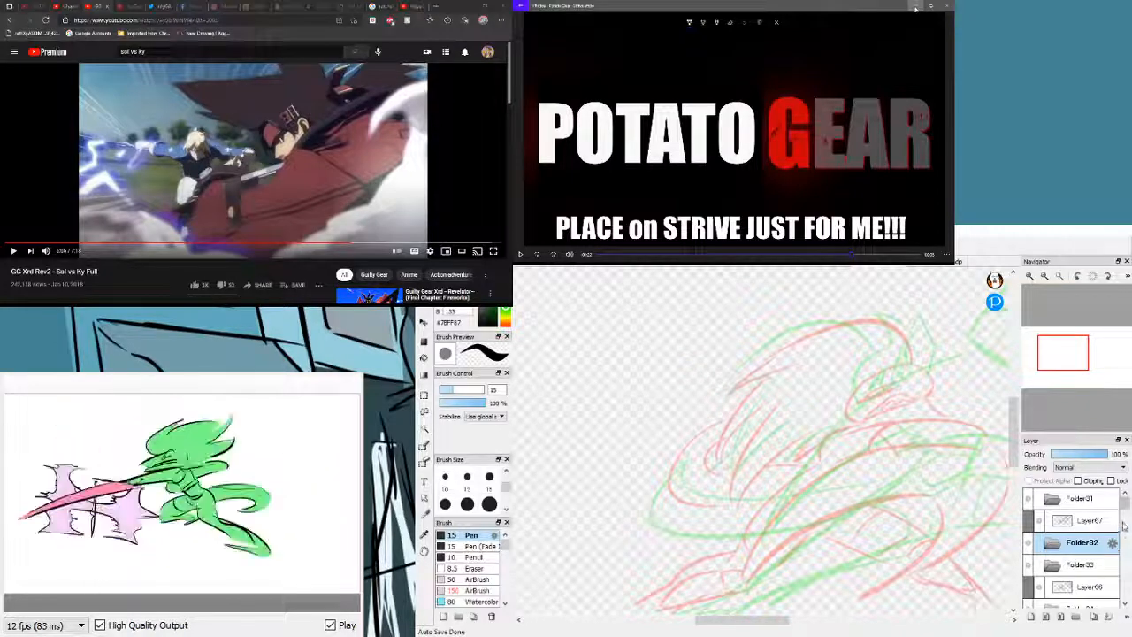
mouse_move(1126, 503)
left_mouse_down()
mouse_move(1126, 533)
mouse_move(1125, 503)
left_mouse_up()
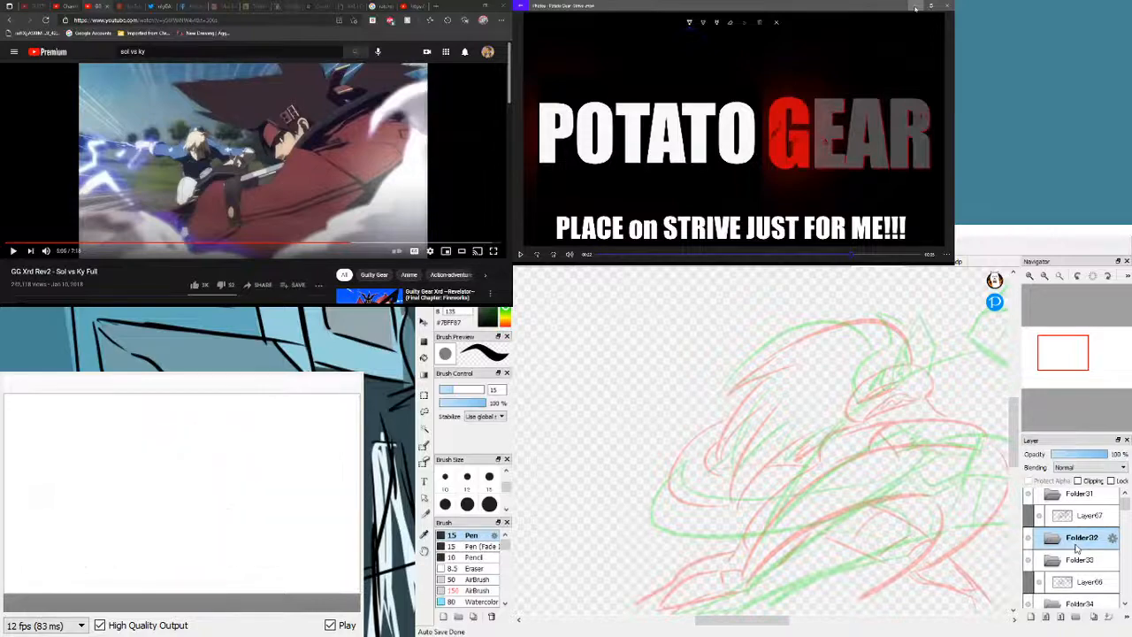
left_click(1122, 616)
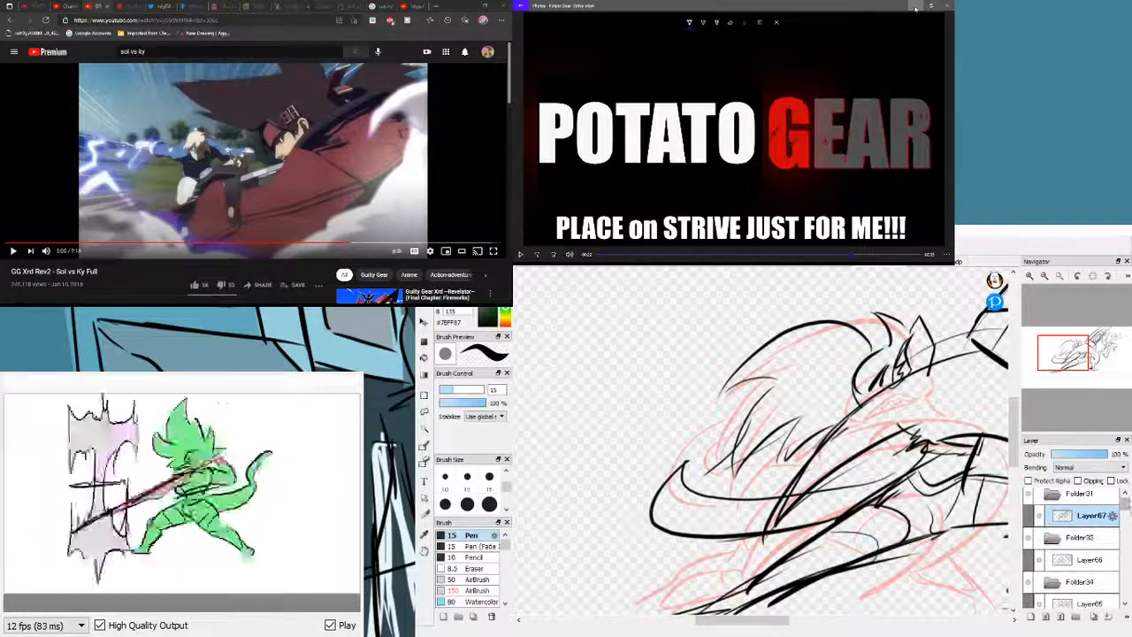
- Add an empty layer beneath Layer62 in Folder37 and another beneath Layer63 in Folder36
left_click_drag(1127, 504, 1126, 523)
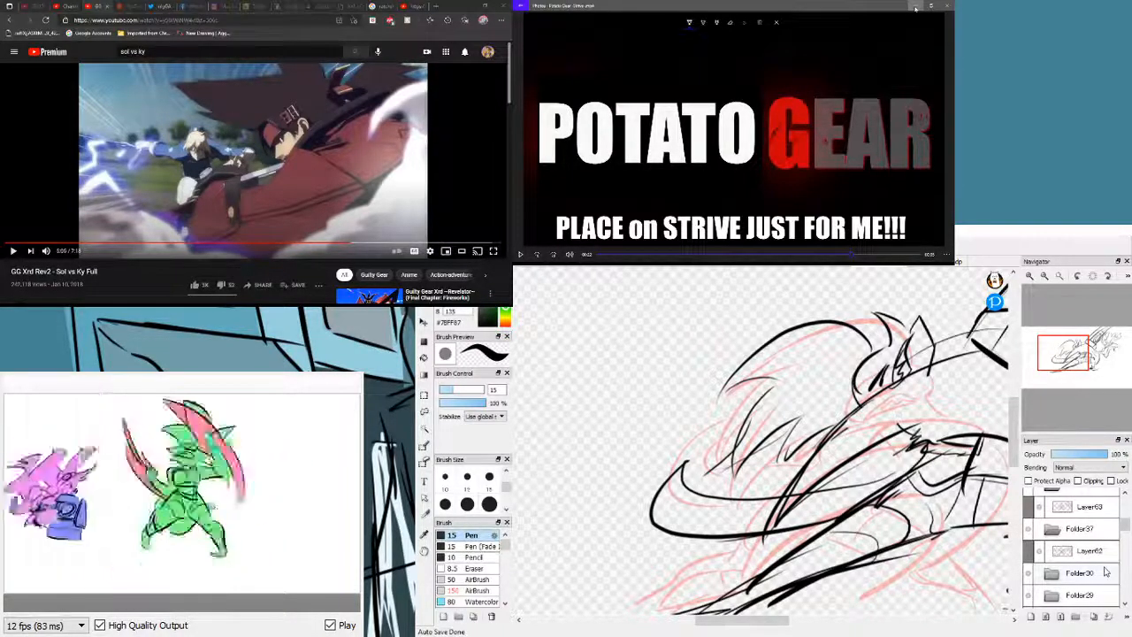
left_click(1090, 551)
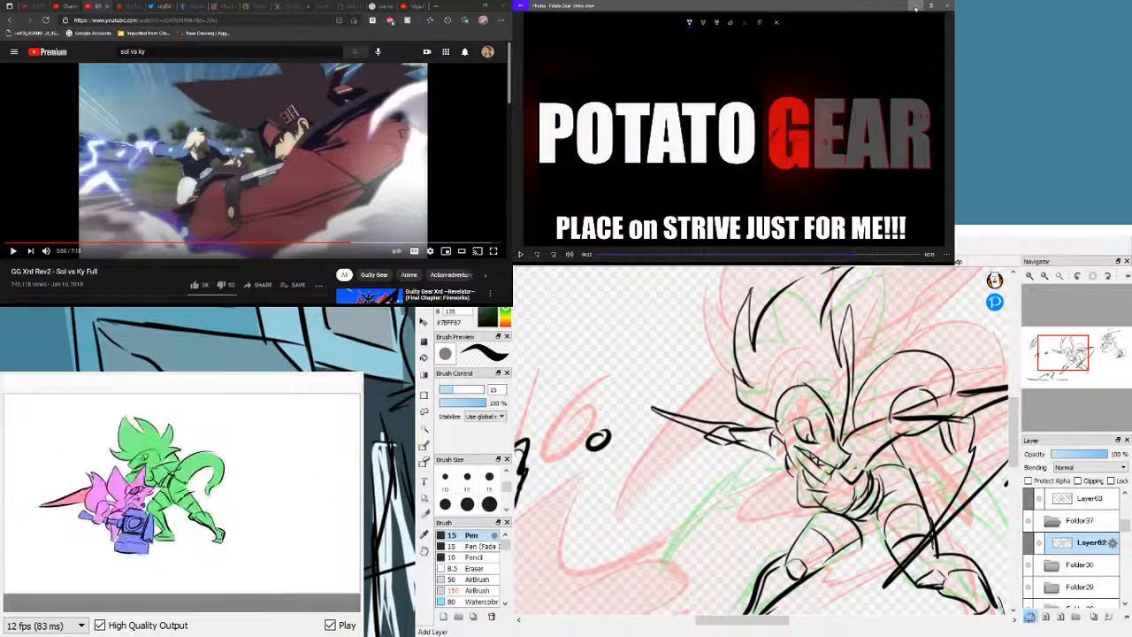
left_click(1031, 618)
left_click(1092, 500)
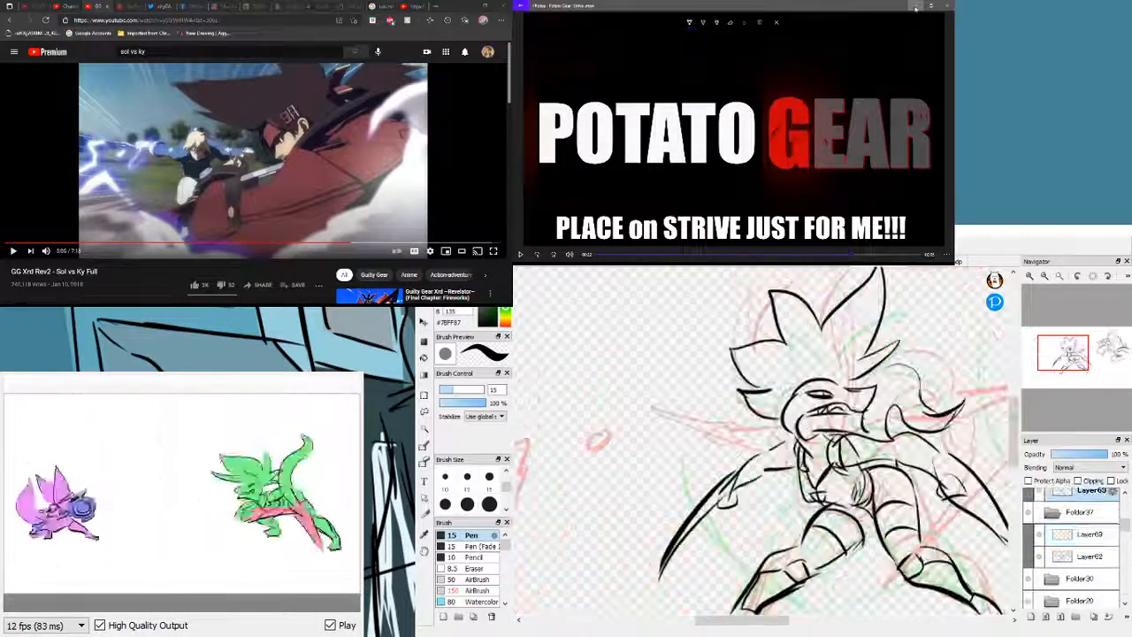
left_click(1031, 619)
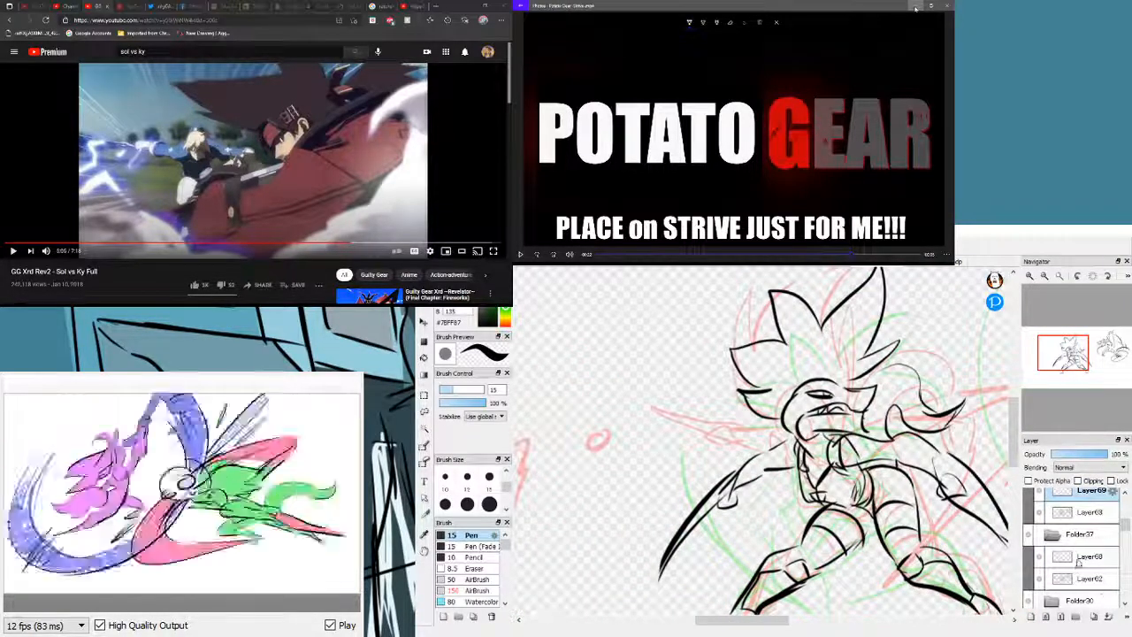
left_click_drag(1081, 558, 1083, 583)
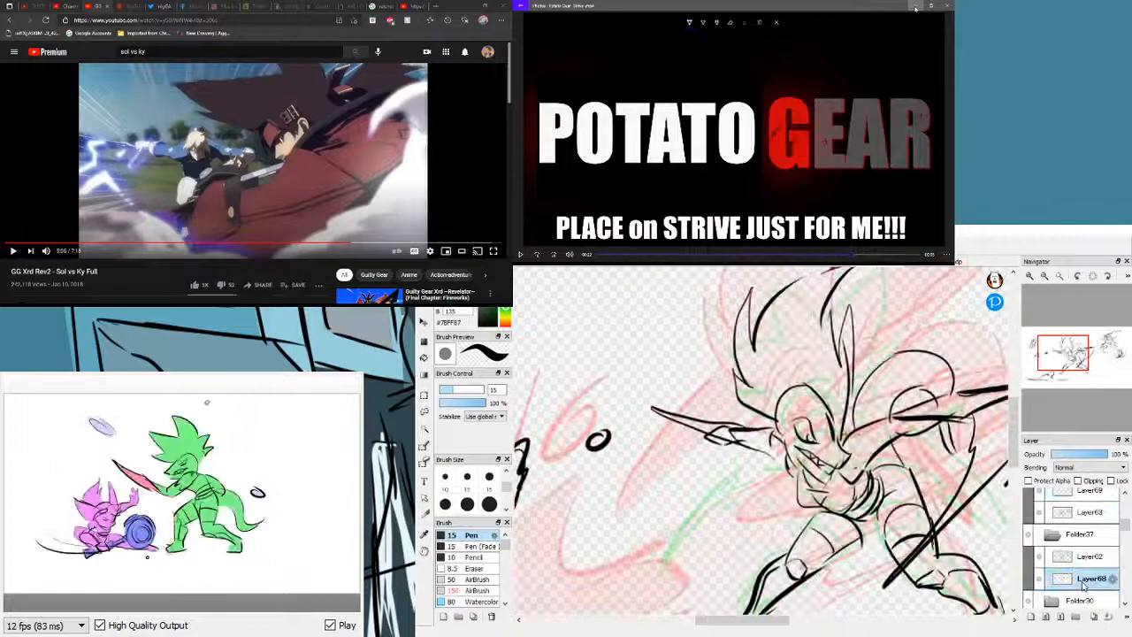
left_click(1092, 512)
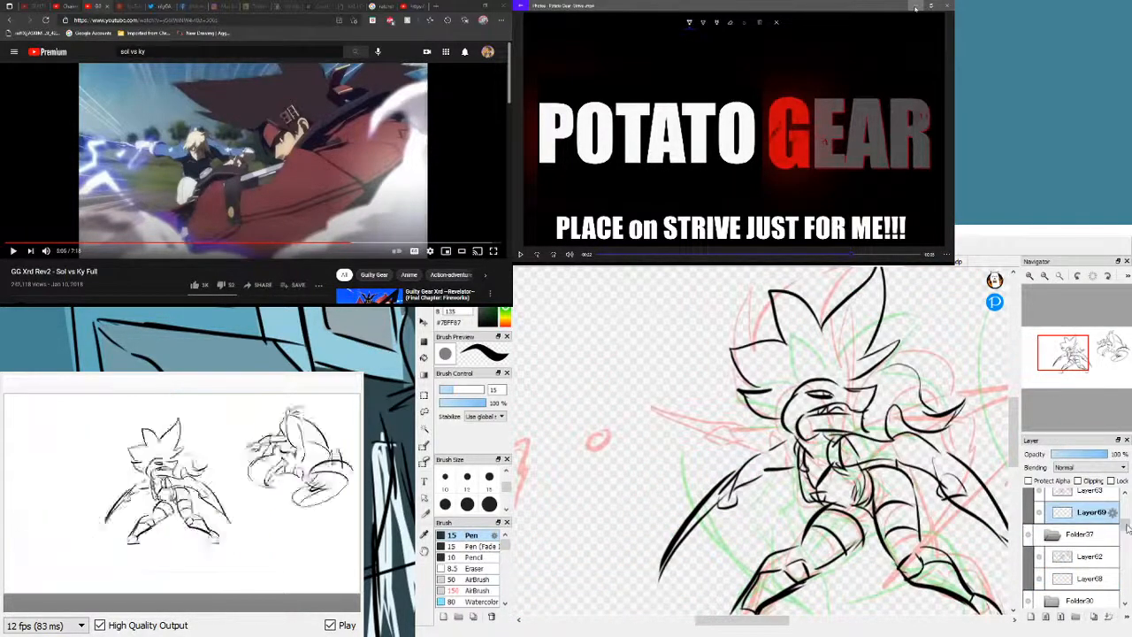
- Look through the frame folders from Folder31 to Folder37 and check the layers inside them
scroll(1126, 525, "up", 5)
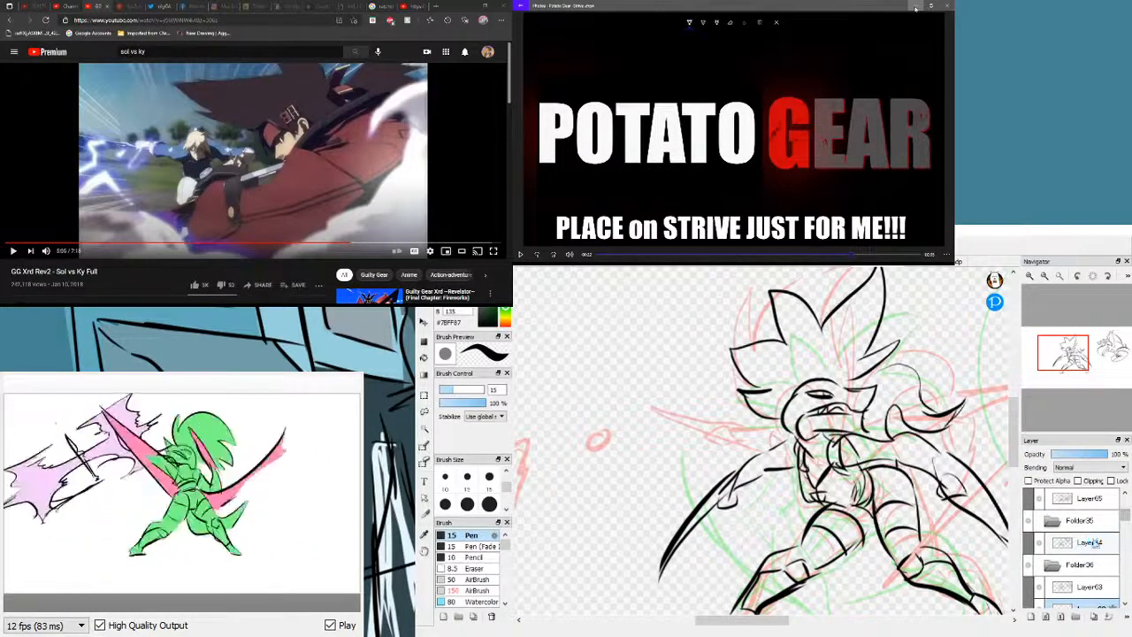
left_click(1094, 525)
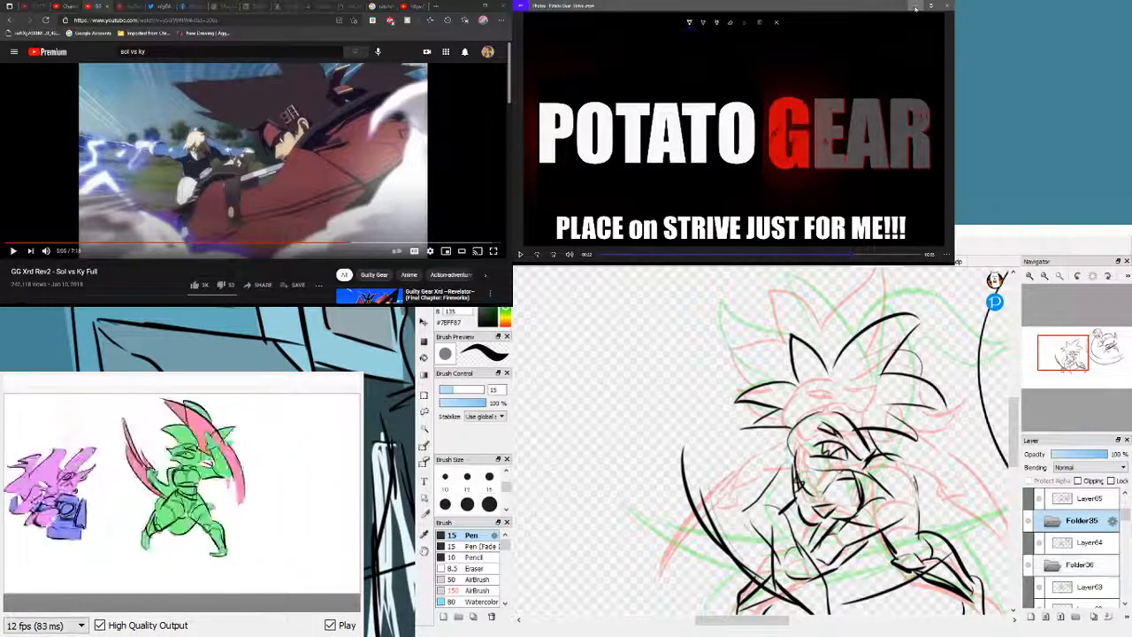
mouse_move(1125, 516)
left_mouse_down()
mouse_move(1123, 610)
mouse_move(1126, 502)
left_mouse_up()
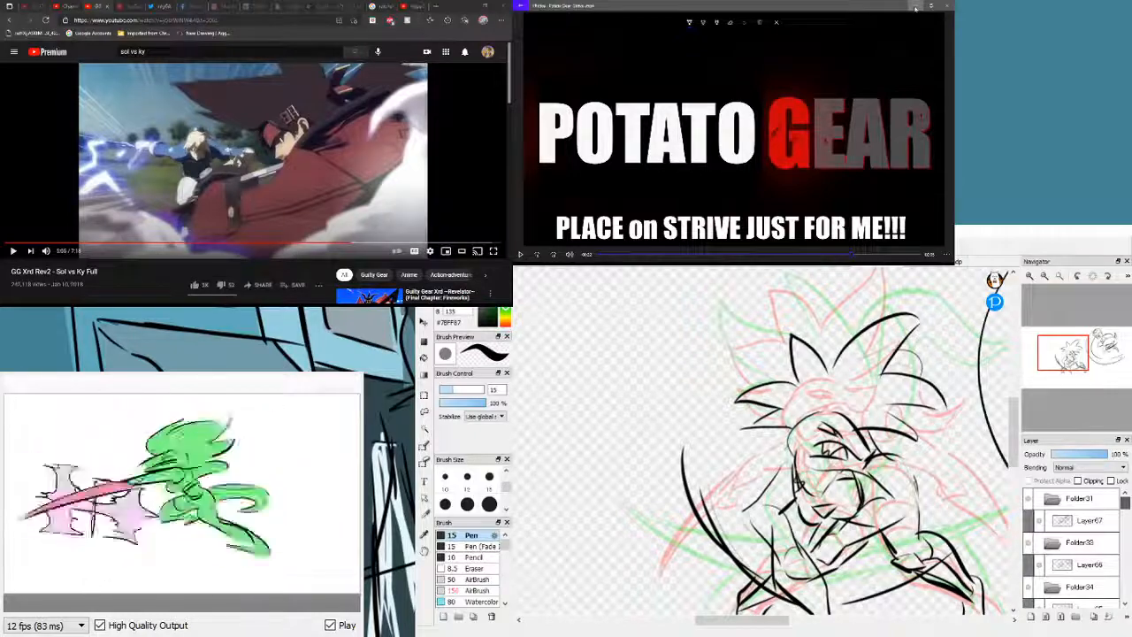
mouse_move(1126, 503)
left_mouse_down()
mouse_move(1125, 528)
mouse_move(1122, 500)
left_mouse_up()
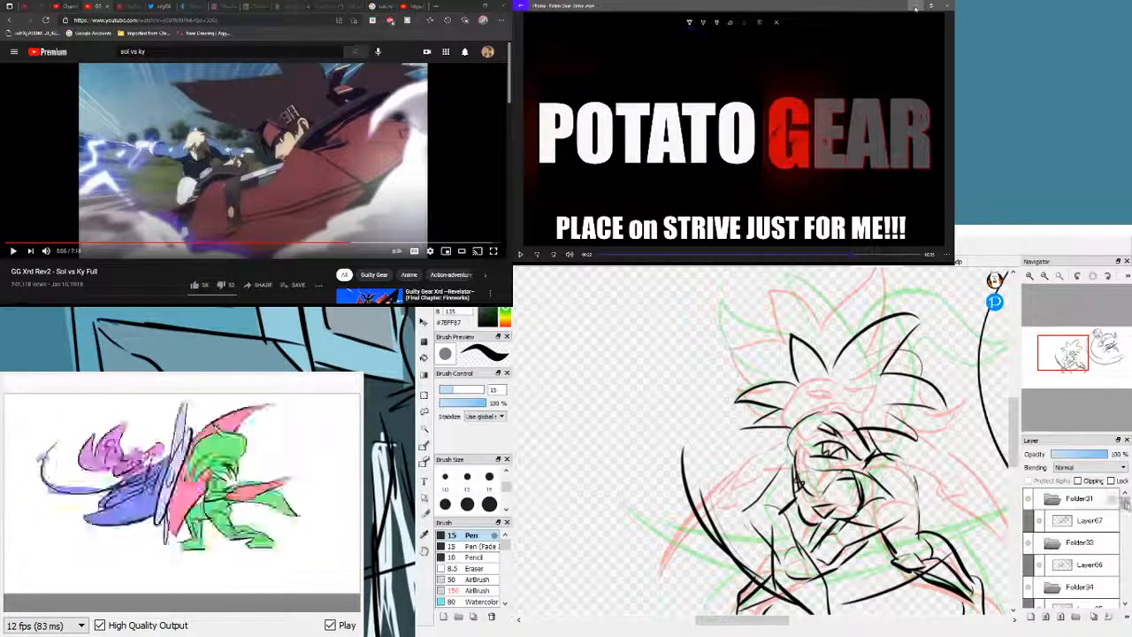
left_click_drag(1125, 499, 1128, 527)
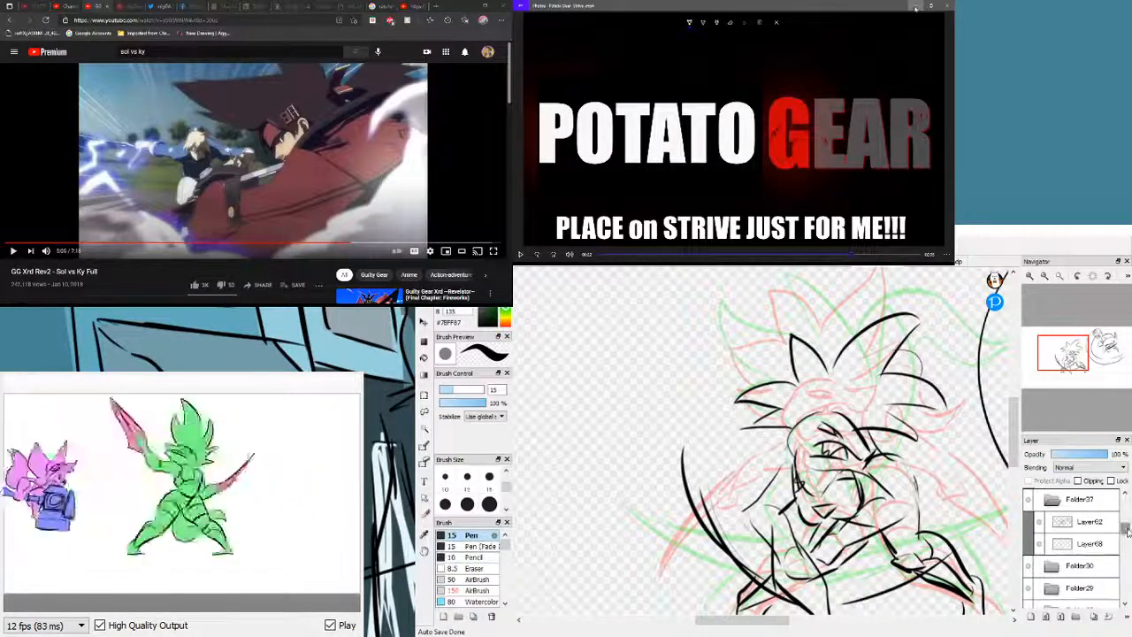
scroll(1126, 529, "up", 3)
scroll(1126, 524, "down", 3)
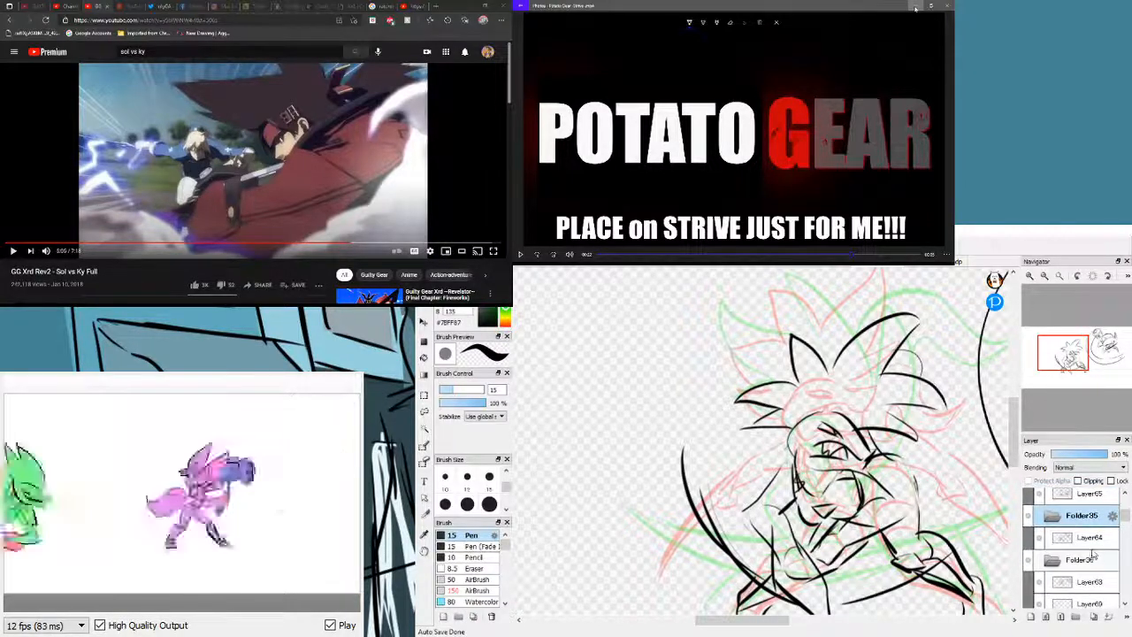
left_click(1095, 558)
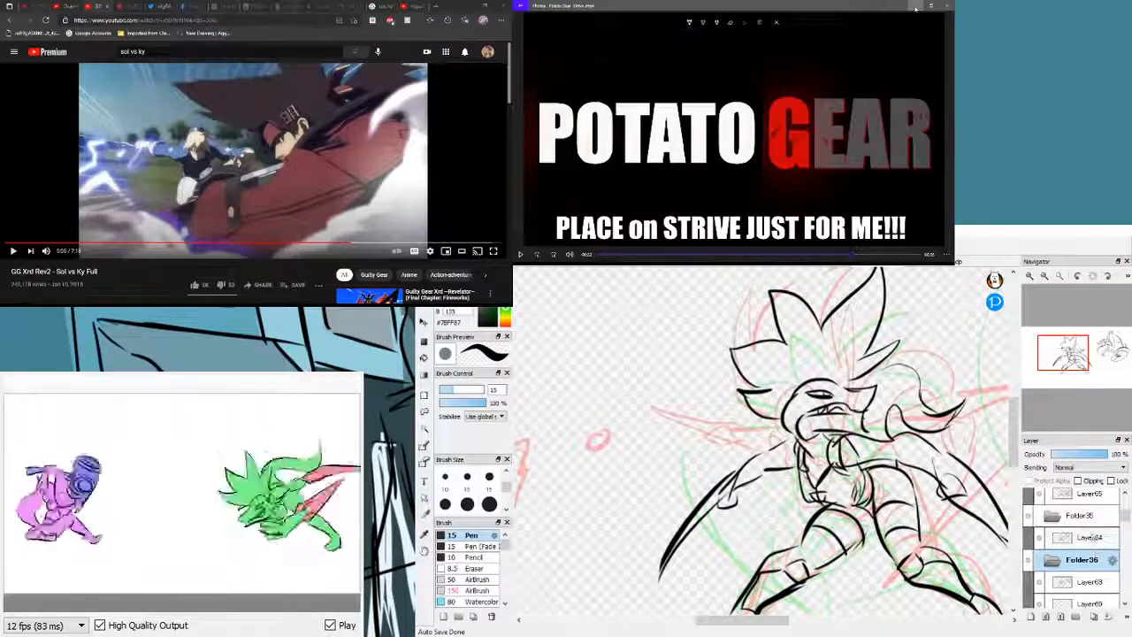
- Add an empty layer beneath Layer64 in Folder35 and another beneath Layer65 in Folder34
left_click(1090, 536)
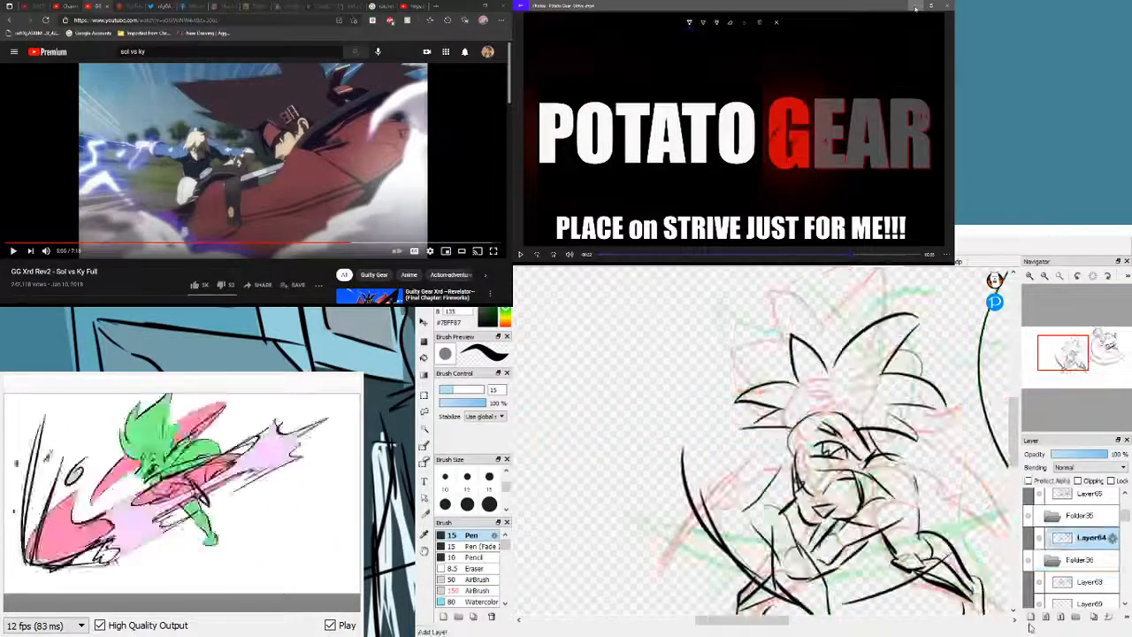
left_click(1033, 622)
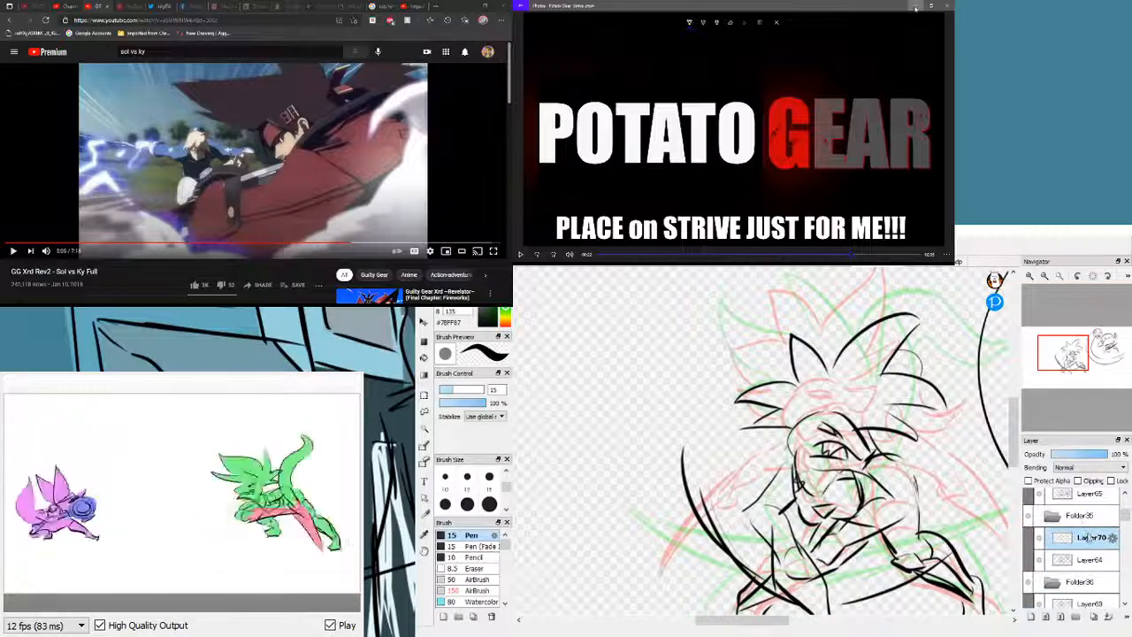
left_click_drag(1091, 552, 1092, 571)
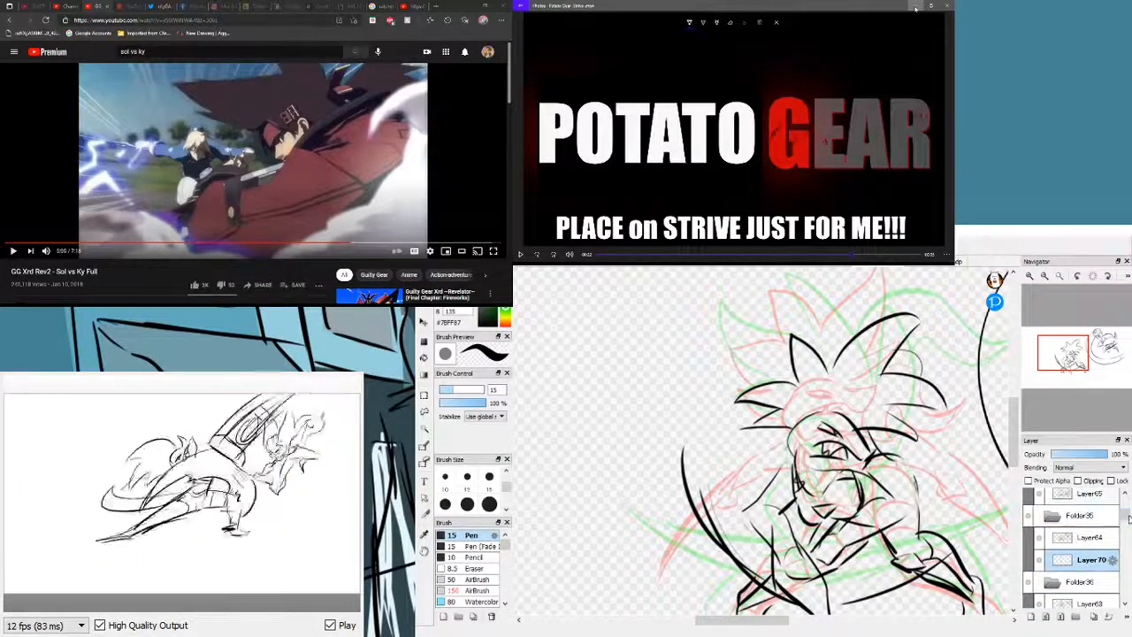
scroll(1128, 518, "up", 3)
left_click_drag(1127, 513, 1127, 516)
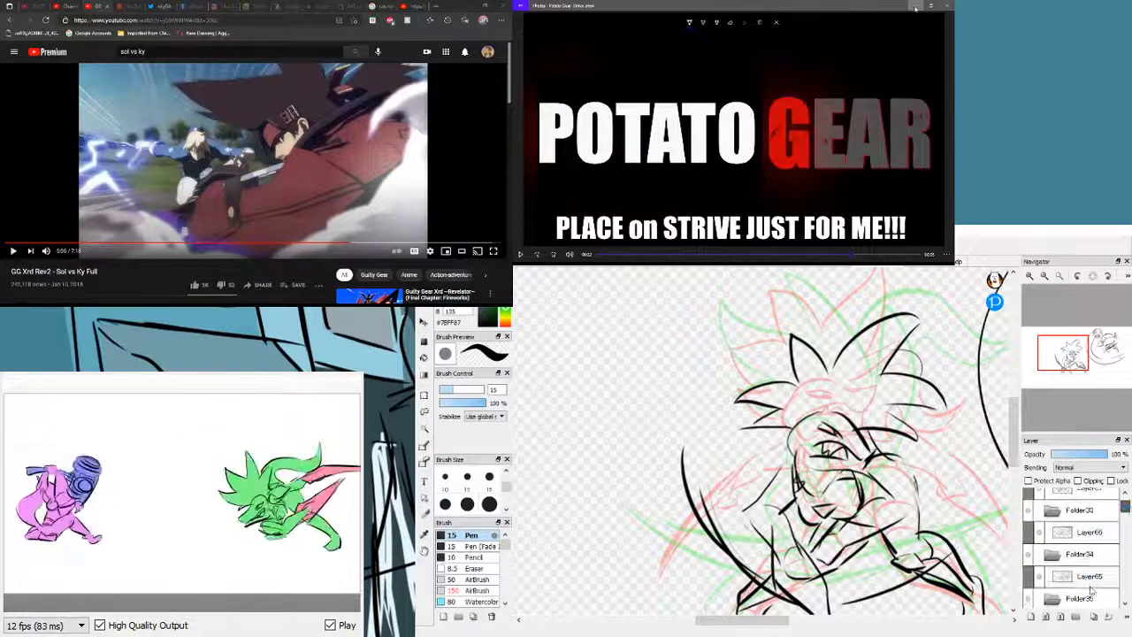
left_click(1091, 580)
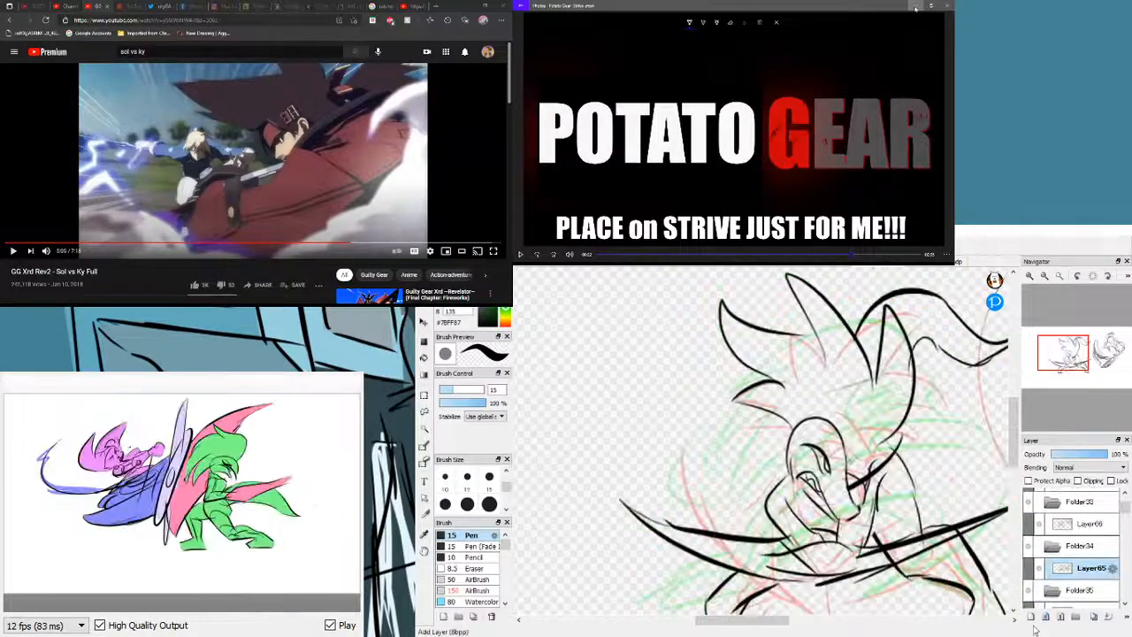
left_click(1032, 616)
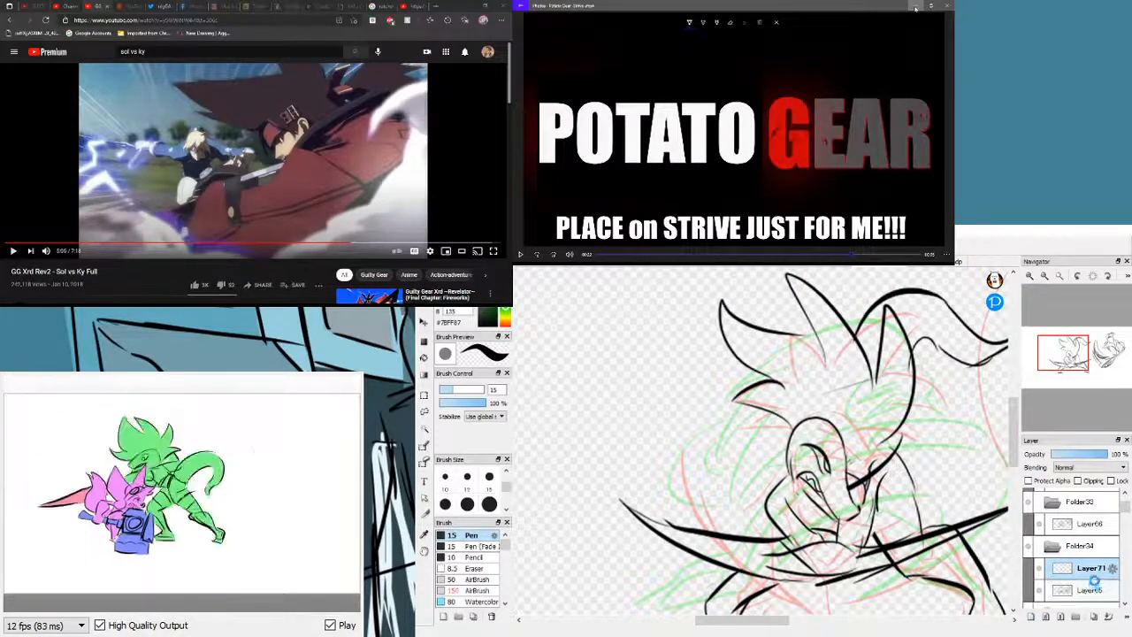
left_click(1096, 589)
left_click_drag(1095, 568, 1093, 555)
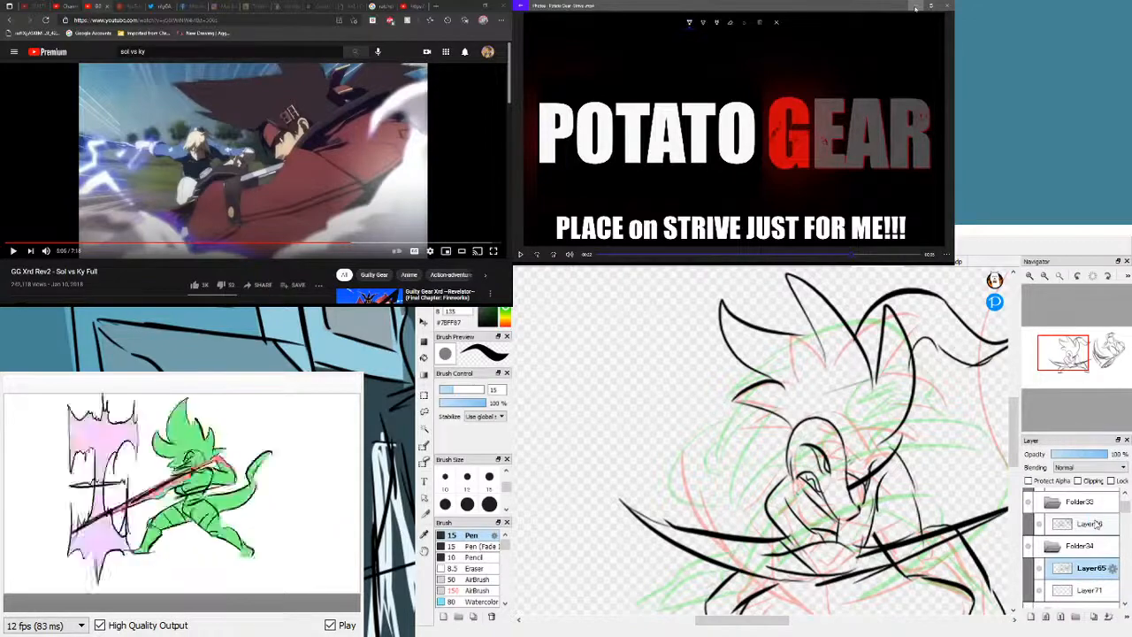
- Add an empty layer beneath Layer66 in Folder33 and another beneath Layer67 in Folder31
left_click(1094, 522)
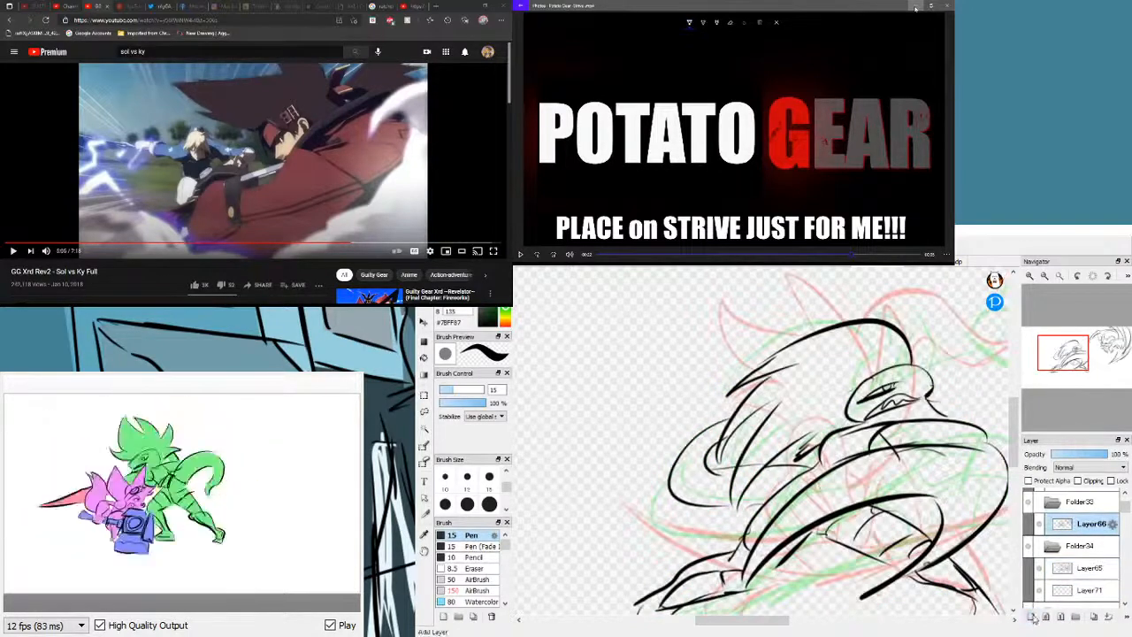
left_click(1032, 616)
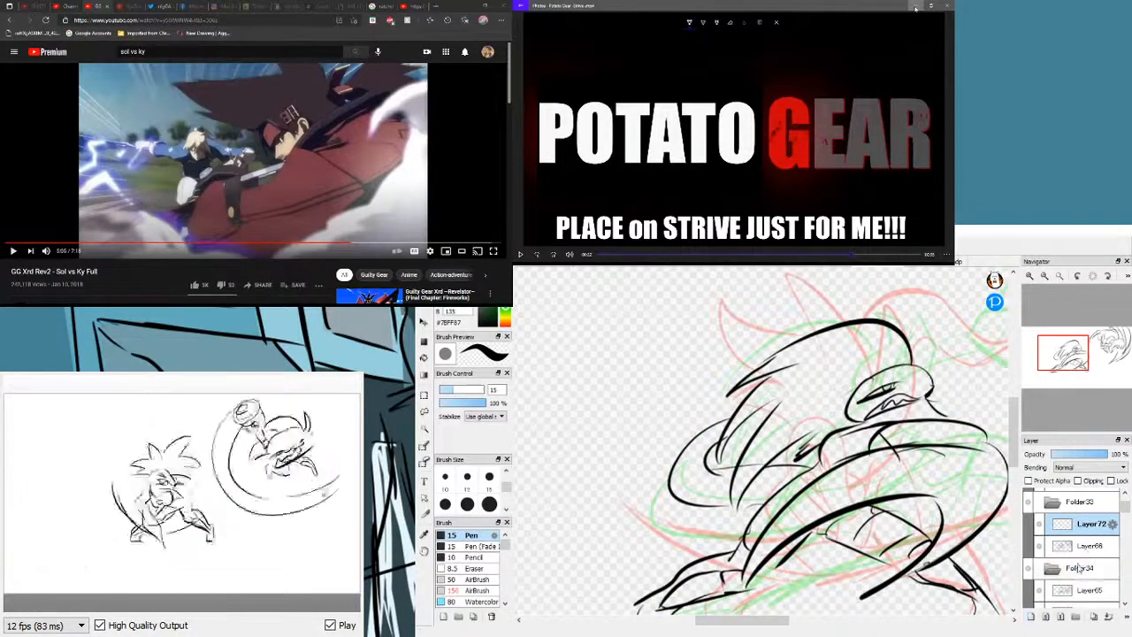
left_click_drag(1089, 547, 1093, 520)
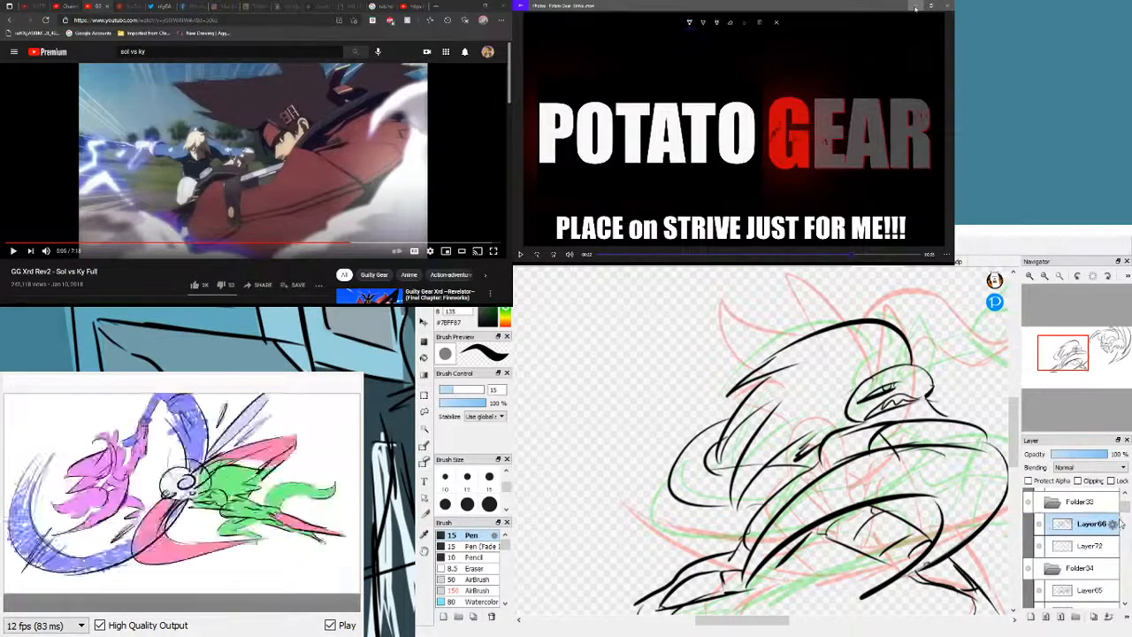
scroll(1123, 499, "up", 2)
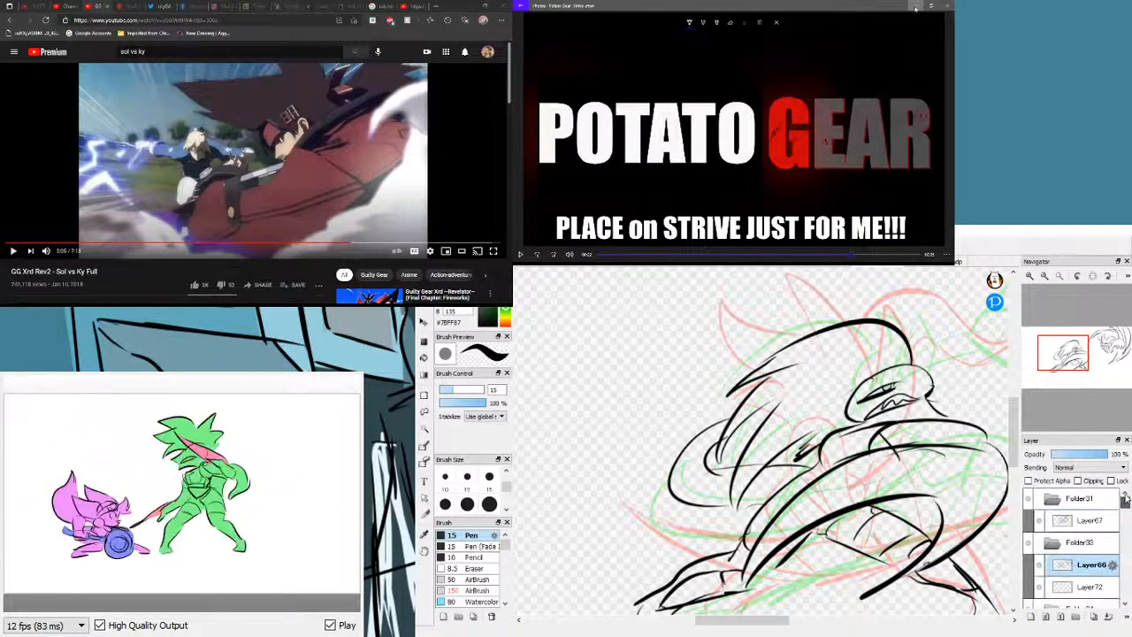
left_click(1087, 522)
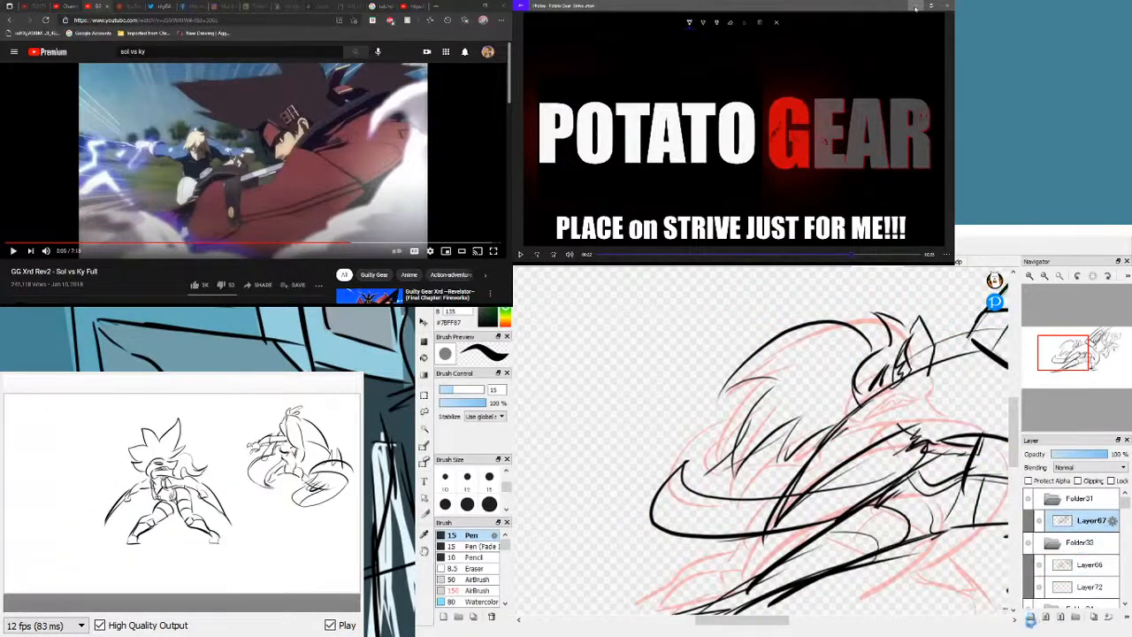
left_click(1030, 619)
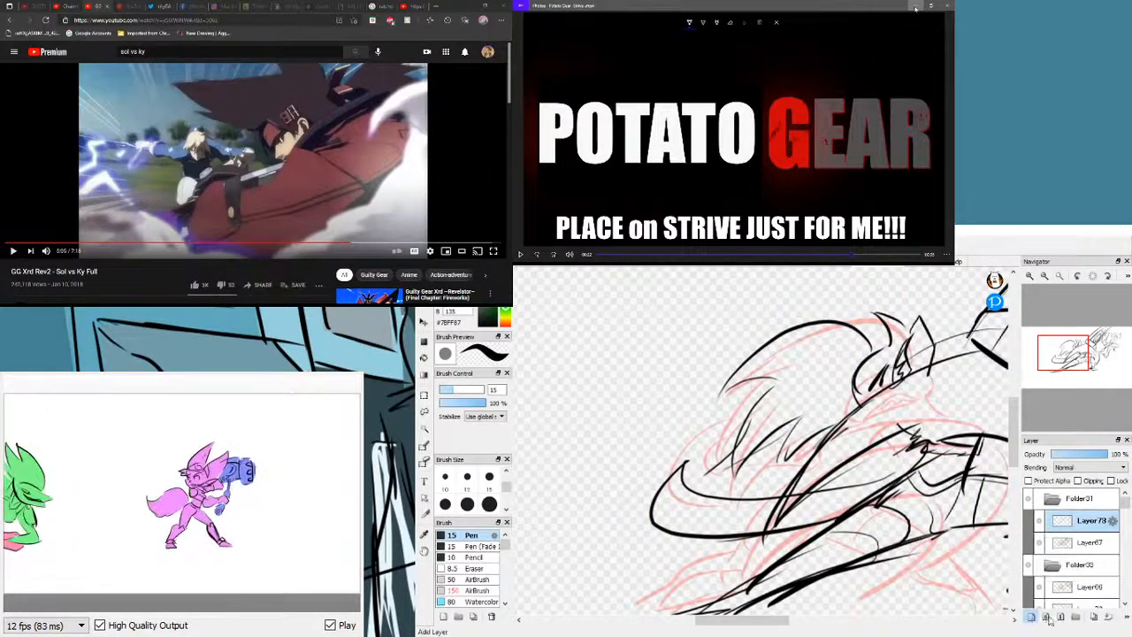
left_click(1081, 539)
left_click_drag(1081, 522, 1080, 515)
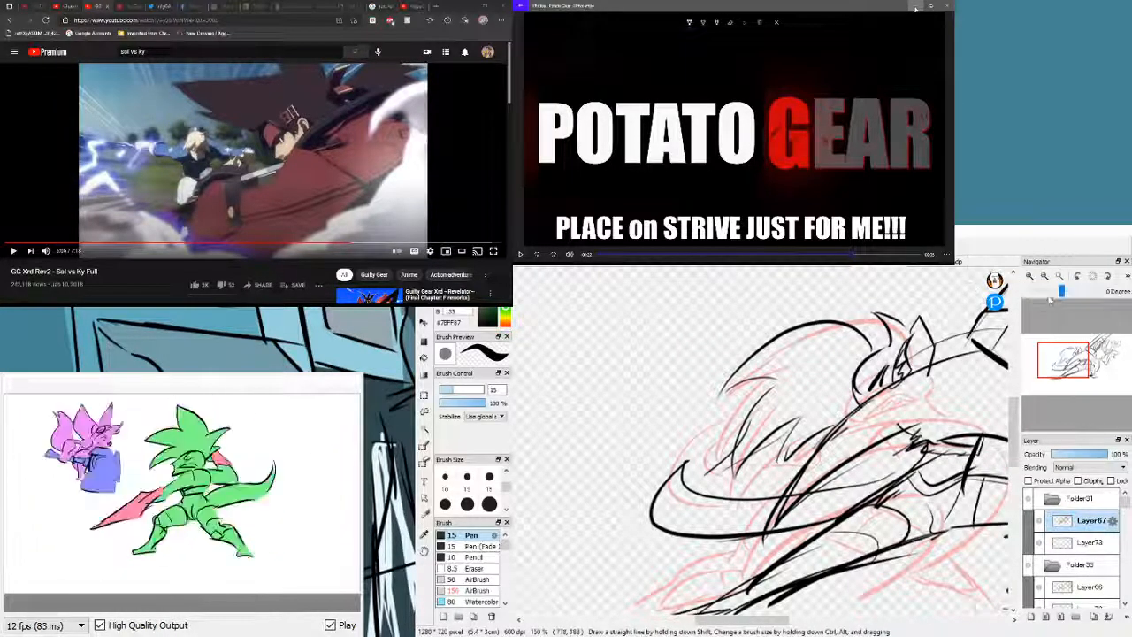
- Examine the Layer67 sketch across both characters and as a whole frame
left_click_drag(1074, 359, 1090, 358)
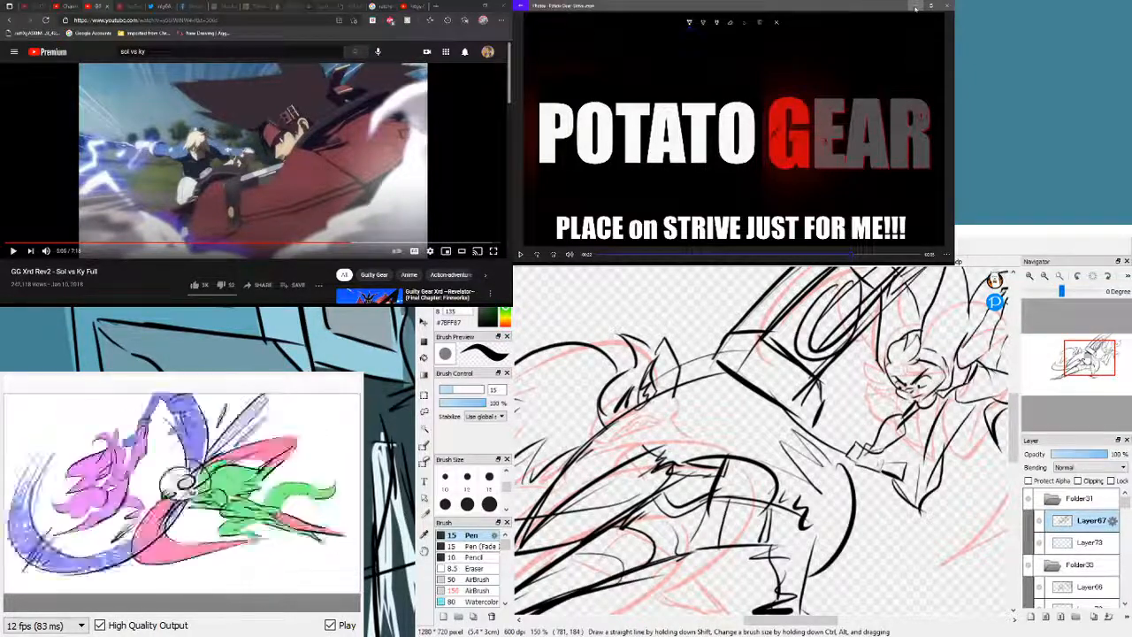
left_click_drag(1089, 363, 1076, 356)
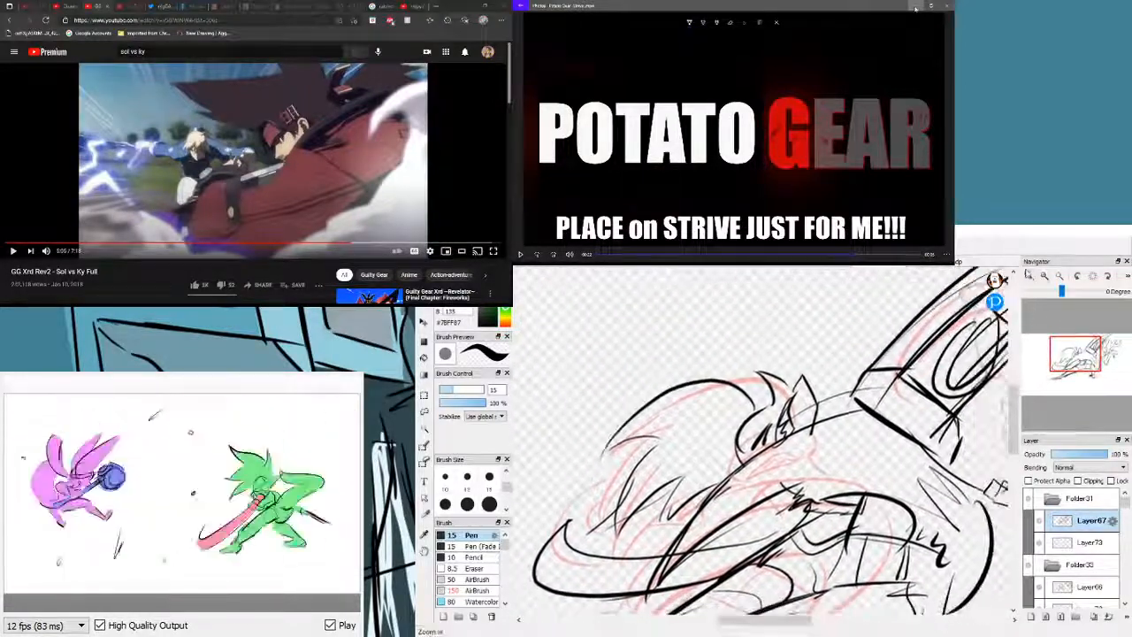
left_click(1045, 275)
left_click(1045, 276)
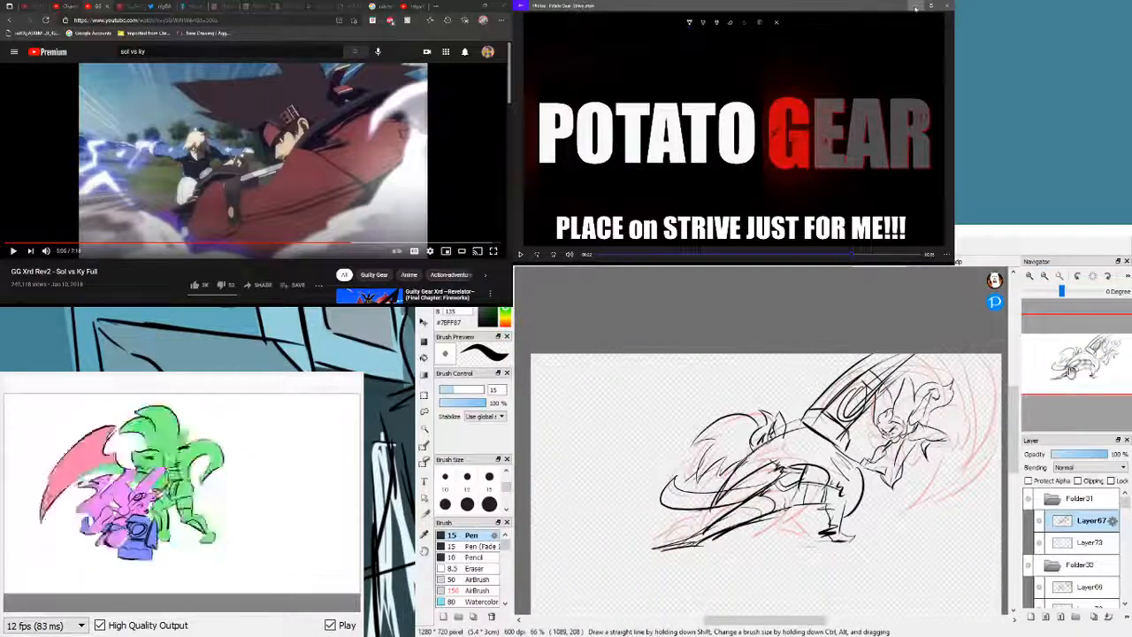
left_click(1030, 275)
left_click(1030, 275)
- Touch up the smaller character's face on Layer67 with the 15 px Pen in black #000000
left_click_drag(1075, 356, 1102, 343)
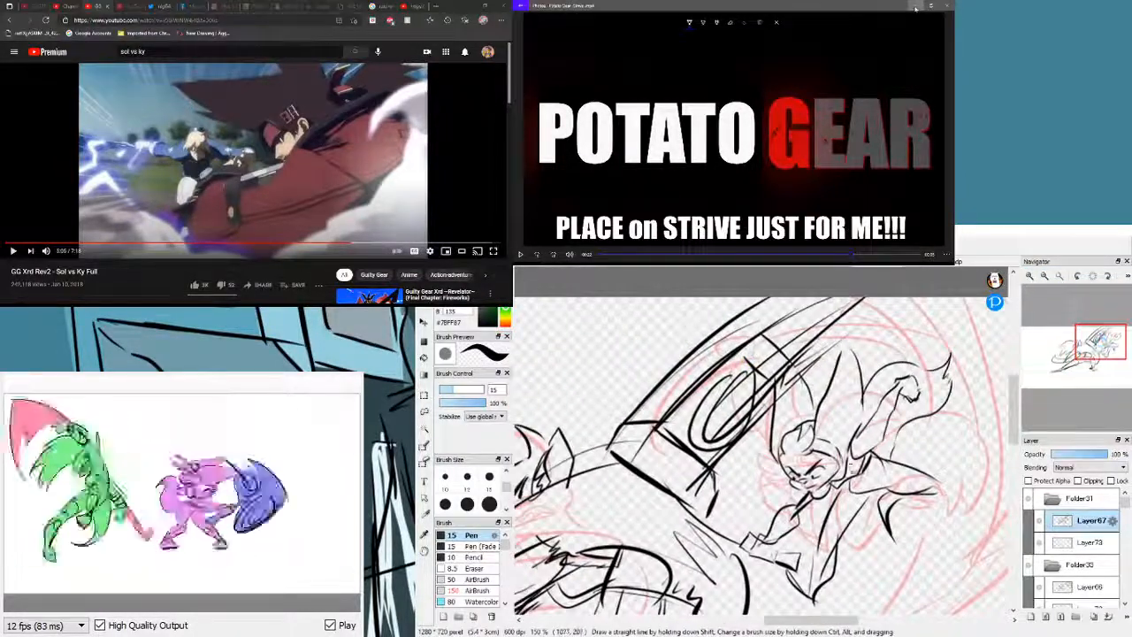
key("e")
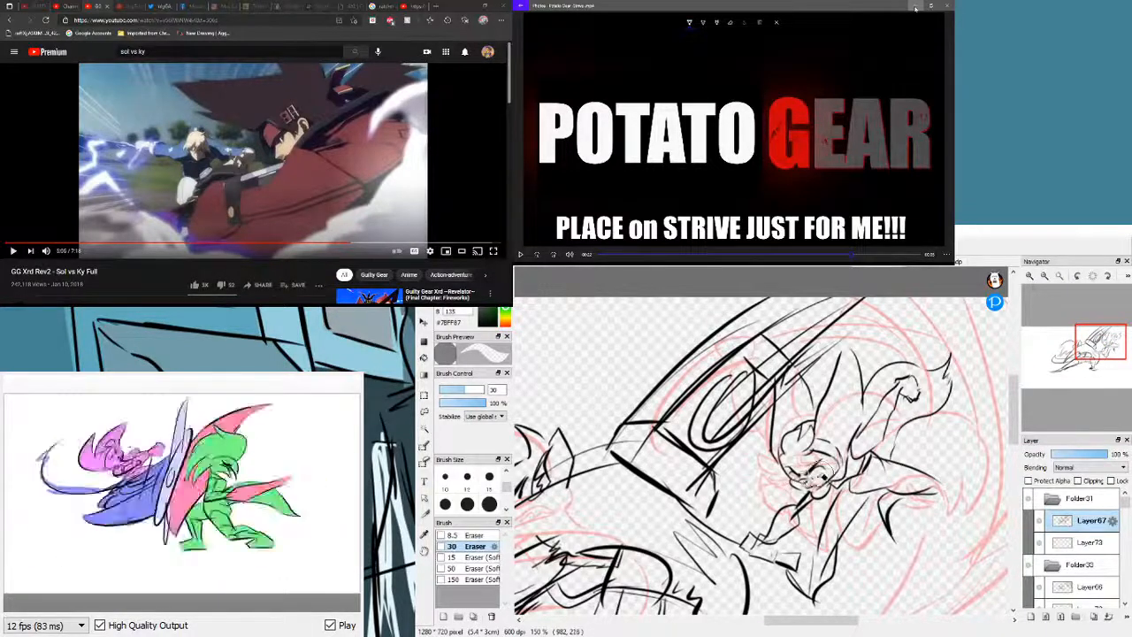
key("b")
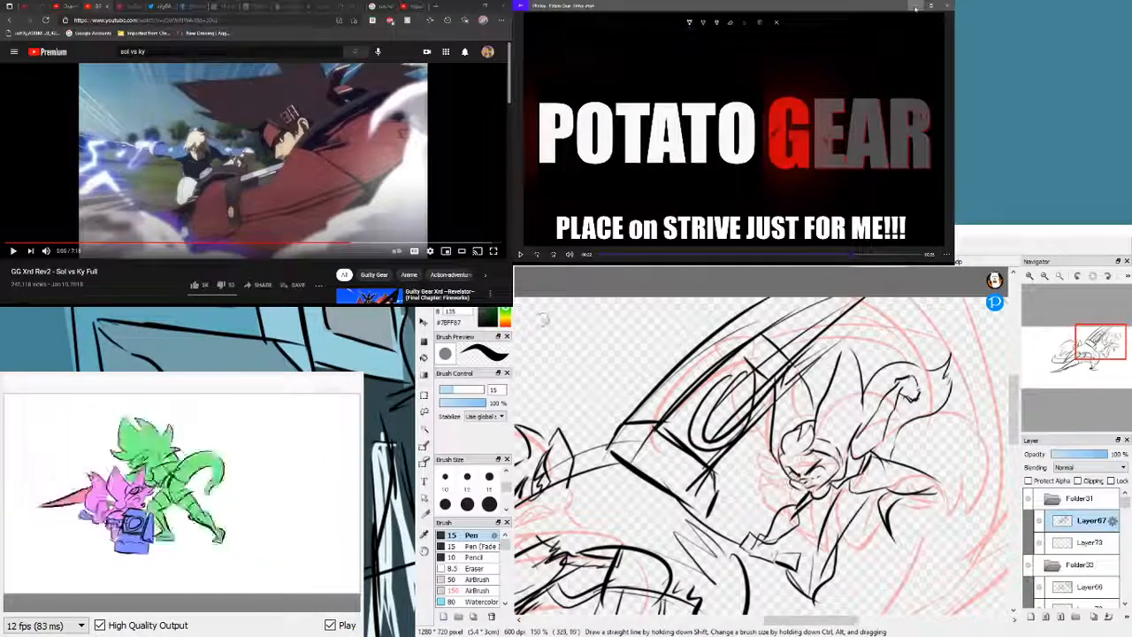
left_click(484, 322)
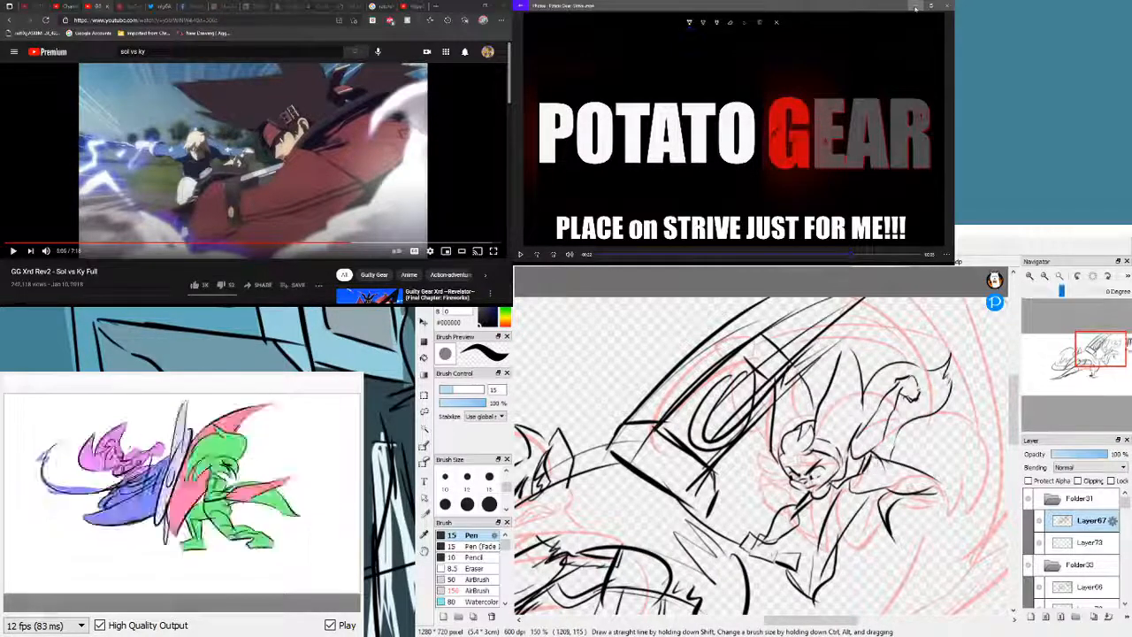
left_click_drag(1096, 352, 1090, 355)
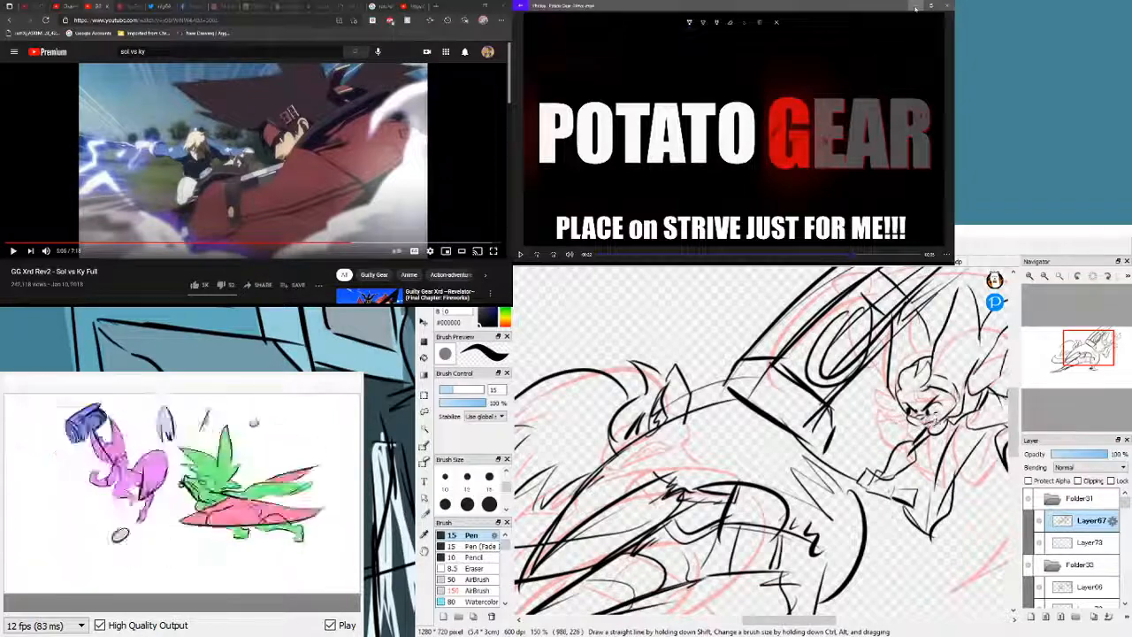
key("e")
key("p")
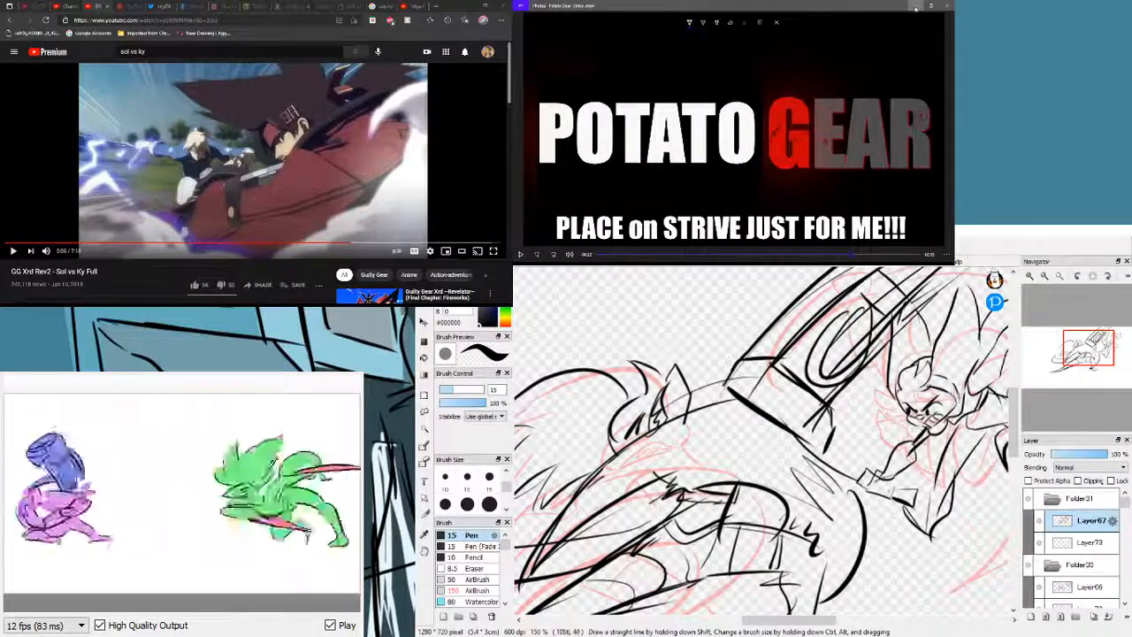
mouse_move(1089, 355)
left_mouse_down()
mouse_move(1102, 349)
mouse_move(1080, 366)
mouse_move(1070, 359)
mouse_move(1095, 355)
left_mouse_up()
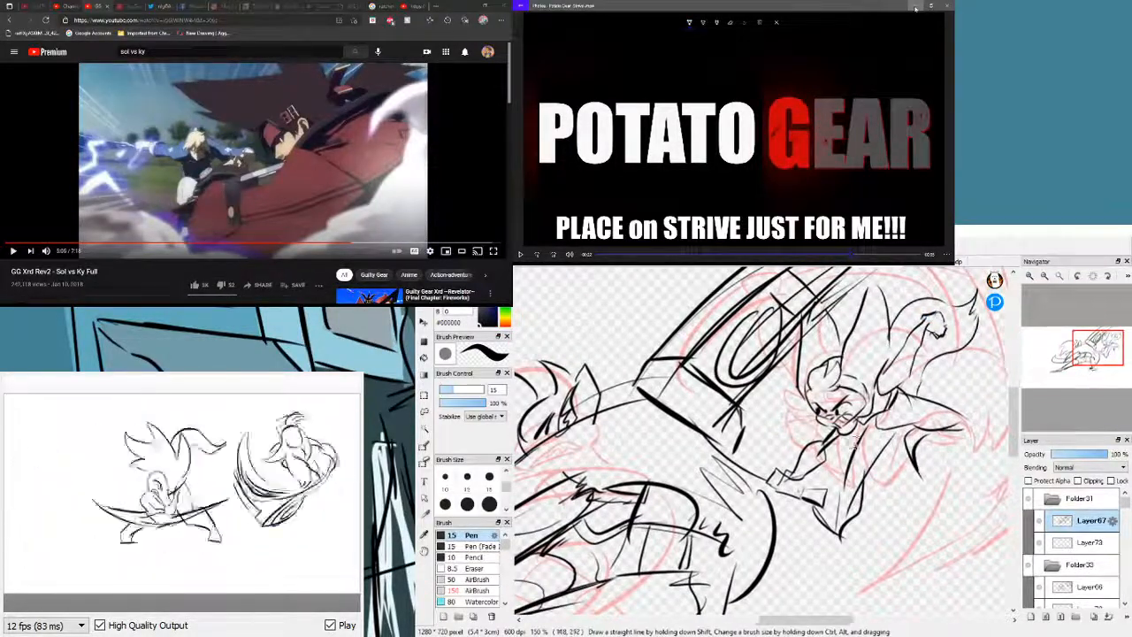
- Fill the larger character's hair with green #7BFF87 on Layer73 beneath the Layer67 lines
left_click(1089, 543)
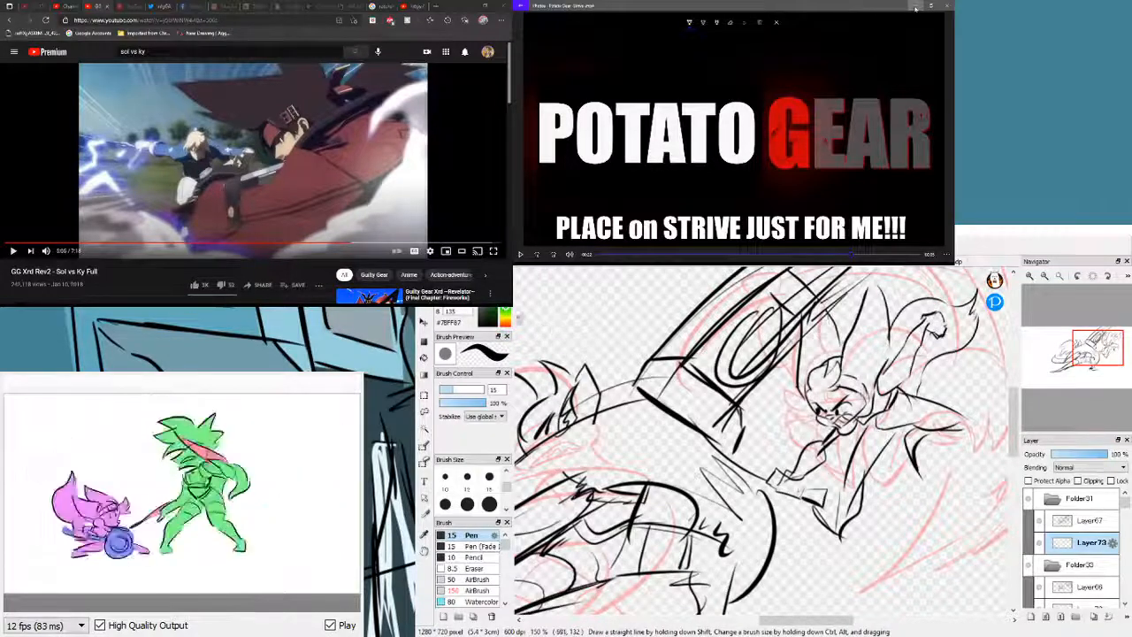
left_click_drag(1097, 358, 1065, 355)
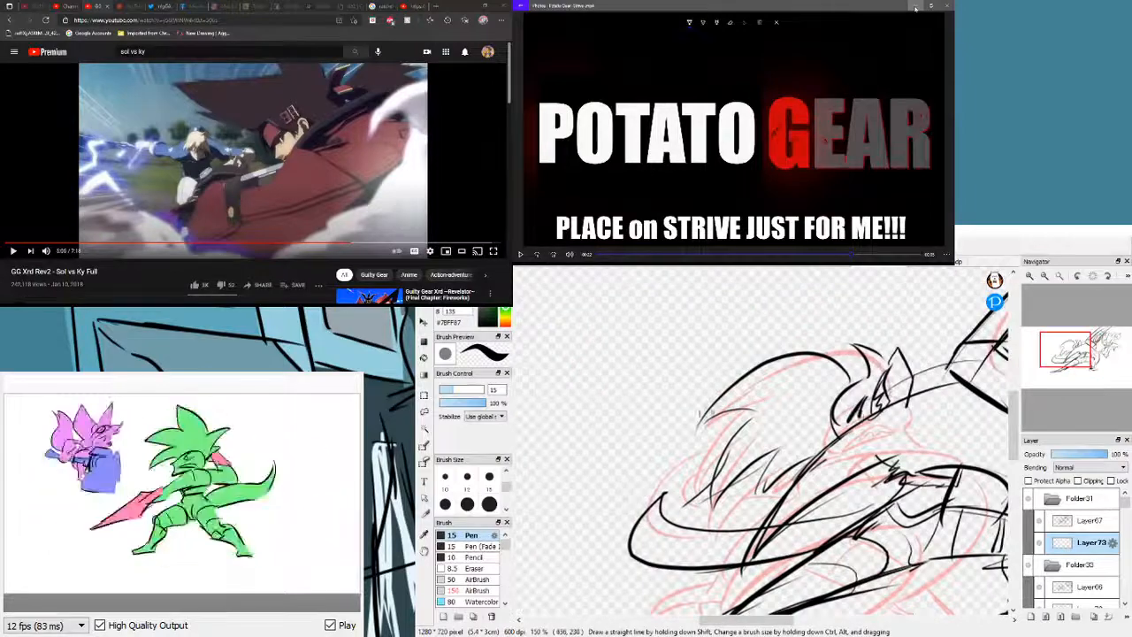
left_click_drag(702, 416, 830, 395)
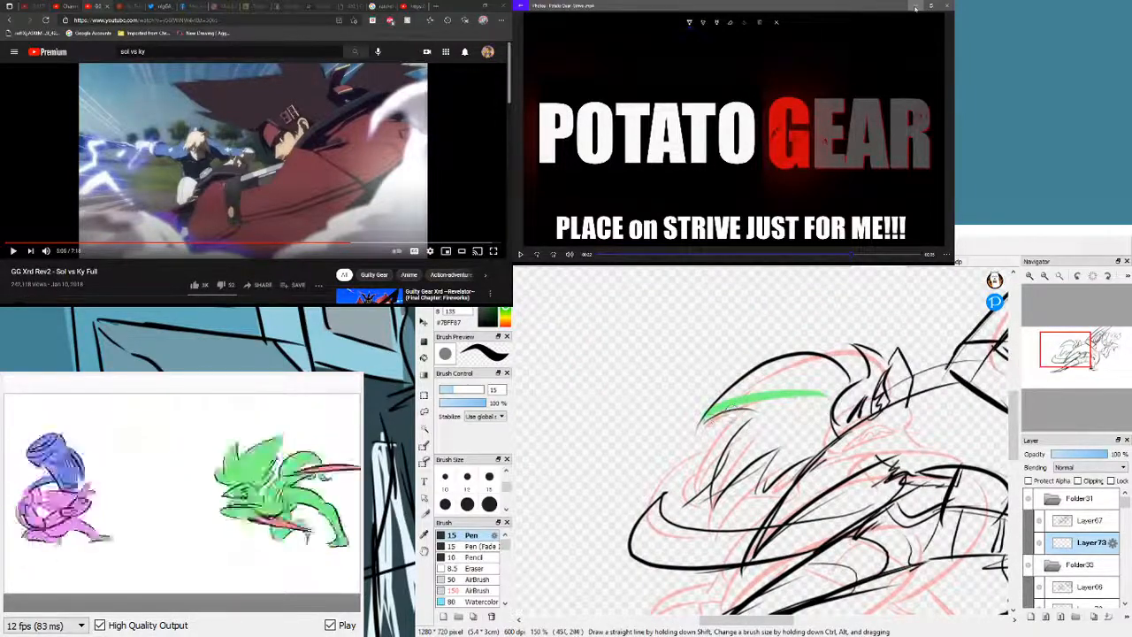
mouse_move(712, 417)
left_mouse_down()
mouse_move(778, 367)
mouse_move(825, 357)
mouse_move(845, 415)
mouse_move(828, 390)
mouse_move(724, 405)
mouse_move(825, 386)
mouse_move(771, 389)
mouse_move(830, 365)
mouse_move(841, 404)
mouse_move(821, 387)
mouse_move(752, 389)
mouse_move(734, 402)
mouse_move(760, 380)
mouse_move(816, 374)
mouse_move(761, 396)
mouse_move(758, 409)
mouse_move(821, 379)
mouse_move(726, 473)
mouse_move(817, 392)
left_mouse_up()
key("ctrl+z")
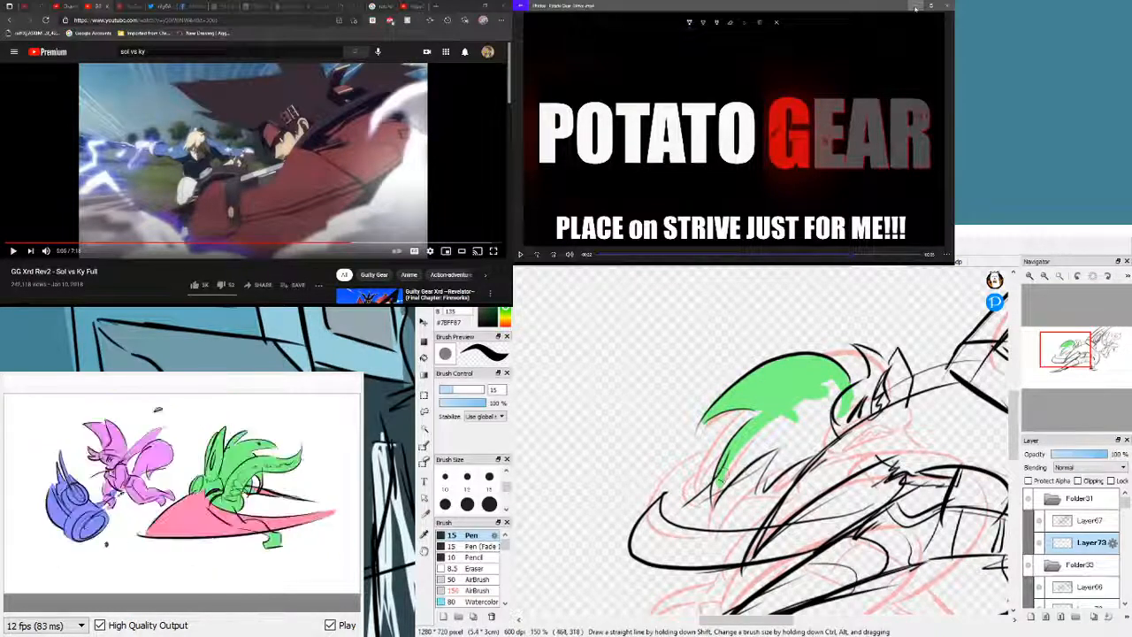
mouse_move(716, 496)
left_mouse_down()
mouse_move(818, 391)
mouse_move(711, 506)
mouse_move(769, 427)
mouse_move(831, 383)
mouse_move(811, 415)
mouse_move(837, 399)
mouse_move(784, 458)
mouse_move(791, 438)
mouse_move(761, 487)
mouse_move(837, 413)
mouse_move(826, 417)
mouse_move(835, 421)
mouse_move(768, 485)
mouse_move(850, 444)
mouse_move(821, 452)
mouse_move(854, 432)
mouse_move(831, 420)
mouse_move(876, 368)
left_mouse_up()
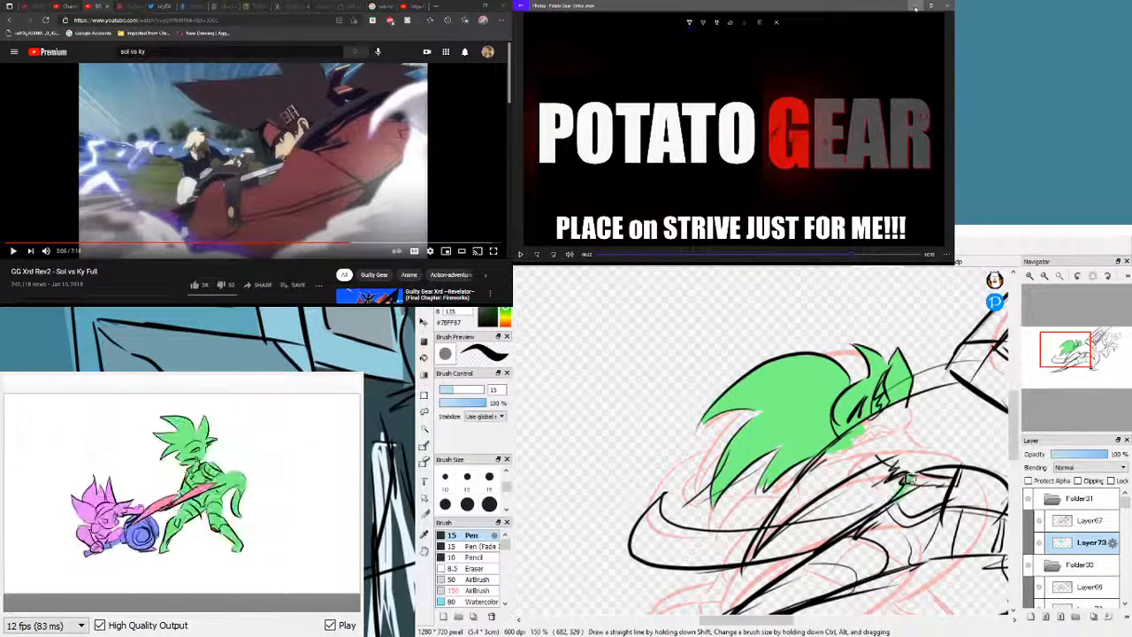
- Fill the larger character's waist and front leg, from thigh to foot, with the same green on Layer73
mouse_move(908, 481)
left_mouse_down()
mouse_move(939, 471)
mouse_move(900, 503)
mouse_move(918, 521)
mouse_move(937, 473)
mouse_move(919, 509)
mouse_move(928, 489)
mouse_move(937, 503)
mouse_move(949, 476)
left_mouse_up()
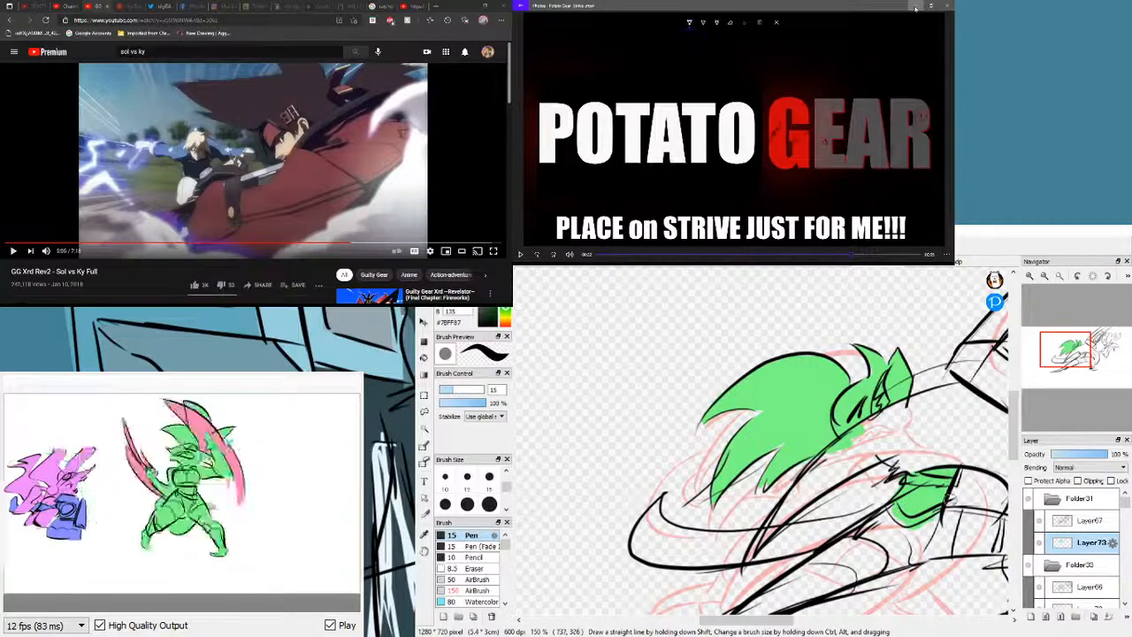
left_click_drag(1057, 398, 1064, 409)
mouse_move(878, 414)
left_mouse_down()
mouse_move(949, 416)
mouse_move(903, 415)
mouse_move(952, 426)
left_mouse_up()
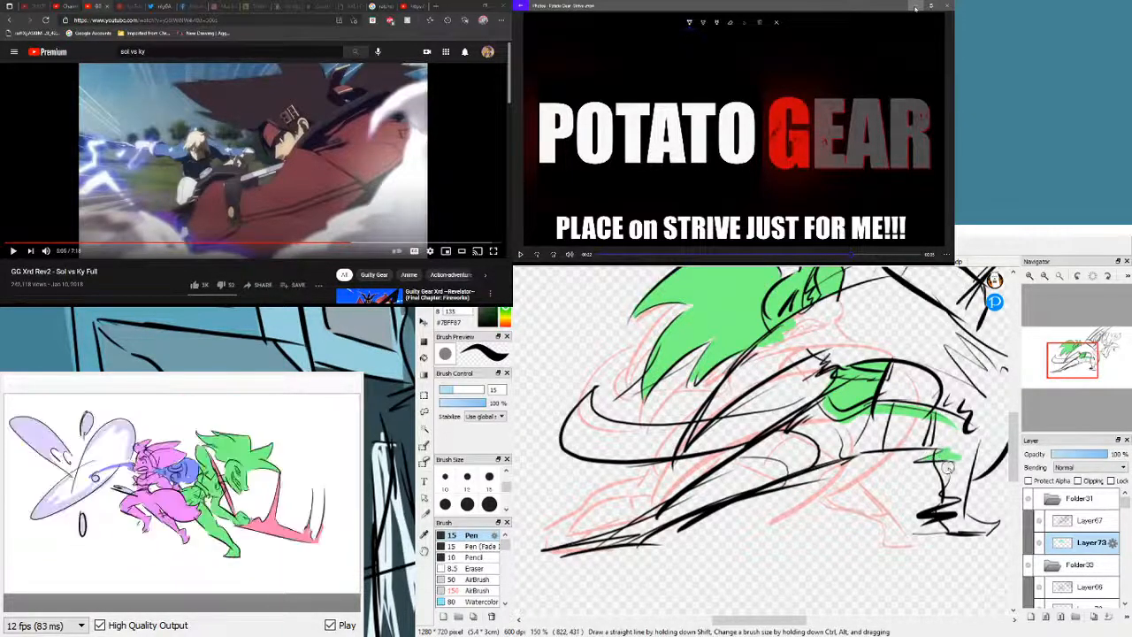
mouse_move(951, 491)
left_mouse_down()
mouse_move(933, 512)
mouse_move(952, 509)
mouse_move(953, 528)
mouse_move(958, 509)
mouse_move(978, 530)
left_mouse_up()
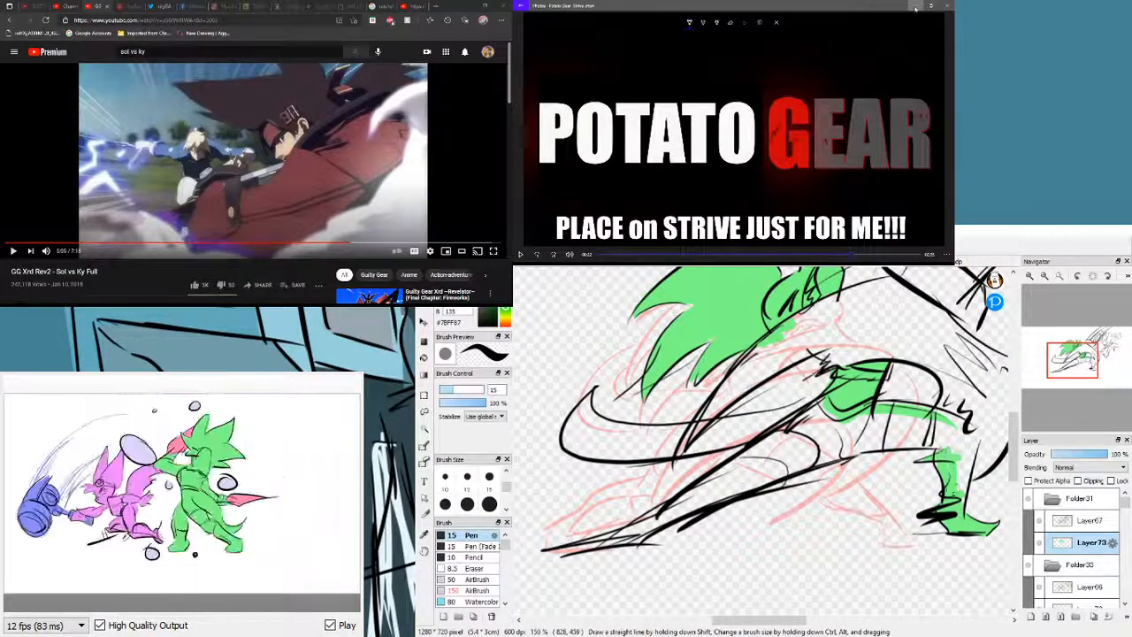
left_click_drag(969, 457, 947, 452)
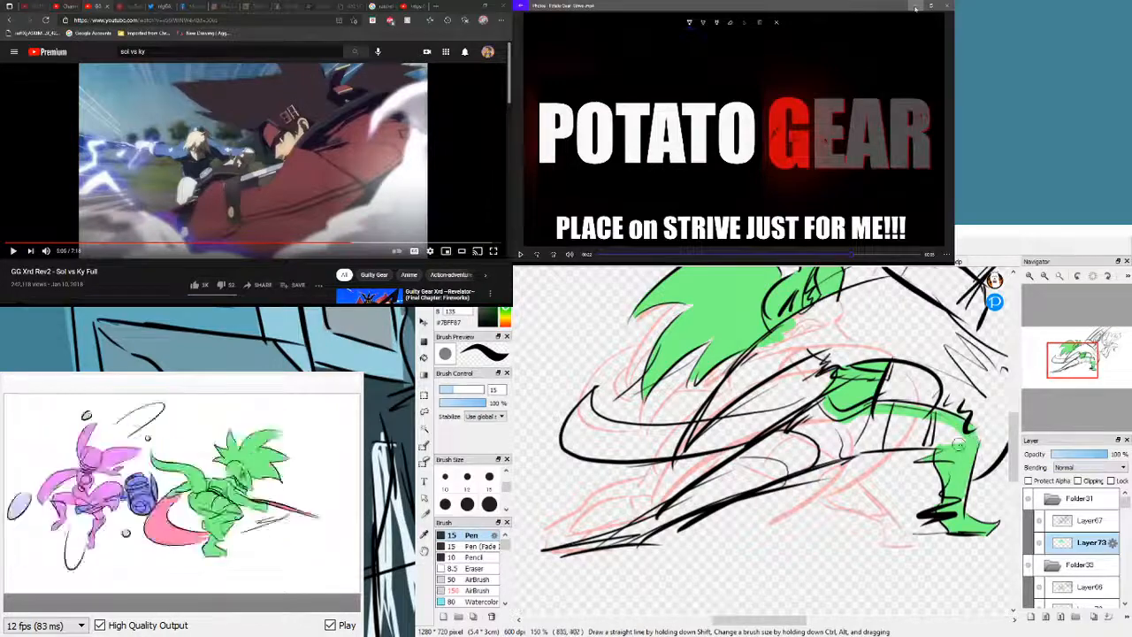
left_click_drag(845, 456, 943, 450)
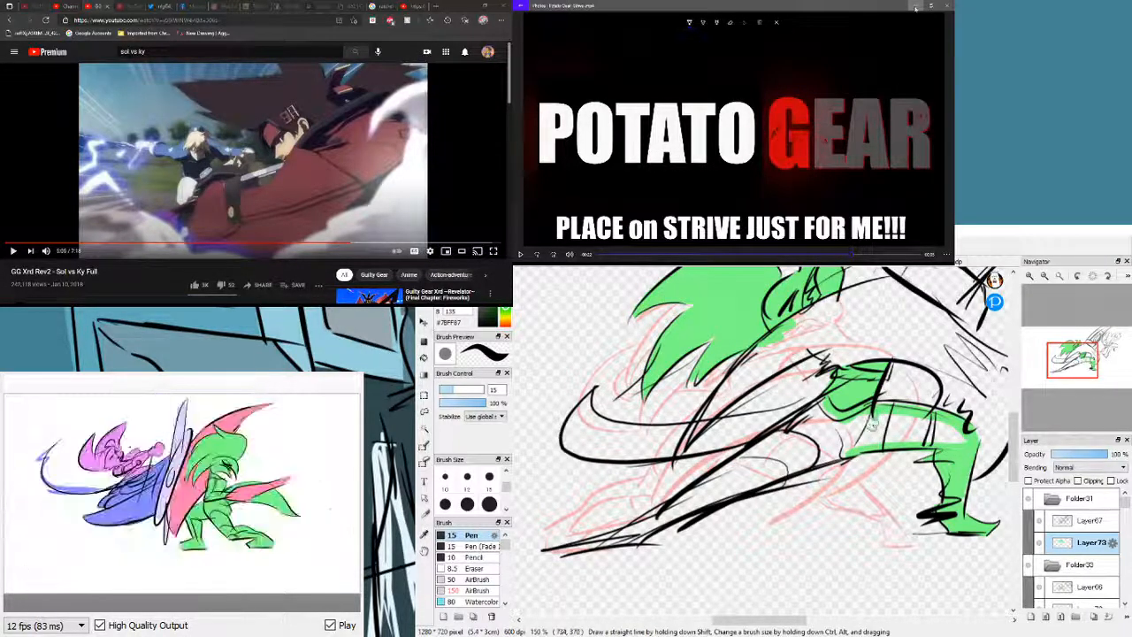
mouse_move(873, 425)
left_mouse_down()
mouse_move(886, 439)
mouse_move(917, 432)
mouse_move(894, 441)
mouse_move(880, 415)
mouse_move(910, 418)
mouse_move(876, 414)
mouse_move(930, 416)
mouse_move(878, 408)
mouse_move(945, 437)
left_mouse_up()
- Fill the larger character's outstretched back leg with green on Layer73, undoing a misplaced stroke
mouse_move(1074, 362)
left_mouse_down()
mouse_move(1099, 350)
mouse_move(1065, 368)
left_mouse_up()
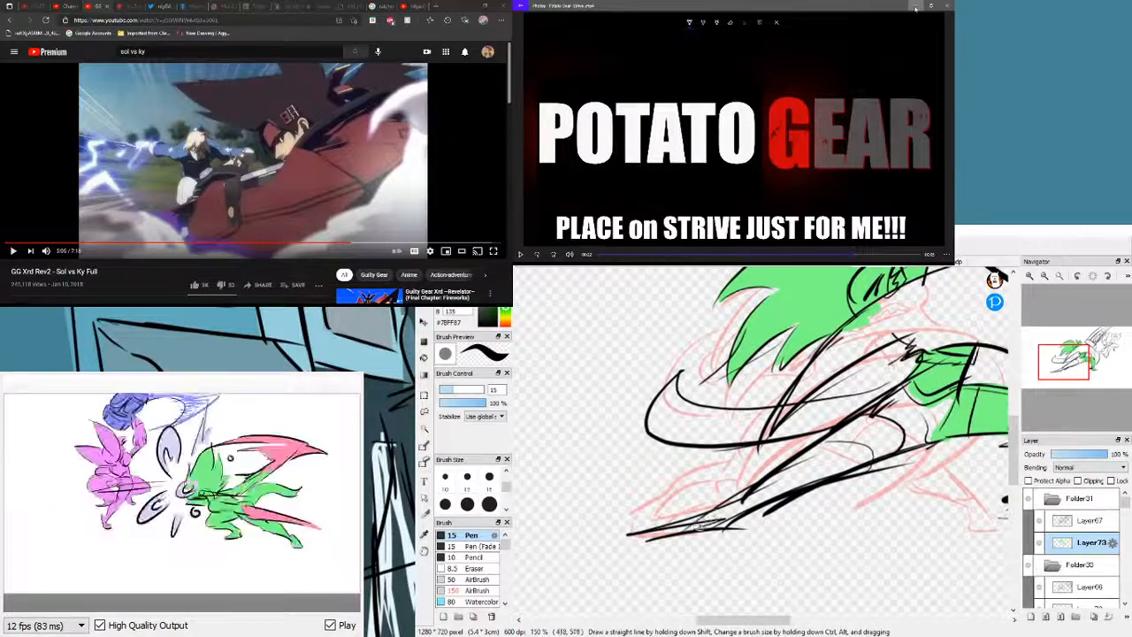
mouse_move(692, 526)
left_mouse_down()
mouse_move(747, 502)
mouse_move(729, 520)
mouse_move(800, 472)
mouse_move(818, 465)
mouse_move(782, 487)
mouse_move(867, 448)
mouse_move(898, 407)
left_mouse_up()
left_click_drag(752, 507, 896, 437)
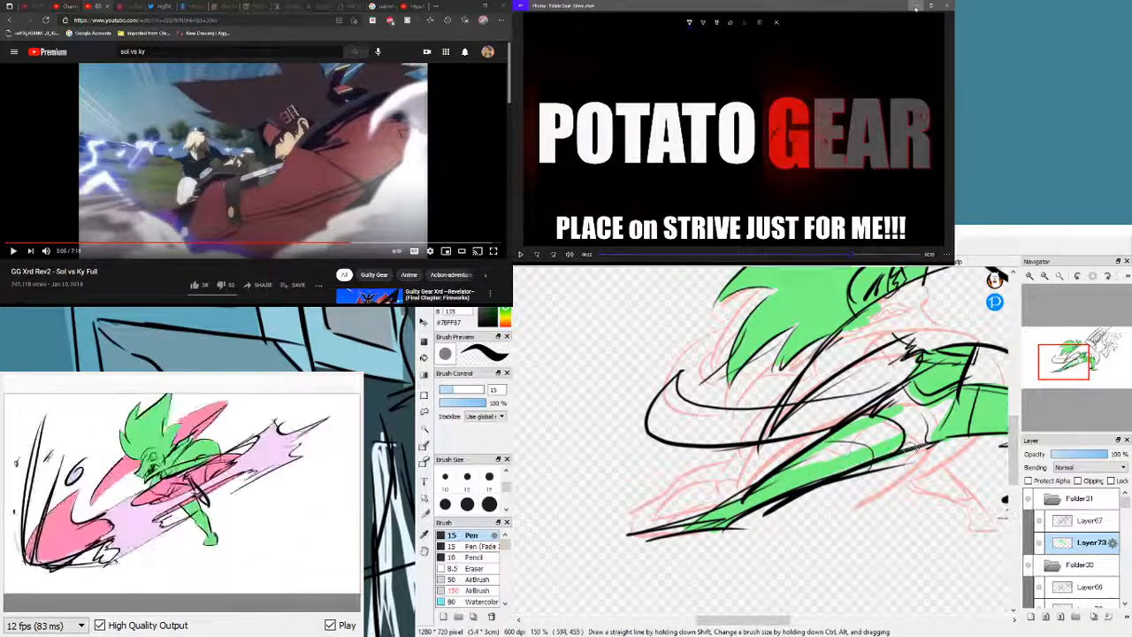
key("ctrl+z")
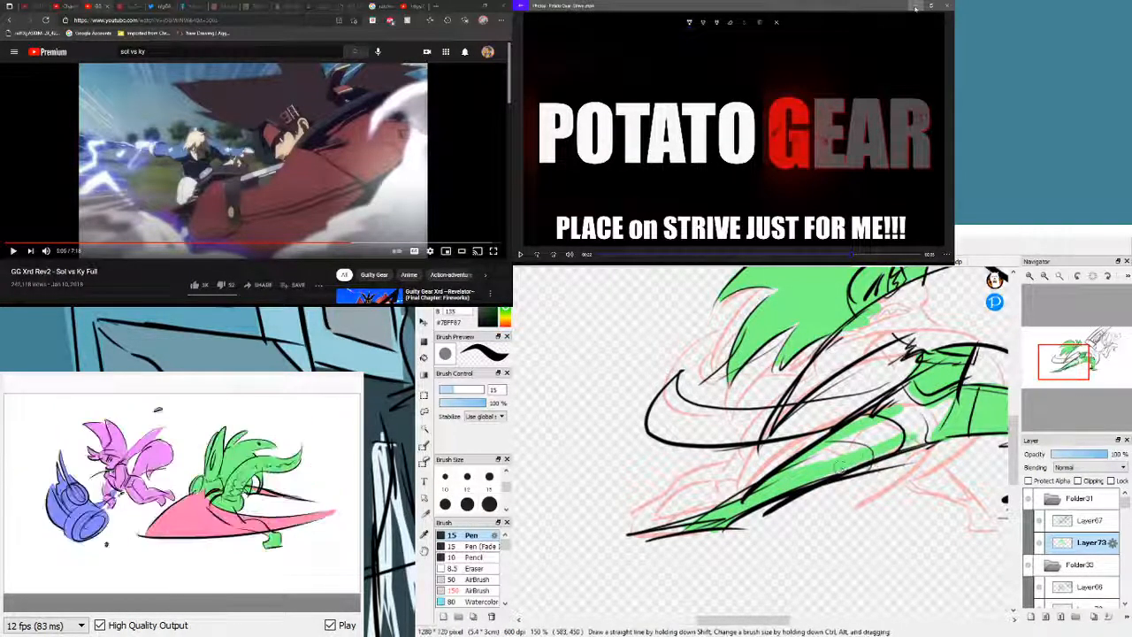
left_click_drag(930, 438, 895, 448)
mouse_move(794, 478)
left_mouse_down()
mouse_move(886, 423)
mouse_move(807, 462)
mouse_move(879, 426)
mouse_move(841, 436)
mouse_move(799, 476)
mouse_move(835, 449)
mouse_move(883, 429)
mouse_move(888, 438)
mouse_move(846, 449)
left_mouse_up()
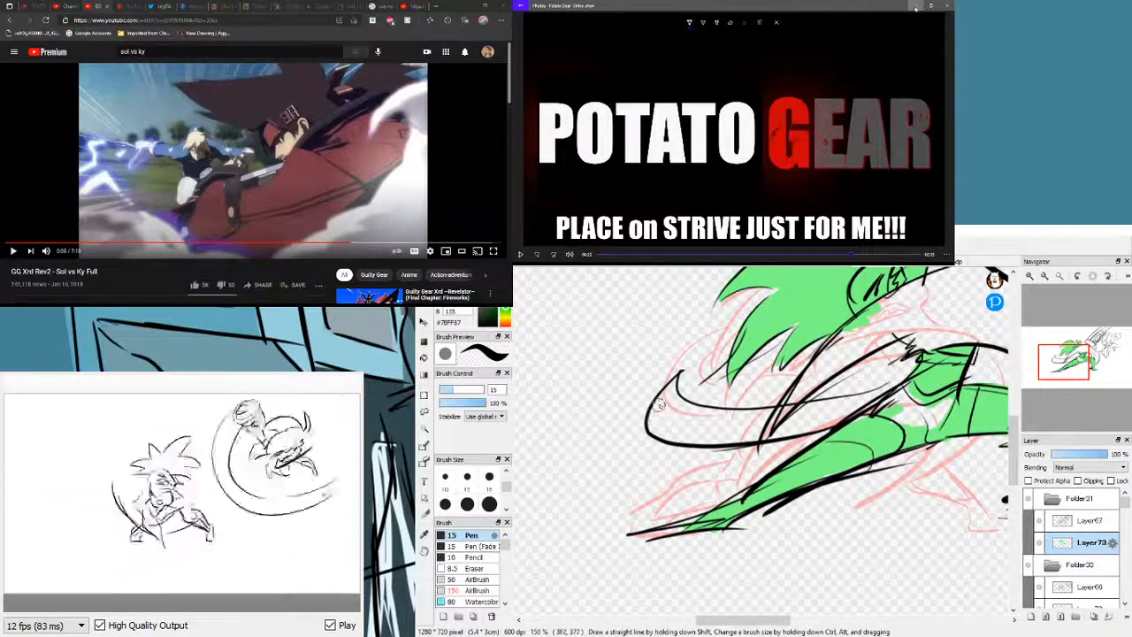
- Fill the curved tail and the gap at the hips with green, then erase the spill above the tail
mouse_move(664, 410)
left_mouse_down()
mouse_move(655, 427)
mouse_move(668, 392)
mouse_move(703, 420)
mouse_move(680, 405)
mouse_move(662, 429)
mouse_move(693, 439)
mouse_move(660, 430)
mouse_move(665, 410)
mouse_move(691, 427)
left_mouse_up()
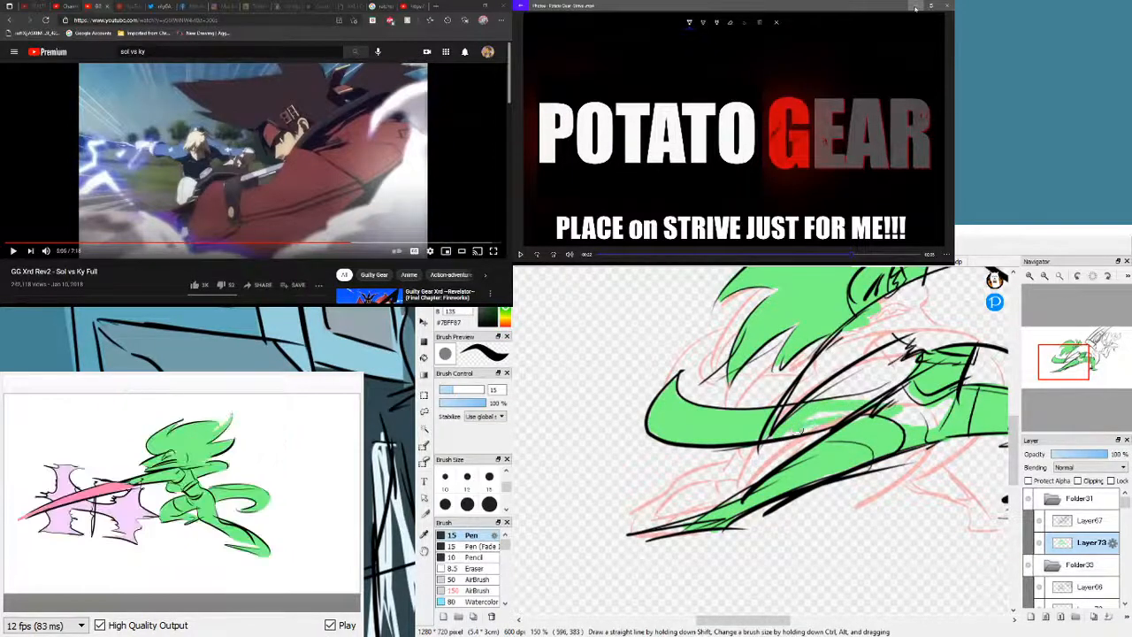
mouse_move(807, 427)
left_mouse_down()
mouse_move(887, 399)
mouse_move(829, 403)
mouse_move(920, 379)
left_mouse_up()
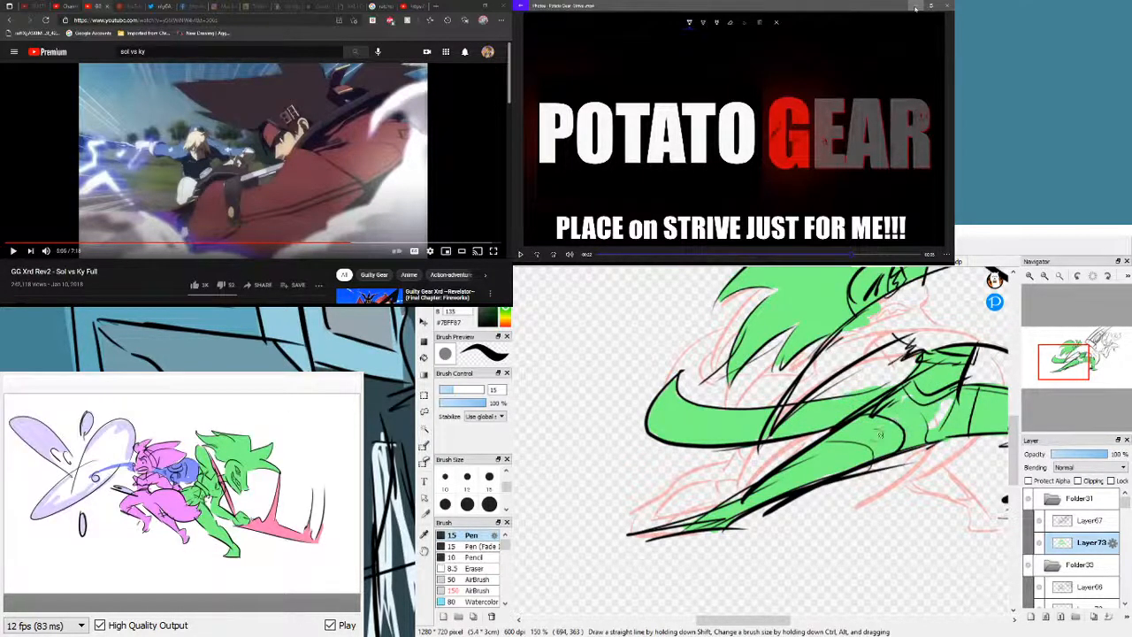
left_click_drag(929, 395, 951, 400)
key("e")
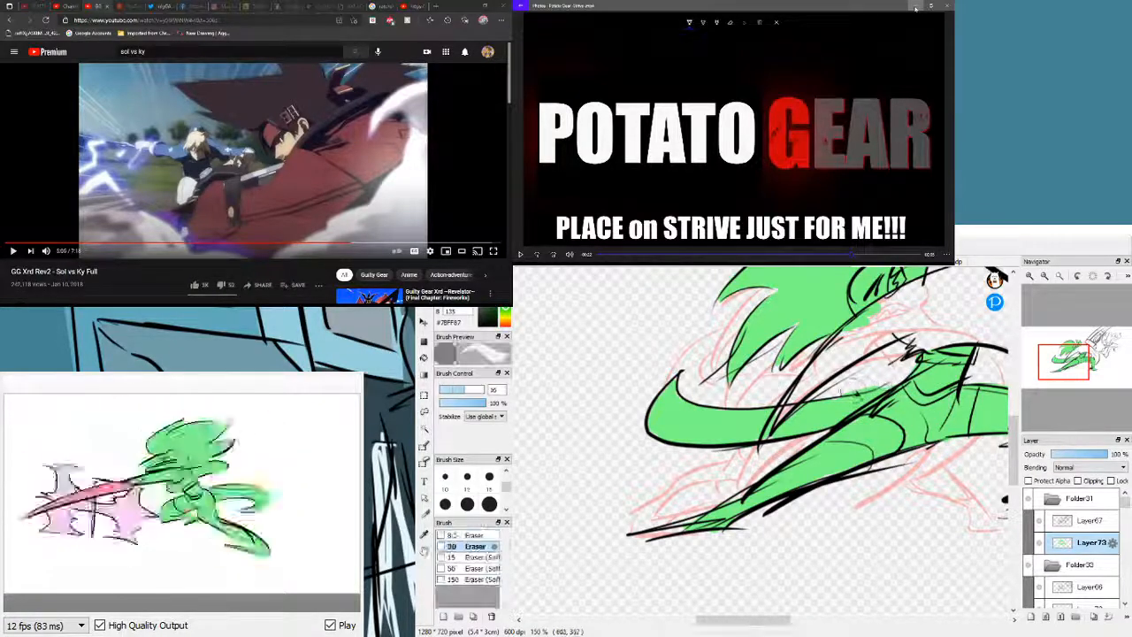
key("n")
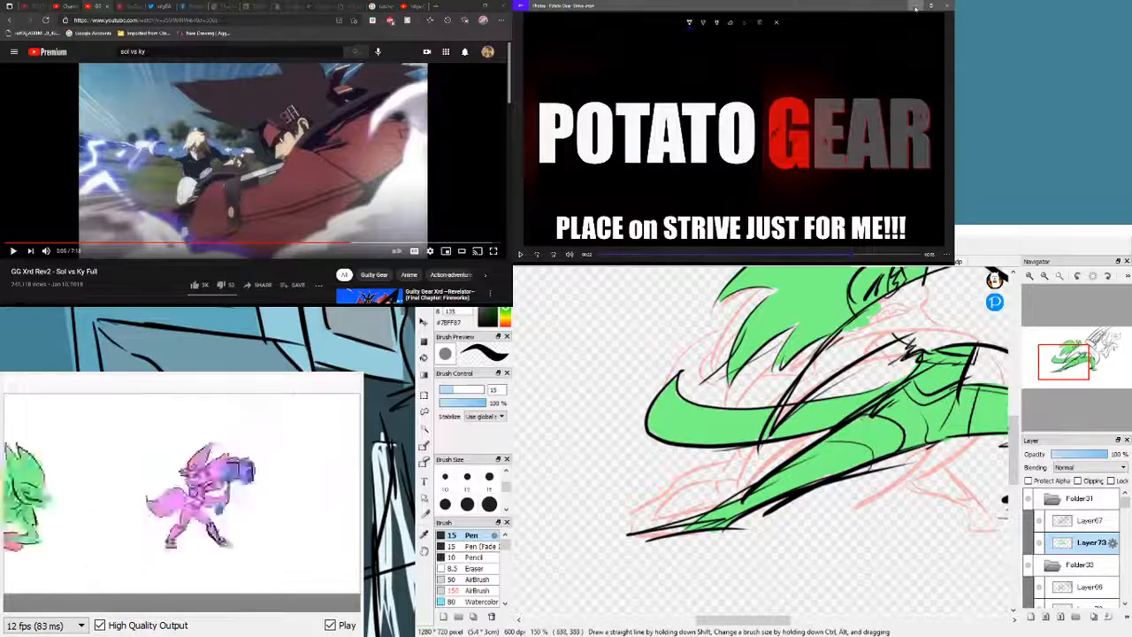
- On Layer72 beneath the Layer66 lines, fill the band below the larger character's face with green
mouse_move(1085, 366)
left_mouse_down()
mouse_move(1096, 360)
mouse_move(1081, 362)
mouse_move(1085, 354)
mouse_move(1071, 375)
left_mouse_up()
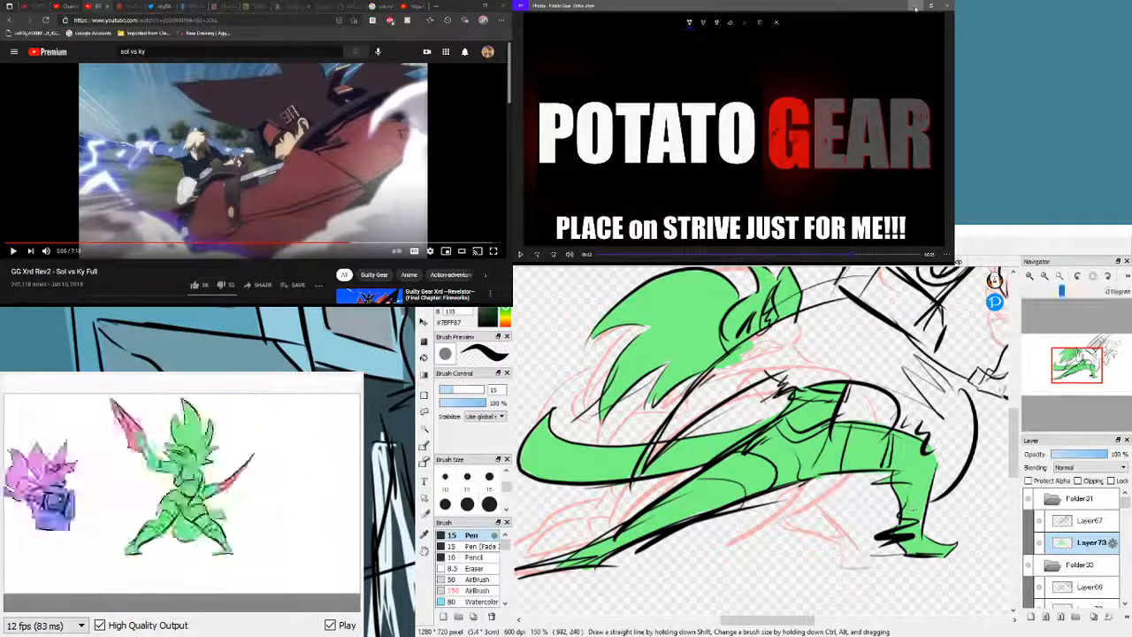
mouse_move(1076, 364)
left_mouse_down()
mouse_move(1089, 364)
mouse_move(1078, 365)
left_mouse_up()
key("e")
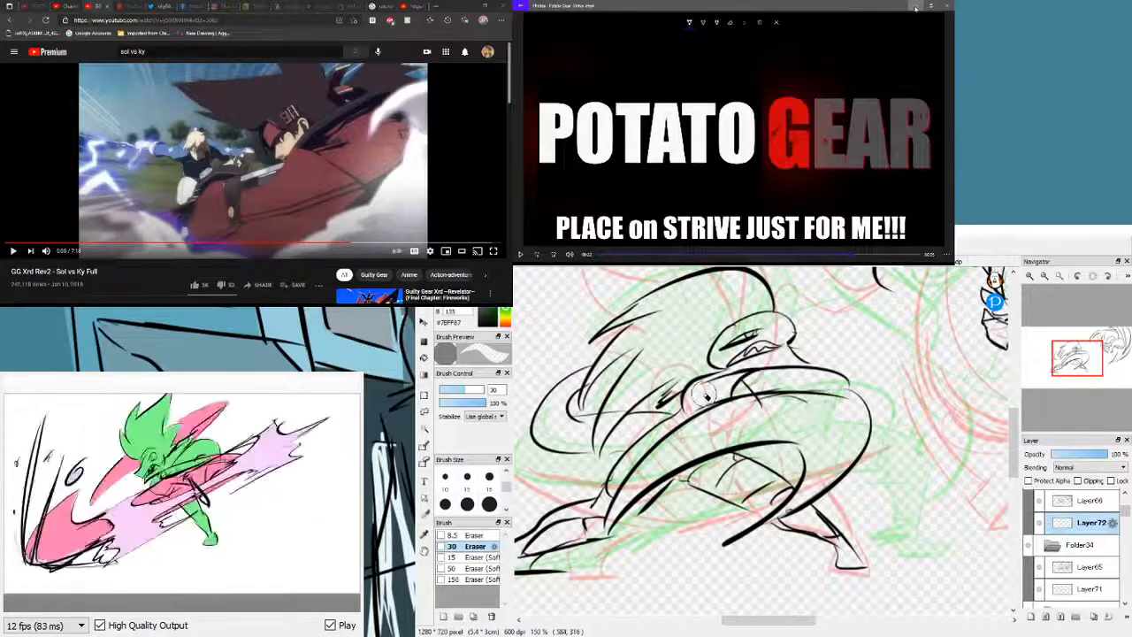
key("n")
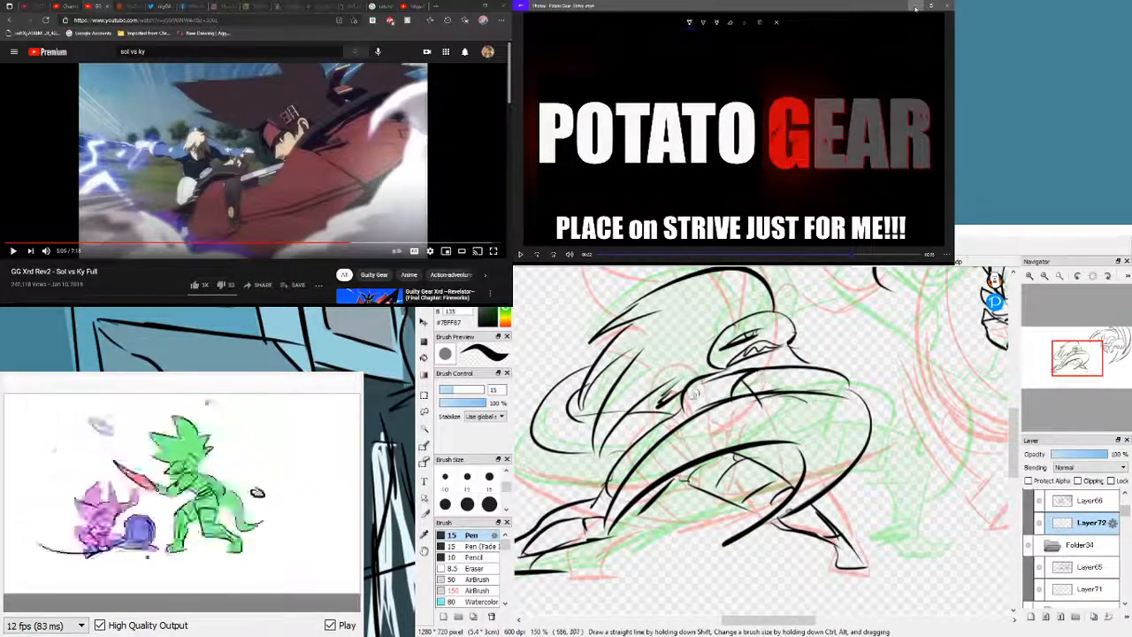
mouse_move(696, 384)
left_mouse_down()
mouse_move(751, 381)
mouse_move(692, 413)
mouse_move(756, 384)
mouse_move(699, 396)
mouse_move(785, 378)
mouse_move(698, 392)
left_mouse_up()
mouse_move(786, 382)
left_mouse_down()
mouse_move(813, 381)
mouse_move(740, 394)
mouse_move(839, 381)
mouse_move(800, 389)
mouse_move(821, 375)
mouse_move(836, 382)
mouse_move(810, 378)
mouse_move(848, 391)
left_mouse_up()
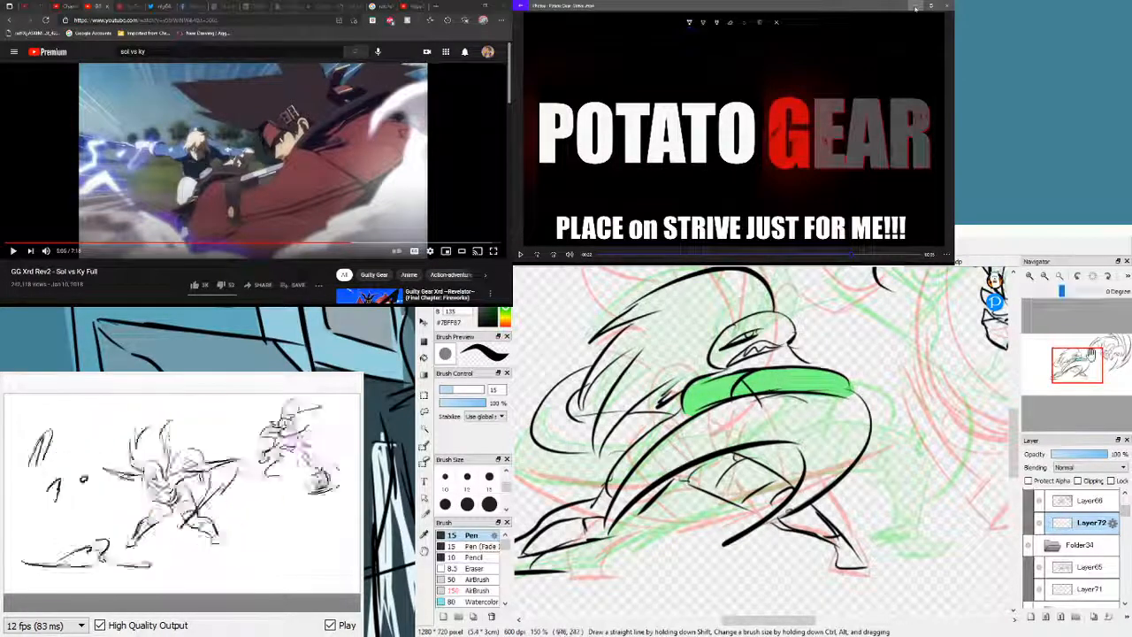
- Fill the curved shape sweeping behind the larger character's hair with green on Layer72
left_click_drag(1077, 363, 1064, 363)
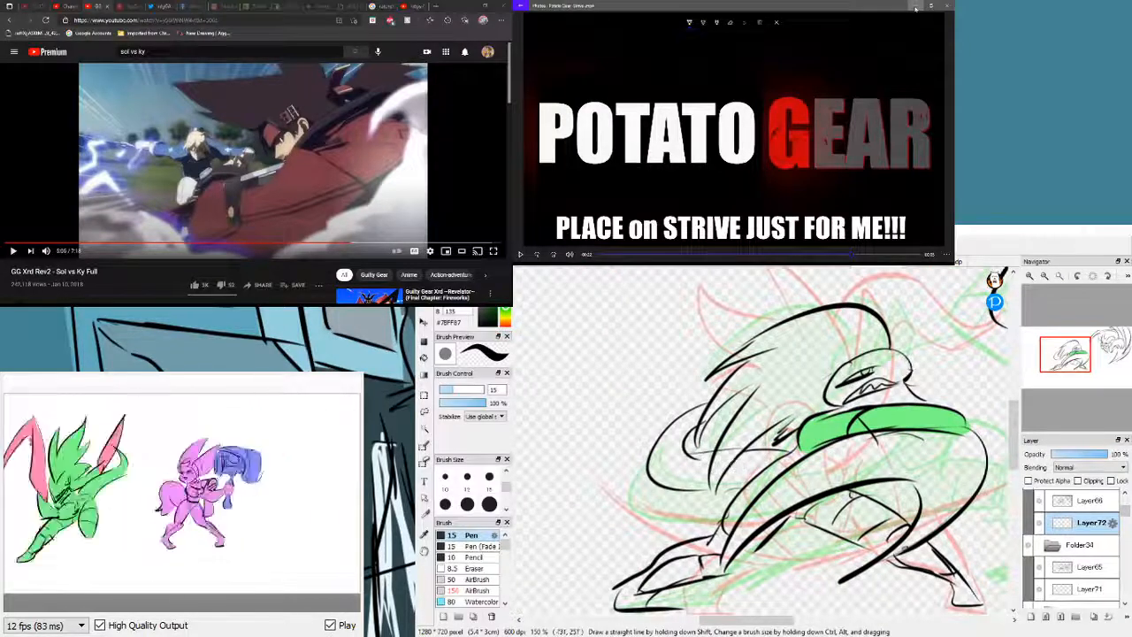
mouse_move(1065, 363)
left_mouse_down()
mouse_move(1085, 361)
mouse_move(1059, 363)
left_mouse_up()
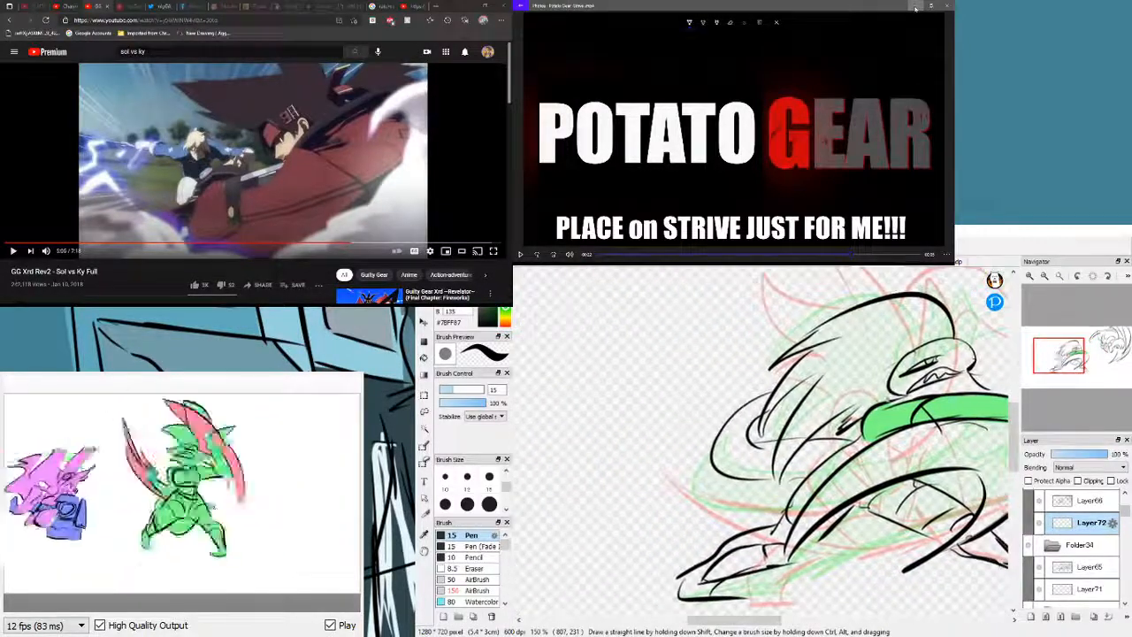
mouse_move(745, 412)
left_mouse_down()
mouse_move(723, 446)
mouse_move(749, 408)
mouse_move(728, 427)
mouse_move(809, 391)
mouse_move(764, 402)
mouse_move(733, 461)
mouse_move(734, 428)
mouse_move(725, 470)
mouse_move(718, 449)
mouse_move(726, 461)
mouse_move(736, 436)
mouse_move(741, 459)
mouse_move(737, 430)
mouse_move(795, 454)
mouse_move(767, 455)
mouse_move(737, 443)
mouse_move(831, 441)
mouse_move(749, 438)
mouse_move(741, 426)
mouse_move(740, 454)
mouse_move(783, 464)
mouse_move(729, 473)
mouse_move(810, 466)
mouse_move(722, 468)
left_mouse_up()
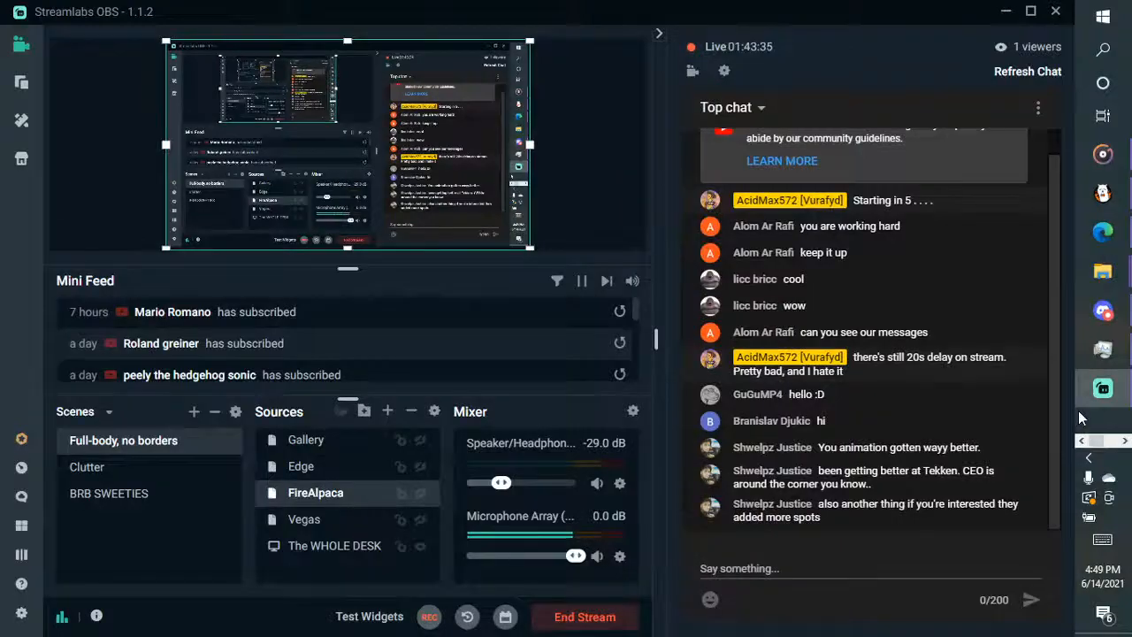
left_click(1006, 11)
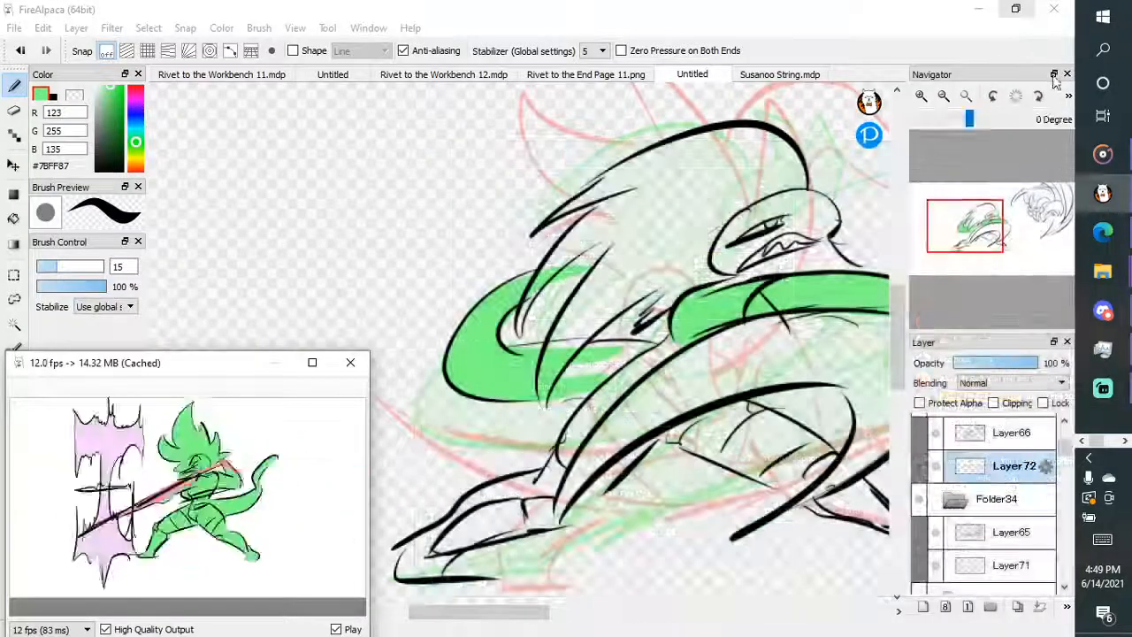
left_click(1129, 619)
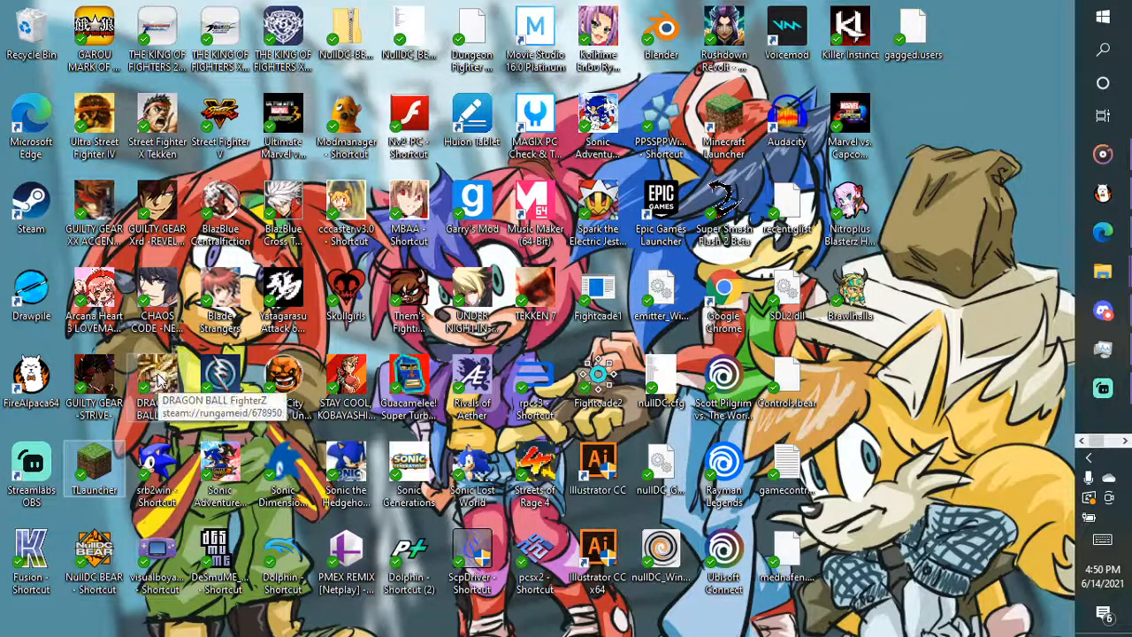
left_click_drag(159, 382, 490, 442)
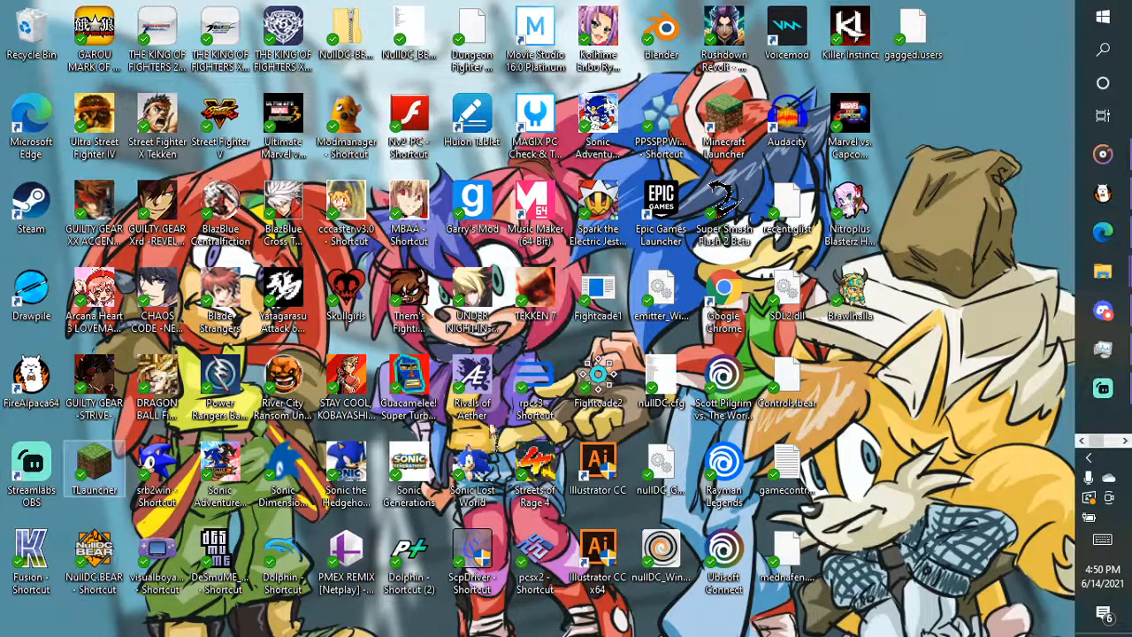
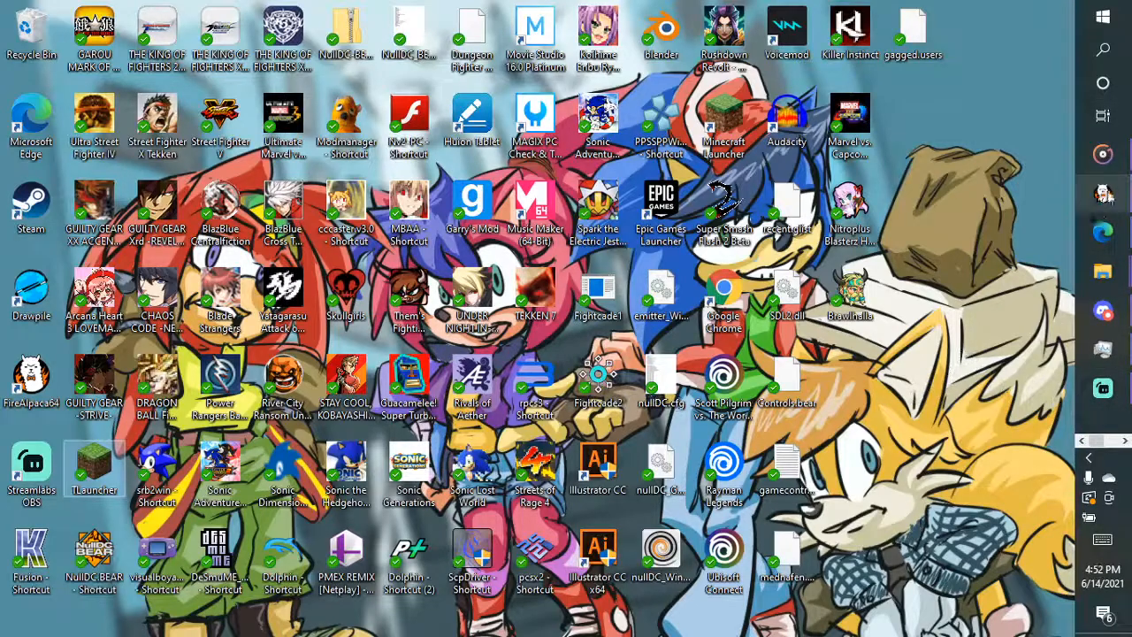
- Bring back the drawing, the YouTube reference and the Potato Gear video, checking Streamlabs, and jump the video to its title card
left_click(1103, 195)
left_click(1103, 231)
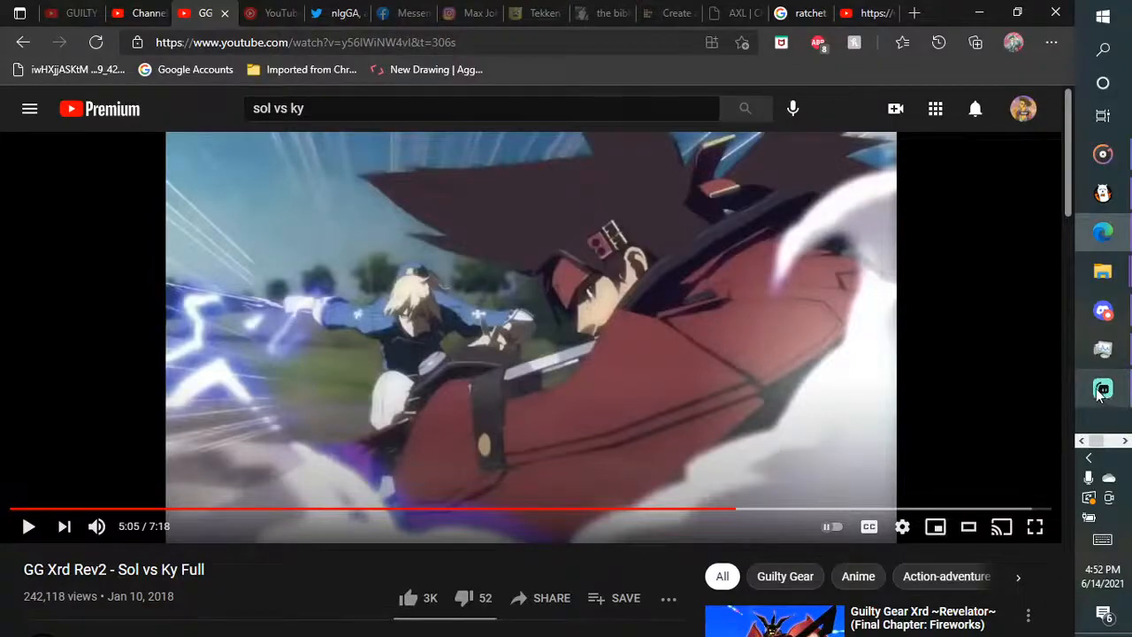
left_click(1102, 390)
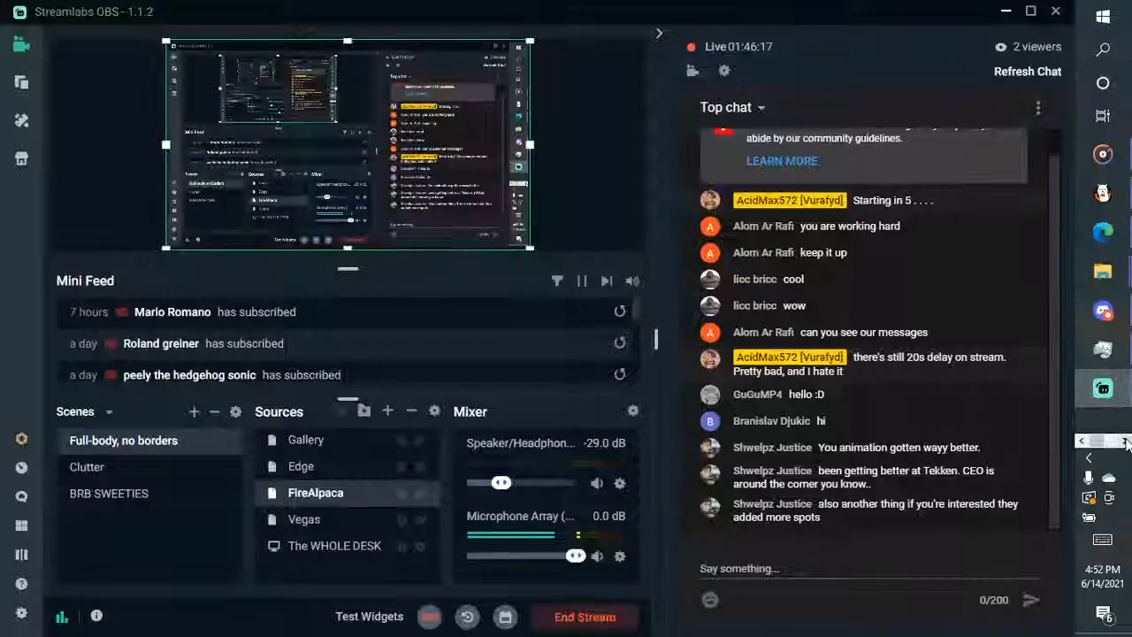
left_click(1125, 440)
left_click(1106, 201)
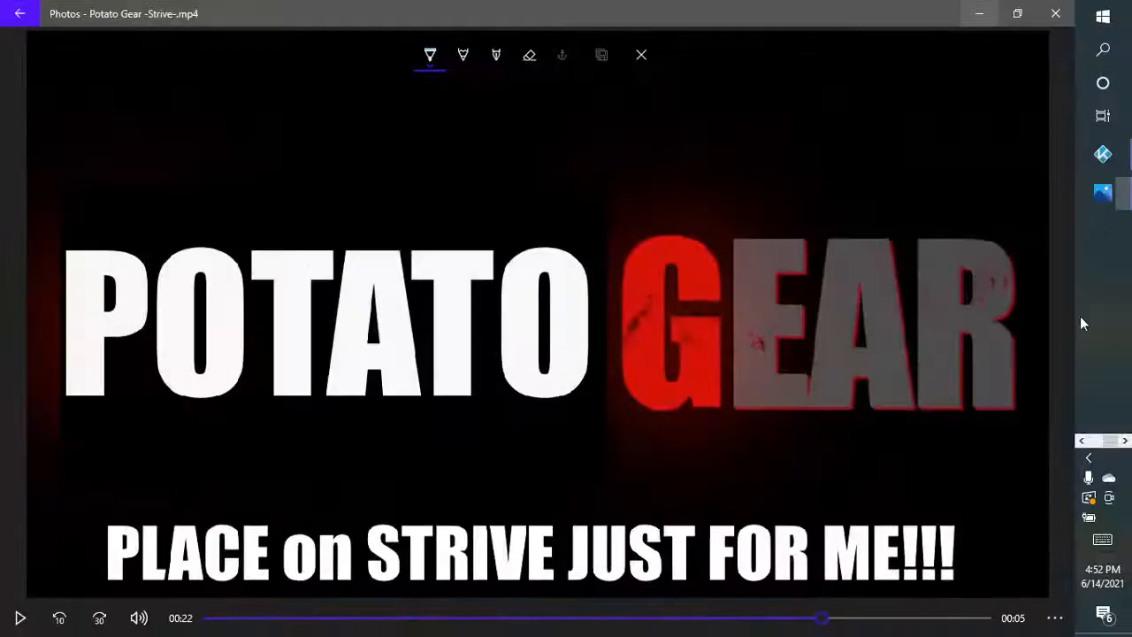
left_click(1081, 440)
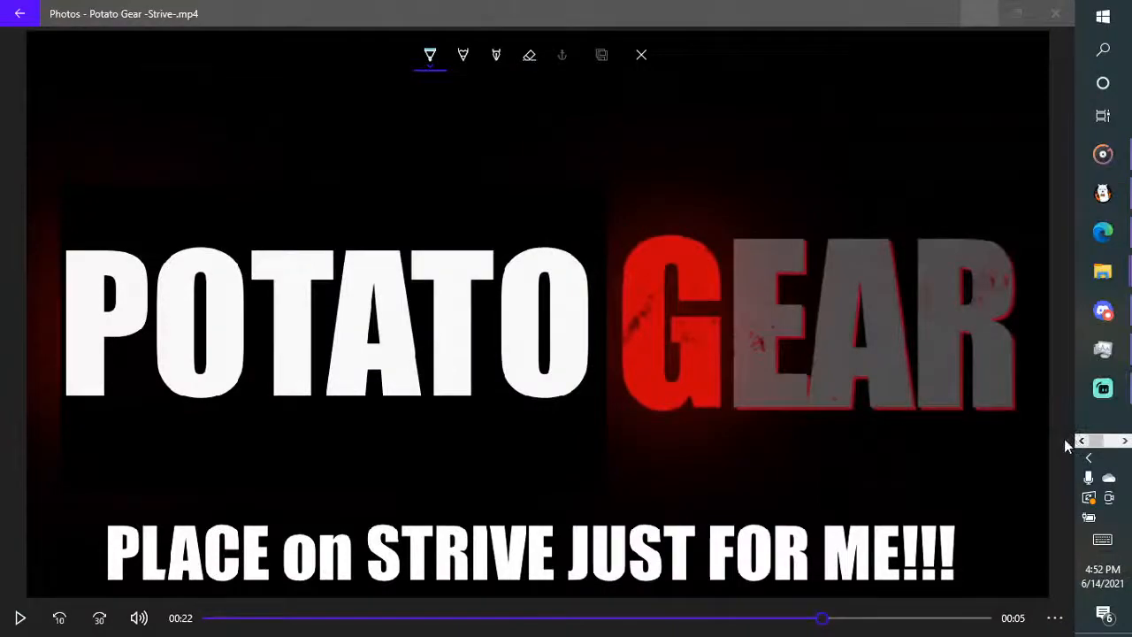
left_click(1102, 389)
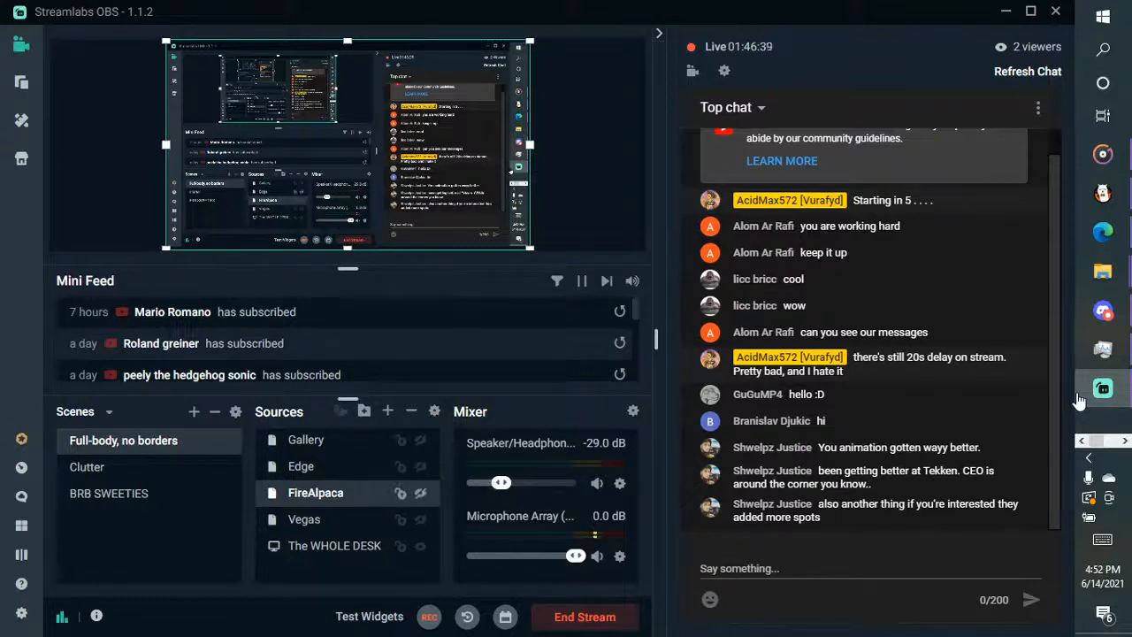
left_click(1104, 388)
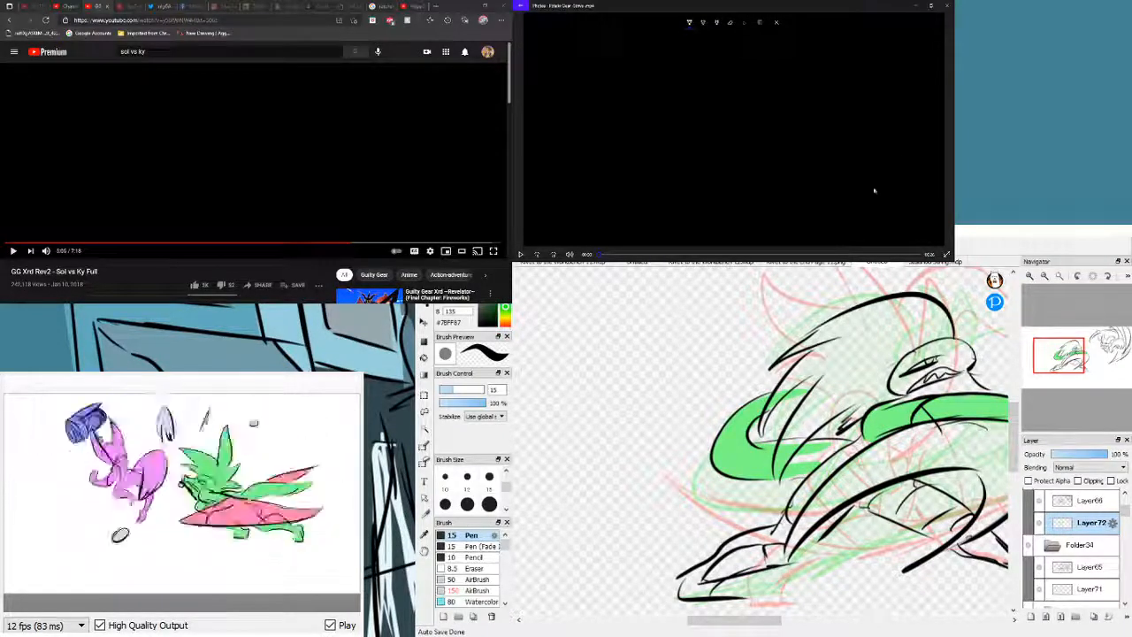
left_click(818, 256)
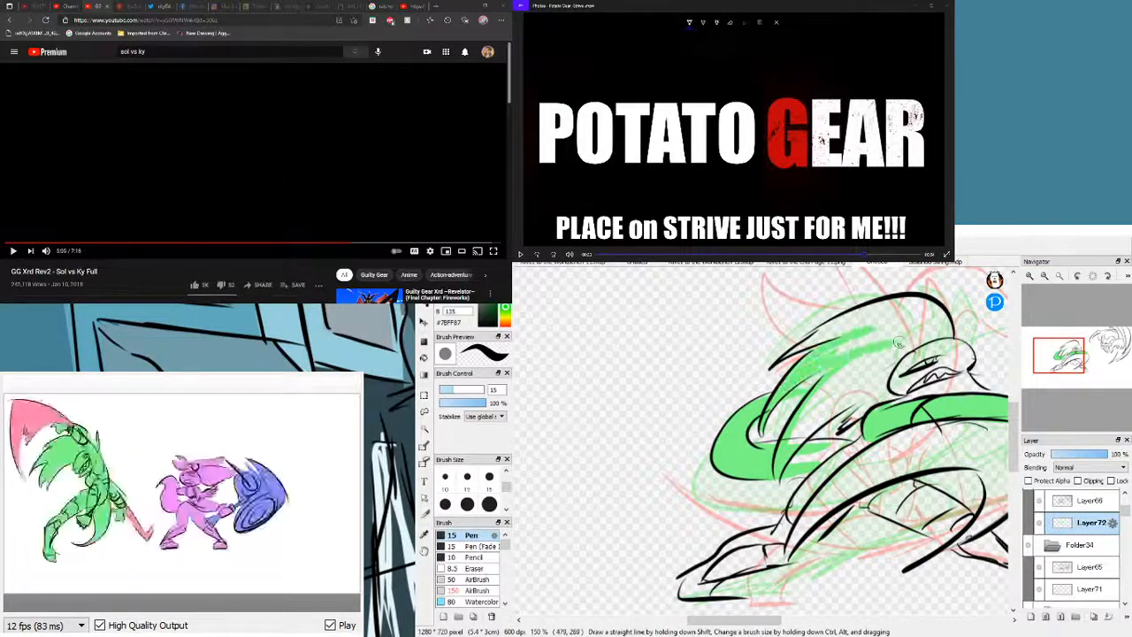
- Fill the larger character's hair, from the crown to the lower spikes, and the face with green on Layer72
left_click_drag(794, 357, 913, 328)
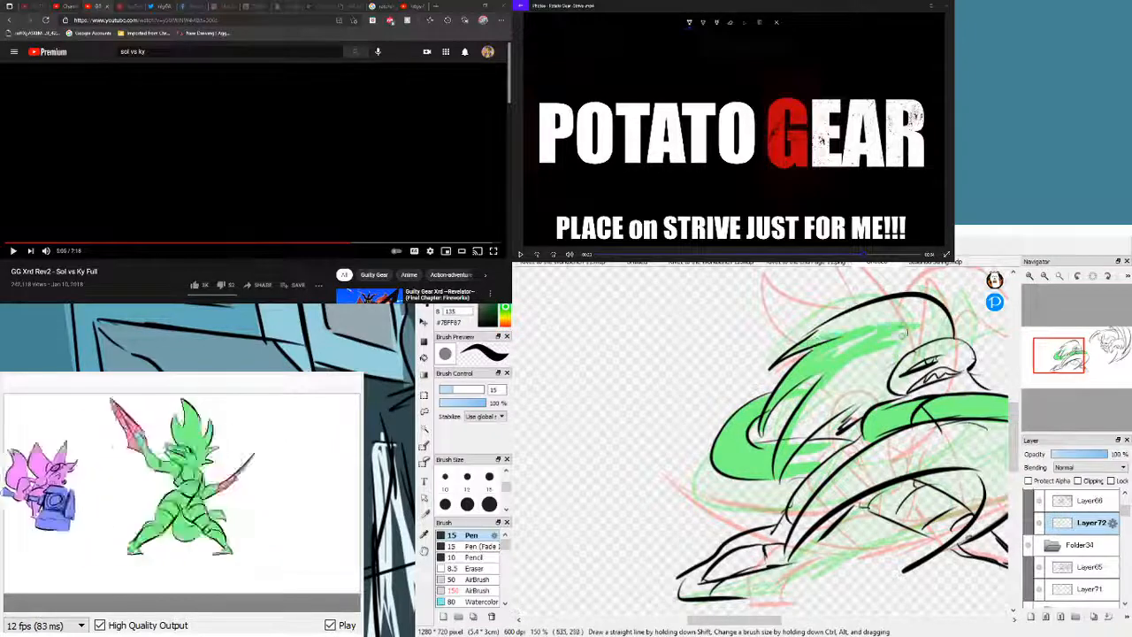
mouse_move(814, 345)
left_mouse_down()
mouse_move(908, 311)
mouse_move(933, 326)
left_mouse_up()
mouse_move(831, 322)
left_mouse_down()
mouse_move(923, 334)
mouse_move(864, 337)
mouse_move(823, 361)
left_mouse_up()
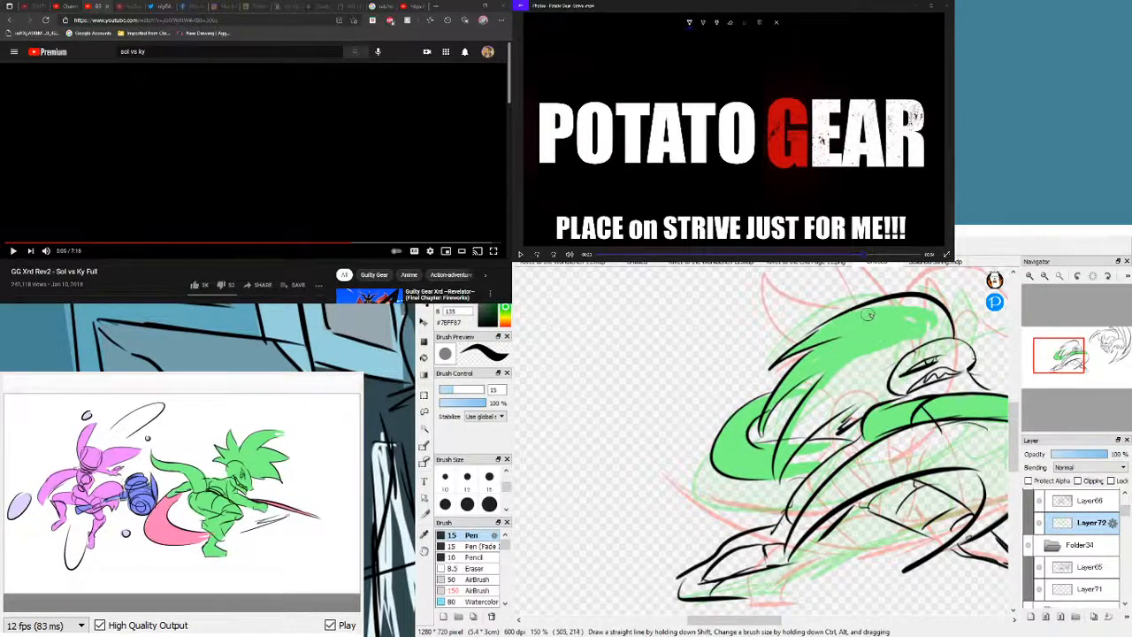
mouse_move(869, 315)
left_mouse_down()
mouse_move(921, 305)
mouse_move(933, 331)
mouse_move(938, 320)
left_mouse_up()
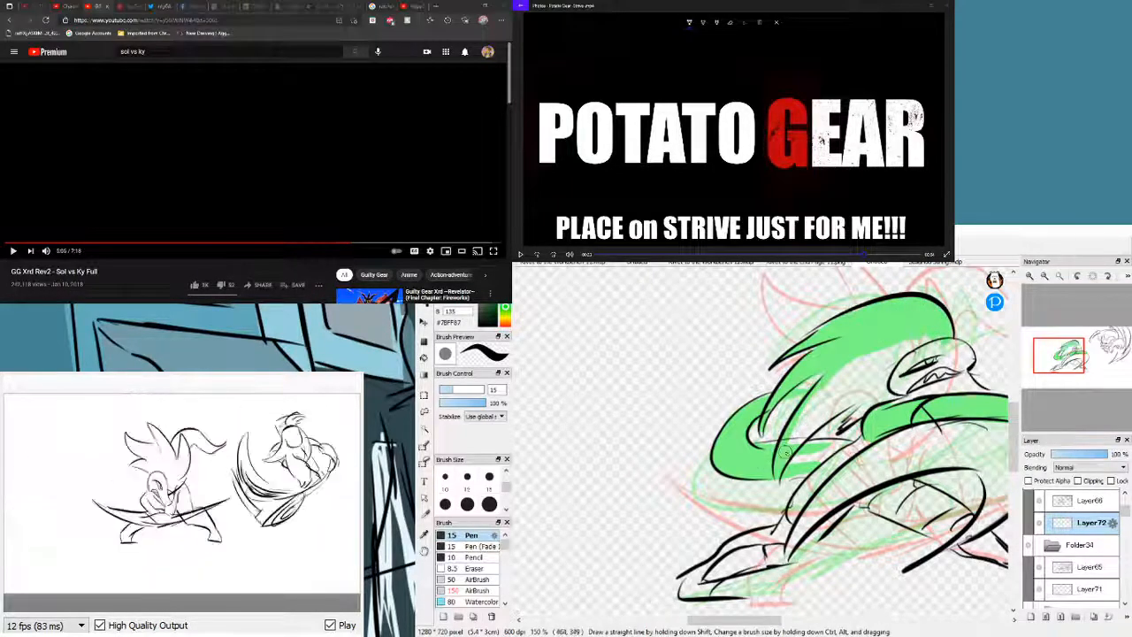
mouse_move(785, 452)
left_mouse_down()
mouse_move(812, 423)
mouse_move(793, 439)
mouse_move(858, 356)
mouse_move(813, 404)
mouse_move(903, 346)
mouse_move(886, 347)
mouse_move(914, 347)
mouse_move(855, 404)
mouse_move(908, 383)
mouse_move(852, 423)
mouse_move(899, 387)
mouse_move(921, 389)
mouse_move(892, 398)
left_mouse_up()
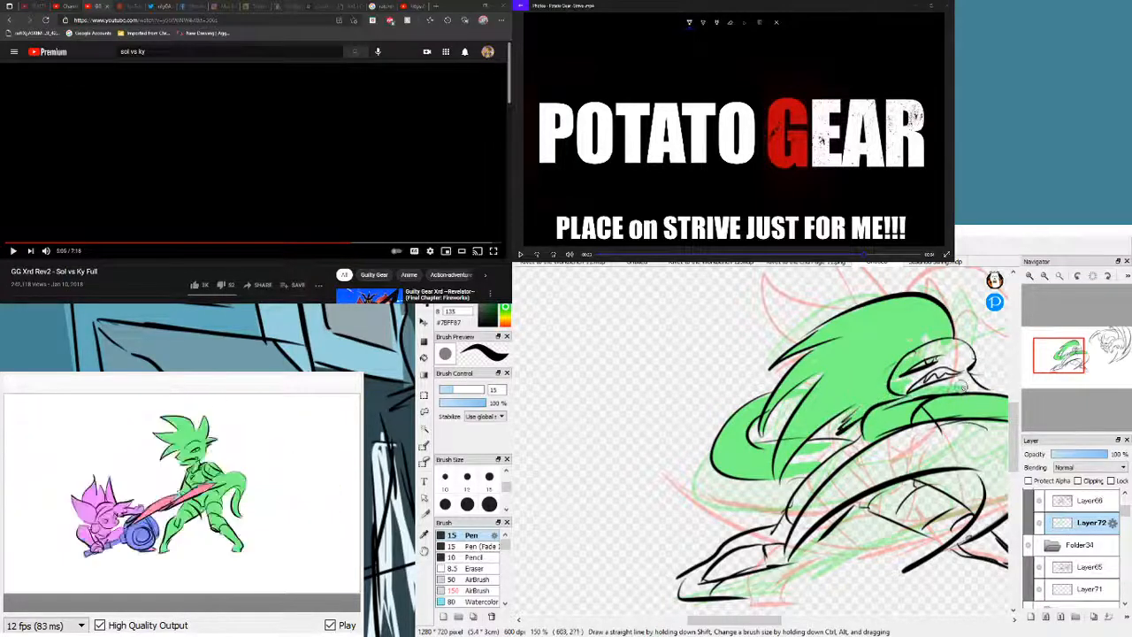
mouse_move(964, 387)
left_mouse_down()
mouse_move(931, 395)
mouse_move(982, 390)
mouse_move(950, 356)
mouse_move(967, 383)
mouse_move(951, 365)
mouse_move(923, 390)
mouse_move(928, 338)
mouse_move(942, 339)
mouse_move(923, 344)
mouse_move(952, 355)
mouse_move(940, 376)
mouse_move(957, 386)
mouse_move(937, 350)
mouse_move(966, 363)
left_mouse_up()
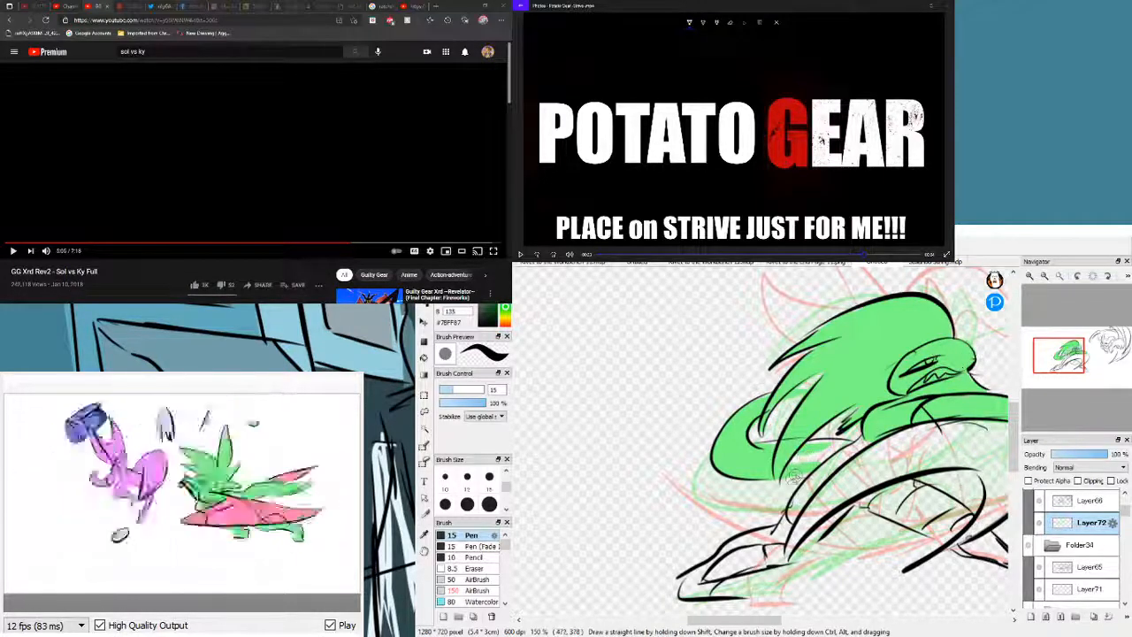
- Fill the gaps below the hair and the larger character's front leg down to the foot with green
mouse_move(775, 473)
left_mouse_down()
mouse_move(806, 463)
mouse_move(774, 446)
left_mouse_up()
mouse_move(850, 447)
left_mouse_down()
mouse_move(785, 478)
mouse_move(826, 464)
mouse_move(791, 527)
left_mouse_up()
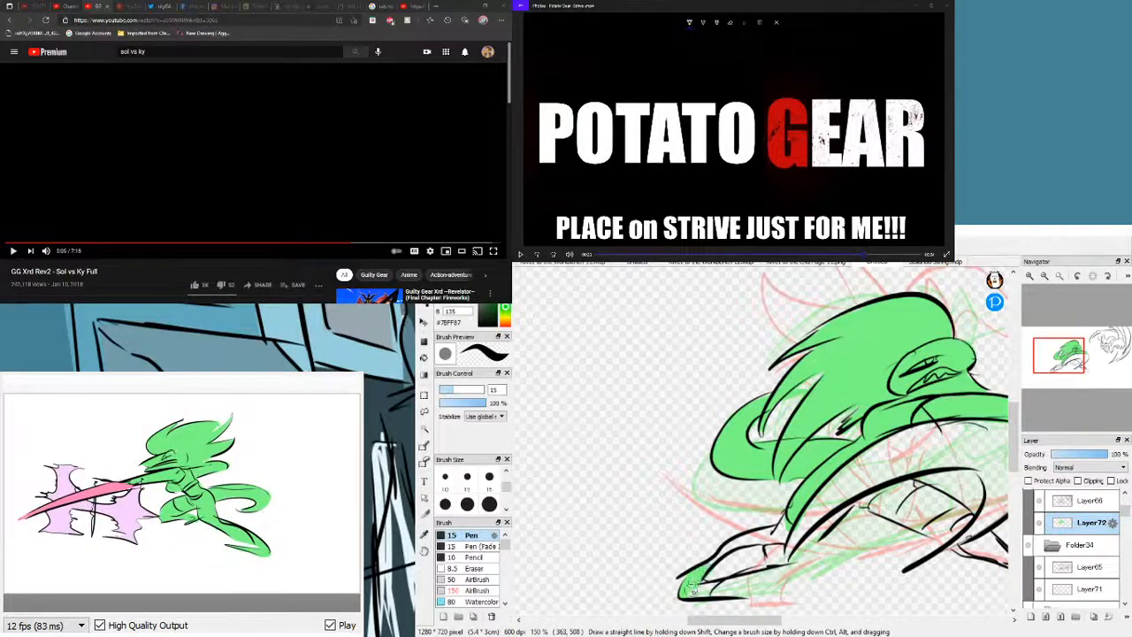
mouse_move(700, 595)
left_mouse_down()
mouse_move(723, 572)
mouse_move(695, 589)
mouse_move(744, 540)
mouse_move(727, 555)
mouse_move(764, 538)
mouse_move(740, 561)
mouse_move(765, 560)
mouse_move(734, 569)
mouse_move(775, 559)
mouse_move(780, 524)
mouse_move(754, 533)
mouse_move(763, 548)
mouse_move(792, 512)
mouse_move(778, 531)
mouse_move(871, 511)
mouse_move(805, 555)
left_mouse_up()
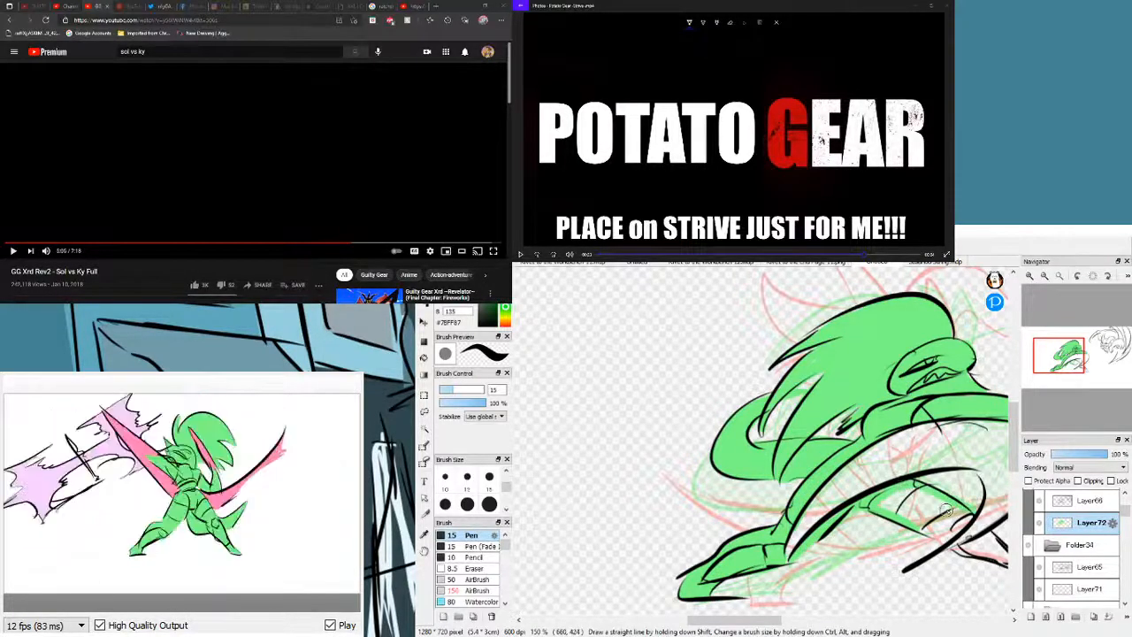
- Fill the larger character's other leg, from the thigh beneath the body to the foot, with green on Layer72
mouse_move(889, 510)
left_mouse_down()
mouse_move(912, 492)
mouse_move(922, 519)
mouse_move(949, 514)
mouse_move(951, 531)
left_mouse_up()
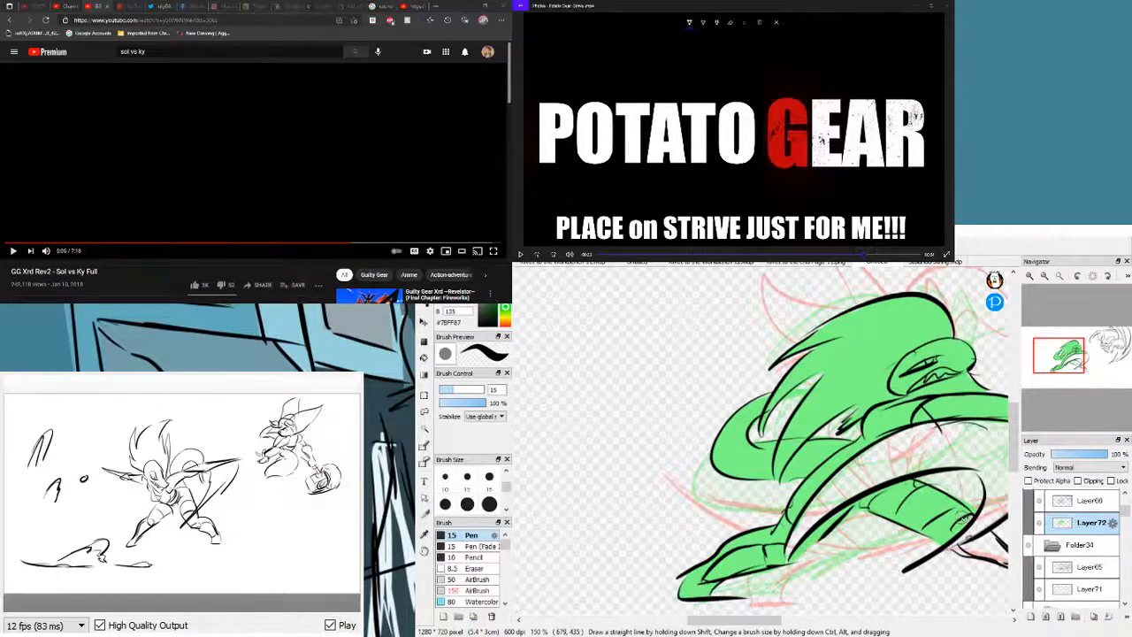
left_click_drag(1068, 360, 1075, 362)
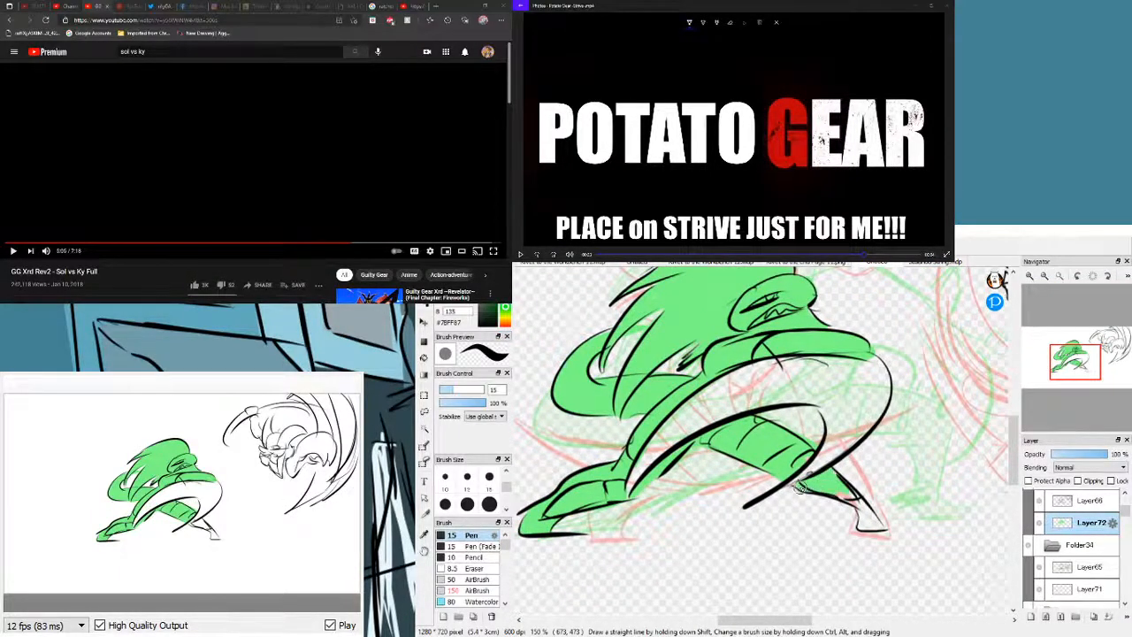
left_click_drag(843, 495, 868, 525)
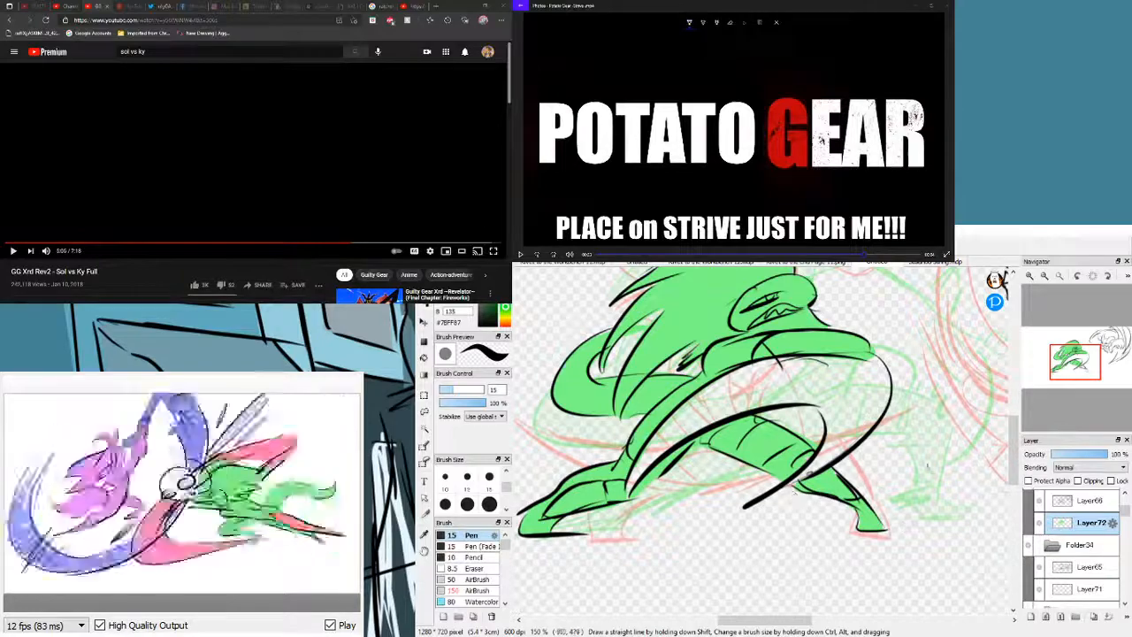
- On Layer71 beneath the Layer65 lines, fill the larger character's planted leg and bent arm with green
left_click_drag(1083, 372, 1057, 376)
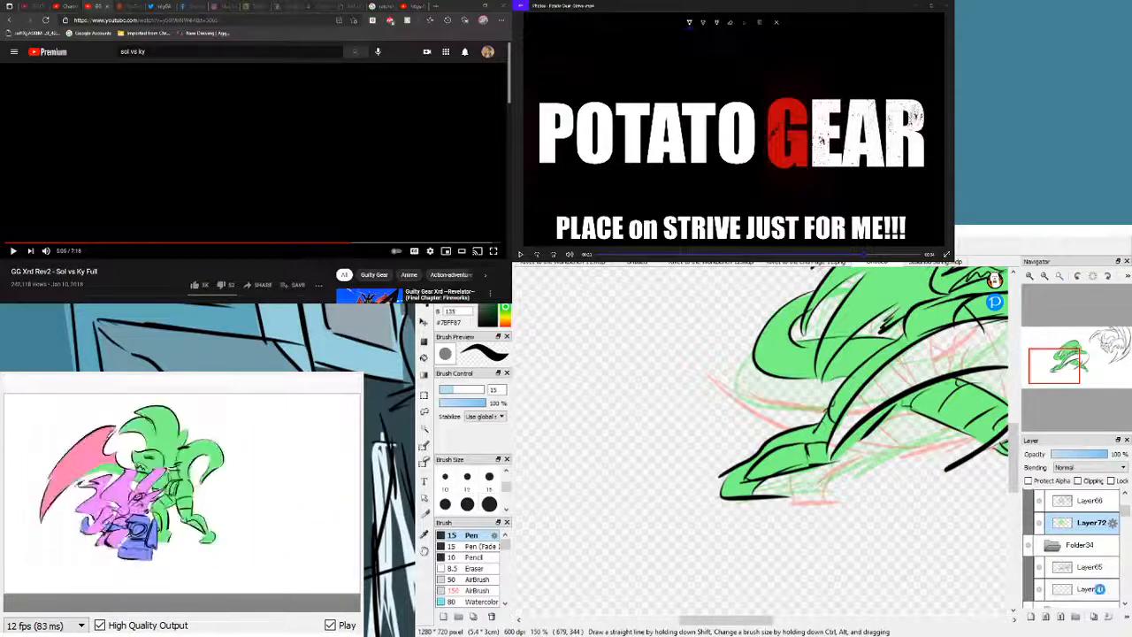
left_click(1101, 589)
left_click_drag(1071, 375, 1059, 360)
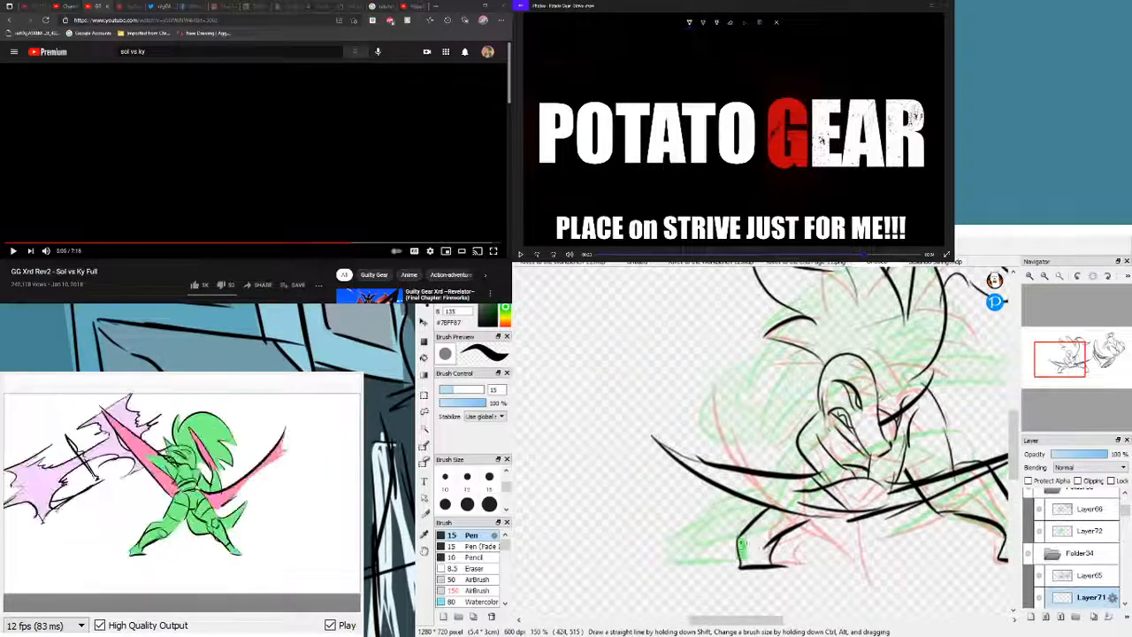
mouse_move(741, 544)
left_mouse_down()
mouse_move(764, 565)
mouse_move(773, 536)
mouse_move(745, 547)
mouse_move(779, 518)
mouse_move(771, 523)
mouse_move(770, 513)
mouse_move(804, 515)
mouse_move(757, 545)
left_mouse_up()
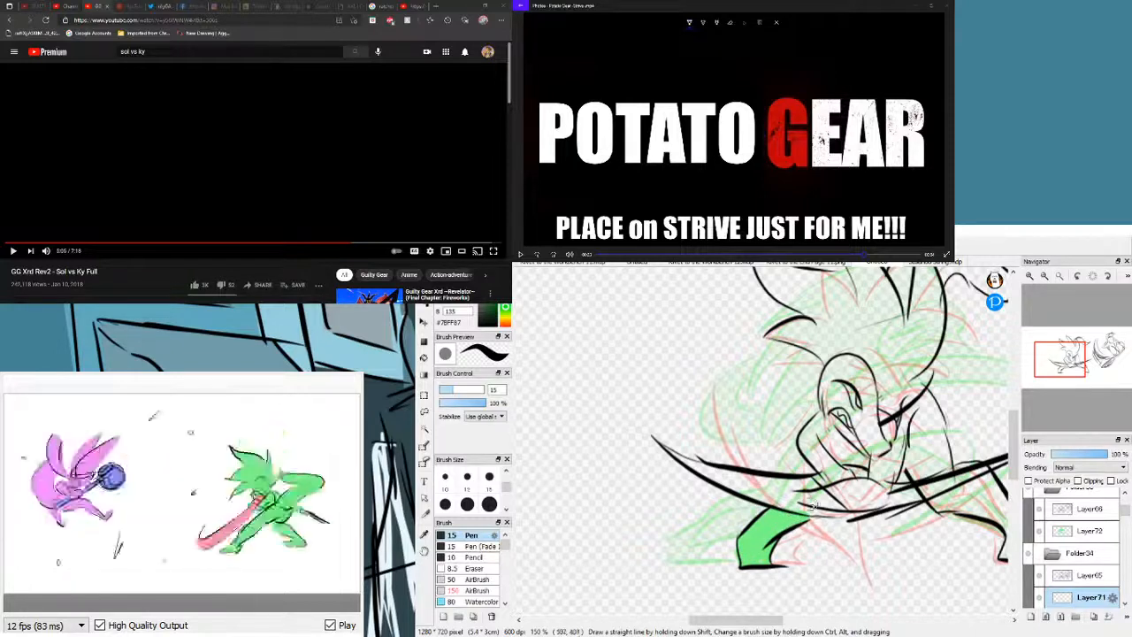
mouse_move(833, 464)
left_mouse_down()
mouse_move(807, 446)
mouse_move(824, 477)
mouse_move(805, 447)
mouse_move(826, 417)
mouse_move(832, 470)
mouse_move(828, 446)
mouse_move(847, 462)
mouse_move(836, 427)
mouse_move(865, 443)
mouse_move(868, 419)
mouse_move(858, 457)
left_mouse_up()
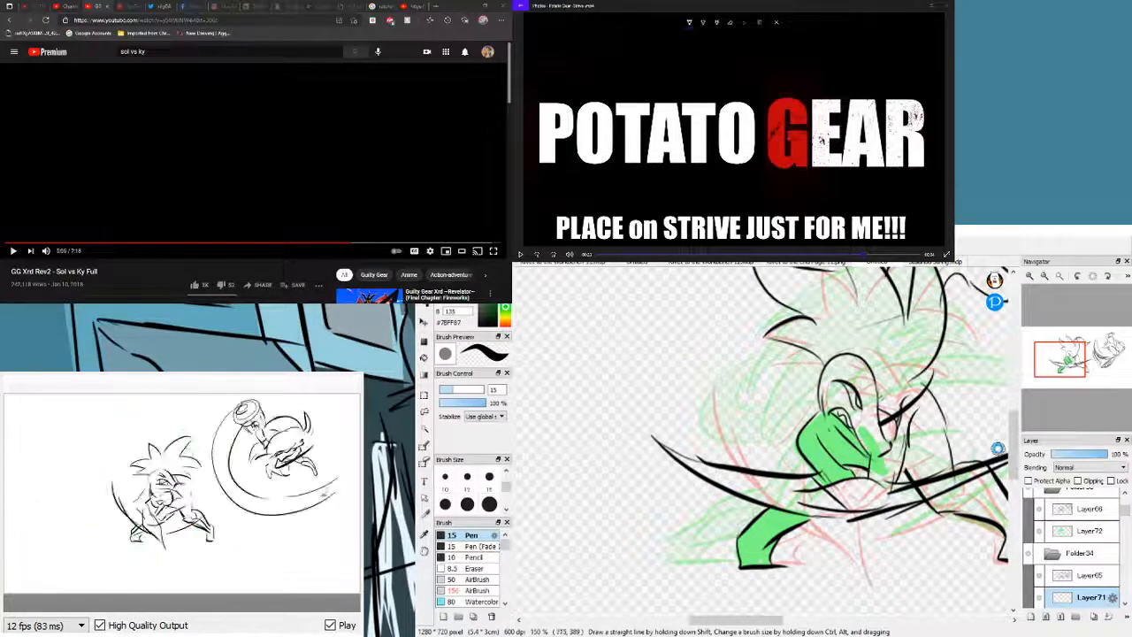
- On Layer65, sample the black line colour and redraw the lines over the bent arm, undoing a misplaced stroke
left_click(1097, 575)
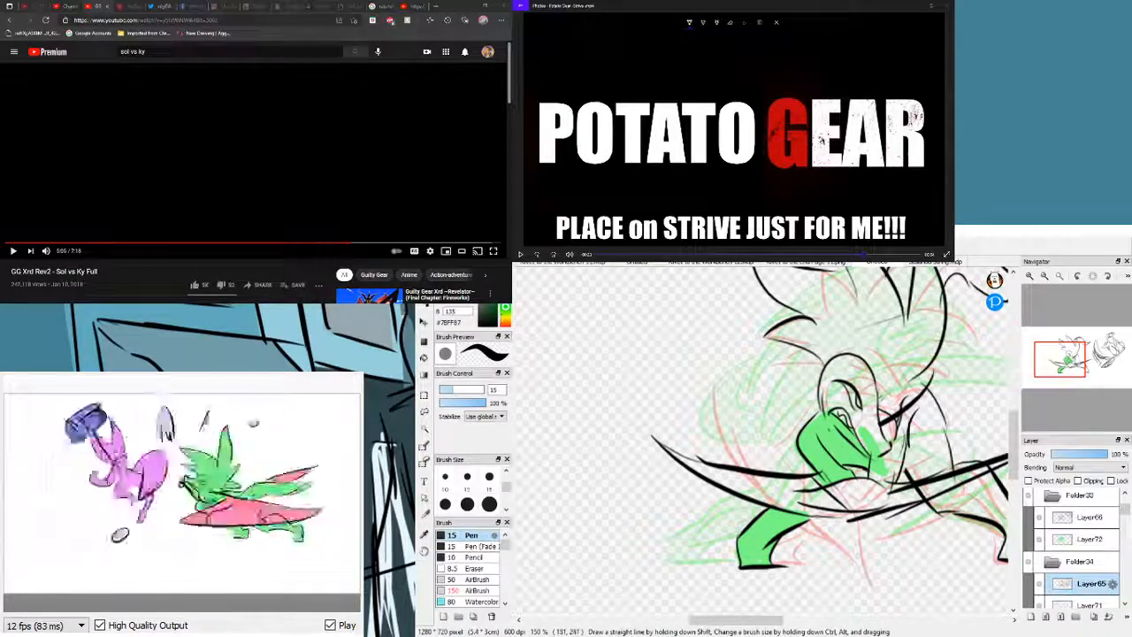
right_click(835, 440)
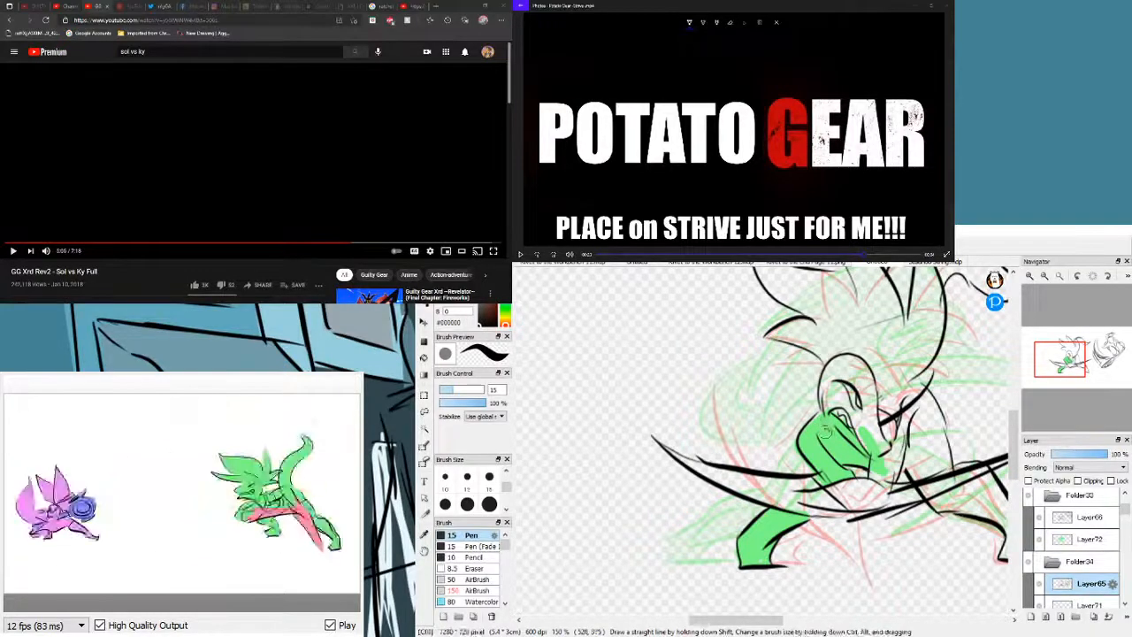
mouse_move(827, 422)
left_mouse_down()
mouse_move(841, 449)
mouse_move(816, 424)
mouse_move(829, 454)
mouse_move(823, 420)
mouse_move(862, 462)
mouse_move(834, 462)
left_mouse_up()
key("ctrl+z")
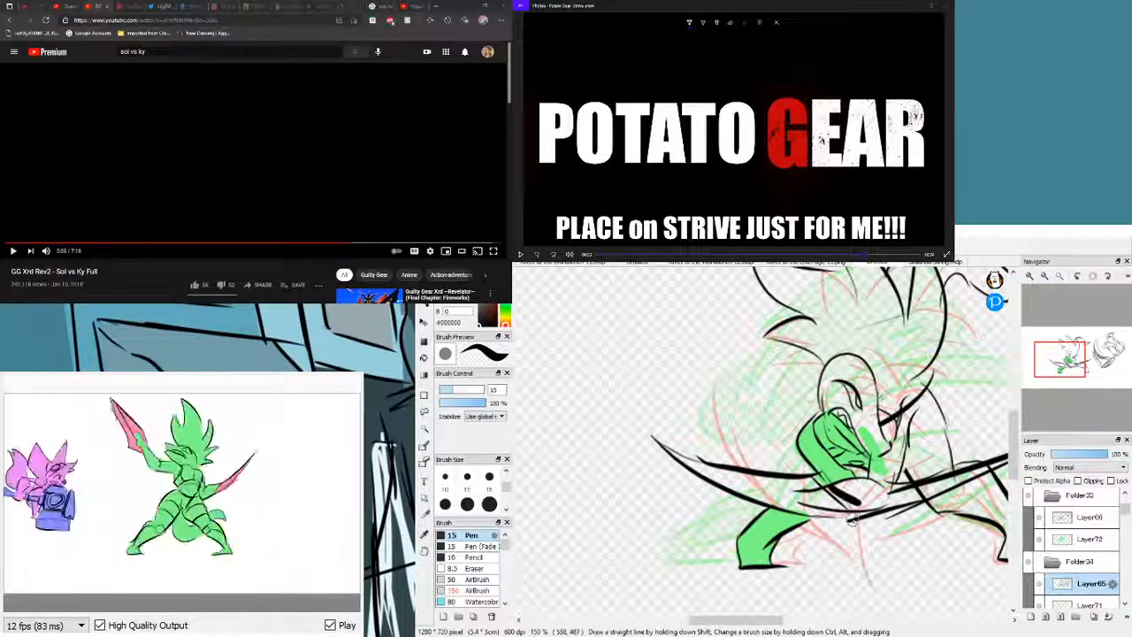
- Sample the green and, on Layer71, fill the larger character's hands, torso and the tall hair spike rising above the shoulder
right_click(830, 464)
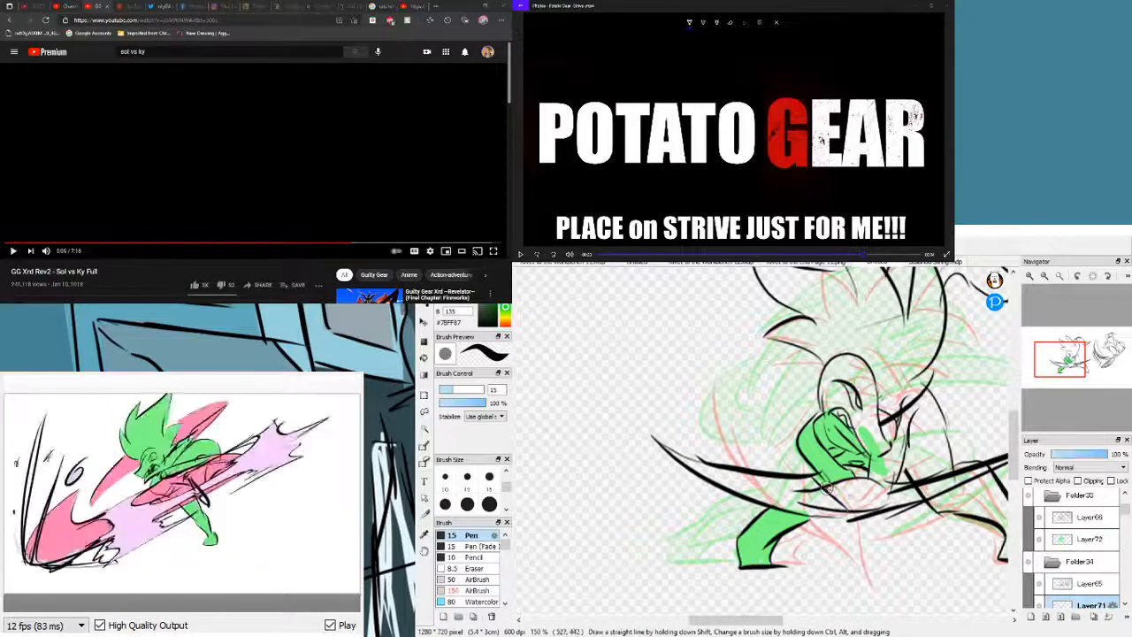
mouse_move(844, 500)
left_mouse_down()
mouse_move(872, 476)
mouse_move(843, 489)
mouse_move(877, 488)
mouse_move(859, 501)
mouse_move(882, 496)
mouse_move(901, 439)
mouse_move(883, 449)
mouse_move(886, 461)
mouse_move(892, 428)
mouse_move(894, 445)
mouse_move(907, 420)
mouse_move(906, 438)
mouse_move(934, 427)
mouse_move(911, 464)
mouse_move(918, 478)
mouse_move(956, 464)
mouse_move(947, 469)
mouse_move(921, 394)
mouse_move(899, 424)
mouse_move(917, 445)
mouse_move(925, 433)
mouse_move(931, 460)
mouse_move(940, 434)
left_mouse_up()
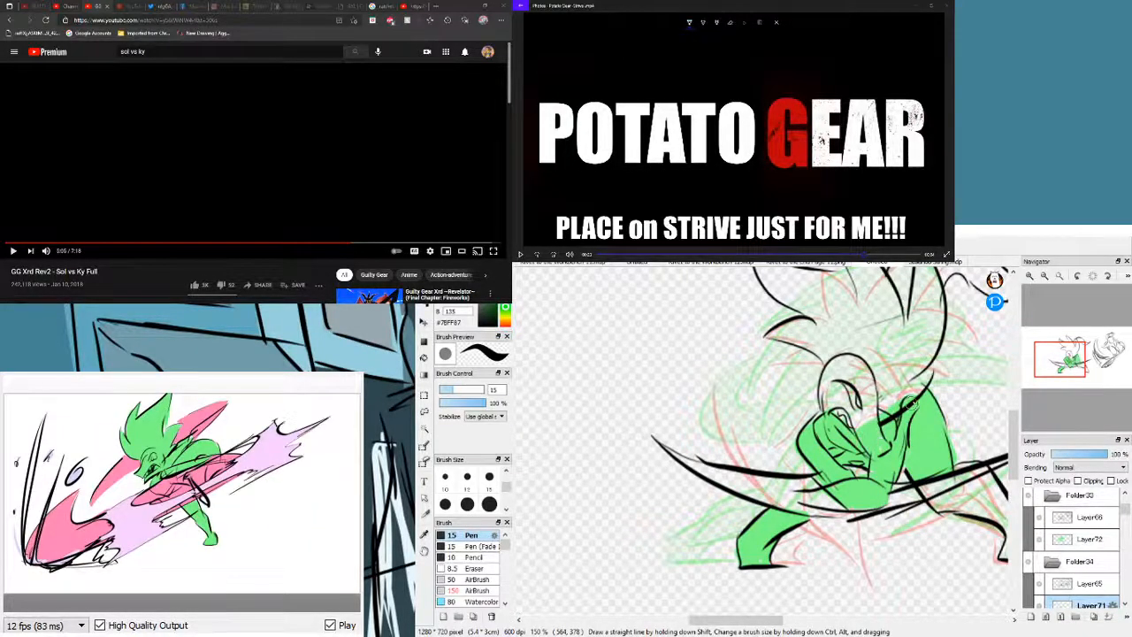
mouse_move(927, 370)
left_mouse_down()
mouse_move(892, 405)
mouse_move(919, 391)
mouse_move(939, 326)
left_mouse_up()
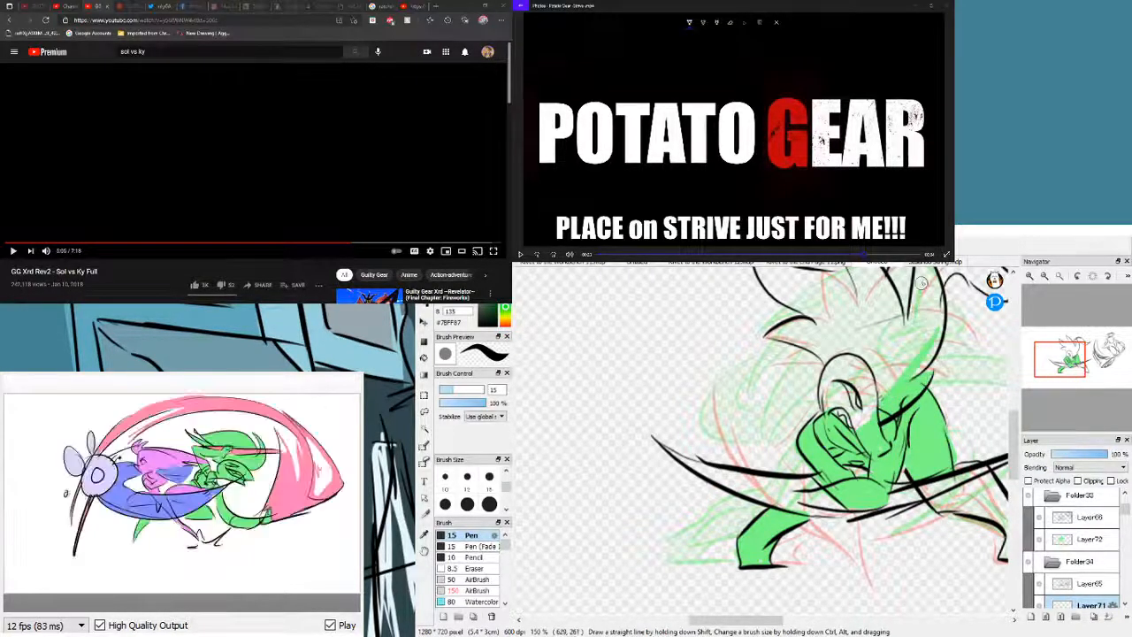
left_click_drag(920, 283, 931, 332)
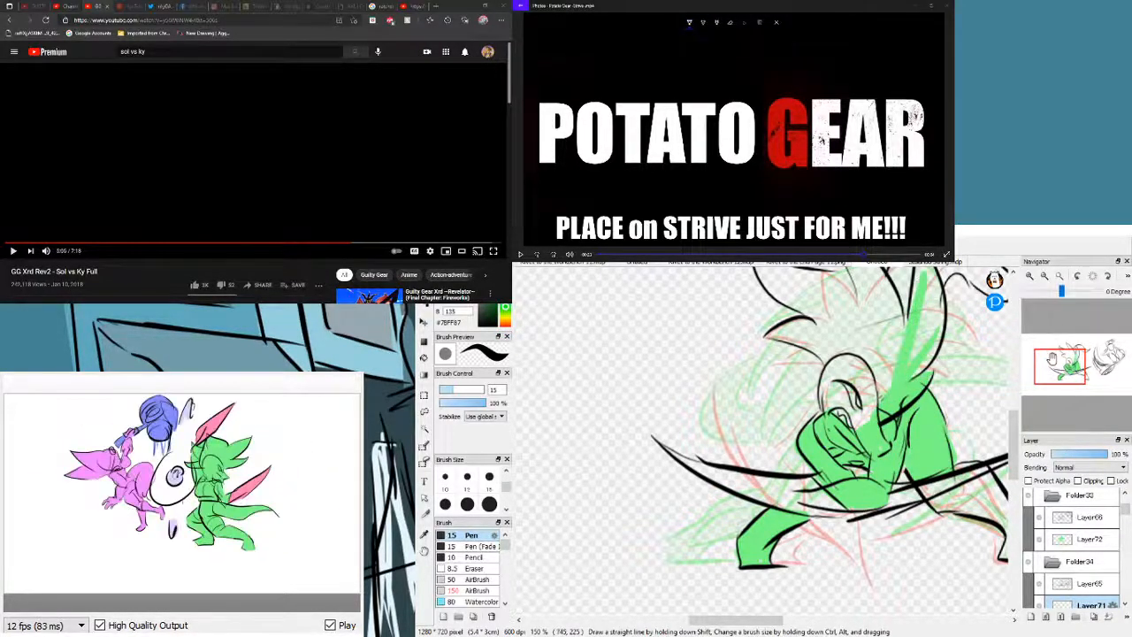
left_click_drag(1053, 358, 1062, 339)
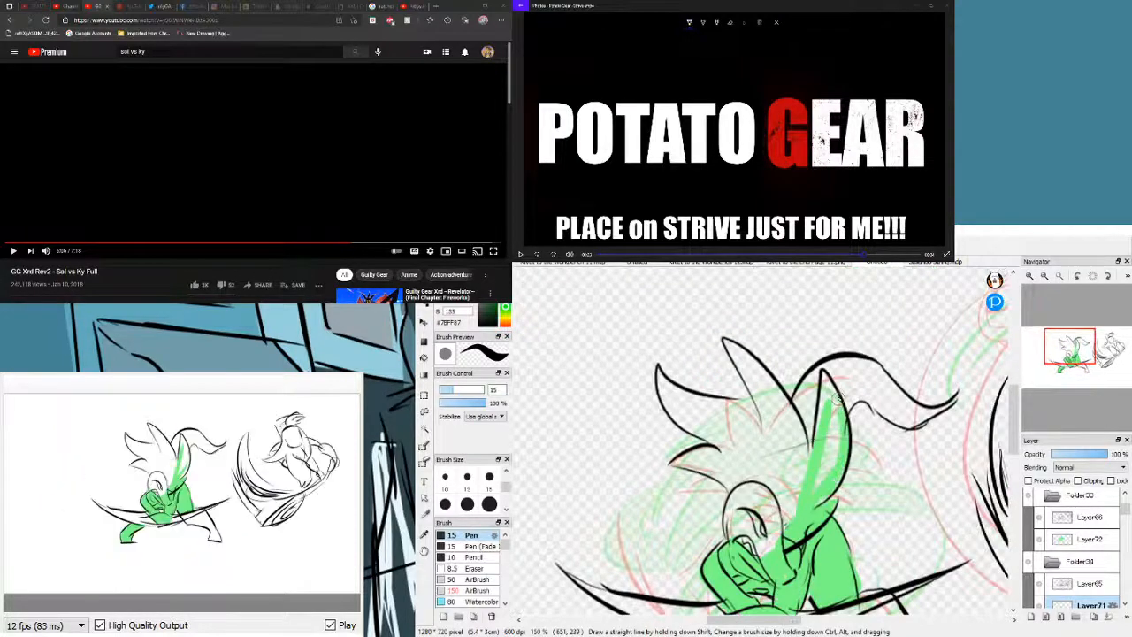
mouse_move(834, 394)
left_mouse_down()
mouse_move(825, 471)
mouse_move(827, 381)
left_mouse_up()
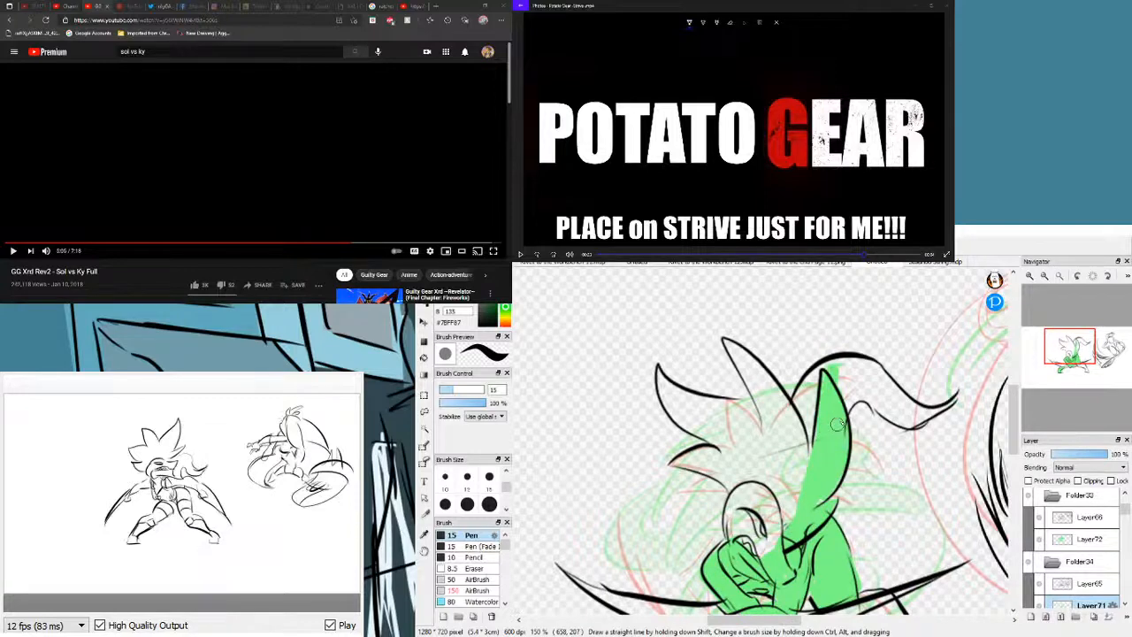
- Fill the long curved hair strand and the remaining spikes at the back of the hair with green on Layer71
left_click_drag(837, 424, 923, 421)
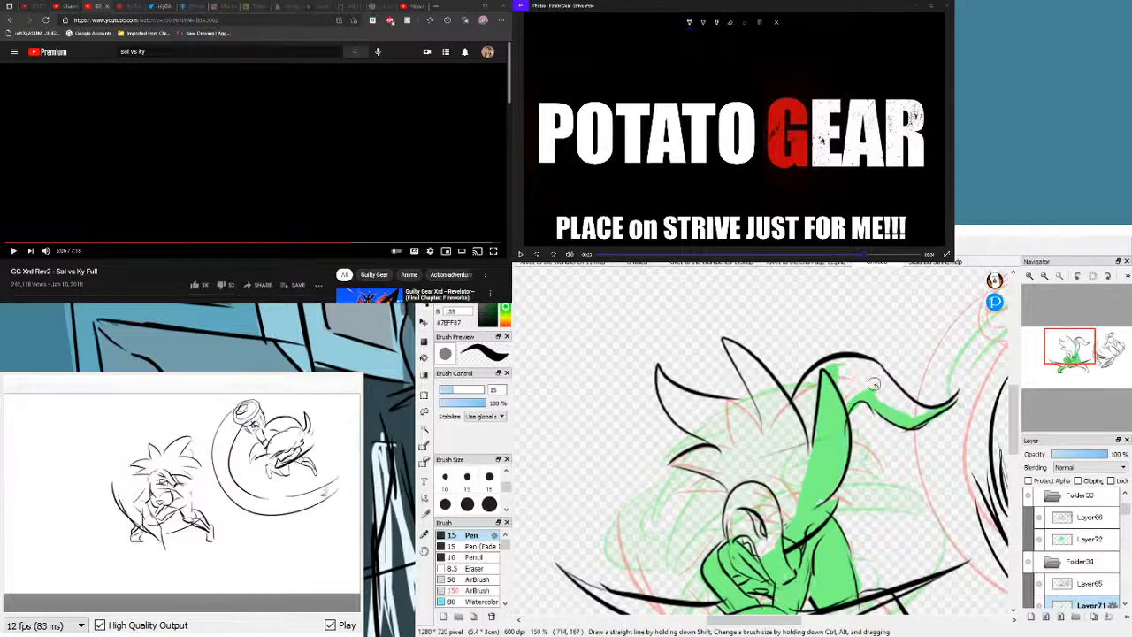
mouse_move(874, 383)
left_mouse_down()
mouse_move(819, 419)
mouse_move(844, 369)
mouse_move(856, 372)
mouse_move(841, 389)
mouse_move(896, 409)
mouse_move(865, 368)
mouse_move(897, 429)
left_mouse_up()
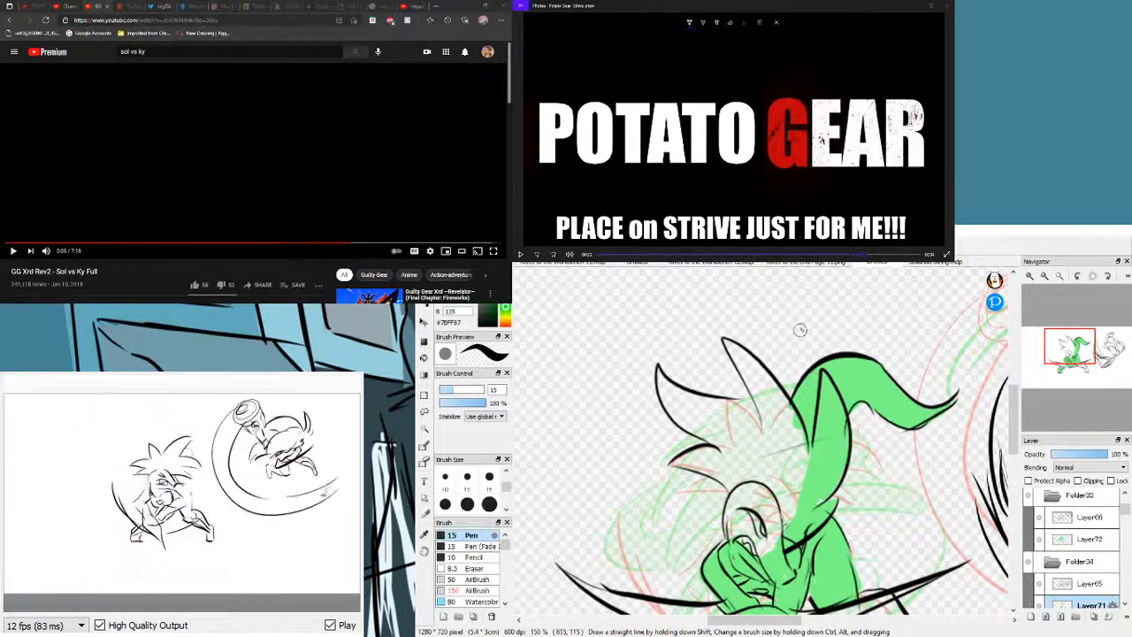
mouse_move(659, 378)
left_mouse_down()
mouse_move(682, 417)
mouse_move(715, 425)
mouse_move(674, 400)
mouse_move(660, 370)
mouse_move(732, 392)
mouse_move(684, 409)
mouse_move(678, 399)
mouse_move(679, 414)
mouse_move(669, 390)
mouse_move(710, 438)
mouse_move(674, 406)
mouse_move(735, 445)
mouse_move(668, 405)
mouse_move(689, 428)
mouse_move(690, 404)
mouse_move(712, 415)
mouse_move(680, 400)
mouse_move(717, 427)
mouse_move(688, 406)
mouse_move(757, 411)
mouse_move(744, 404)
mouse_move(774, 444)
mouse_move(698, 403)
mouse_move(760, 436)
mouse_move(714, 408)
mouse_move(739, 440)
mouse_move(726, 445)
mouse_move(756, 447)
mouse_move(728, 423)
mouse_move(751, 436)
mouse_move(749, 419)
mouse_move(776, 447)
mouse_move(745, 369)
mouse_move(758, 377)
mouse_move(767, 431)
mouse_move(727, 346)
mouse_move(768, 402)
left_mouse_up()
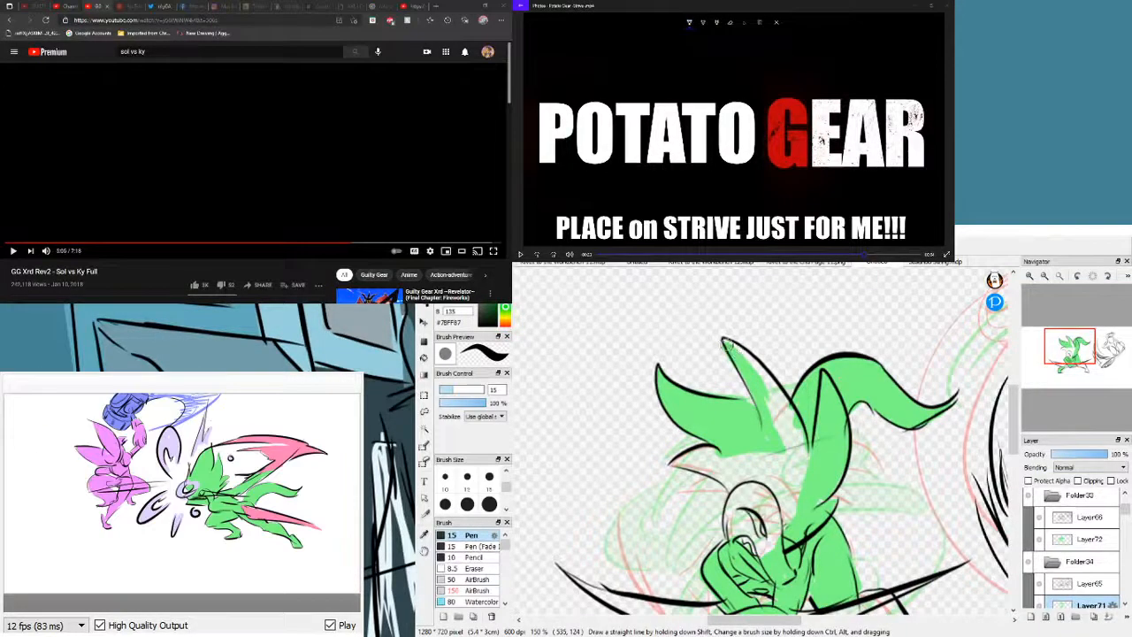
mouse_move(726, 345)
left_mouse_down()
mouse_move(770, 386)
mouse_move(742, 348)
mouse_move(765, 376)
mouse_move(779, 447)
left_mouse_up()
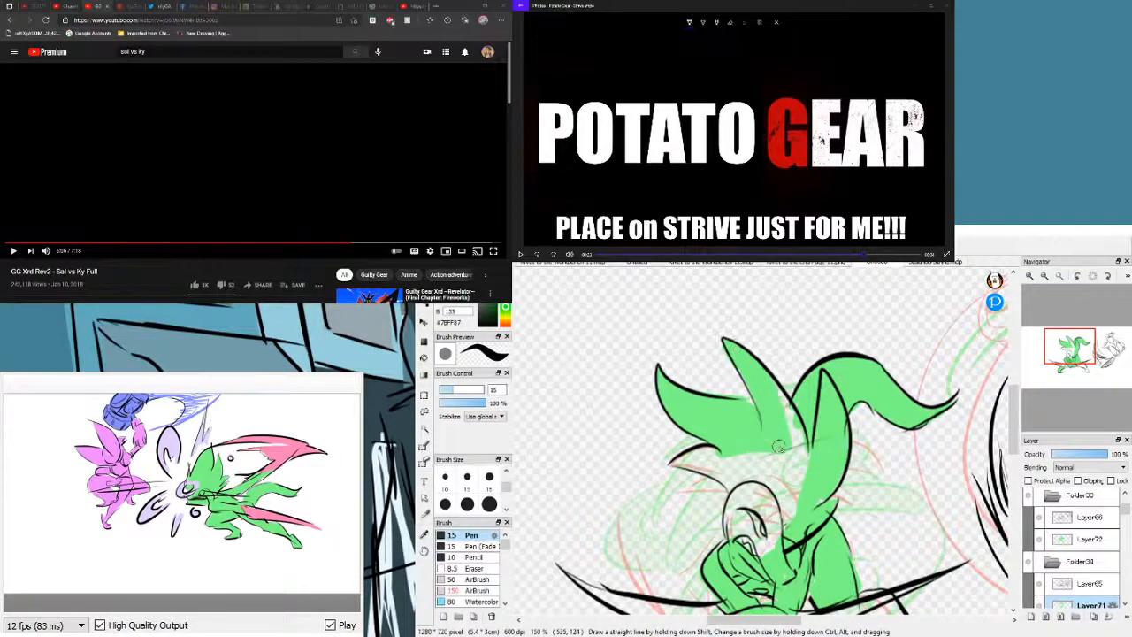
mouse_move(753, 386)
left_mouse_down()
mouse_move(785, 428)
mouse_move(768, 379)
mouse_move(796, 431)
mouse_move(775, 387)
mouse_move(804, 458)
left_mouse_up()
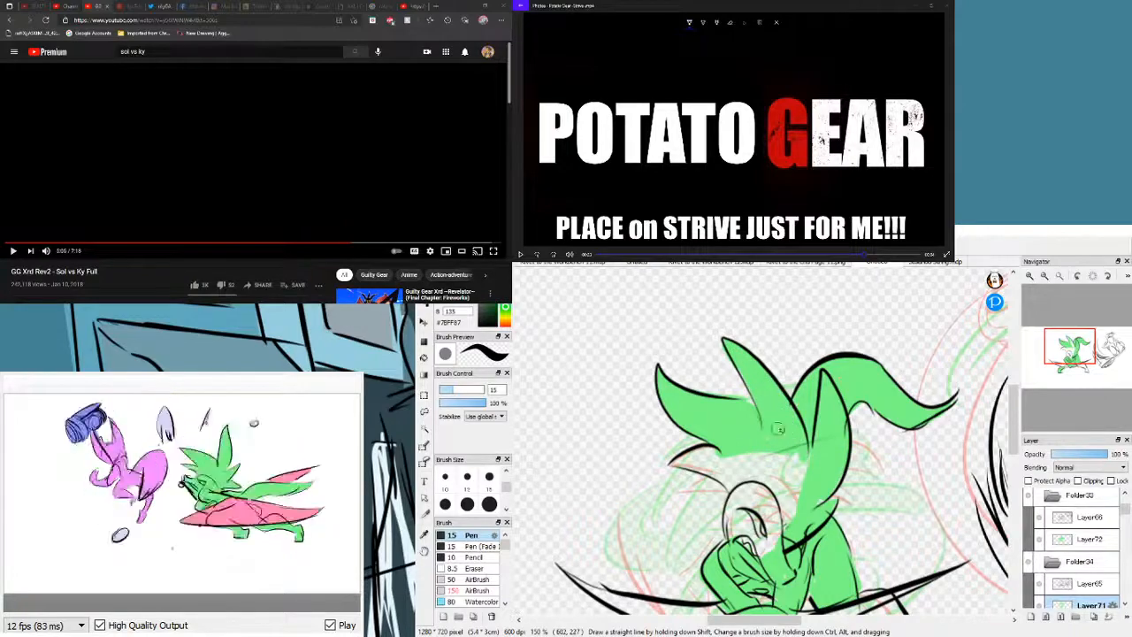
mouse_move(683, 461)
left_mouse_down()
mouse_move(736, 477)
mouse_move(732, 461)
left_mouse_up()
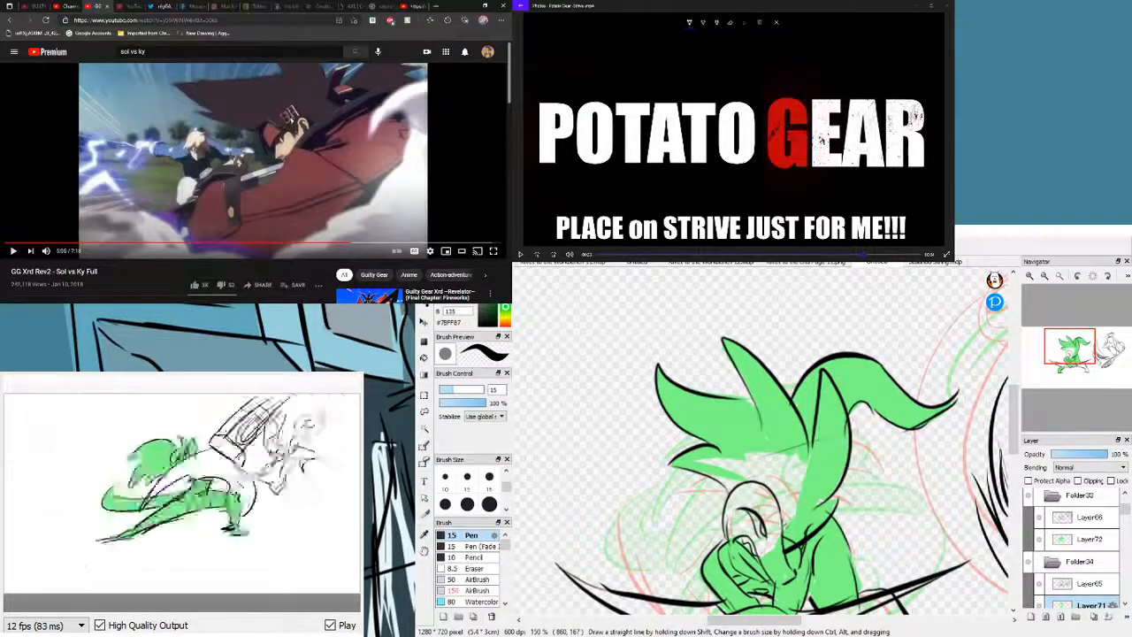
- Switch to YouTube in the browser and replace the search text with a search for shippiddge
left_click(166, 53)
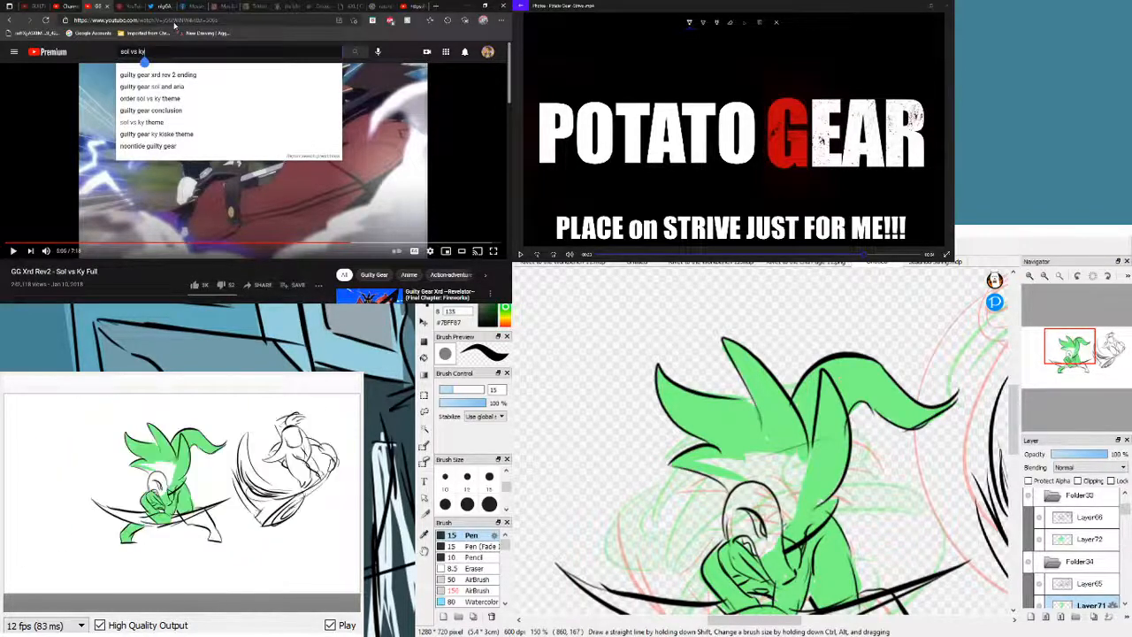
key("BackSpace")
key("BackSpace")
key("BackSpace")
key("BackSpace")
key("BackSpace")
key("BackSpace")
key("BackSpace")
key("BackSpace")
key("BackSpace")
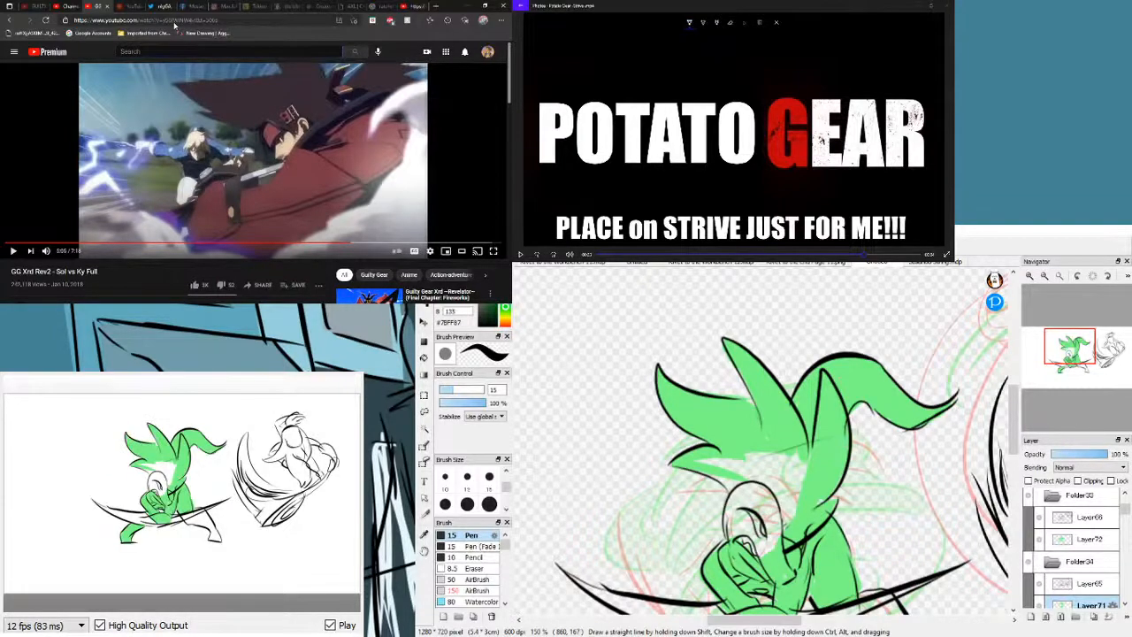
type("spip")
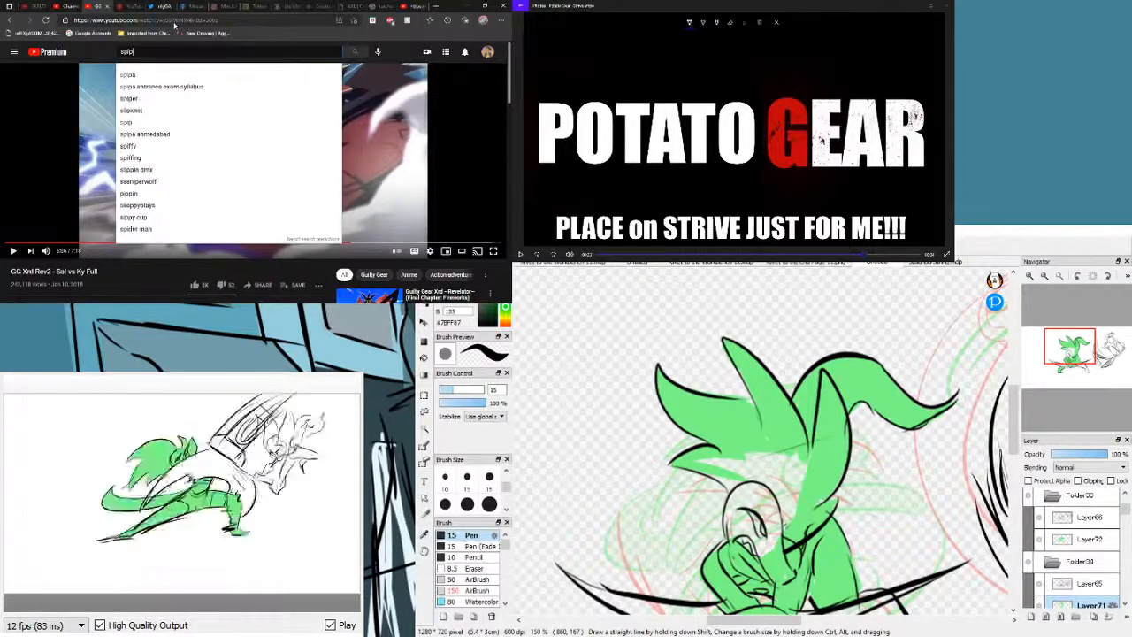
key("BackSpace")
key("BackSpace")
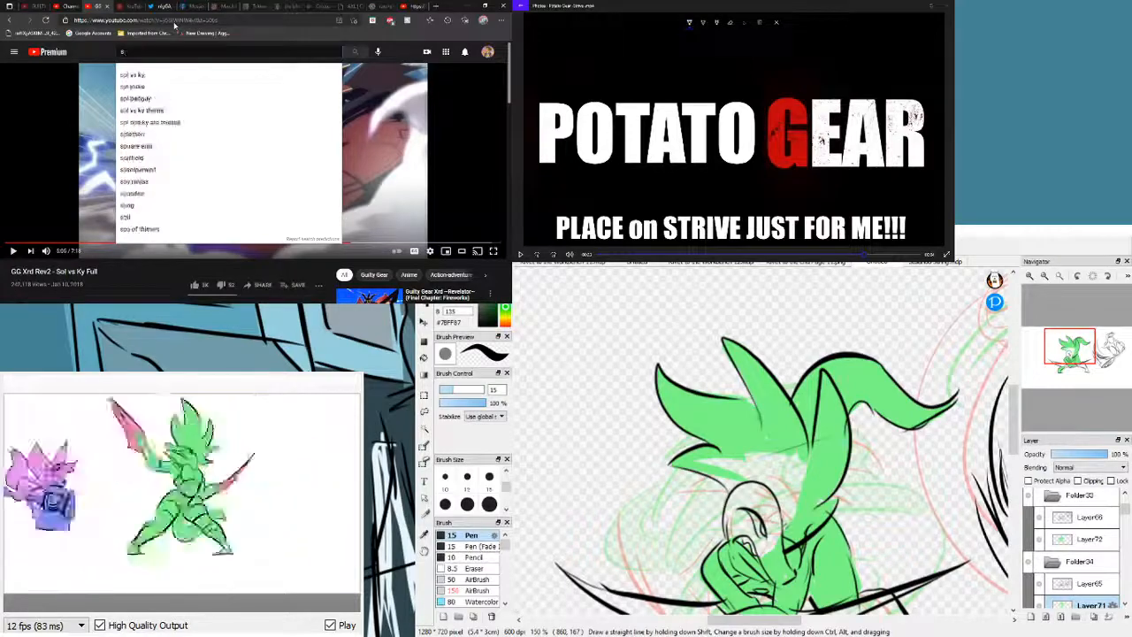
type("hi")
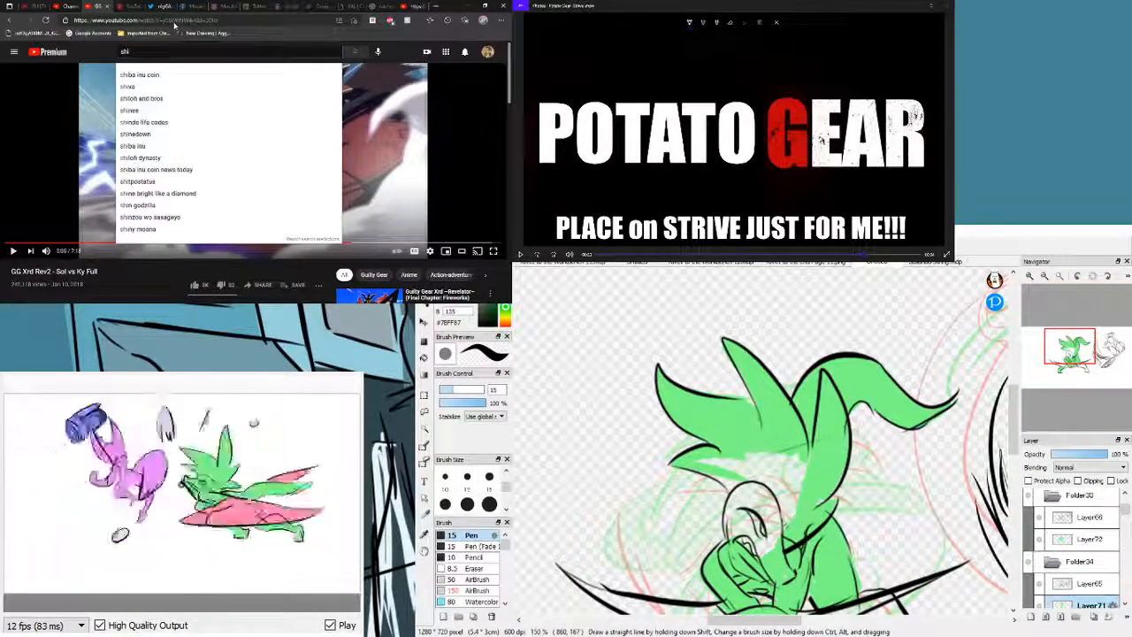
type("pp")
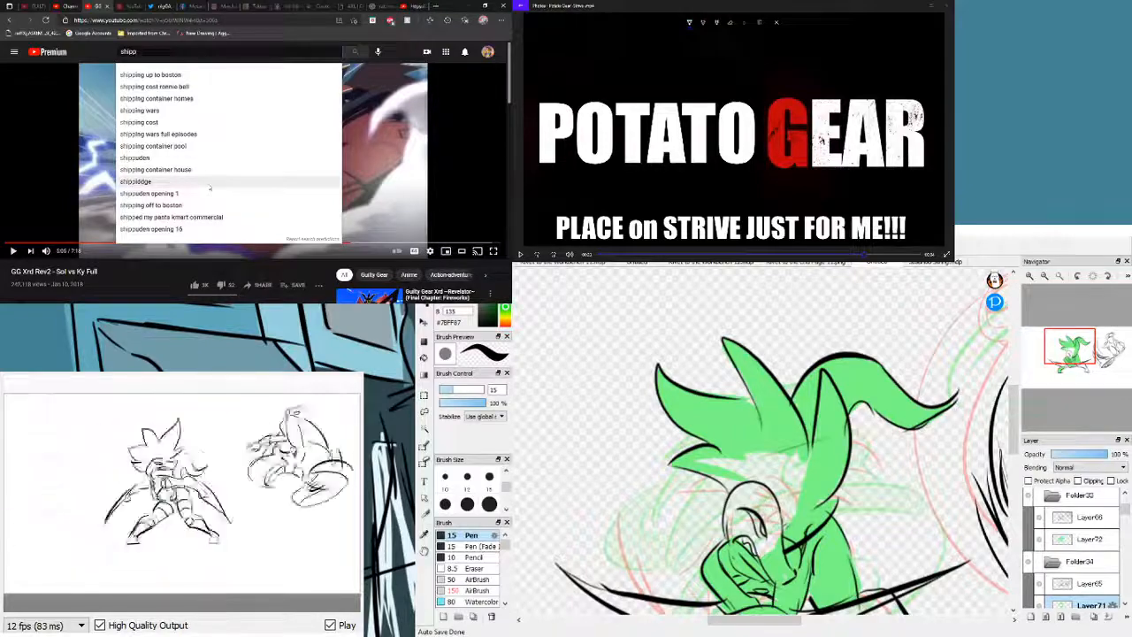
left_click(208, 184)
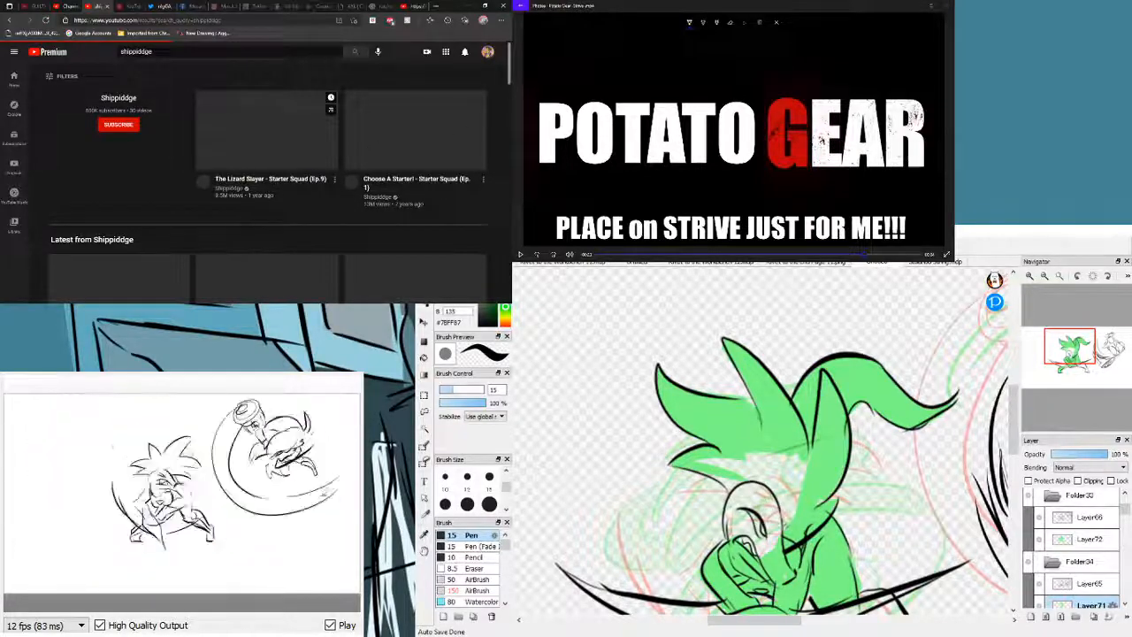
- Look through the search results and open the Shippiddge channel page
scroll(510, 78, "down", 3)
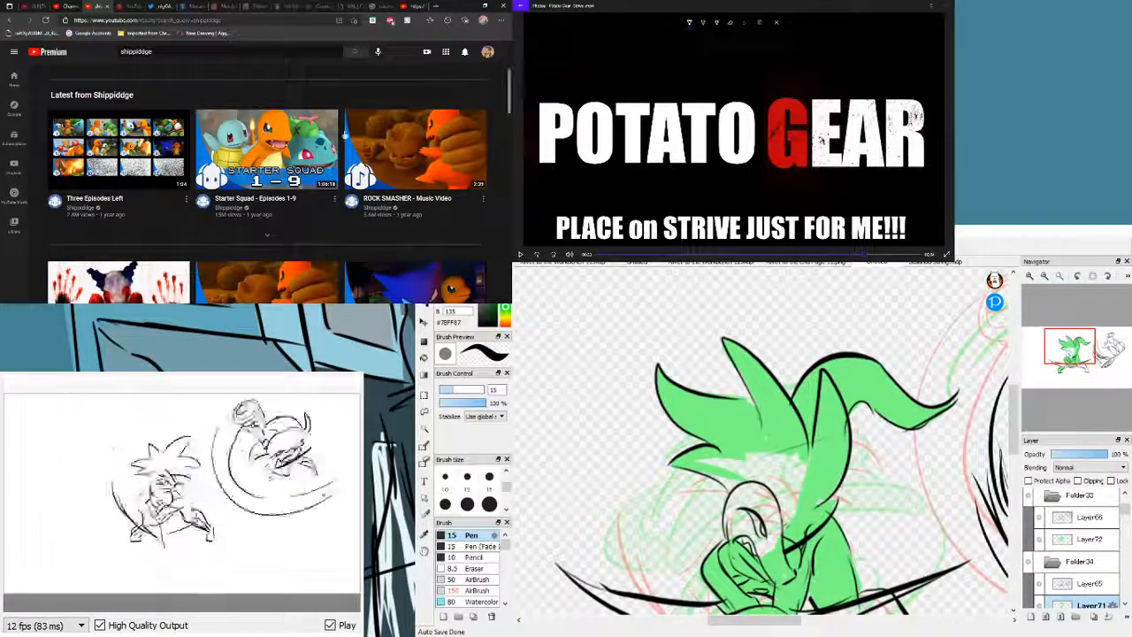
mouse_move(295, 207)
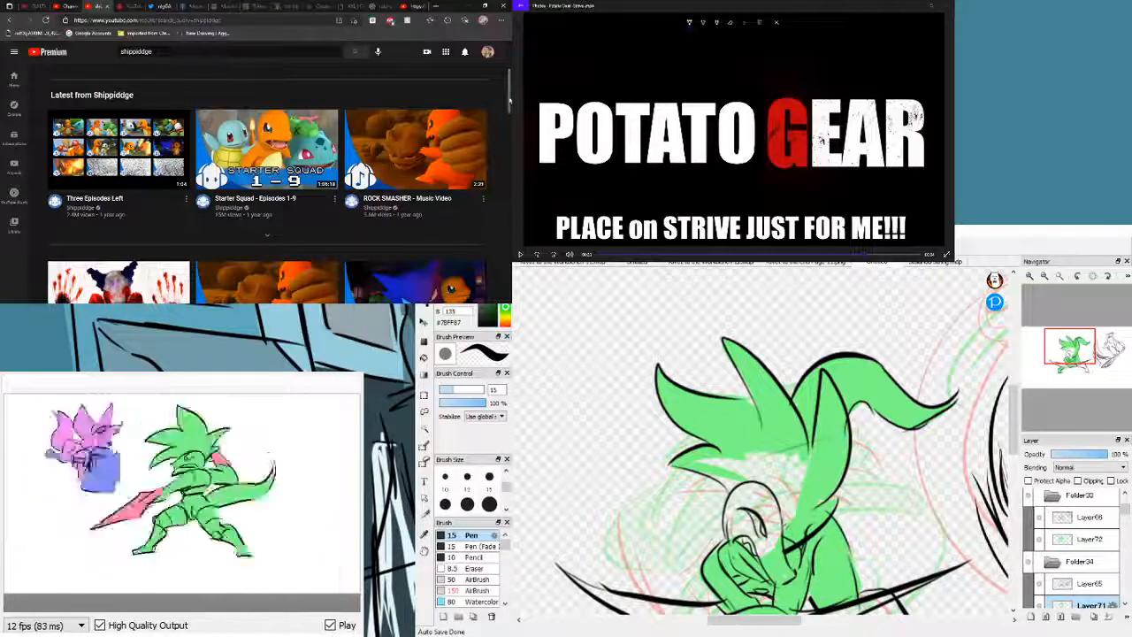
mouse_move(510, 103)
left_mouse_down()
mouse_move(510, 115)
mouse_move(510, 104)
left_mouse_up()
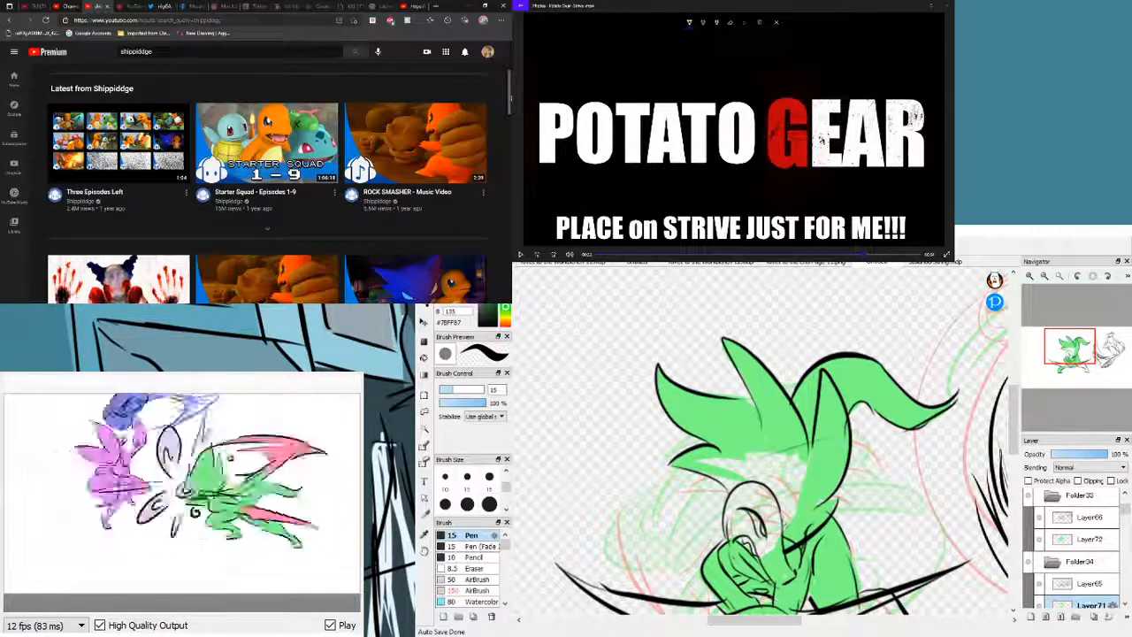
scroll(265, 177, "up", 3)
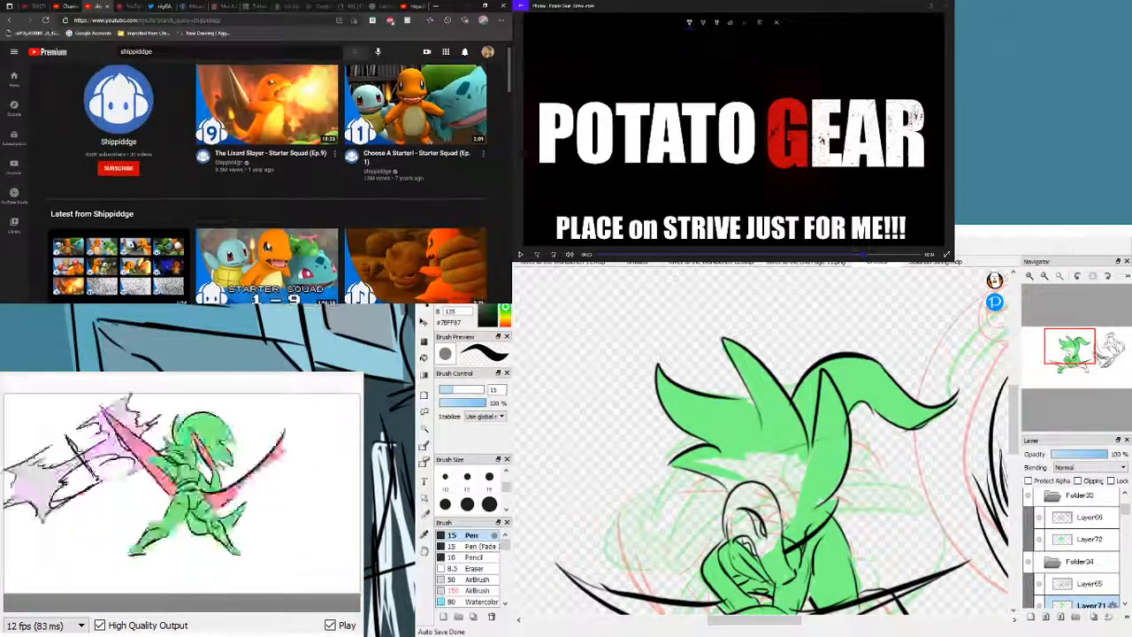
scroll(265, 177, "up", 1)
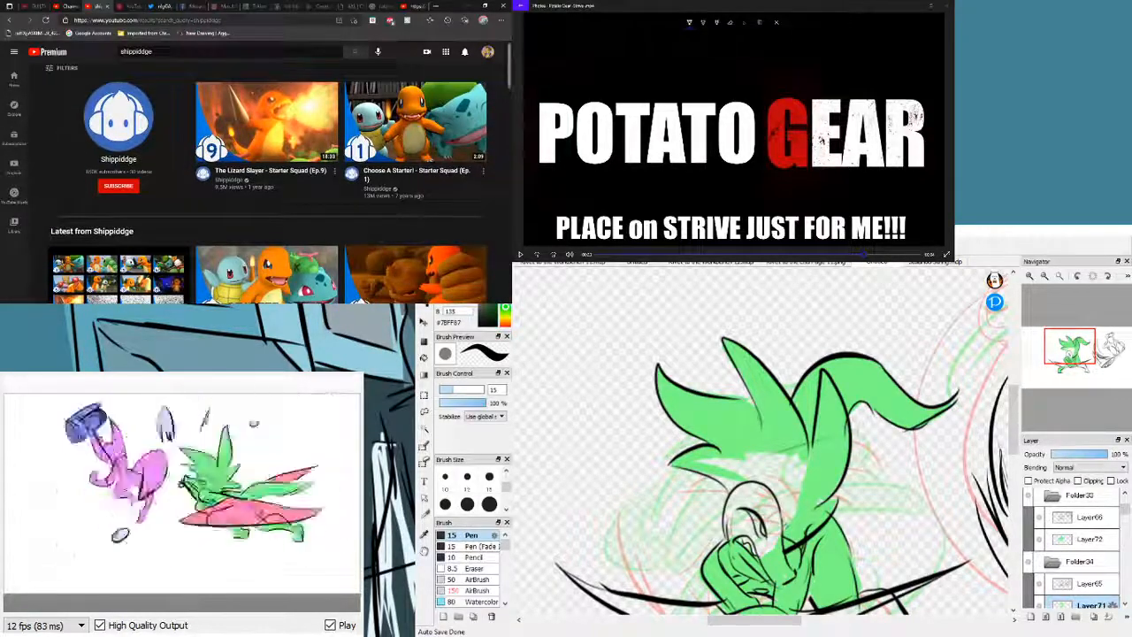
left_click(112, 120)
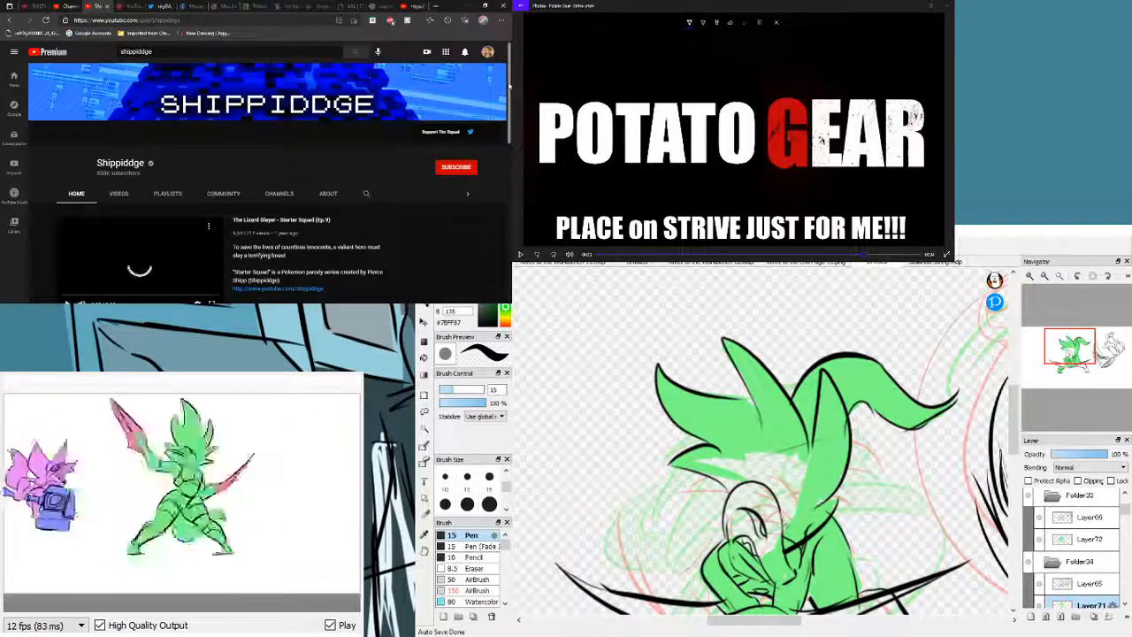
- Find the Starter Squad playlist on the channel and open "Charmander Gets Punched in the Face - Starter Squad (Ep.5)"
scroll(265, 169, "down", 3)
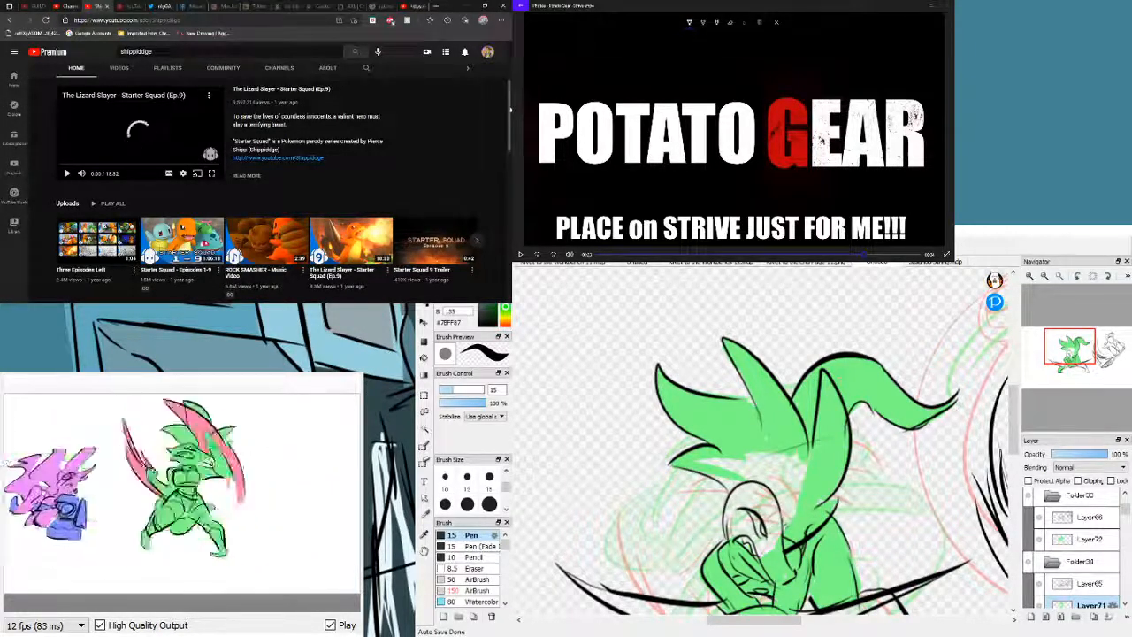
scroll(143, 114, "down", 1)
scroll(142, 113, "down", 3)
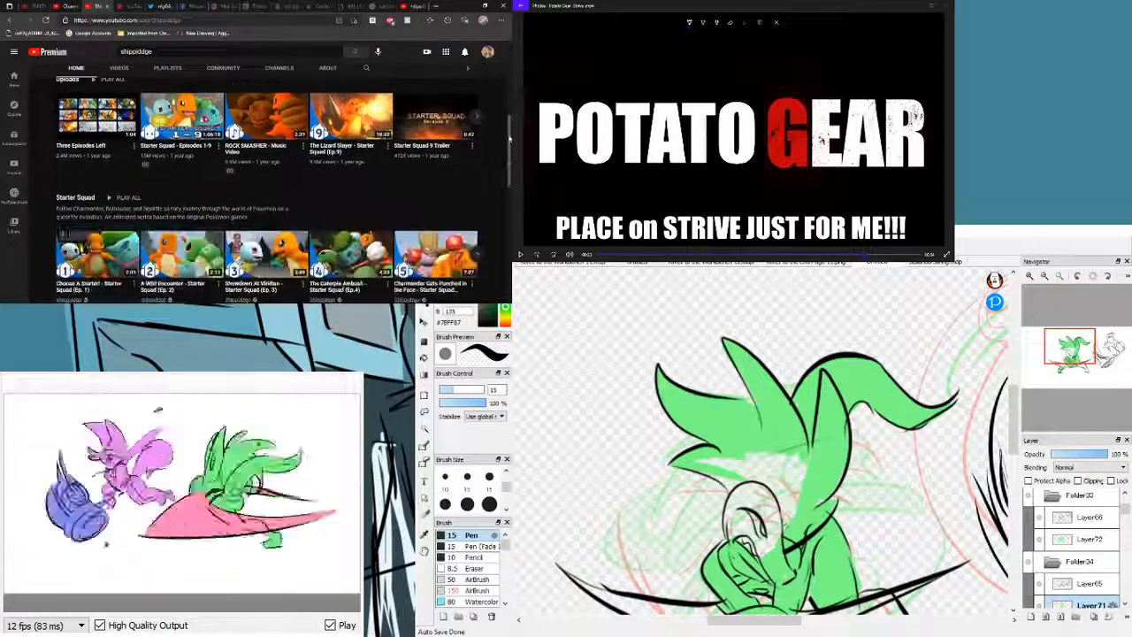
scroll(509, 149, "down", 1)
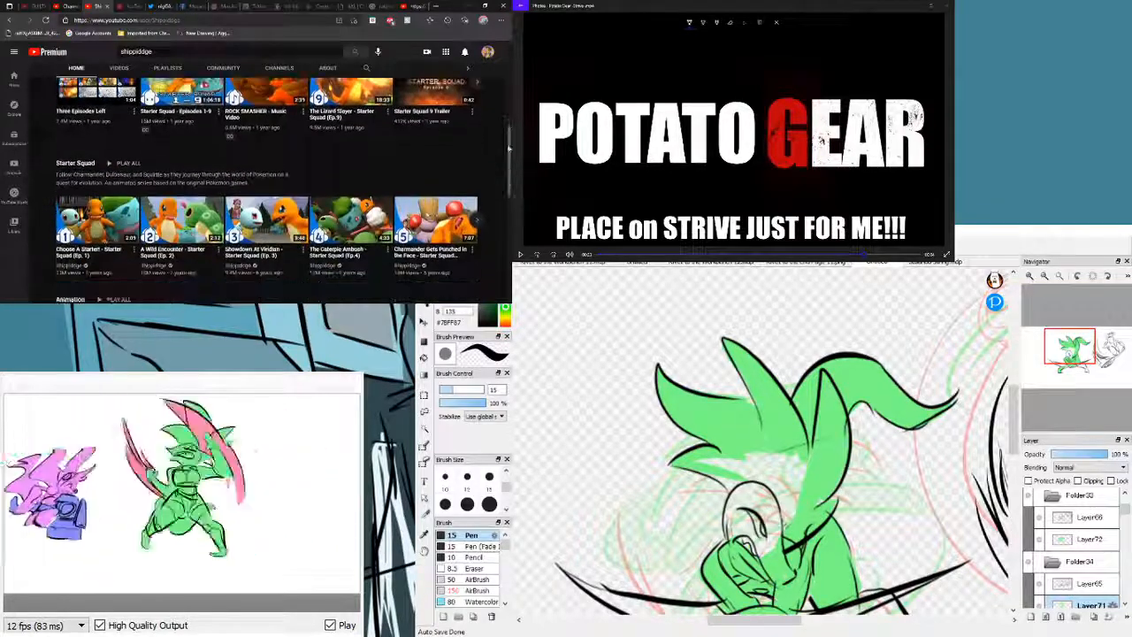
left_click(423, 224)
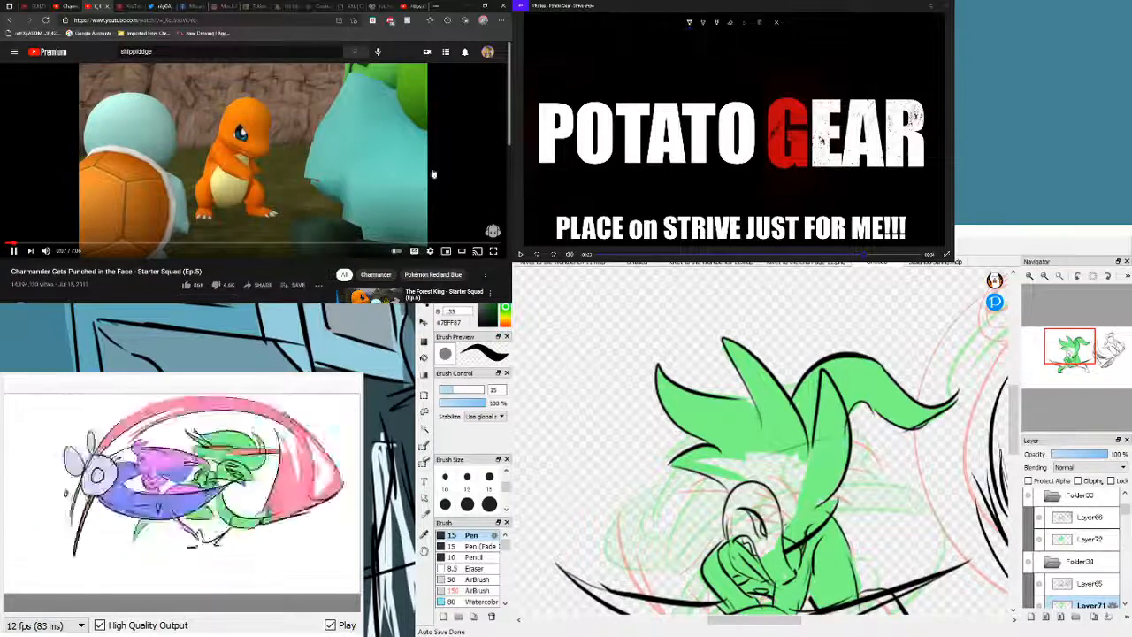
- Play the Starter Squad Ep.5 video, dismiss the playback interruption notice and skip ahead towards its end
key("space")
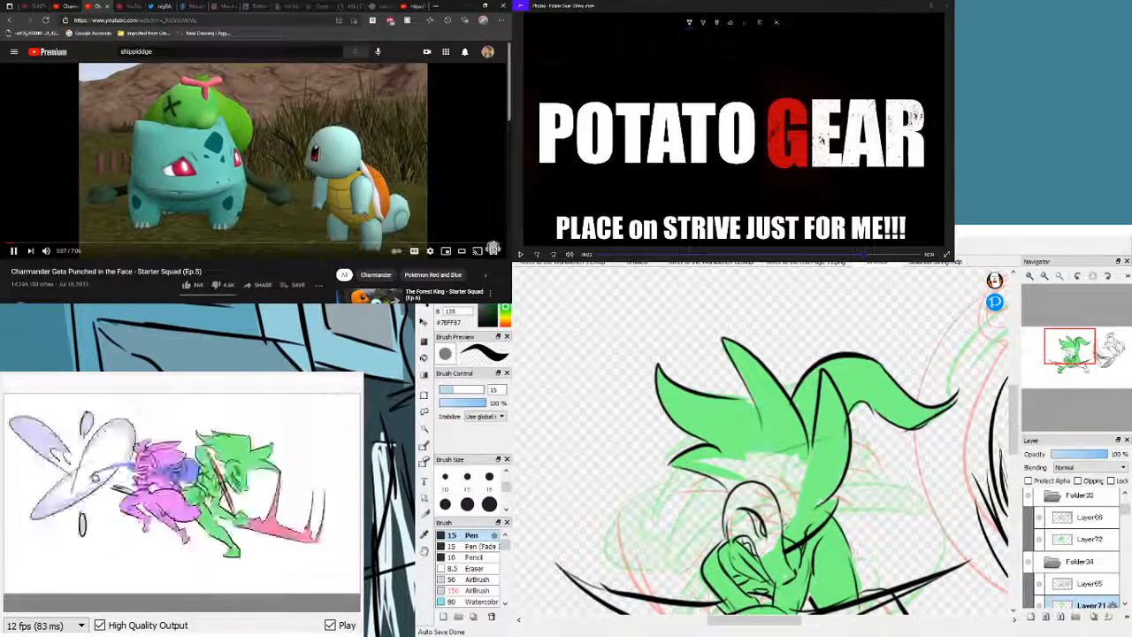
left_click(375, 245)
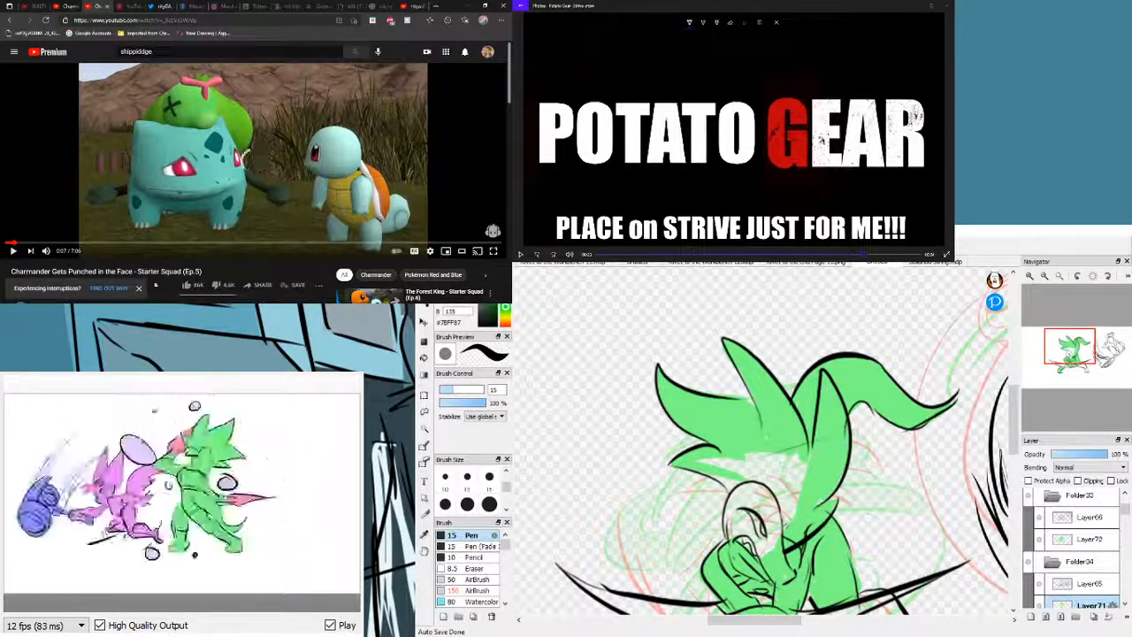
left_click(139, 290)
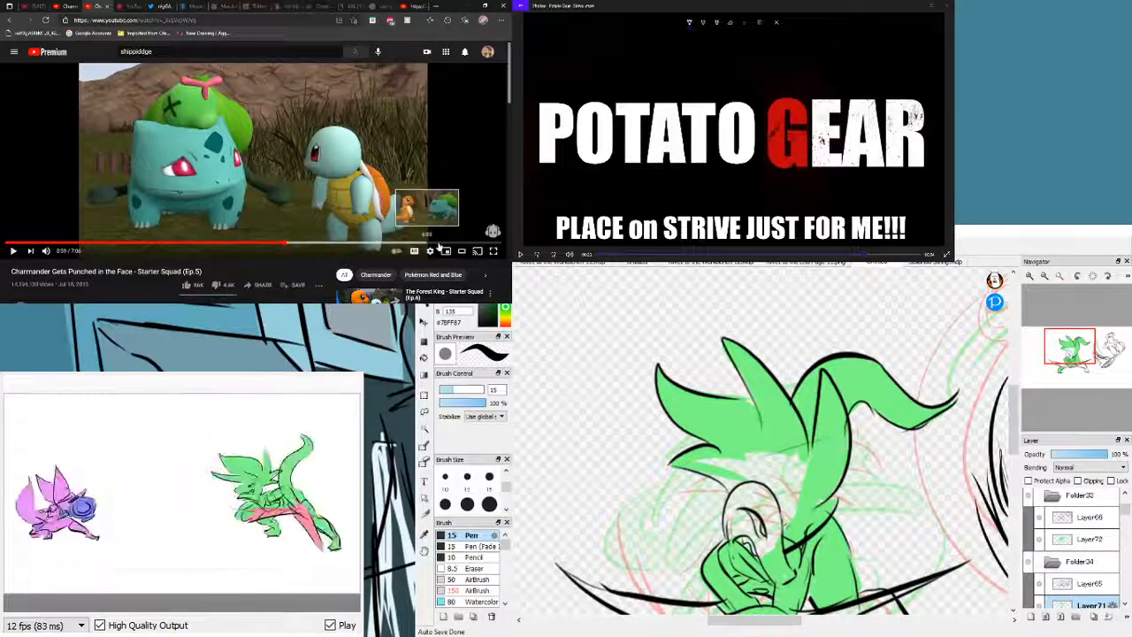
left_click(460, 250)
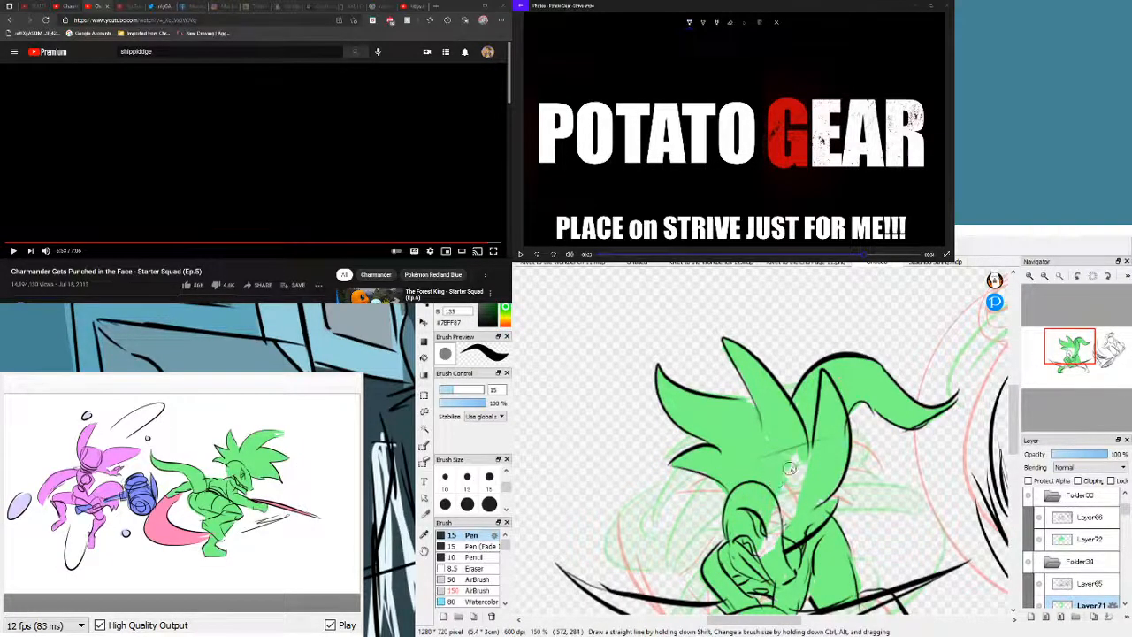
- Return to the drawing and fill the remaining gaps between hair and face, plus the other leg, with green on Layer71
mouse_move(789, 468)
left_mouse_down()
mouse_move(783, 512)
mouse_move(796, 454)
left_mouse_up()
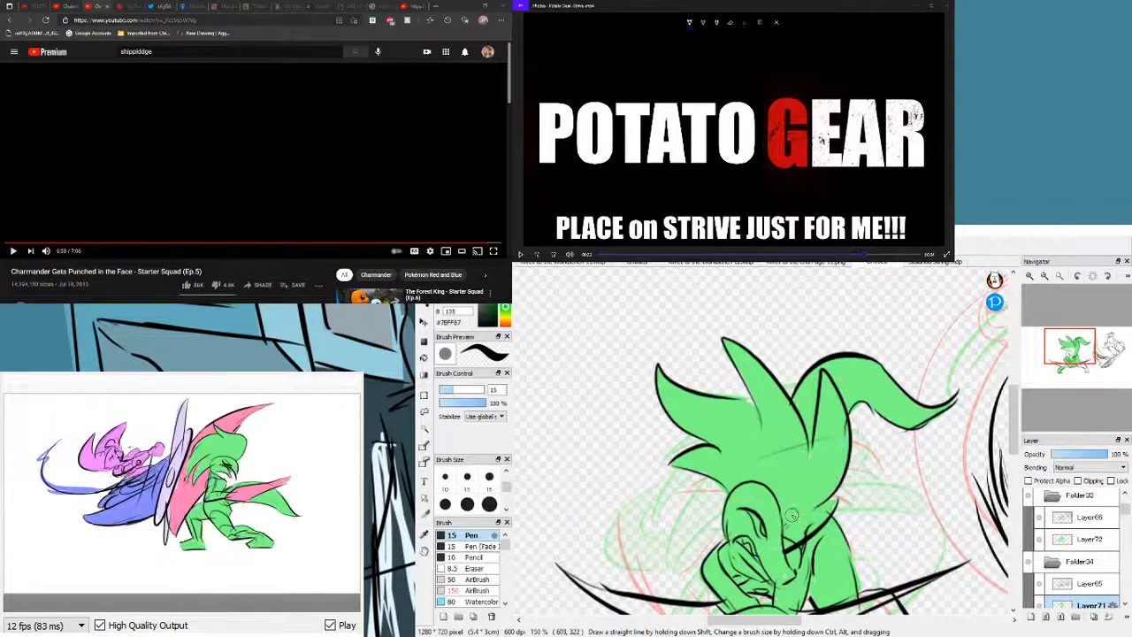
left_click_drag(1077, 356, 1069, 372)
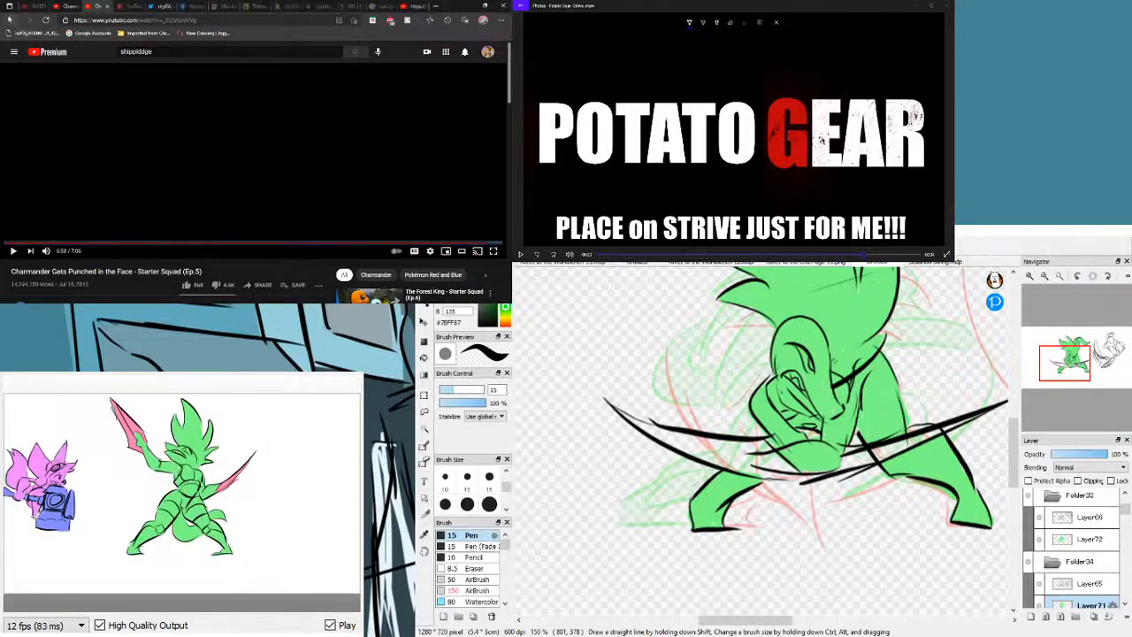
- Return to the Shippiddge channel page and open the "ROCK SMASHER - Music Video" from its uploads
left_click(13, 22)
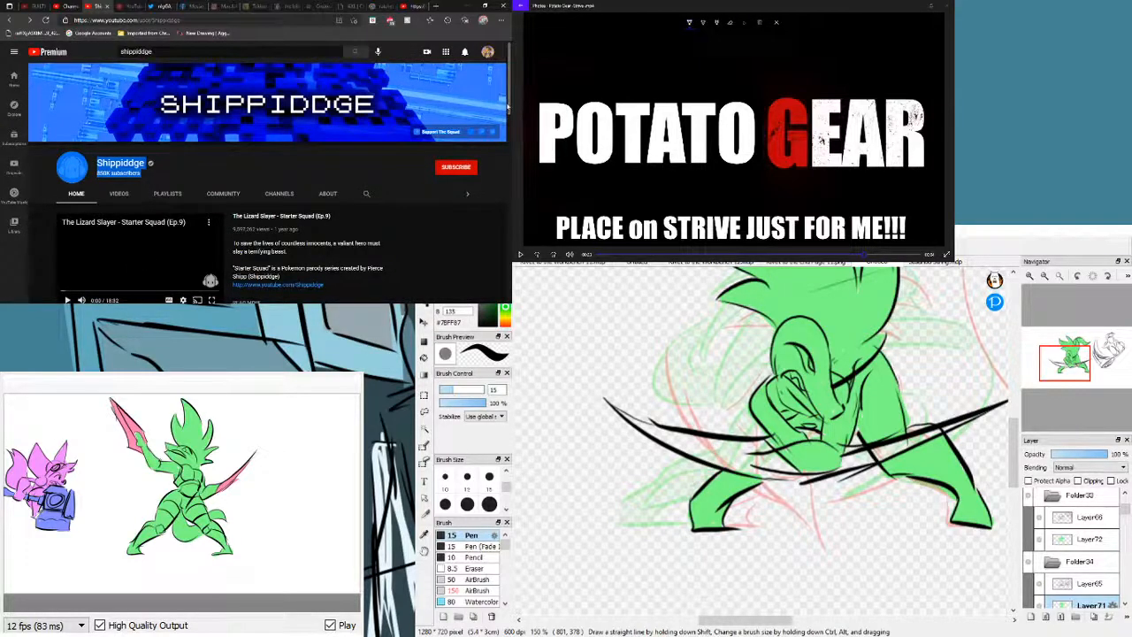
scroll(507, 105, "down", 3)
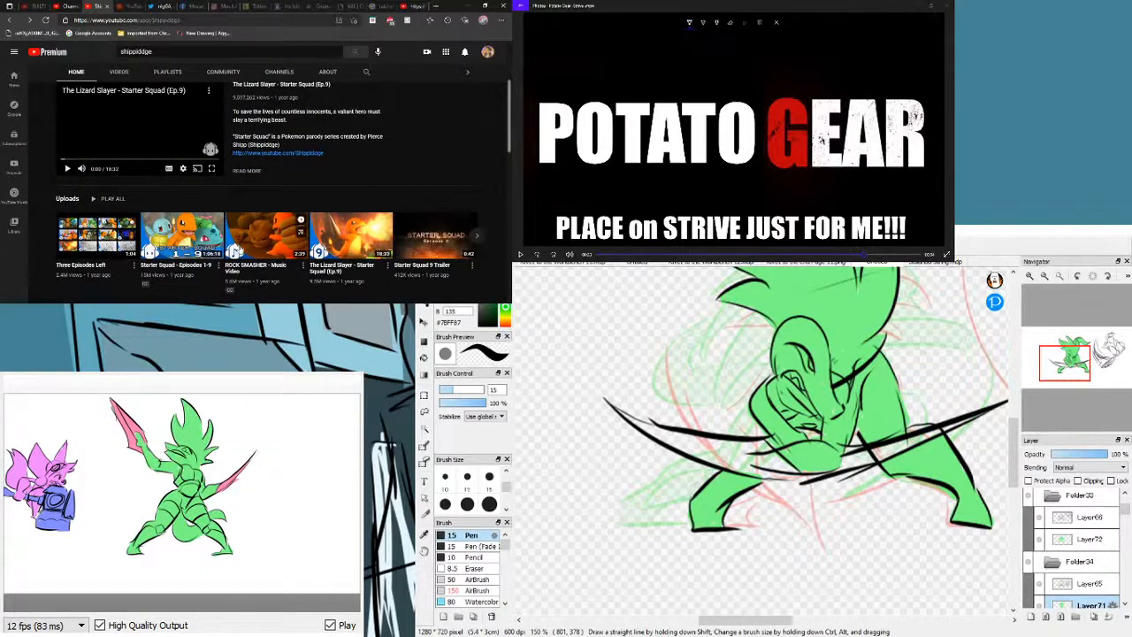
left_click(259, 239)
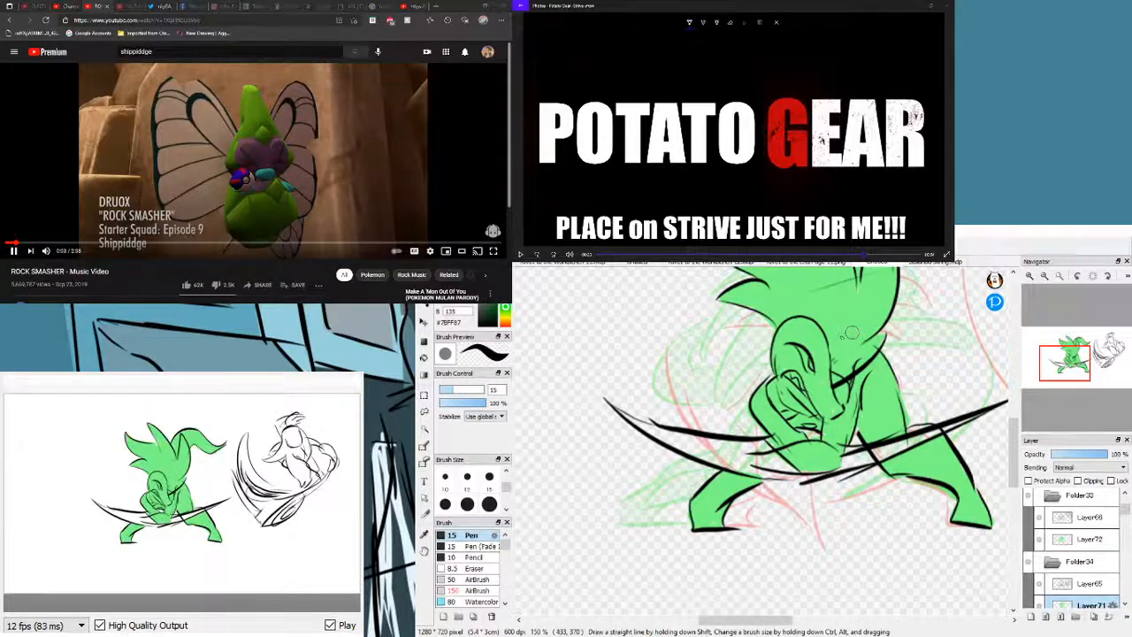
- Select Layer70 beneath Layer64 and paint the larger character's bent arm and the adjoining side of its face green
left_click_drag(1069, 368, 1068, 356)
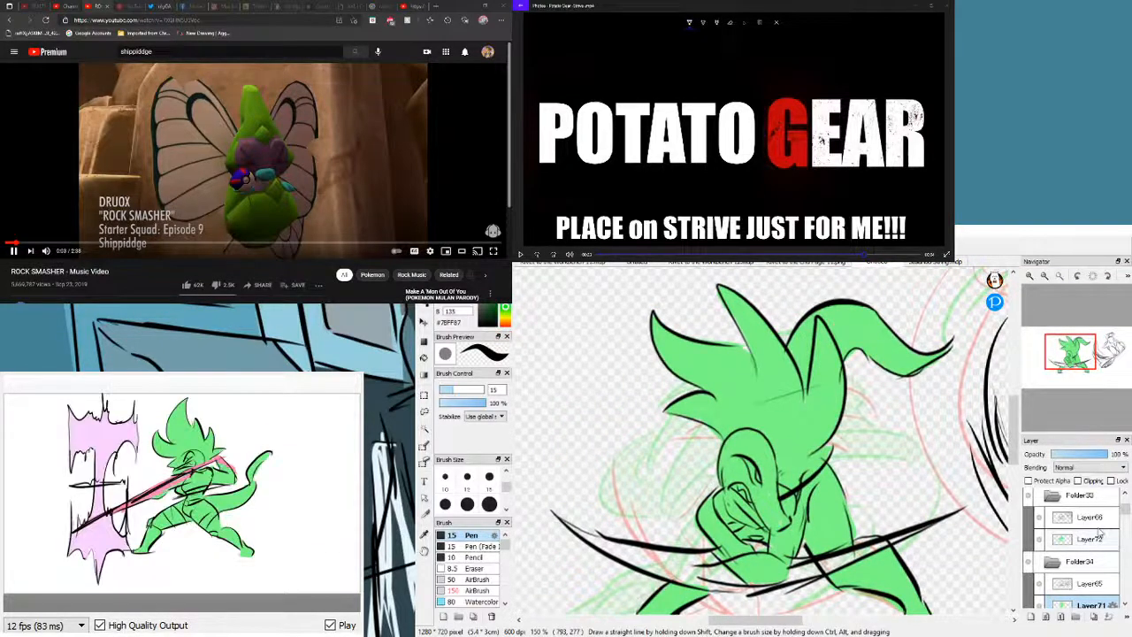
left_click_drag(1125, 515, 1126, 528)
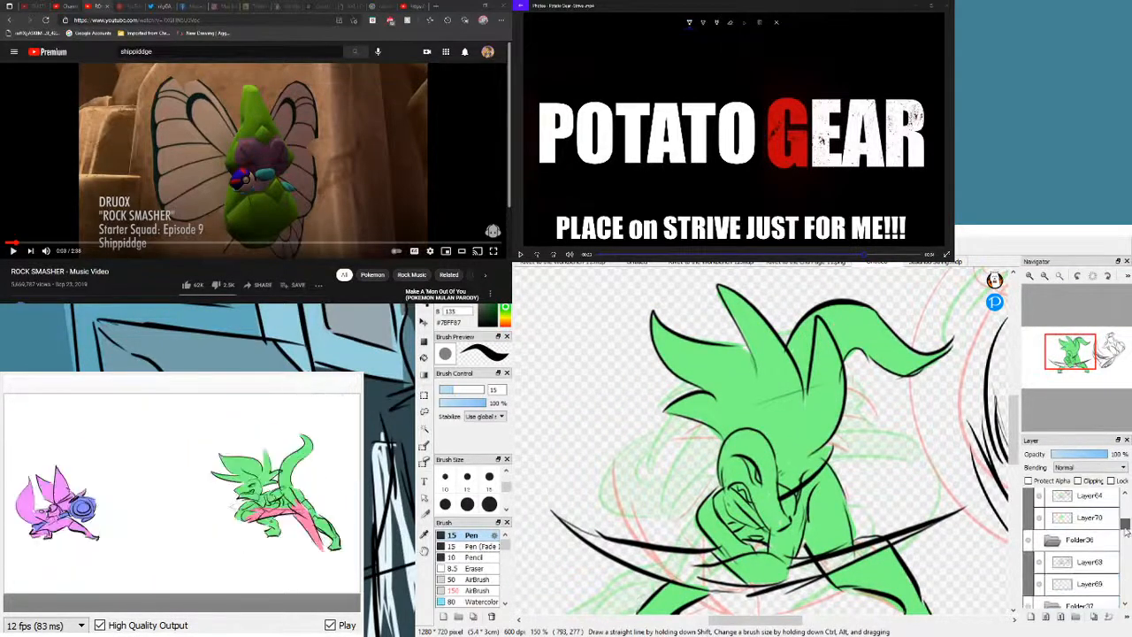
scroll(1088, 539, "up", 1)
left_click(1092, 553)
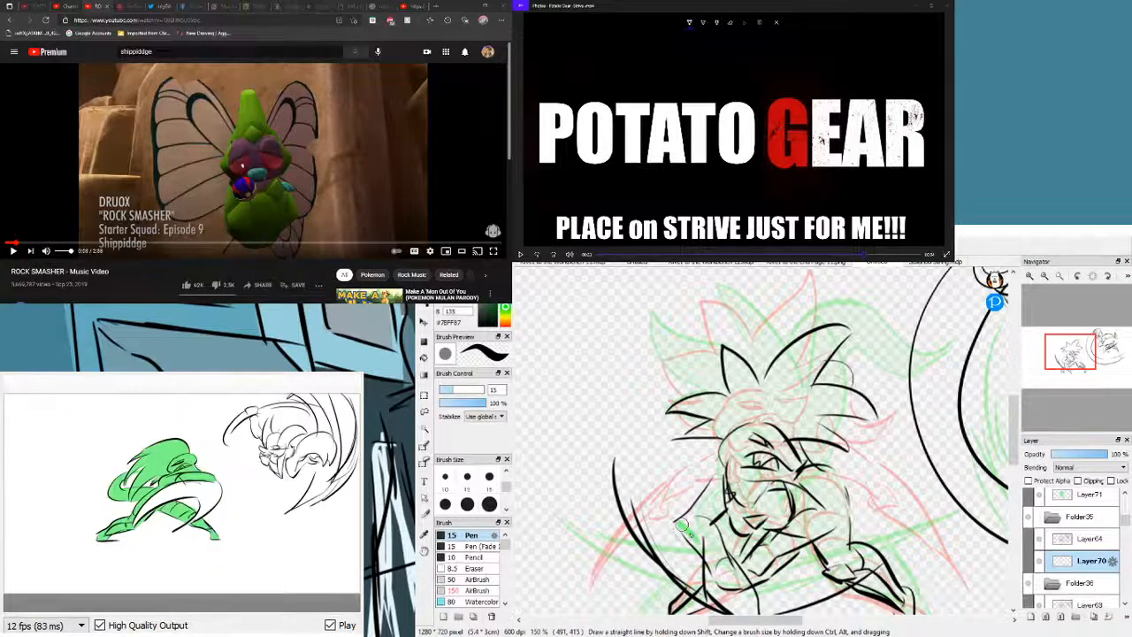
mouse_move(681, 525)
left_mouse_down()
mouse_move(701, 553)
mouse_move(719, 517)
left_mouse_up()
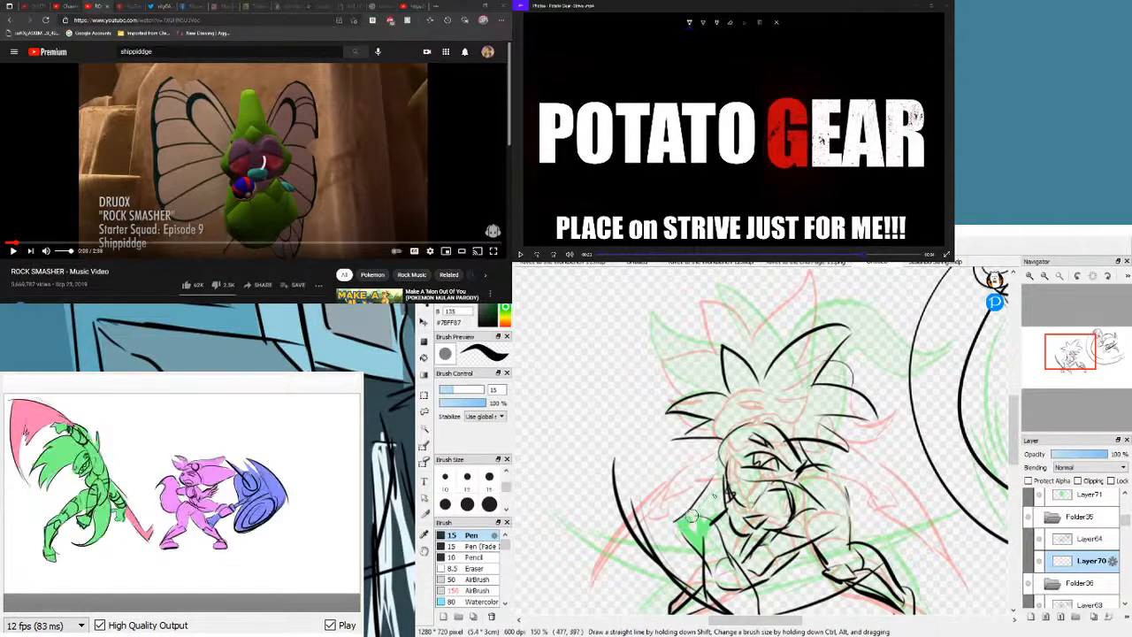
left_click_drag(697, 531, 728, 475)
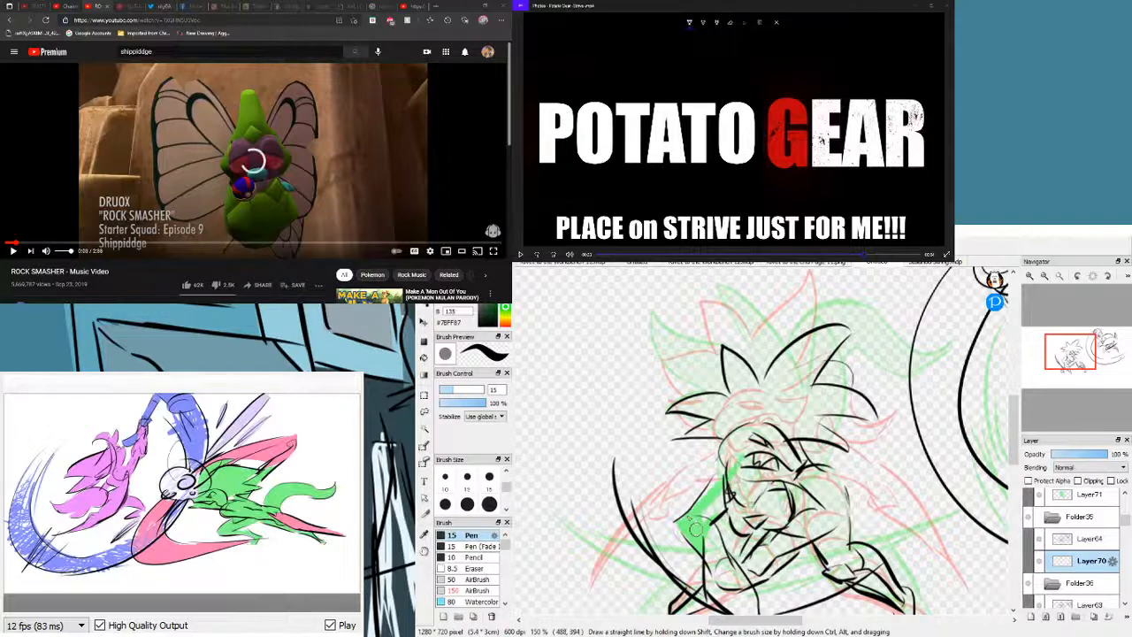
left_click_drag(697, 531, 727, 474)
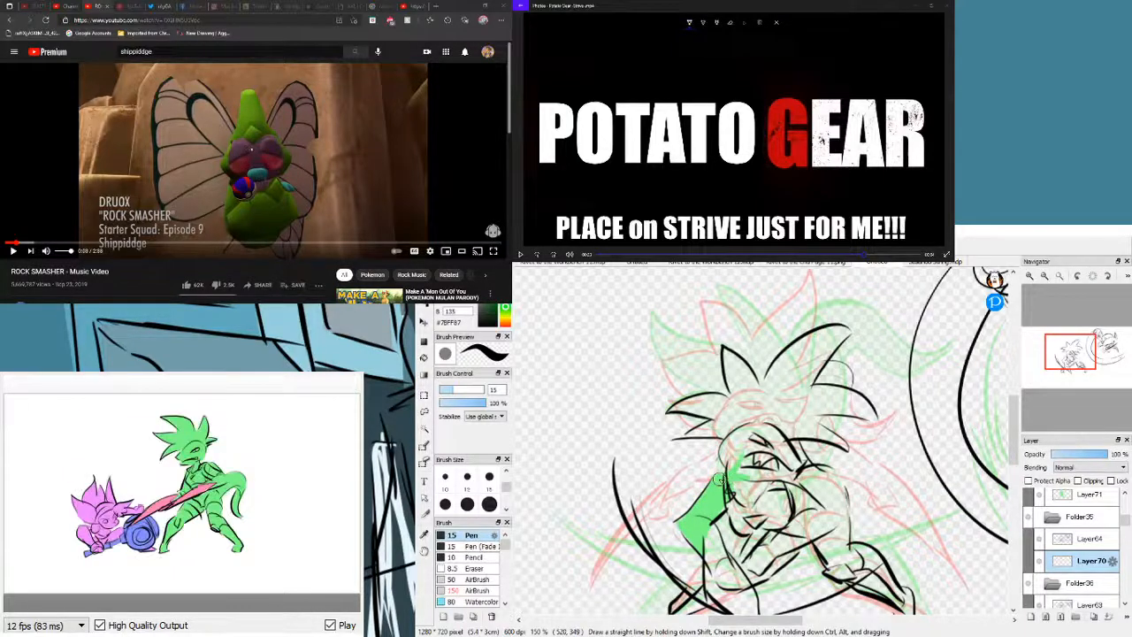
left_click_drag(719, 480, 735, 451)
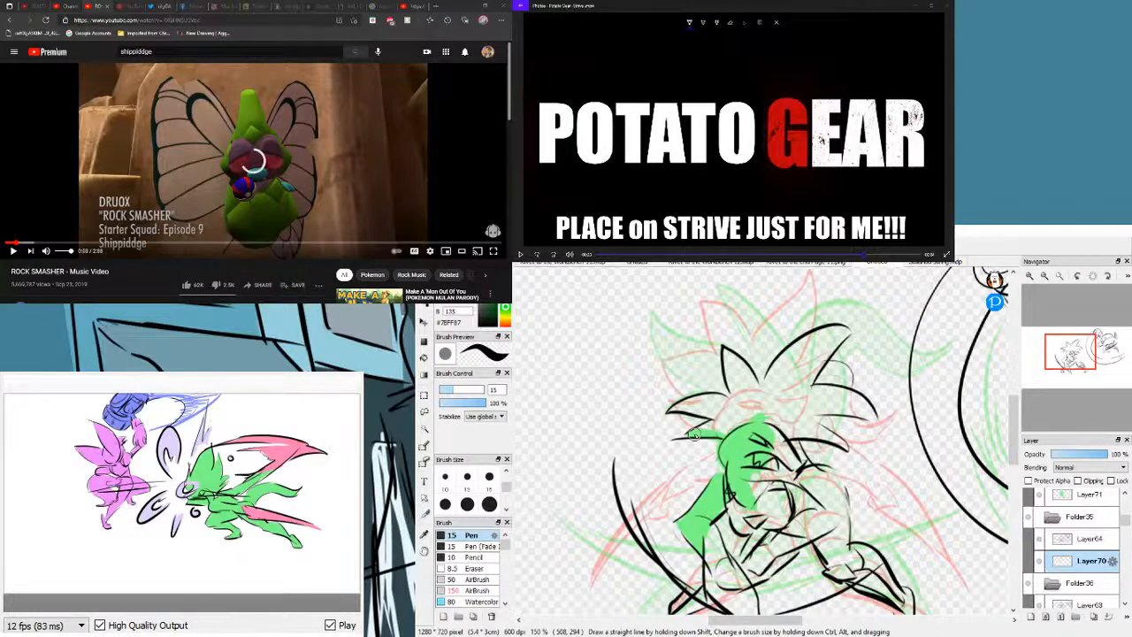
- Fill the character's spiky hair and the rest of its upper face with green on Layer70
mouse_move(695, 436)
left_mouse_down()
mouse_move(676, 409)
mouse_move(687, 404)
mouse_move(756, 445)
mouse_move(719, 384)
left_mouse_up()
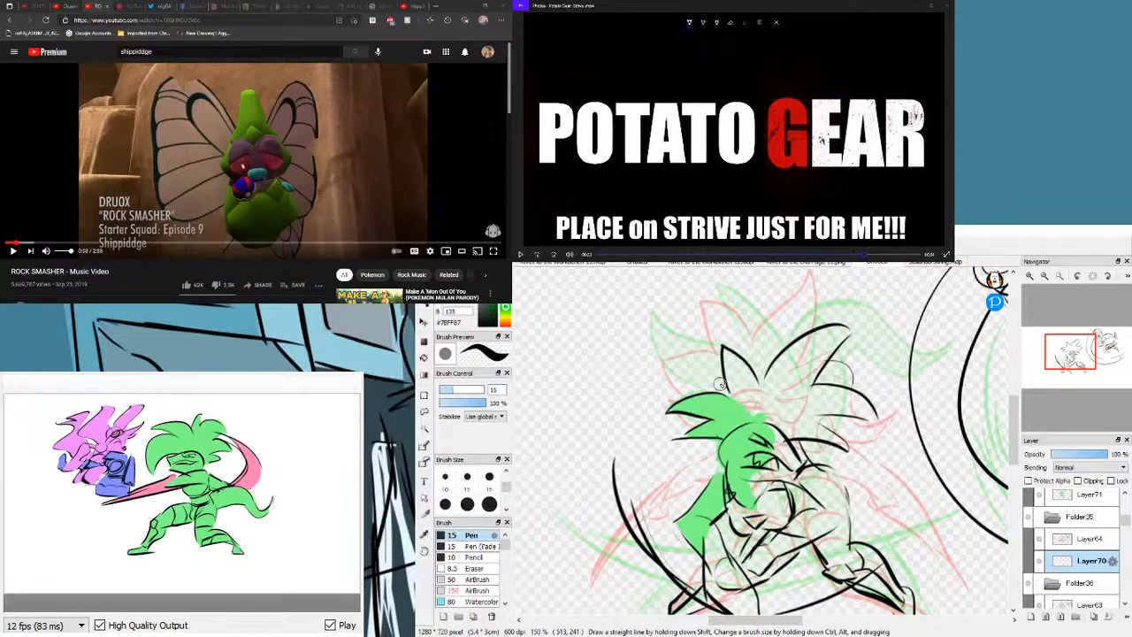
mouse_move(719, 384)
left_mouse_down()
mouse_move(741, 358)
mouse_move(772, 423)
left_mouse_up()
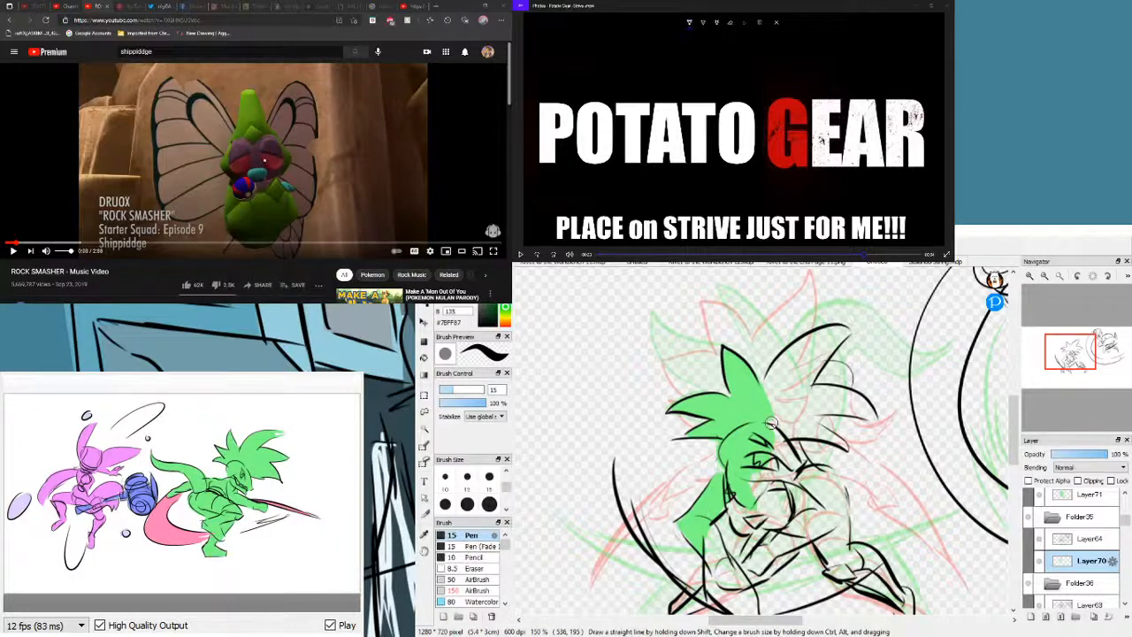
mouse_move(772, 423)
left_mouse_down()
mouse_move(769, 434)
mouse_move(805, 409)
left_mouse_up()
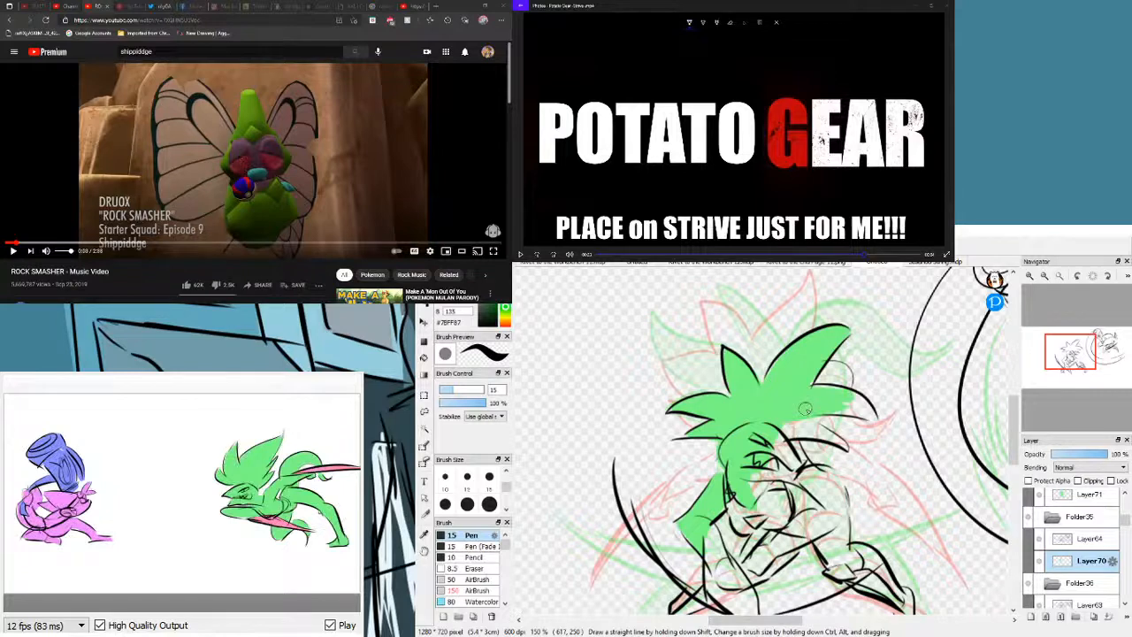
mouse_move(805, 408)
left_mouse_down()
mouse_move(856, 414)
mouse_move(836, 443)
mouse_move(795, 432)
left_mouse_up()
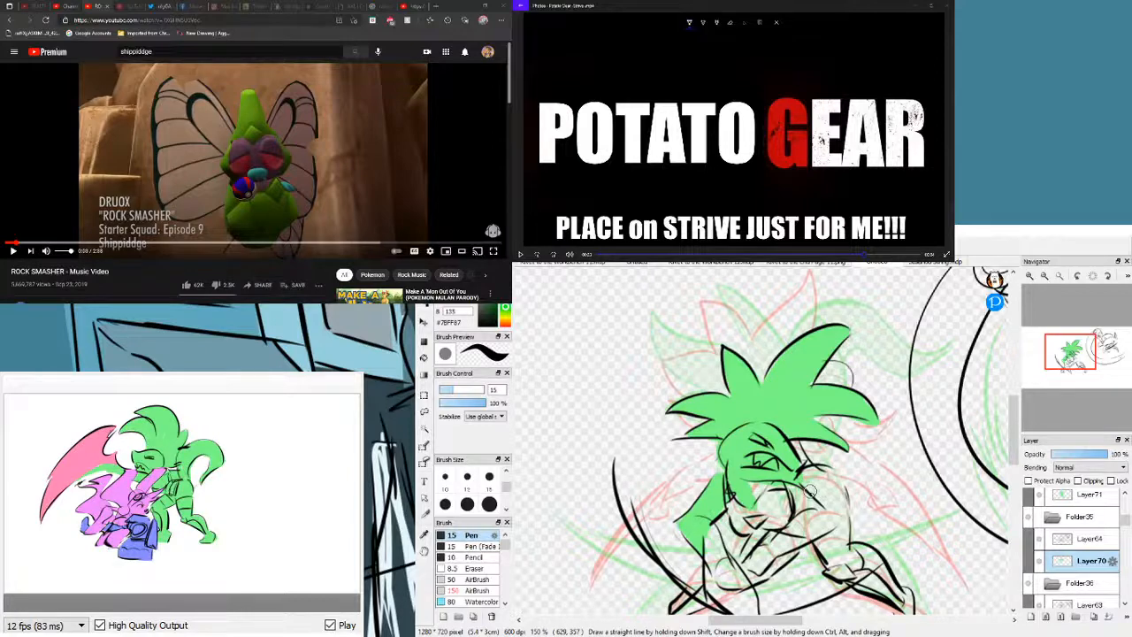
- Paint the shoulder, other arm and the leg below it green down to the foot on Layer70
left_click_drag(848, 476, 819, 522)
mouse_move(807, 482)
left_mouse_down()
mouse_move(836, 509)
mouse_move(838, 566)
left_mouse_up()
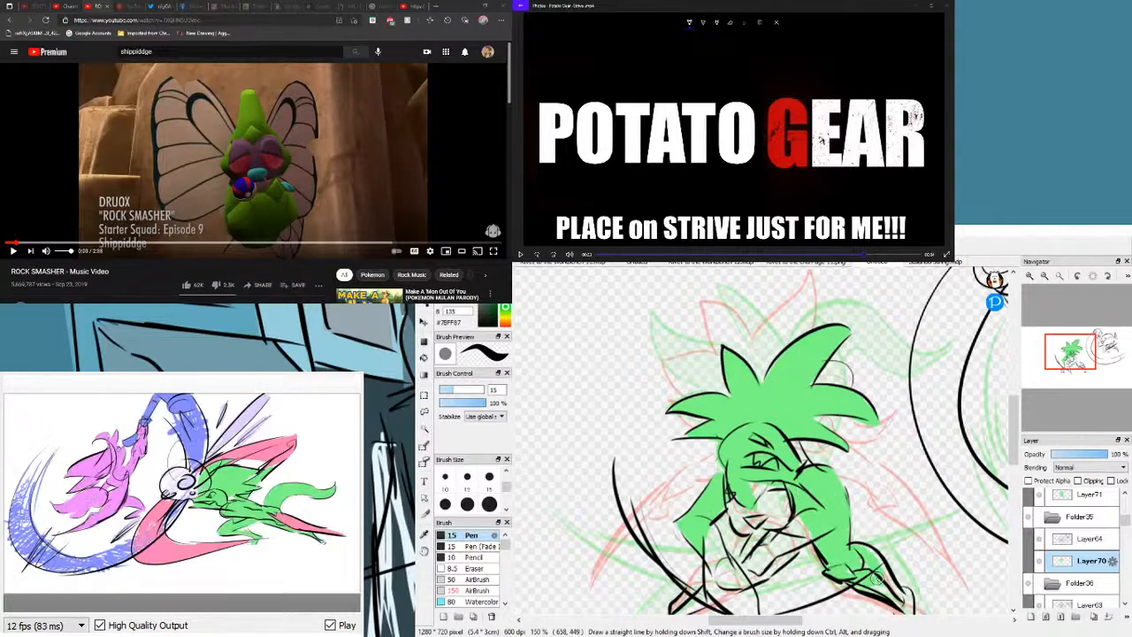
left_click_drag(1070, 352, 1072, 368)
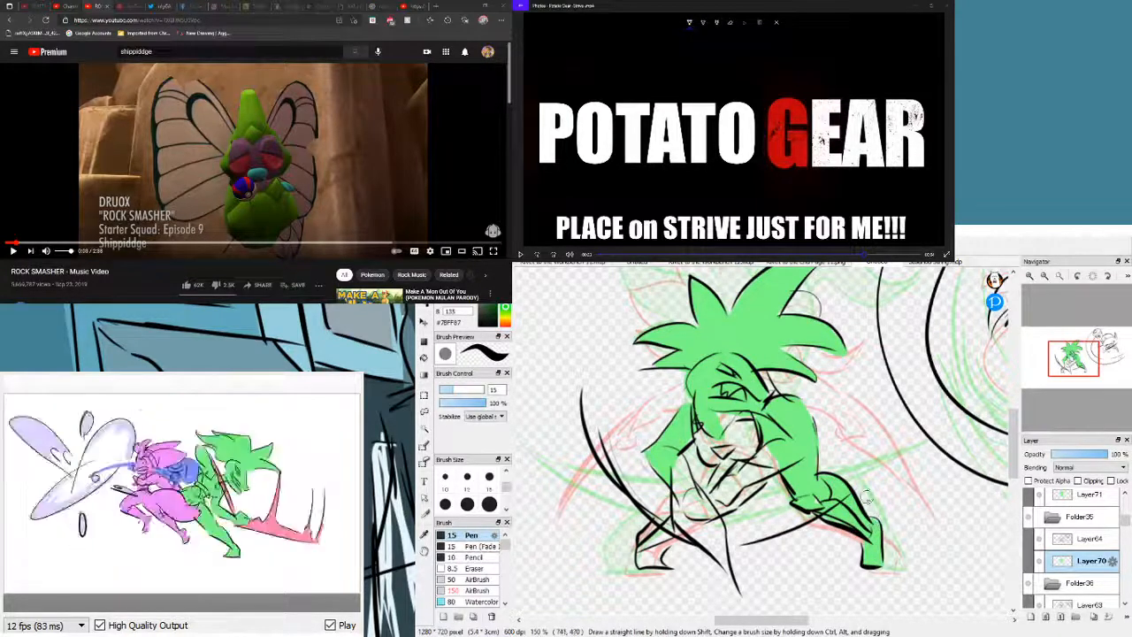
- Fill the lower face around the mouth and the opposite foot with green on Layer70
left_click_drag(1072, 362, 1065, 362)
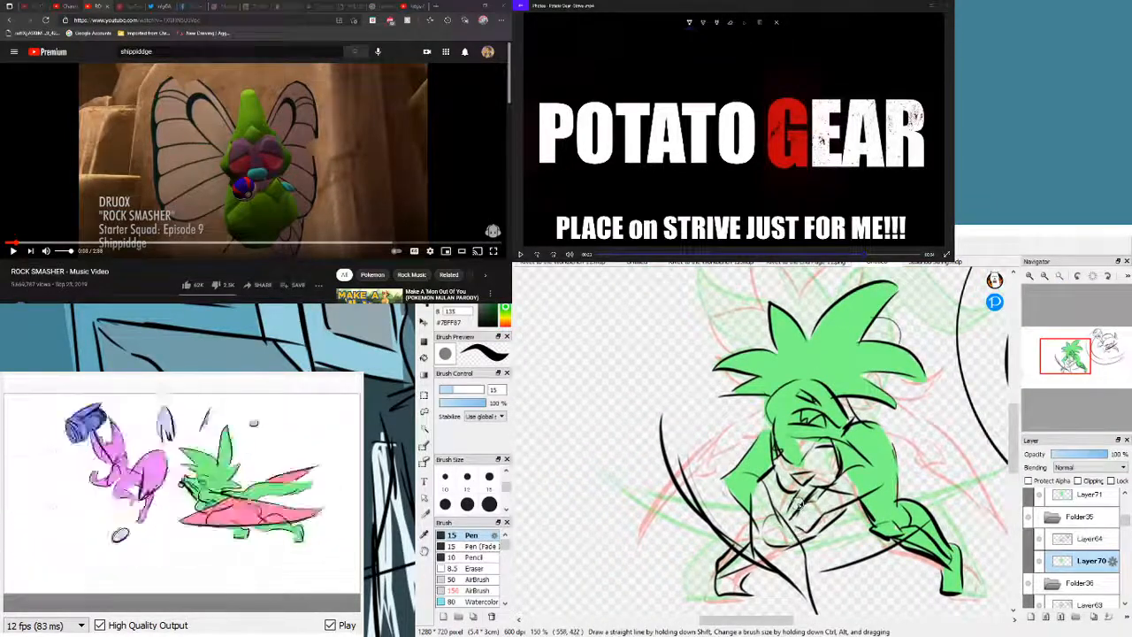
mouse_move(791, 483)
left_mouse_down()
mouse_move(792, 441)
mouse_move(811, 461)
mouse_move(812, 443)
mouse_move(818, 481)
mouse_move(822, 446)
left_mouse_up()
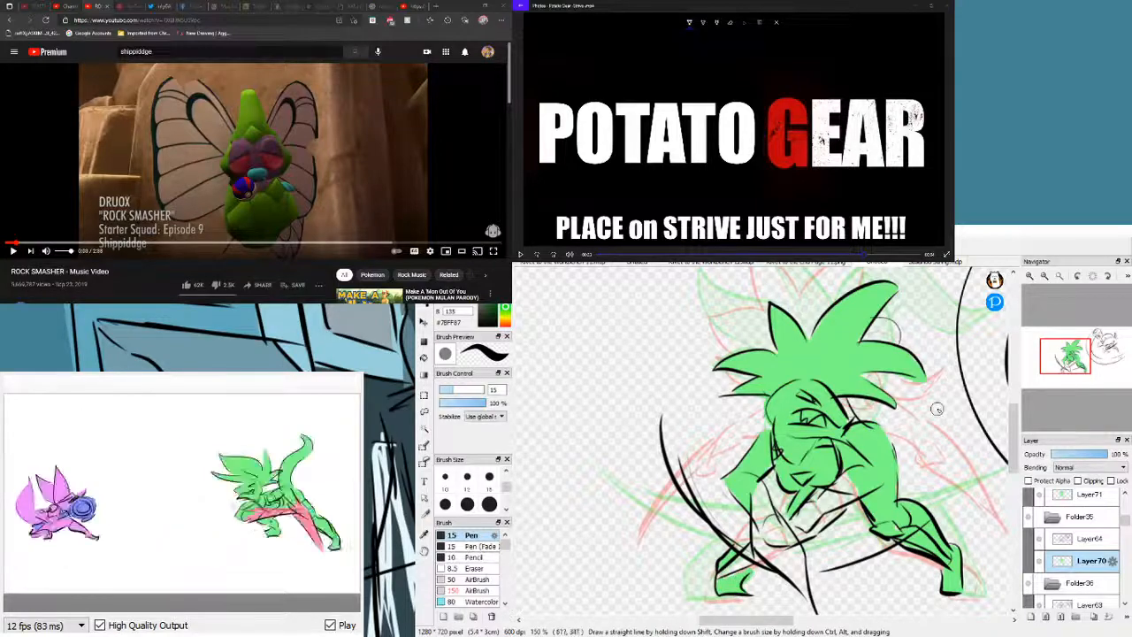
left_click(1077, 359)
mouse_move(1082, 359)
left_mouse_down()
mouse_move(1092, 356)
mouse_move(1066, 365)
left_mouse_up()
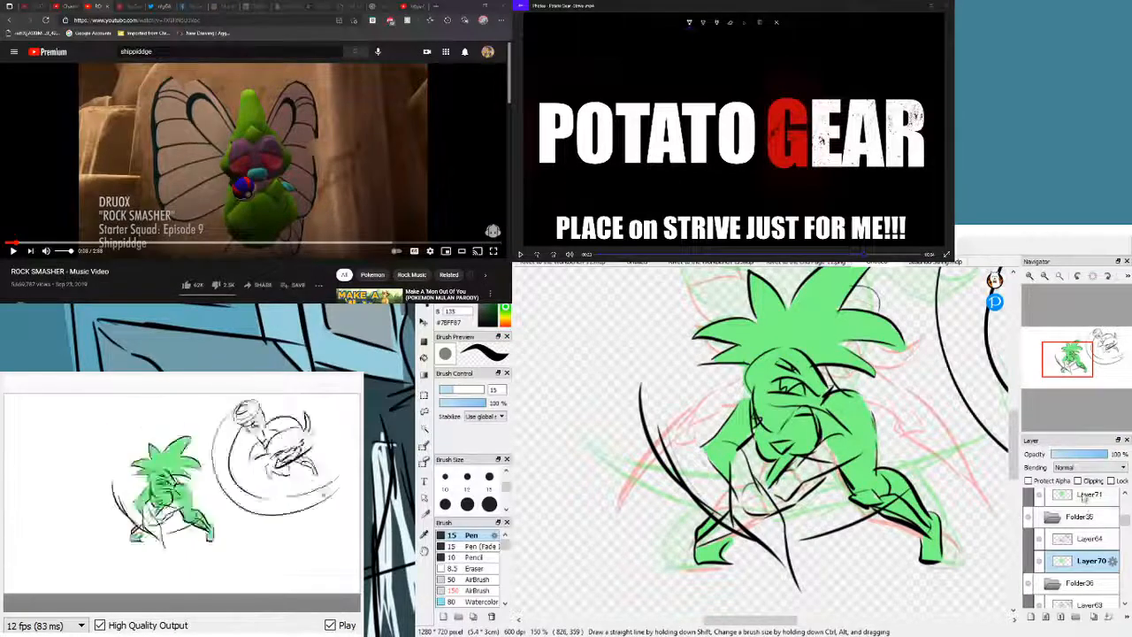
- Select Layer69 beneath Layer63, paint the character's outstretched arm green and undo the last stray stroke
left_click_drag(1125, 522, 1125, 531)
left_click(1090, 527)
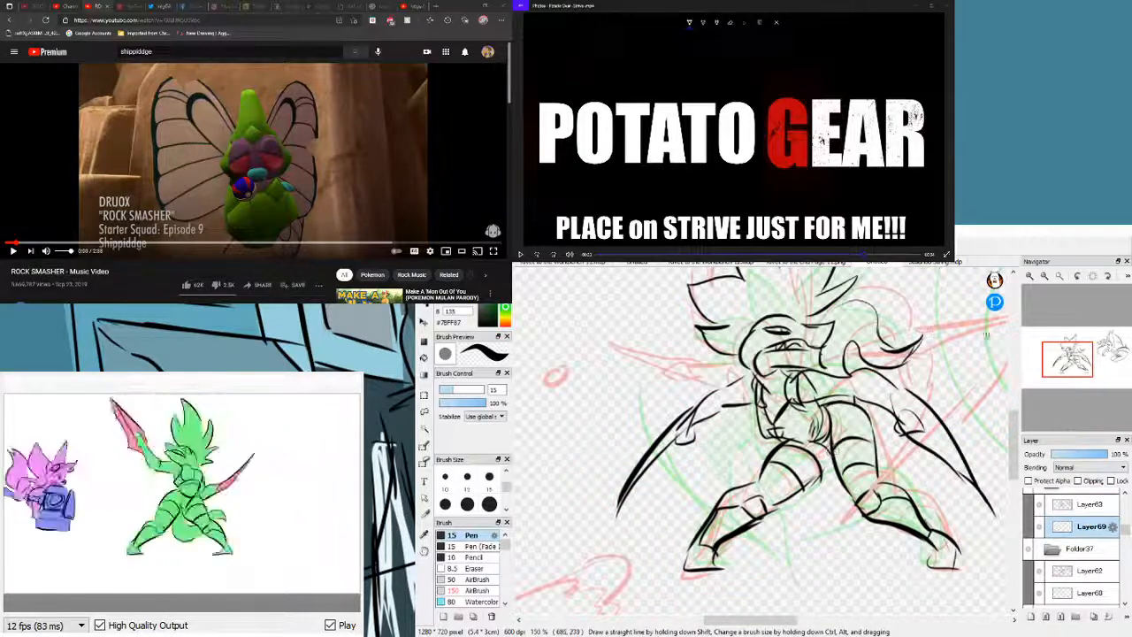
left_click_drag(987, 336, 1053, 368)
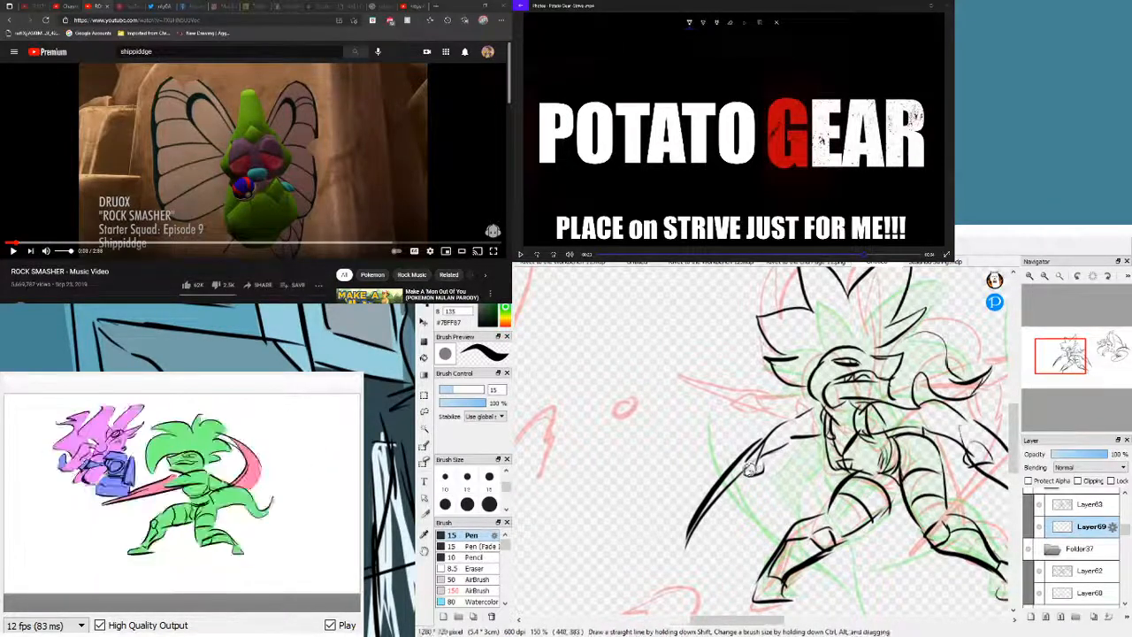
mouse_move(751, 467)
left_mouse_down()
mouse_move(802, 419)
mouse_move(773, 441)
mouse_move(803, 423)
mouse_move(772, 428)
left_mouse_up()
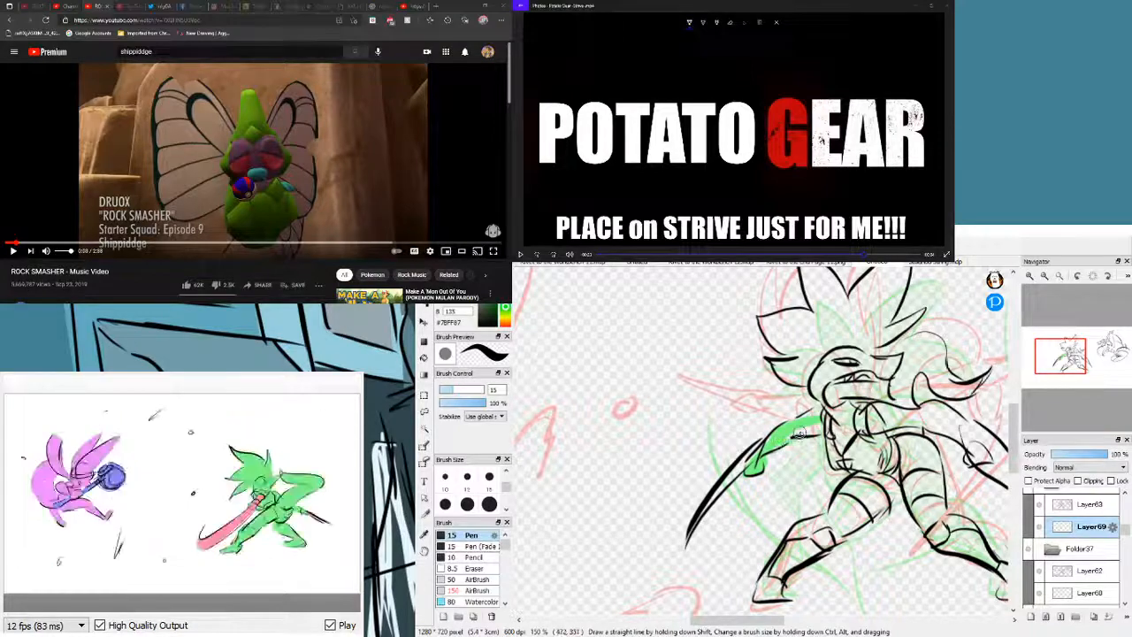
mouse_move(778, 436)
left_mouse_down()
mouse_move(842, 408)
mouse_move(801, 429)
mouse_move(866, 428)
mouse_move(816, 428)
mouse_move(837, 410)
mouse_move(824, 364)
mouse_move(776, 366)
mouse_move(793, 379)
mouse_move(809, 363)
mouse_move(795, 371)
mouse_move(789, 335)
mouse_move(773, 330)
mouse_move(793, 349)
mouse_move(769, 326)
mouse_move(769, 346)
mouse_move(766, 321)
mouse_move(829, 331)
mouse_move(798, 315)
mouse_move(815, 320)
mouse_move(793, 321)
mouse_move(805, 348)
mouse_move(765, 322)
mouse_move(784, 350)
mouse_move(824, 353)
left_mouse_up()
key("ctrl+z")
- Fill the character's spiky hair, face and curled tail with green on Layer69
left_click_drag(1062, 363, 1066, 352)
mouse_move(753, 426)
left_mouse_down()
mouse_move(772, 460)
mouse_move(746, 399)
mouse_move(758, 442)
mouse_move(744, 411)
mouse_move(744, 398)
mouse_move(779, 434)
mouse_move(767, 414)
mouse_move(774, 452)
mouse_move(766, 384)
mouse_move(759, 412)
mouse_move(756, 398)
mouse_move(777, 421)
mouse_move(785, 475)
mouse_move(775, 484)
mouse_move(776, 463)
mouse_move(786, 481)
mouse_move(799, 434)
mouse_move(790, 449)
mouse_move(838, 397)
mouse_move(790, 441)
mouse_move(848, 375)
mouse_move(800, 475)
mouse_move(831, 426)
mouse_move(796, 480)
left_mouse_up()
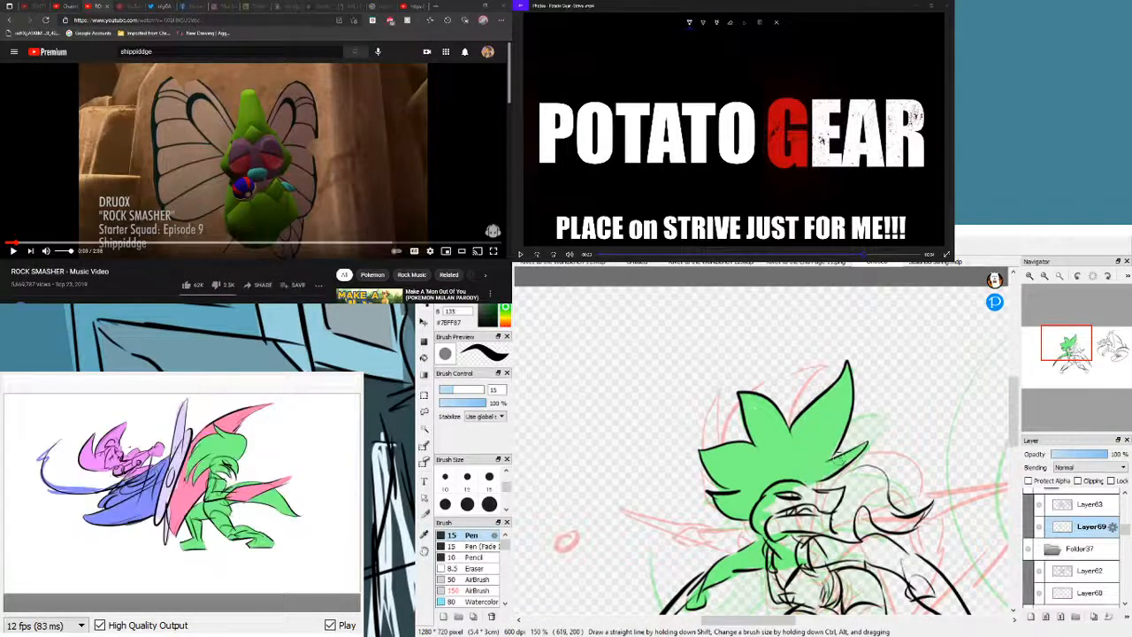
mouse_move(768, 502)
left_mouse_down()
mouse_move(772, 522)
mouse_move(787, 501)
mouse_move(775, 531)
mouse_move(796, 518)
mouse_move(807, 496)
mouse_move(796, 491)
mouse_move(814, 512)
left_mouse_up()
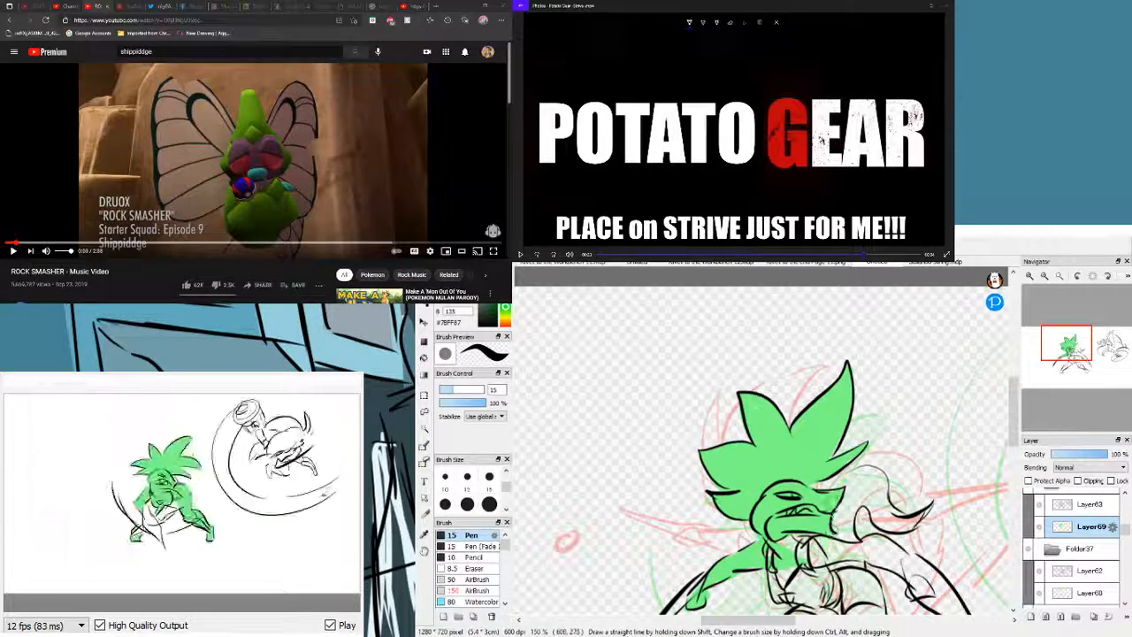
mouse_move(836, 484)
left_mouse_down()
mouse_move(872, 481)
mouse_move(848, 527)
mouse_move(840, 511)
mouse_move(855, 548)
mouse_move(846, 521)
mouse_move(854, 546)
mouse_move(865, 557)
left_mouse_up()
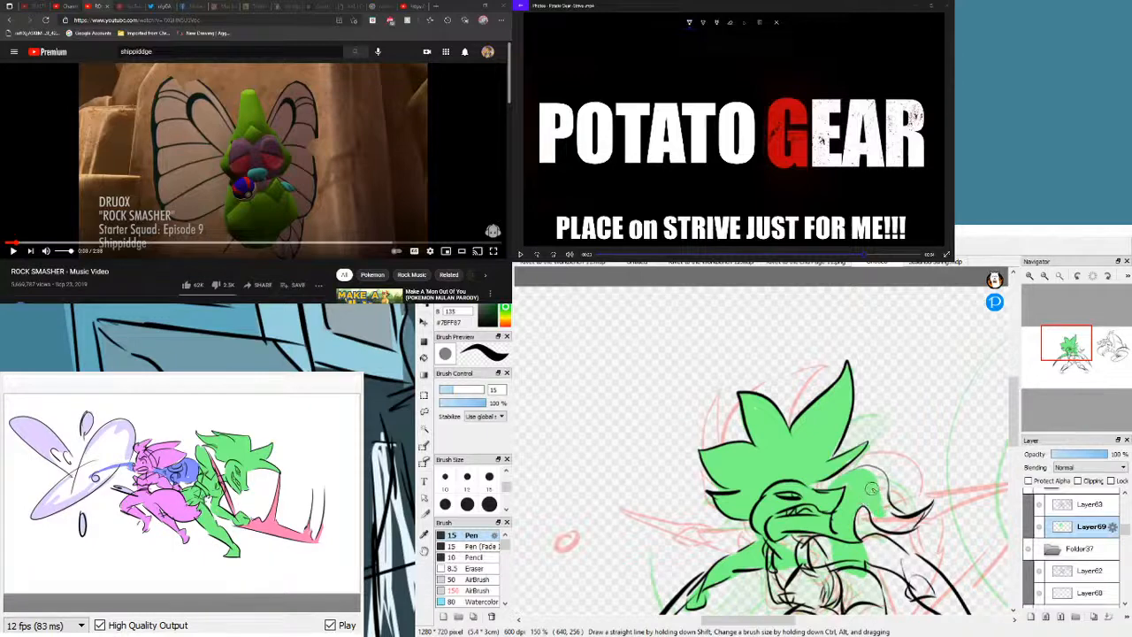
mouse_move(862, 475)
left_mouse_down()
mouse_move(878, 499)
mouse_move(872, 472)
mouse_move(842, 485)
mouse_move(881, 474)
mouse_move(878, 519)
mouse_move(893, 525)
mouse_move(884, 502)
mouse_move(896, 525)
mouse_move(887, 510)
mouse_move(920, 506)
mouse_move(920, 515)
left_mouse_up()
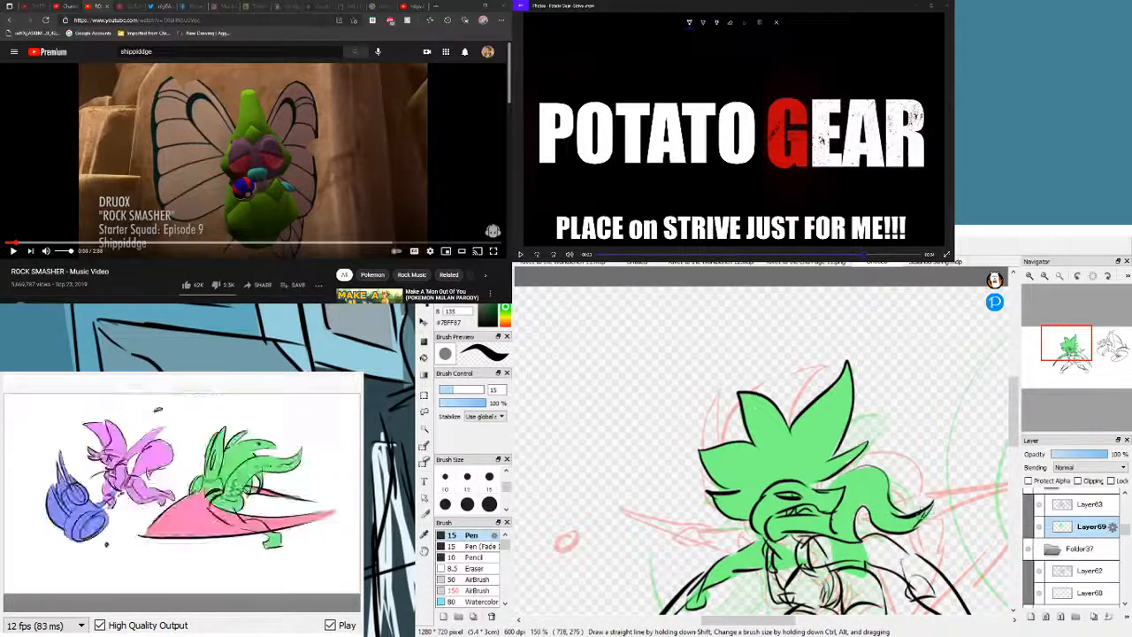
- Paint the first leg green from foot to thigh and continue into the hips on Layer69
left_click_drag(1073, 352, 1068, 366)
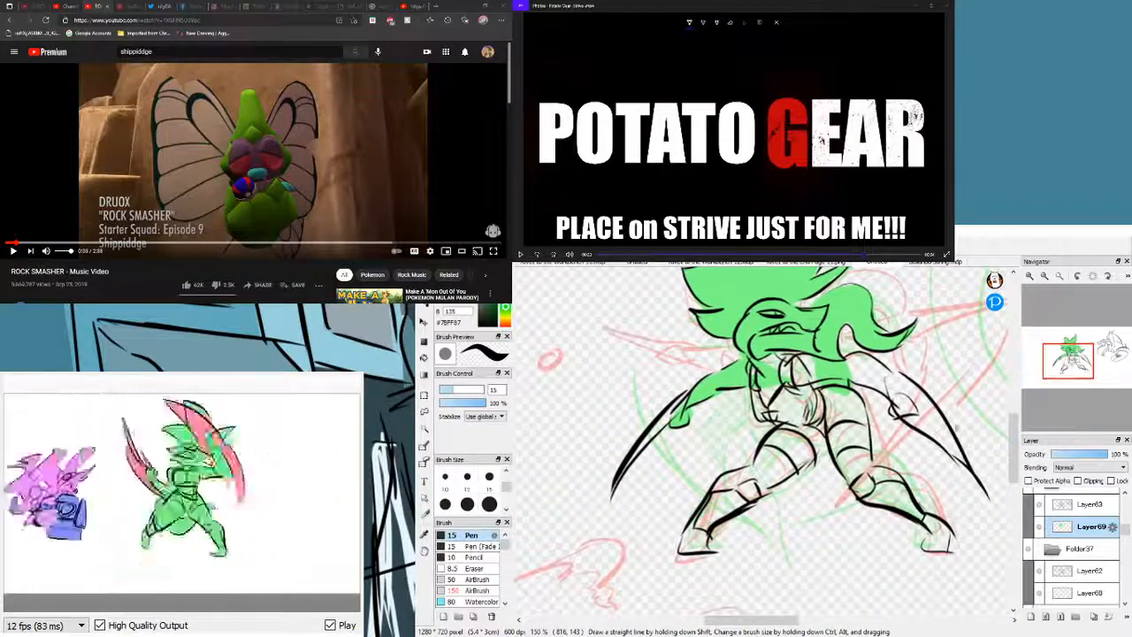
mouse_move(685, 535)
left_mouse_down()
mouse_move(683, 548)
mouse_move(707, 550)
mouse_move(694, 525)
mouse_move(739, 480)
mouse_move(716, 515)
mouse_move(768, 476)
mouse_move(734, 478)
mouse_move(787, 456)
mouse_move(784, 472)
mouse_move(804, 454)
left_mouse_up()
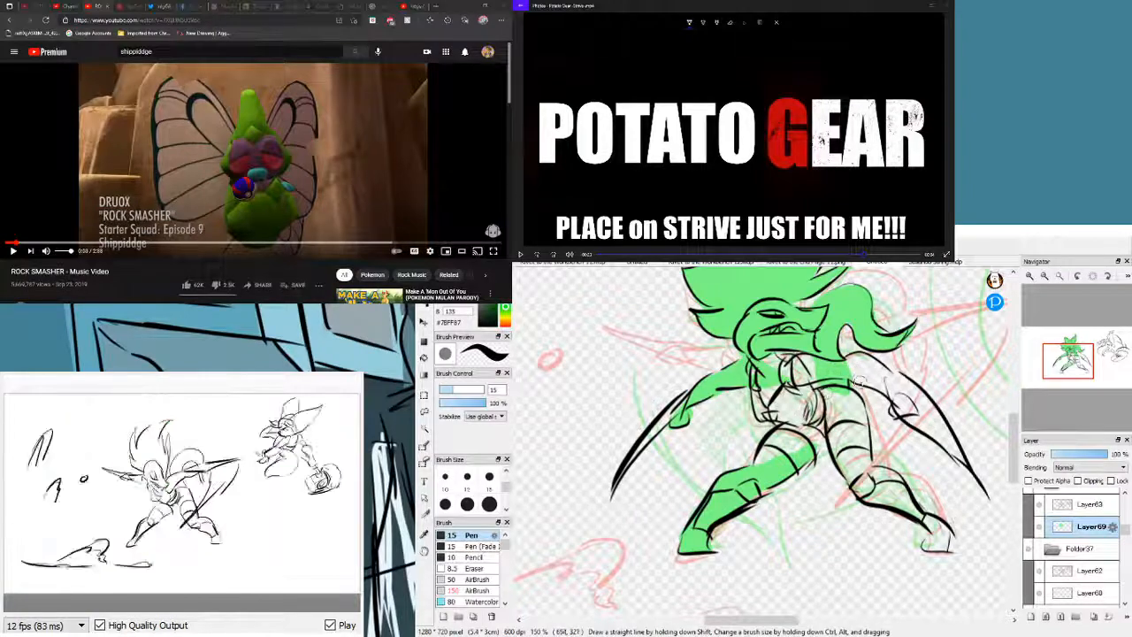
mouse_move(759, 457)
left_mouse_down()
mouse_move(764, 470)
mouse_move(769, 446)
mouse_move(814, 424)
mouse_move(795, 457)
mouse_move(831, 413)
left_mouse_up()
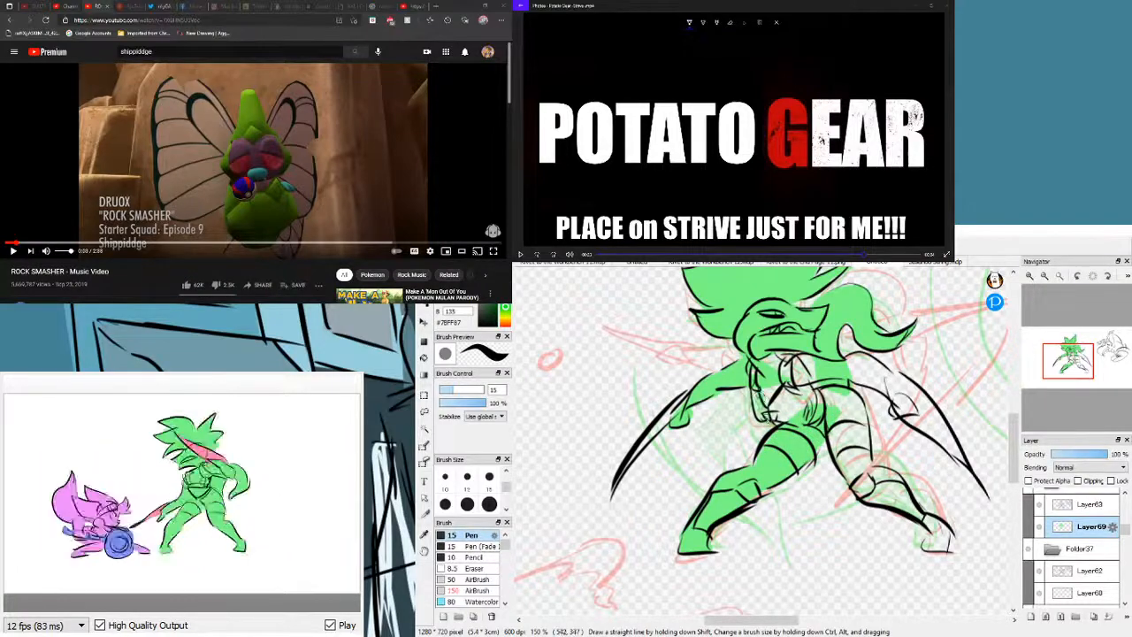
- Fill the torso, the second leg and the remaining arm with green on Layer69
mouse_move(758, 387)
left_mouse_down()
mouse_move(796, 419)
mouse_move(768, 382)
mouse_move(781, 416)
mouse_move(785, 380)
left_mouse_up()
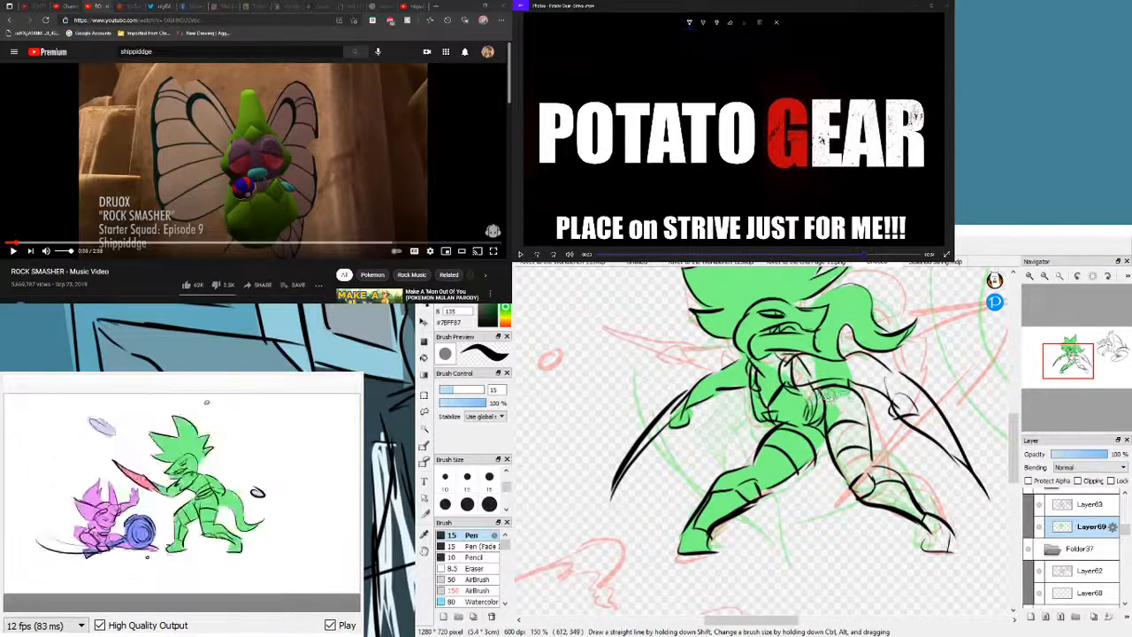
mouse_move(835, 400)
left_mouse_down()
mouse_move(857, 471)
mouse_move(828, 417)
mouse_move(852, 481)
mouse_move(842, 401)
mouse_move(862, 474)
mouse_move(842, 403)
mouse_move(865, 458)
left_mouse_up()
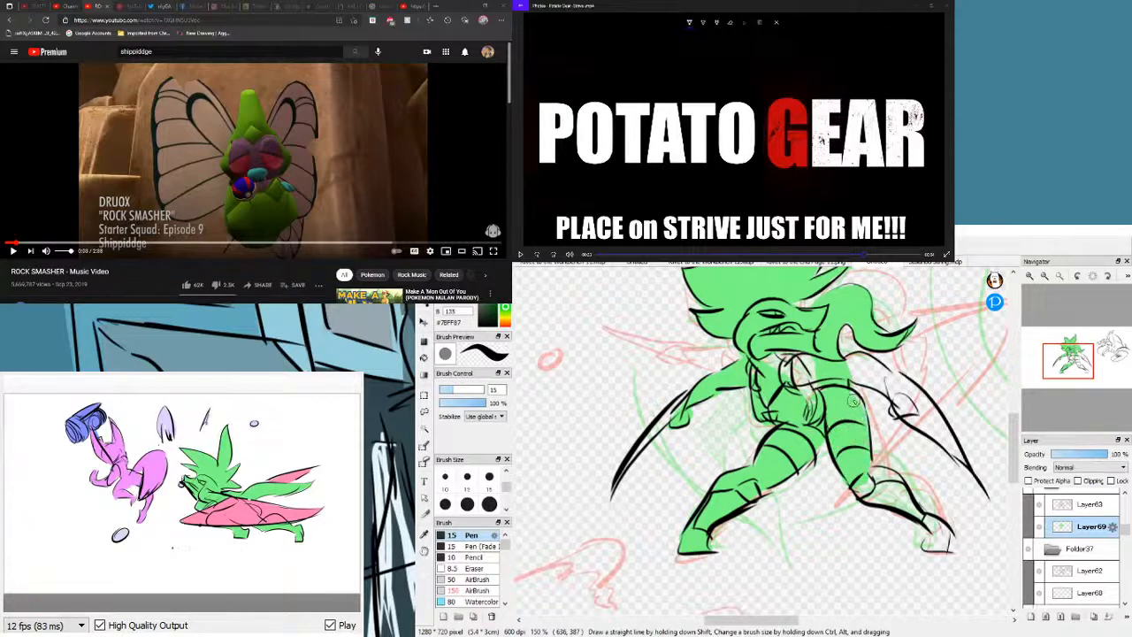
left_click_drag(854, 401, 860, 416)
mouse_move(885, 495)
left_mouse_down()
mouse_move(860, 491)
mouse_move(910, 510)
mouse_move(876, 477)
mouse_move(899, 486)
mouse_move(876, 478)
mouse_move(943, 543)
left_mouse_up()
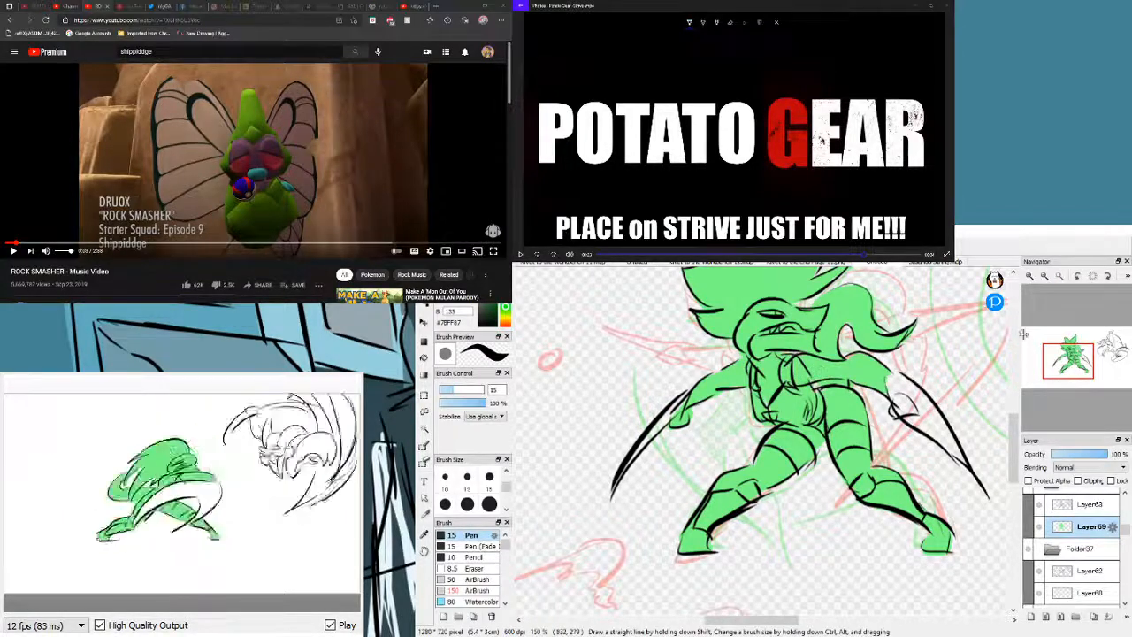
- Select Layer68 beneath Layer62, paint the larger character's outstretched arm and chest green, and undo a stray stroke along the way
left_click_drag(1070, 369, 1079, 365)
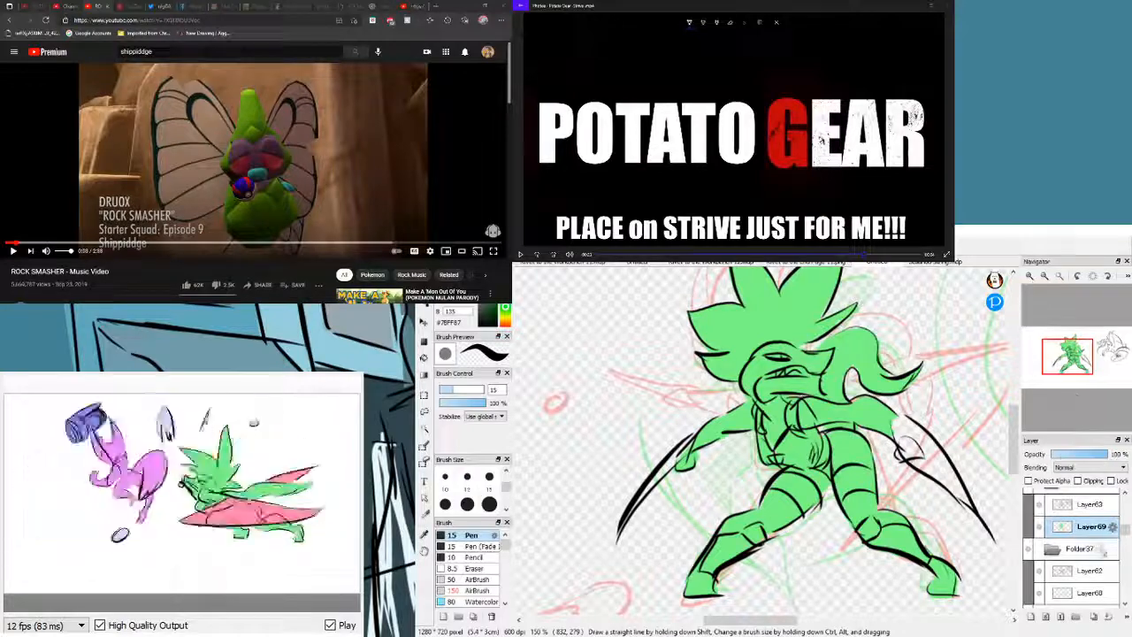
left_click_drag(1124, 529, 1122, 535)
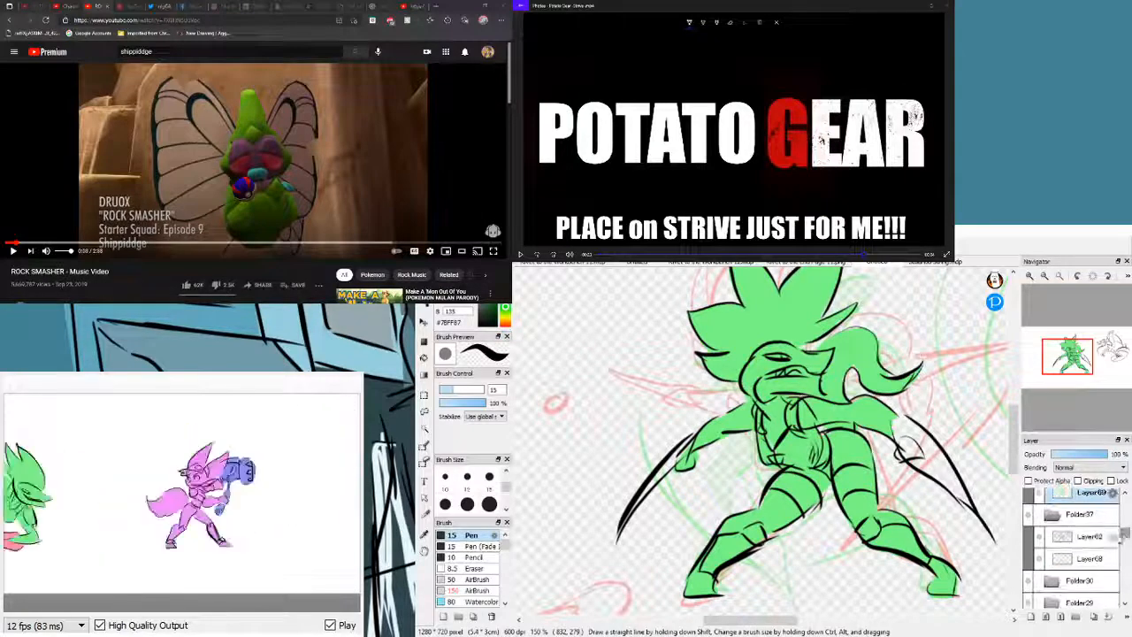
left_click(1088, 558)
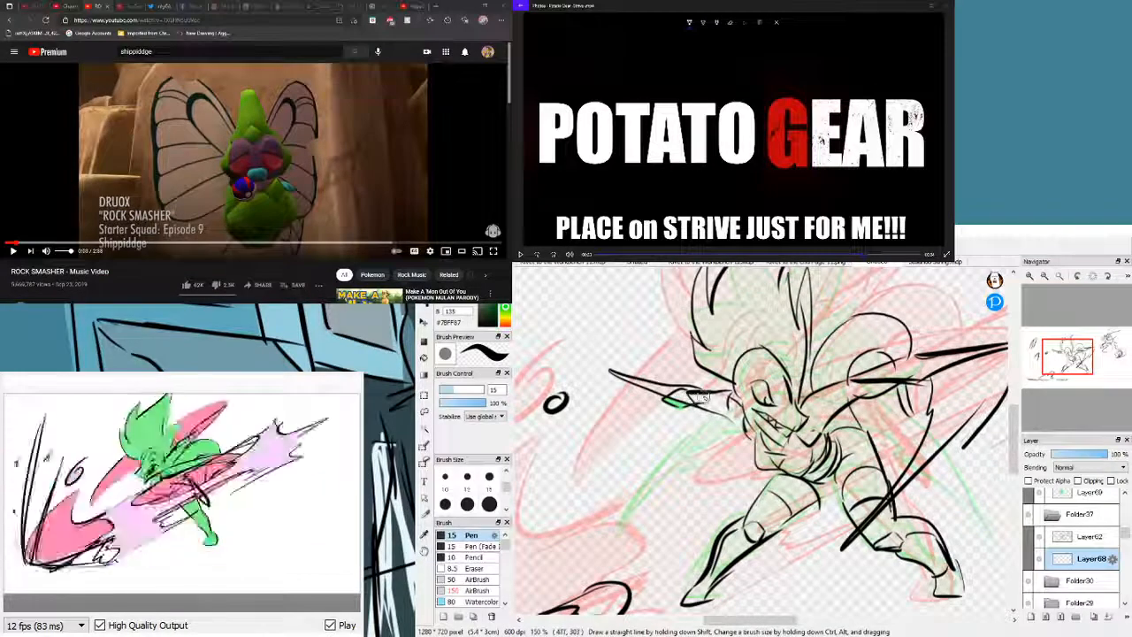
mouse_move(703, 402)
left_mouse_down()
mouse_move(729, 403)
mouse_move(717, 404)
mouse_move(744, 422)
mouse_move(710, 394)
mouse_move(734, 405)
mouse_move(723, 396)
mouse_move(768, 429)
mouse_move(768, 448)
mouse_move(753, 432)
mouse_move(763, 466)
mouse_move(802, 462)
mouse_move(793, 455)
mouse_move(815, 444)
left_mouse_up()
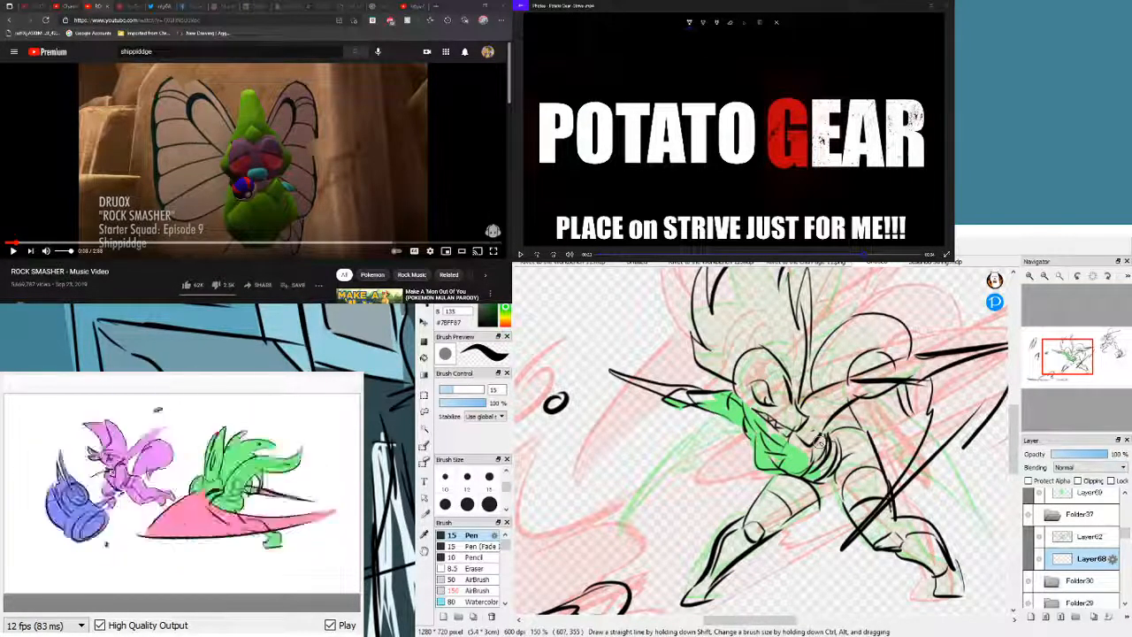
key("ctrl+z")
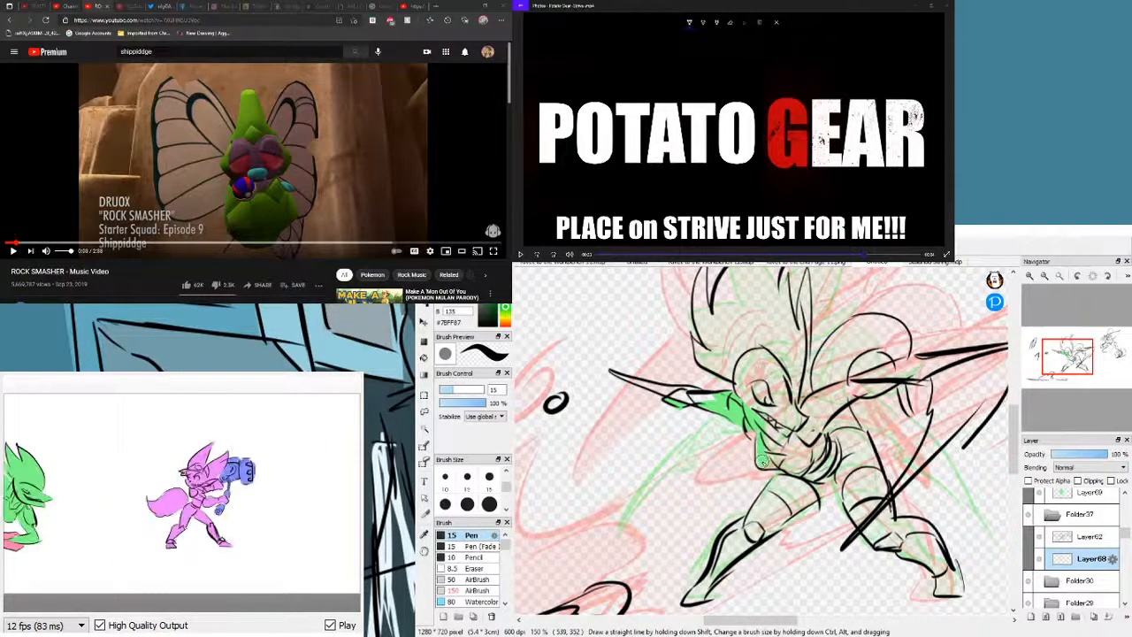
mouse_move(763, 460)
left_mouse_down()
mouse_move(798, 466)
mouse_move(759, 411)
left_mouse_up()
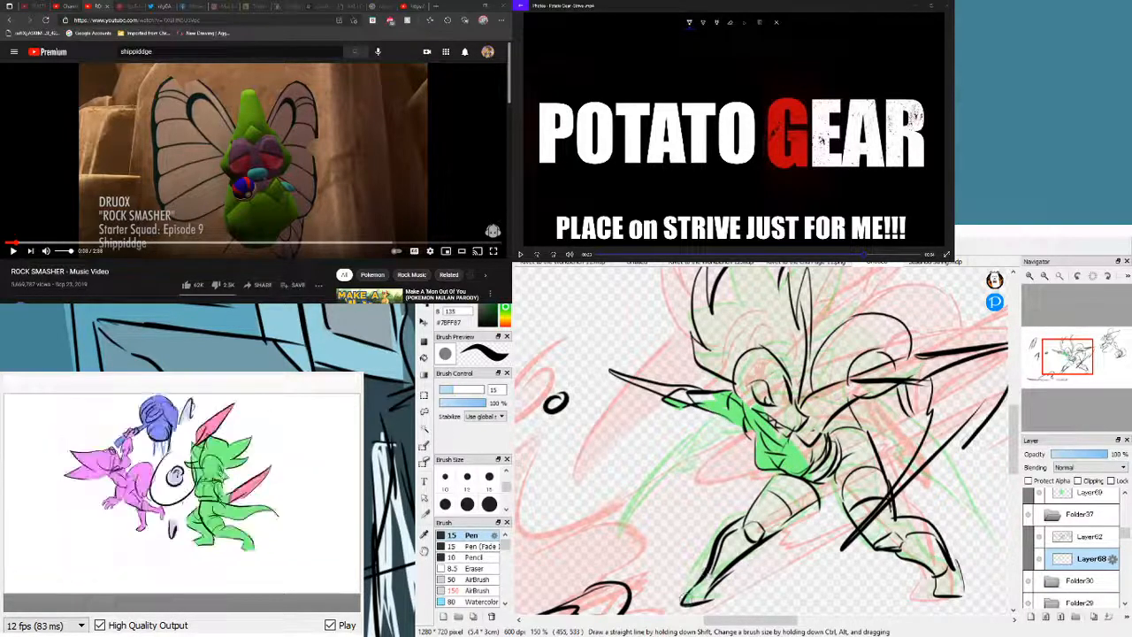
- Fill both of the larger character's legs and the hips with green on Layer68
mouse_move(705, 596)
left_mouse_down()
mouse_move(728, 539)
mouse_move(775, 506)
mouse_move(727, 562)
mouse_move(816, 478)
left_mouse_up()
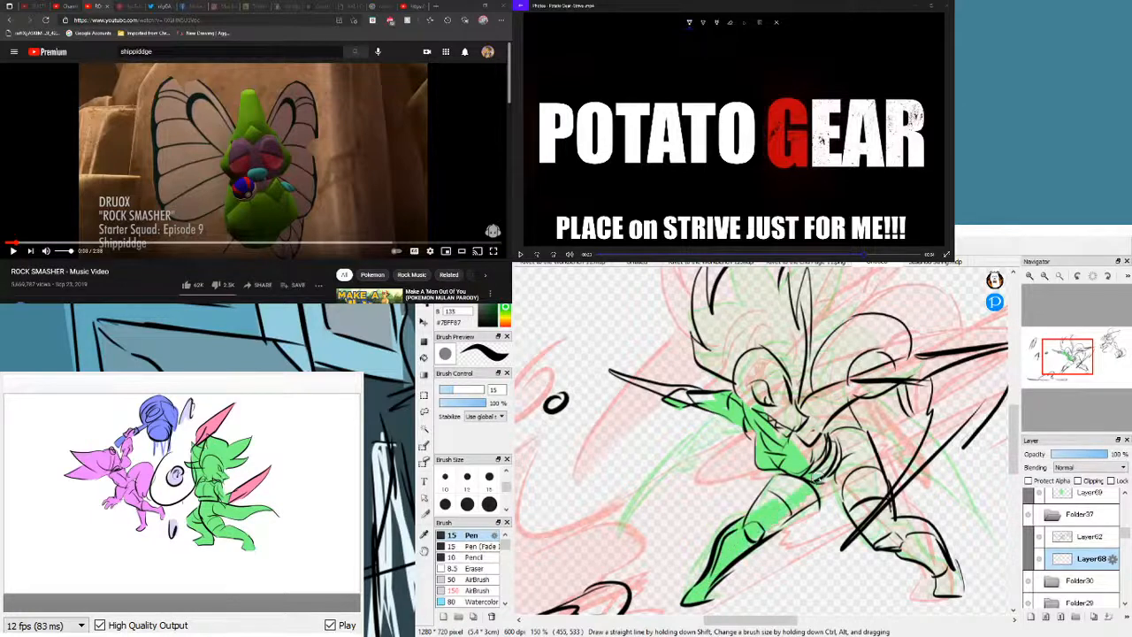
mouse_move(769, 509)
left_mouse_down()
mouse_move(803, 462)
mouse_move(817, 463)
mouse_move(797, 499)
left_mouse_up()
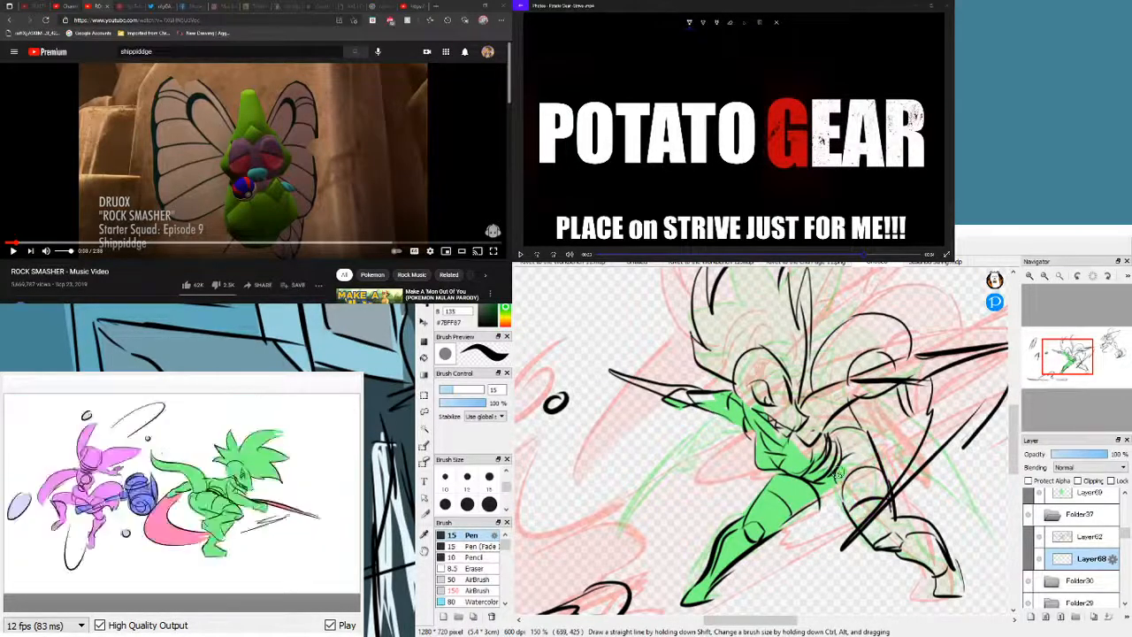
mouse_move(845, 488)
left_mouse_down()
mouse_move(857, 515)
mouse_move(880, 488)
mouse_move(876, 474)
mouse_move(870, 506)
mouse_move(843, 450)
mouse_move(848, 436)
mouse_move(832, 446)
mouse_move(841, 433)
mouse_move(872, 479)
left_mouse_up()
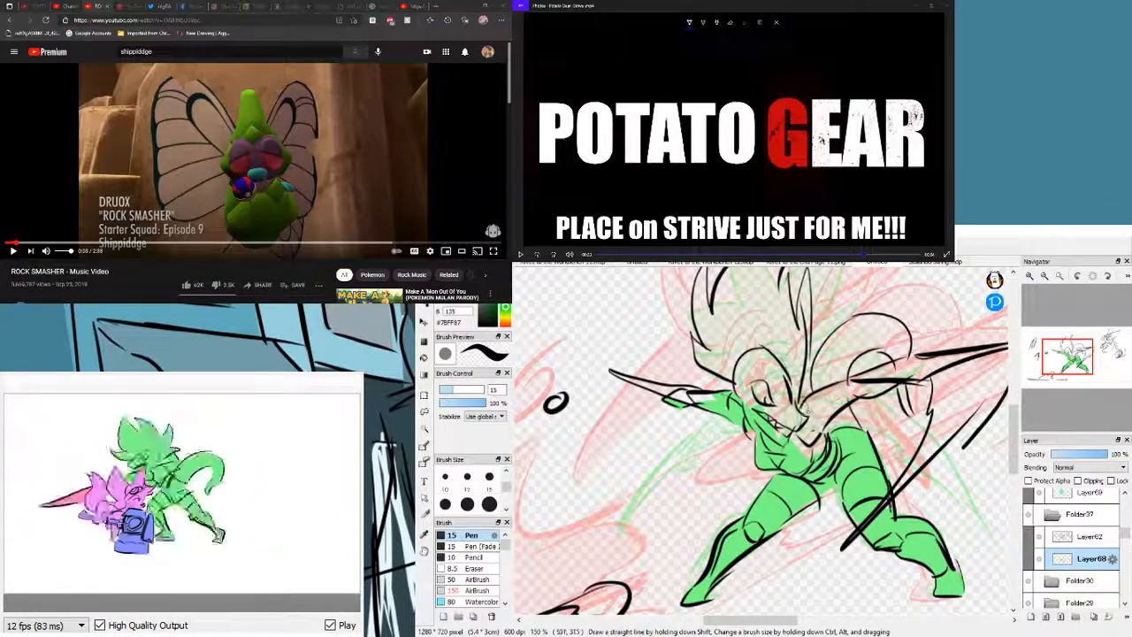
- Paint the larger character's curled tail and grinning face green on Layer68
mouse_move(821, 376)
left_mouse_down()
mouse_move(838, 339)
mouse_move(854, 335)
mouse_move(833, 389)
mouse_move(869, 330)
mouse_move(844, 363)
mouse_move(861, 341)
mouse_move(842, 359)
mouse_move(845, 335)
mouse_move(832, 344)
mouse_move(877, 326)
mouse_move(844, 344)
mouse_move(878, 329)
mouse_move(852, 351)
mouse_move(898, 344)
mouse_move(901, 376)
left_mouse_up()
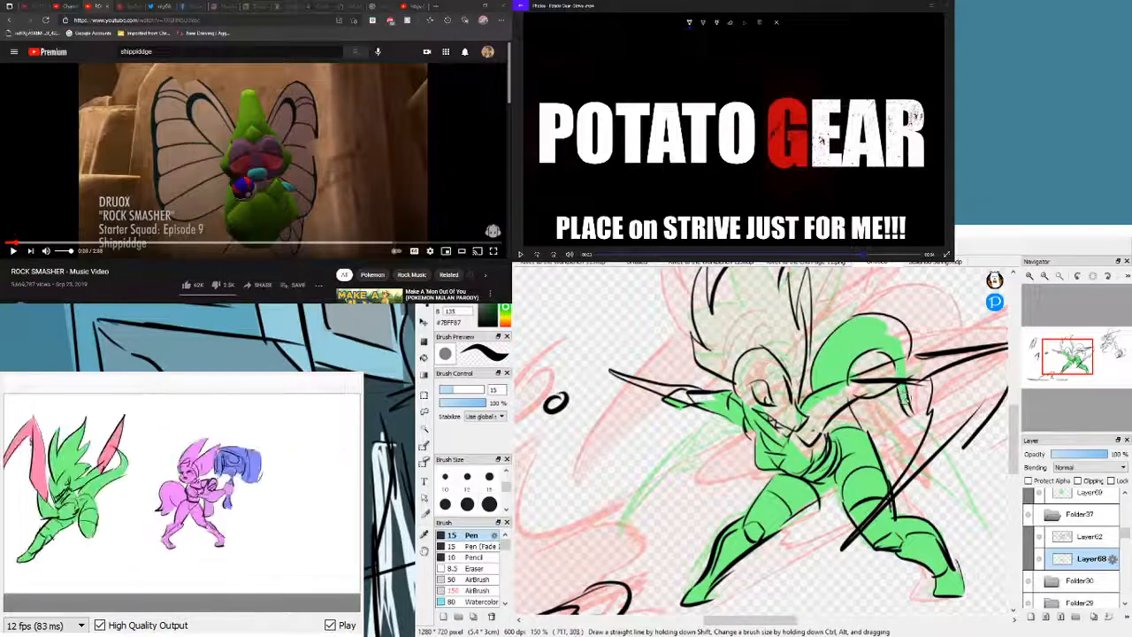
left_click_drag(884, 334, 900, 332)
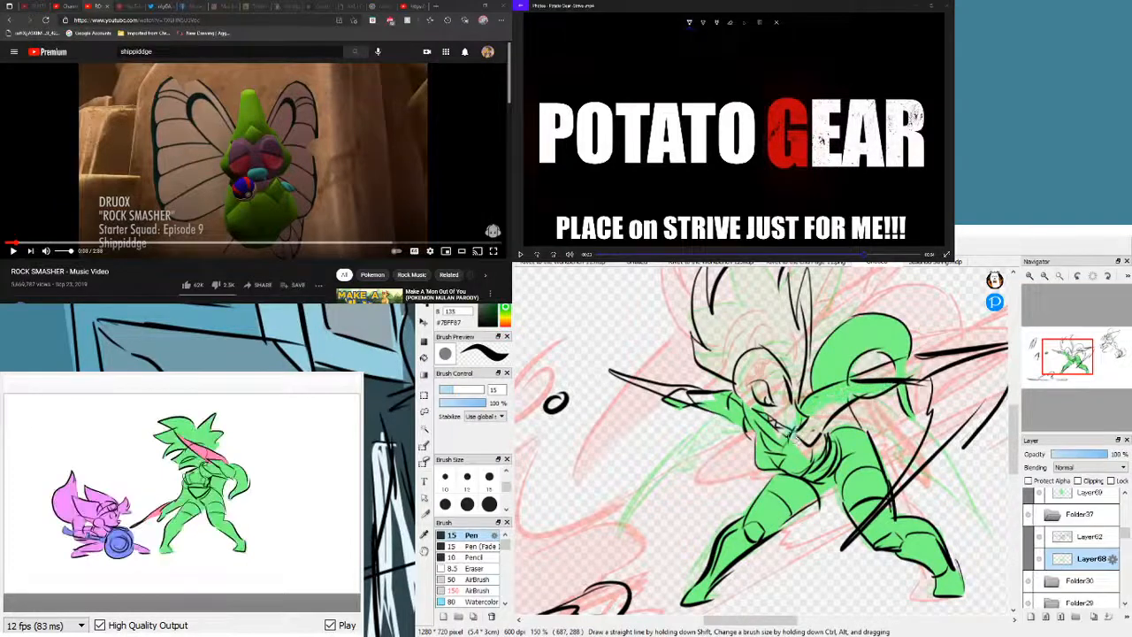
left_click_drag(794, 434, 826, 404)
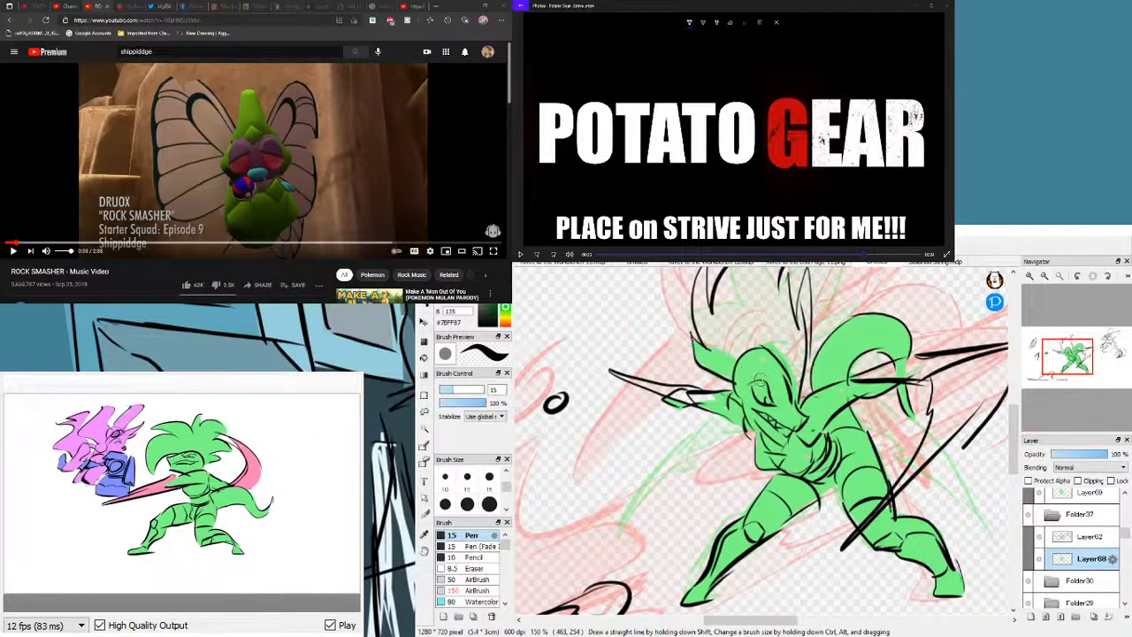
- Fill the larger character's spiky swept-up hair with green on Layer68
mouse_move(1042, 299)
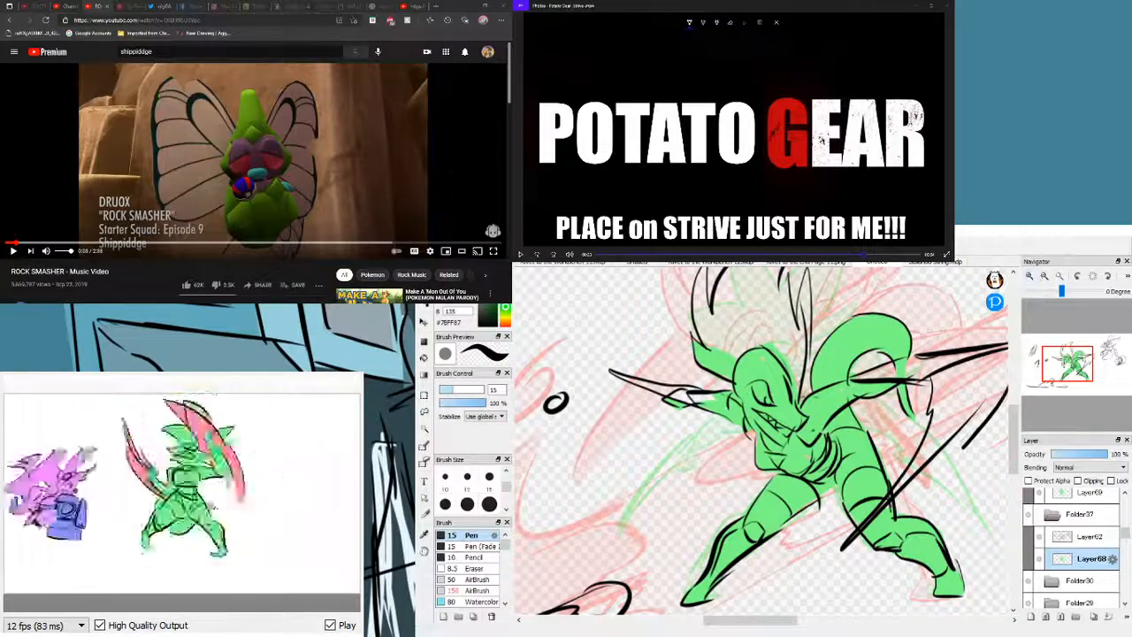
mouse_move(1068, 363)
left_mouse_down()
mouse_move(1056, 351)
mouse_move(1065, 354)
left_mouse_up()
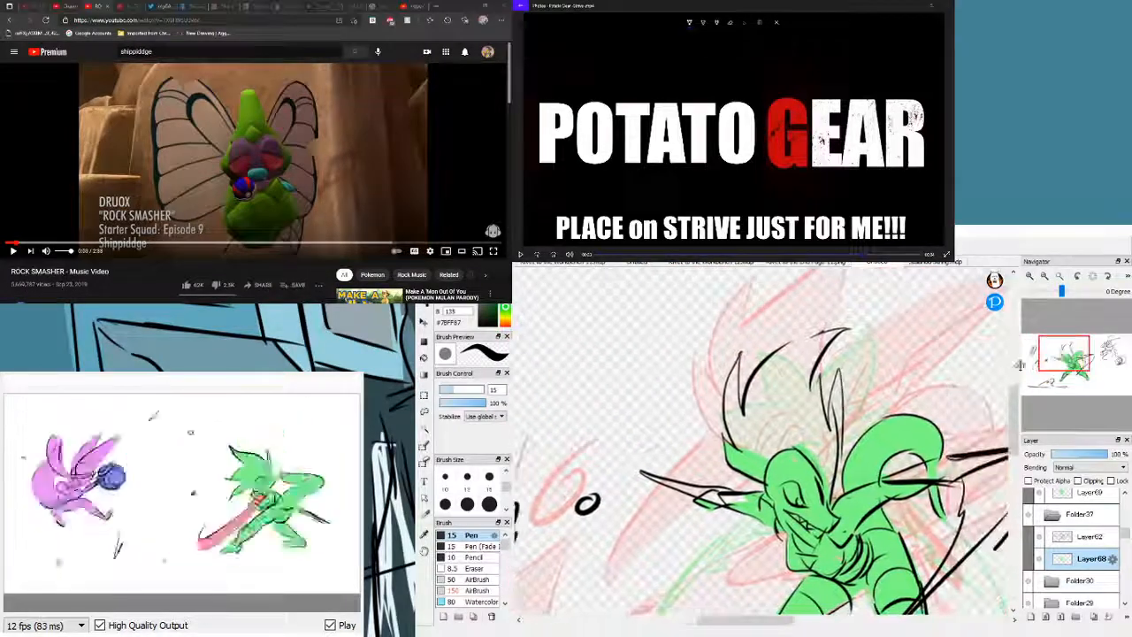
mouse_move(730, 409)
left_mouse_down()
mouse_move(745, 443)
mouse_move(732, 383)
mouse_move(729, 409)
mouse_move(729, 393)
mouse_move(771, 458)
mouse_move(779, 372)
mouse_move(756, 396)
mouse_move(791, 357)
mouse_move(775, 361)
mouse_move(804, 352)
mouse_move(802, 449)
mouse_move(778, 383)
mouse_move(768, 448)
left_mouse_up()
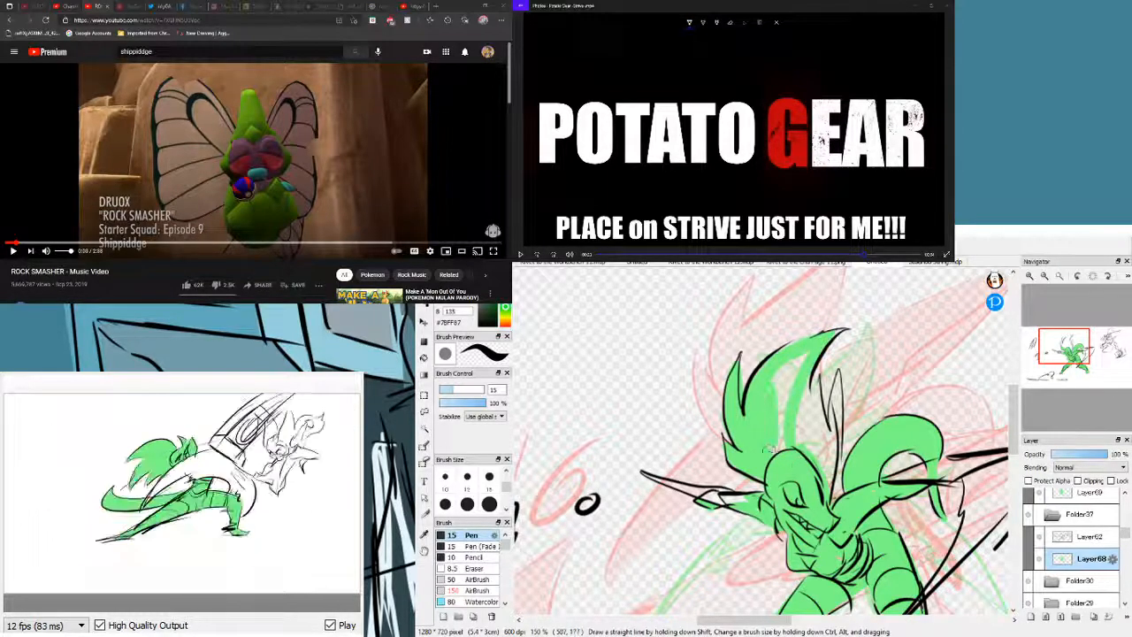
mouse_move(777, 405)
left_mouse_down()
mouse_move(790, 364)
mouse_move(763, 423)
mouse_move(806, 348)
mouse_move(789, 448)
mouse_move(789, 411)
mouse_move(795, 434)
mouse_move(807, 403)
mouse_move(818, 475)
mouse_move(823, 378)
mouse_move(831, 466)
mouse_move(811, 411)
mouse_move(820, 485)
mouse_move(839, 384)
mouse_move(824, 470)
mouse_move(835, 391)
left_mouse_up()
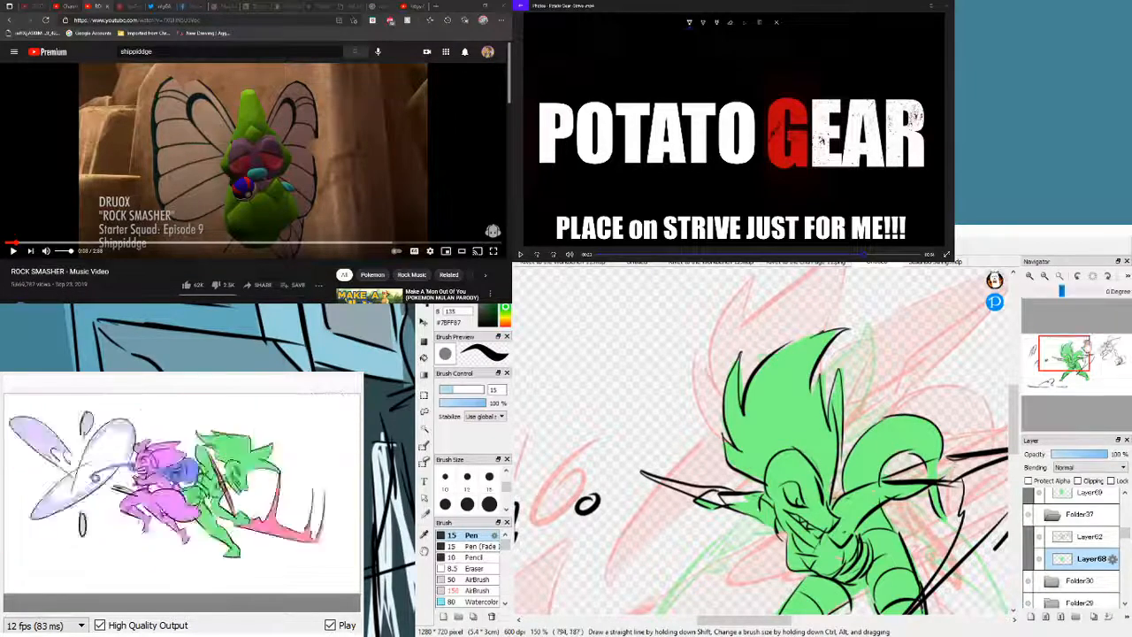
- Show the finished frame in Folder29 and sample the smaller character's pink as the brush colour
left_click_drag(1064, 353, 1066, 364)
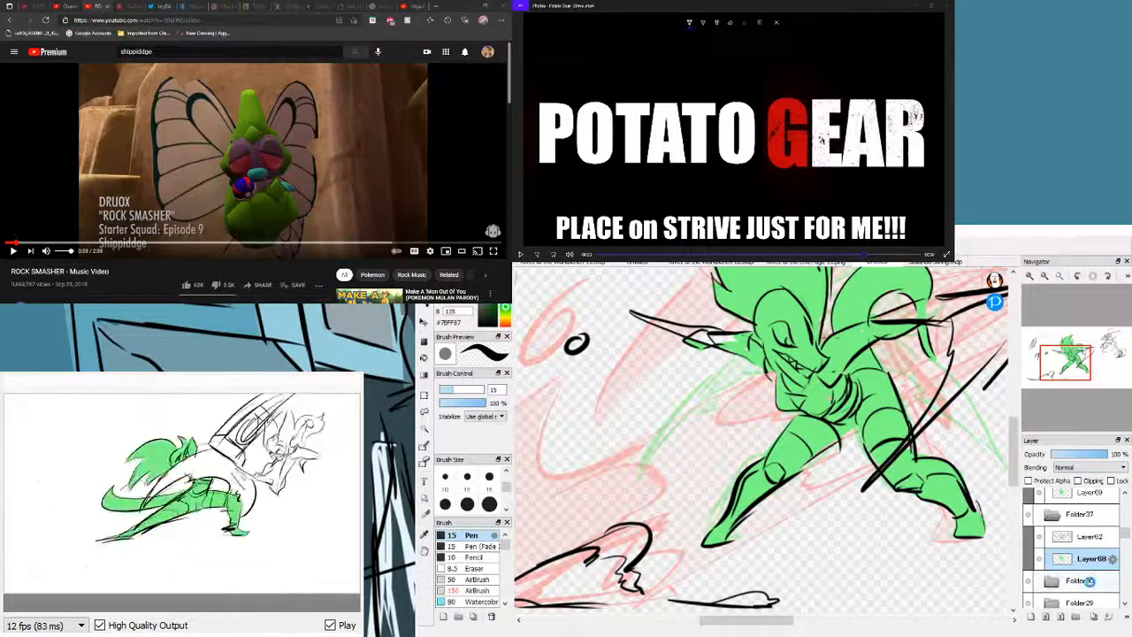
left_click(1081, 580)
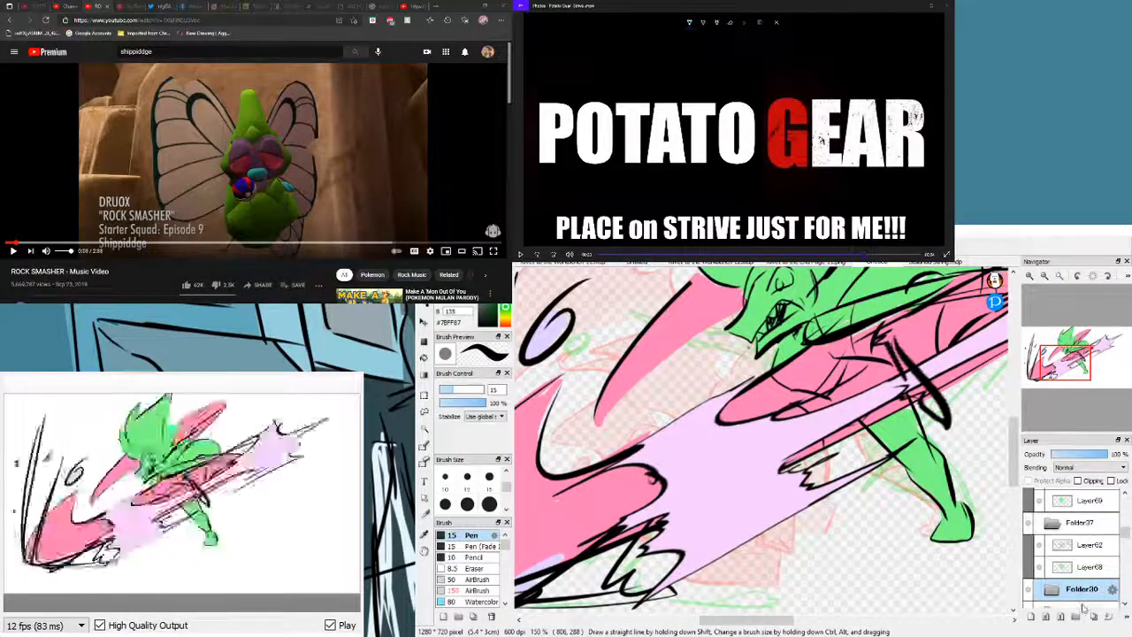
left_click(1081, 606)
right_click(691, 366)
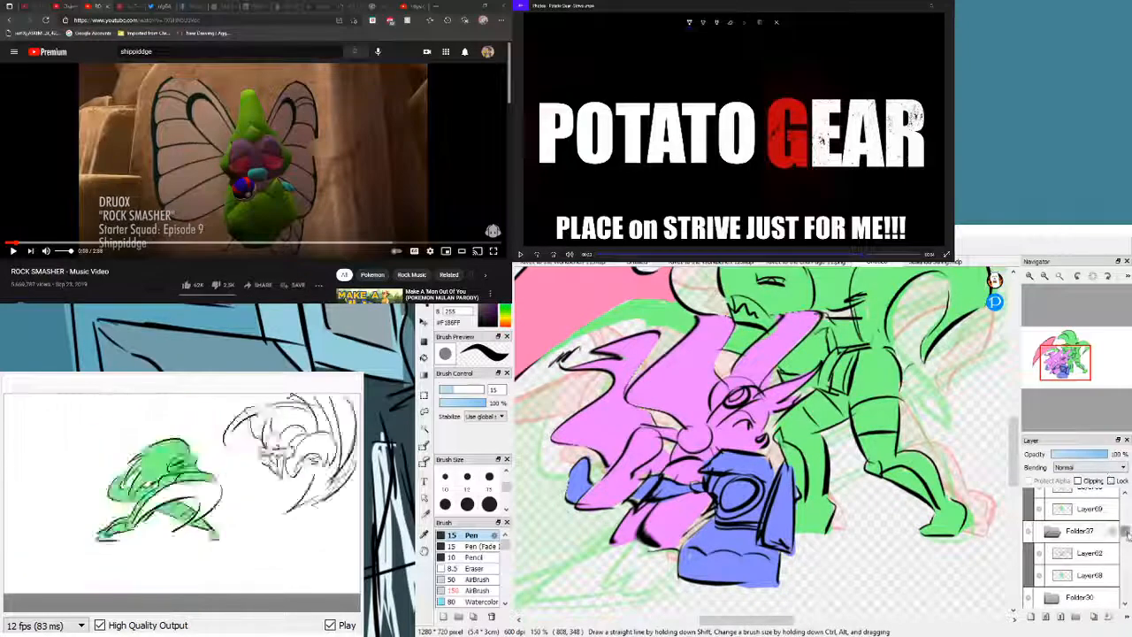
- Return to Layer68 and paint the smaller character's bent arm, torso, leg and bushy tail pink
scroll(1125, 531, "up", 3)
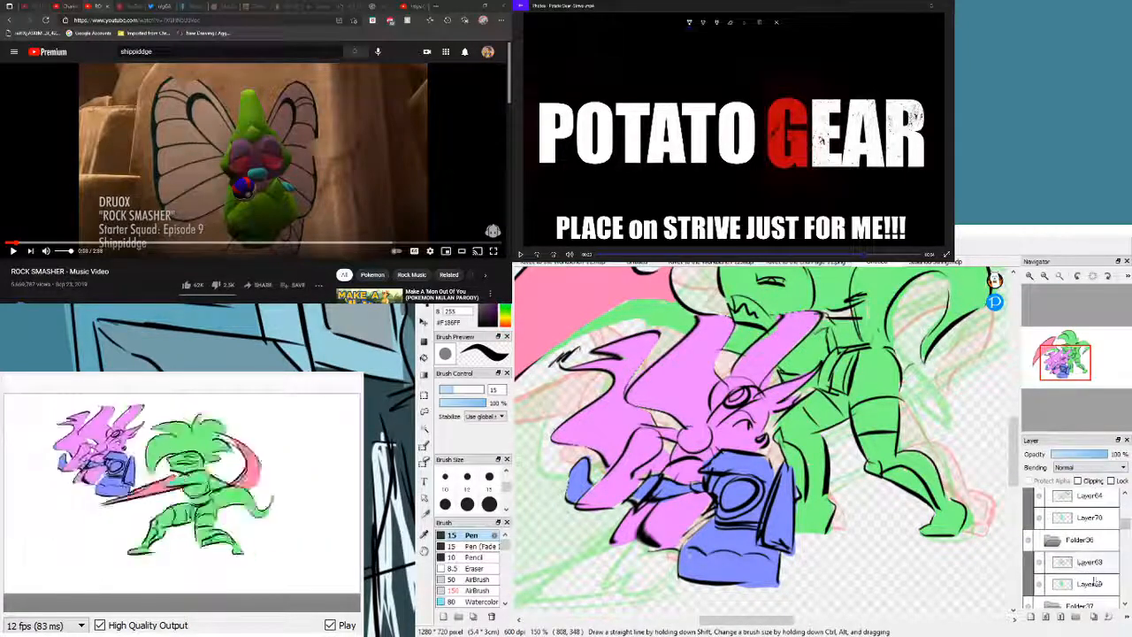
scroll(1110, 540, "down", 4)
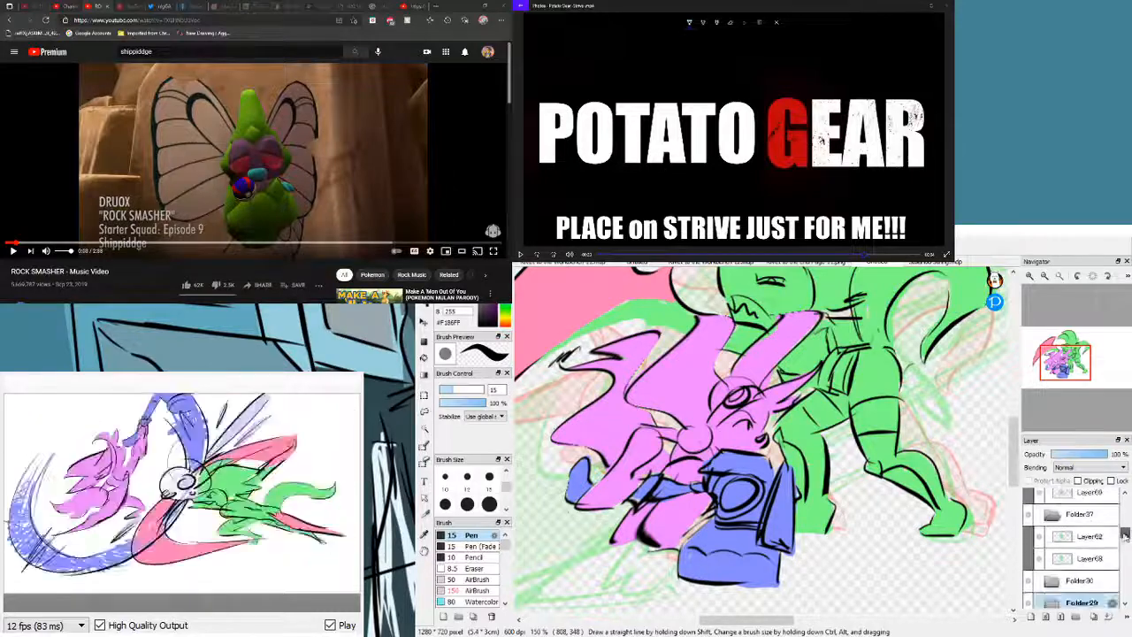
left_click(1090, 536)
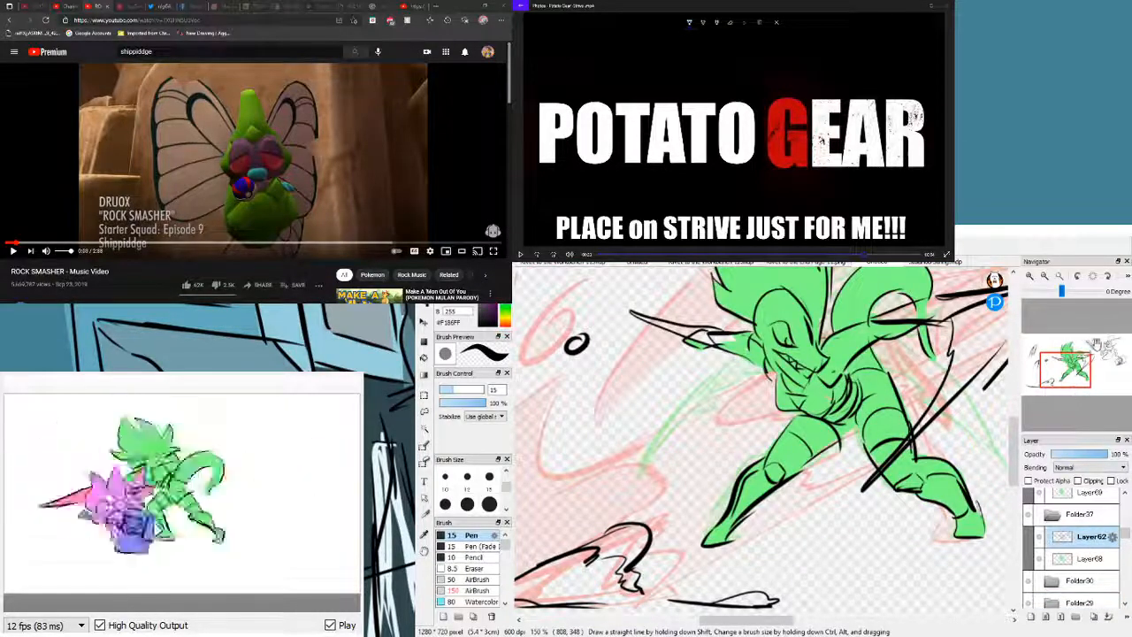
left_click_drag(1092, 352, 1104, 348)
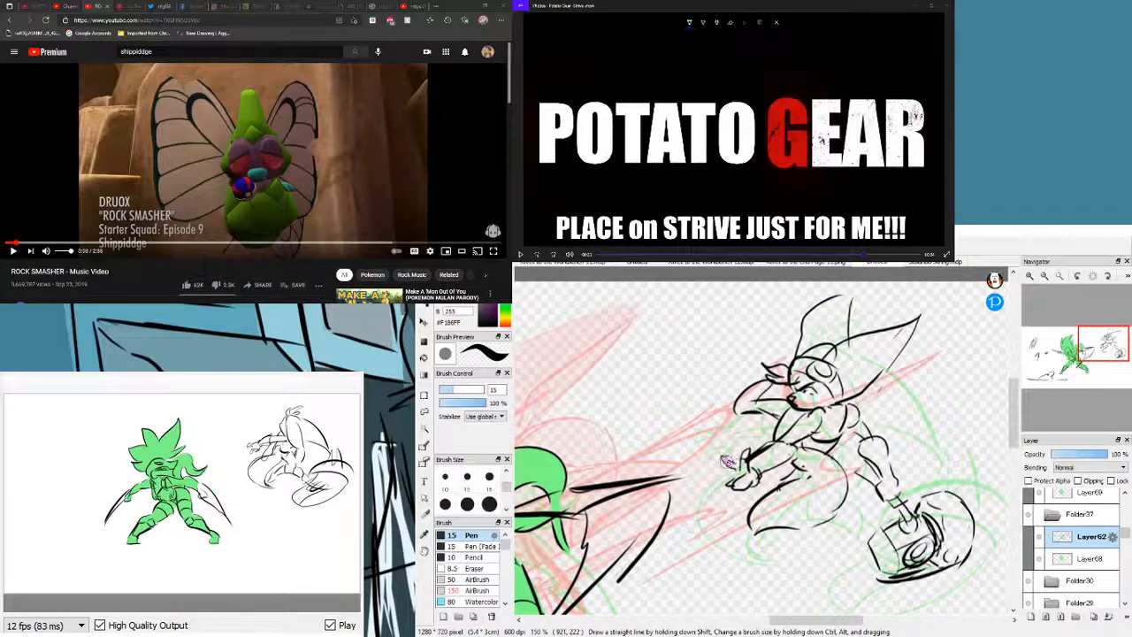
left_click(1090, 559)
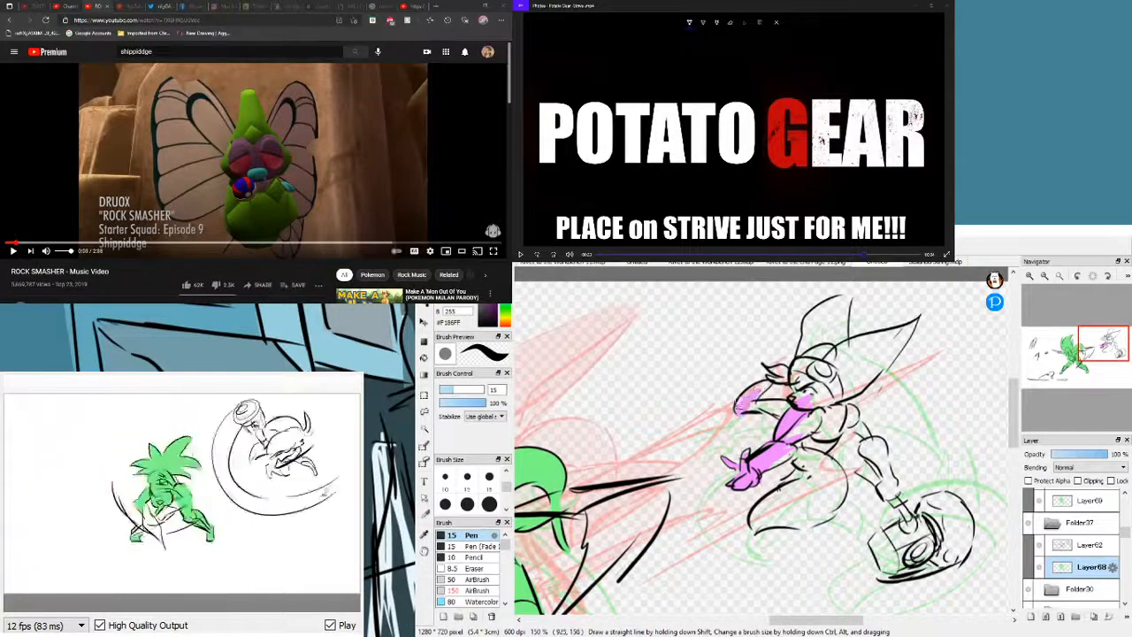
mouse_move(736, 409)
left_mouse_down()
mouse_move(768, 383)
mouse_move(747, 408)
mouse_move(809, 425)
mouse_move(806, 413)
mouse_move(800, 431)
mouse_move(815, 423)
mouse_move(798, 450)
mouse_move(807, 445)
mouse_move(812, 467)
mouse_move(798, 459)
mouse_move(838, 475)
mouse_move(823, 487)
mouse_move(808, 470)
mouse_move(830, 480)
mouse_move(822, 464)
mouse_move(823, 495)
left_mouse_up()
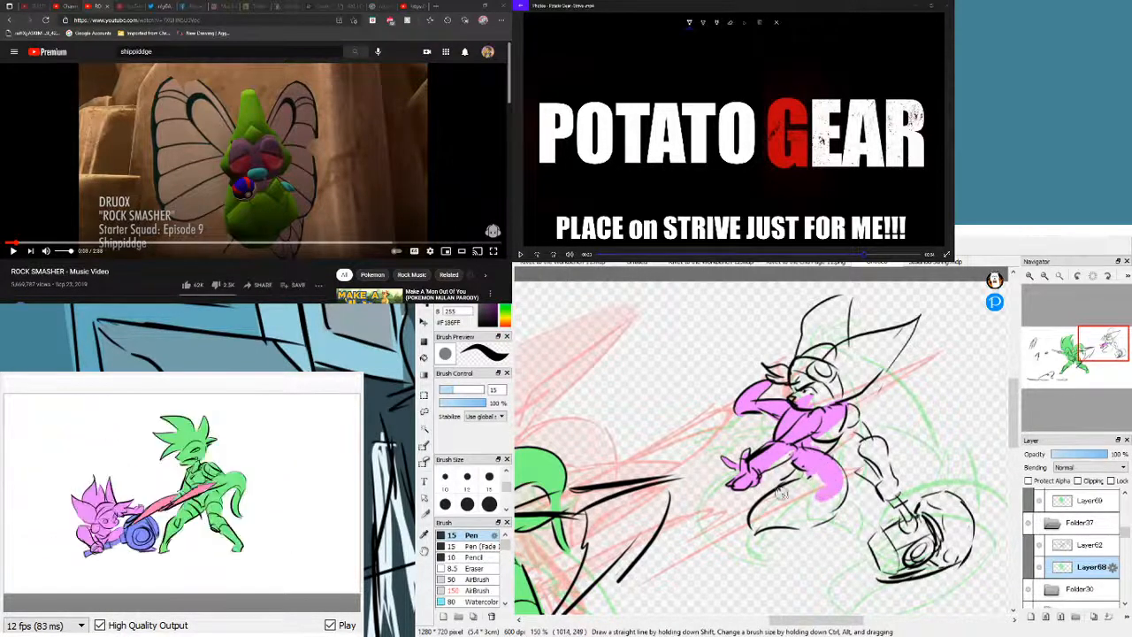
mouse_move(757, 518)
left_mouse_down()
mouse_move(816, 492)
mouse_move(784, 491)
mouse_move(818, 482)
mouse_move(815, 462)
mouse_move(808, 496)
mouse_move(826, 477)
mouse_move(816, 507)
mouse_move(757, 526)
mouse_move(804, 501)
mouse_move(767, 521)
mouse_move(832, 506)
left_mouse_up()
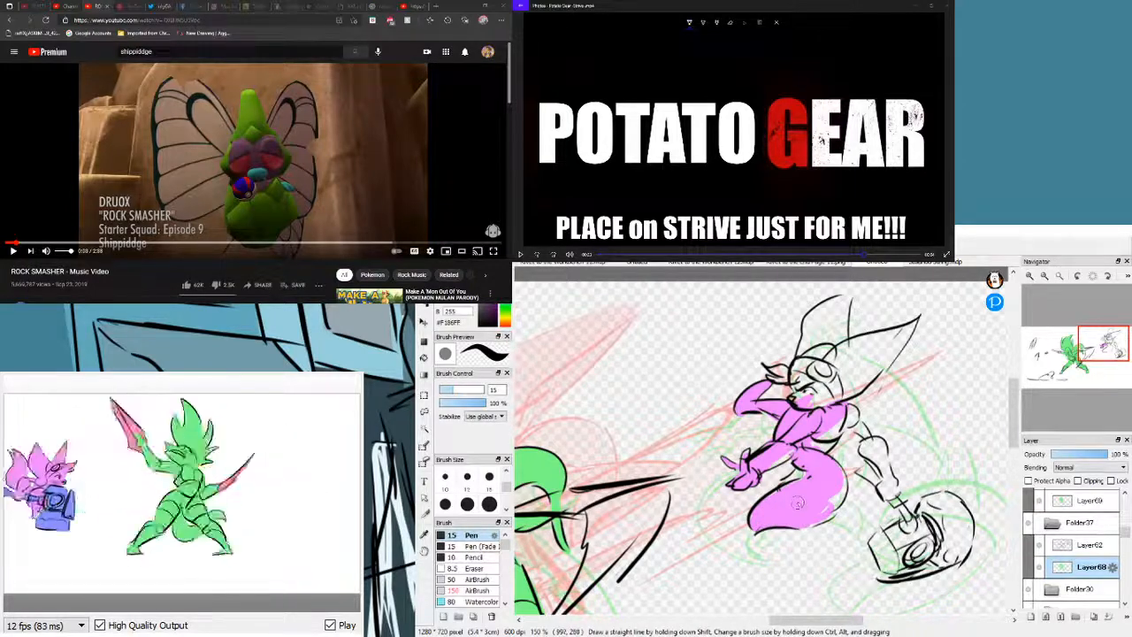
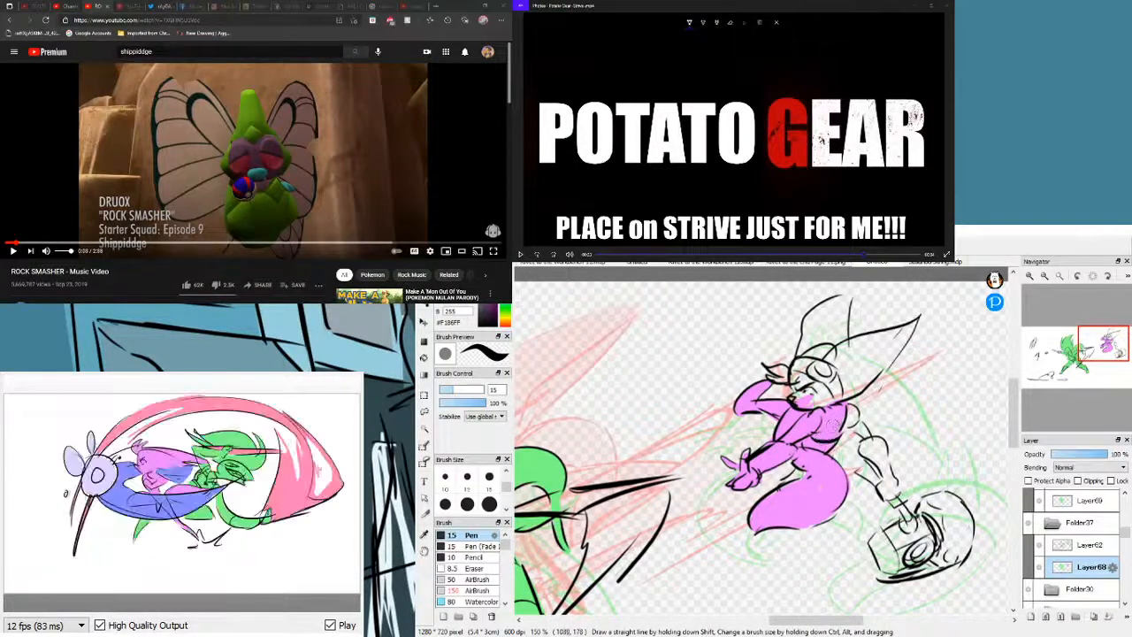
- Paint the smaller character's hammer-holding arm pink down to the hand on Layer68, undoing one stray stroke
mouse_move(848, 420)
left_mouse_down()
mouse_move(887, 478)
mouse_move(872, 448)
mouse_move(881, 465)
left_mouse_up()
key("ctrl+z")
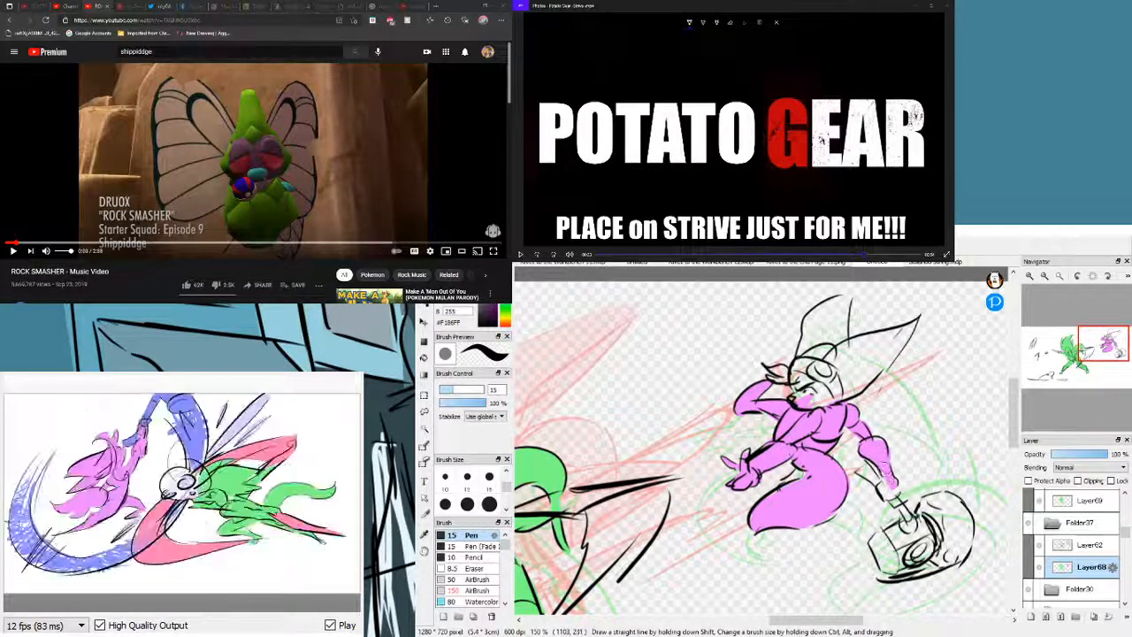
left_click_drag(885, 469, 889, 487)
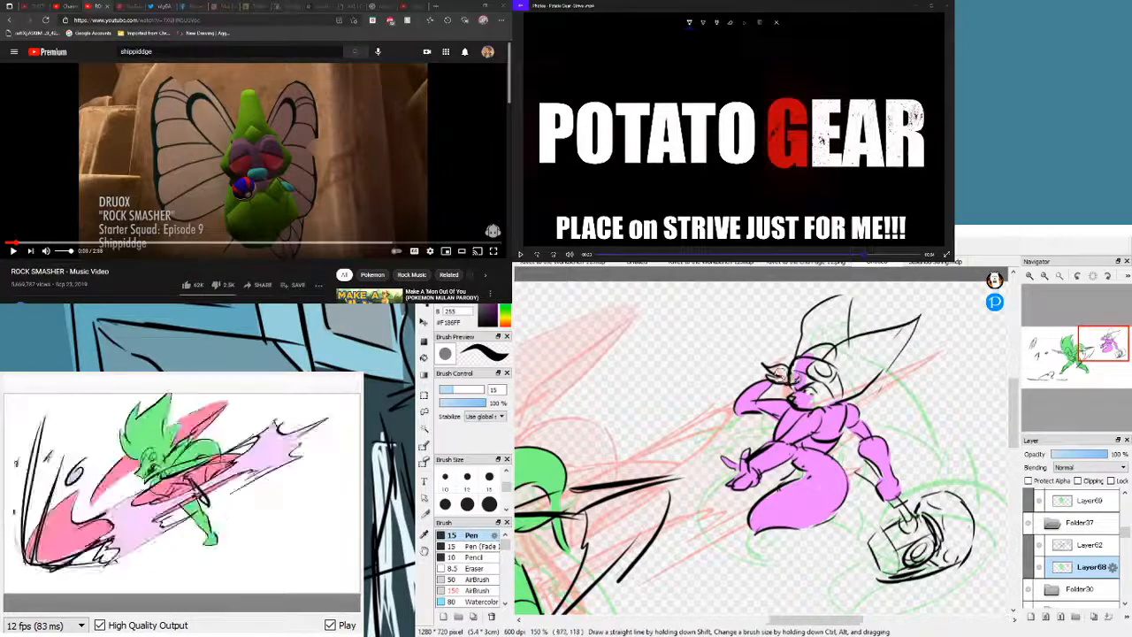
- Fill the smaller character's head and both long ears with pink on Layer68
mouse_move(794, 376)
left_mouse_down()
mouse_move(775, 371)
mouse_move(817, 314)
mouse_move(847, 299)
mouse_move(843, 340)
mouse_move(814, 367)
left_mouse_up()
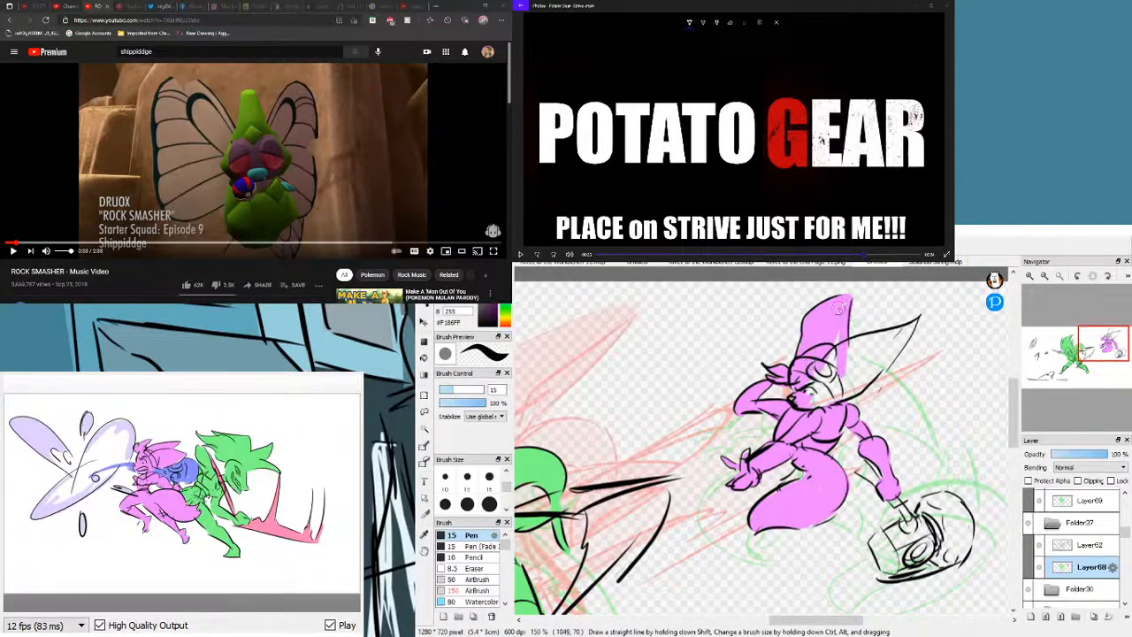
mouse_move(838, 325)
left_mouse_down()
mouse_move(843, 362)
mouse_move(814, 385)
mouse_move(833, 356)
mouse_move(799, 345)
mouse_move(863, 337)
mouse_move(819, 404)
left_mouse_up()
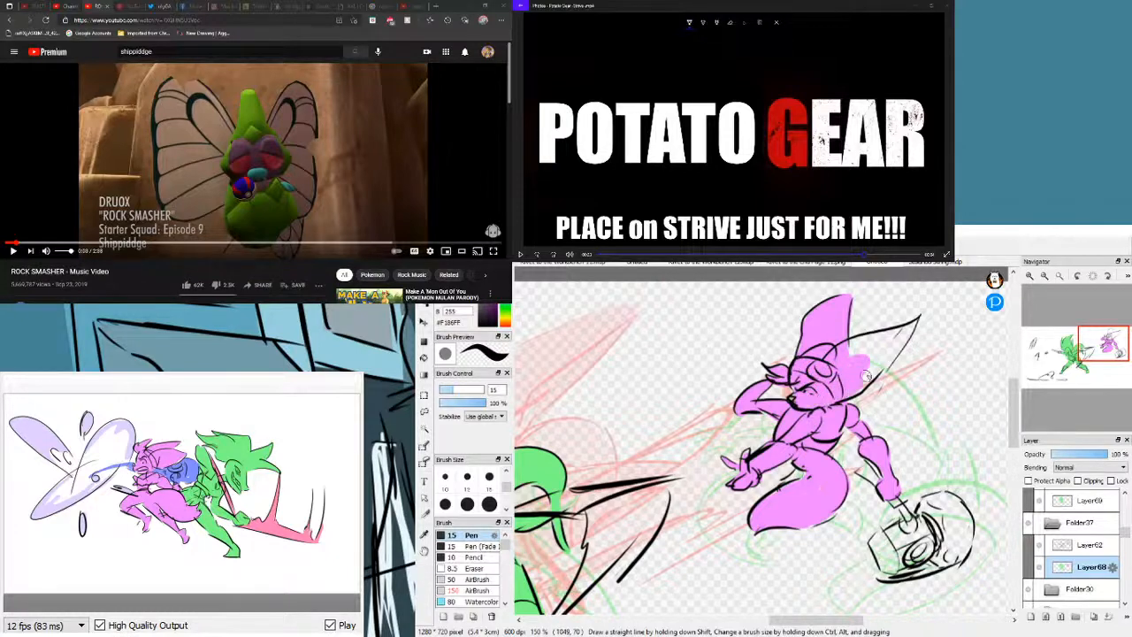
mouse_move(868, 376)
left_mouse_down()
mouse_move(886, 343)
mouse_move(853, 381)
mouse_move(854, 359)
mouse_move(896, 334)
mouse_move(867, 338)
mouse_move(883, 334)
mouse_move(858, 372)
mouse_move(851, 342)
mouse_move(915, 320)
mouse_move(872, 372)
left_mouse_up()
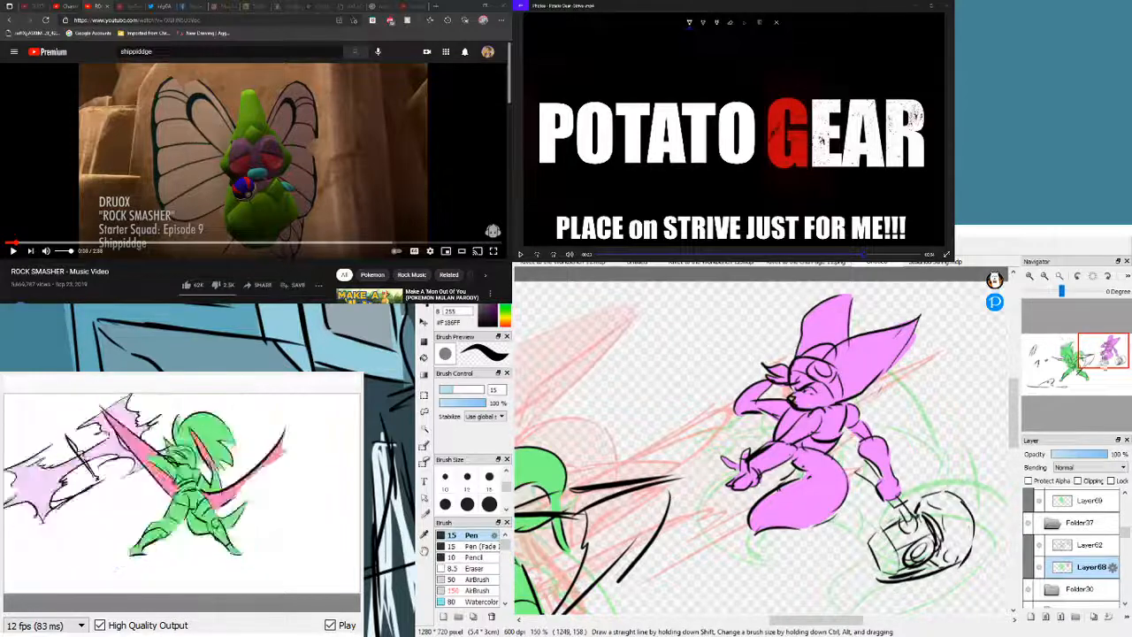
- Select Layer69 and paint the smaller character's outstretched arm, the limb beneath it and the narrow upright section pink
left_click(1090, 501)
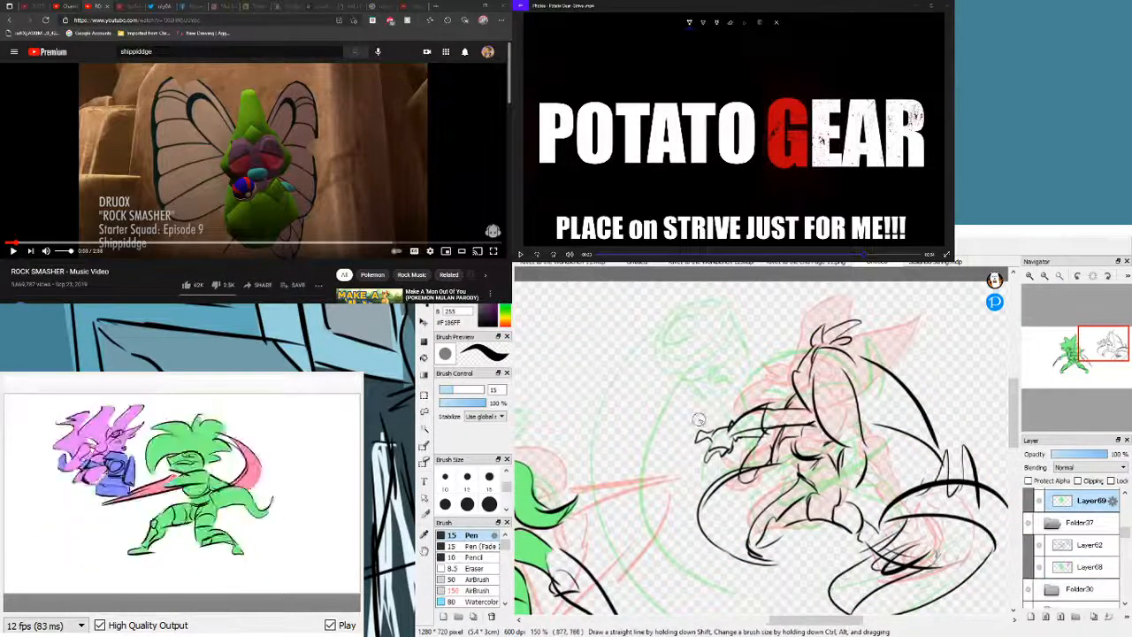
mouse_move(724, 432)
left_mouse_down()
mouse_move(708, 460)
mouse_move(729, 430)
mouse_move(766, 414)
mouse_move(768, 426)
mouse_move(780, 411)
mouse_move(782, 423)
mouse_move(757, 425)
mouse_move(838, 414)
left_mouse_up()
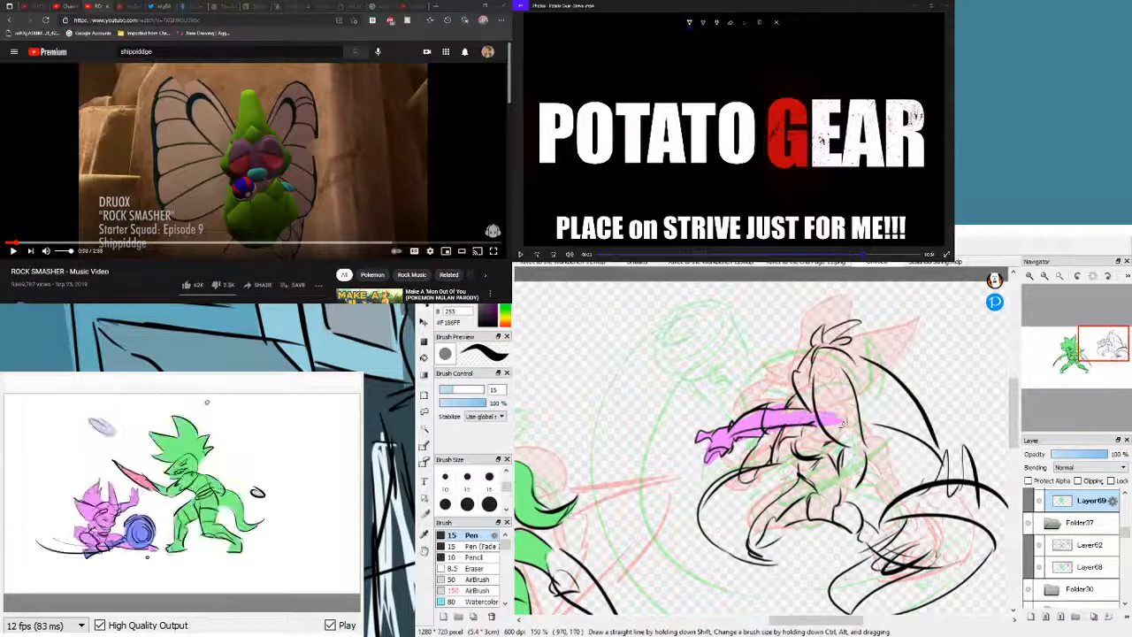
mouse_move(766, 449)
left_mouse_down()
mouse_move(753, 477)
mouse_move(811, 404)
left_mouse_up()
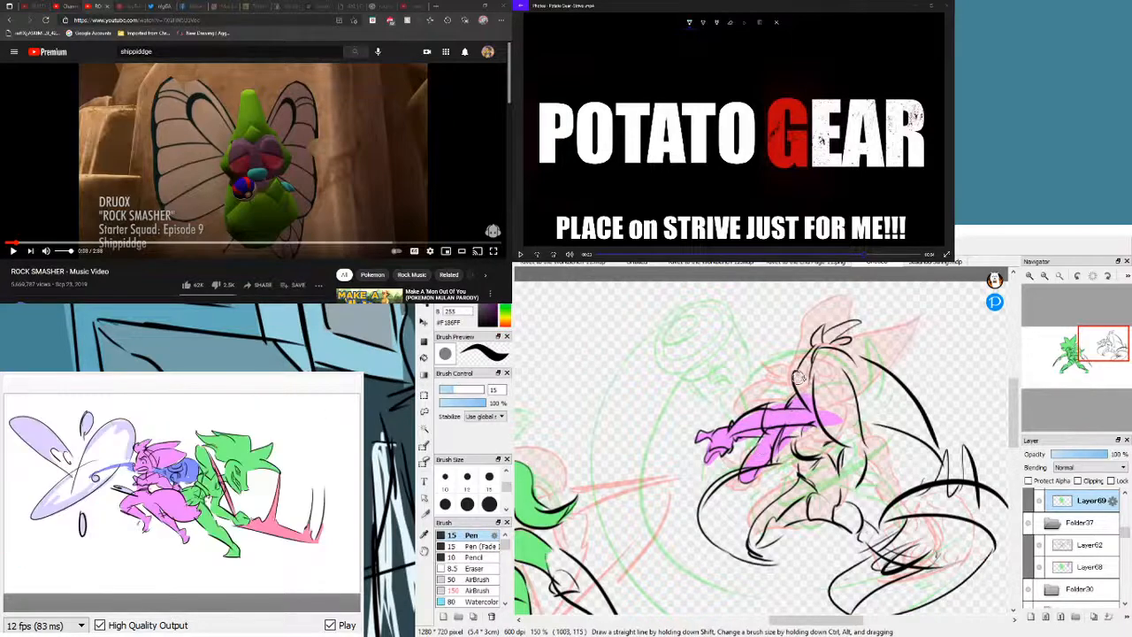
mouse_move(798, 379)
left_mouse_down()
mouse_move(819, 356)
mouse_move(801, 372)
left_mouse_up()
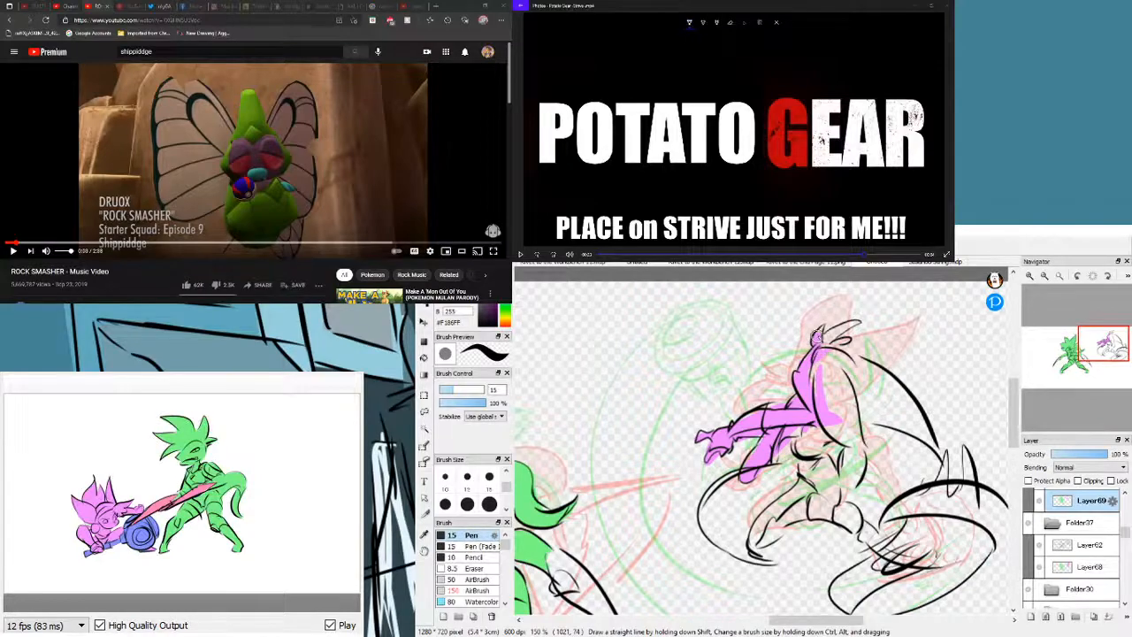
- Fill the tuft at the top of the smaller character and the two large rounded shapes below it with pink on Layer69
mouse_move(817, 338)
left_mouse_down()
mouse_move(860, 325)
mouse_move(864, 382)
mouse_move(892, 406)
mouse_move(892, 377)
mouse_move(913, 421)
left_mouse_up()
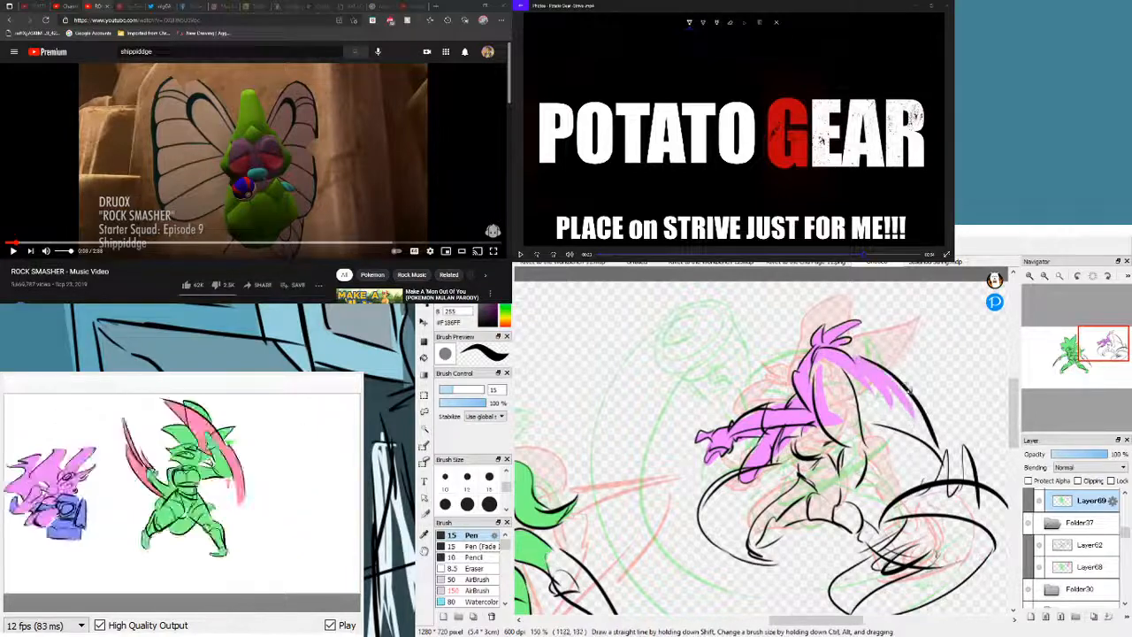
mouse_move(886, 370)
left_mouse_down()
mouse_move(932, 445)
mouse_move(852, 399)
mouse_move(879, 419)
mouse_move(851, 421)
mouse_move(923, 437)
left_mouse_up()
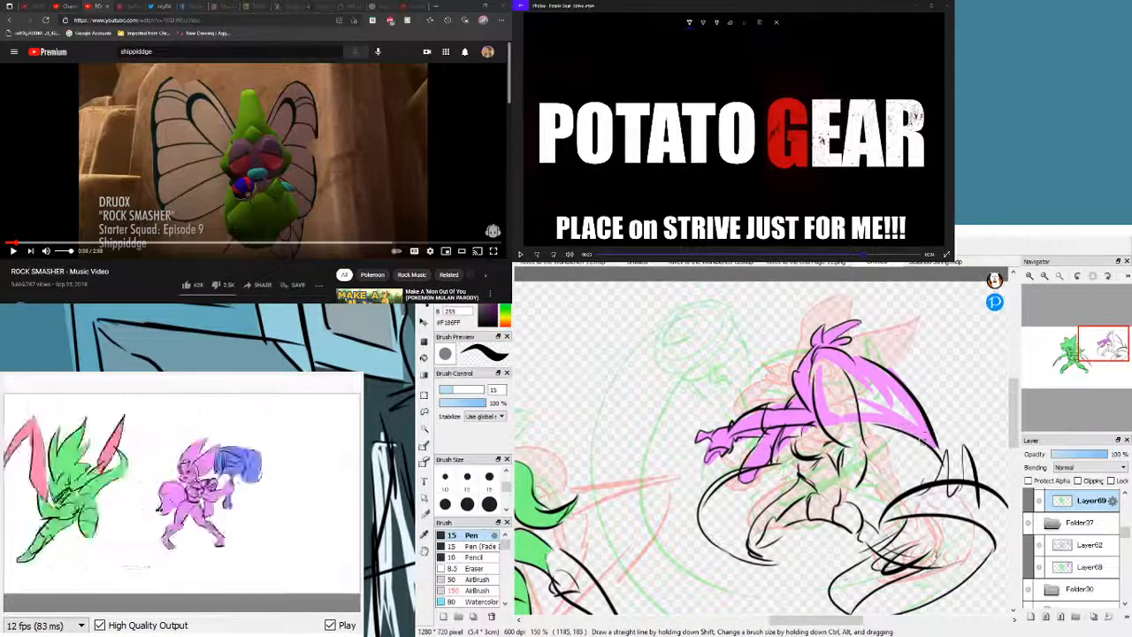
mouse_move(853, 380)
left_mouse_down()
mouse_move(860, 379)
mouse_move(893, 418)
left_mouse_up()
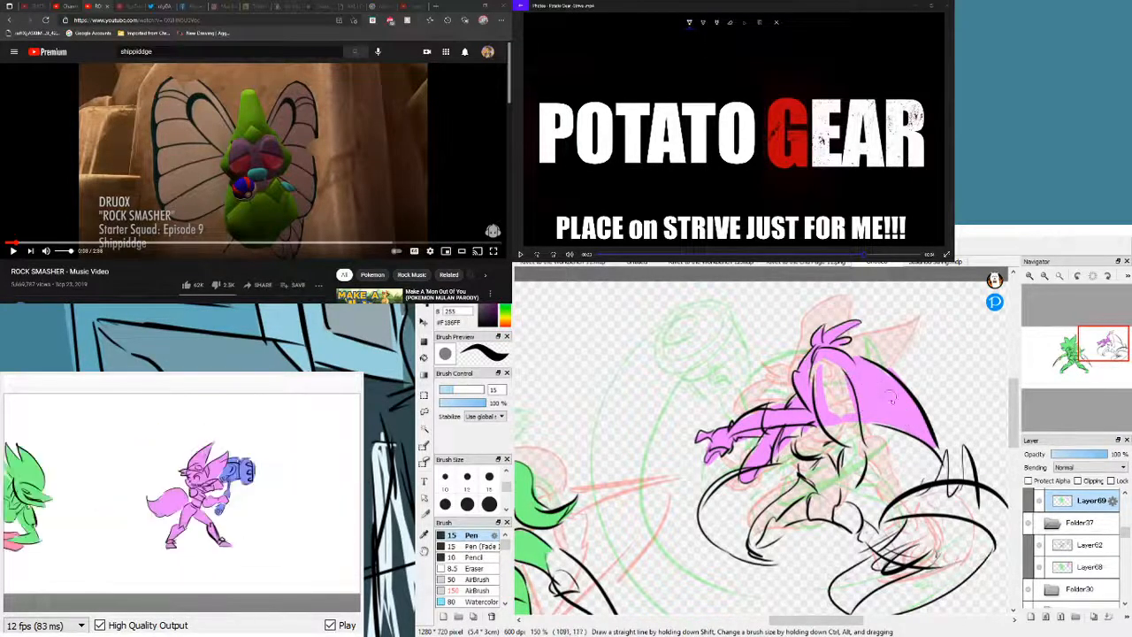
mouse_move(845, 372)
left_mouse_down()
mouse_move(848, 414)
mouse_move(830, 408)
mouse_move(829, 365)
left_mouse_up()
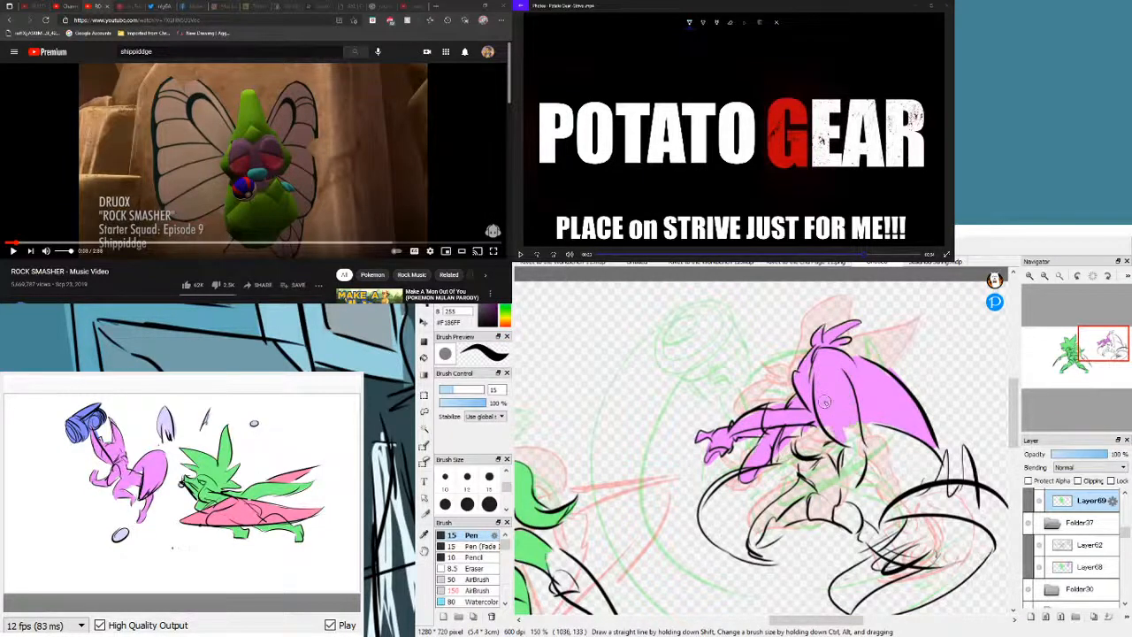
- Paint the smaller character's limb reaching down to the hammer, the other lower limb and the torso pink on Layer69
mouse_move(834, 435)
left_mouse_down()
mouse_move(855, 415)
mouse_move(858, 451)
left_mouse_up()
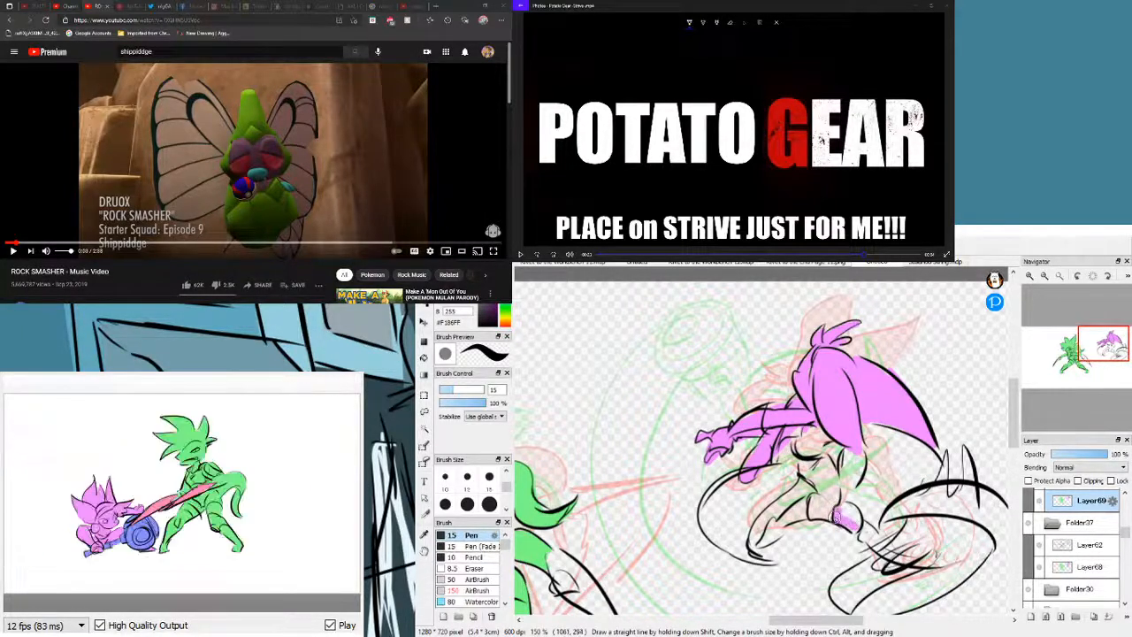
mouse_move(856, 529)
left_mouse_down()
mouse_move(839, 499)
mouse_move(850, 519)
mouse_move(860, 480)
mouse_move(848, 505)
mouse_move(846, 461)
mouse_move(849, 490)
left_mouse_up()
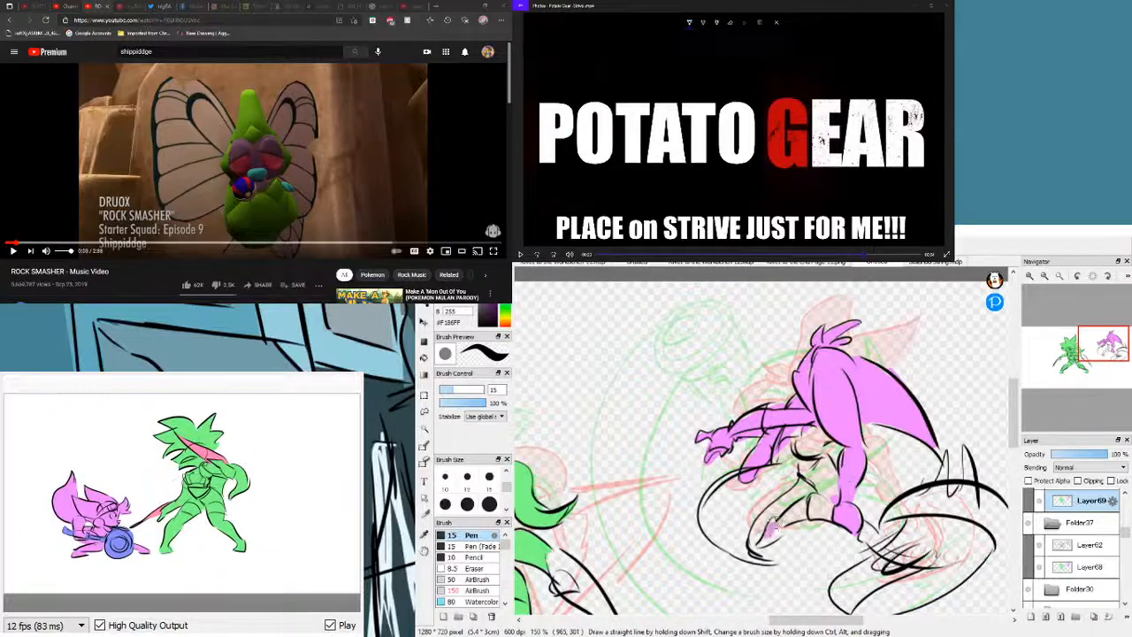
left_click_drag(762, 540, 793, 512)
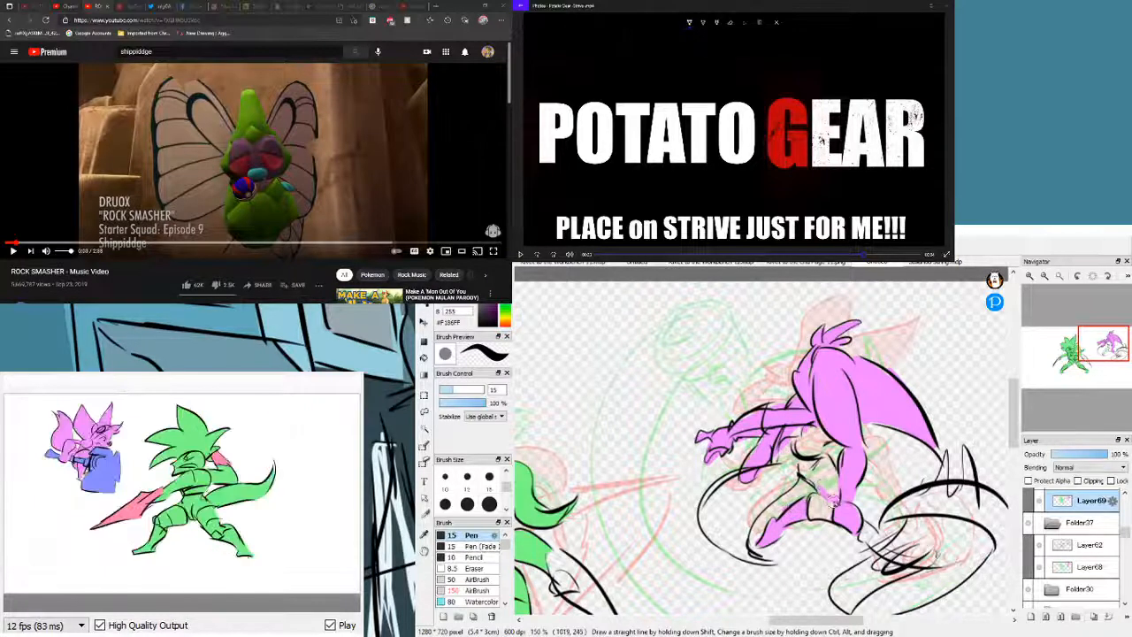
mouse_move(812, 478)
left_mouse_down()
mouse_move(777, 450)
mouse_move(817, 426)
left_mouse_up()
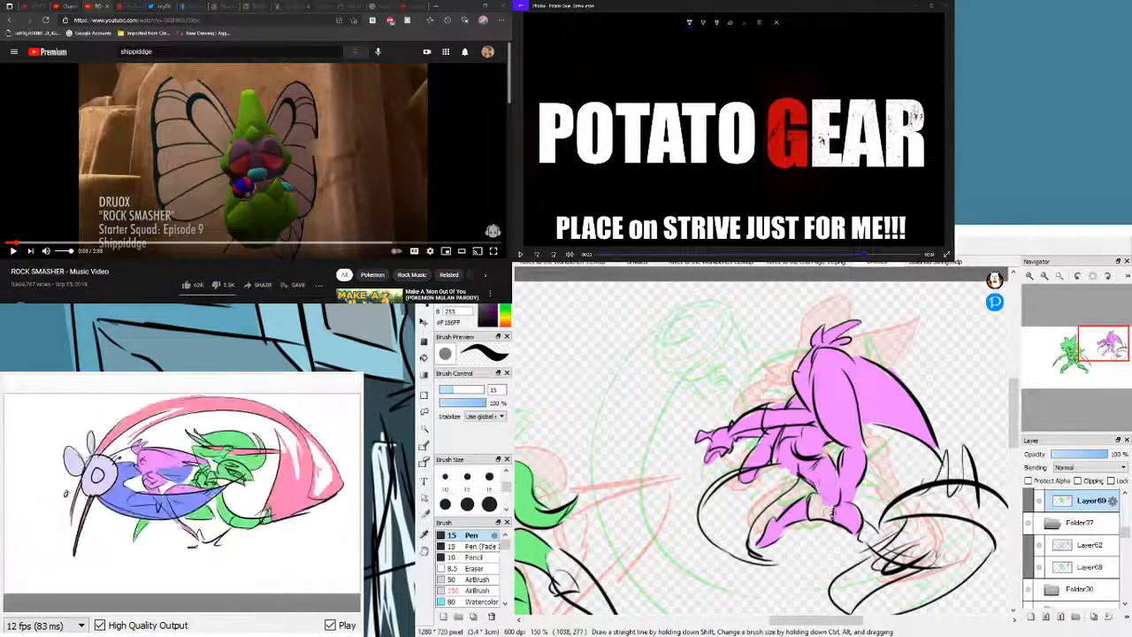
- Erase the pink overspill around the smaller character's torso and fill the bushy curved tail pink on Layer69
key("e")
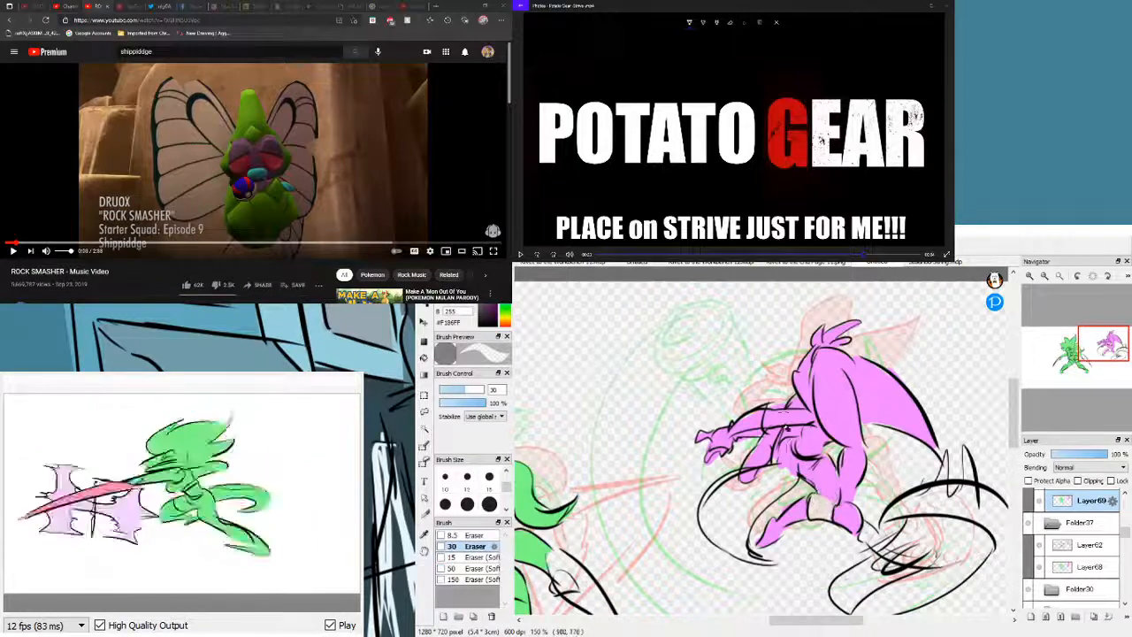
key("b")
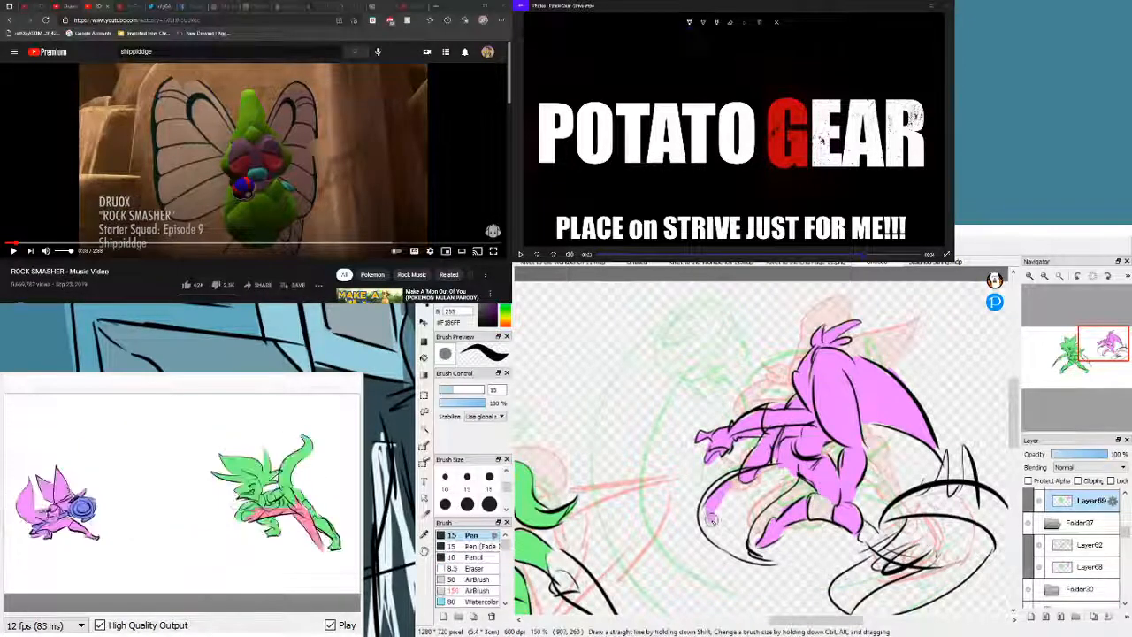
mouse_move(706, 525)
left_mouse_down()
mouse_move(706, 495)
mouse_move(759, 475)
mouse_move(722, 482)
mouse_move(768, 472)
mouse_move(748, 491)
mouse_move(776, 472)
mouse_move(756, 474)
mouse_move(794, 464)
mouse_move(751, 506)
mouse_move(715, 506)
mouse_move(714, 536)
mouse_move(754, 562)
mouse_move(735, 503)
mouse_move(749, 552)
mouse_move(733, 500)
left_mouse_up()
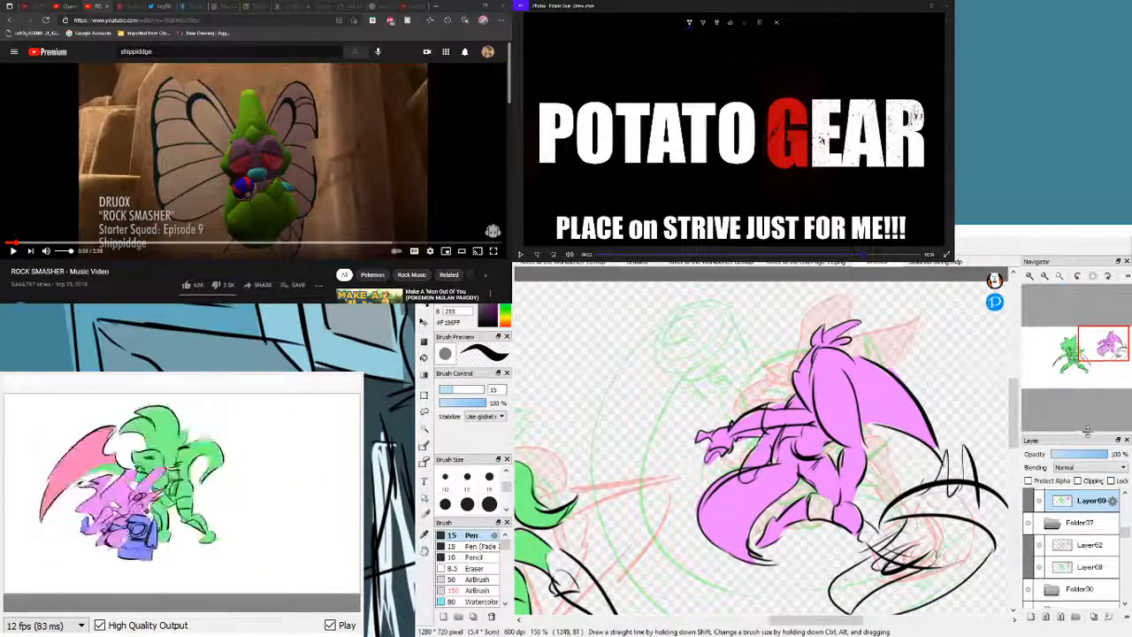
- Switch to Layer70 and paint the smaller character's hammer-holding arm, the curved shape beside it and the upper body pink
left_click_drag(1105, 348, 1108, 352)
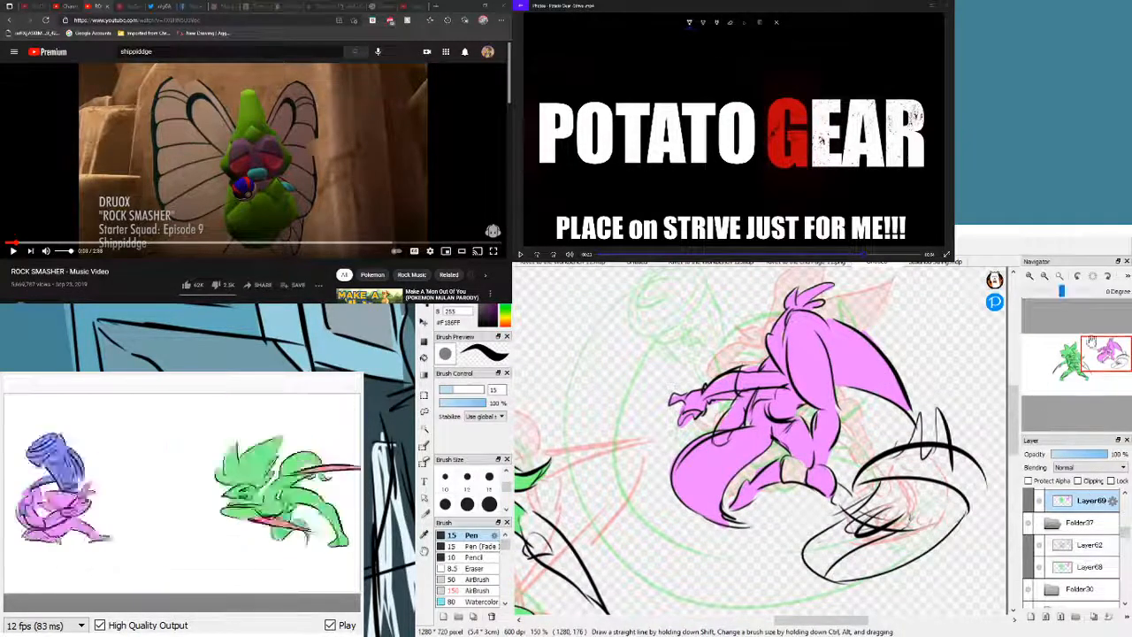
mouse_move(1106, 346)
left_mouse_down()
mouse_move(1075, 358)
mouse_move(1088, 350)
left_mouse_up()
scroll(1124, 531, "up", 4)
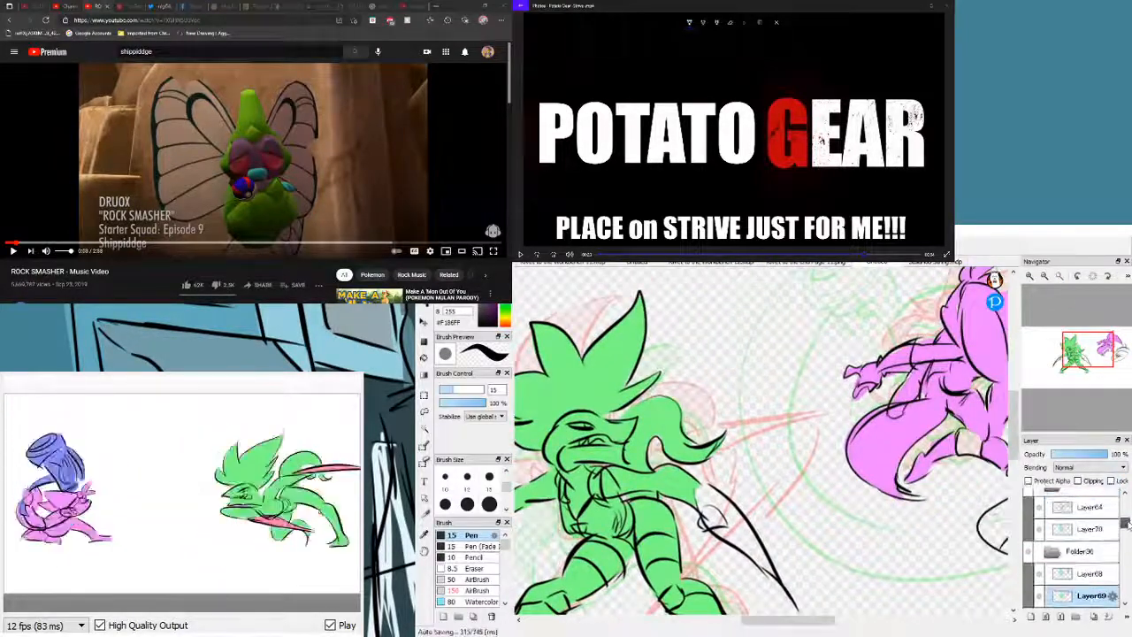
left_click(1094, 505)
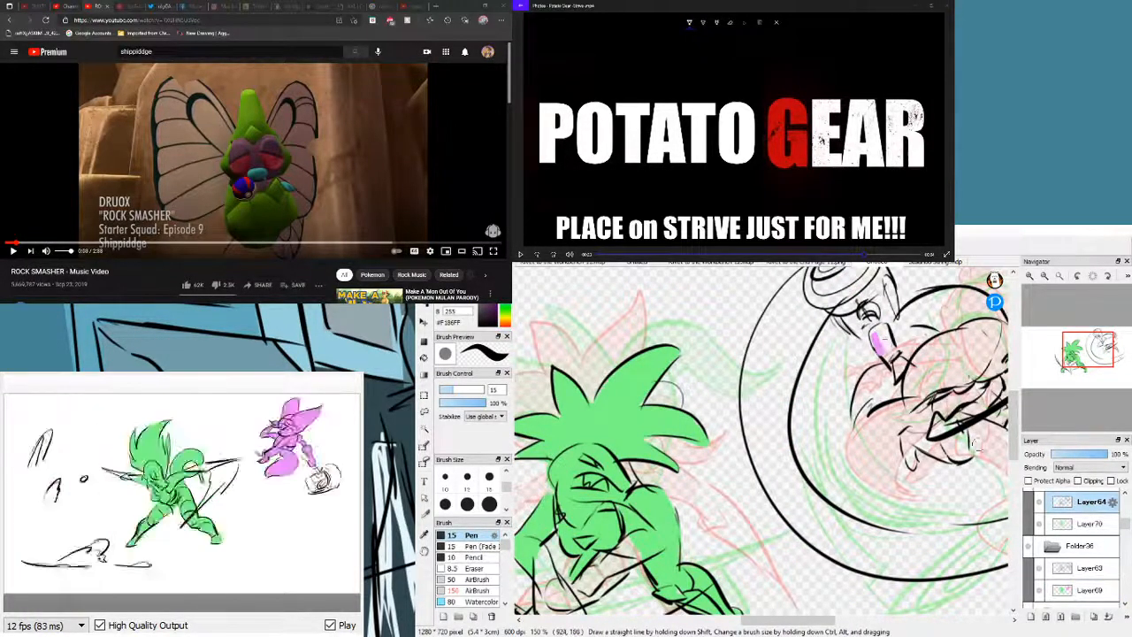
left_click(1092, 525)
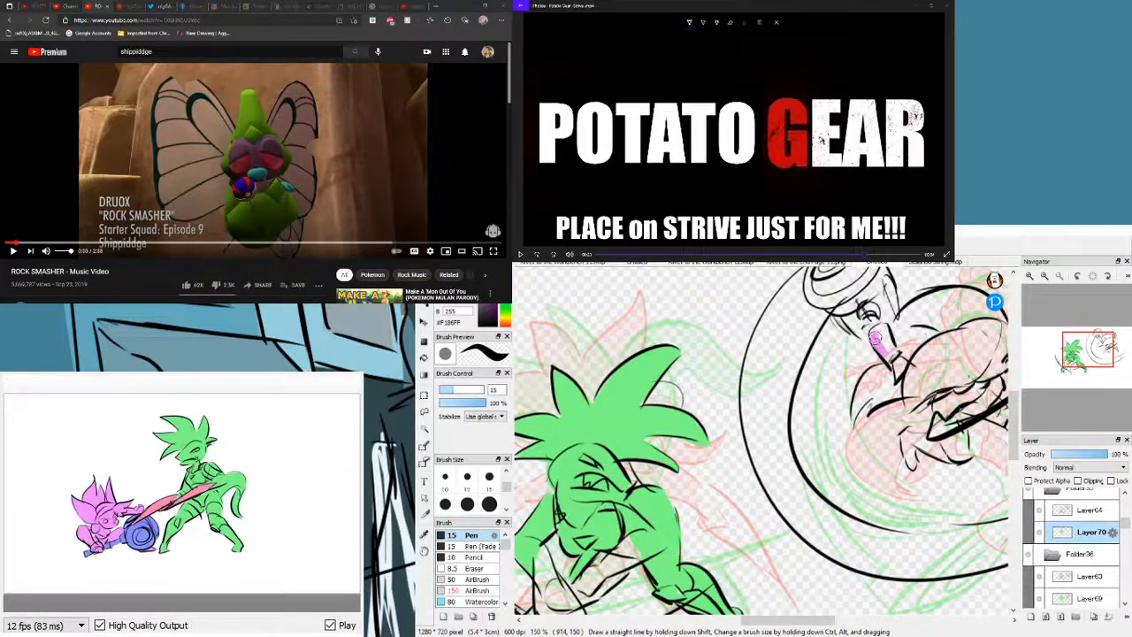
left_click_drag(888, 334, 880, 335)
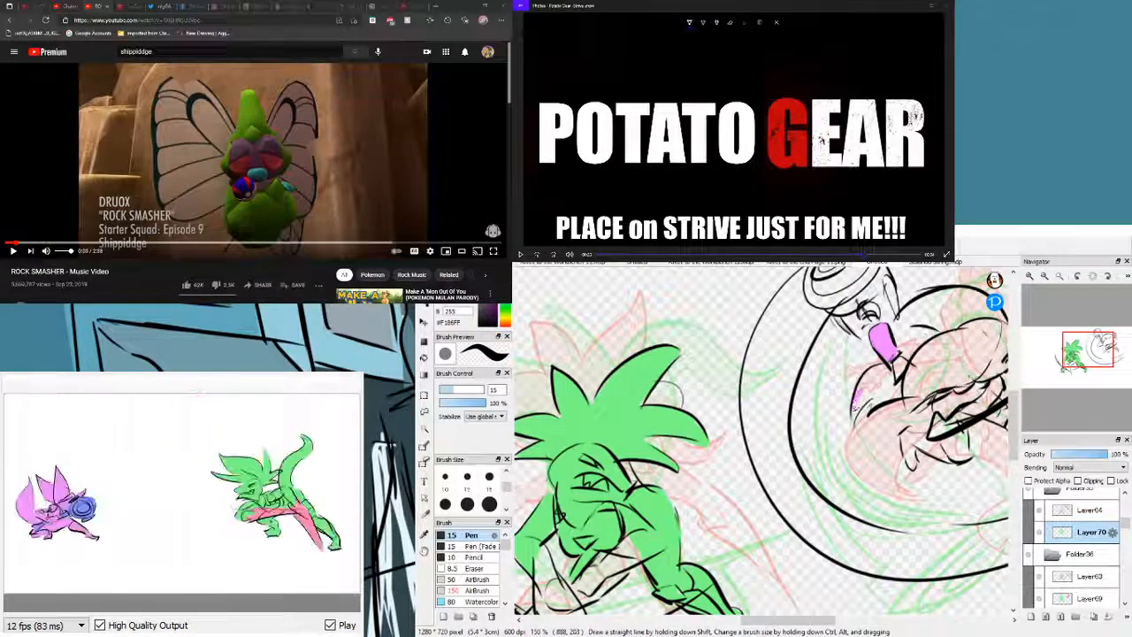
left_click_drag(855, 412, 870, 384)
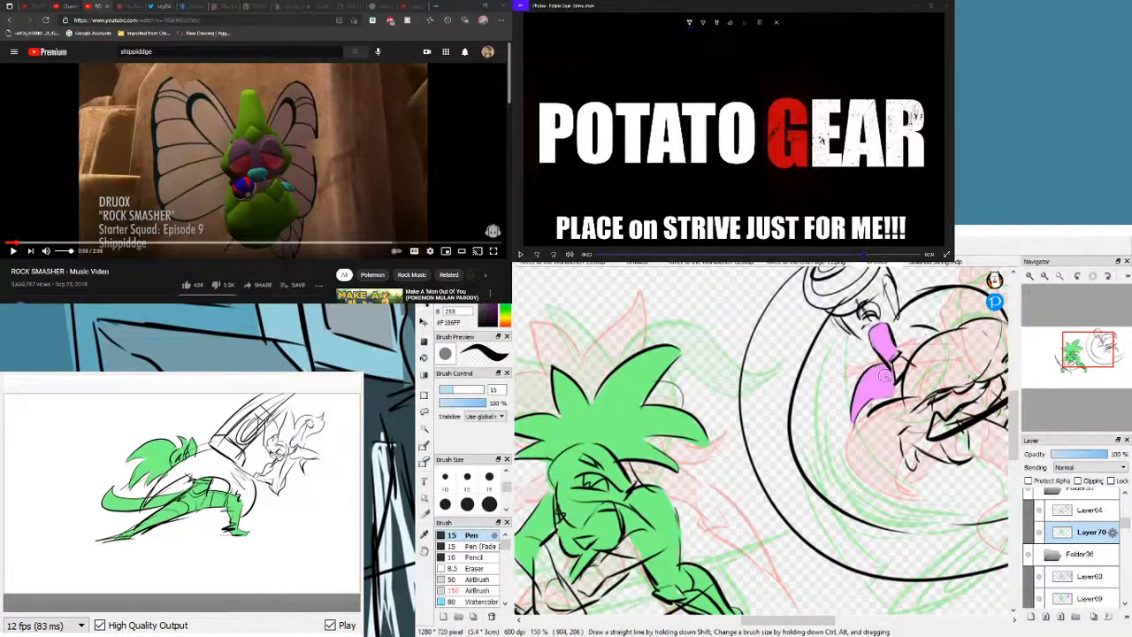
mouse_move(878, 398)
left_mouse_down()
mouse_move(912, 394)
mouse_move(892, 394)
mouse_move(965, 343)
mouse_move(926, 357)
left_mouse_up()
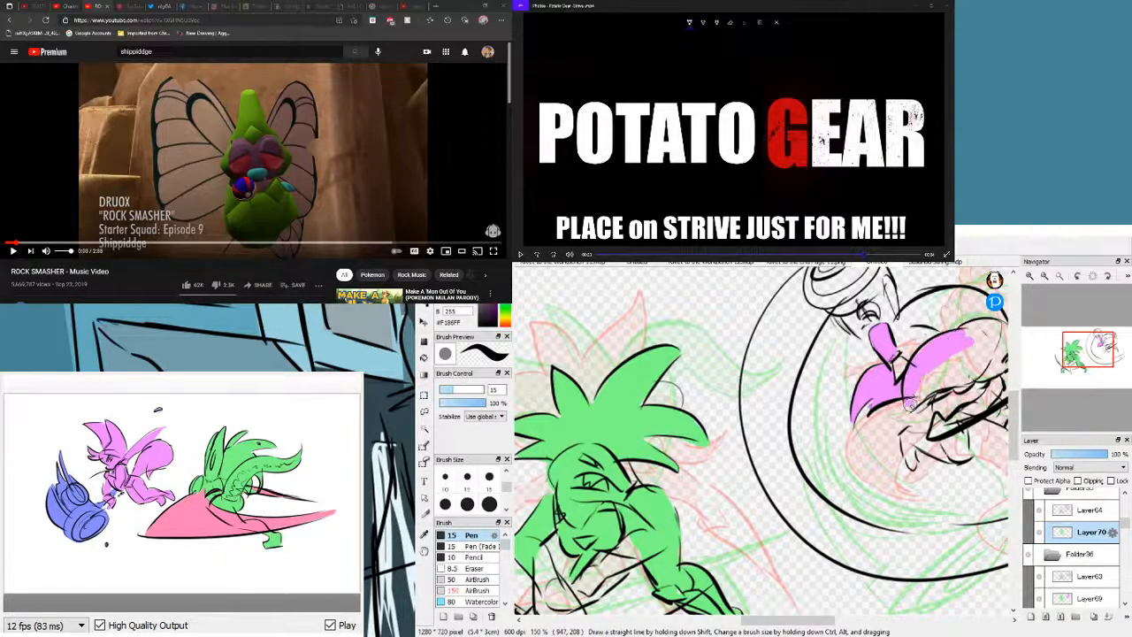
mouse_move(911, 403)
left_mouse_down()
mouse_move(964, 366)
mouse_move(940, 376)
left_mouse_up()
- Paint the smaller character's lower limbs and the area along the dark diagonal stroke pink on Layer70, erasing the overspill
left_click_drag(1089, 341, 1102, 356)
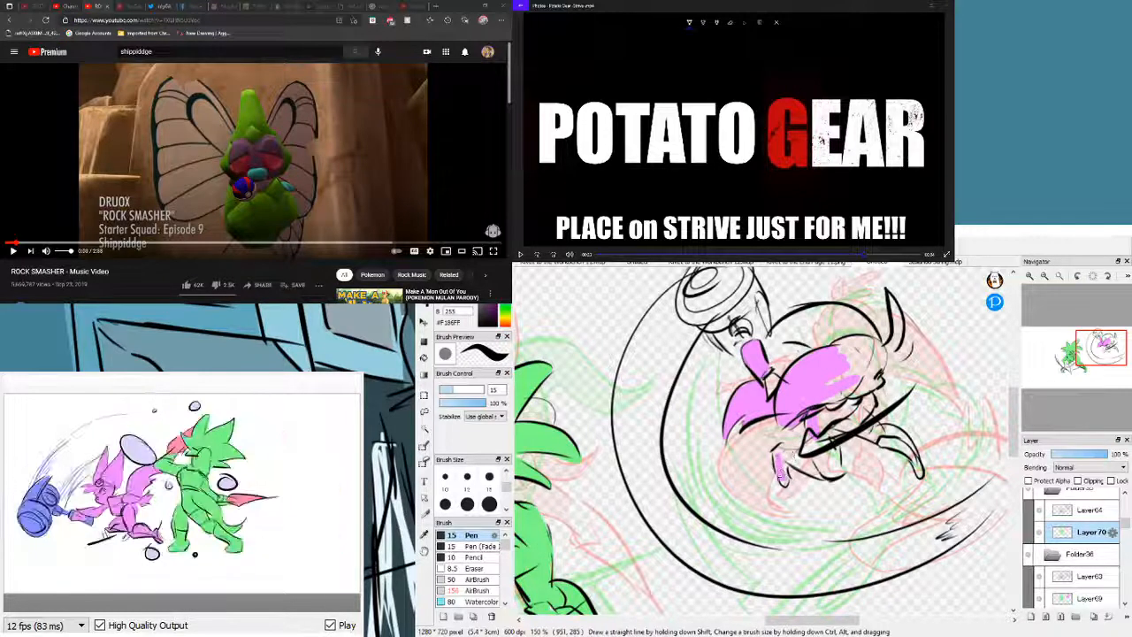
left_click_drag(777, 453, 831, 469)
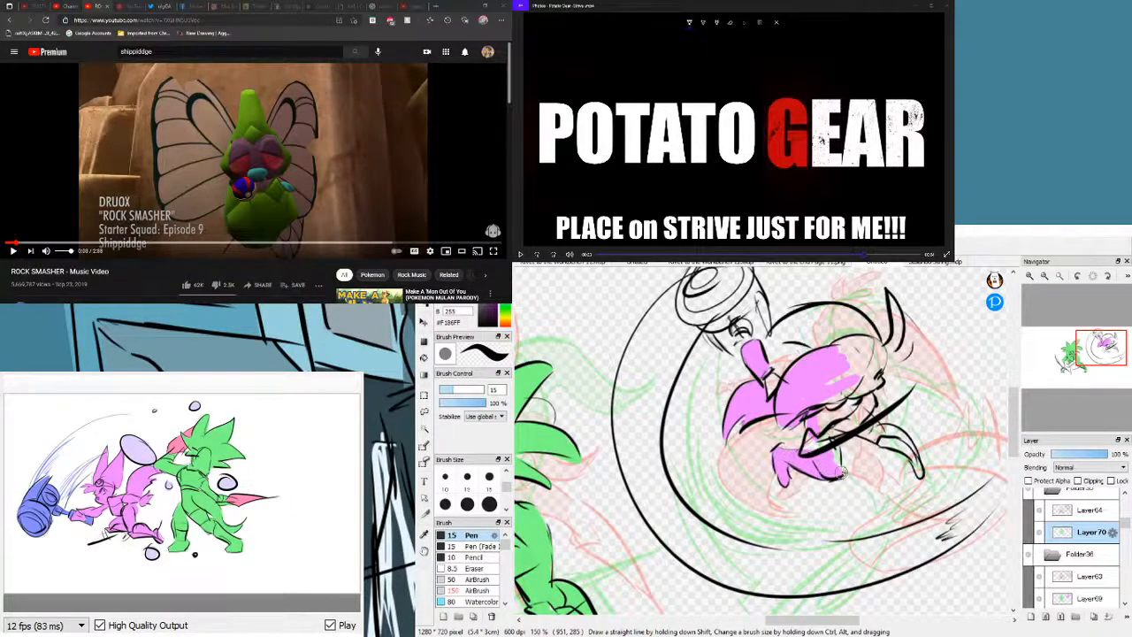
key("e")
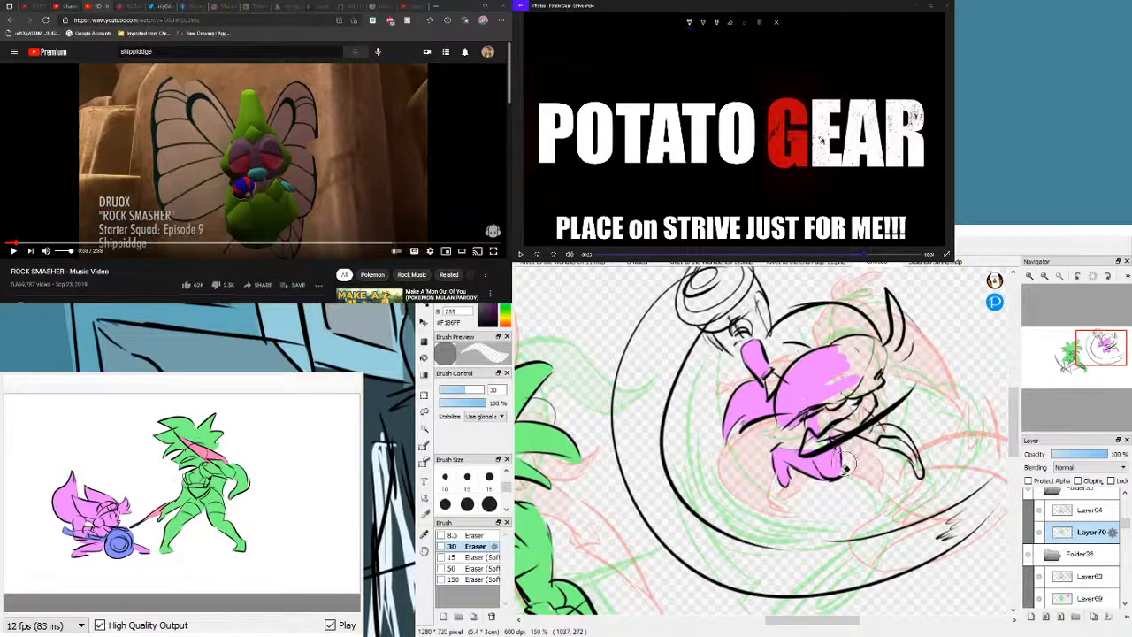
key("b")
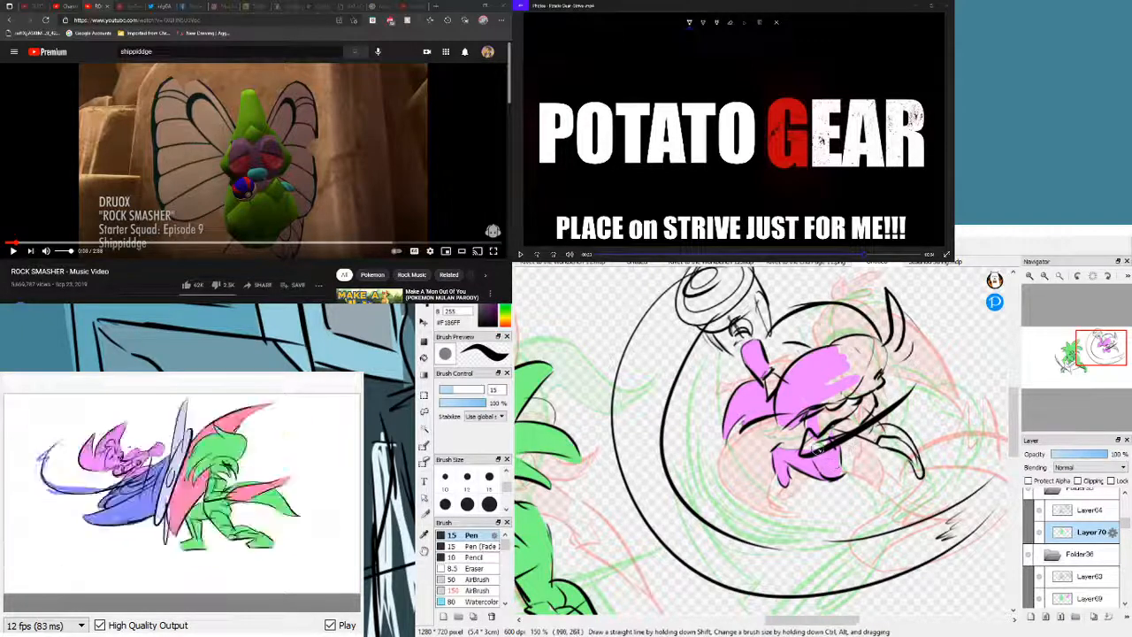
mouse_move(813, 438)
left_mouse_down()
mouse_move(853, 411)
mouse_move(826, 420)
left_mouse_up()
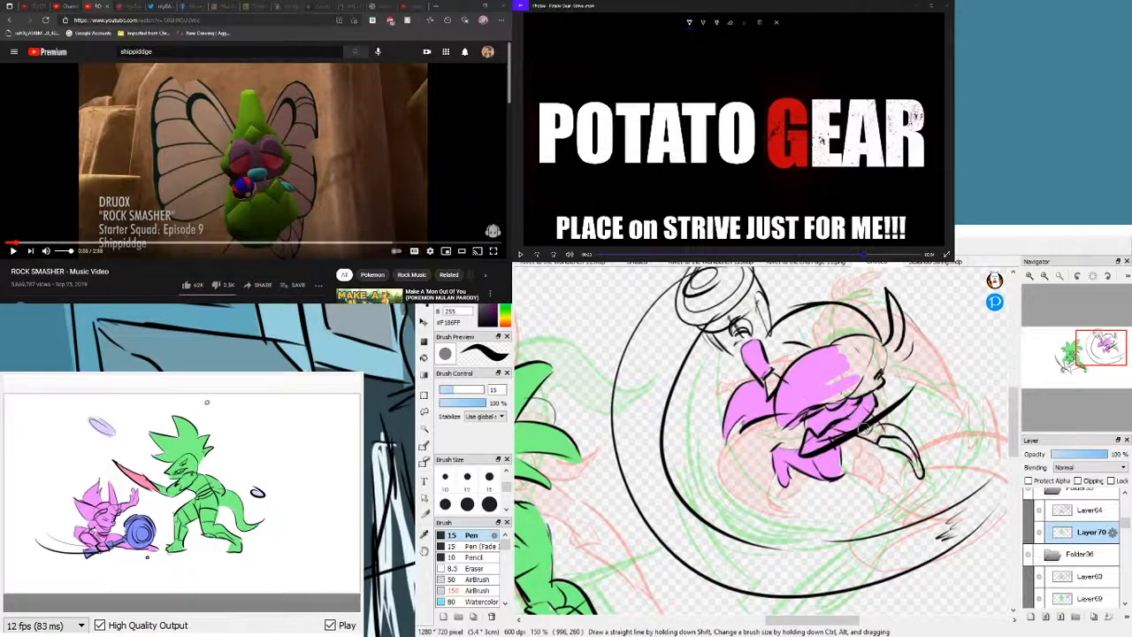
mouse_move(867, 420)
left_mouse_down()
mouse_move(890, 442)
mouse_move(892, 425)
mouse_move(878, 444)
mouse_move(904, 444)
mouse_move(891, 432)
mouse_move(918, 470)
mouse_move(908, 443)
left_mouse_up()
- Fill the smaller character's remaining body gaps, the large arched shape behind it and the pointed tips pink, undoing one stray stroke
mouse_move(832, 392)
left_mouse_down()
mouse_move(850, 379)
mouse_move(835, 395)
mouse_move(844, 347)
mouse_move(777, 331)
mouse_move(839, 351)
left_mouse_up()
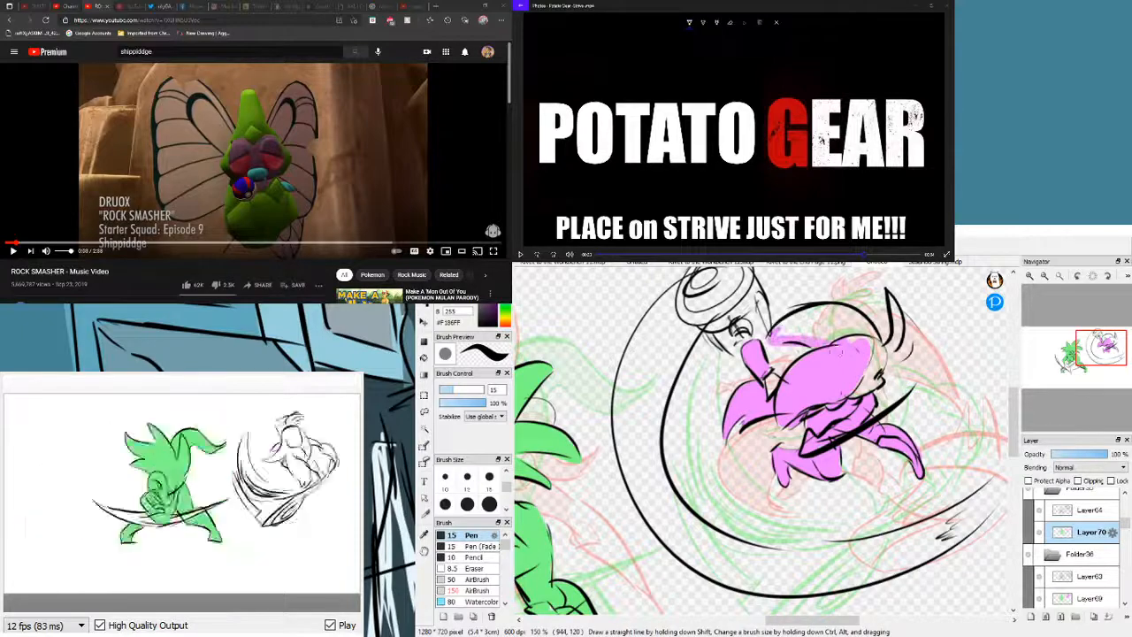
key("ctrl+z")
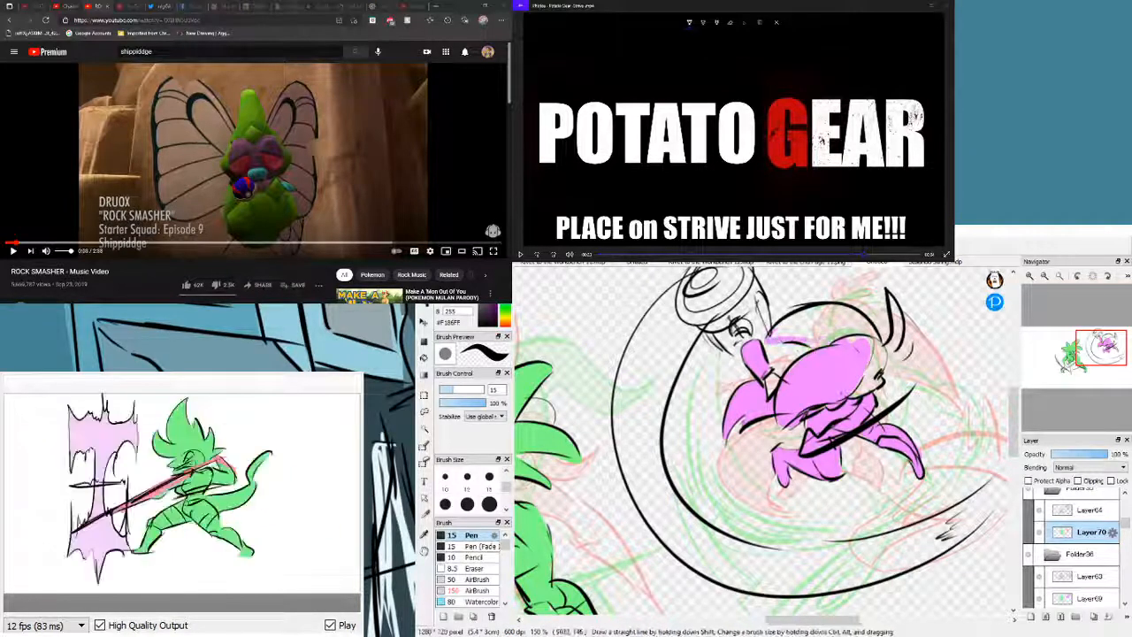
mouse_move(819, 320)
left_mouse_down()
mouse_move(777, 333)
mouse_move(822, 322)
mouse_move(819, 336)
mouse_move(784, 324)
mouse_move(798, 315)
mouse_move(853, 316)
mouse_move(819, 330)
mouse_move(830, 317)
mouse_move(858, 322)
mouse_move(847, 328)
mouse_move(874, 364)
left_mouse_up()
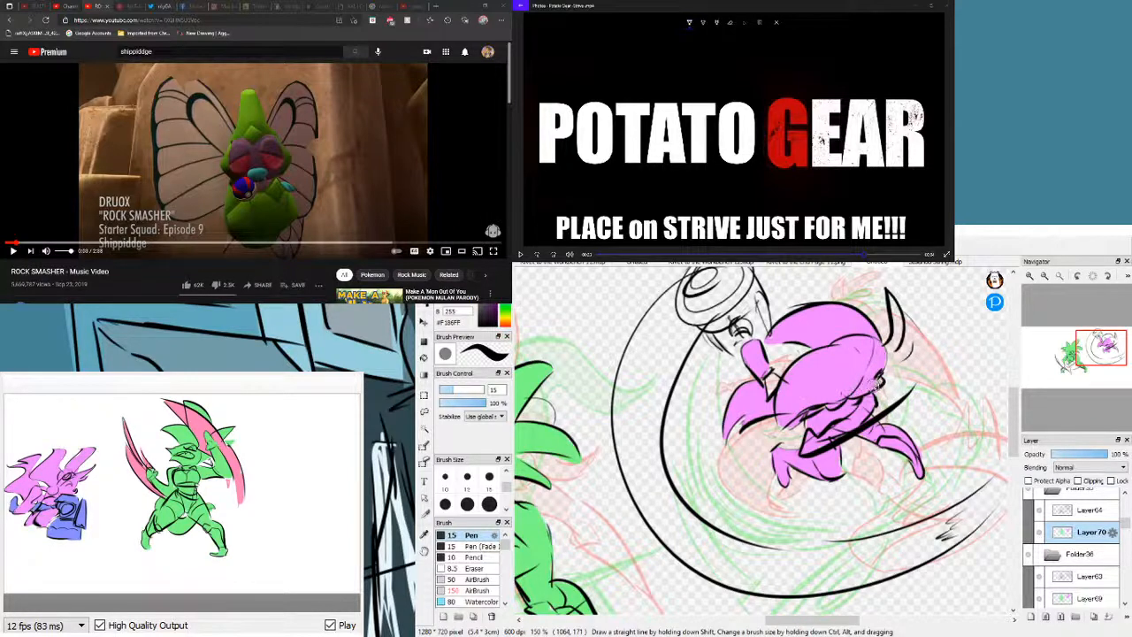
mouse_move(890, 339)
left_mouse_down()
mouse_move(899, 332)
mouse_move(894, 360)
mouse_move(901, 352)
left_mouse_up()
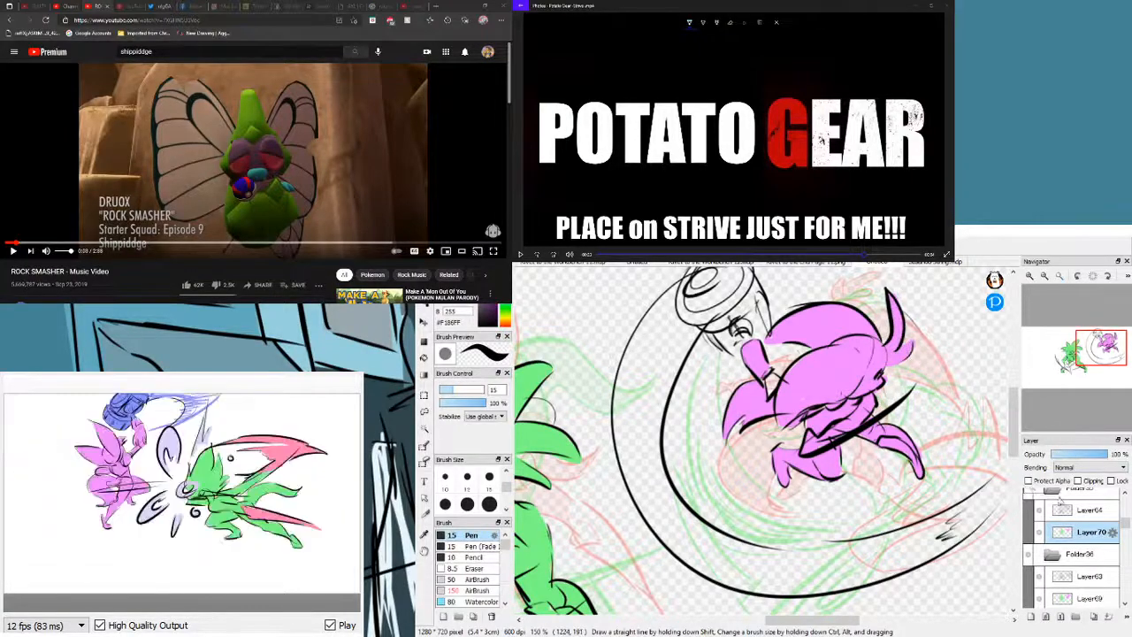
- Switch to Layer71 and paint the smaller character's pointed side shape, upper body edge and raised hand pink, redoing the first stroke
scroll(1126, 528, "up", 3)
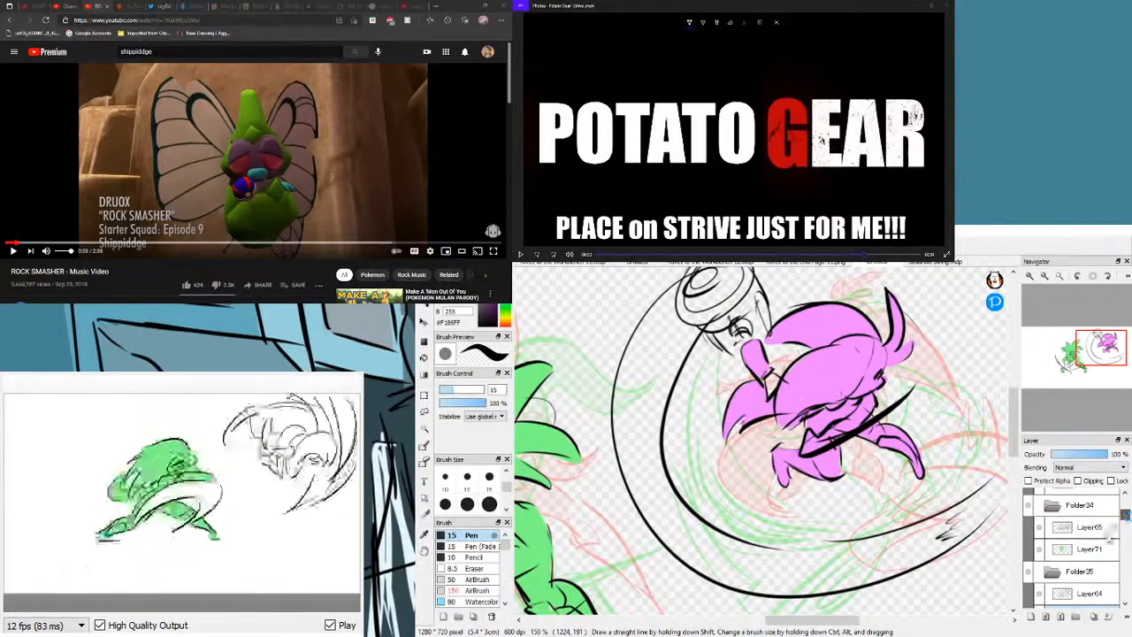
left_click(1099, 550)
left_click_drag(768, 432, 830, 412)
key("ctrl+z")
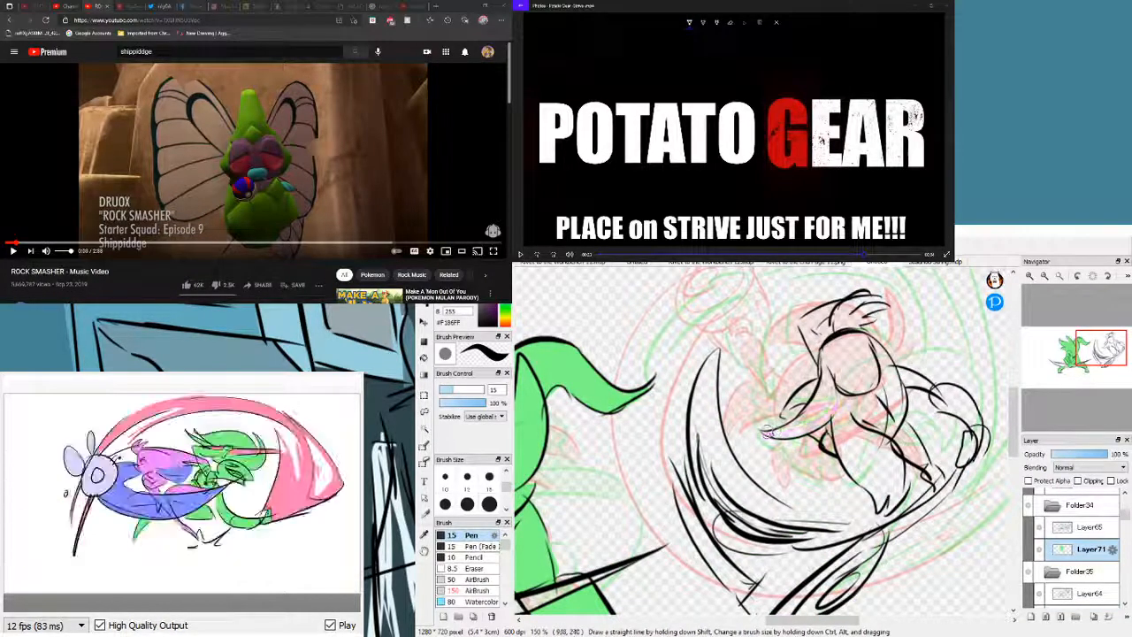
mouse_move(767, 433)
left_mouse_down()
mouse_move(853, 386)
mouse_move(830, 390)
mouse_move(803, 425)
mouse_move(846, 352)
left_mouse_up()
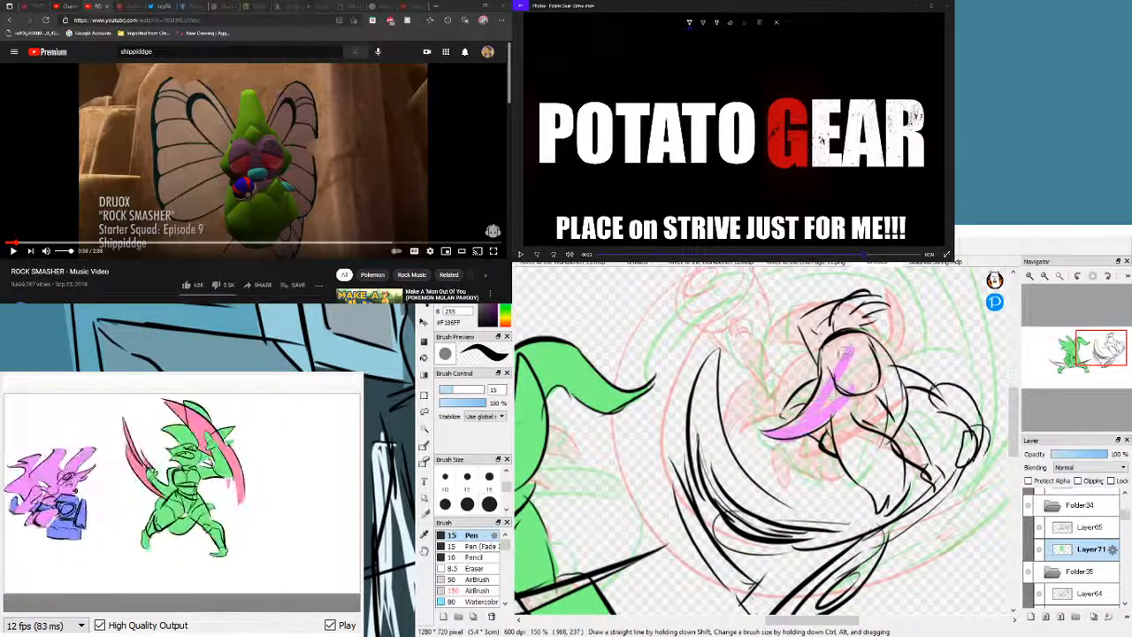
left_click_drag(786, 432, 842, 385)
left_click_drag(816, 427, 832, 452)
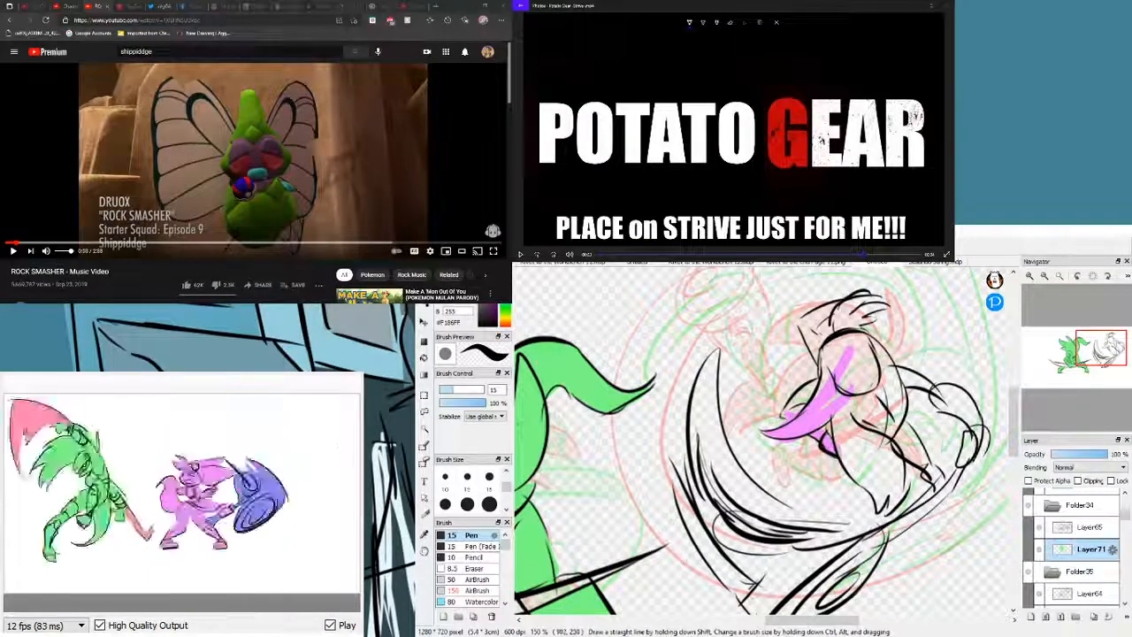
left_click_drag(788, 412, 844, 370)
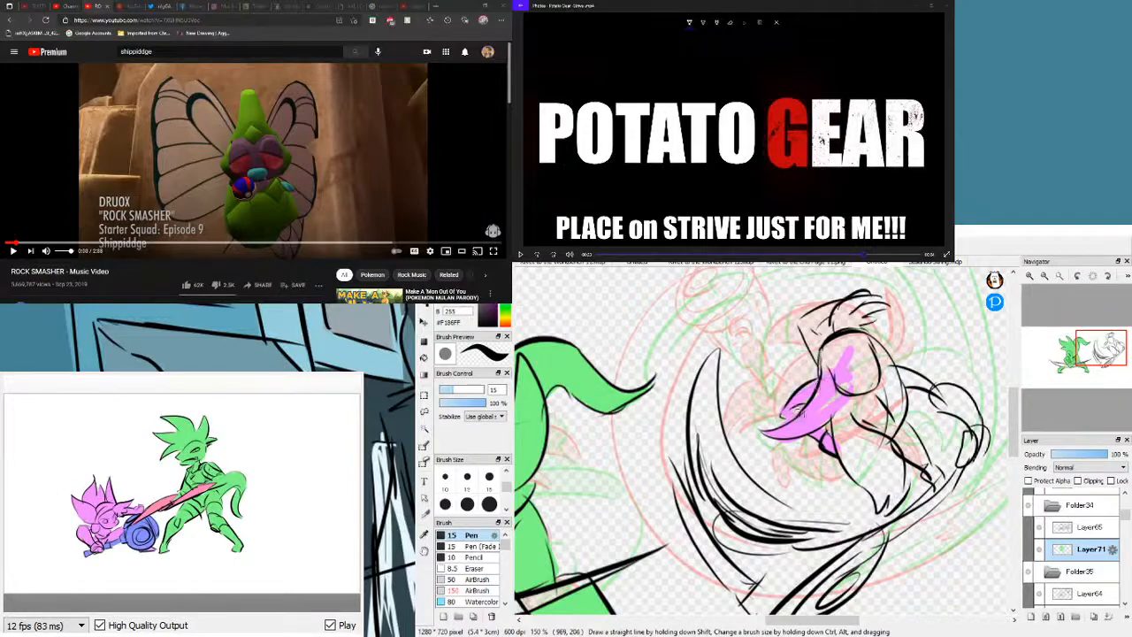
mouse_move(798, 326)
left_mouse_down()
mouse_move(828, 372)
mouse_move(802, 323)
mouse_move(857, 306)
mouse_move(842, 336)
mouse_move(805, 324)
mouse_move(835, 354)
mouse_move(830, 373)
left_mouse_up()
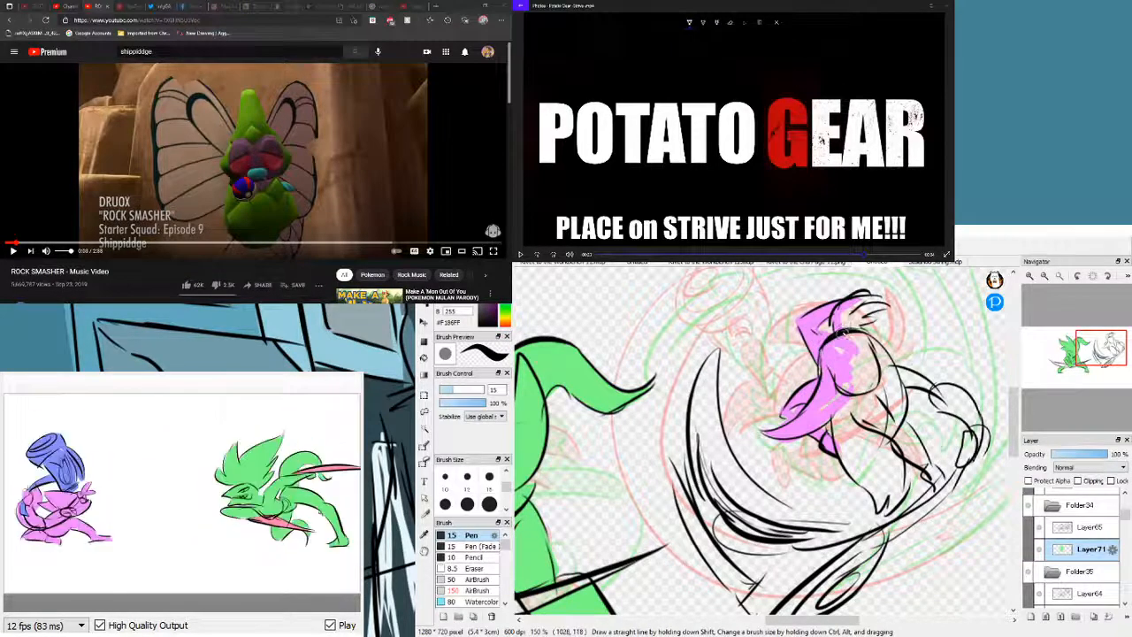
left_click_drag(838, 332, 867, 311)
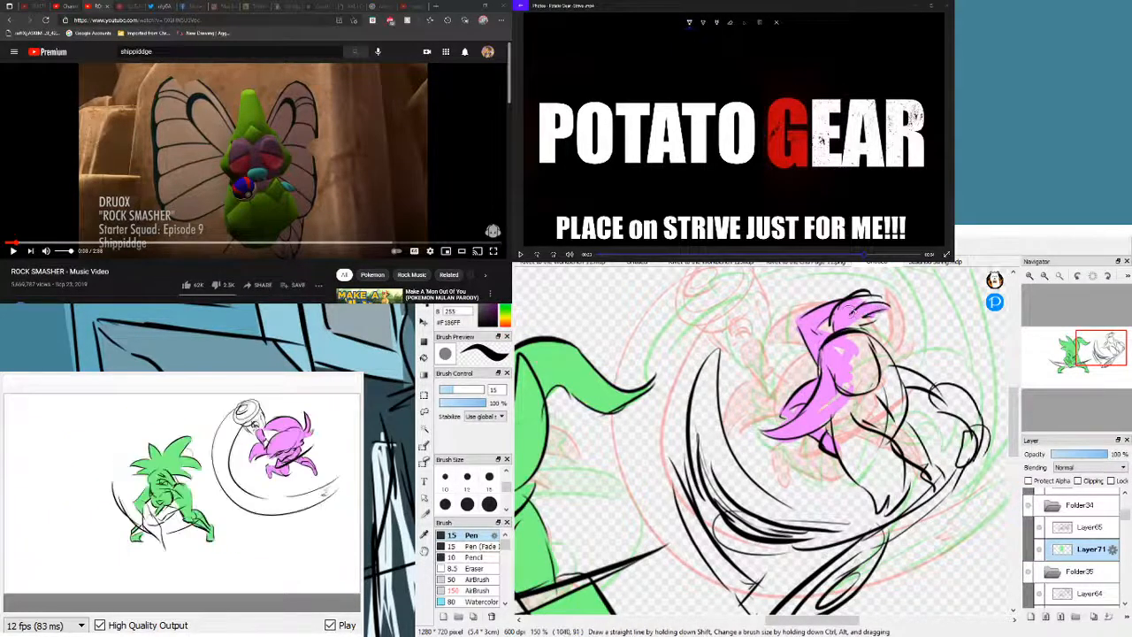
- Fill the rest of the smaller character's body, its lower pointed shapes and the outstretched curved arm and hand pink on Layer71
mouse_move(864, 323)
left_mouse_down()
mouse_move(856, 349)
mouse_move(855, 336)
mouse_move(838, 342)
mouse_move(836, 376)
mouse_move(849, 331)
mouse_move(814, 409)
mouse_move(839, 396)
mouse_move(855, 362)
mouse_move(871, 388)
mouse_move(857, 350)
mouse_move(881, 366)
mouse_move(861, 340)
mouse_move(899, 414)
mouse_move(889, 392)
mouse_move(888, 438)
mouse_move(894, 392)
mouse_move(880, 364)
mouse_move(937, 394)
mouse_move(894, 369)
mouse_move(916, 375)
mouse_move(899, 372)
mouse_move(908, 387)
mouse_move(870, 400)
mouse_move(857, 381)
mouse_move(866, 476)
mouse_move(849, 454)
mouse_move(861, 482)
mouse_move(847, 466)
mouse_move(877, 502)
mouse_move(887, 483)
mouse_move(888, 506)
mouse_move(897, 468)
mouse_move(897, 496)
mouse_move(889, 448)
mouse_move(920, 449)
mouse_move(907, 448)
mouse_move(933, 480)
mouse_move(895, 446)
left_mouse_up()
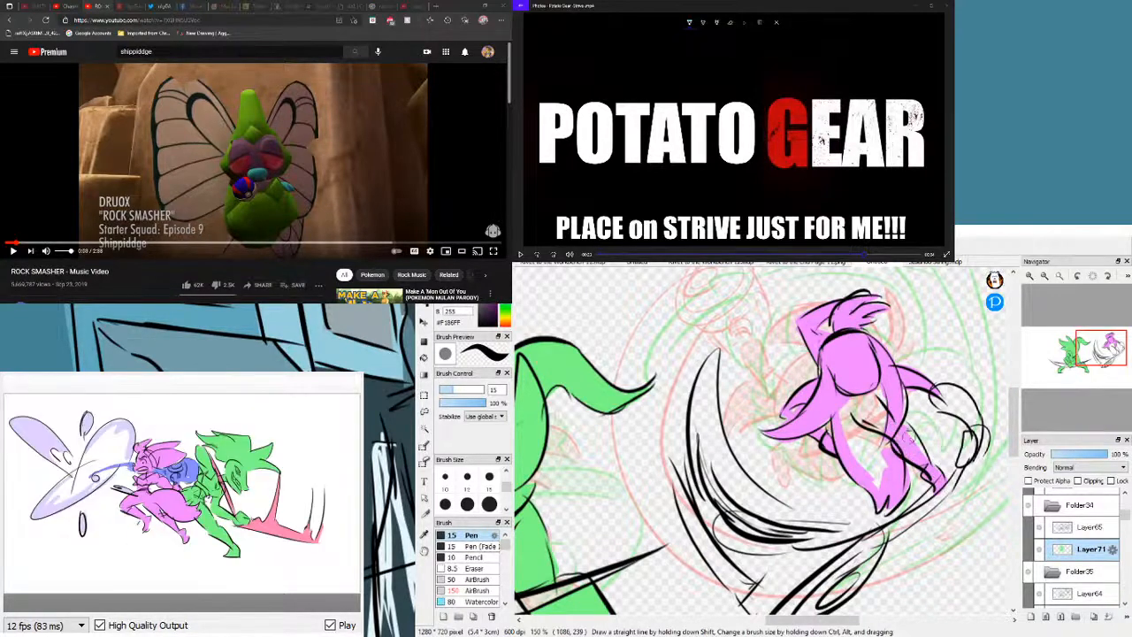
mouse_move(845, 407)
left_mouse_down()
mouse_move(857, 464)
mouse_move(859, 428)
mouse_move(888, 469)
mouse_move(854, 389)
mouse_move(878, 447)
mouse_move(872, 407)
mouse_move(886, 436)
left_mouse_up()
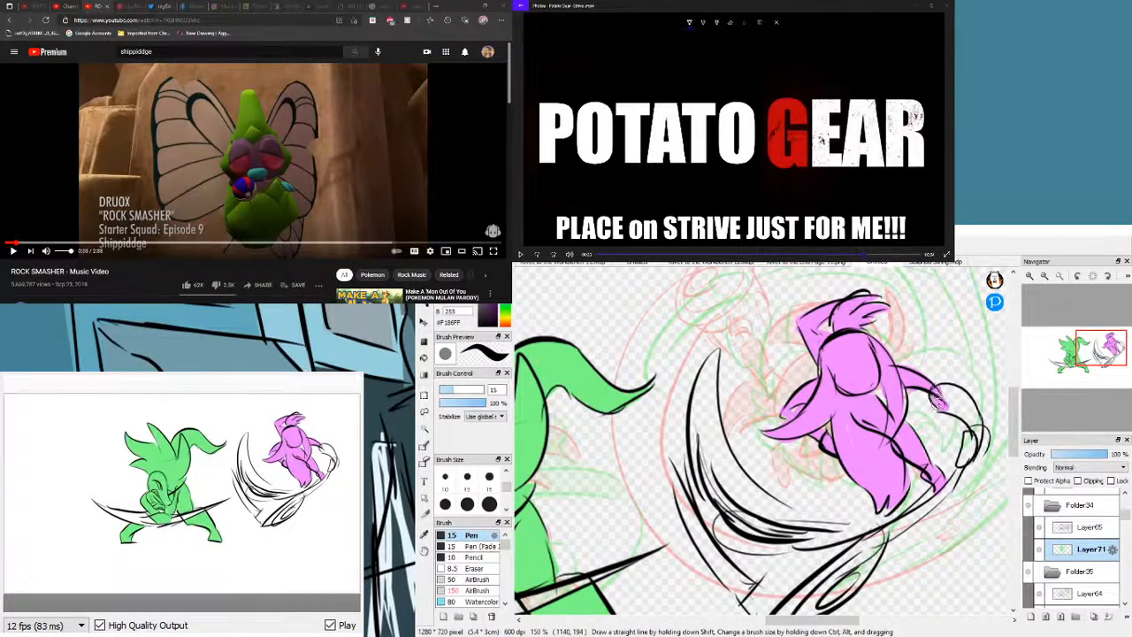
mouse_move(938, 404)
left_mouse_down()
mouse_move(976, 437)
mouse_move(971, 409)
left_mouse_up()
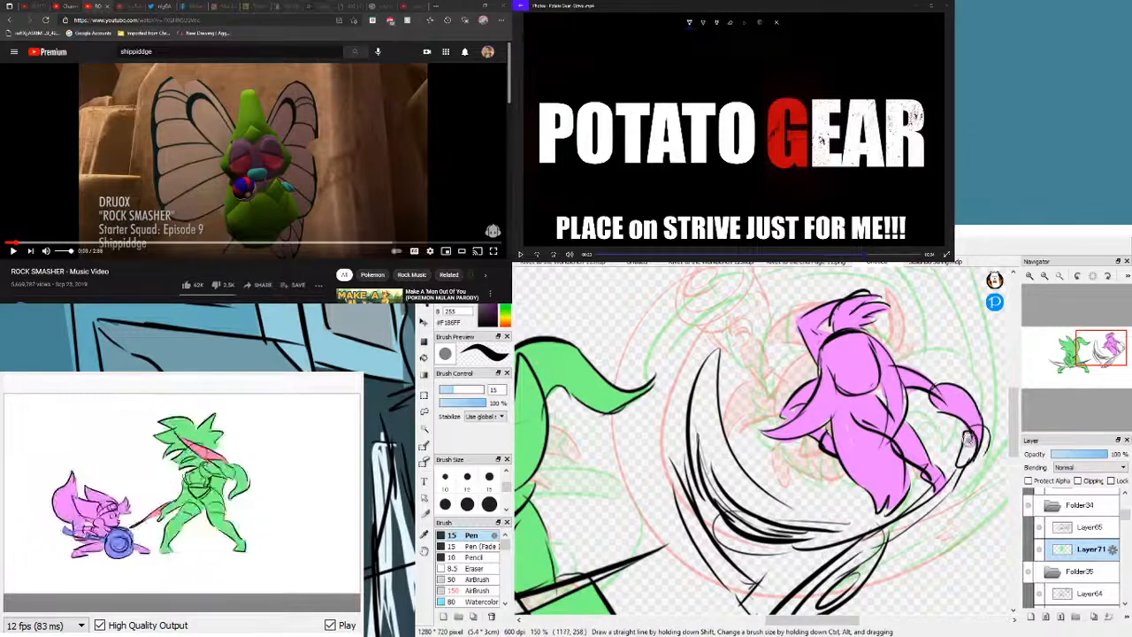
left_click_drag(961, 458, 971, 439)
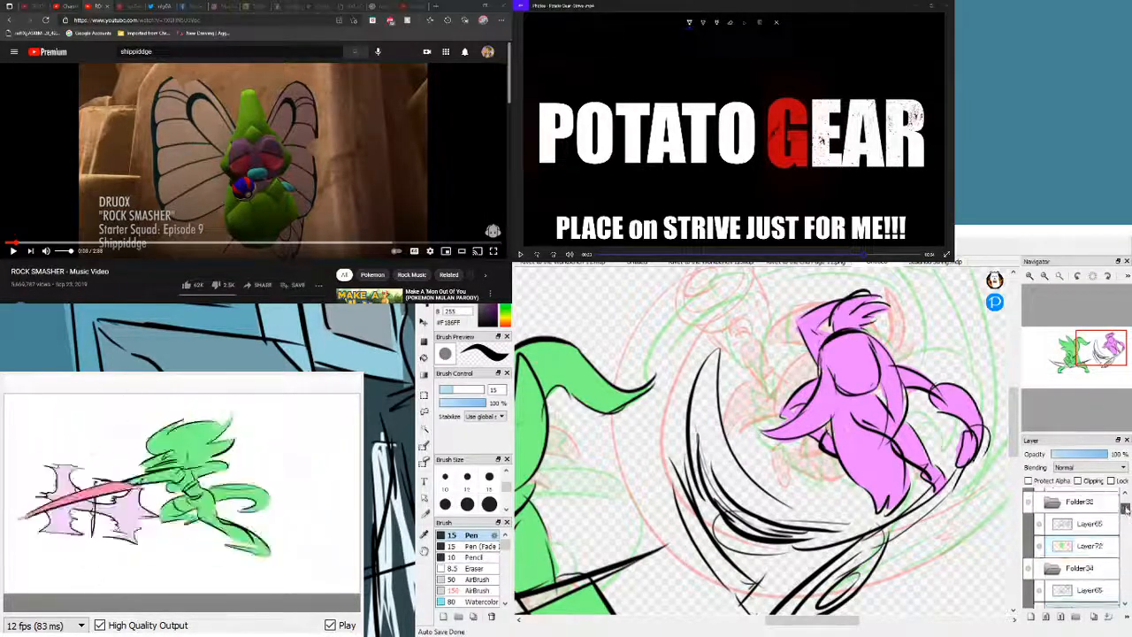
- Switch to Layer72 and paint the smaller character's raised arm, pointed ears and top of the head pink
scroll(1090, 557, "up", 4)
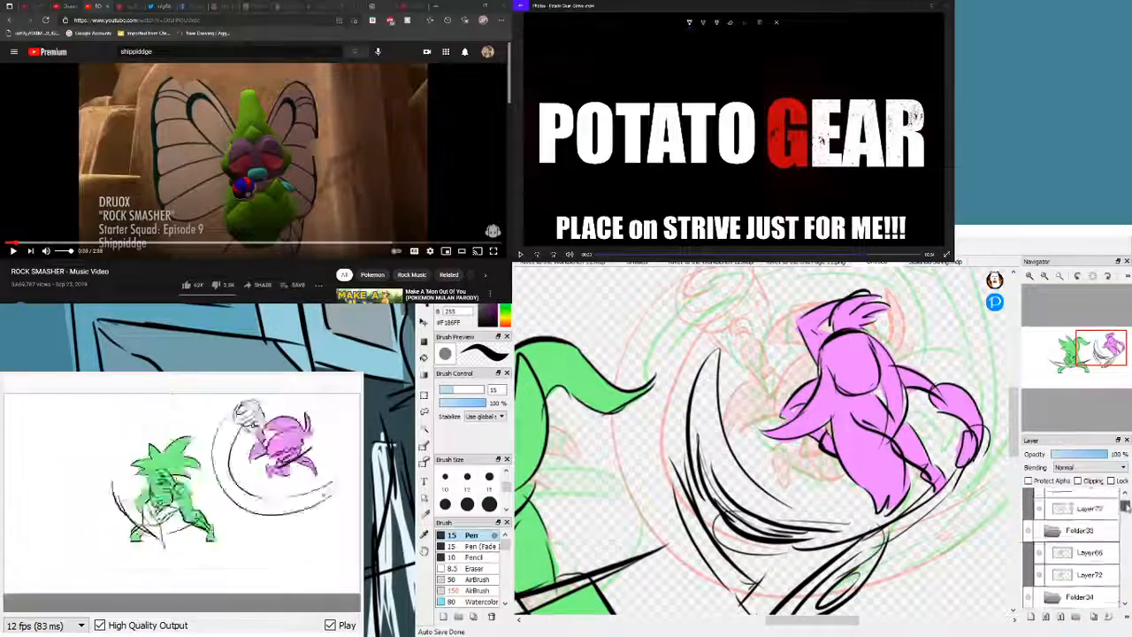
left_click(1090, 579)
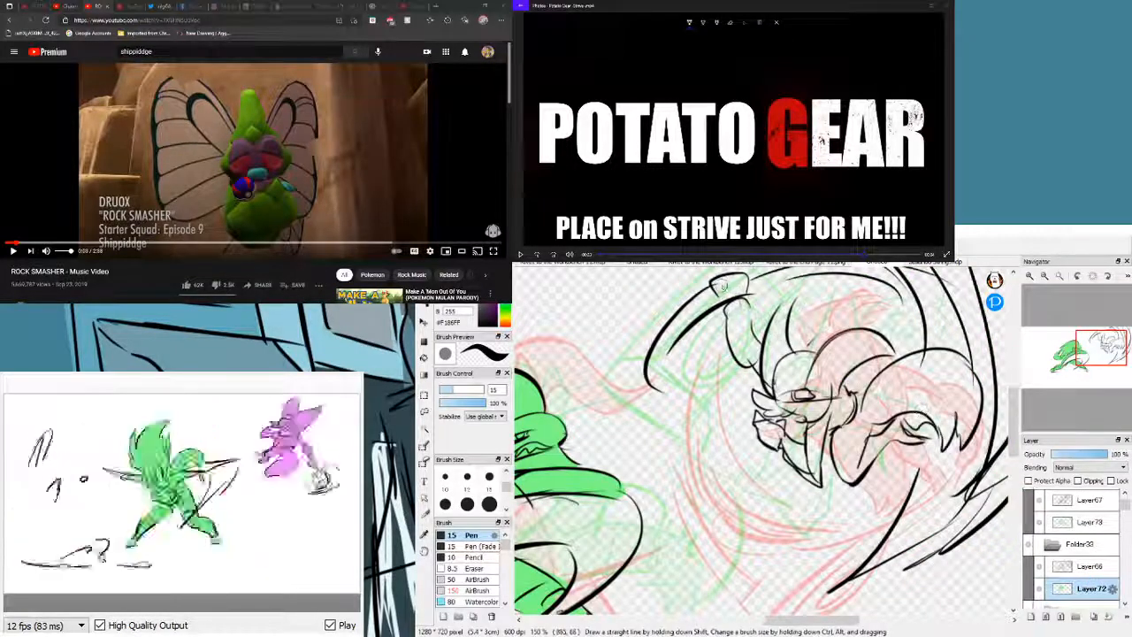
mouse_move(715, 286)
left_mouse_down()
mouse_move(732, 301)
mouse_move(741, 365)
left_mouse_up()
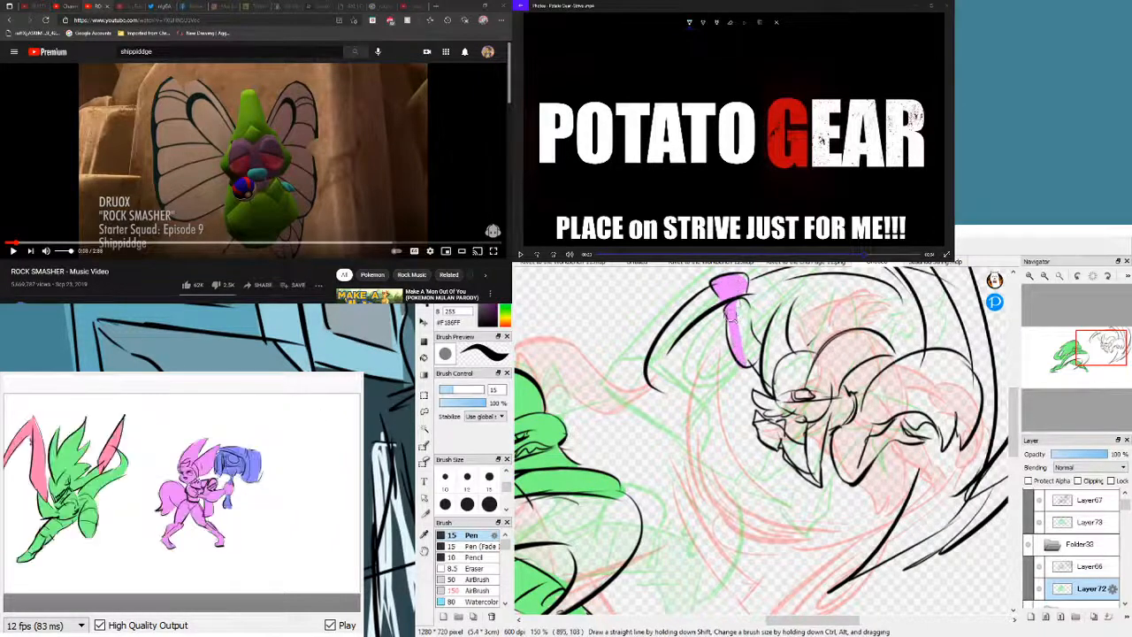
left_click_drag(739, 311, 746, 345)
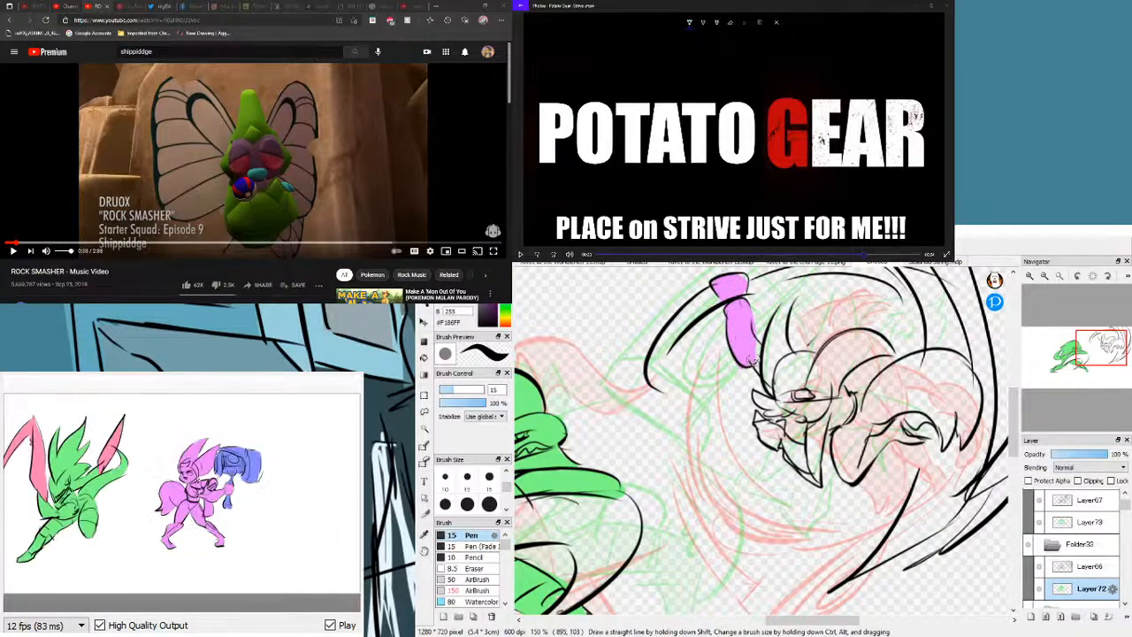
mouse_move(756, 361)
left_mouse_down()
mouse_move(770, 385)
mouse_move(767, 350)
mouse_move(767, 381)
mouse_move(788, 314)
mouse_move(779, 311)
mouse_move(795, 297)
mouse_move(782, 391)
mouse_move(777, 350)
mouse_move(795, 367)
mouse_move(786, 361)
mouse_move(820, 367)
mouse_move(792, 359)
mouse_move(825, 364)
mouse_move(861, 339)
mouse_move(867, 352)
mouse_move(843, 348)
mouse_move(878, 349)
mouse_move(856, 335)
mouse_move(890, 350)
mouse_move(836, 372)
mouse_move(874, 346)
mouse_move(830, 381)
mouse_move(843, 349)
mouse_move(821, 405)
mouse_move(795, 389)
mouse_move(752, 397)
mouse_move(789, 404)
left_mouse_up()
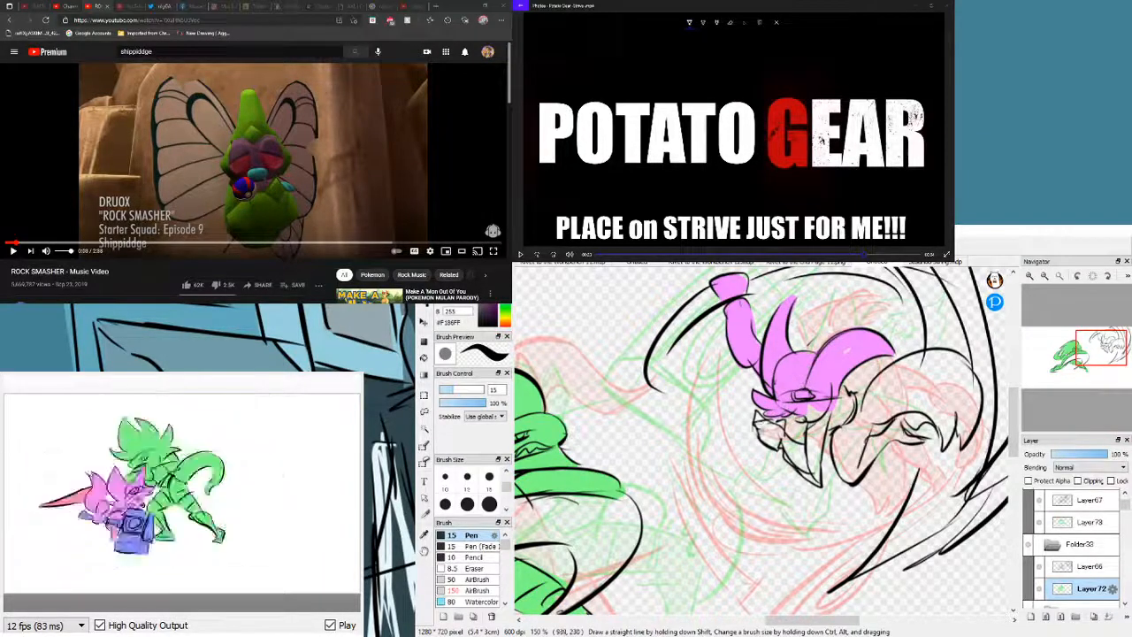
- Paint the smaller character's lower face and the pointed shapes beneath it pink on Layer72, erasing the overspill along the edge
left_click_drag(757, 423, 775, 435)
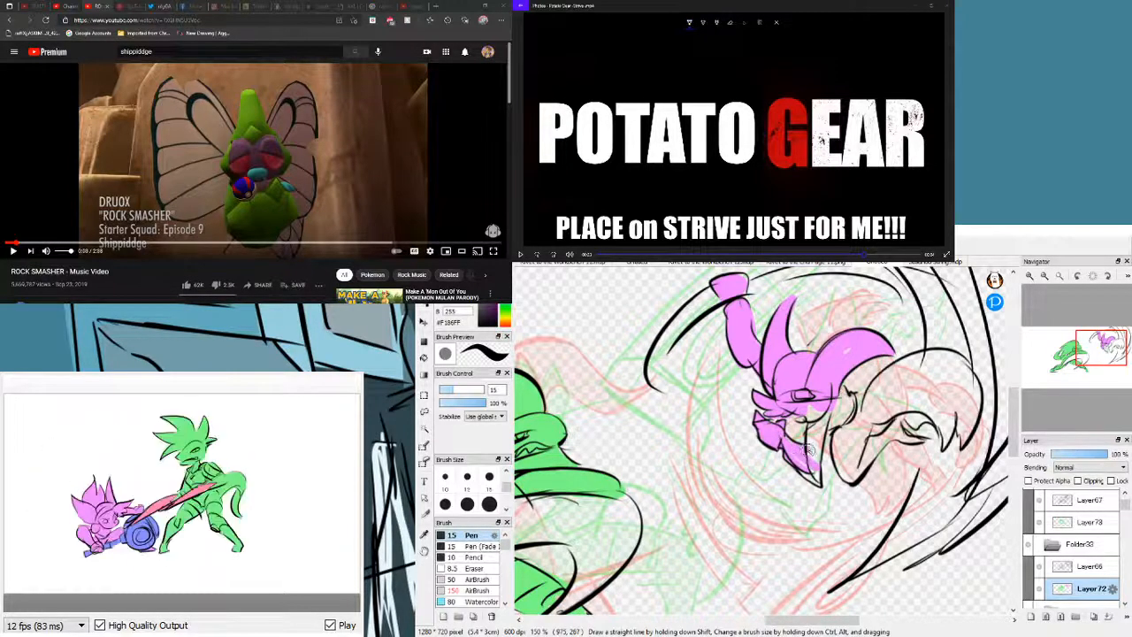
left_click_drag(804, 475, 823, 428)
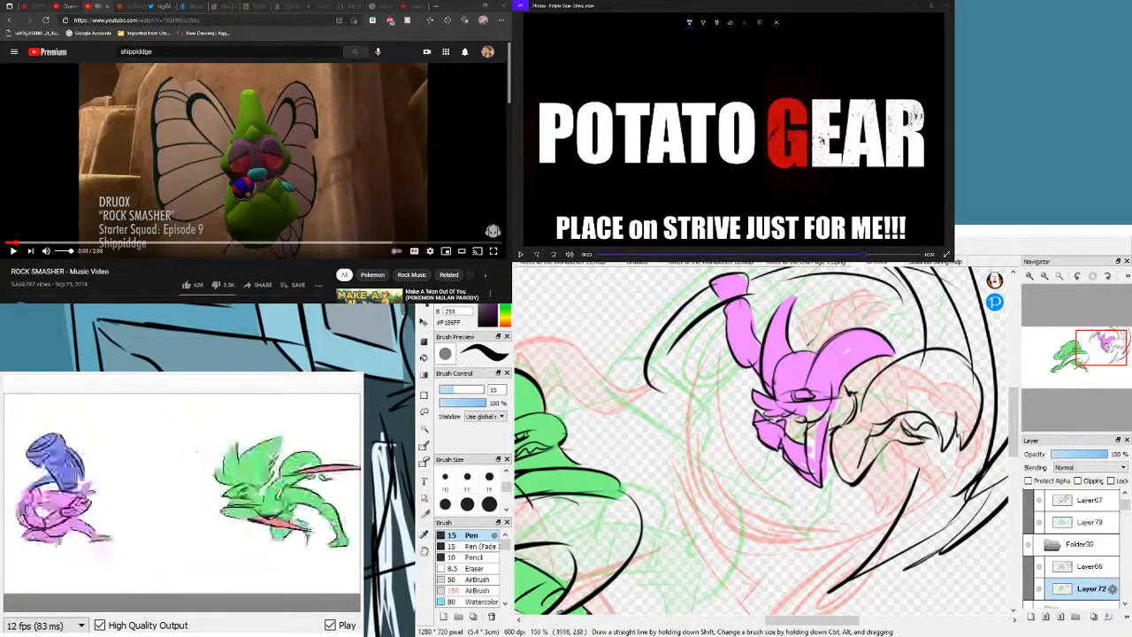
left_click_drag(810, 426, 808, 465)
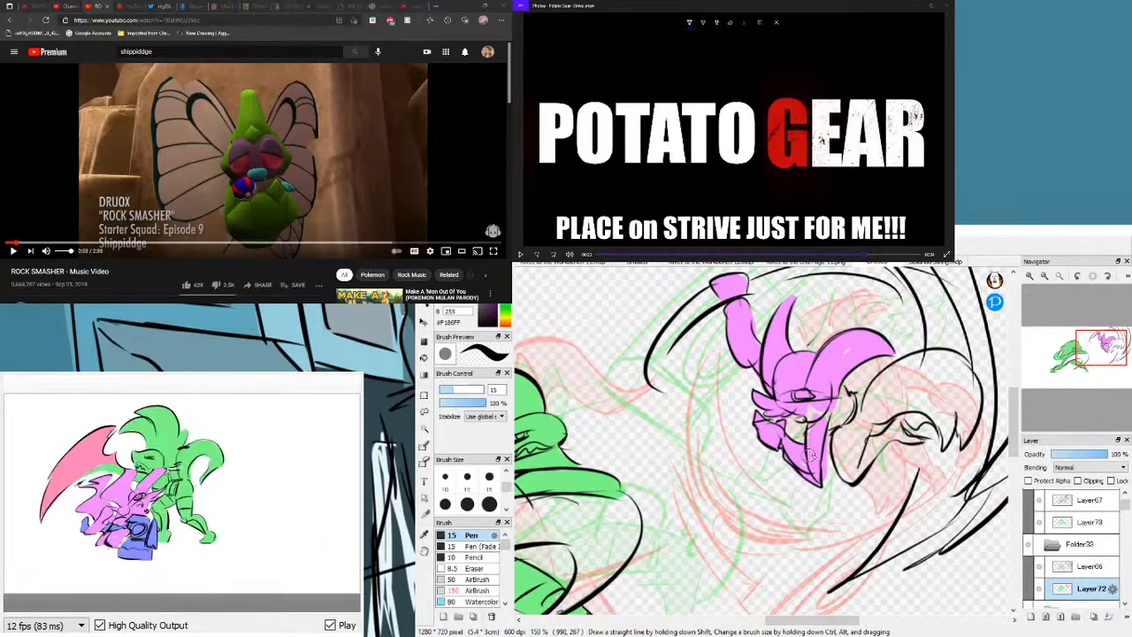
mouse_move(812, 414)
left_mouse_down()
mouse_move(800, 422)
mouse_move(820, 428)
left_mouse_up()
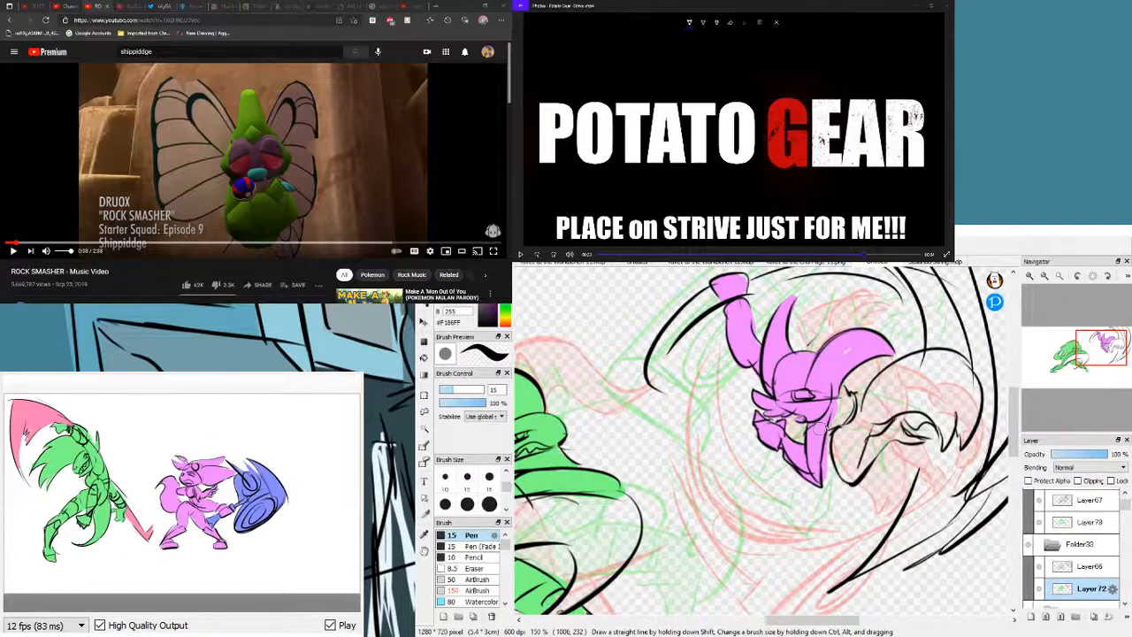
key("e")
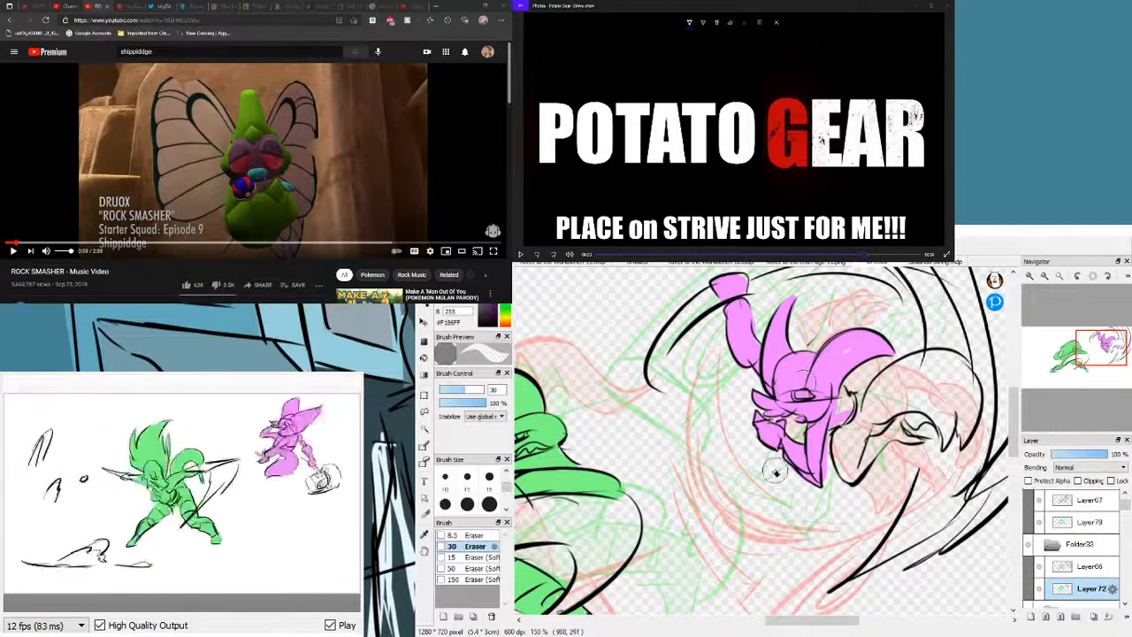
mouse_move(837, 456)
left_mouse_down()
mouse_move(828, 476)
mouse_move(829, 437)
mouse_move(837, 459)
mouse_move(834, 448)
left_mouse_up()
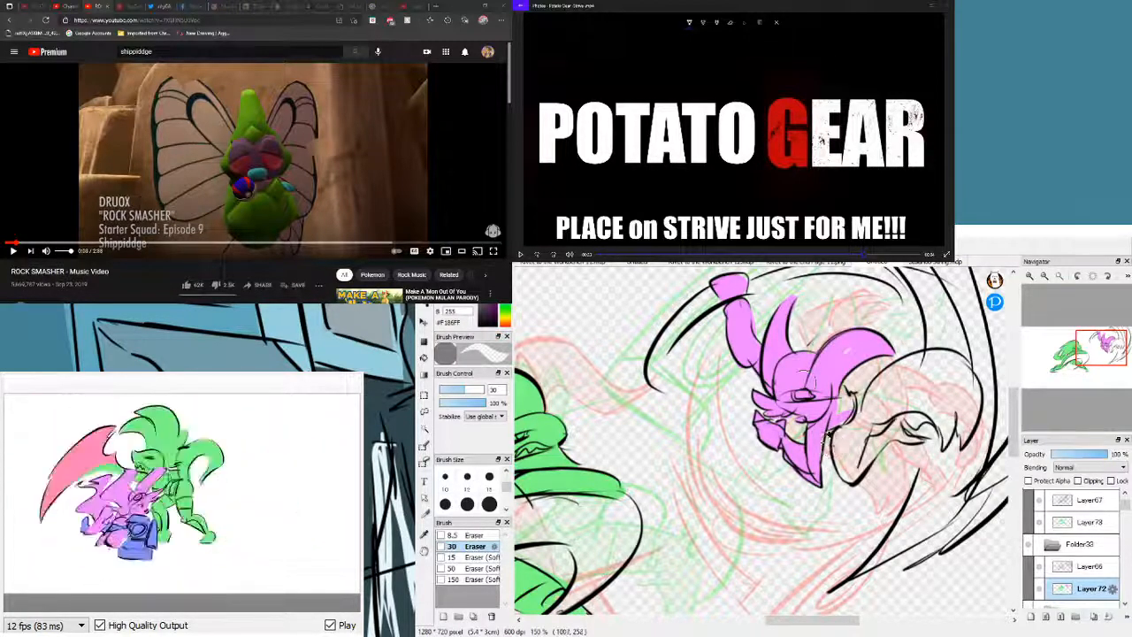
- Paint the area behind the smaller character's head, the large bushy tail and the bent lower limbs pink on Layer72
key("n")
left_click_drag(841, 409, 866, 406)
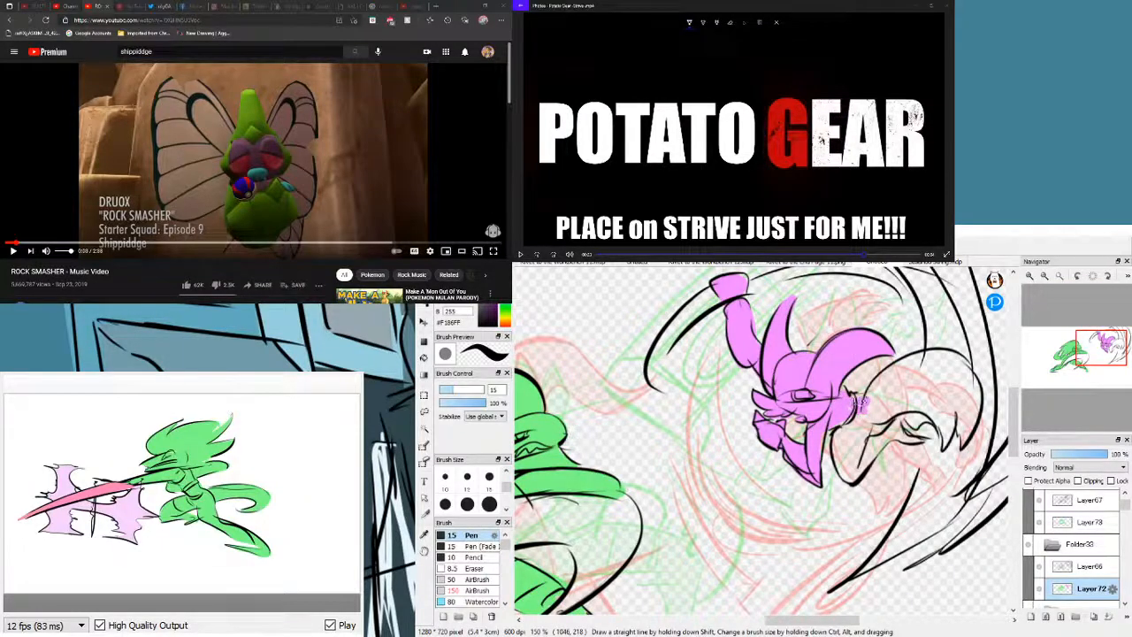
mouse_move(865, 416)
left_mouse_down()
mouse_move(913, 368)
mouse_move(866, 396)
mouse_move(937, 366)
mouse_move(871, 408)
mouse_move(937, 381)
mouse_move(873, 410)
mouse_move(939, 358)
mouse_move(913, 358)
mouse_move(972, 388)
mouse_move(949, 364)
mouse_move(923, 385)
mouse_move(936, 410)
mouse_move(905, 402)
mouse_move(950, 441)
mouse_move(934, 389)
mouse_move(958, 385)
mouse_move(947, 388)
mouse_move(952, 379)
mouse_move(964, 436)
mouse_move(959, 374)
mouse_move(967, 370)
mouse_move(971, 415)
mouse_move(974, 390)
mouse_move(966, 415)
left_mouse_up()
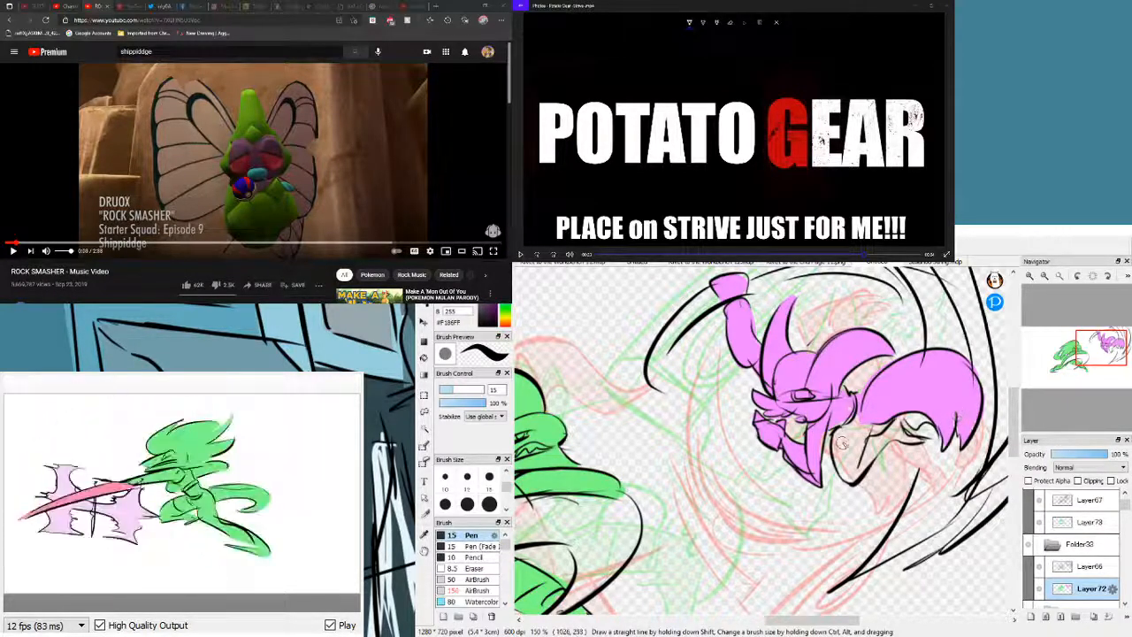
mouse_move(840, 443)
left_mouse_down()
mouse_move(852, 475)
mouse_move(873, 418)
mouse_move(857, 456)
mouse_move(849, 424)
mouse_move(850, 439)
mouse_move(870, 409)
mouse_move(857, 475)
mouse_move(901, 423)
mouse_move(898, 436)
mouse_move(927, 441)
left_mouse_up()
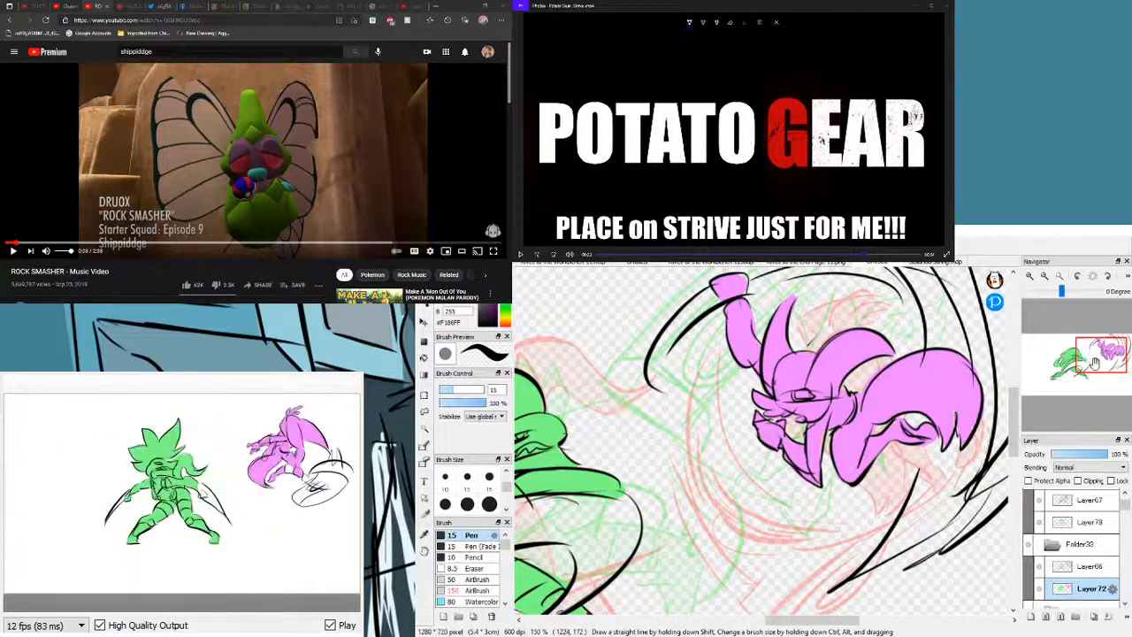
left_click_drag(1094, 362, 1106, 352)
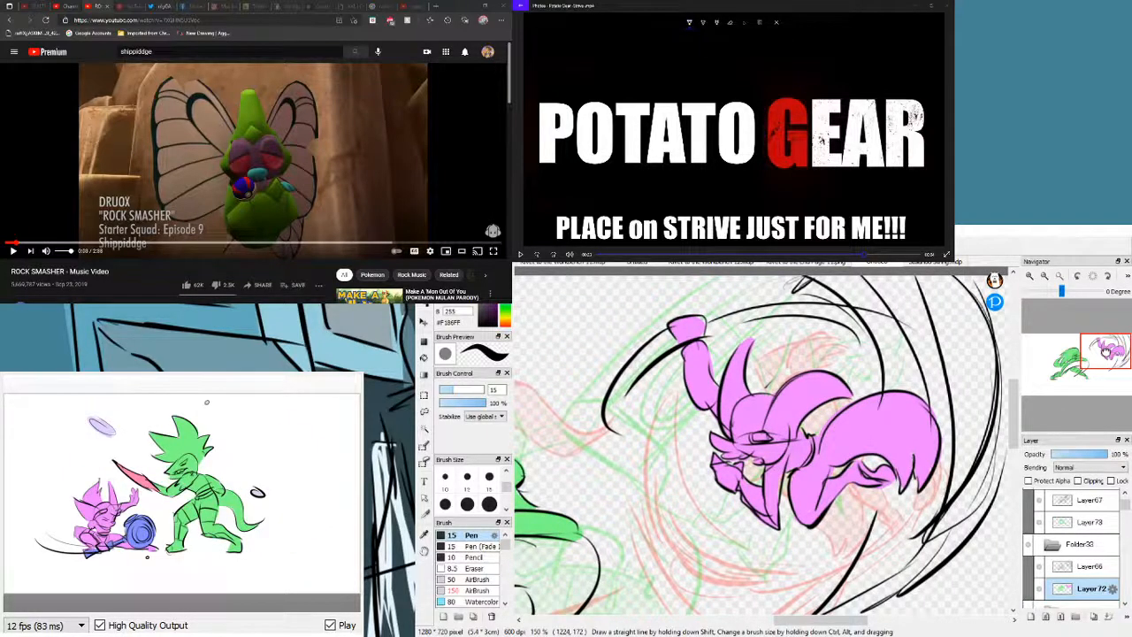
left_click_drag(1106, 351, 1101, 354)
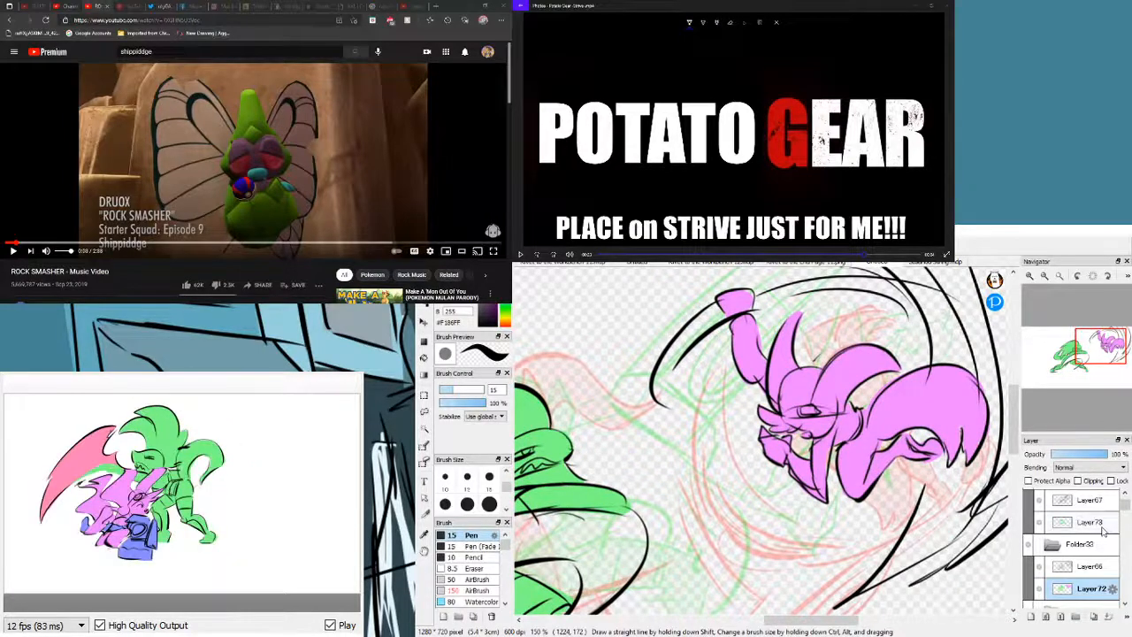
- On Layer73, color the leaping character's hammer-holding arm and shoulder purple #F186FF with the 15 px Pen
left_click(1097, 524)
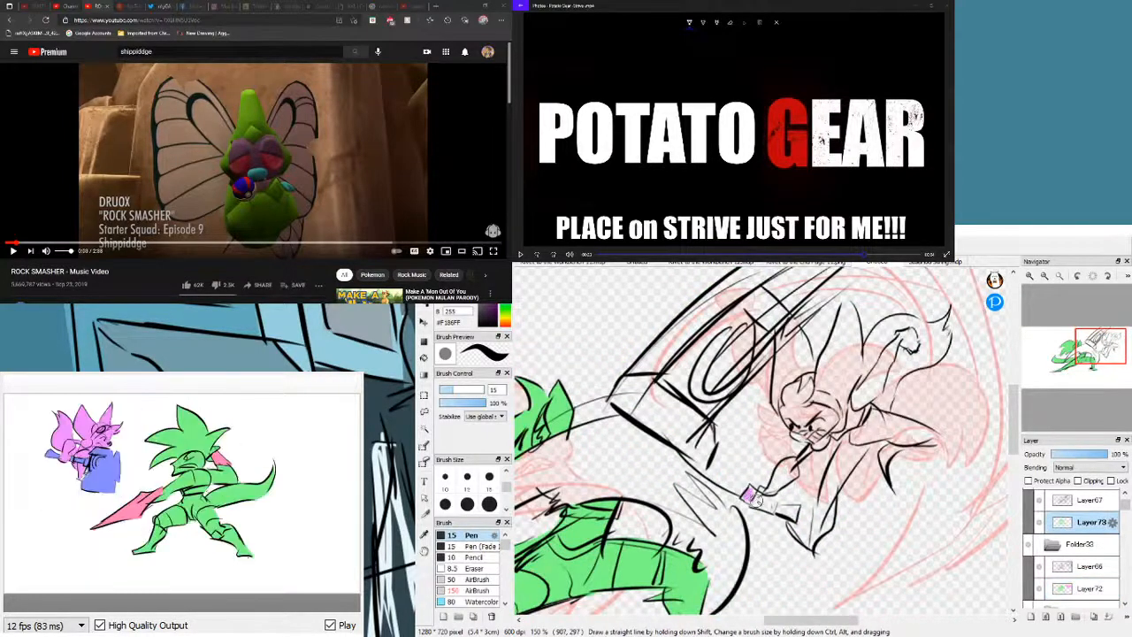
mouse_move(757, 501)
left_mouse_down()
mouse_move(770, 505)
mouse_move(786, 466)
mouse_move(826, 436)
left_mouse_up()
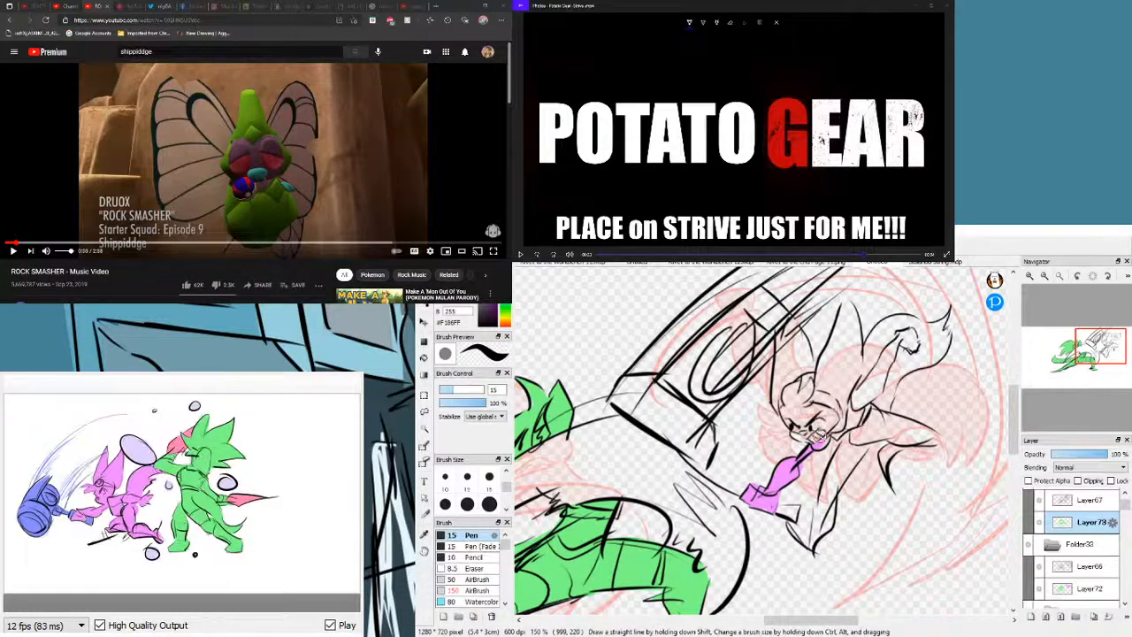
left_click_drag(820, 438, 867, 419)
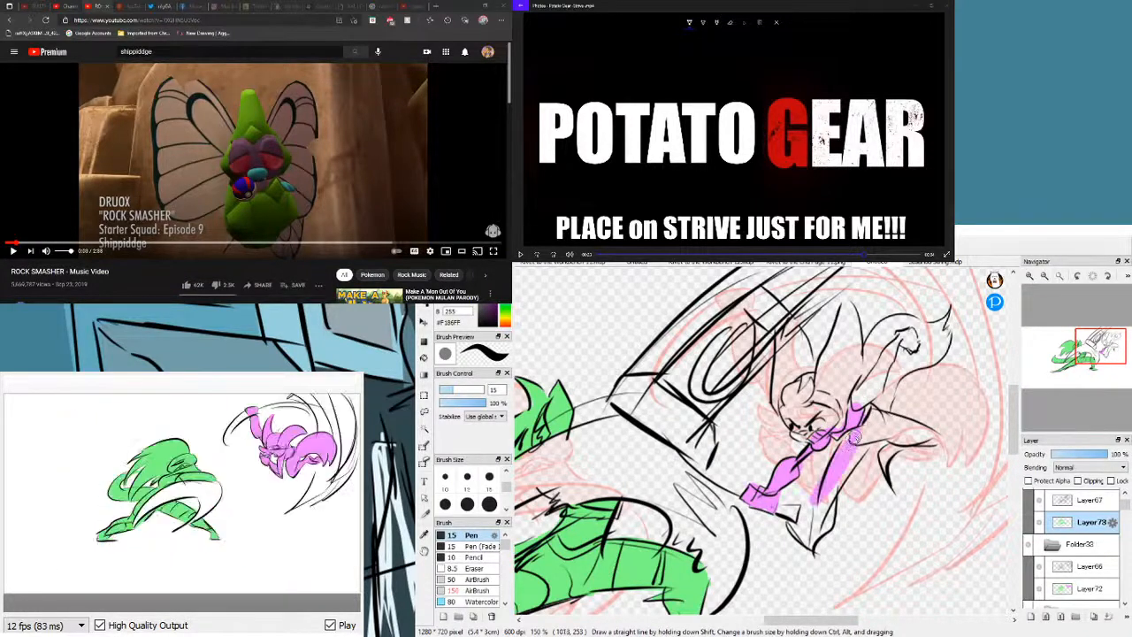
left_click_drag(851, 440, 832, 490)
key("ctrl+z")
key("ctrl+z")
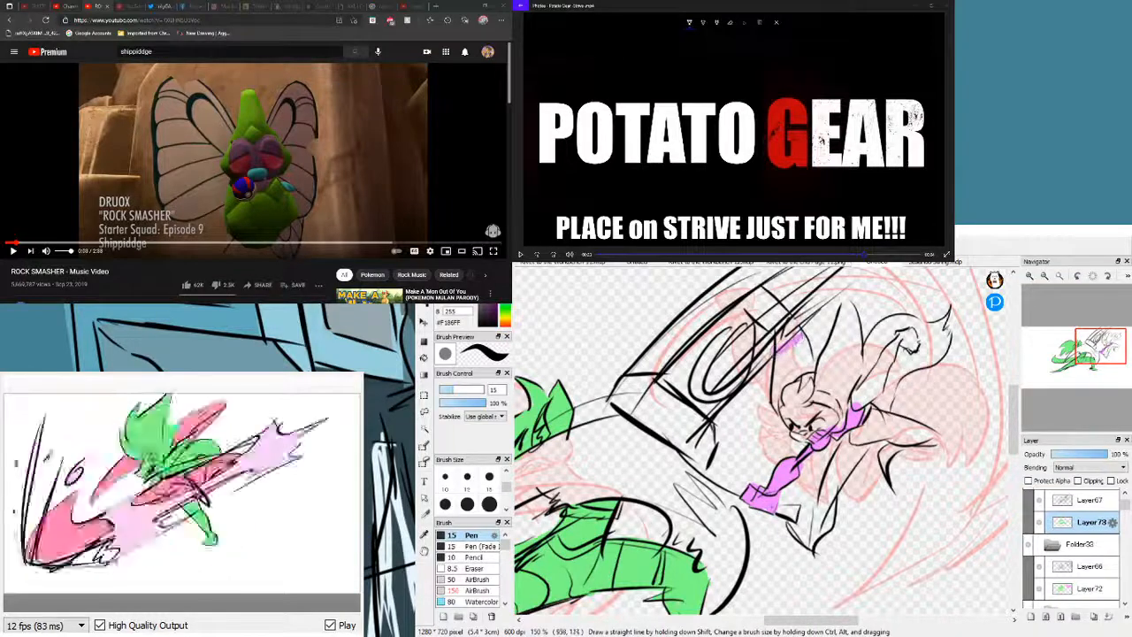
- Color the leaping character's ears, head, torso and tail purple, and erase the spill outside the outlines with the 30 px Eraser
mouse_move(799, 333)
left_mouse_down()
mouse_move(805, 379)
mouse_move(782, 374)
mouse_move(778, 359)
mouse_move(780, 398)
mouse_move(795, 416)
mouse_move(783, 375)
mouse_move(794, 352)
mouse_move(792, 394)
mouse_move(796, 349)
mouse_move(800, 423)
mouse_move(801, 403)
mouse_move(830, 403)
mouse_move(795, 430)
left_mouse_up()
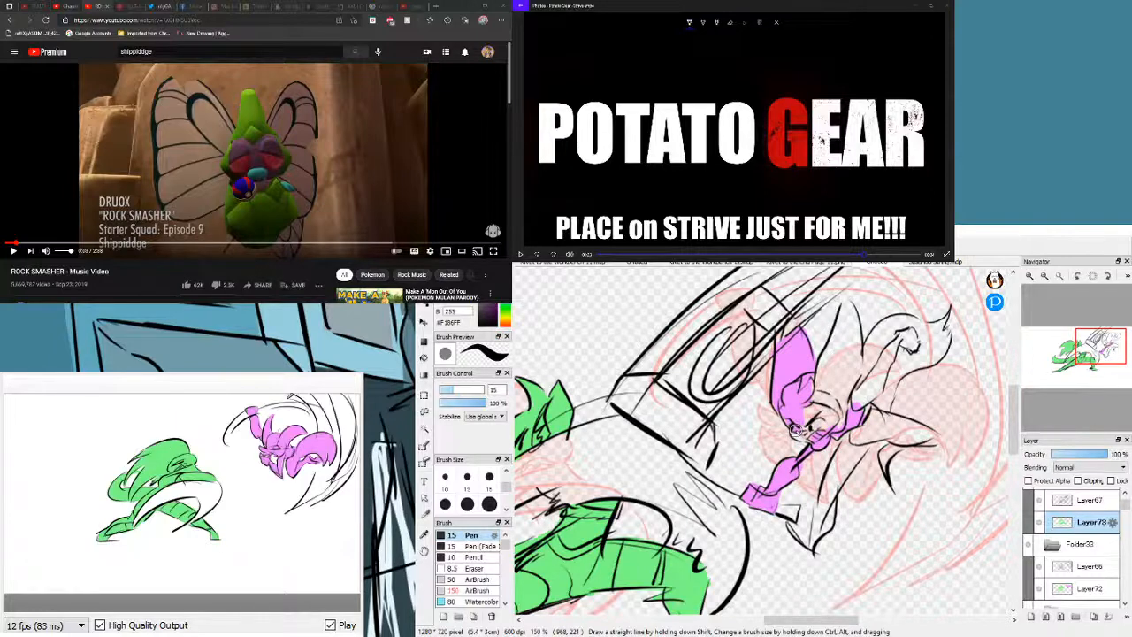
mouse_move(801, 434)
left_mouse_down()
mouse_move(826, 400)
mouse_move(812, 358)
mouse_move(843, 306)
mouse_move(855, 408)
left_mouse_up()
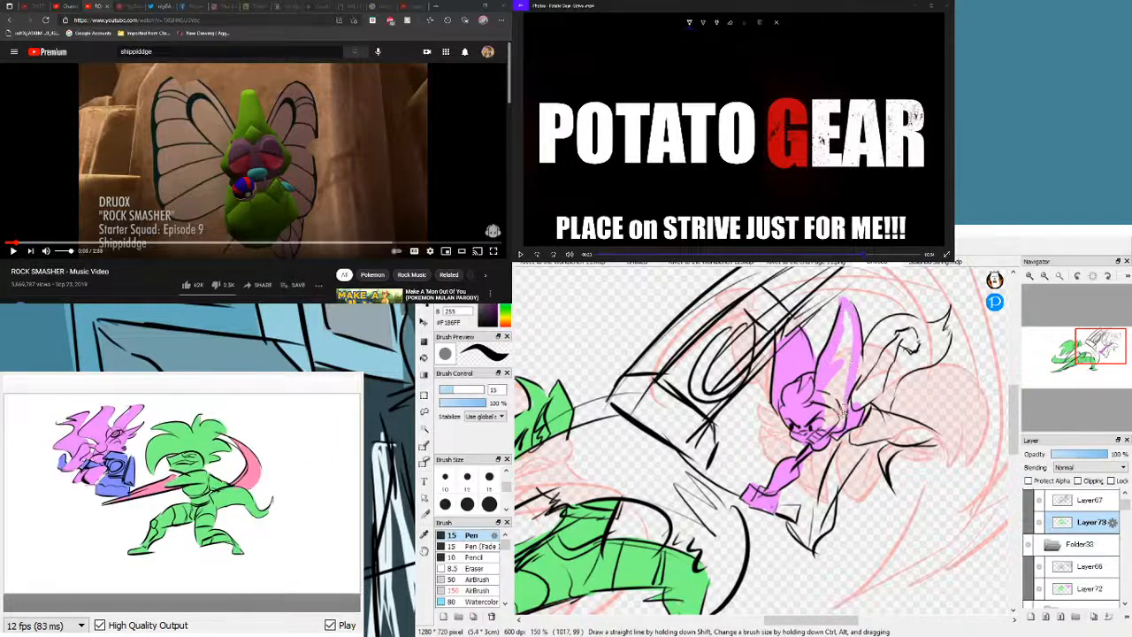
mouse_move(850, 318)
left_mouse_down()
mouse_move(825, 406)
mouse_move(847, 322)
mouse_move(834, 432)
left_mouse_up()
mouse_move(862, 378)
left_mouse_down()
mouse_move(918, 324)
mouse_move(904, 321)
mouse_move(929, 333)
mouse_move(919, 316)
mouse_move(943, 318)
mouse_move(934, 328)
mouse_move(947, 318)
mouse_move(933, 337)
mouse_move(949, 337)
mouse_move(884, 424)
mouse_move(889, 405)
mouse_move(891, 429)
mouse_move(922, 438)
mouse_move(891, 434)
mouse_move(881, 416)
mouse_move(888, 430)
mouse_move(892, 420)
mouse_move(927, 436)
mouse_move(900, 418)
mouse_move(936, 435)
mouse_move(885, 453)
mouse_move(883, 465)
mouse_move(919, 440)
mouse_move(888, 454)
mouse_move(916, 439)
mouse_move(898, 462)
left_mouse_up()
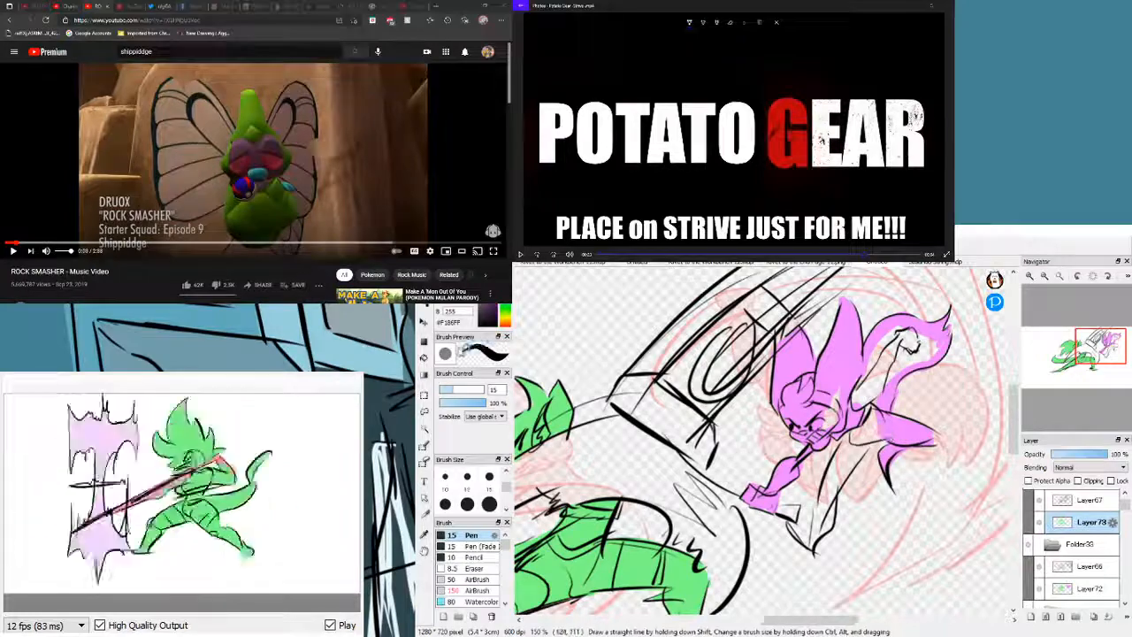
key("e")
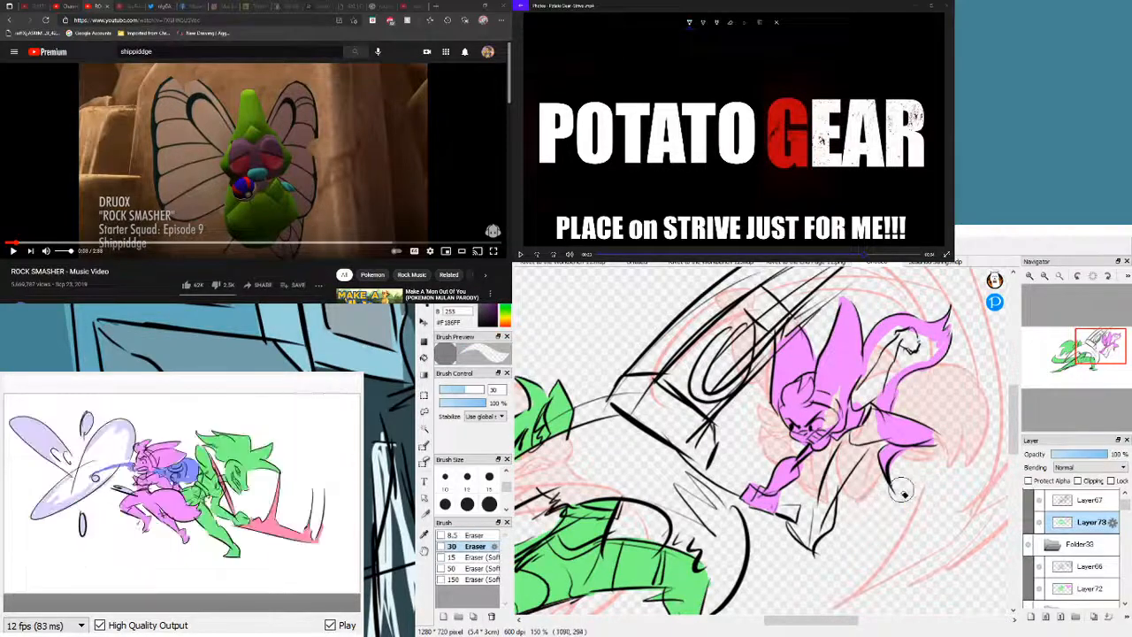
mouse_move(903, 487)
left_mouse_down()
mouse_move(895, 468)
mouse_move(928, 457)
left_mouse_up()
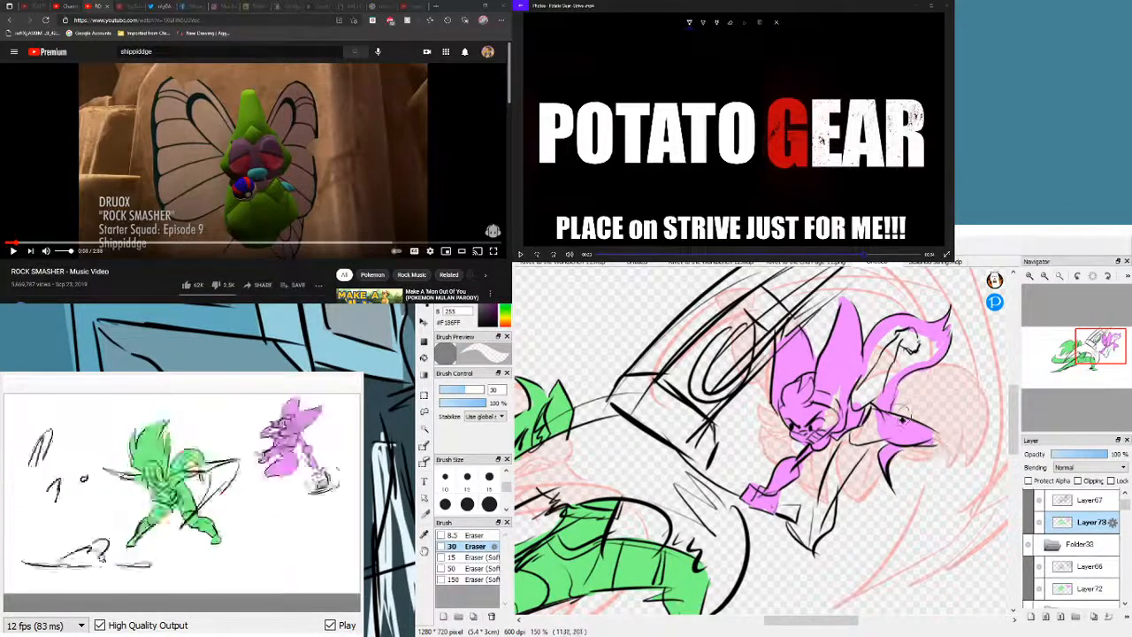
key("b")
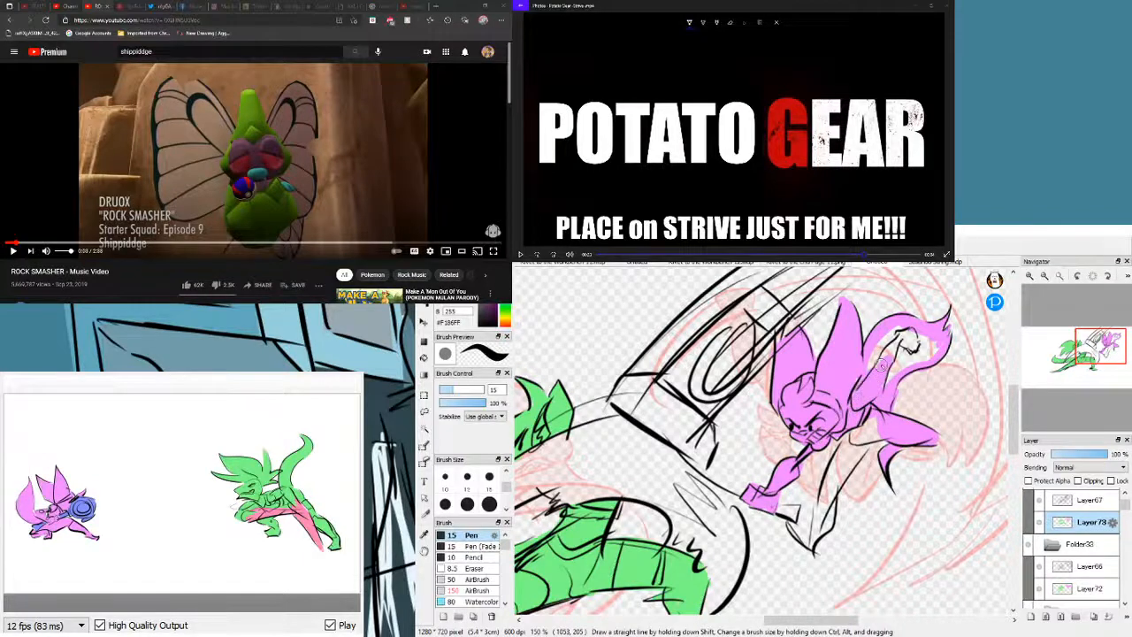
- Fill the leaping character's raised arm and both legs with purple, and erase the overspill between the legs
mouse_move(881, 363)
left_mouse_down()
mouse_move(898, 330)
mouse_move(904, 356)
mouse_move(884, 381)
mouse_move(928, 357)
left_mouse_up()
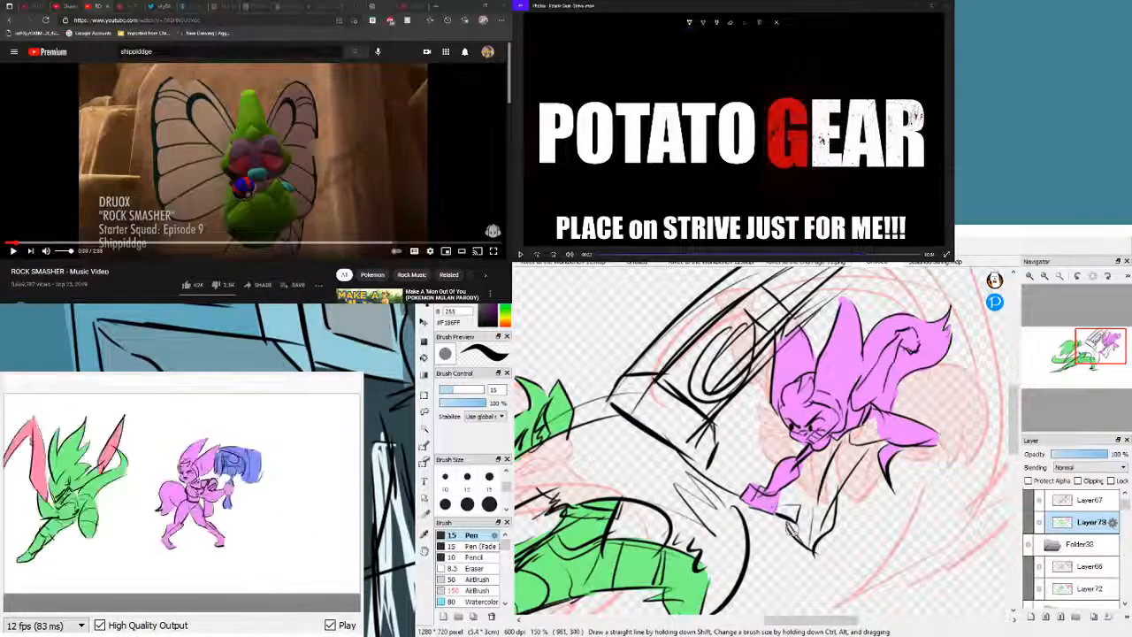
mouse_move(794, 533)
left_mouse_down()
mouse_move(832, 486)
mouse_move(828, 526)
mouse_move(832, 486)
mouse_move(868, 427)
mouse_move(833, 485)
mouse_move(856, 437)
mouse_move(871, 423)
mouse_move(830, 485)
mouse_move(872, 423)
mouse_move(832, 485)
mouse_move(885, 428)
left_mouse_up()
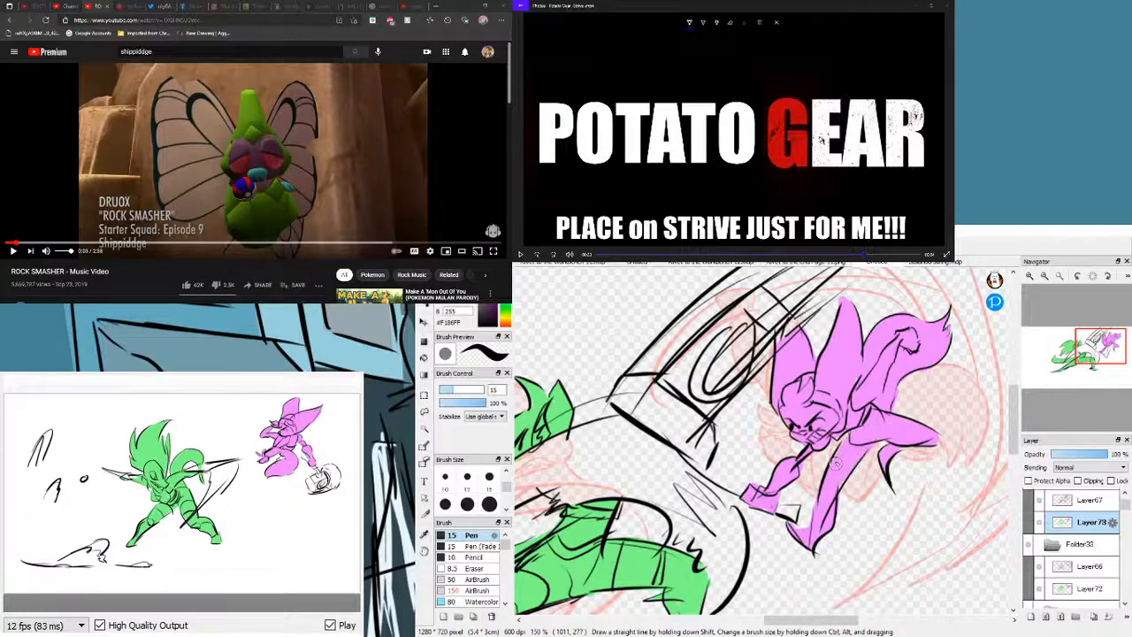
mouse_move(836, 462)
left_mouse_down()
mouse_move(871, 426)
mouse_move(834, 497)
mouse_move(909, 425)
left_mouse_up()
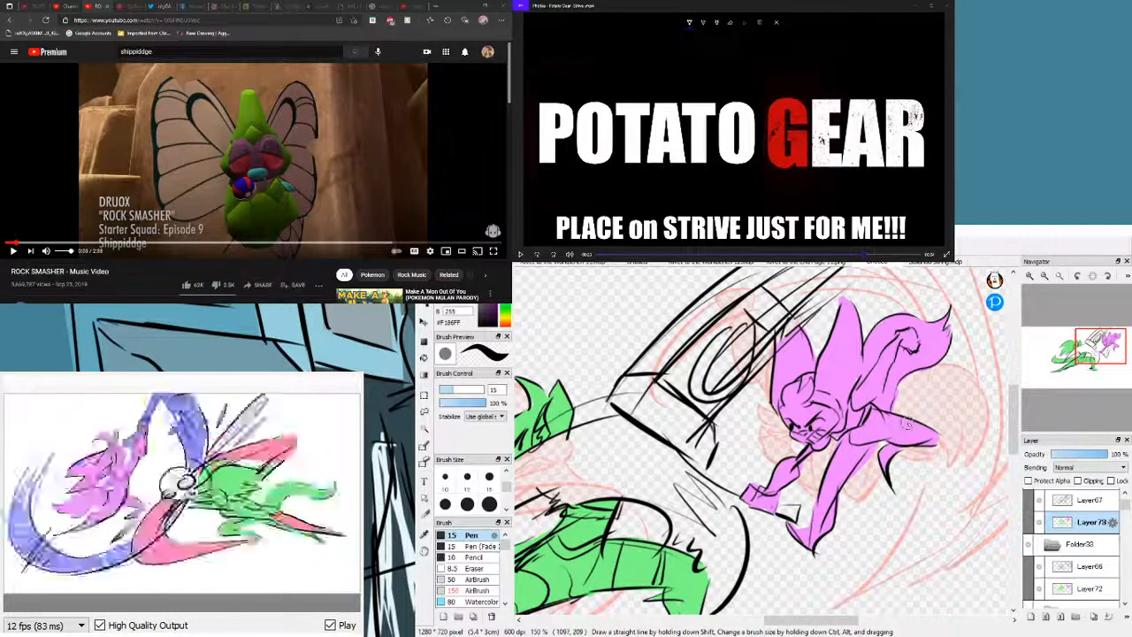
key("e")
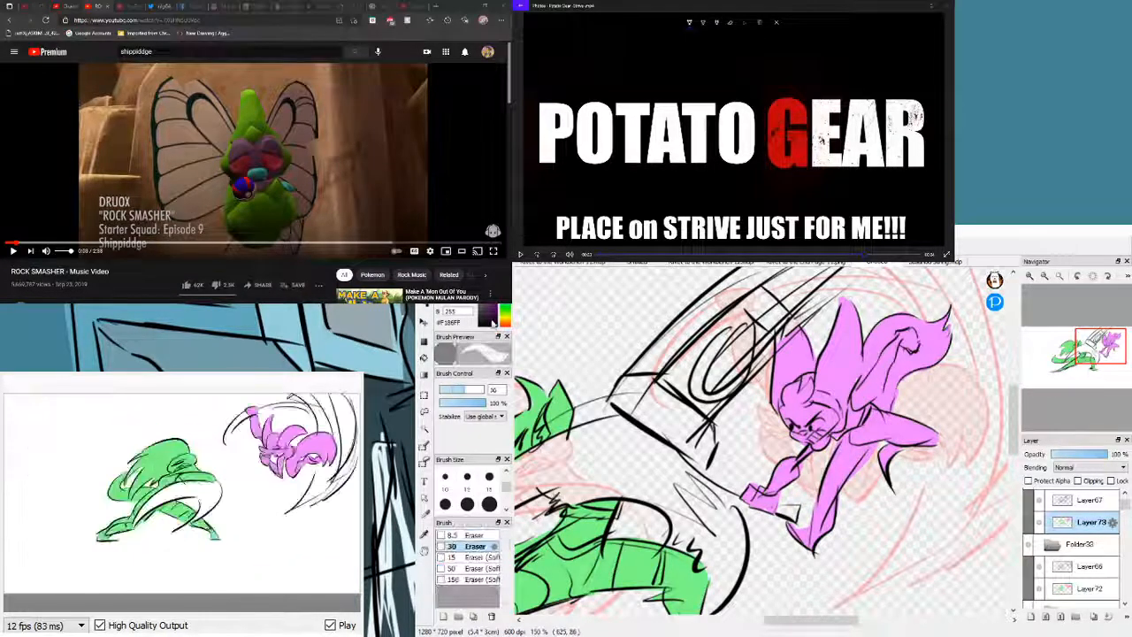
mouse_move(869, 486)
left_mouse_down()
mouse_move(855, 480)
mouse_move(881, 449)
mouse_move(873, 462)
left_mouse_up()
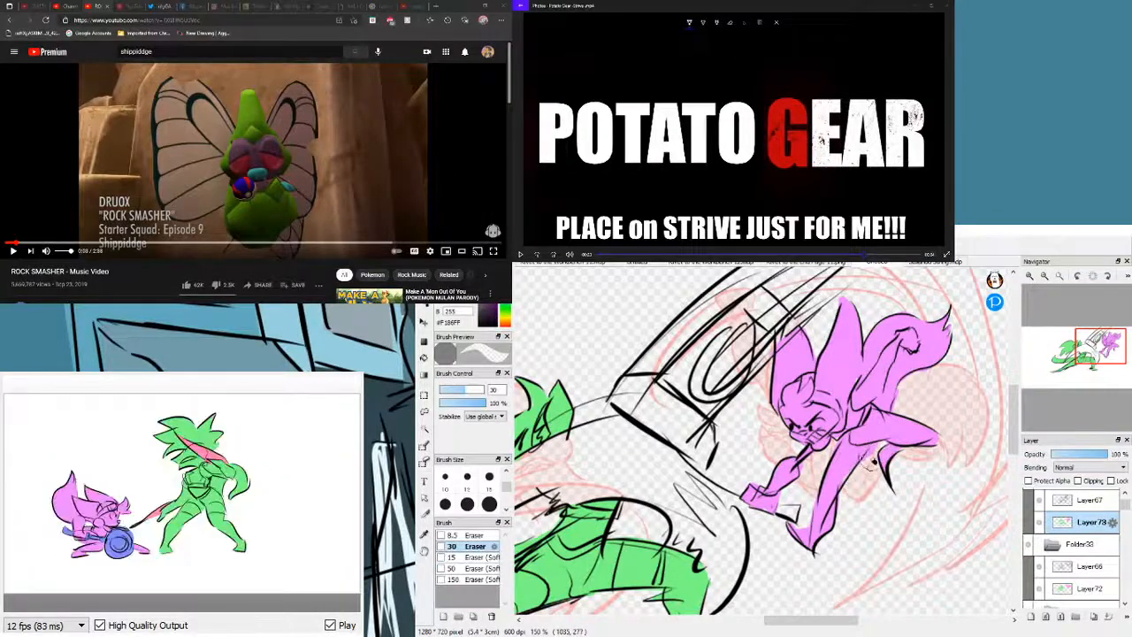
key("b")
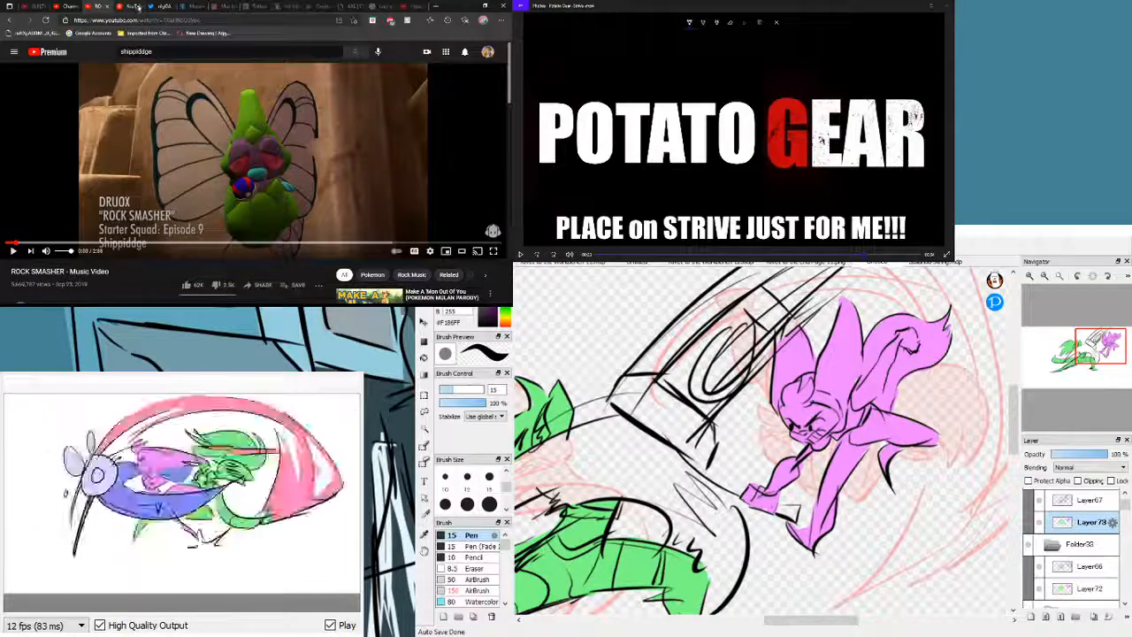
left_click(31, 55)
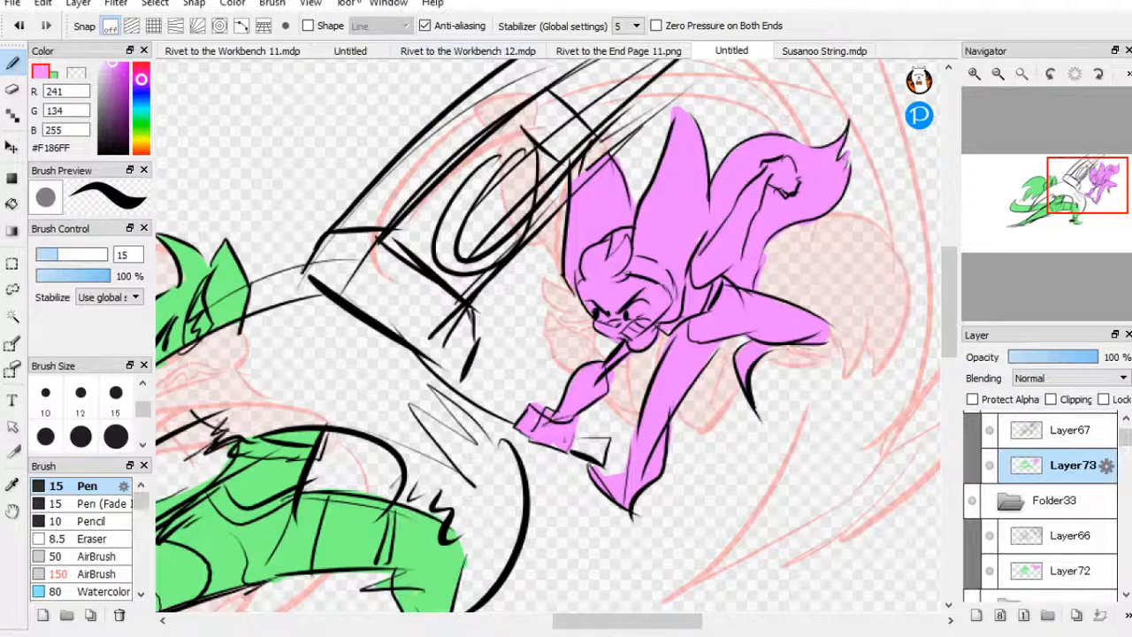
left_click(397, 591)
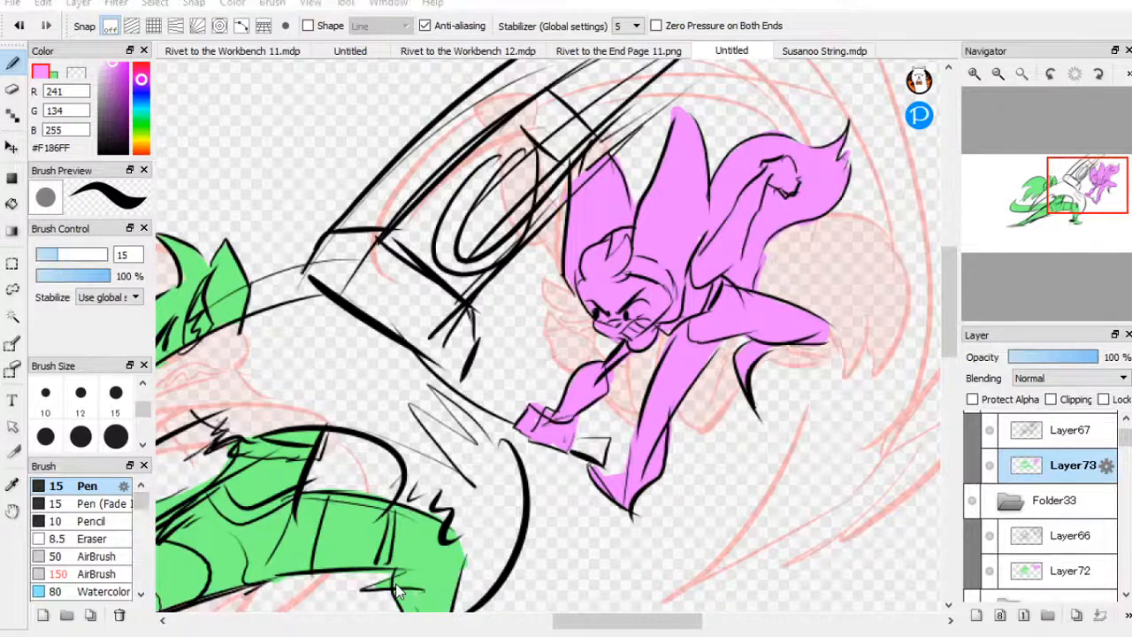
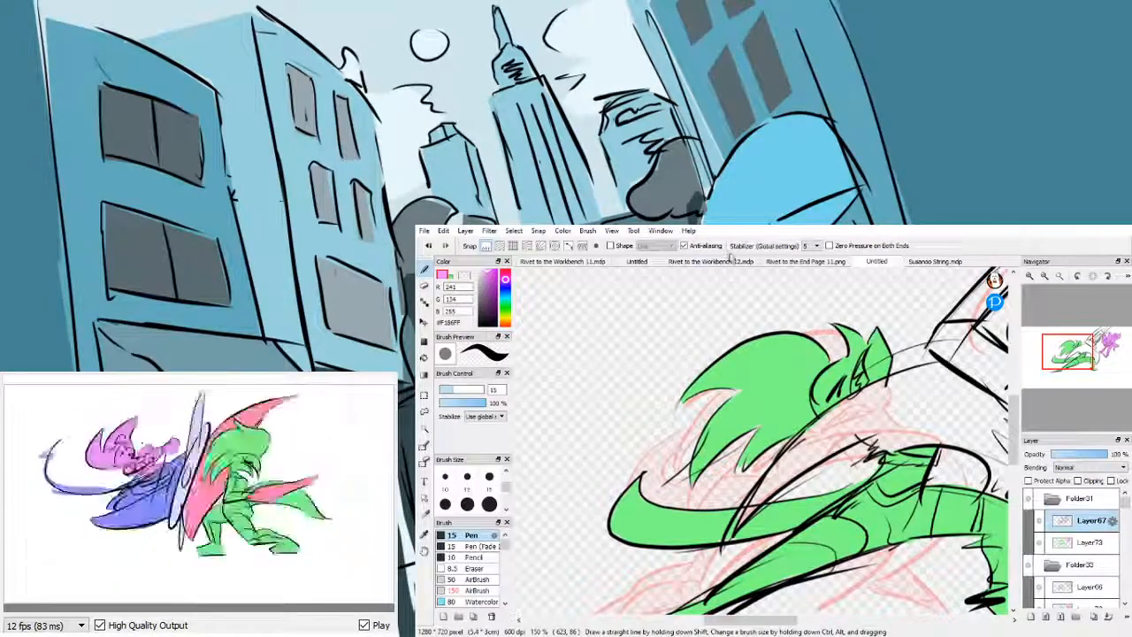
- Pick the pink #FF80B9 from the Rivet to the Workbench 12 comic page and return to the untitled fight animation
left_click(731, 259)
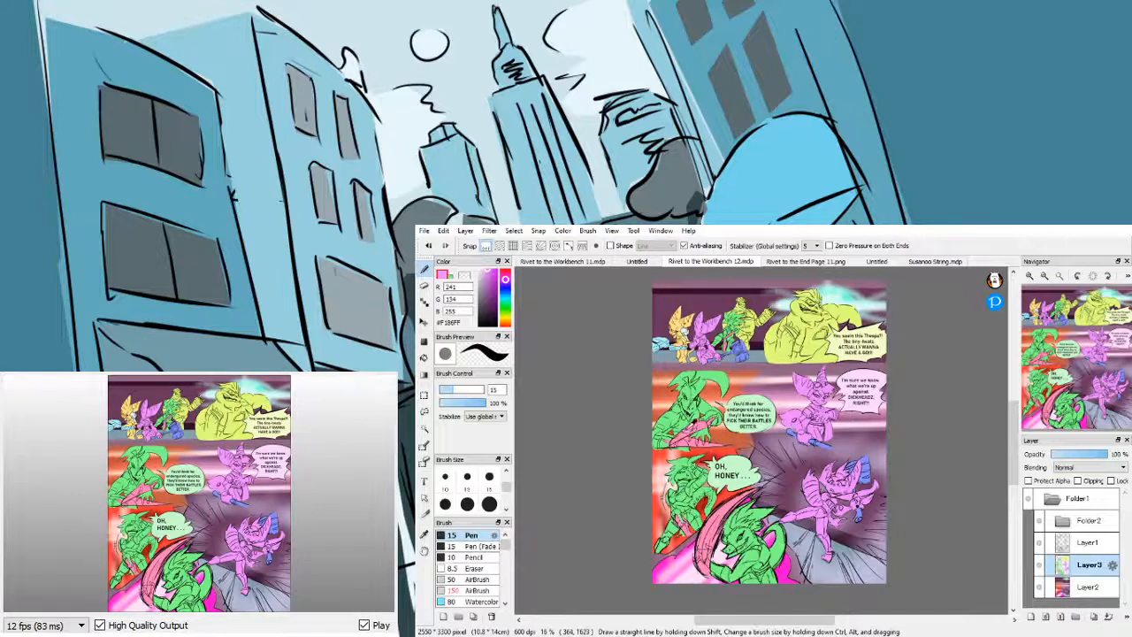
left_click(956, 261)
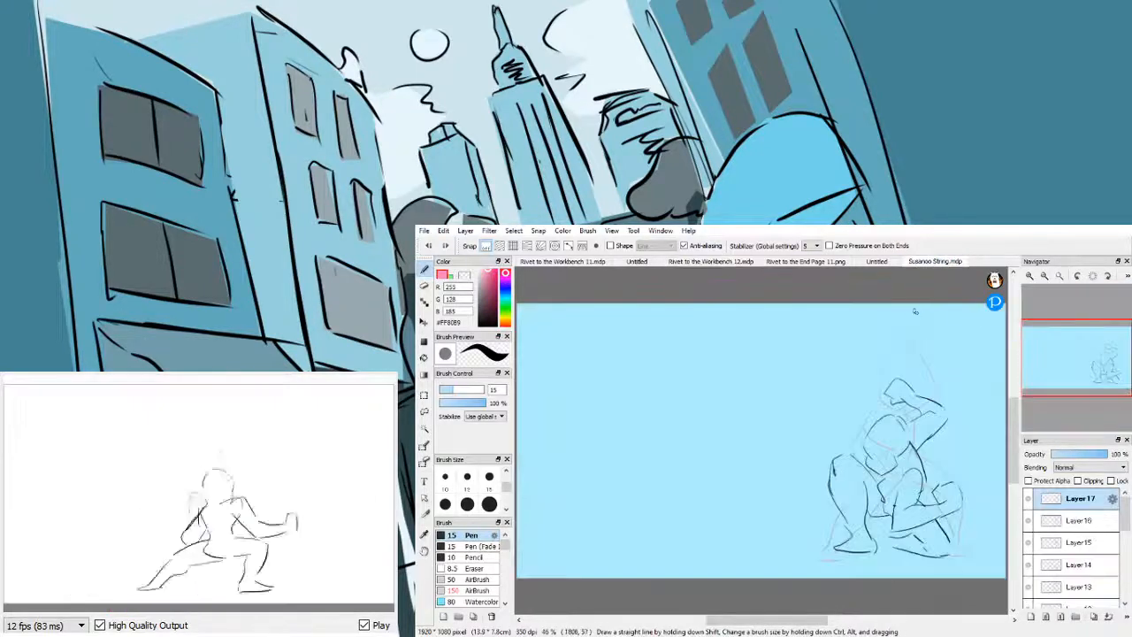
left_click(869, 262)
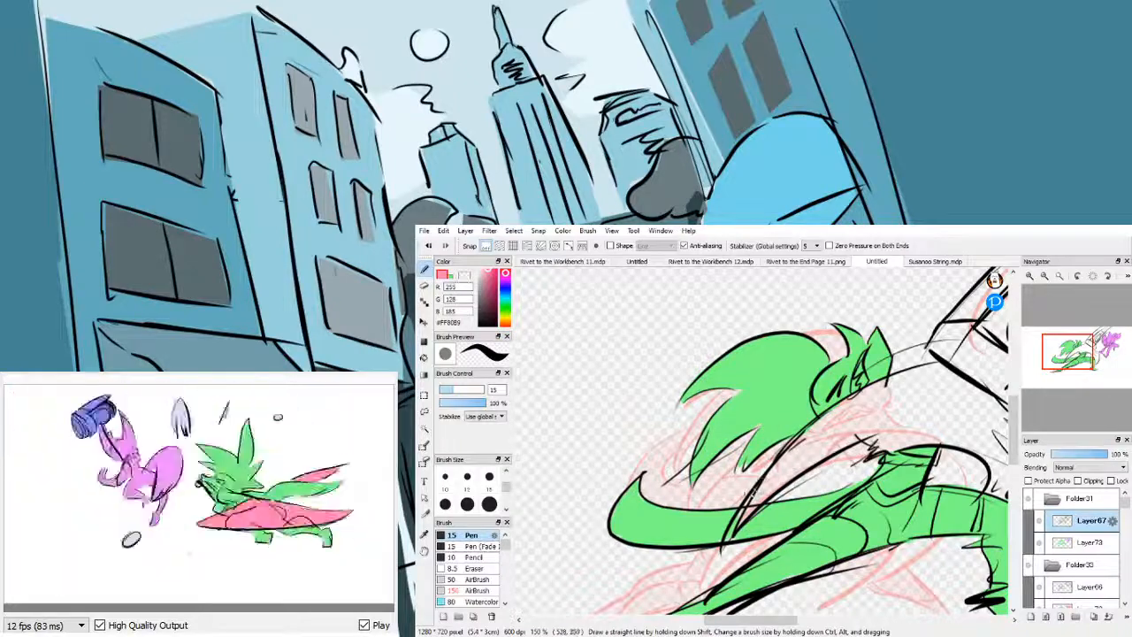
- On Layer73, paint the green character's curved blade pink from its pointed tip to just past the head
mouse_move(757, 489)
left_mouse_down()
mouse_move(792, 457)
mouse_move(757, 520)
mouse_move(853, 414)
left_mouse_up()
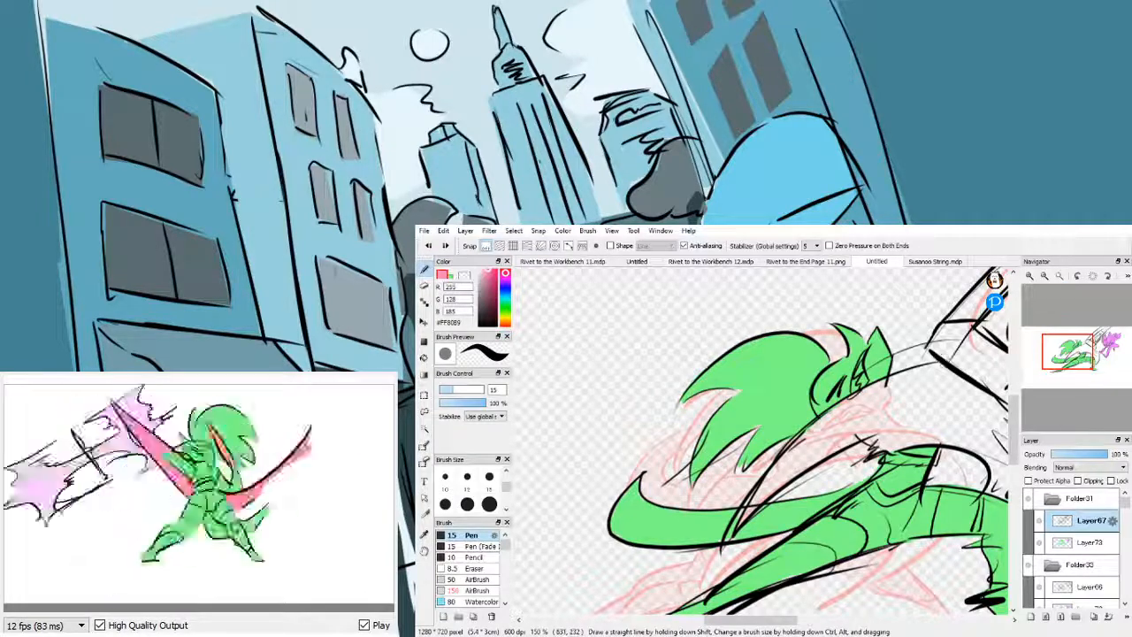
left_click(1090, 543)
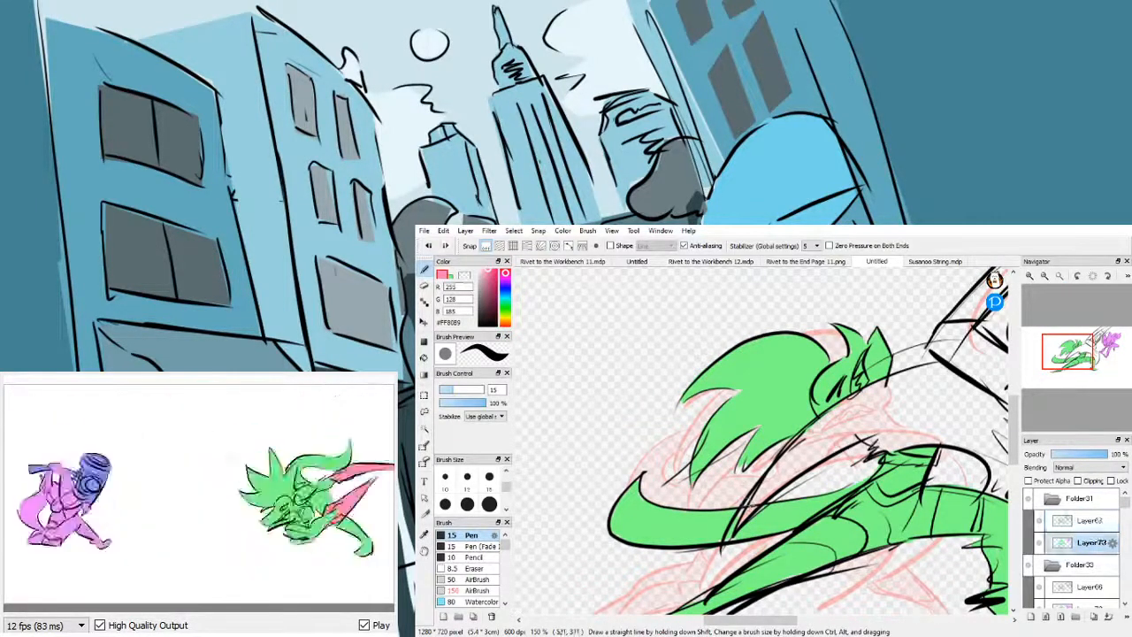
left_click_drag(752, 509, 806, 449)
left_click_drag(741, 515, 805, 433)
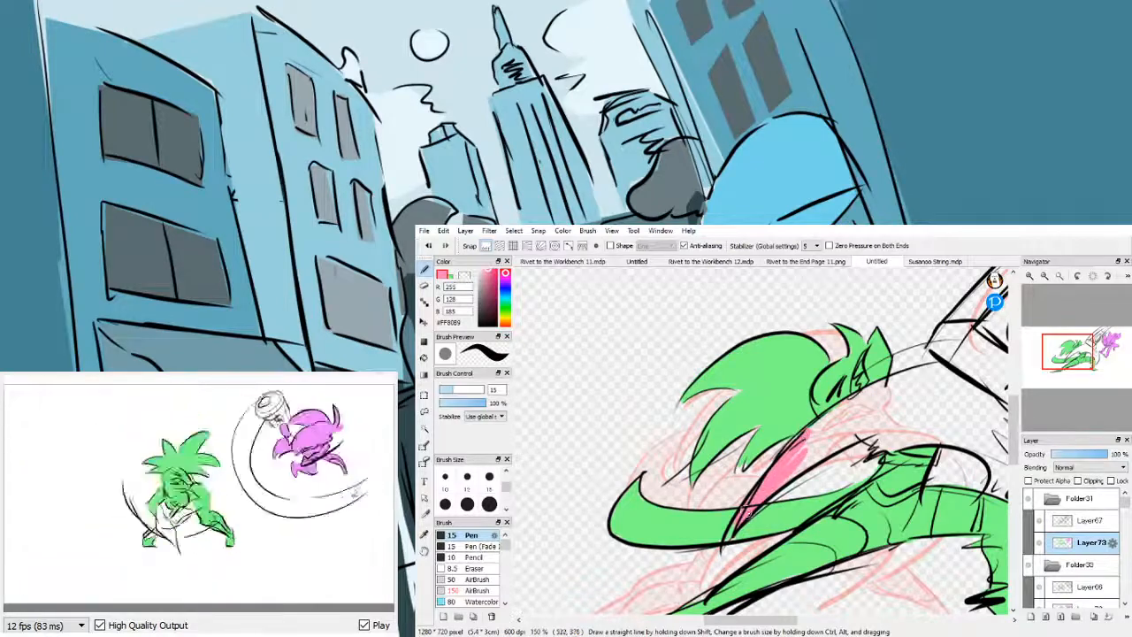
left_click_drag(741, 517, 904, 416)
mouse_move(796, 447)
left_mouse_down()
mouse_move(918, 386)
mouse_move(803, 449)
left_mouse_up()
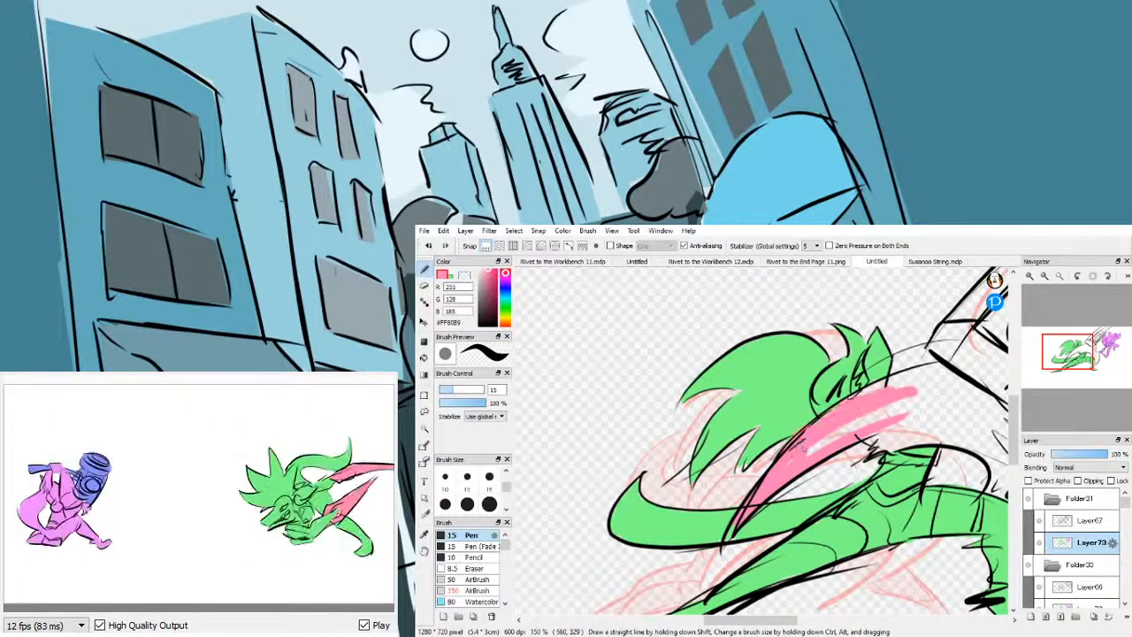
left_click_drag(943, 382, 807, 452)
left_click_drag(908, 403, 939, 382)
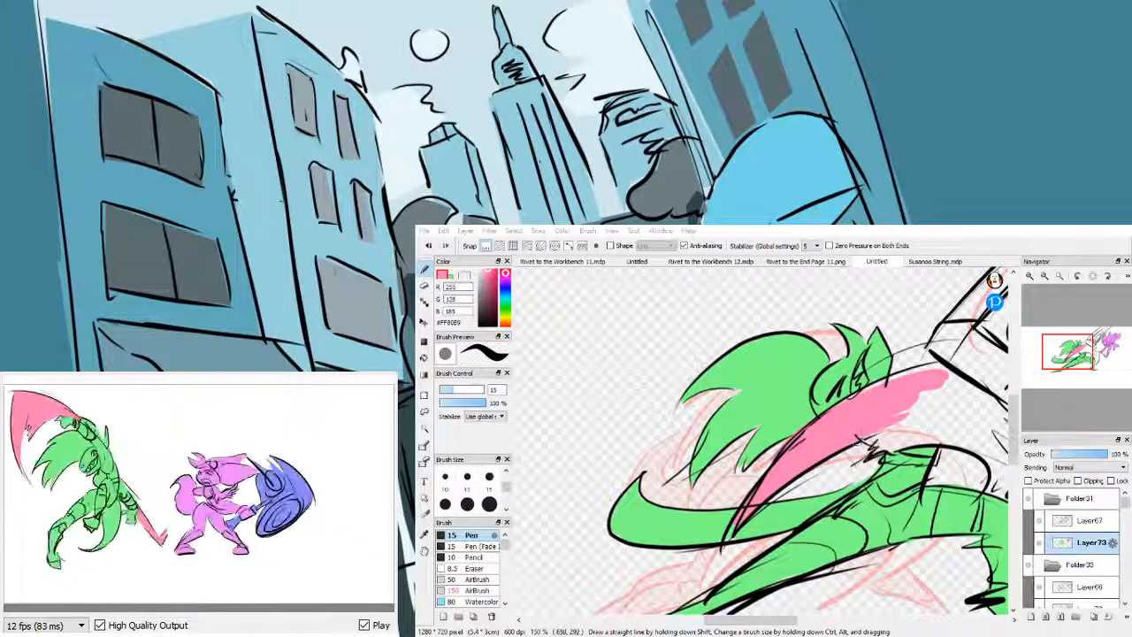
- Extend the pink fill over the rest of the curved blade, down to its far end beside the green character's front leg
left_click_drag(866, 440, 934, 423)
mouse_move(876, 447)
left_mouse_down()
mouse_move(935, 426)
mouse_move(893, 445)
mouse_move(926, 441)
mouse_move(907, 443)
mouse_move(943, 426)
mouse_move(932, 394)
left_mouse_up()
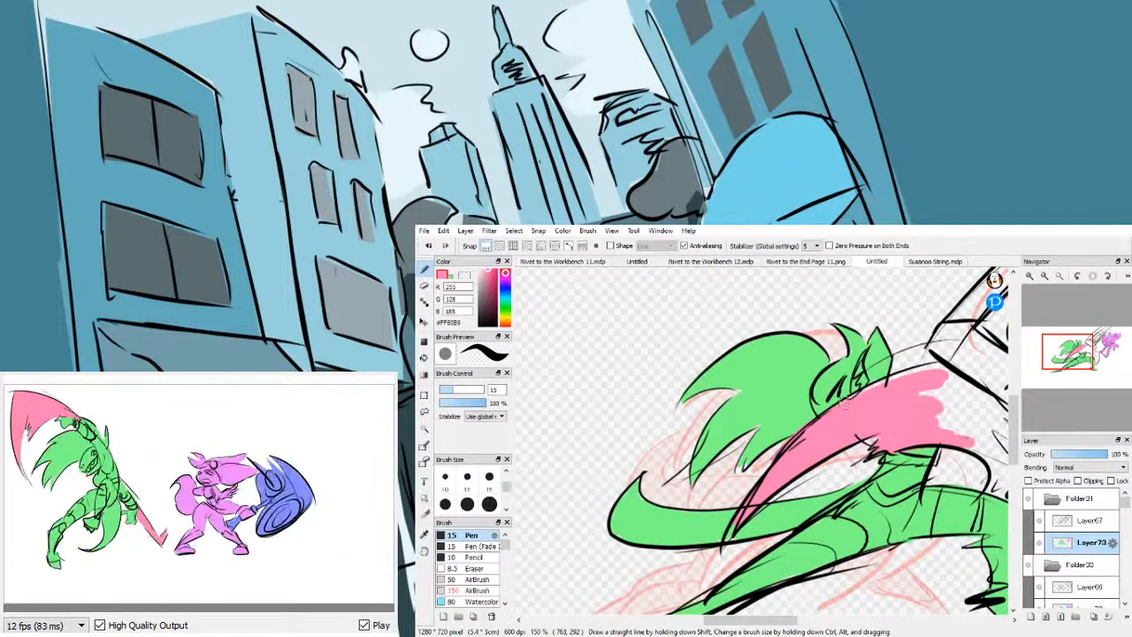
left_click_drag(844, 404, 856, 397)
mouse_move(926, 370)
left_mouse_down()
mouse_move(978, 399)
mouse_move(964, 386)
mouse_move(917, 392)
mouse_move(945, 385)
mouse_move(970, 412)
mouse_move(957, 400)
mouse_move(940, 405)
mouse_move(943, 420)
mouse_move(827, 376)
mouse_move(887, 409)
mouse_move(847, 381)
mouse_move(871, 432)
mouse_move(913, 417)
mouse_move(899, 432)
mouse_move(920, 437)
mouse_move(898, 455)
mouse_move(930, 429)
mouse_move(906, 502)
left_mouse_up()
mouse_move(926, 443)
left_mouse_down()
mouse_move(862, 404)
mouse_move(873, 399)
mouse_move(842, 357)
mouse_move(880, 389)
mouse_move(855, 354)
mouse_move(901, 426)
left_mouse_up()
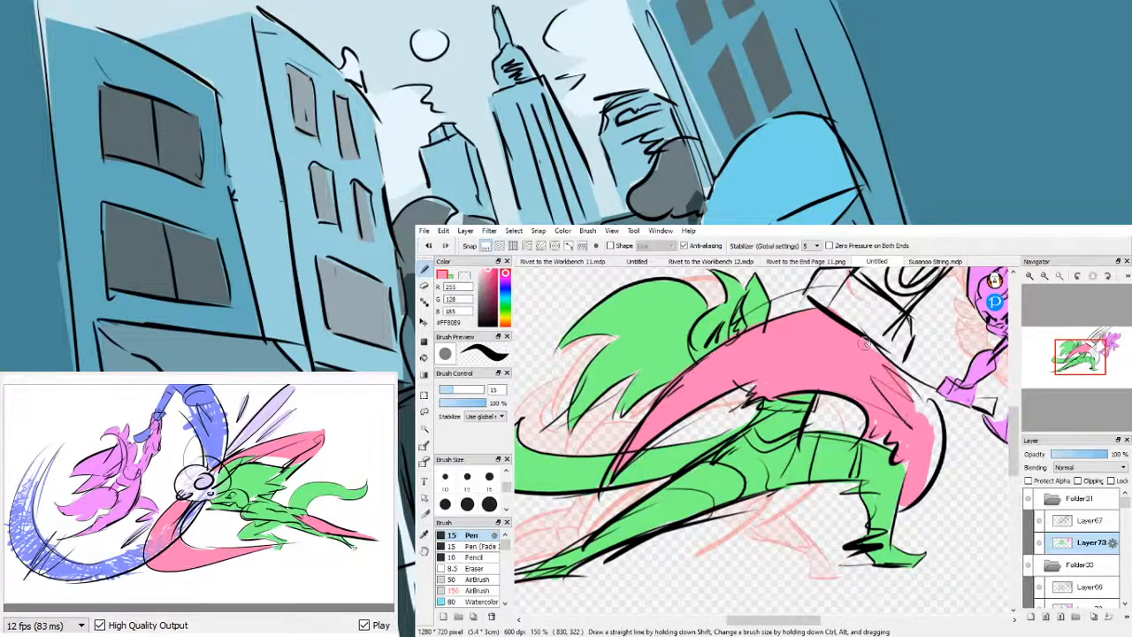
left_click_drag(885, 359, 918, 408)
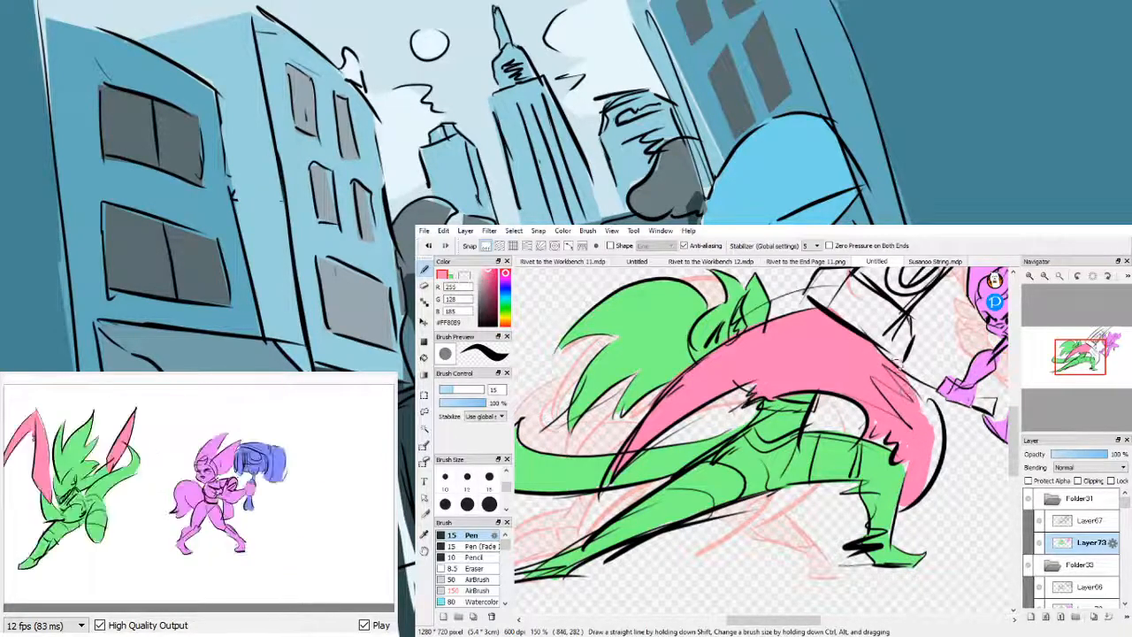
mouse_move(902, 361)
left_mouse_down()
mouse_move(912, 433)
mouse_move(891, 376)
mouse_move(926, 427)
mouse_move(923, 403)
mouse_move(910, 385)
mouse_move(931, 460)
left_mouse_up()
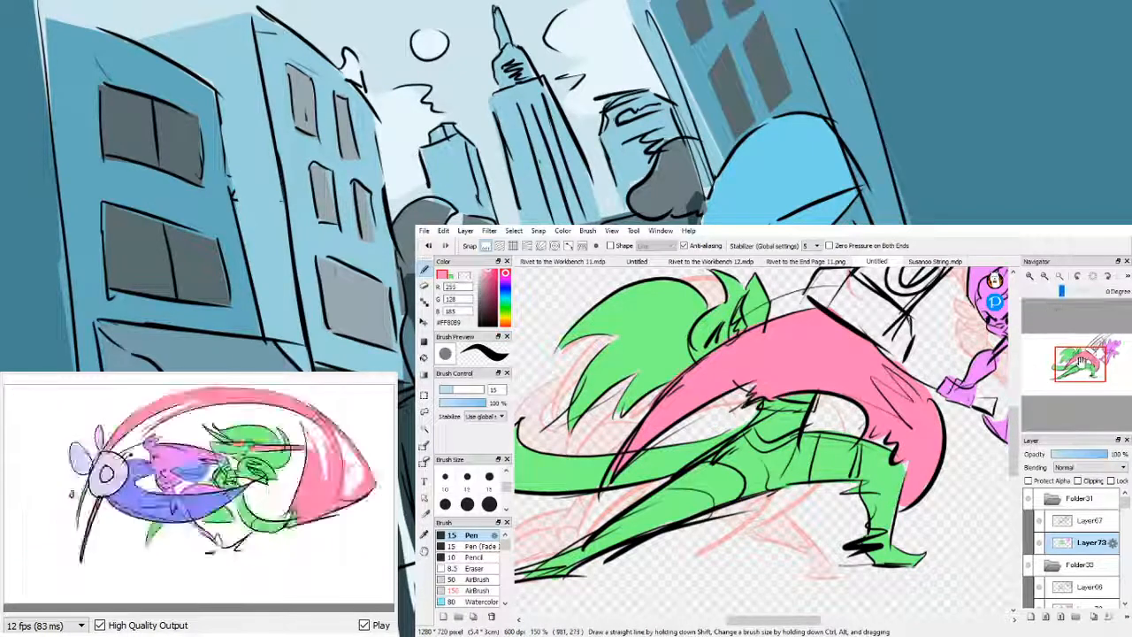
- On Layer72, paint the green character's curved blade pink from its pointed tip across the body to just before the bend
left_click_drag(1081, 363, 1075, 349)
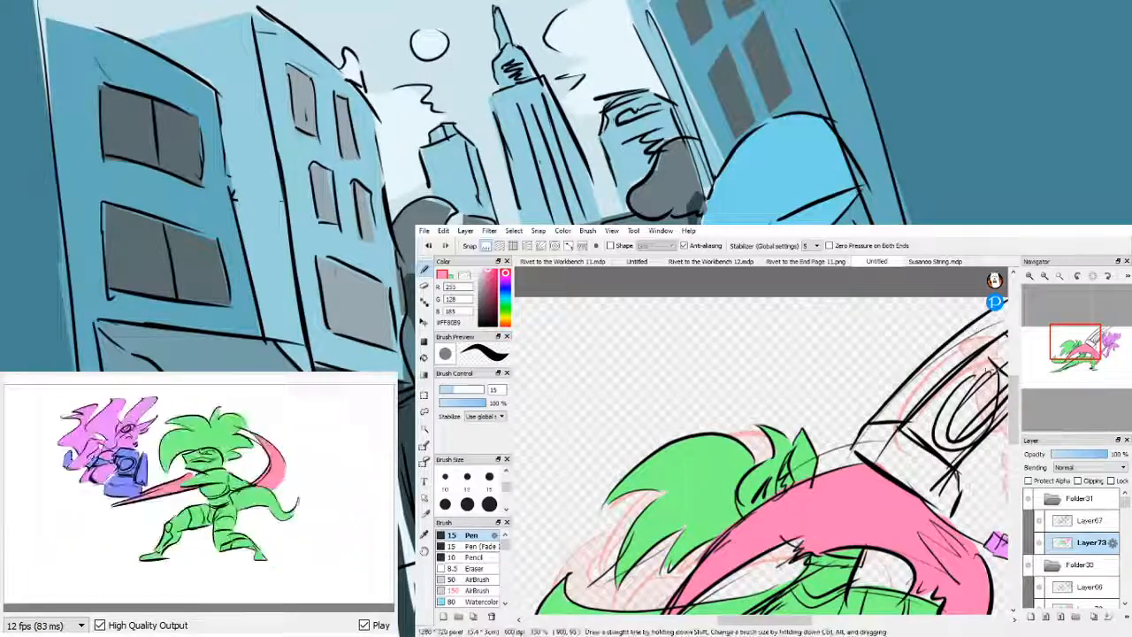
mouse_move(1075, 357)
left_mouse_down()
mouse_move(1057, 355)
mouse_move(1079, 360)
left_mouse_up()
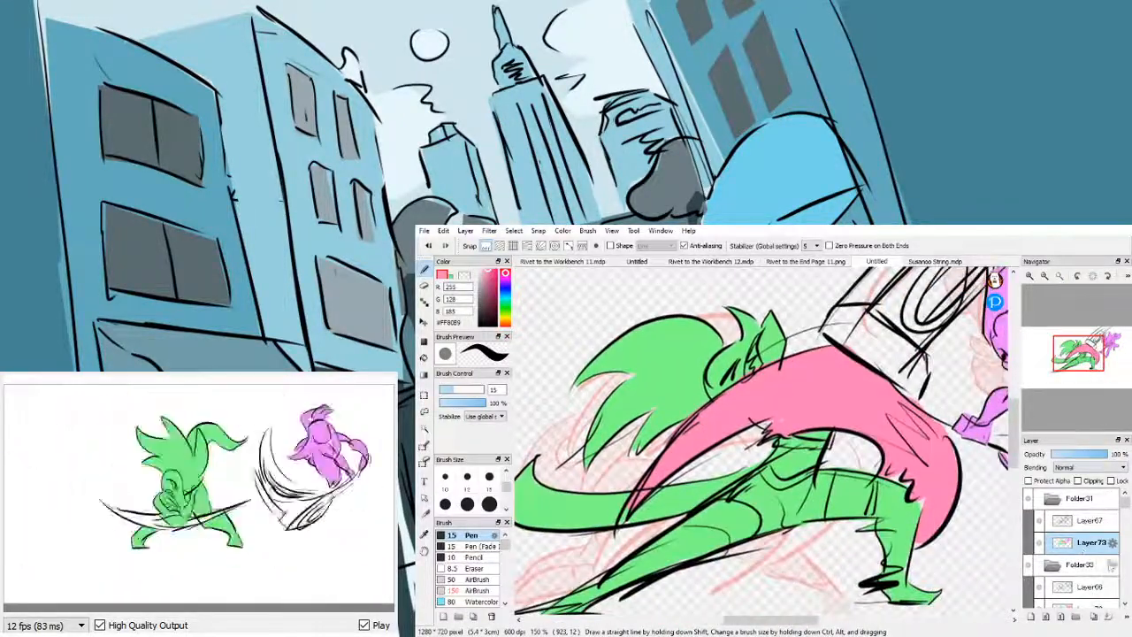
left_click_drag(1125, 503, 1124, 511)
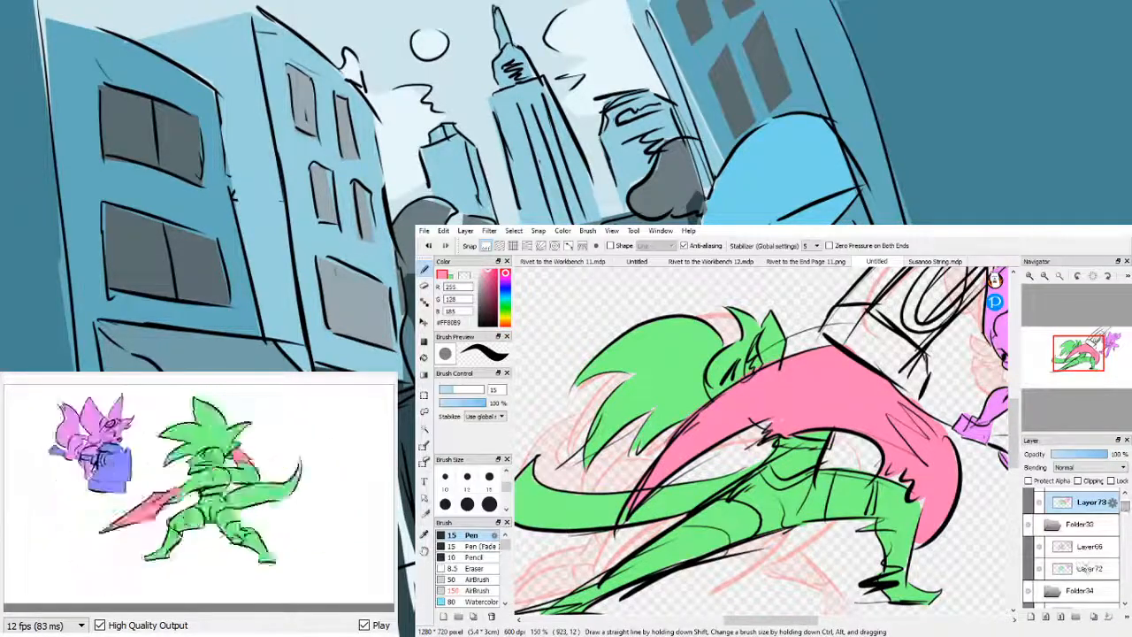
left_click(1088, 569)
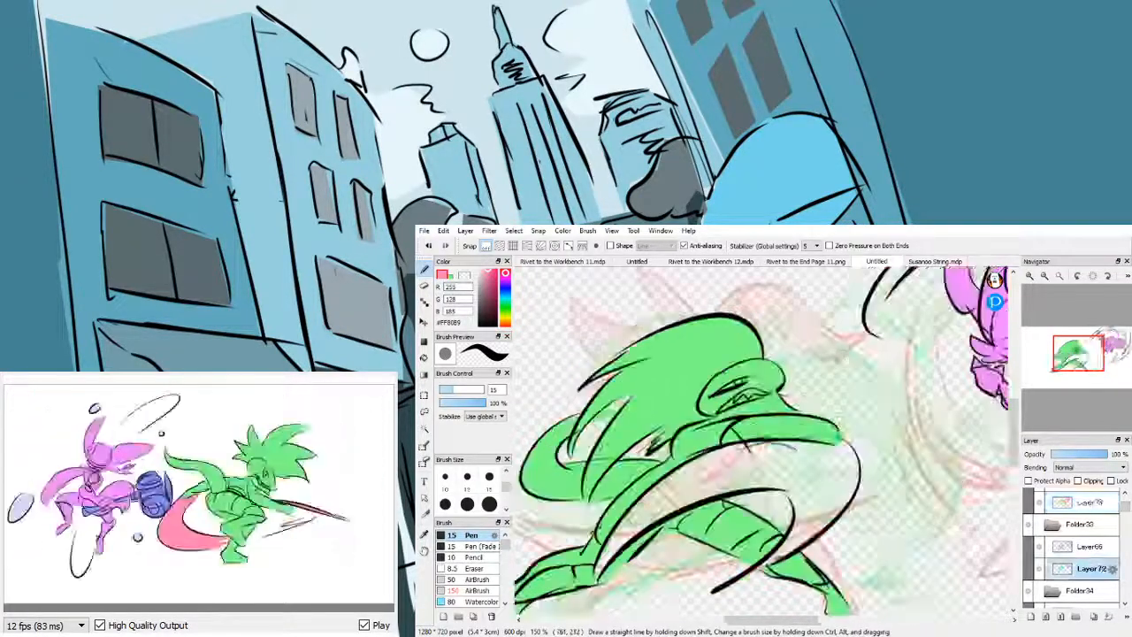
left_click_drag(1073, 362, 1068, 370)
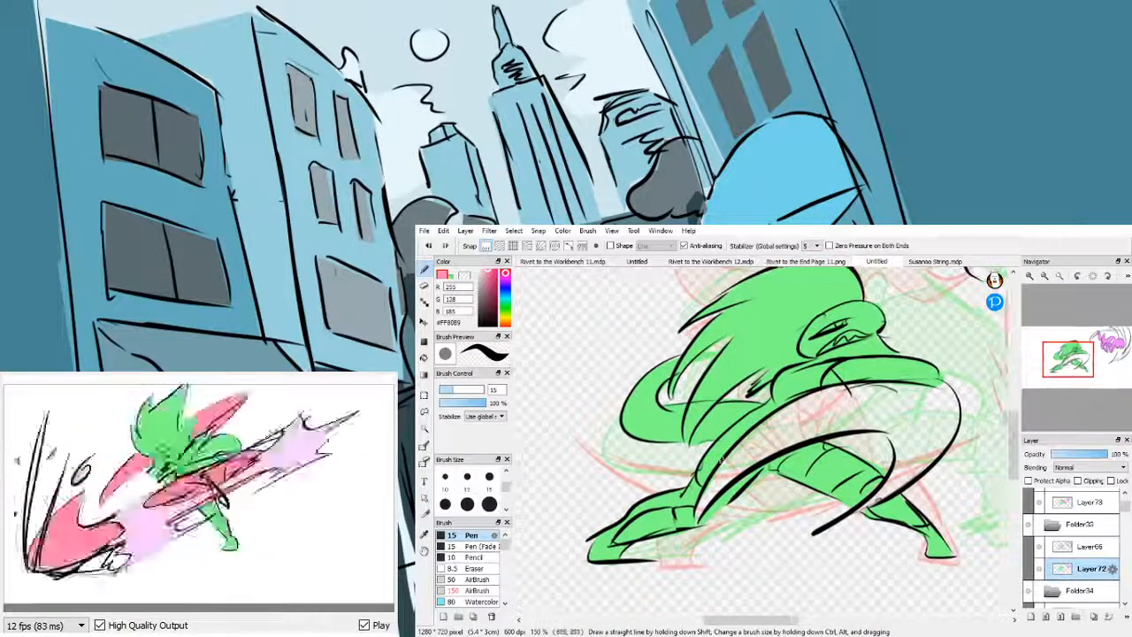
mouse_move(697, 522)
left_mouse_down()
mouse_move(777, 443)
mouse_move(700, 496)
mouse_move(769, 419)
mouse_move(805, 427)
left_mouse_up()
mouse_move(713, 501)
left_mouse_down()
mouse_move(830, 427)
mouse_move(755, 434)
mouse_move(764, 424)
mouse_move(734, 454)
mouse_move(844, 397)
mouse_move(775, 443)
mouse_move(858, 428)
mouse_move(817, 419)
mouse_move(868, 395)
mouse_move(803, 401)
mouse_move(860, 391)
mouse_move(870, 398)
mouse_move(831, 428)
mouse_move(826, 418)
mouse_move(883, 428)
mouse_move(887, 399)
mouse_move(858, 391)
mouse_move(924, 395)
mouse_move(856, 390)
mouse_move(920, 403)
mouse_move(895, 420)
left_mouse_up()
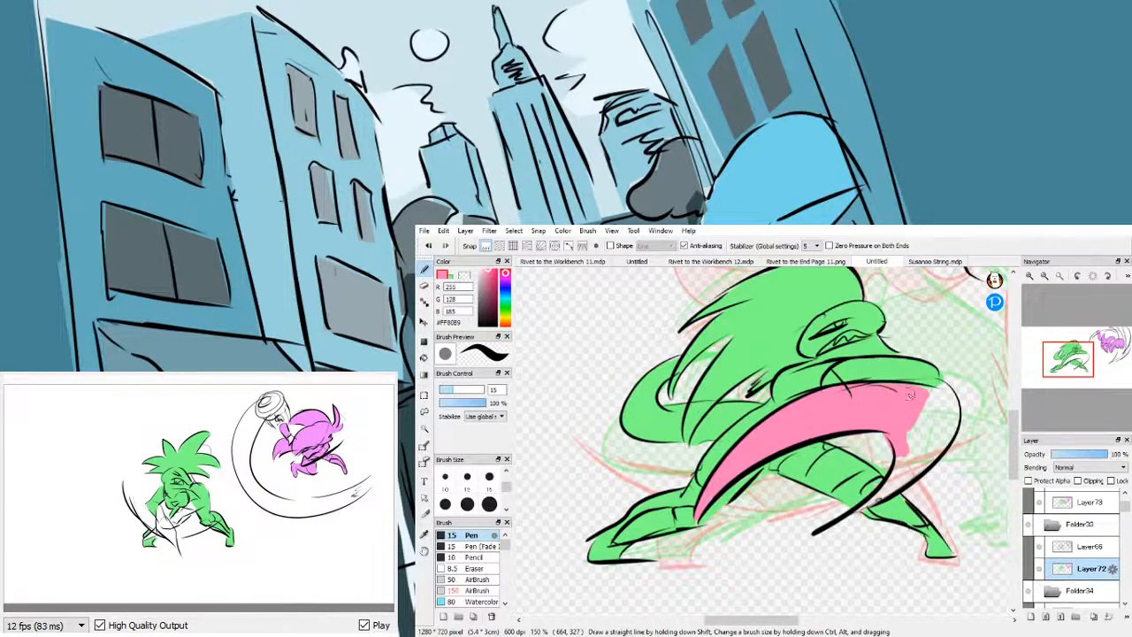
- Fill the rest of the curved blade pink around its bend and down to the front leg, and clean up its outer edge
mouse_move(909, 395)
left_mouse_down()
mouse_move(936, 394)
mouse_move(936, 430)
left_mouse_up()
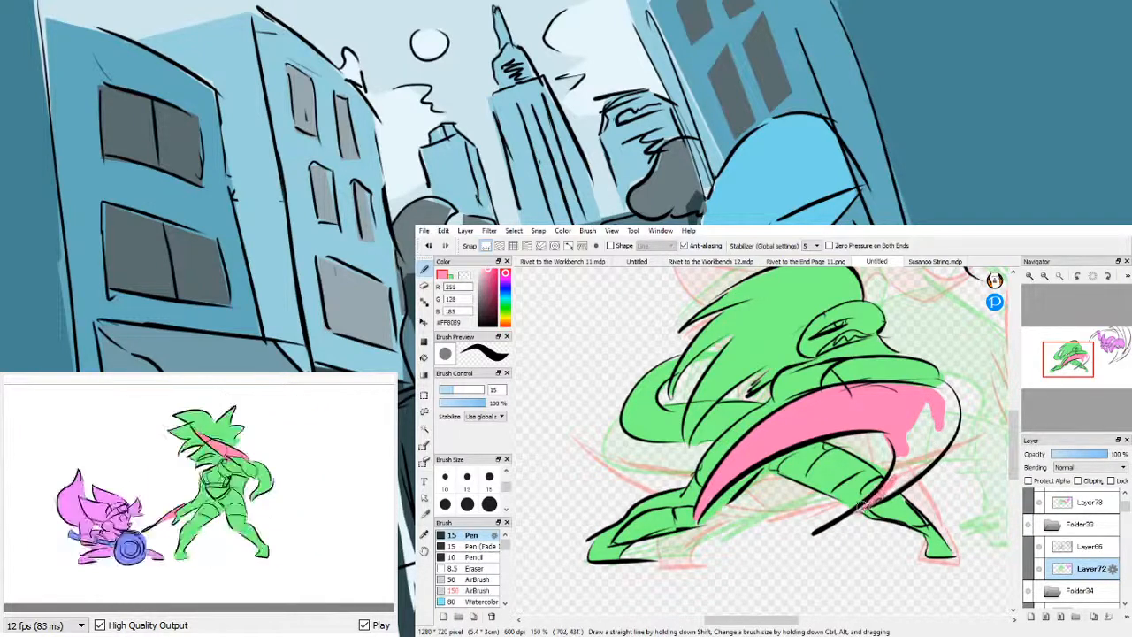
mouse_move(862, 504)
left_mouse_down()
mouse_move(923, 466)
mouse_move(913, 452)
mouse_move(900, 475)
mouse_move(899, 442)
mouse_move(902, 455)
mouse_move(924, 410)
mouse_move(918, 464)
mouse_move(915, 416)
mouse_move(911, 439)
mouse_move(935, 404)
mouse_move(921, 472)
mouse_move(942, 419)
mouse_move(920, 400)
mouse_move(938, 445)
mouse_move(941, 415)
mouse_move(912, 389)
mouse_move(952, 443)
left_mouse_up()
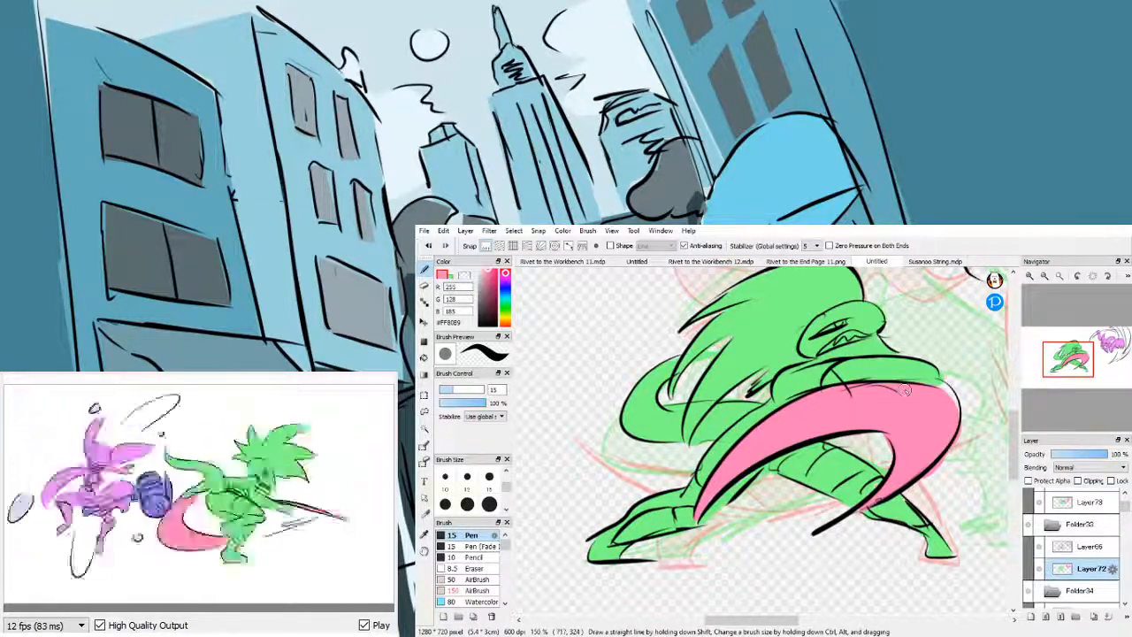
key("e")
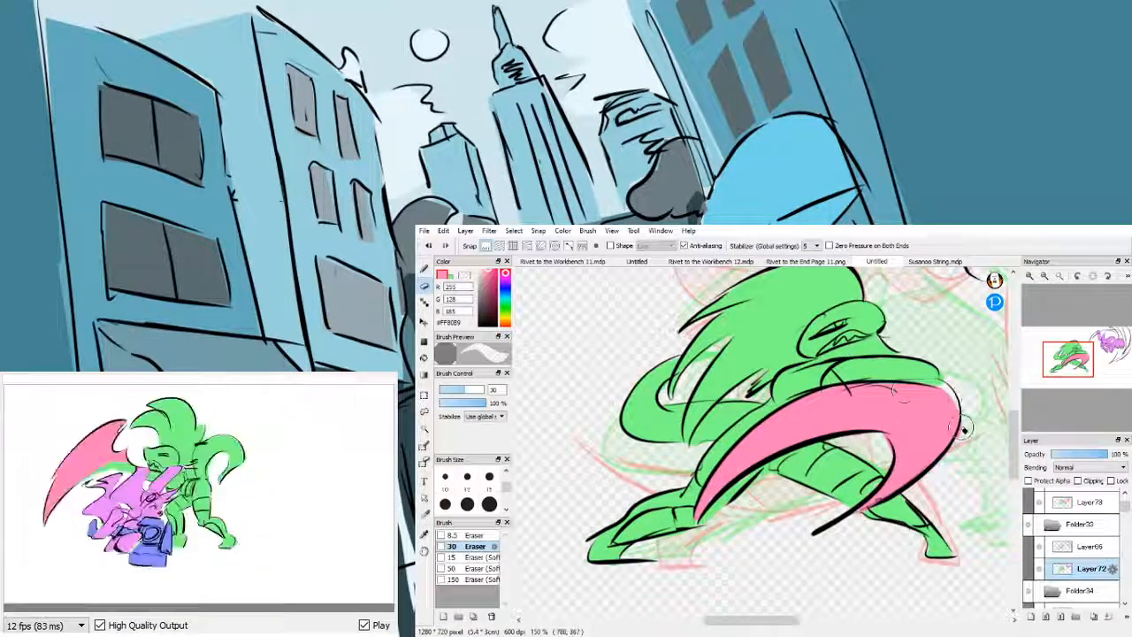
key("p")
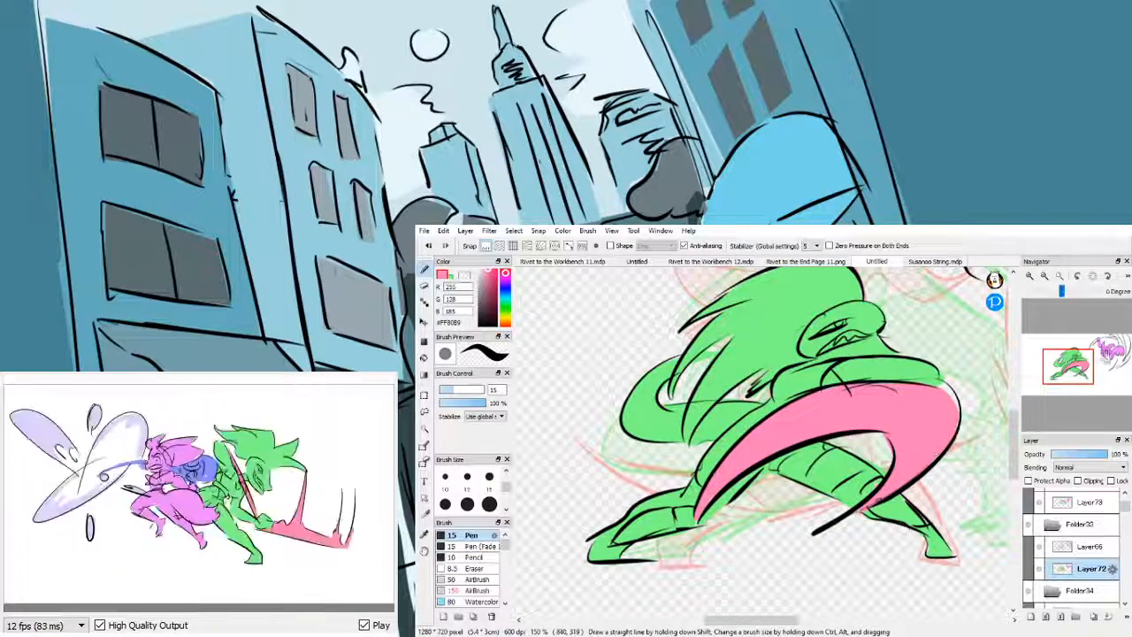
- On Layer71, paint the crouching green character's long blade pink from its raised tip to below the hands
left_click_drag(1126, 507, 1125, 522)
left_click(1090, 560)
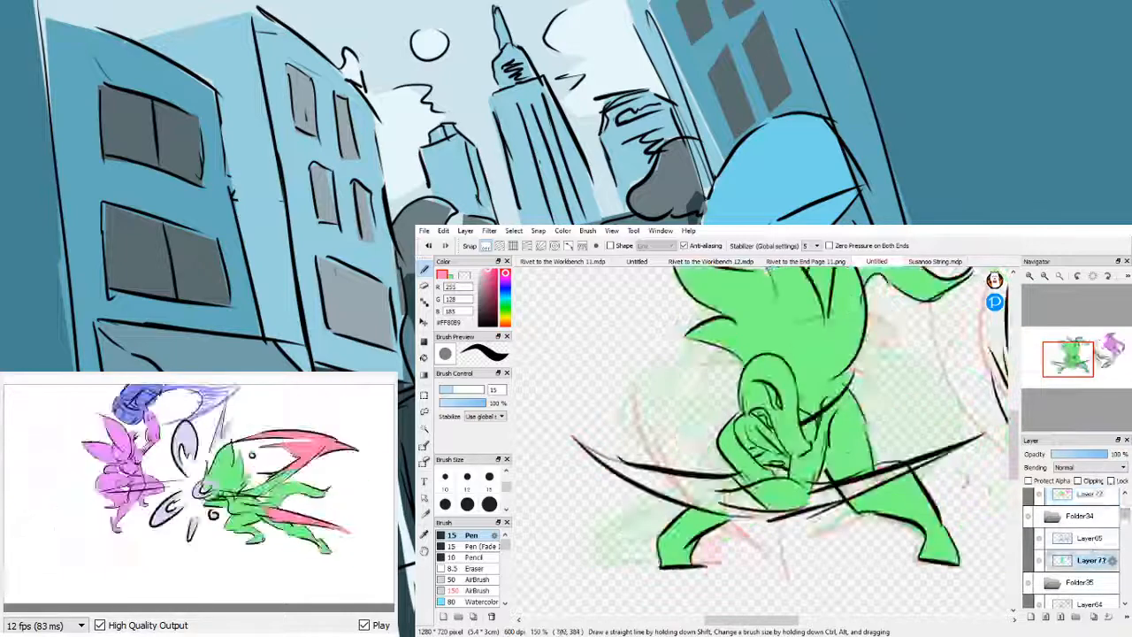
left_click_drag(1068, 359, 1061, 364)
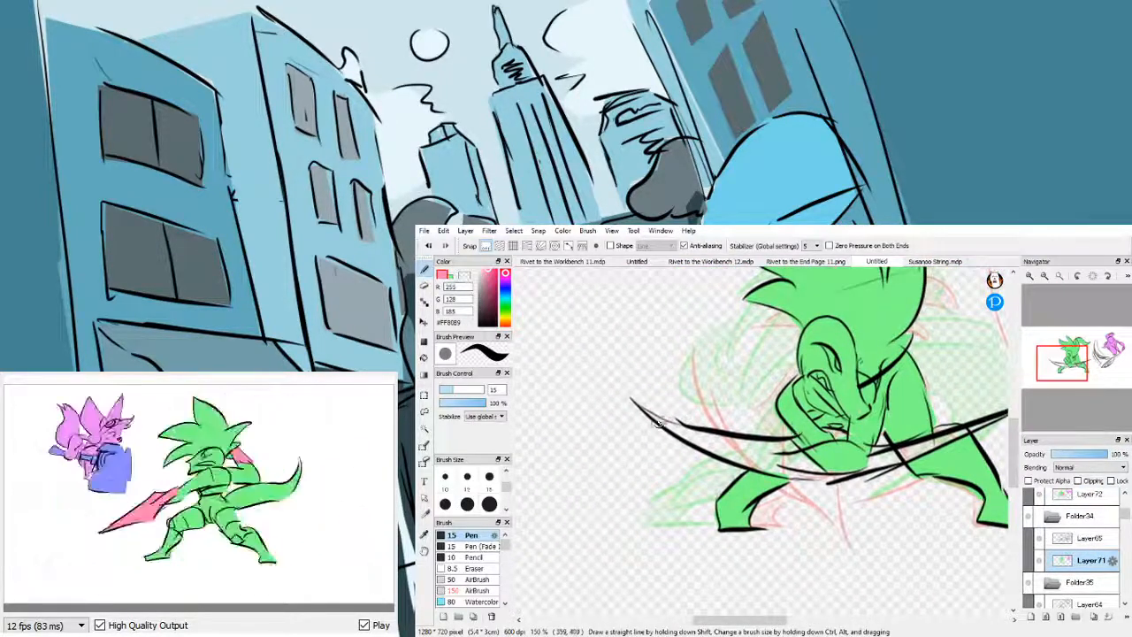
left_click_drag(658, 423, 727, 449)
mouse_move(665, 426)
left_mouse_down()
mouse_move(762, 445)
mouse_move(712, 447)
mouse_move(785, 446)
left_mouse_up()
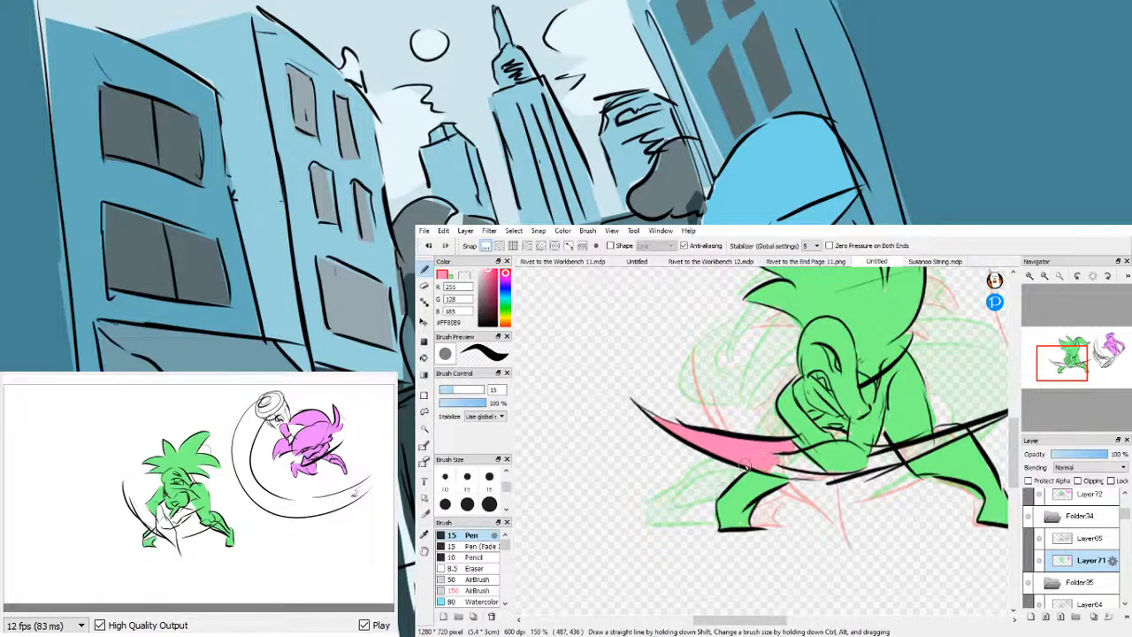
left_click_drag(778, 471, 779, 453)
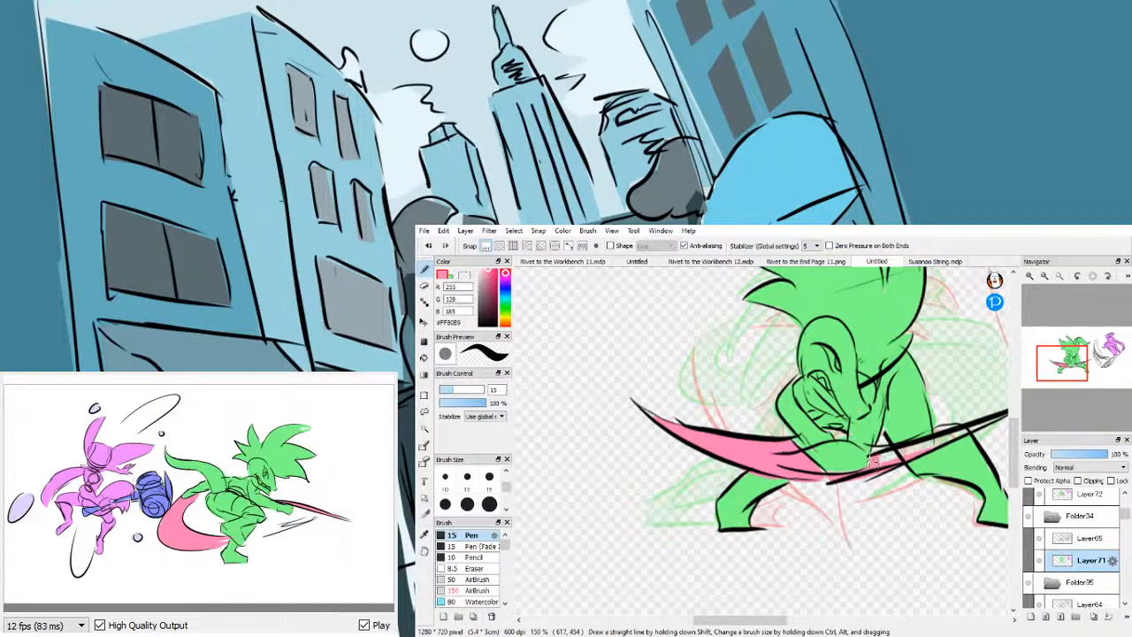
- Extend the pink along the blade's other half past the hands, and touch up the green leg where the blade crosses it
left_click_drag(876, 454, 979, 419)
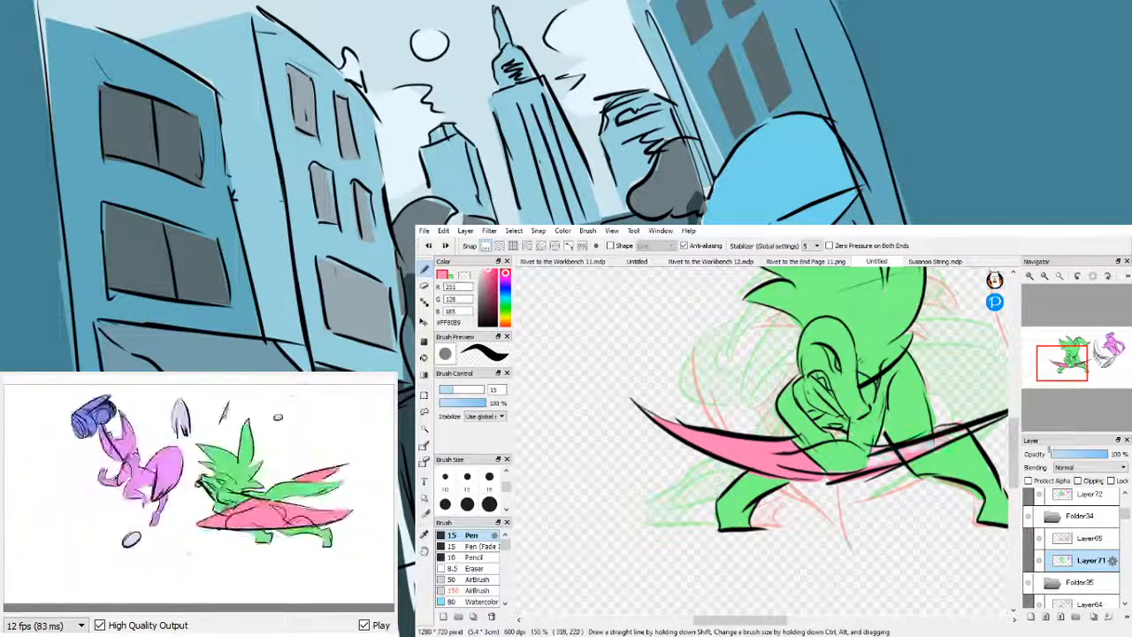
left_click(911, 416, "alt")
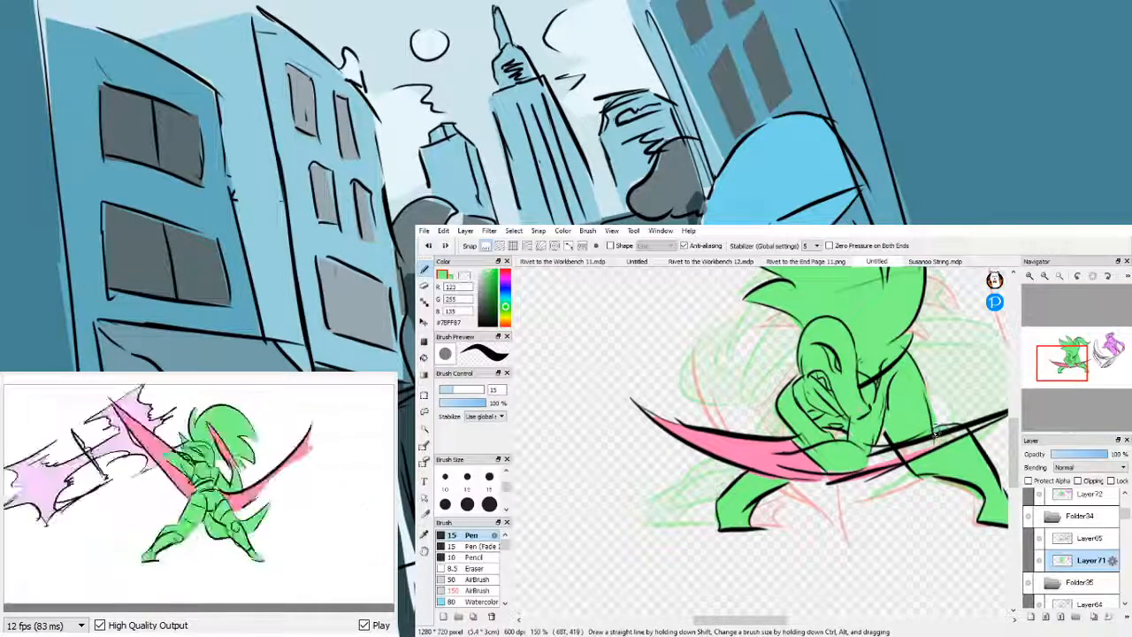
left_click(780, 459, "alt")
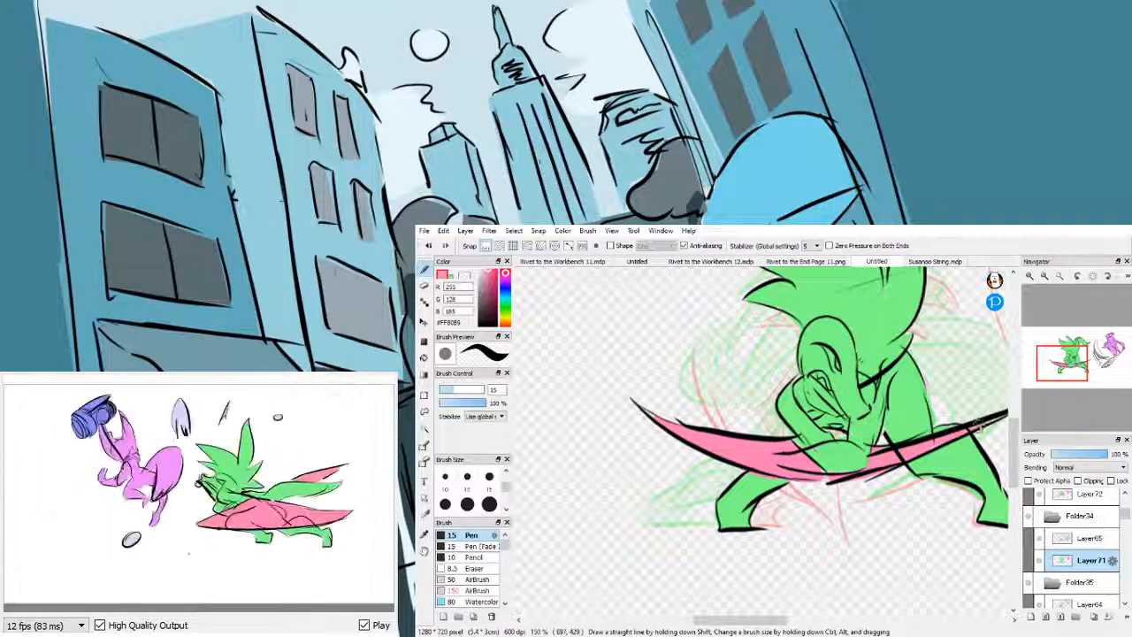
left_click_drag(1074, 372, 1064, 366)
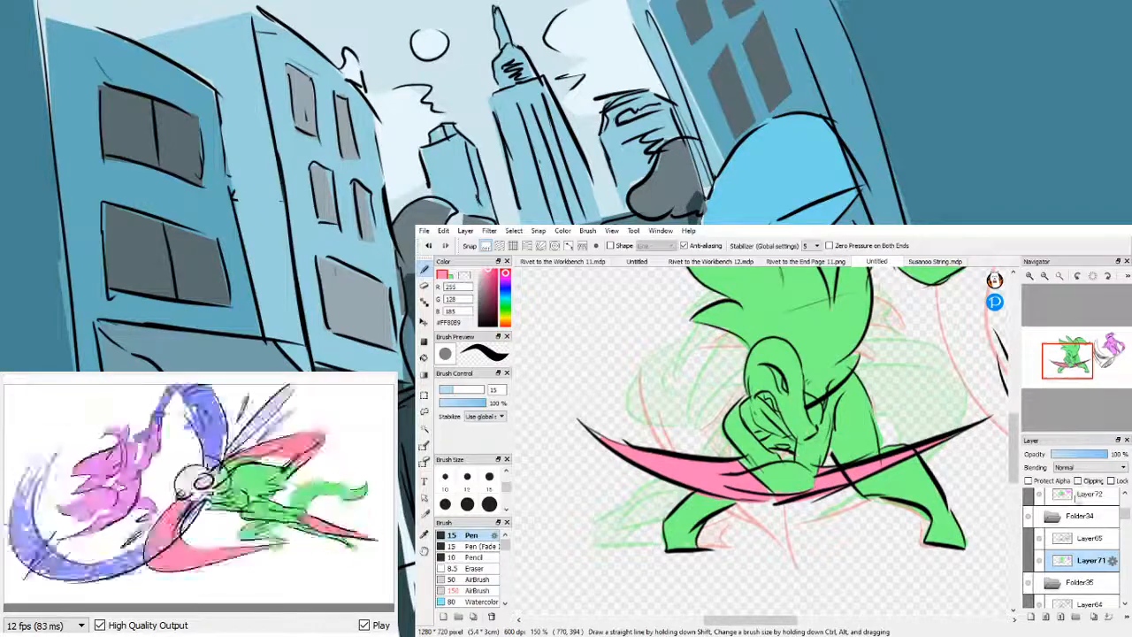
- On Layer69, paint the green character's wider arm blade pink from the forearm down to its tip
left_click(1080, 493)
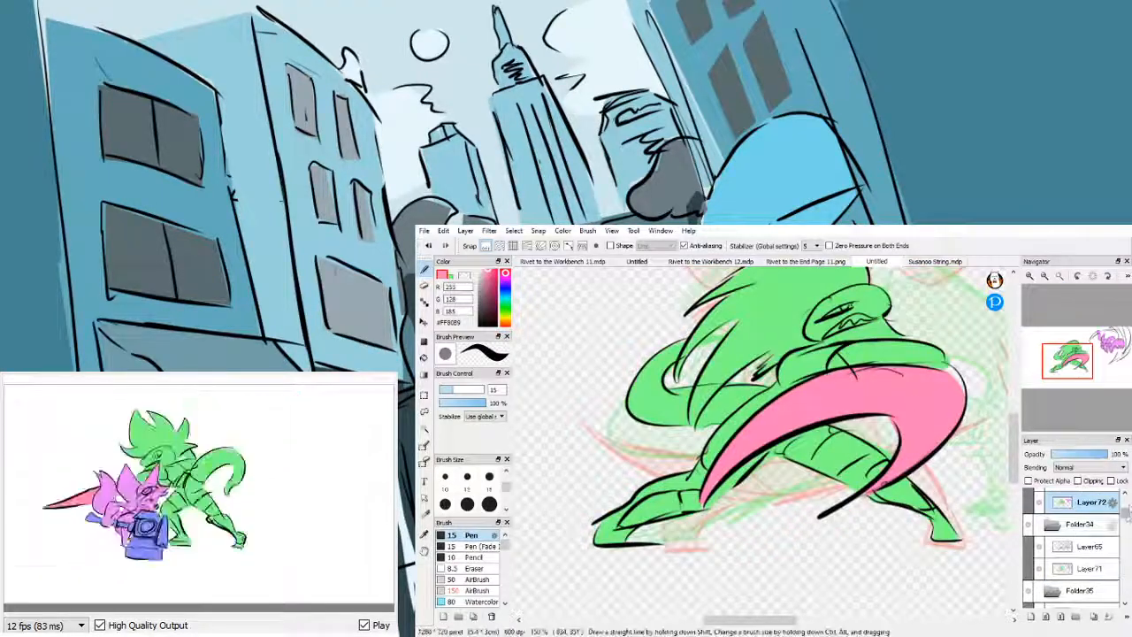
left_click_drag(1127, 519, 1125, 528)
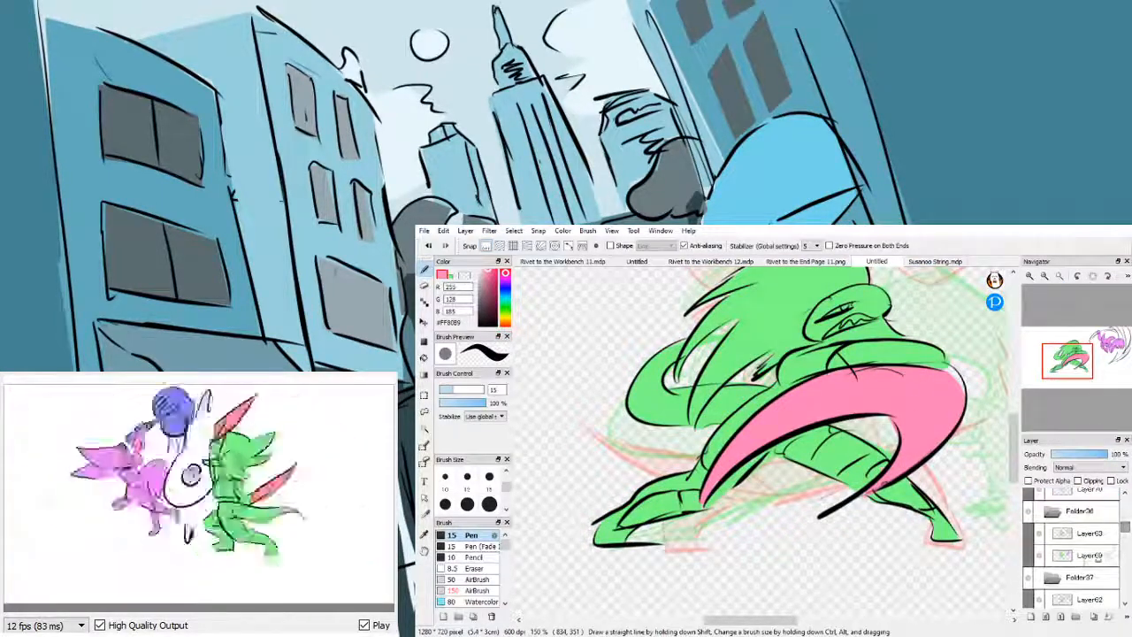
left_click(1085, 553)
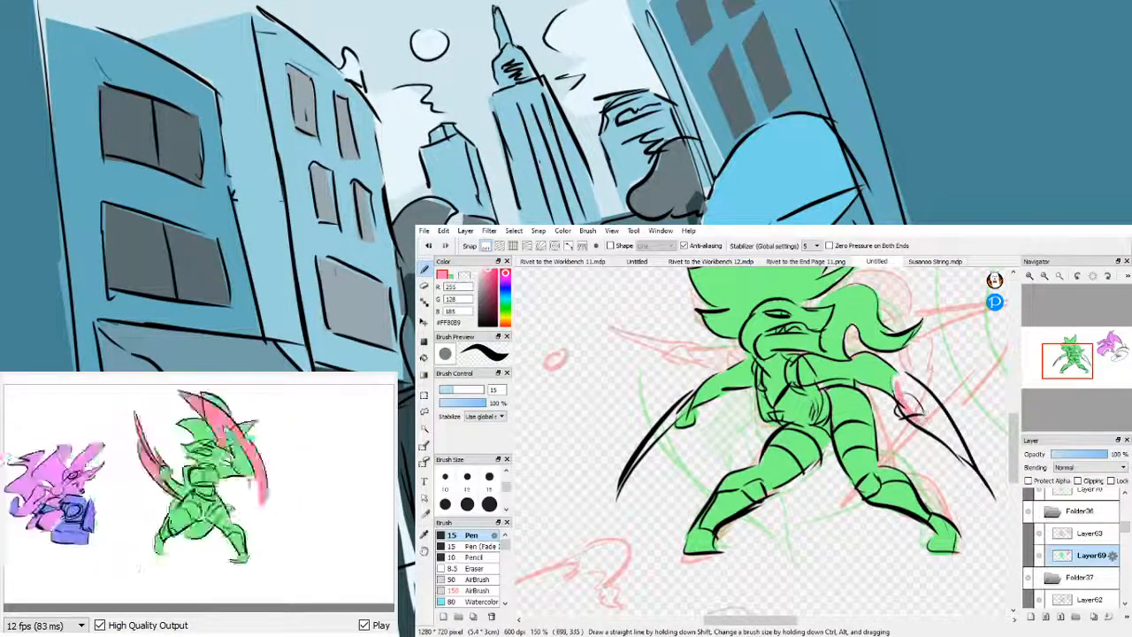
left_click_drag(895, 388, 920, 408)
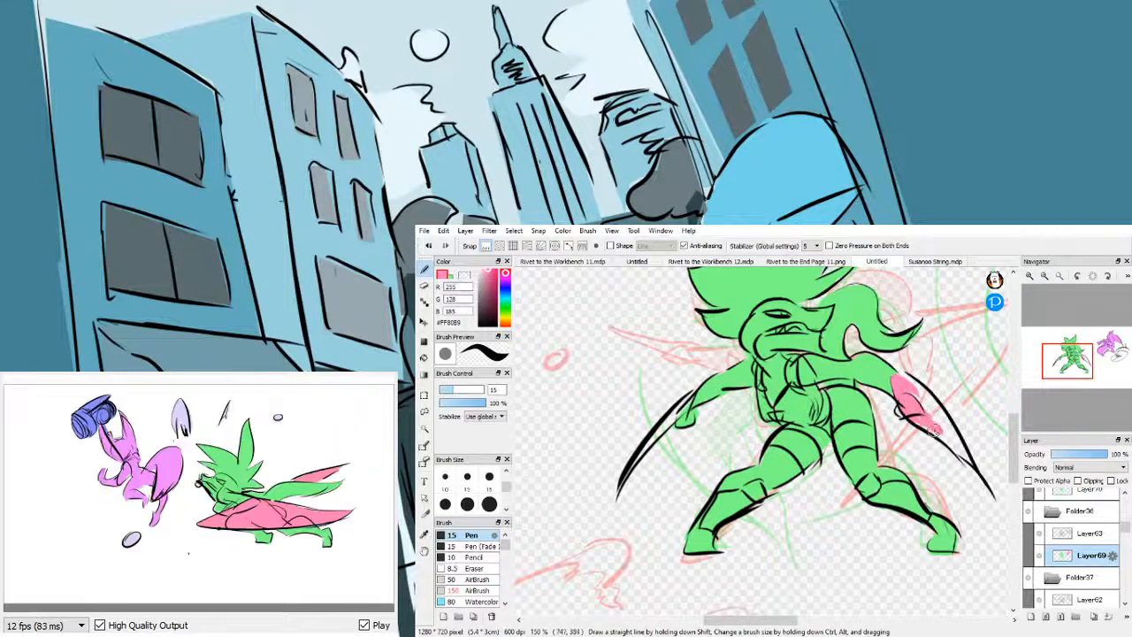
left_click_drag(931, 429, 964, 457)
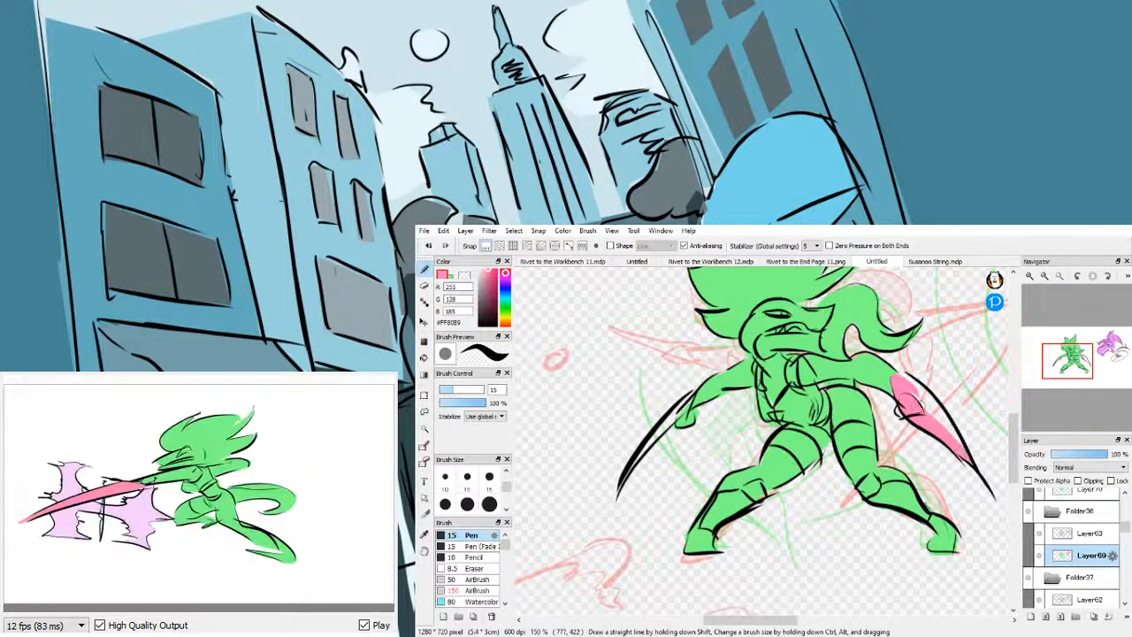
left_click_drag(894, 389, 945, 412)
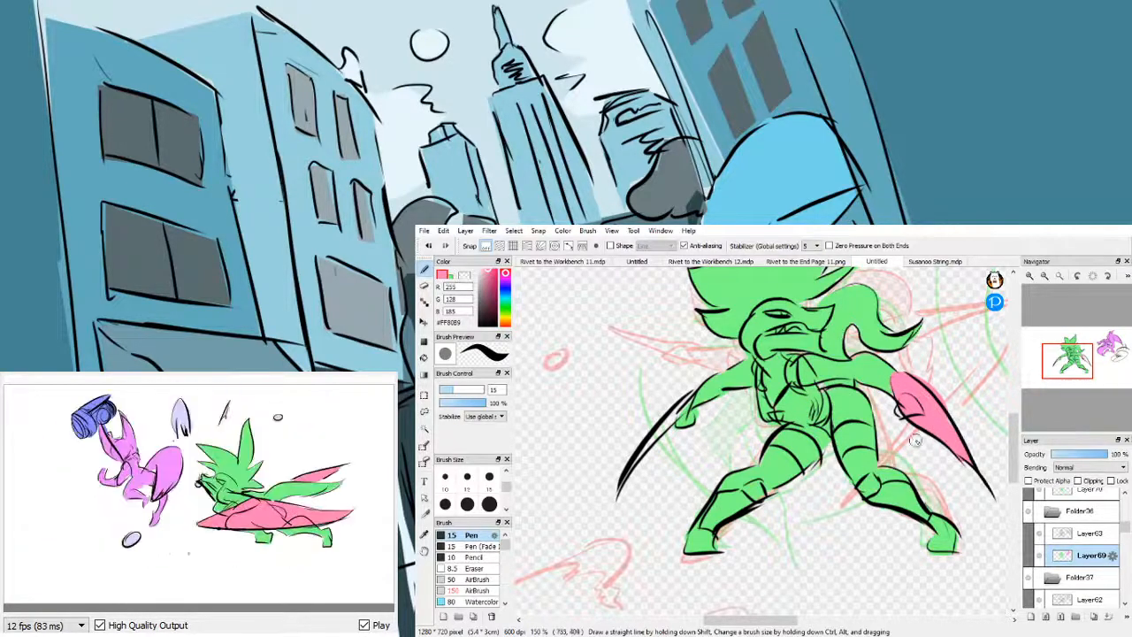
- Erase the pink overspill along the wide blade's outer edge, and paint the thin blade on the opposite arm pink
key("e")
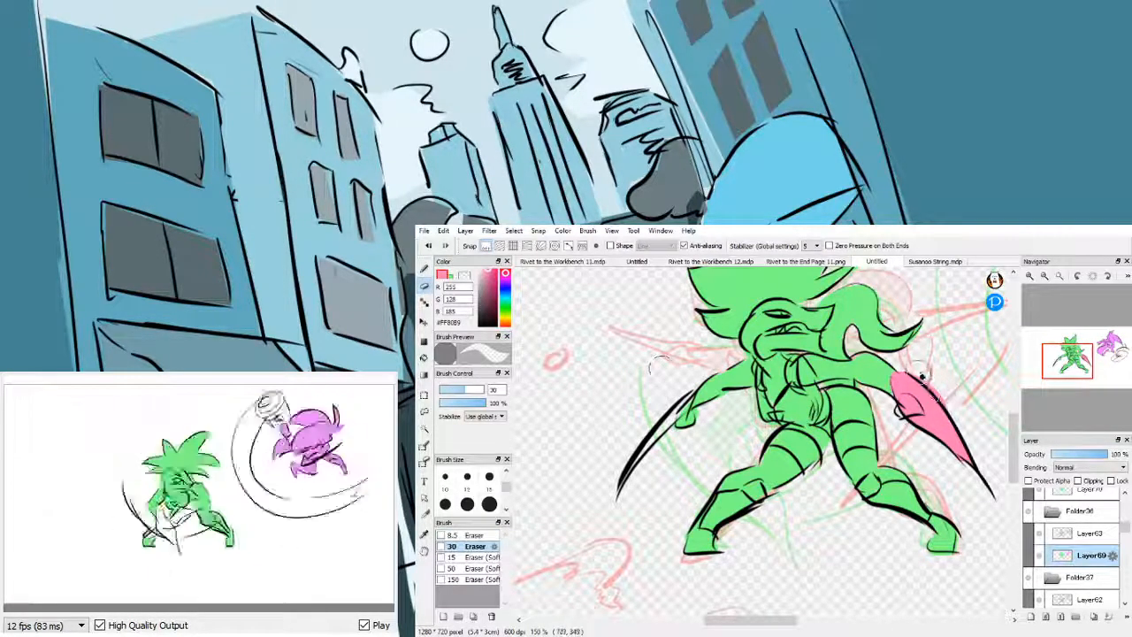
left_click_drag(922, 374, 962, 424)
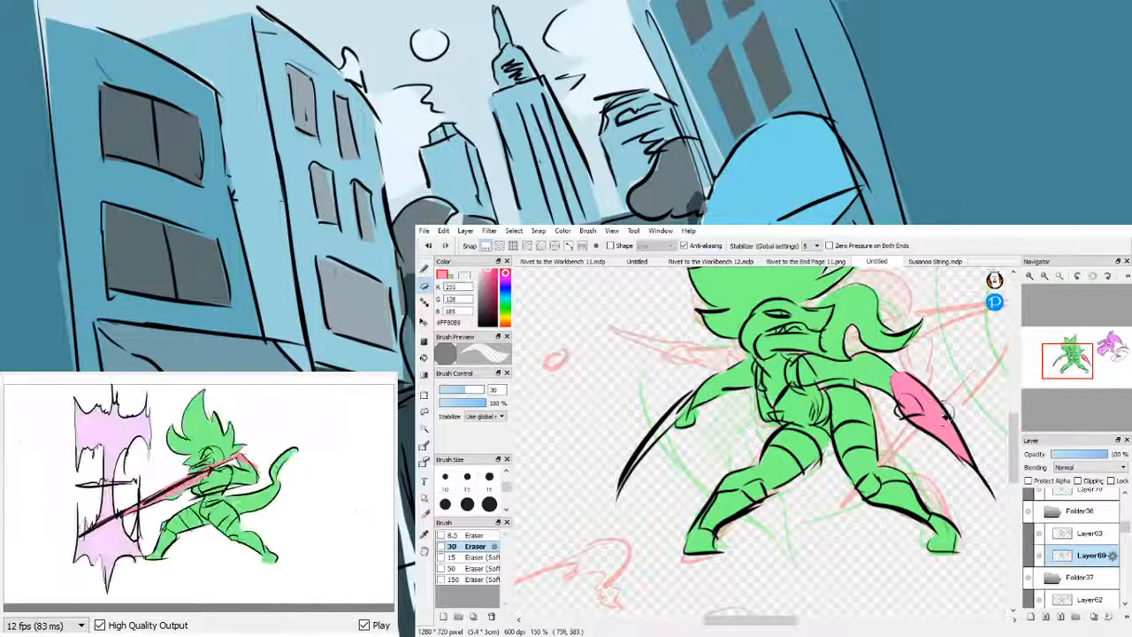
key("p")
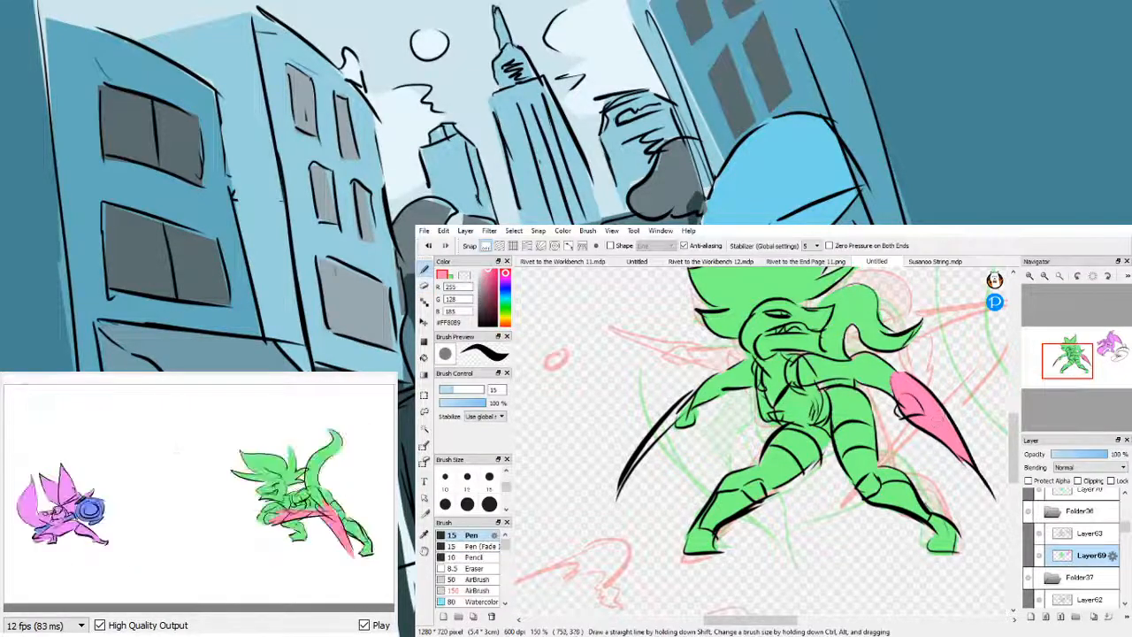
left_click_drag(950, 417, 956, 431)
left_click_drag(1068, 368, 1051, 372)
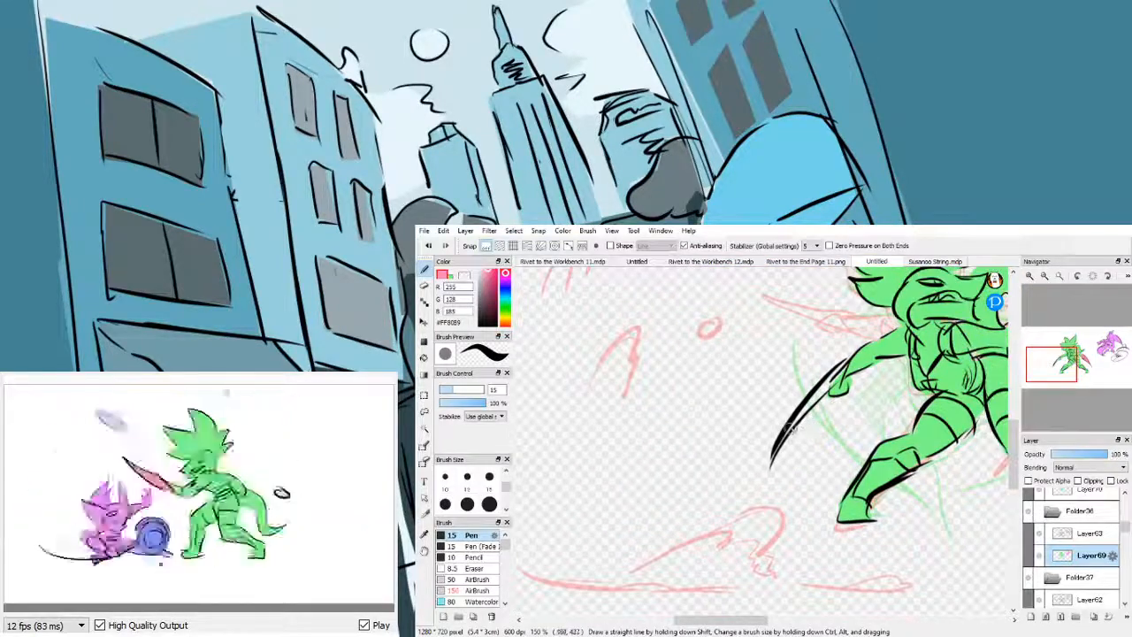
mouse_move(790, 428)
left_mouse_down()
mouse_move(820, 391)
mouse_move(781, 443)
mouse_move(851, 361)
left_mouse_up()
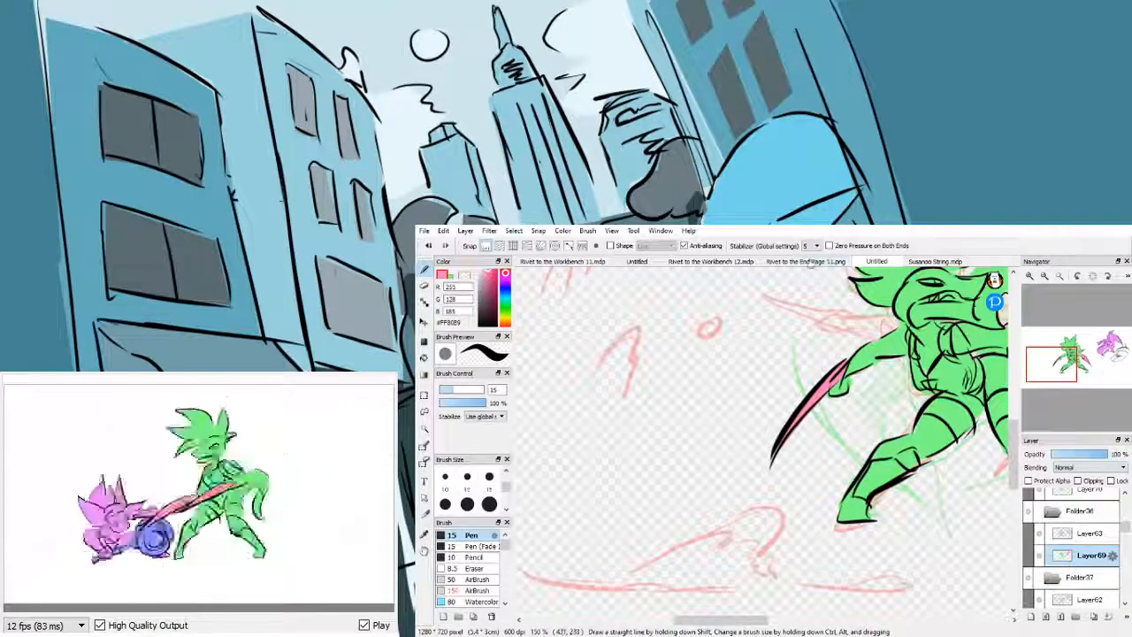
- Examine the characters in the lower panels of the Rivet to the Workbench 12 page up close, and return to the untitled animation
left_click(772, 261)
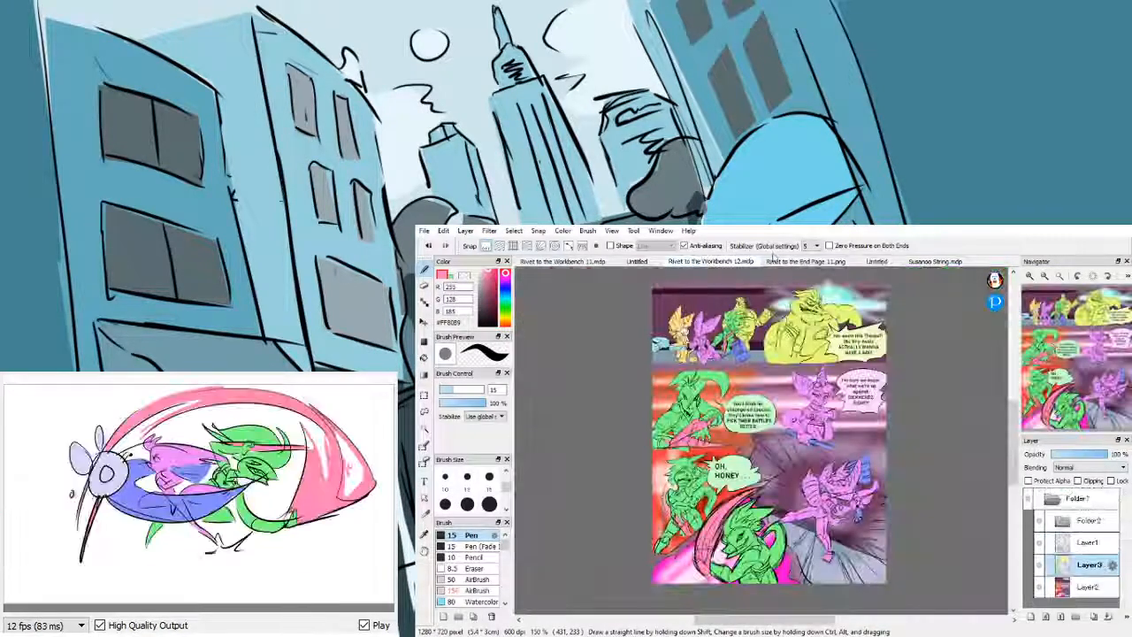
mouse_move(1081, 396)
left_mouse_down()
mouse_move(1053, 383)
mouse_move(1085, 381)
mouse_move(1065, 430)
mouse_move(1053, 401)
mouse_move(1077, 376)
left_mouse_up()
left_click(1030, 276)
left_click(1030, 276)
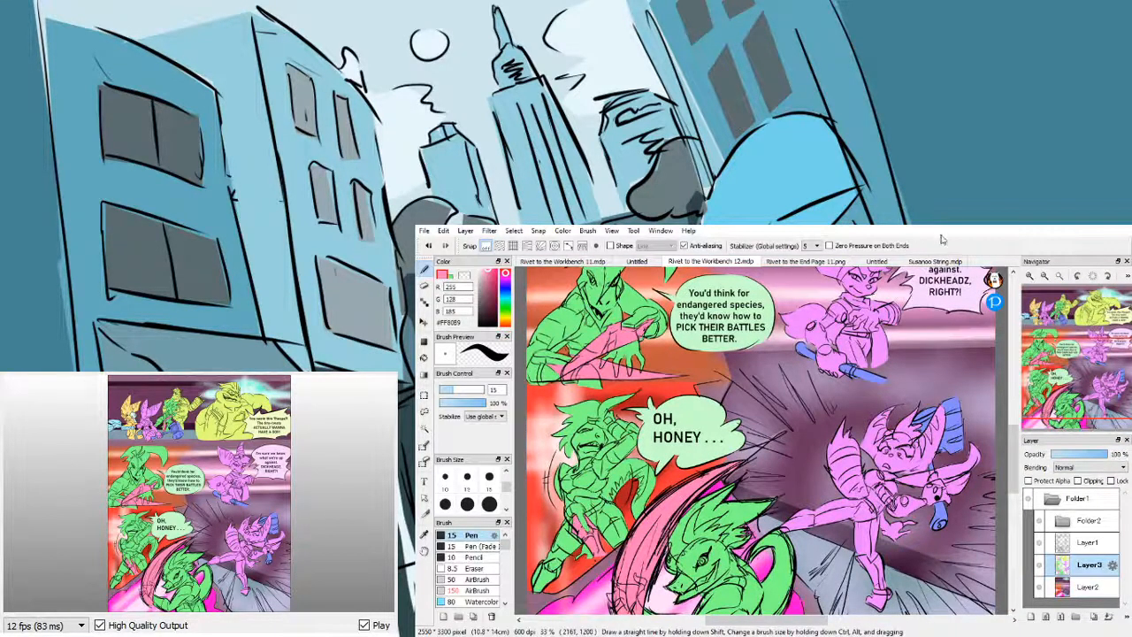
left_click(877, 261)
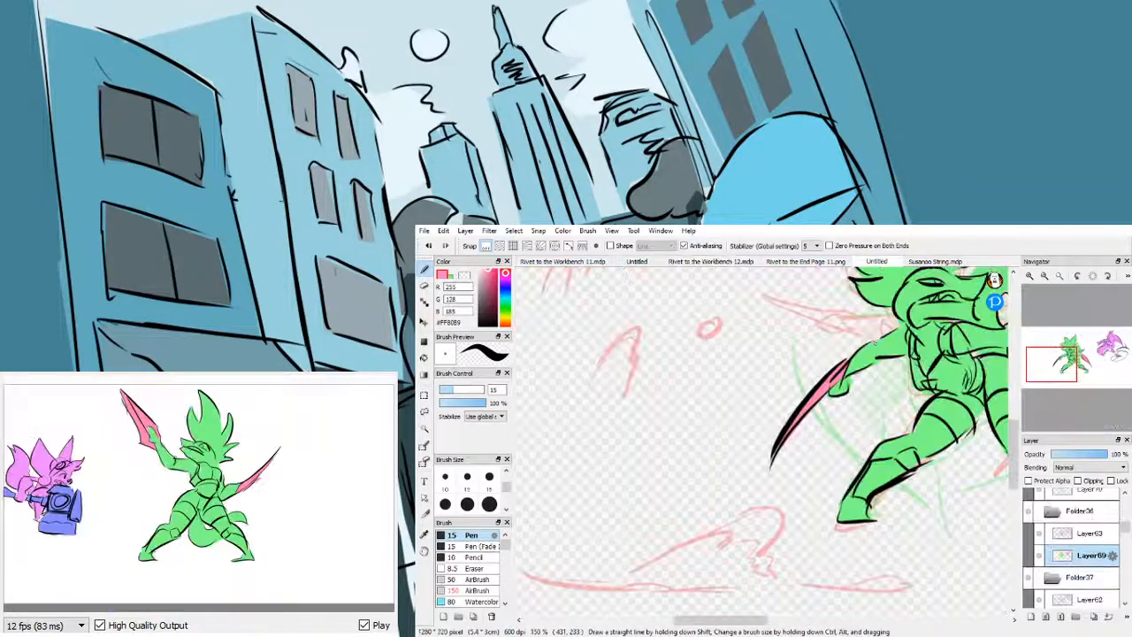
- Switch to Photos, find the Rivet to the End Scene 2 video in the collection, play it, and return to the untitled animation
left_click(1076, 362)
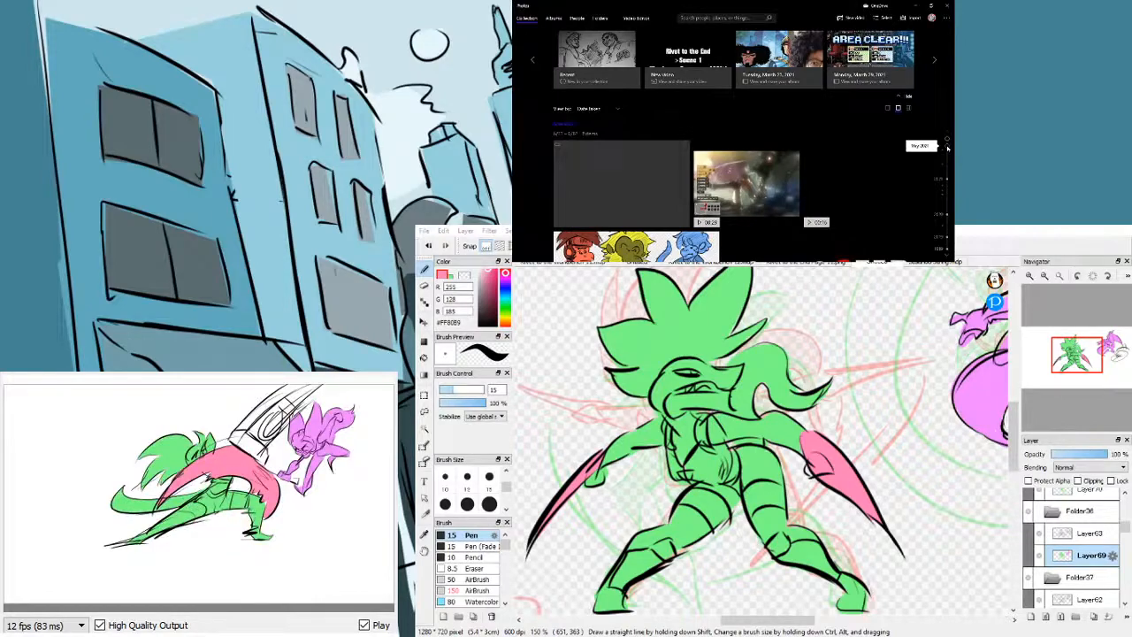
left_click(948, 149)
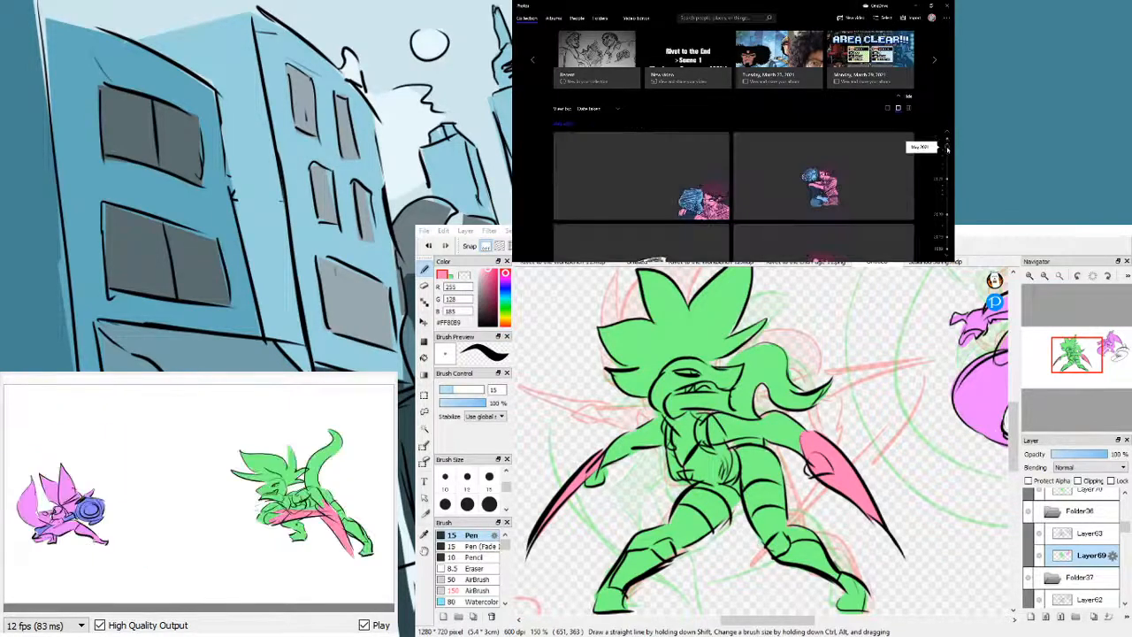
left_click_drag(947, 149, 948, 142)
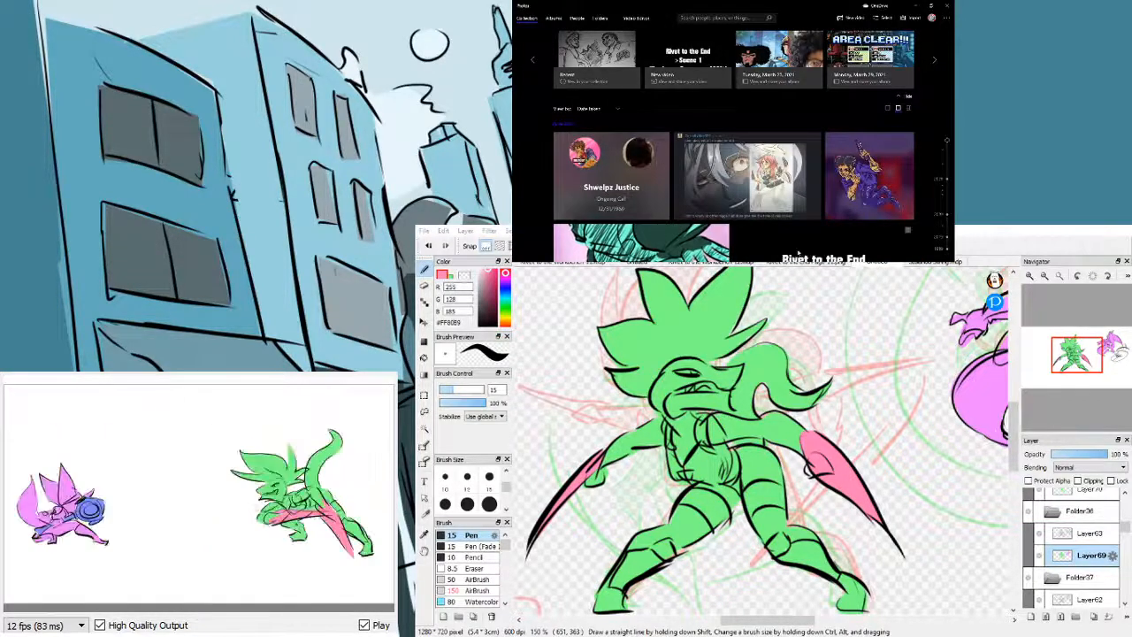
left_click(597, 233)
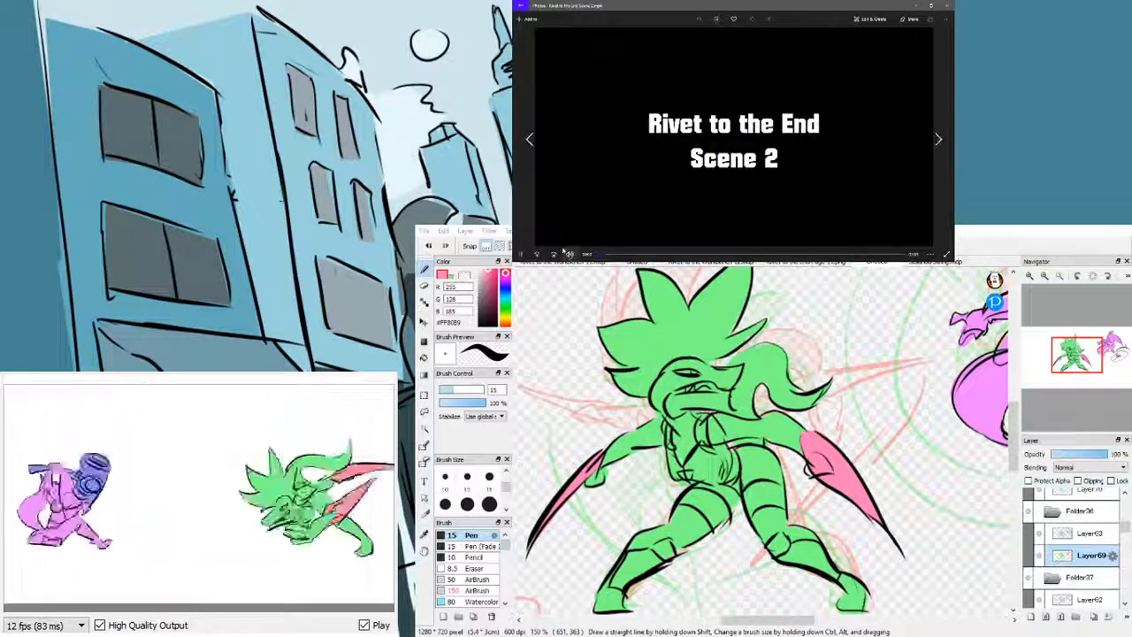
left_click(571, 254)
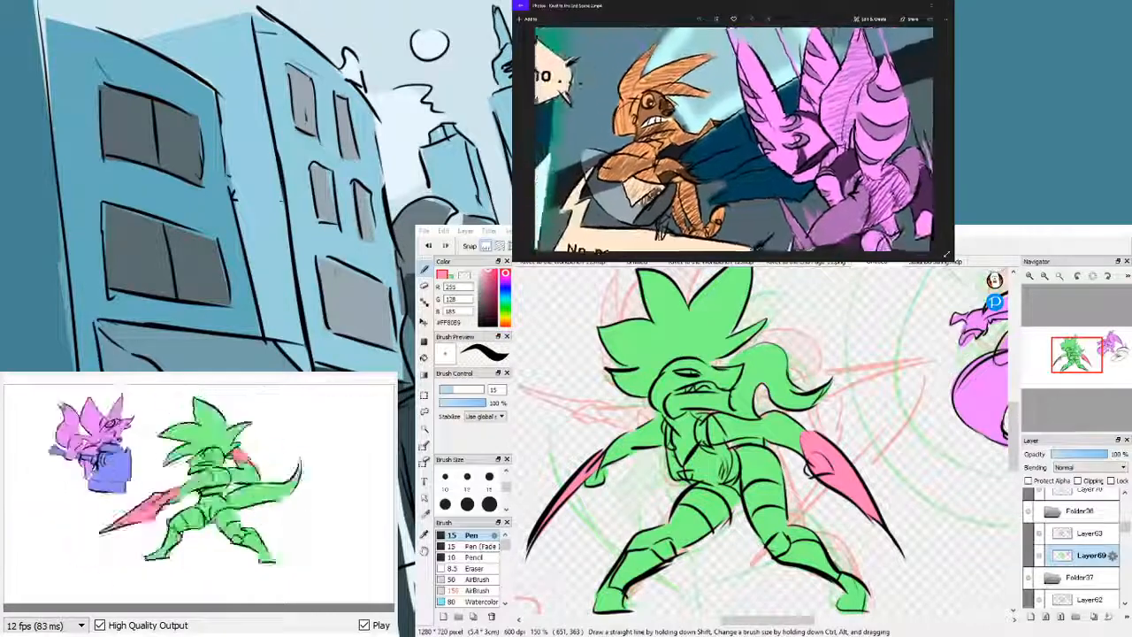
left_click(947, 5)
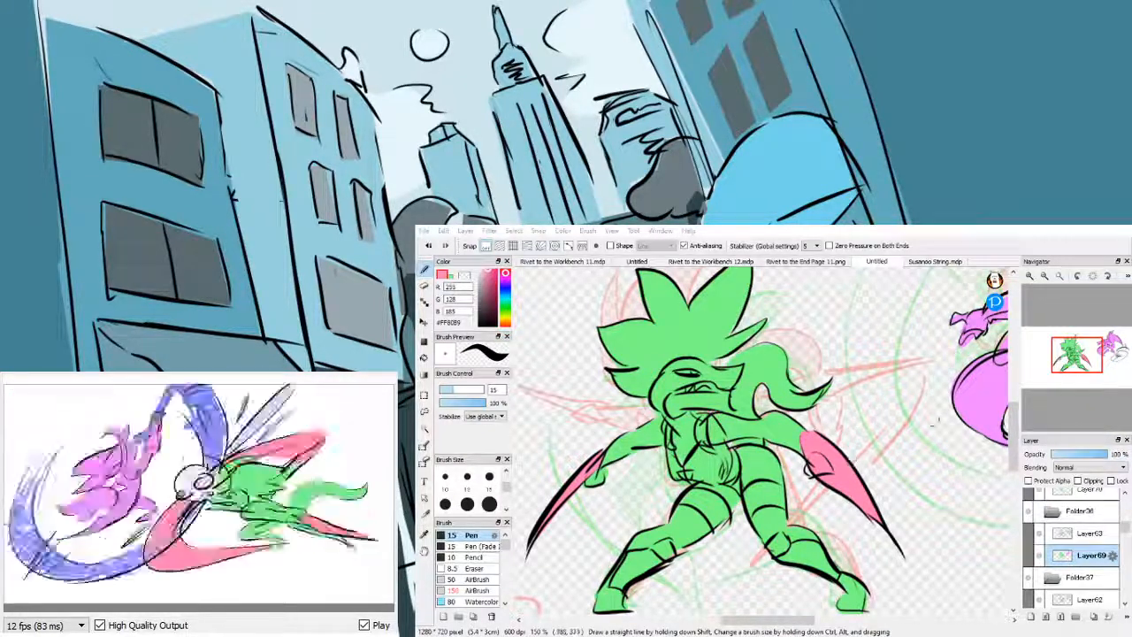
- On Layer68, paint the green character's blades pink on both outstretched arms
mouse_move(1078, 361)
left_mouse_down()
mouse_move(1091, 362)
mouse_move(1069, 365)
mouse_move(1078, 359)
left_mouse_up()
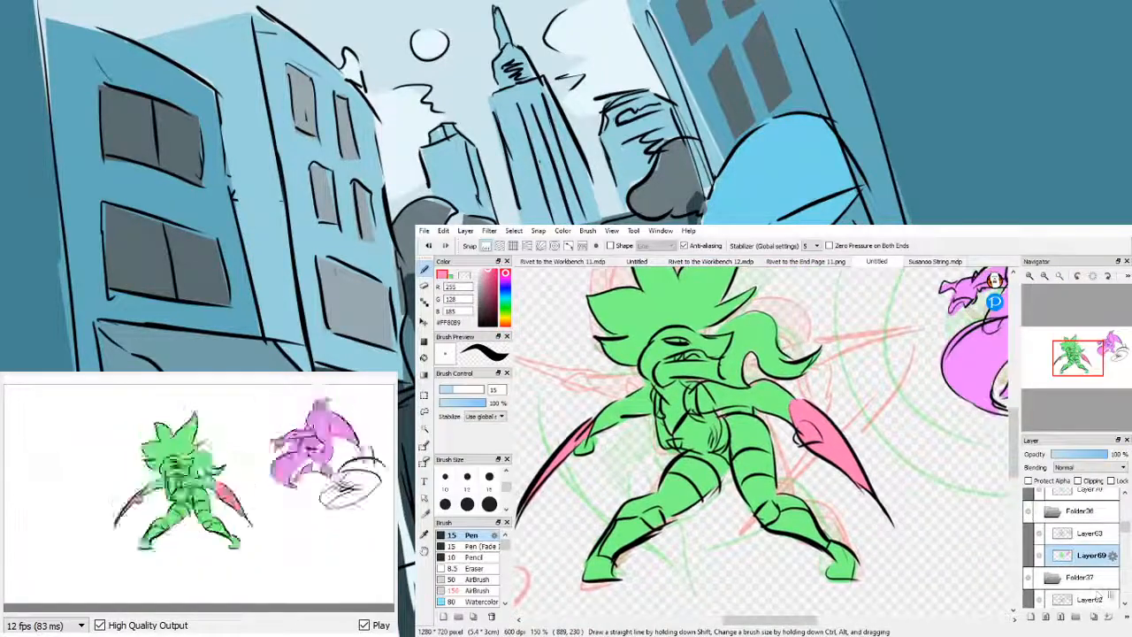
scroll(1079, 566, "down", 3)
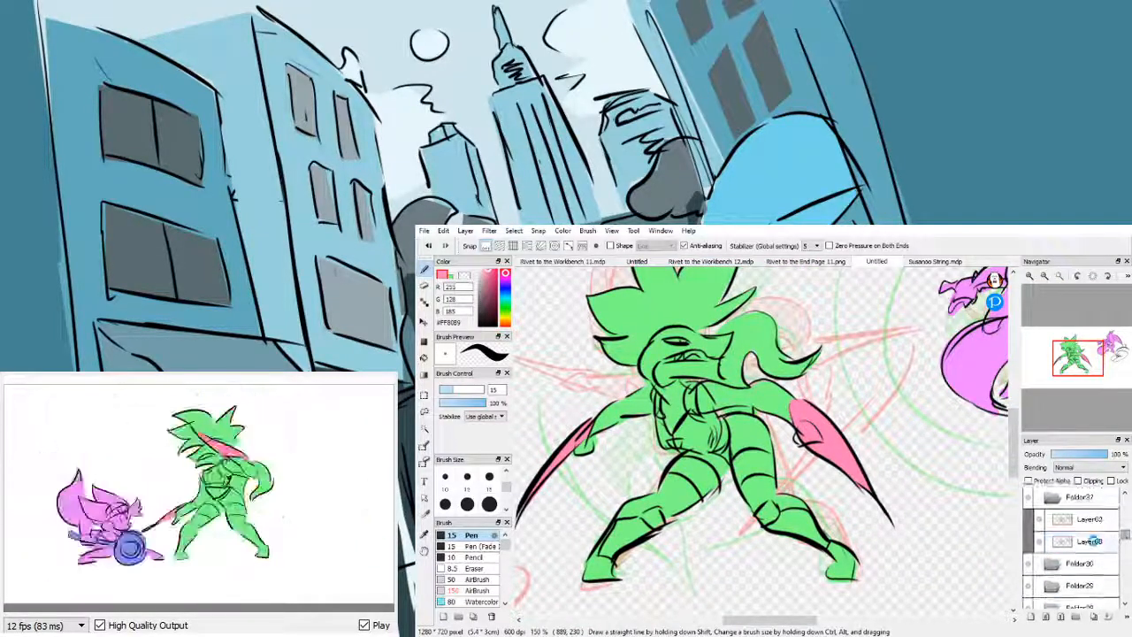
left_click(1088, 542)
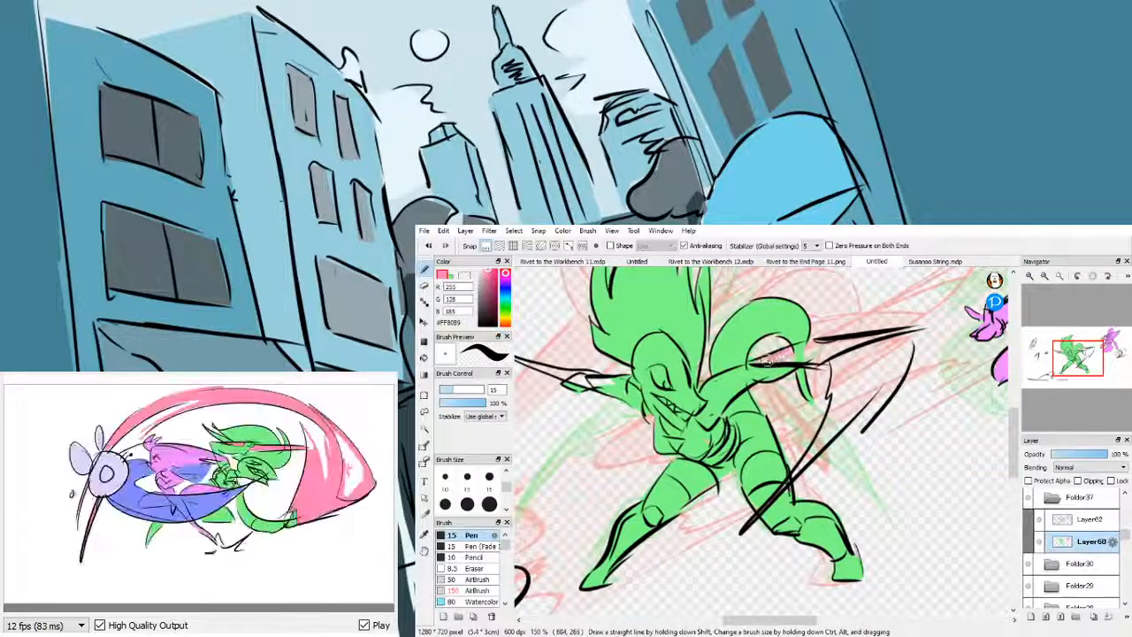
mouse_move(766, 359)
left_mouse_down()
mouse_move(832, 345)
mouse_move(753, 362)
mouse_move(821, 347)
left_mouse_up()
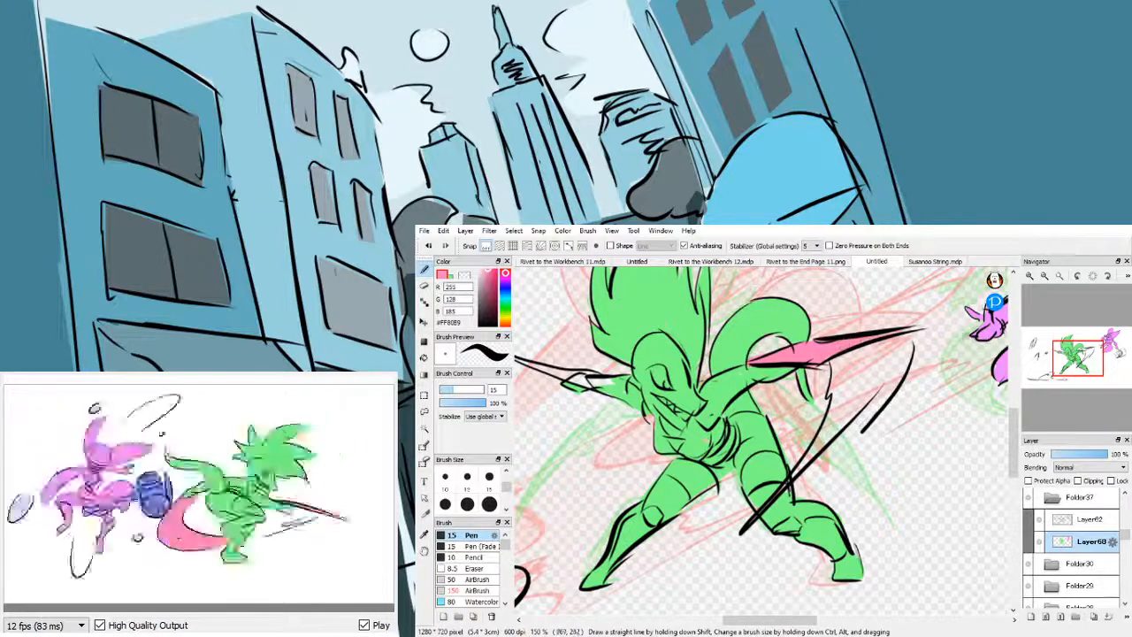
left_click_drag(1086, 371, 1055, 361)
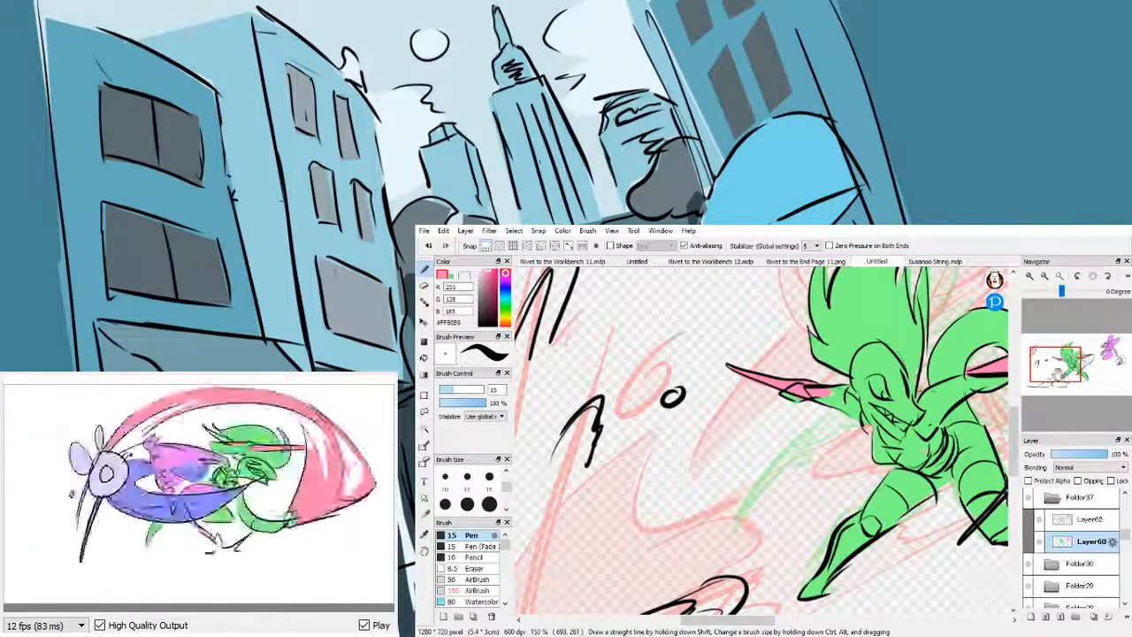
mouse_move(1056, 370)
left_mouse_down()
mouse_move(1102, 350)
mouse_move(1064, 361)
left_mouse_up()
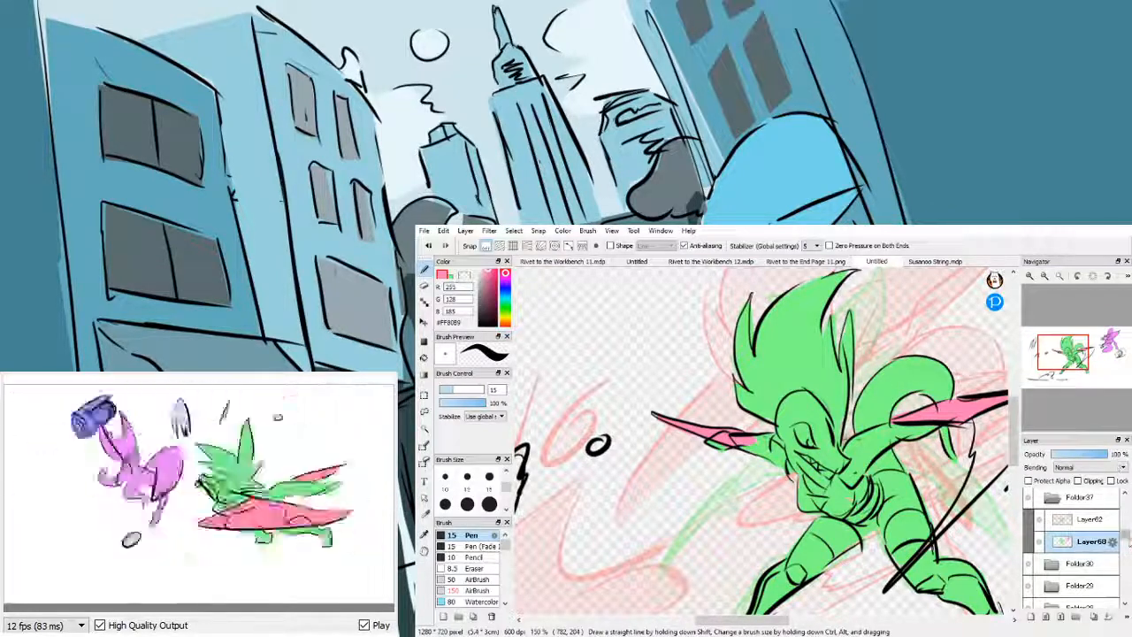
- Review Layer69 and the frames in Folder30 through Folder28, and sample the hammer's blue from the Folder28 frame
scroll(1097, 540, "up", 3)
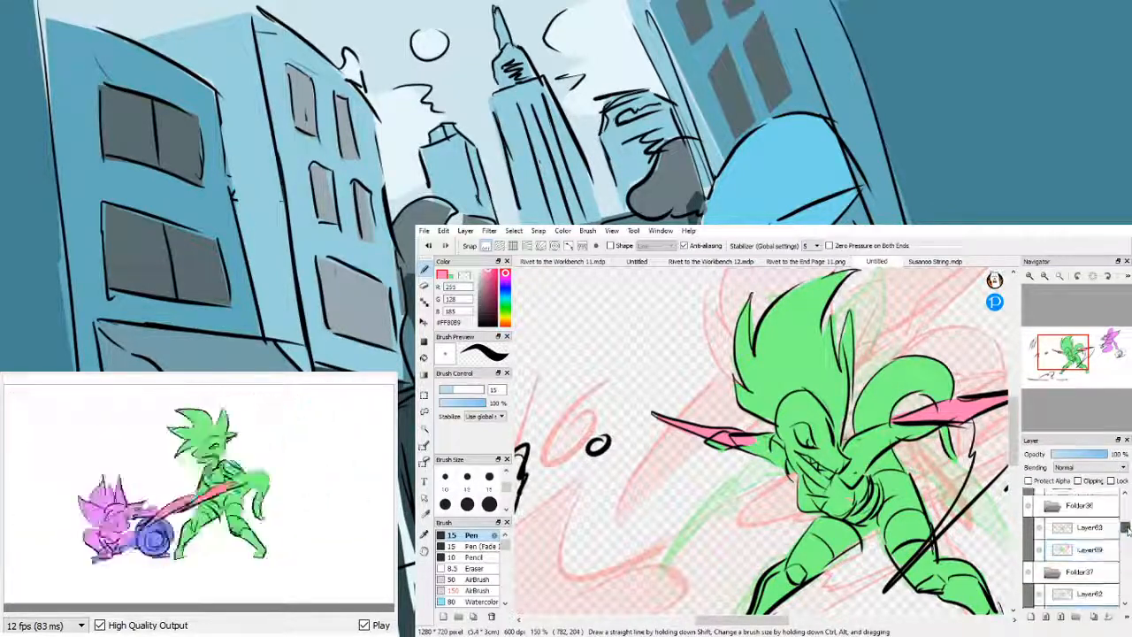
left_click(1072, 557)
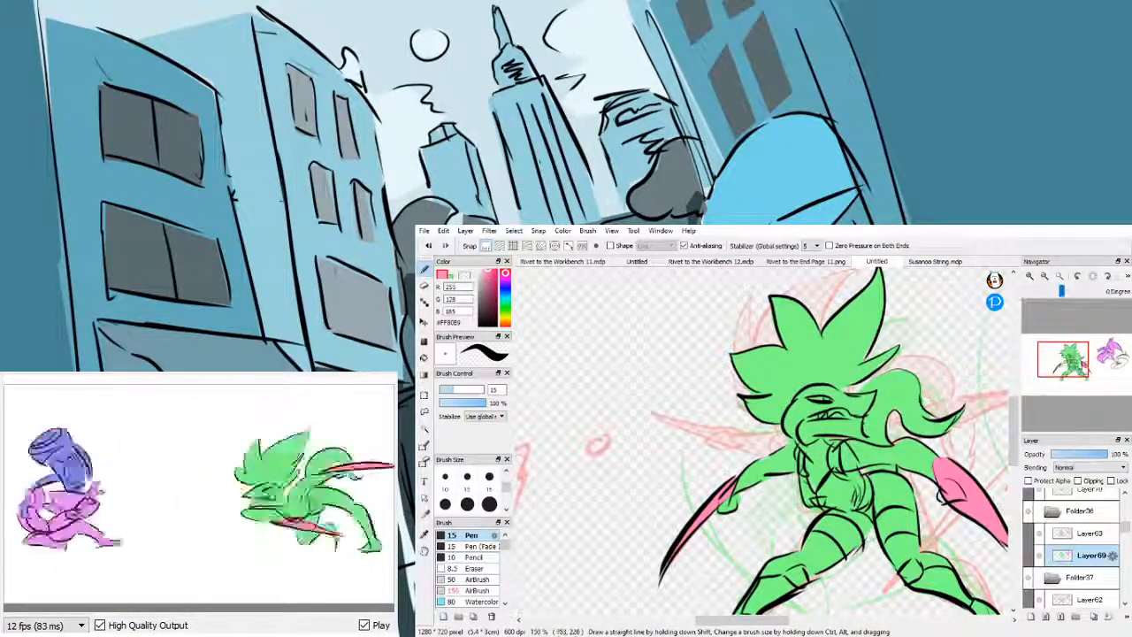
left_click_drag(1071, 363, 1082, 367)
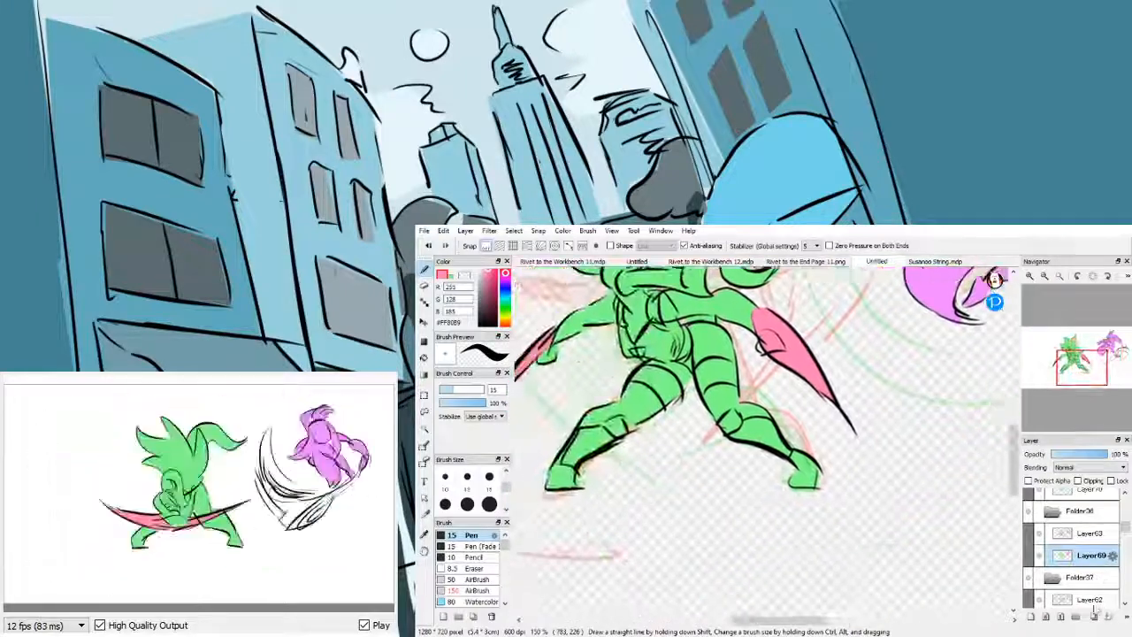
left_click_drag(1125, 529, 1127, 546)
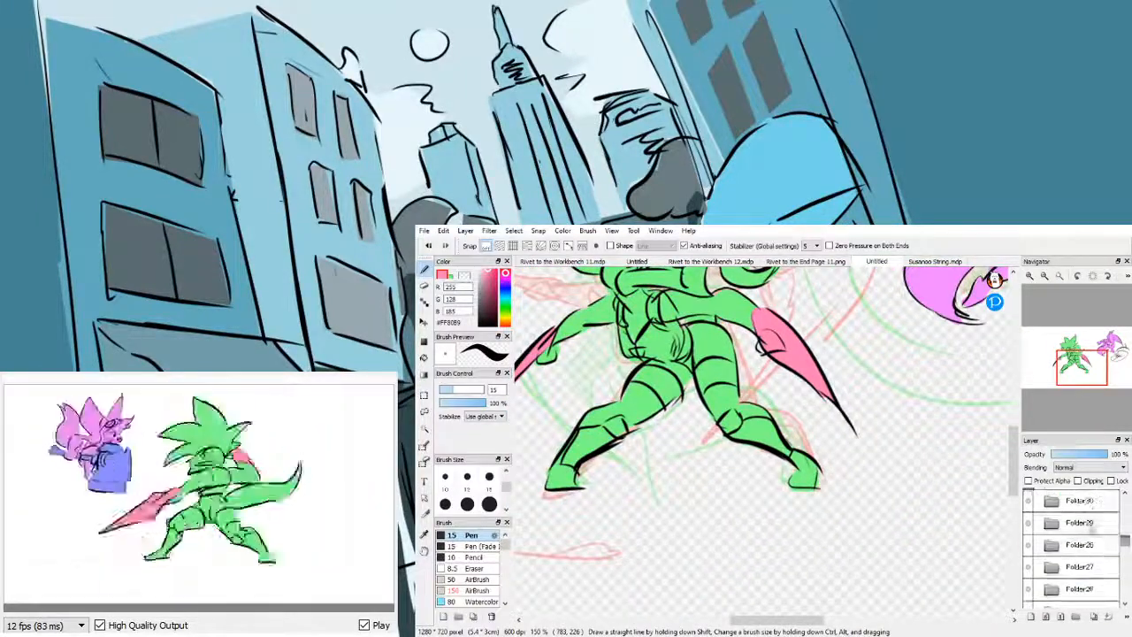
left_click(1086, 501)
left_click(1082, 523)
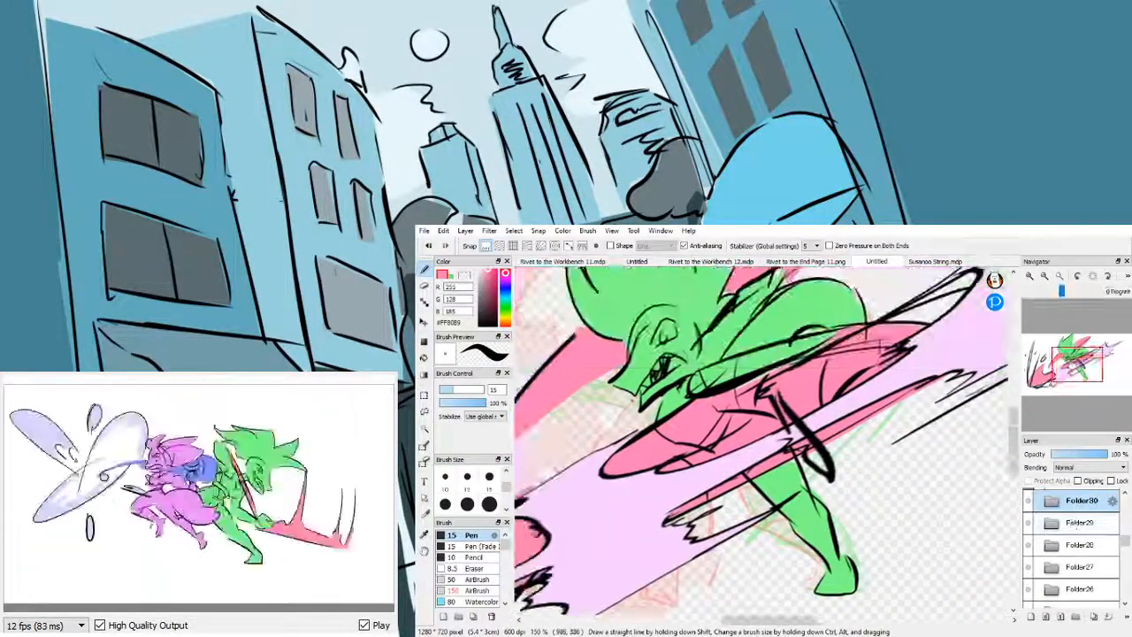
left_click(1083, 545)
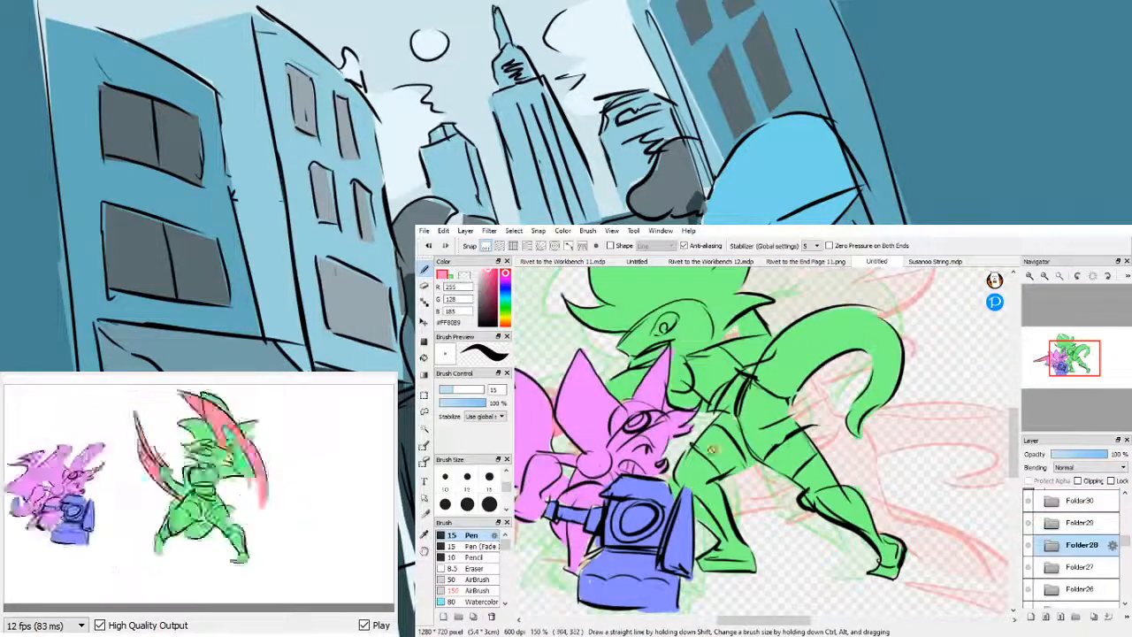
left_click_drag(1075, 364, 1047, 377)
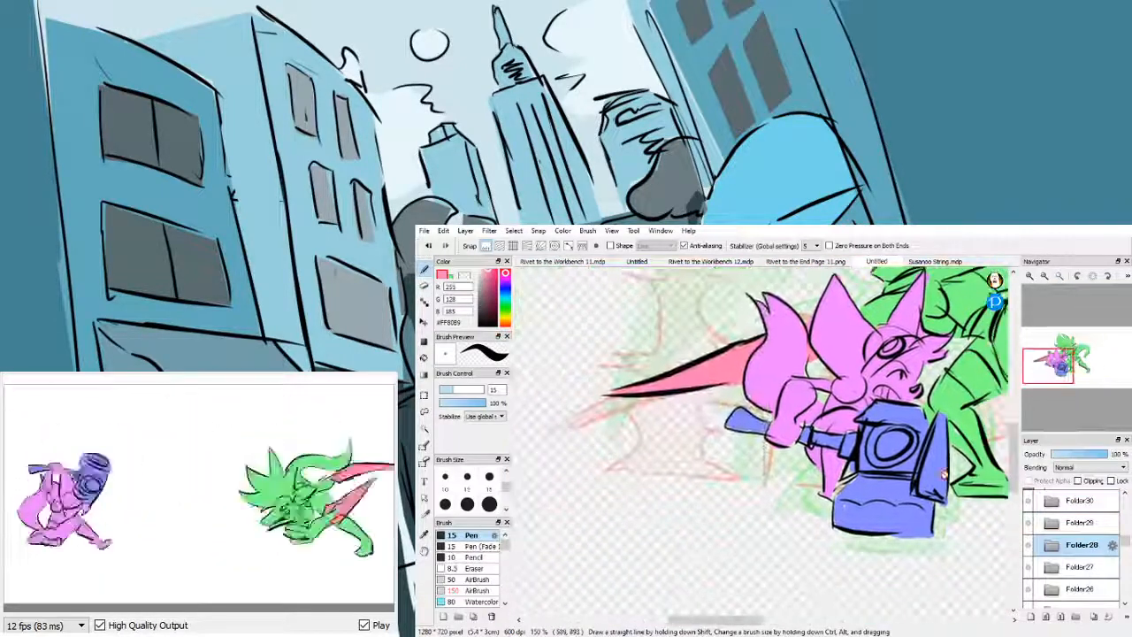
right_click(938, 467)
- On Layer68, paint the handle and head of the leaping purple character's hammer blue
left_click_drag(1105, 356, 1078, 353)
left_click_drag(1126, 542, 1125, 528)
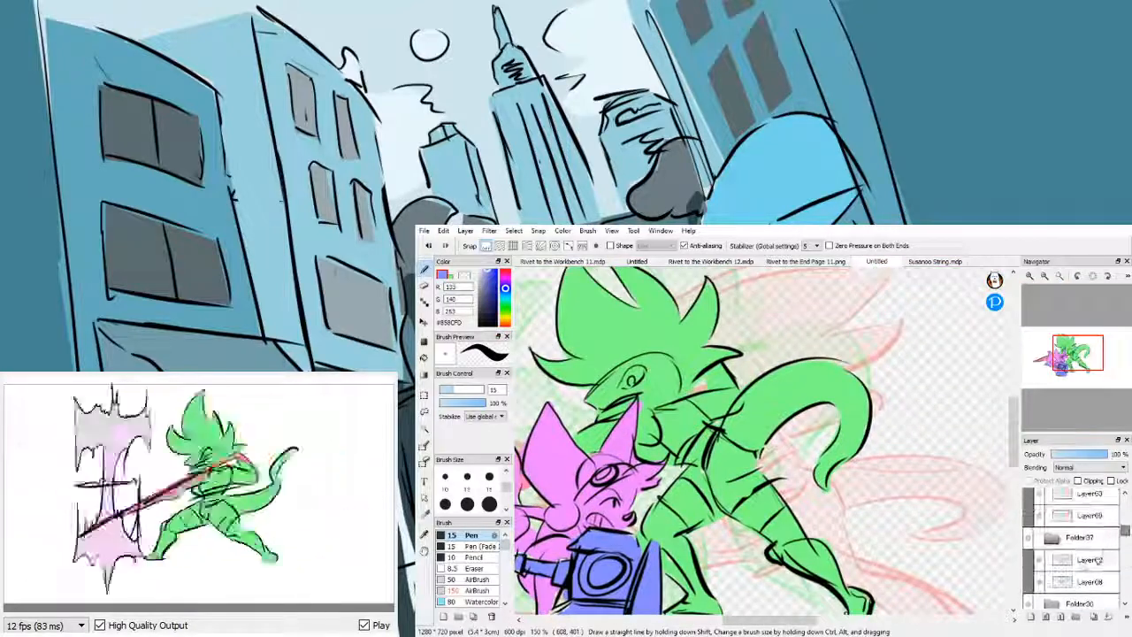
left_click(1097, 582)
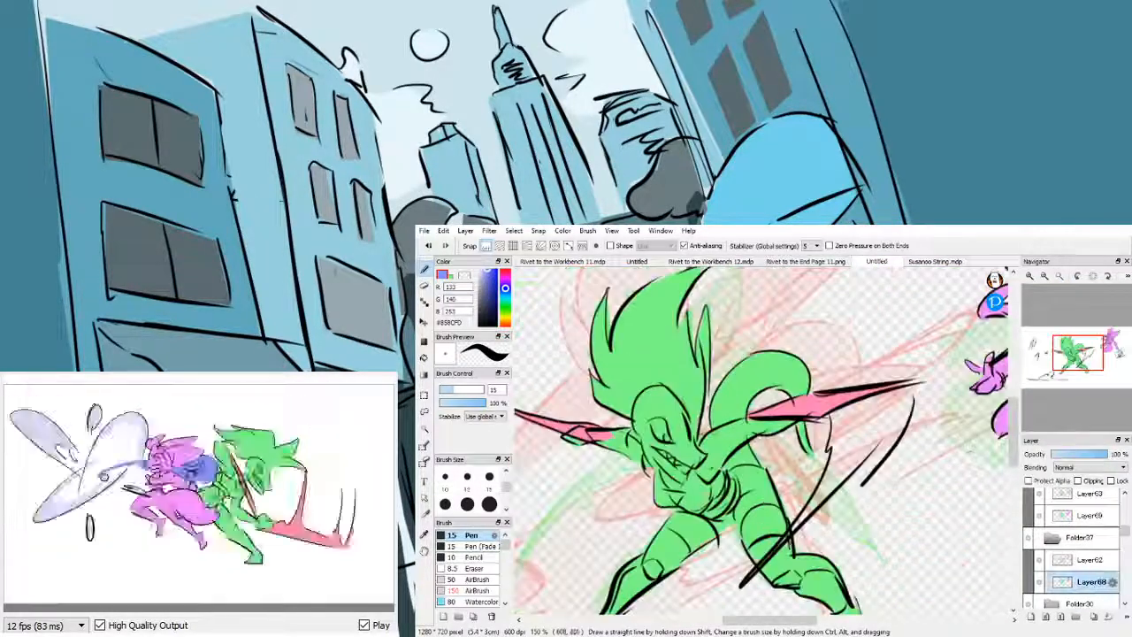
left_click_drag(1085, 358, 1107, 354)
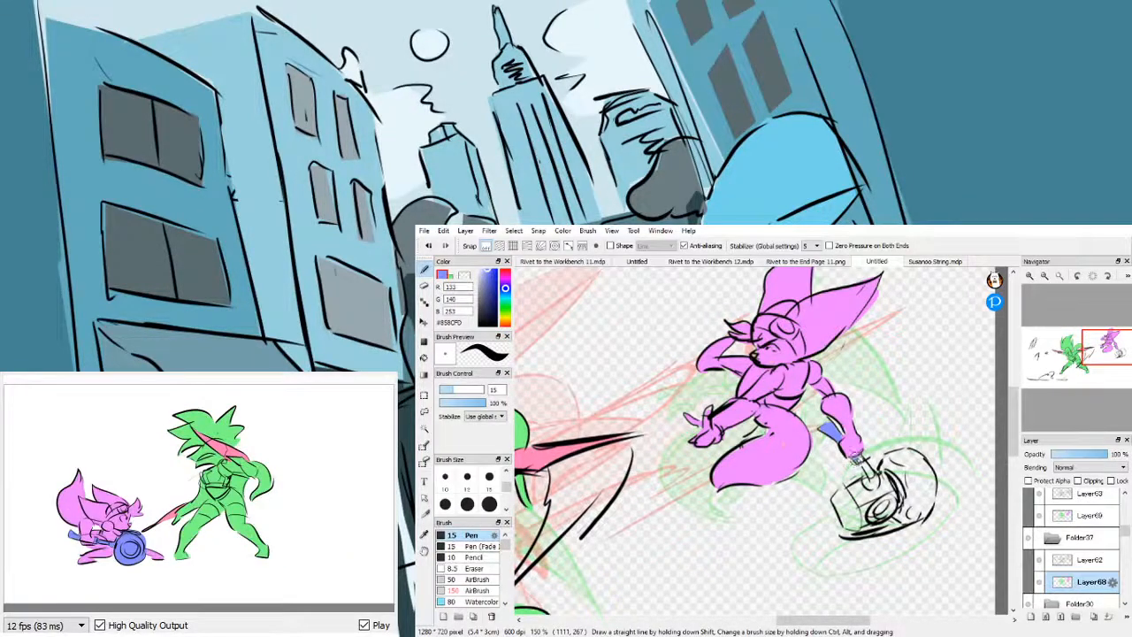
mouse_move(859, 459)
left_mouse_down()
mouse_move(878, 489)
mouse_move(835, 500)
mouse_move(850, 524)
mouse_move(845, 501)
mouse_move(862, 511)
mouse_move(888, 475)
mouse_move(863, 503)
mouse_move(881, 508)
mouse_move(869, 517)
mouse_move(895, 498)
left_mouse_up()
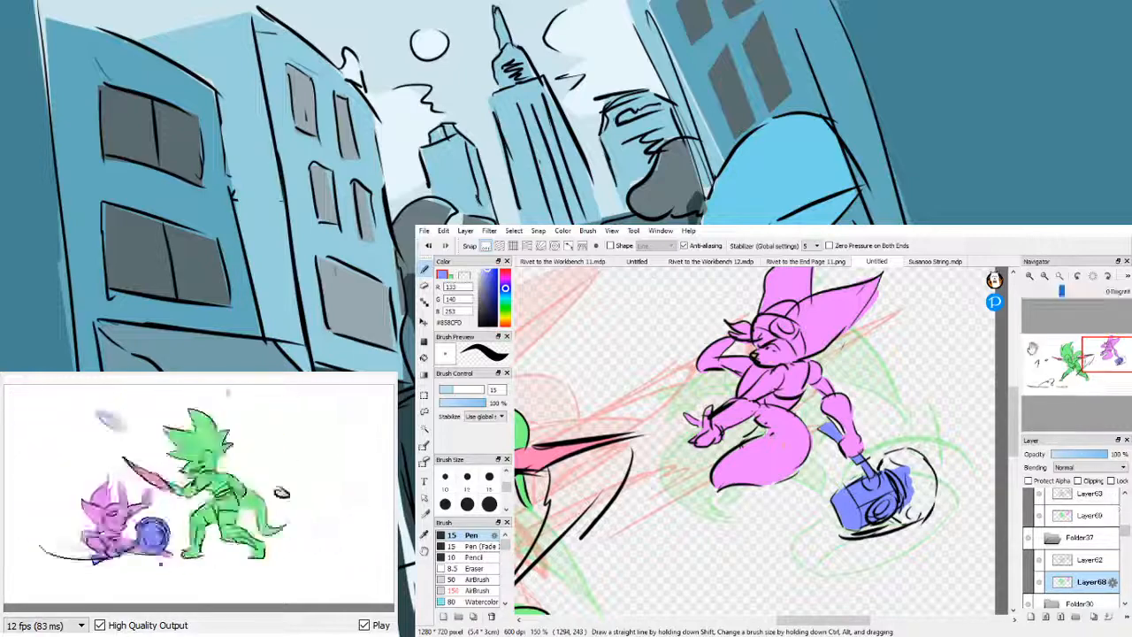
- Collapse the finished frame folders in the layer list from Folder37 through Folder33
left_click(1069, 537)
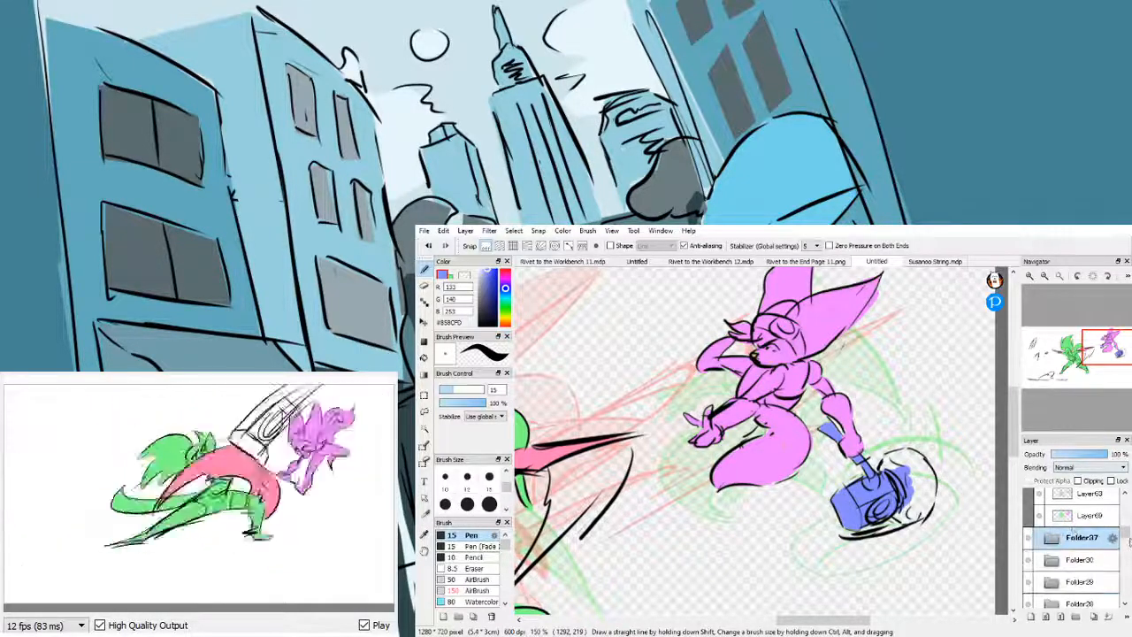
left_click_drag(1123, 534, 1125, 525)
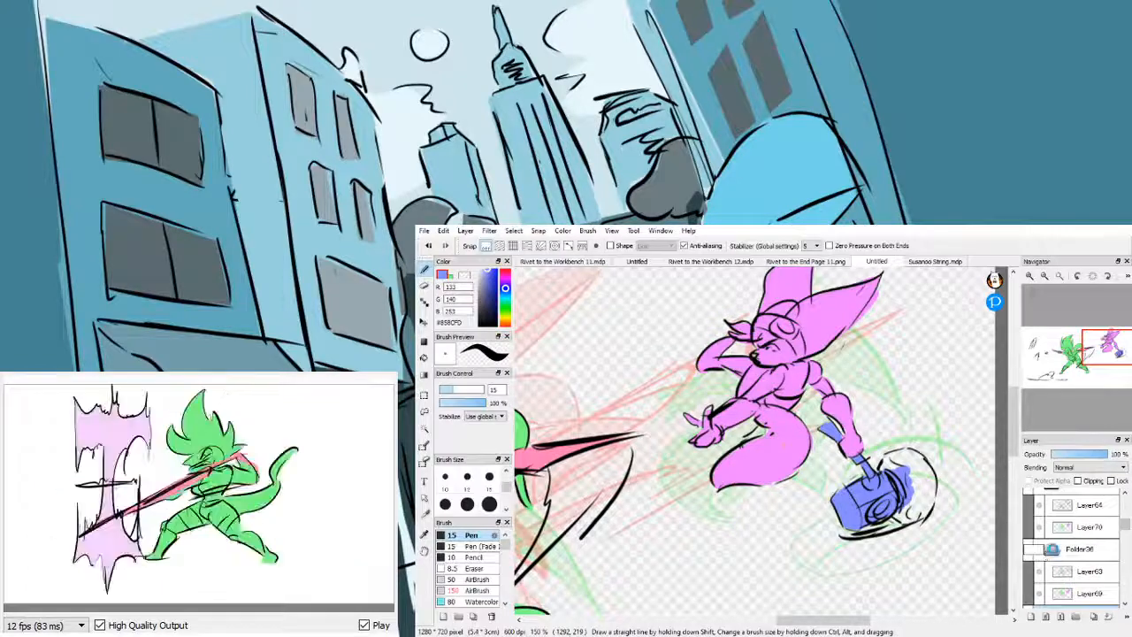
left_click(1052, 550)
left_click(1053, 493)
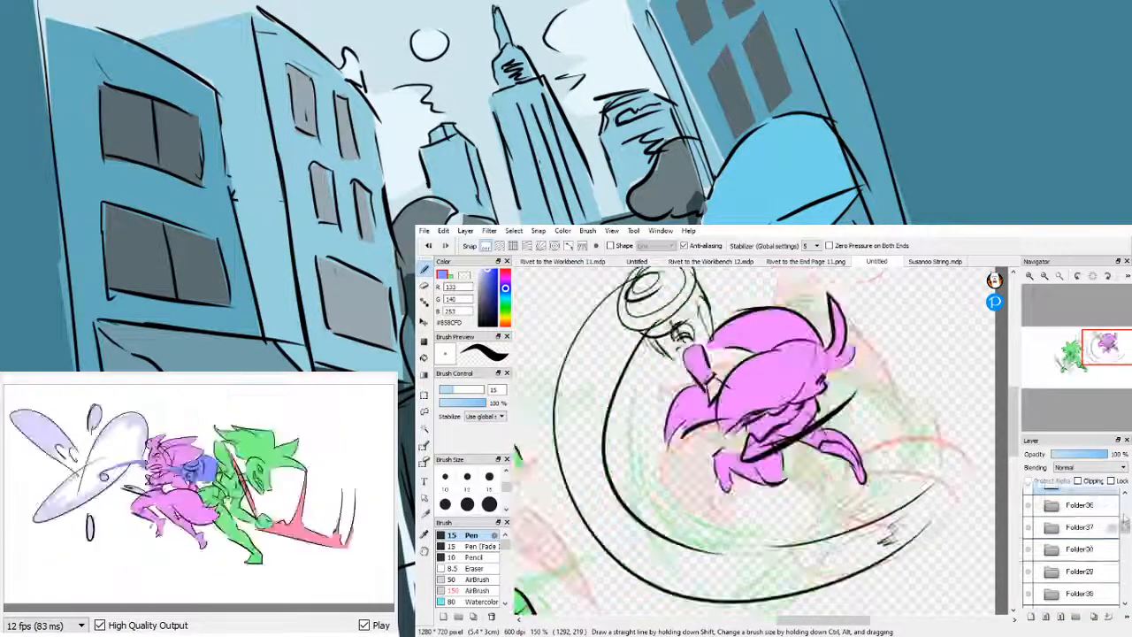
left_click_drag(1125, 524, 1124, 508)
left_click(1052, 561)
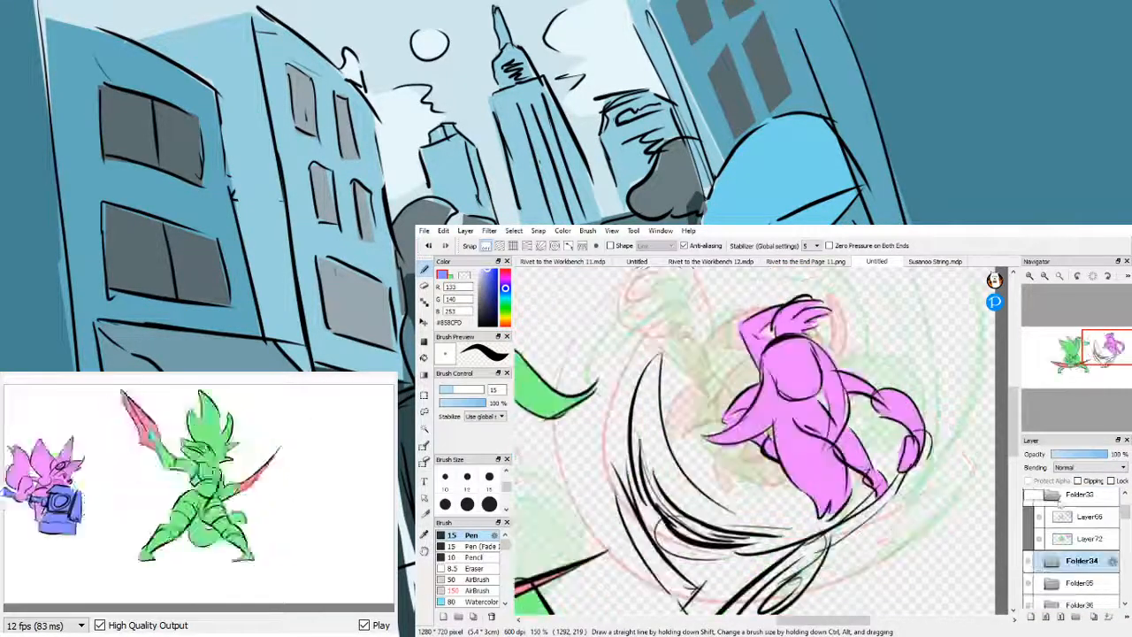
left_click(1052, 494)
left_click_drag(1126, 512, 1125, 584)
left_click(1052, 498)
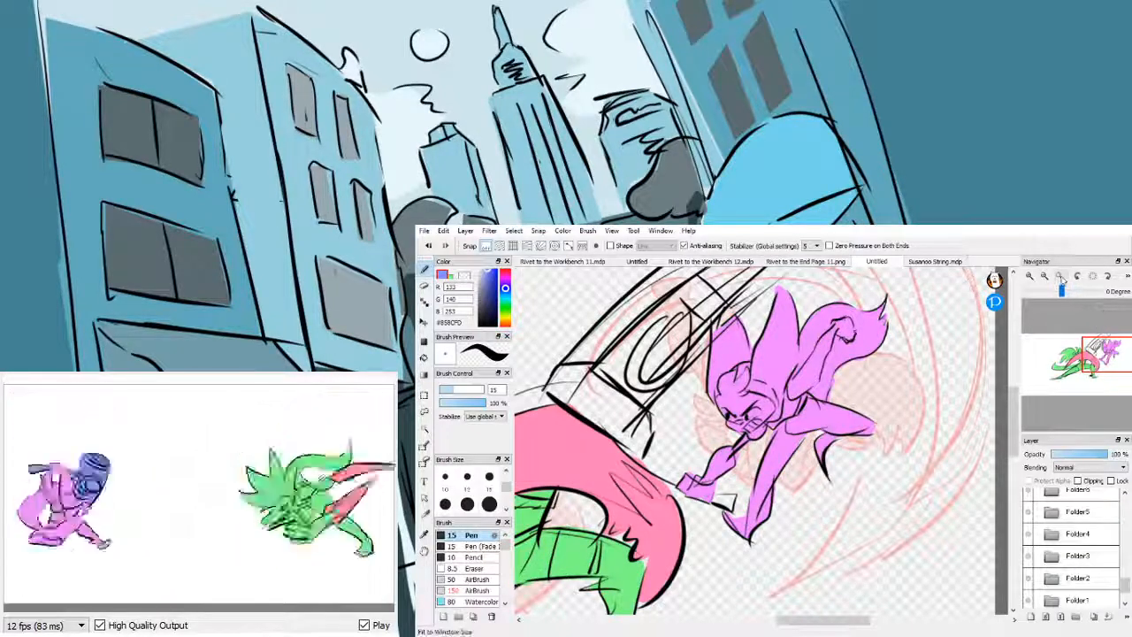
- Fit the whole canvas in view and show the early fight frame in Folder13
left_click(1060, 277)
left_click_drag(1098, 384, 1076, 361)
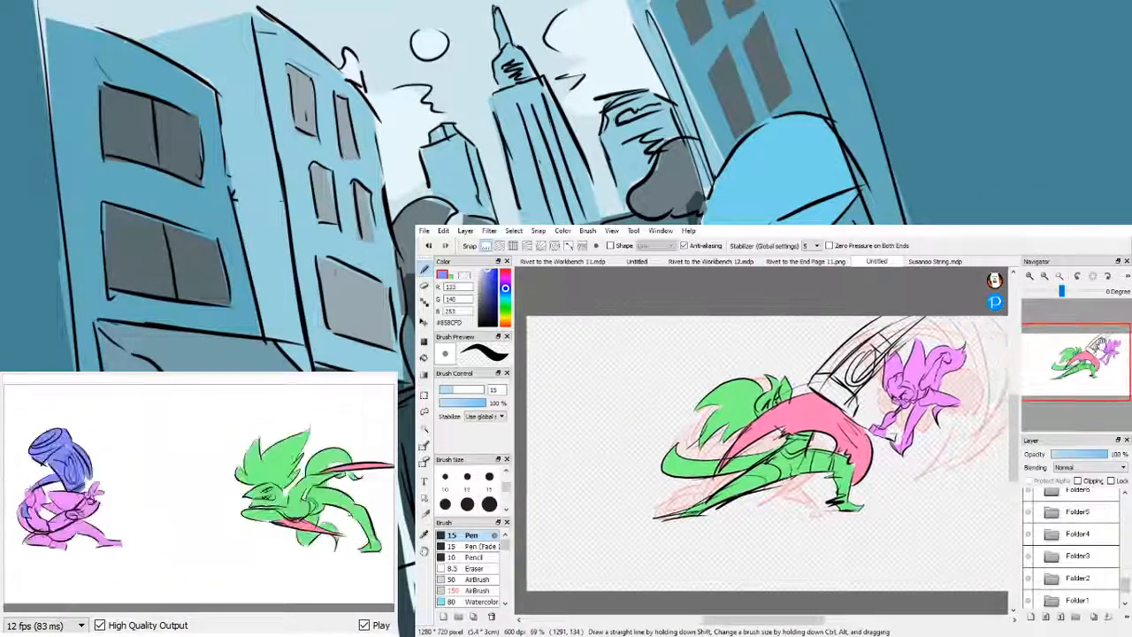
scroll(1078, 359, "up", 1)
scroll(1086, 337, "down", 2)
scroll(1090, 320, "down", 3)
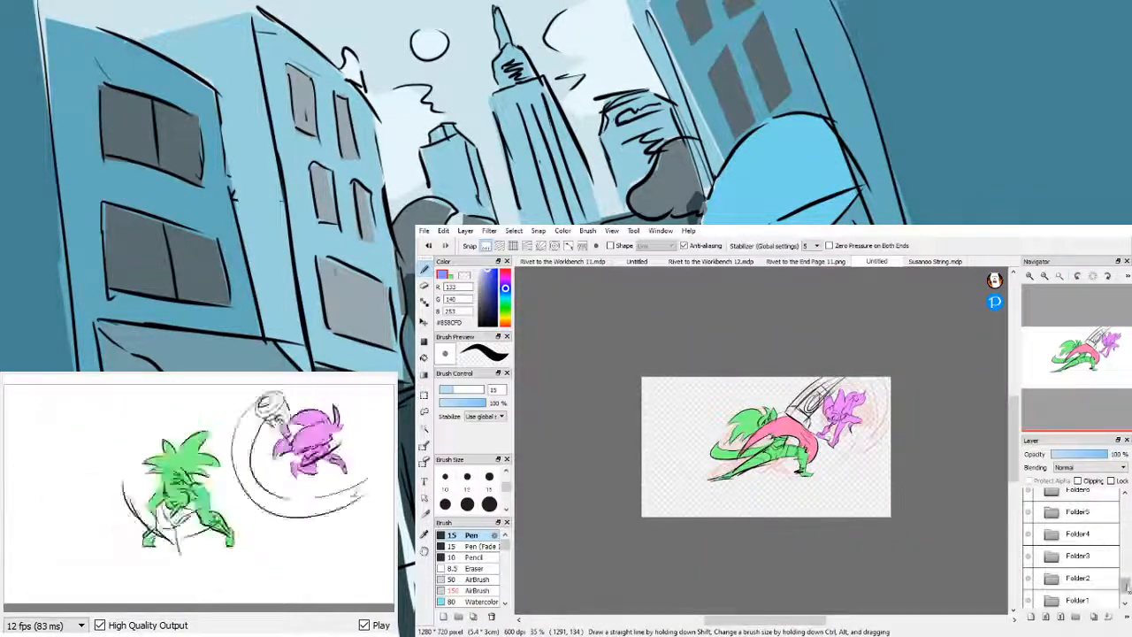
left_click_drag(1125, 585, 1123, 604)
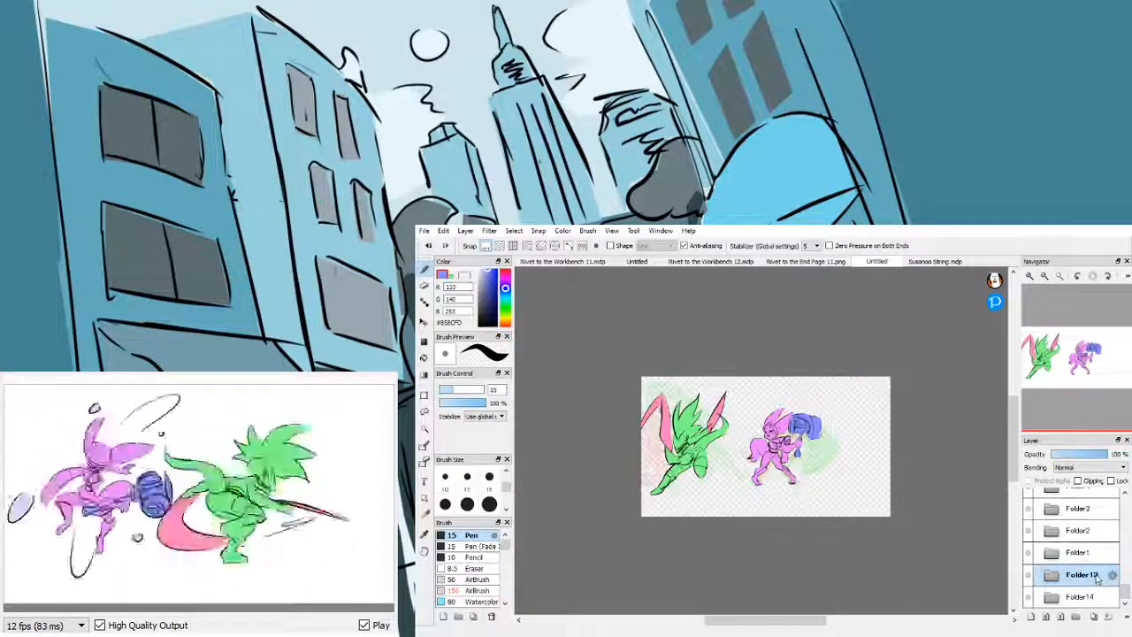
left_click_drag(1055, 370, 1044, 384)
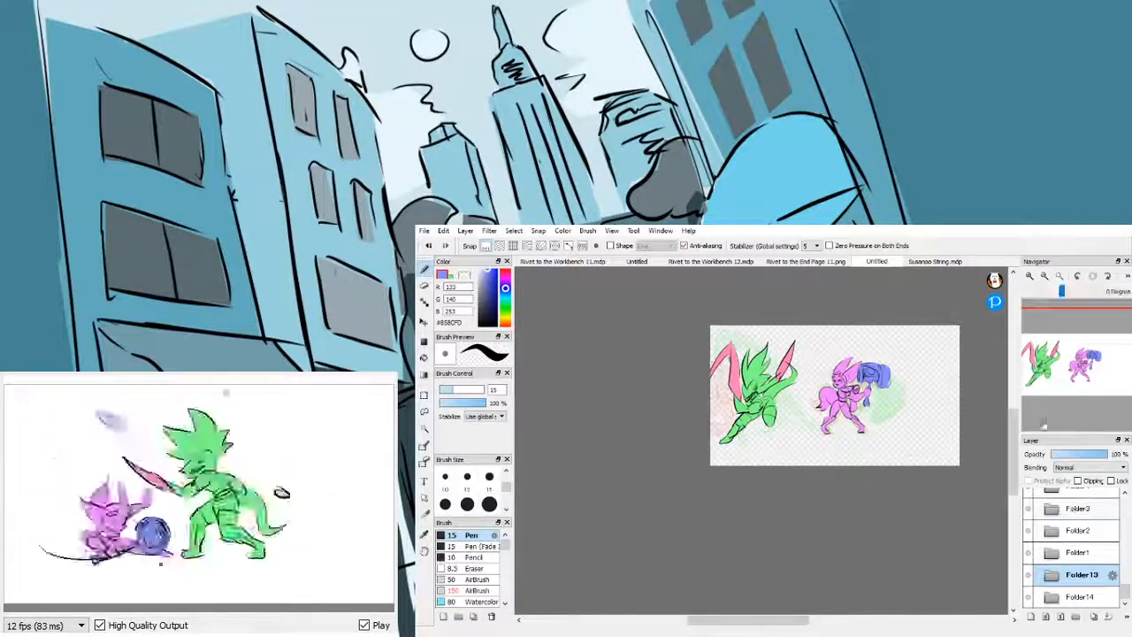
scroll(1061, 375, "up", 4)
scroll(1072, 379, "down", 2)
scroll(1072, 380, "up", 1)
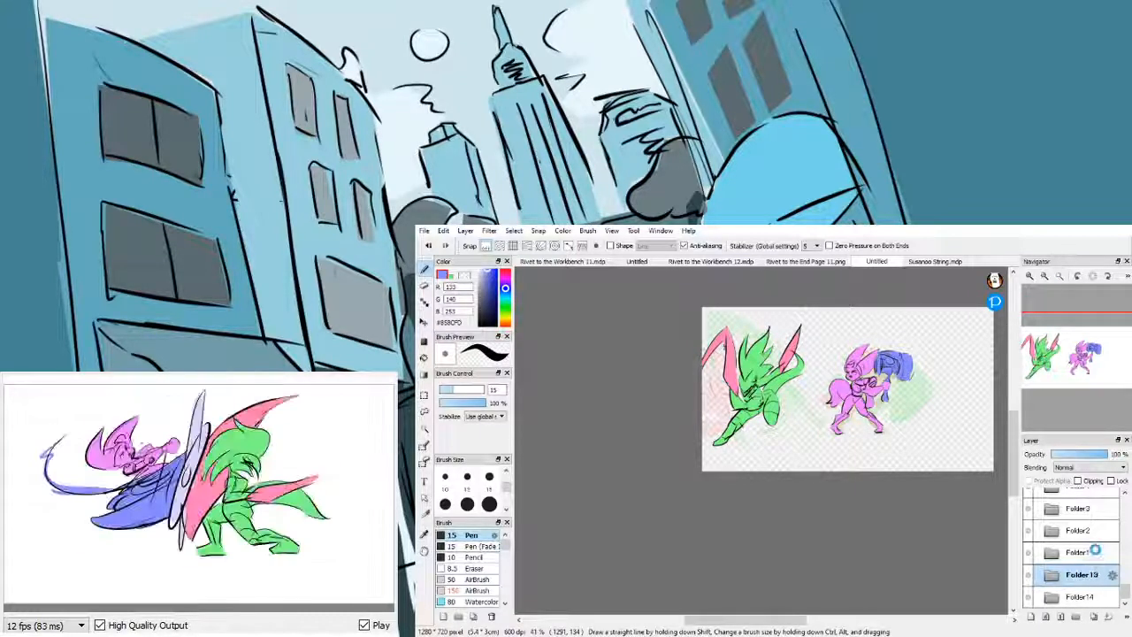
- Step through the frames from Folder1 up to Folder5, and revisit the clash frames in Folder3 and Folder4
left_click(1094, 552)
left_click(1093, 531)
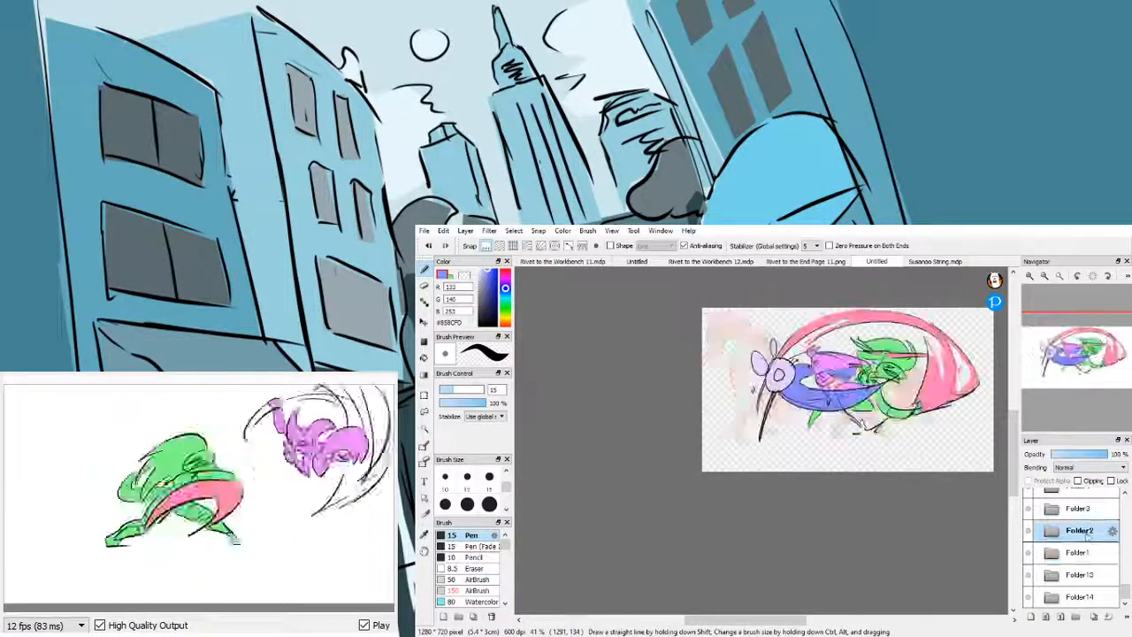
left_click(1084, 508)
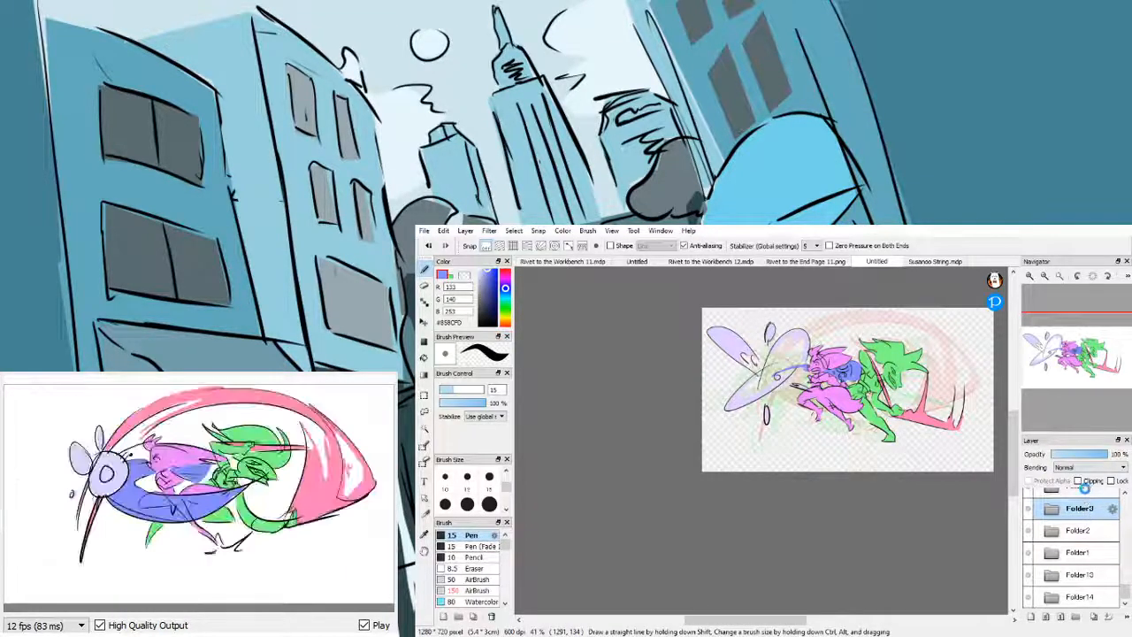
left_click(1085, 492)
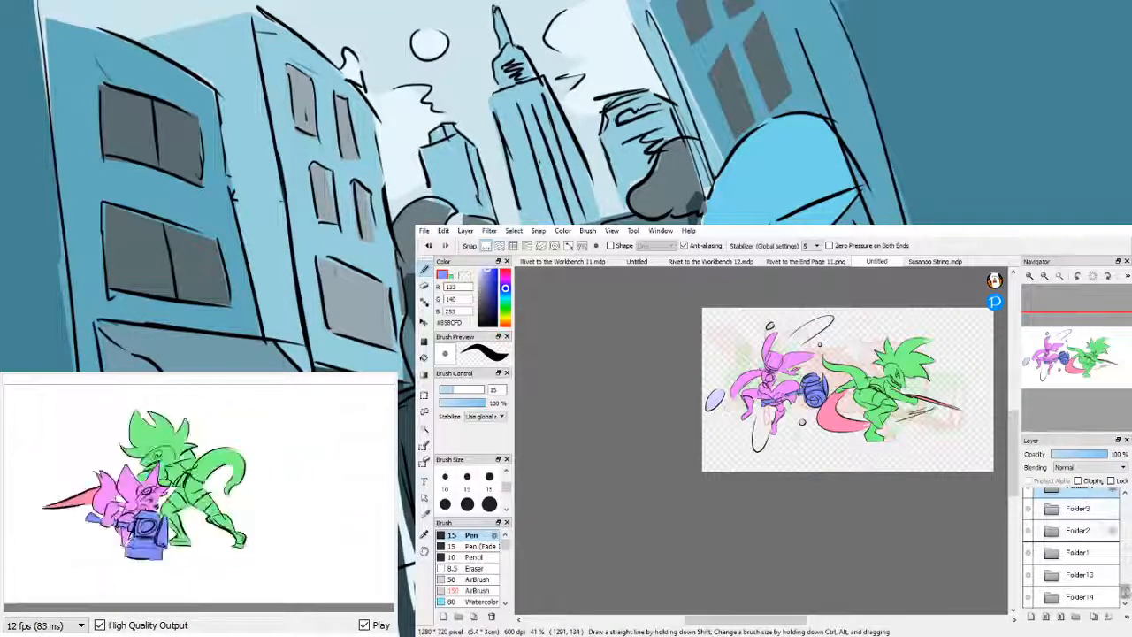
scroll(1122, 575, "up", 4)
left_click(1095, 563)
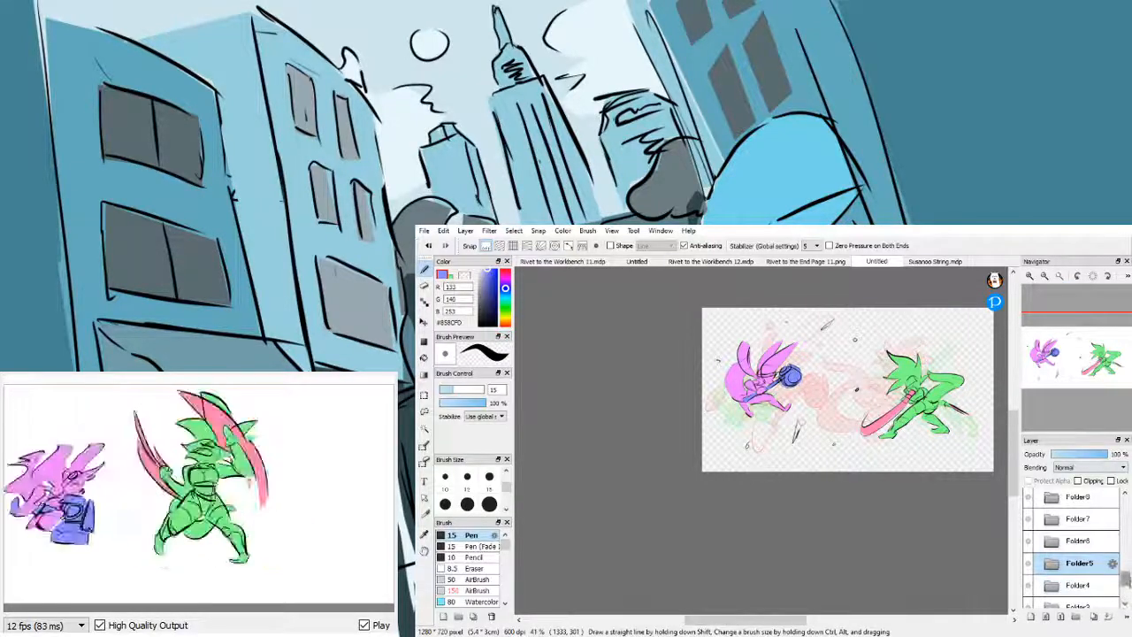
scroll(1125, 580, "down", 2)
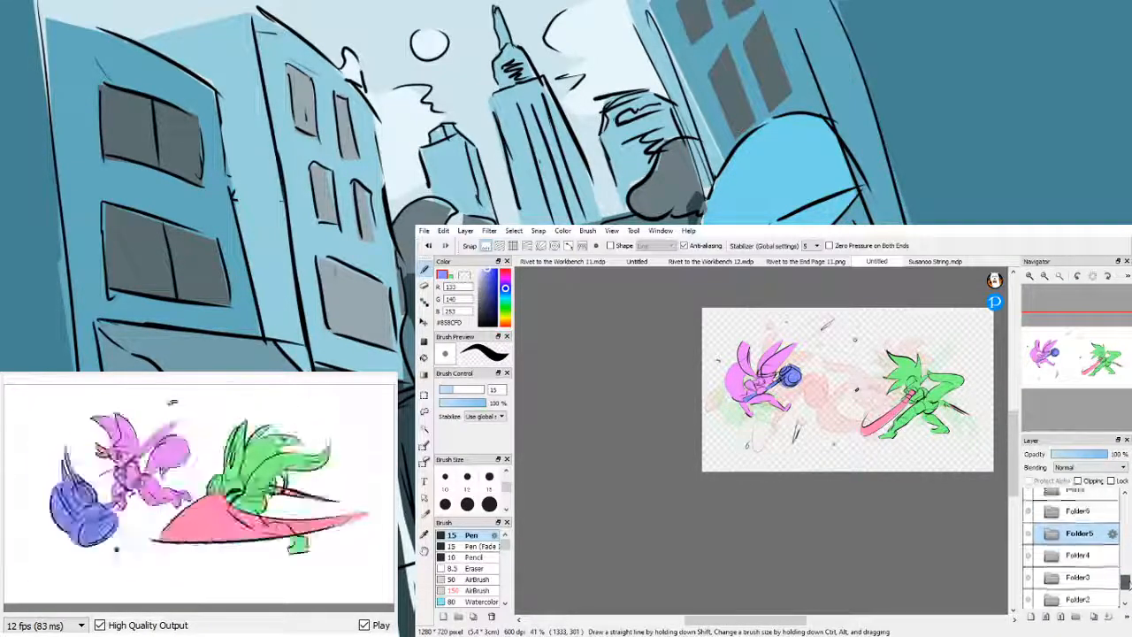
left_click_drag(1126, 582, 1126, 585)
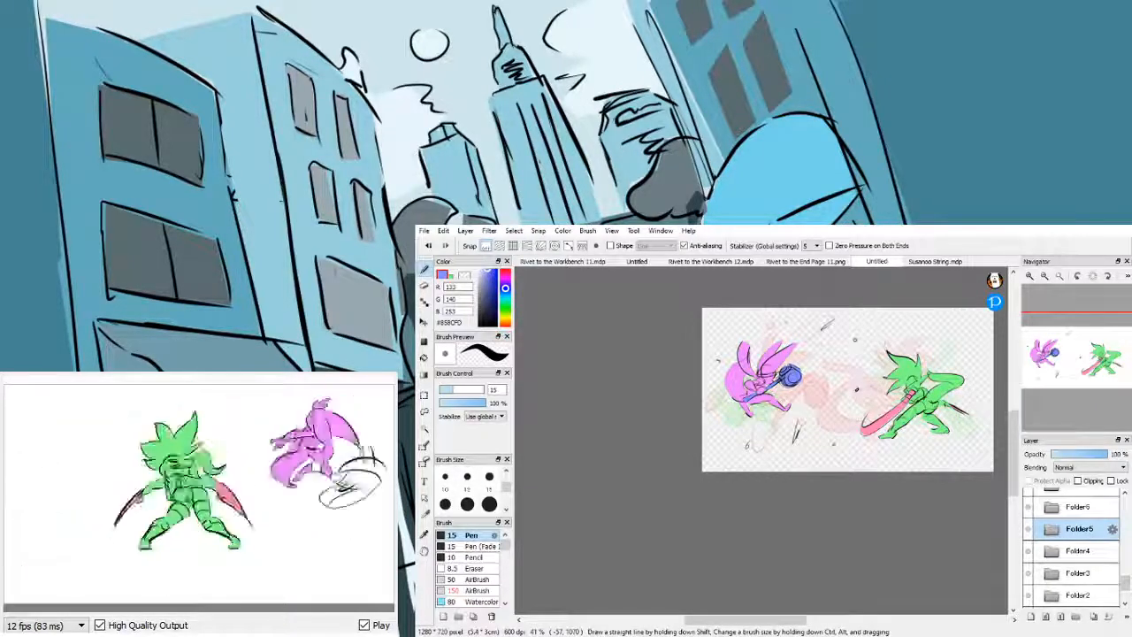
left_click(1116, 577)
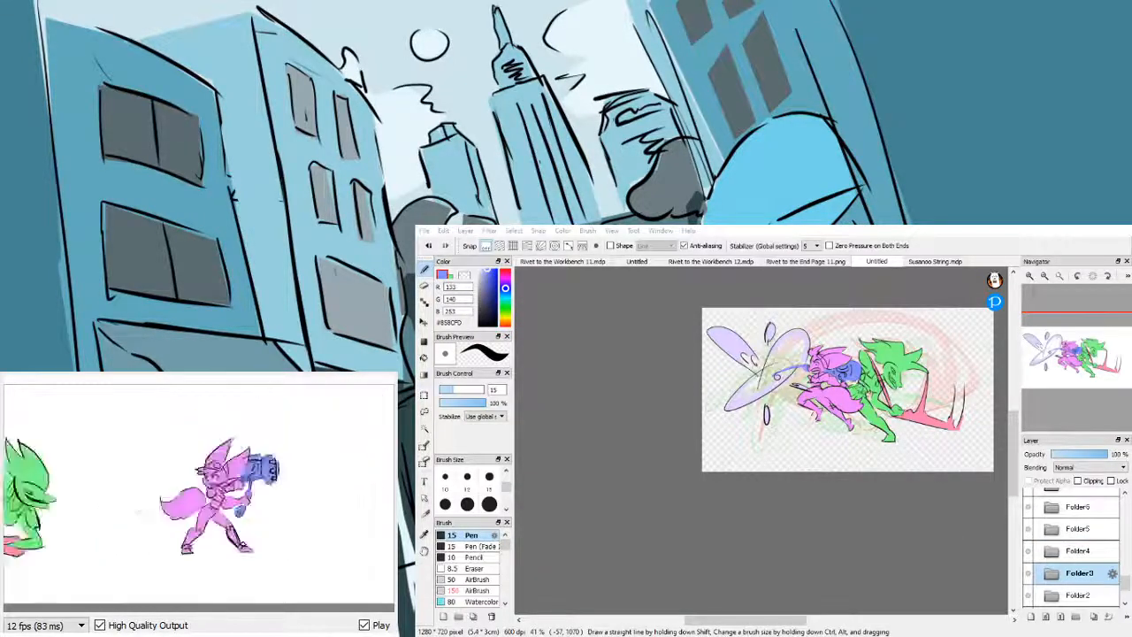
left_click(1090, 551)
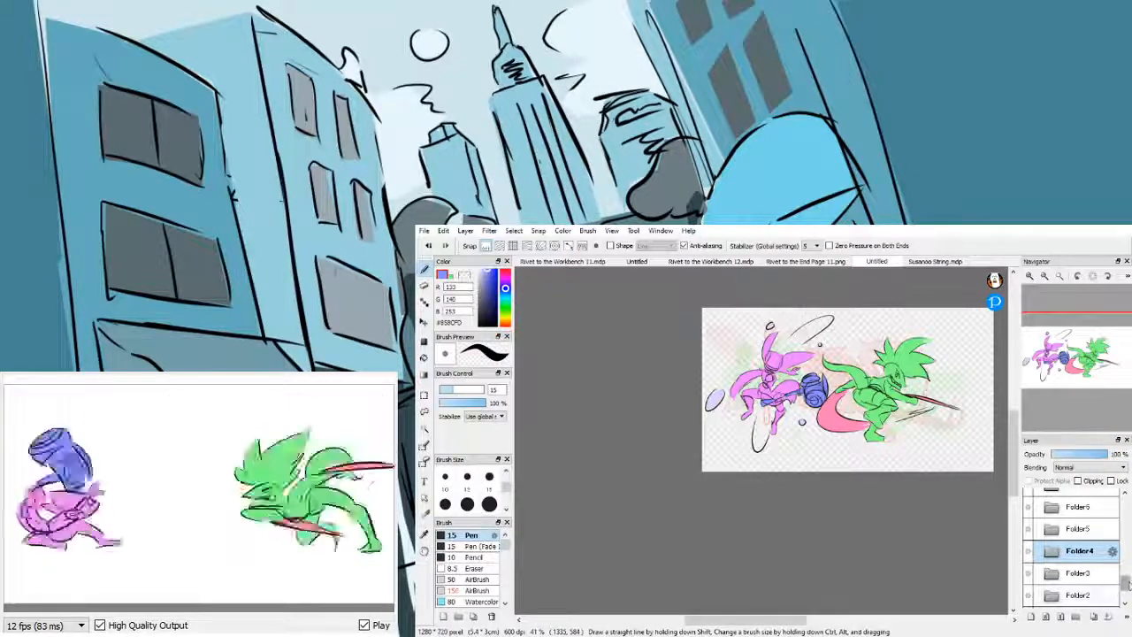
- Review the opening frames again in order: Folder13, Folder1 and Folder2
scroll(1125, 582, "down", 3)
left_click(1093, 576)
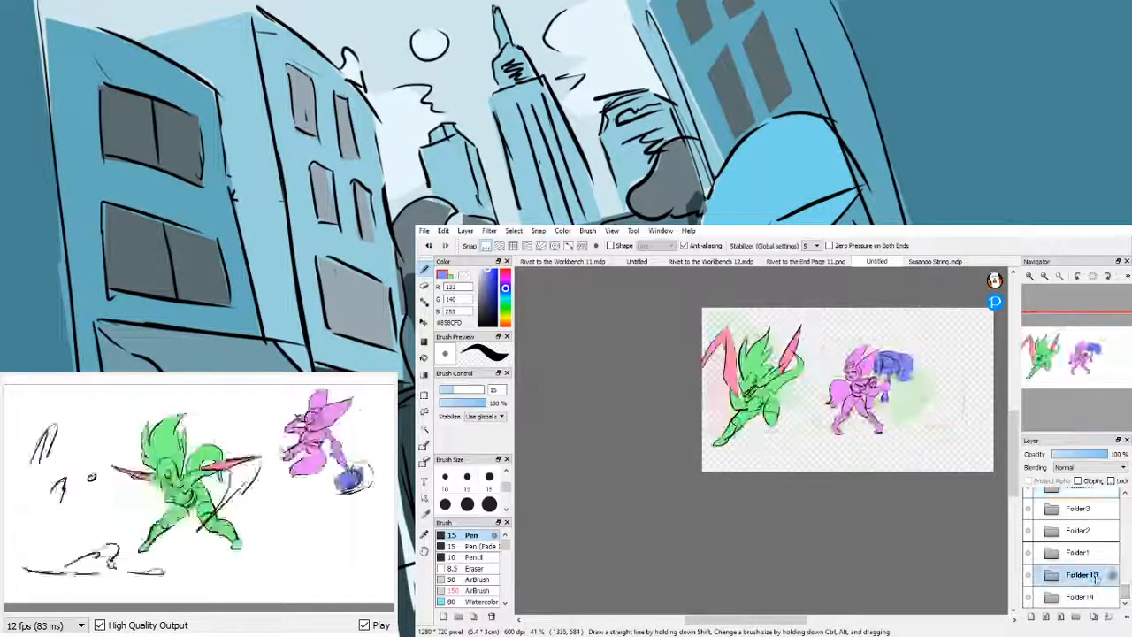
left_click(1095, 553)
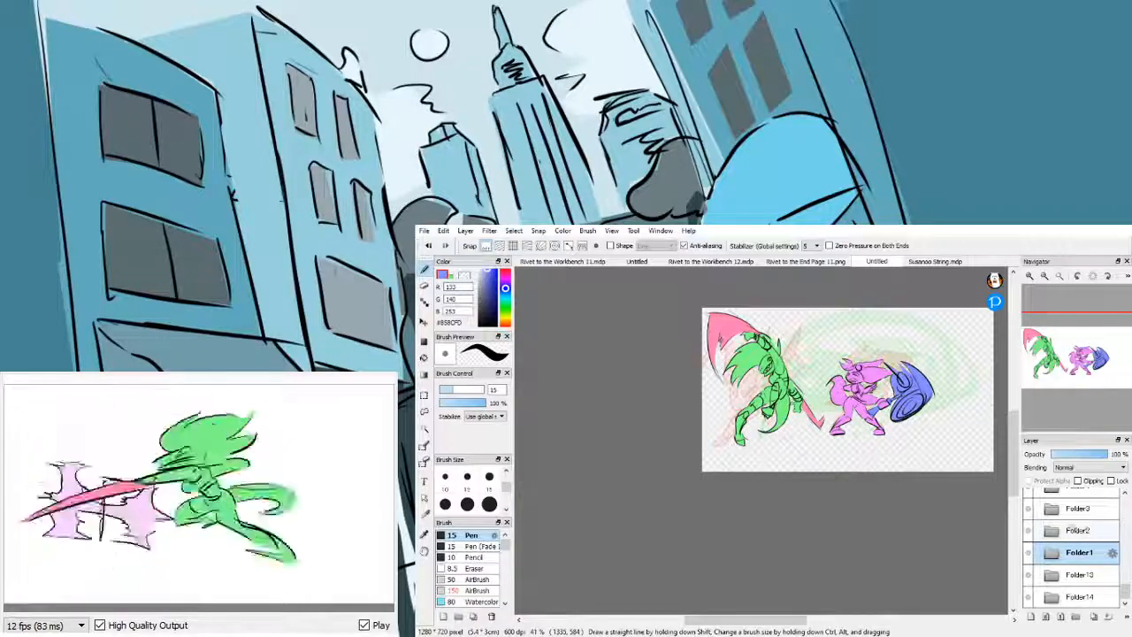
left_click(1098, 531)
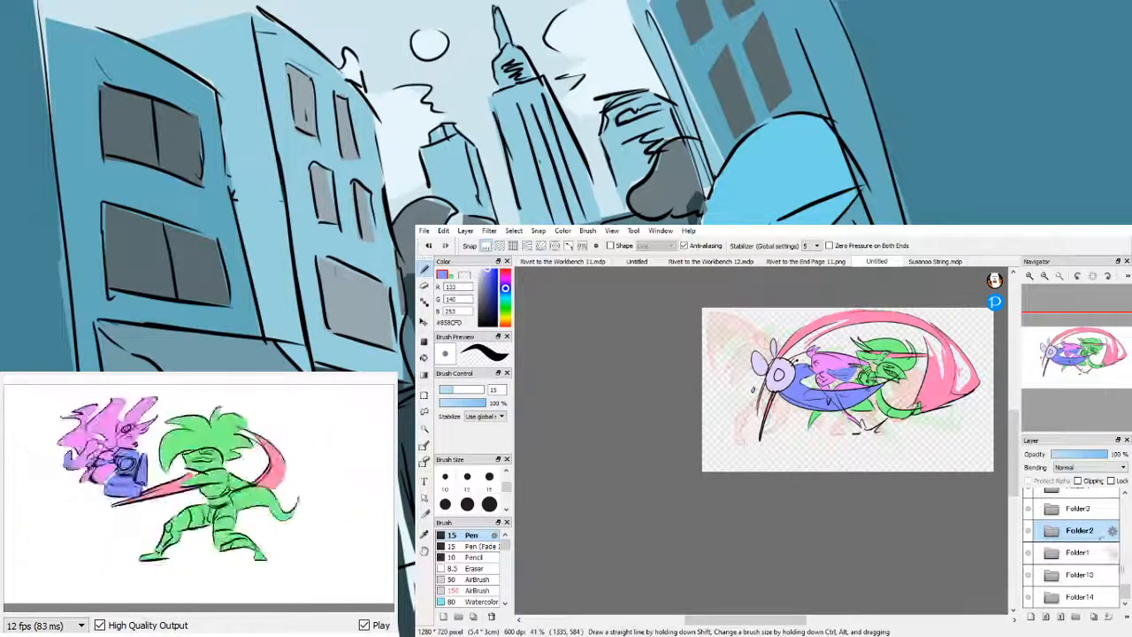
left_click(1125, 581)
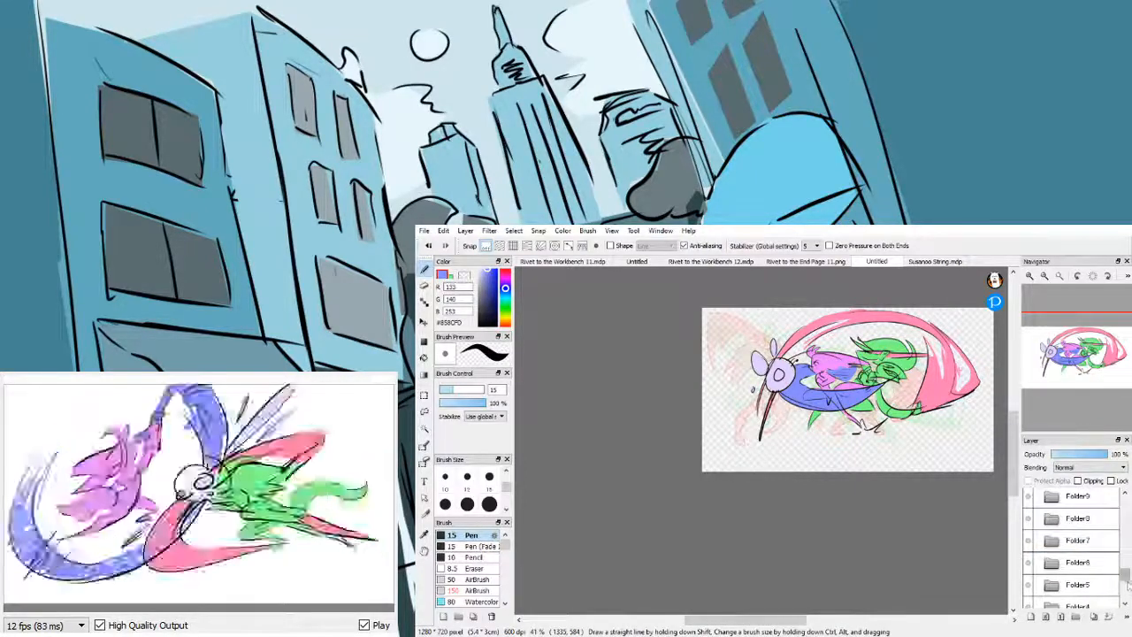
left_click_drag(1126, 579, 1126, 590)
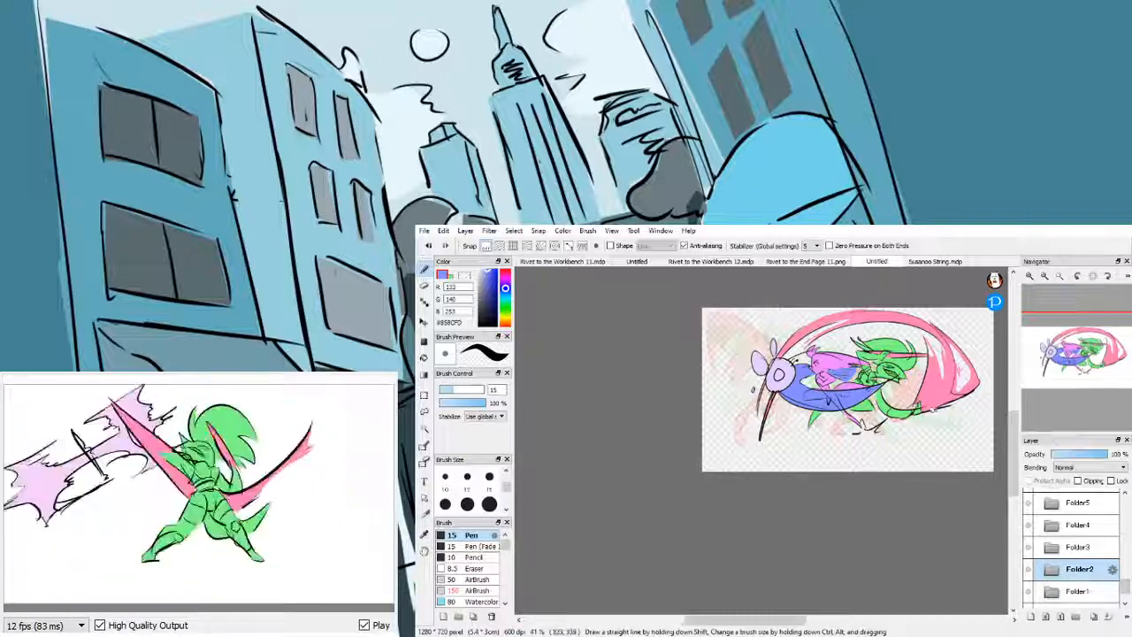
- Compare the clash frames in Folder2, Folder3 and Folder4 by switching back and forth between them
left_click(1091, 549)
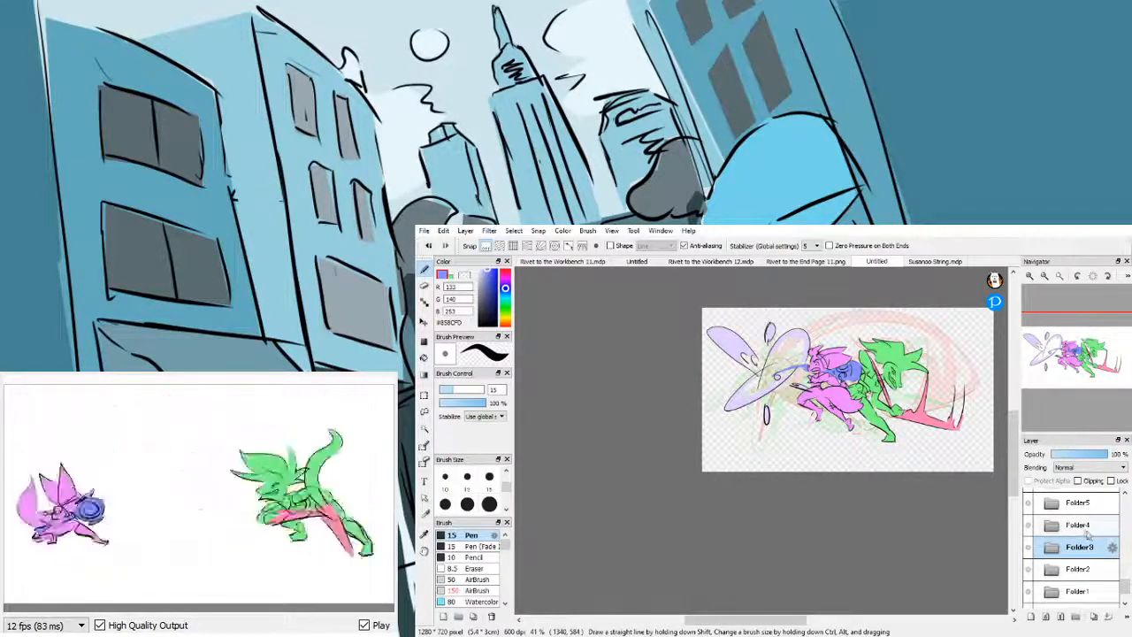
left_click(1083, 528)
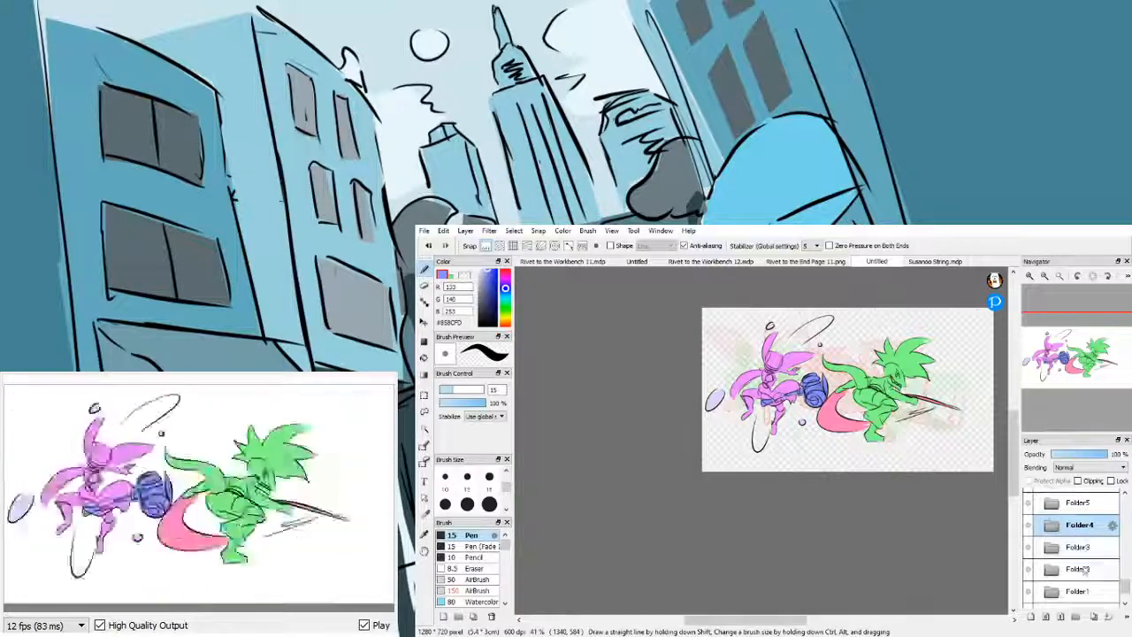
left_click(1083, 550)
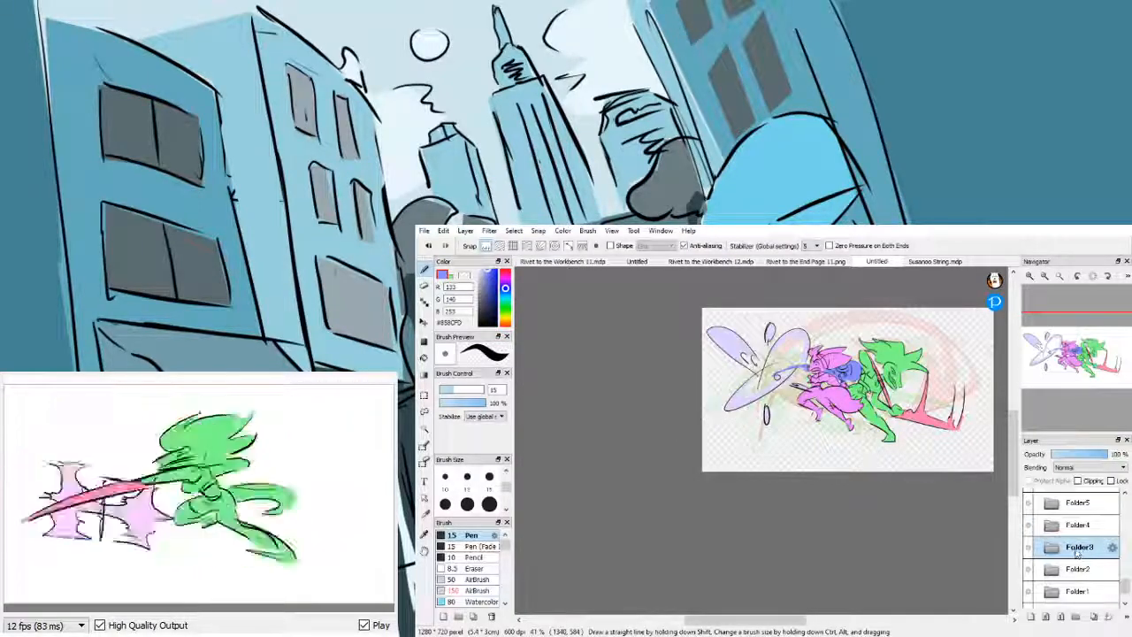
left_click(1096, 569)
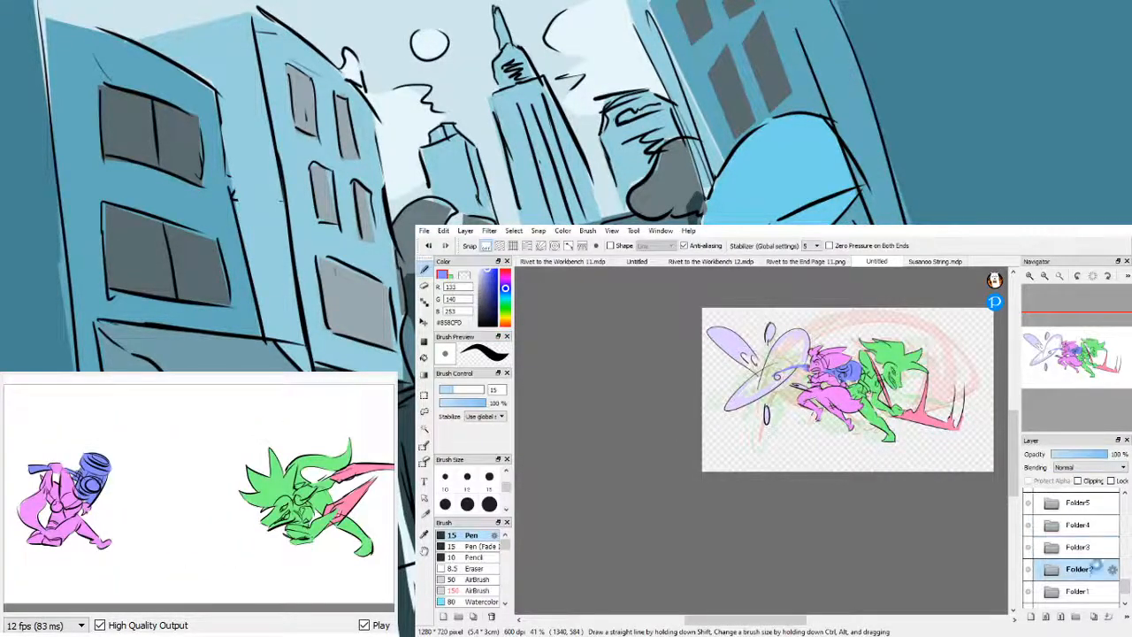
left_click(1081, 548)
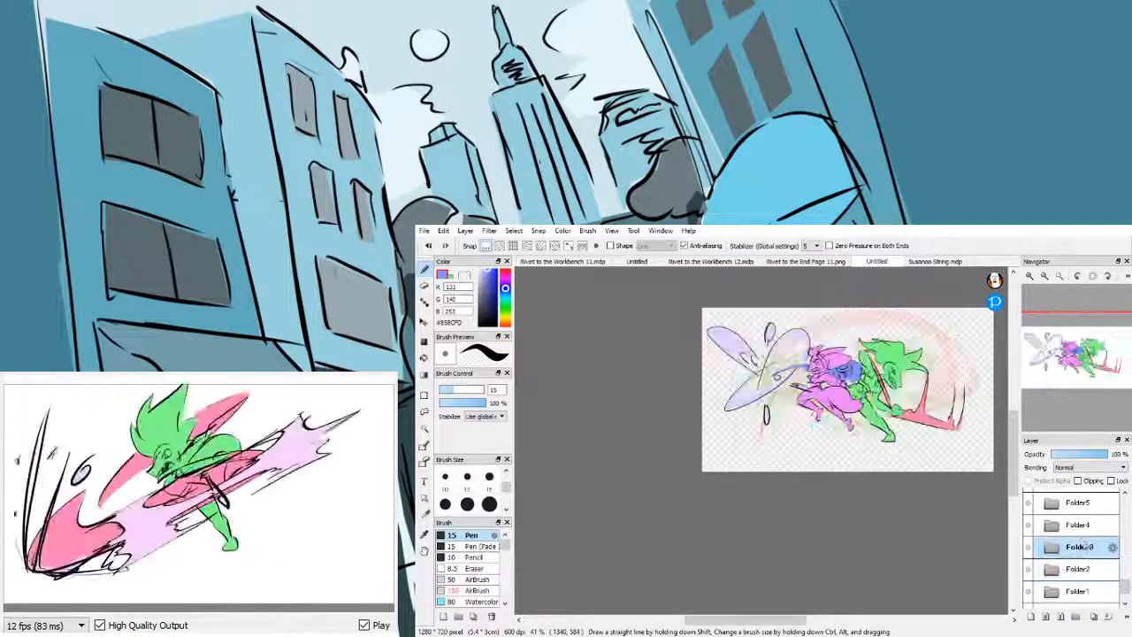
left_click(1082, 525)
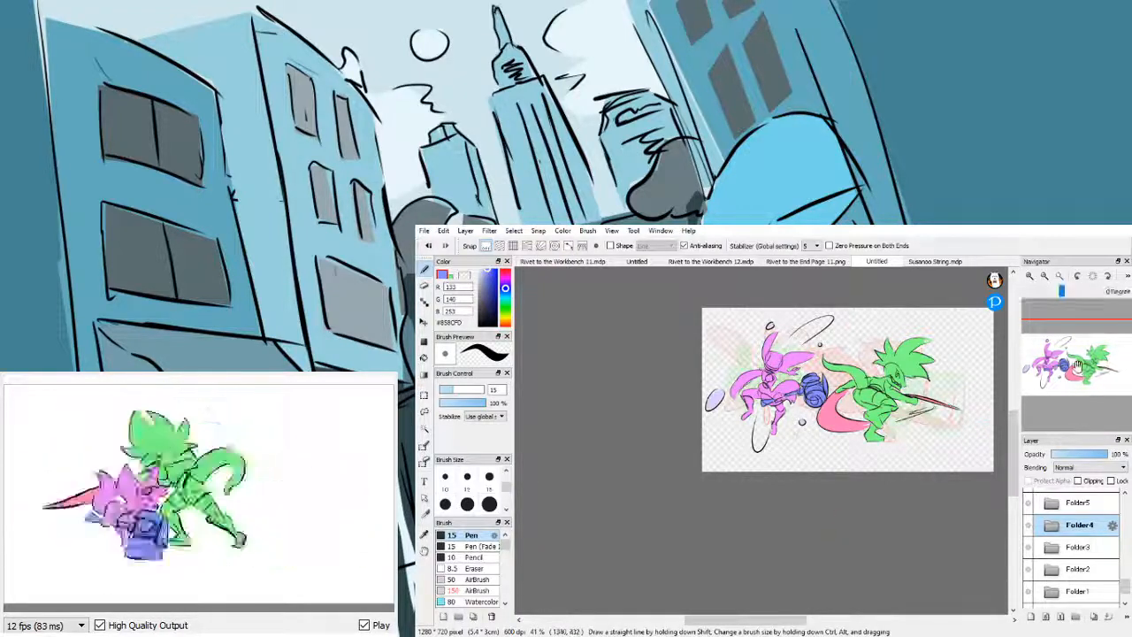
left_click_drag(1078, 366, 1050, 358)
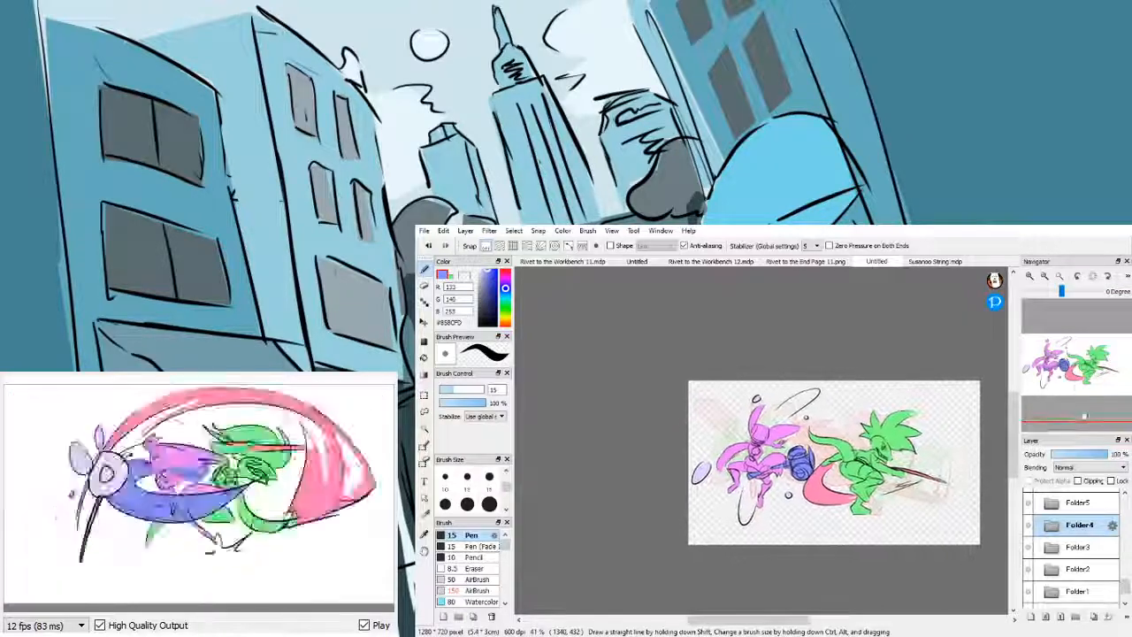
- Step through the sequence once more from Folder13 through Folder1 and Folder2 to Folder3
left_click_drag(1126, 586, 1127, 598)
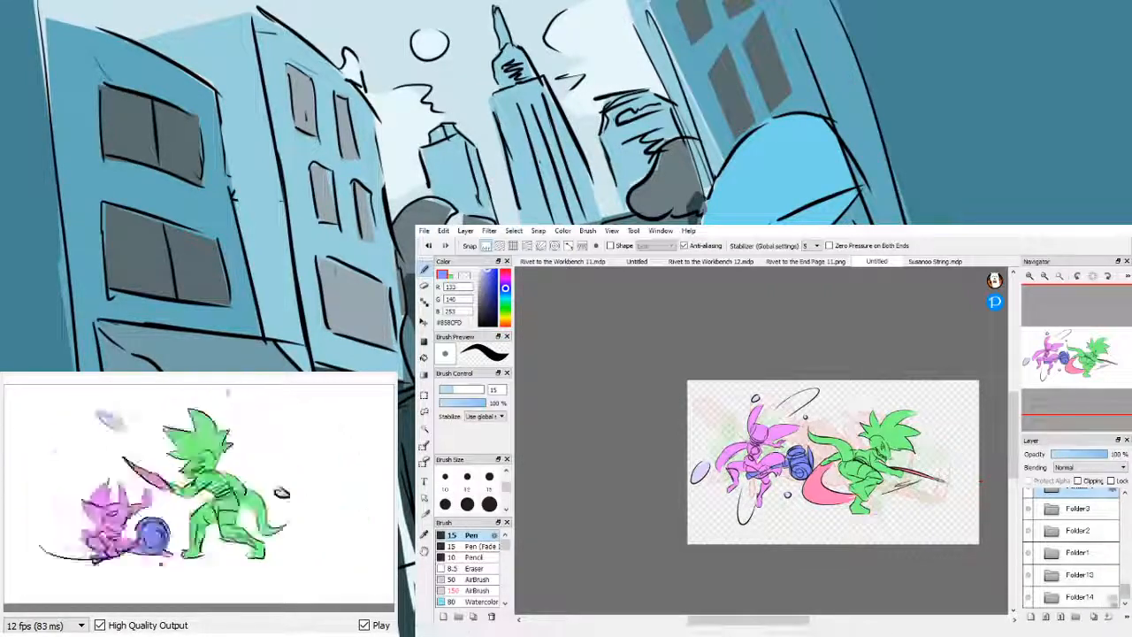
left_click(1097, 576)
left_click(1098, 553)
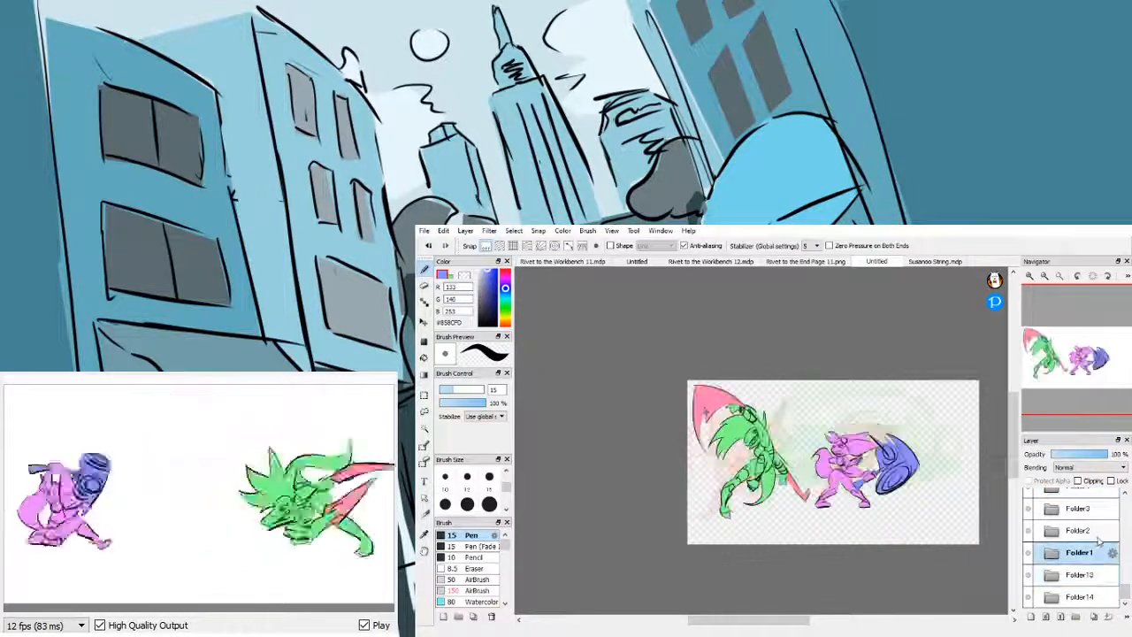
left_click(1093, 531)
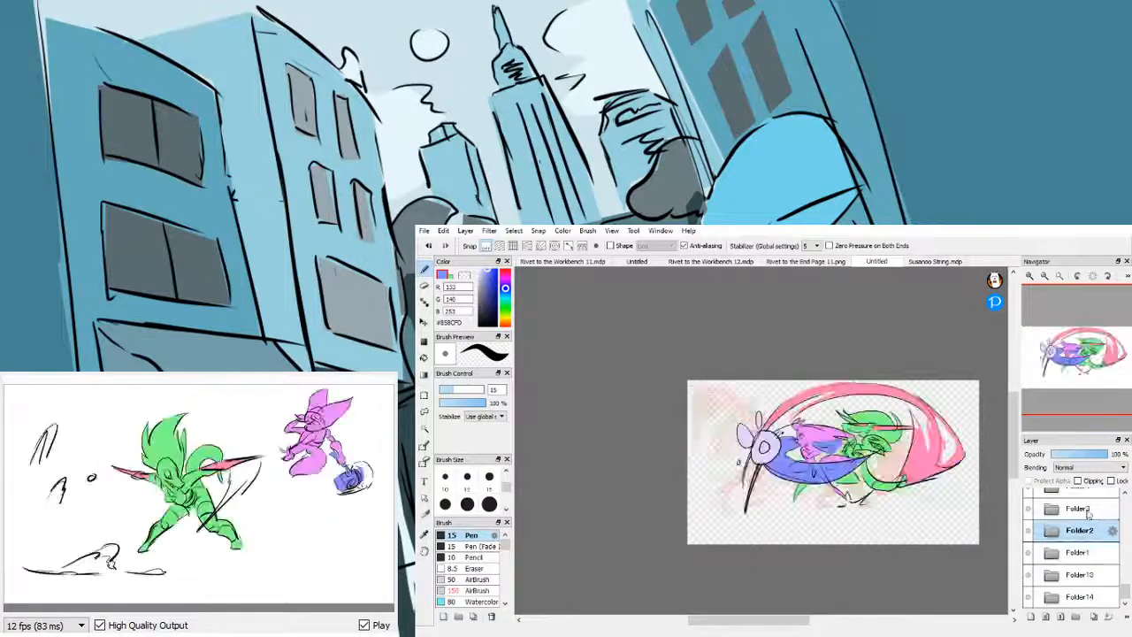
left_click(1091, 510)
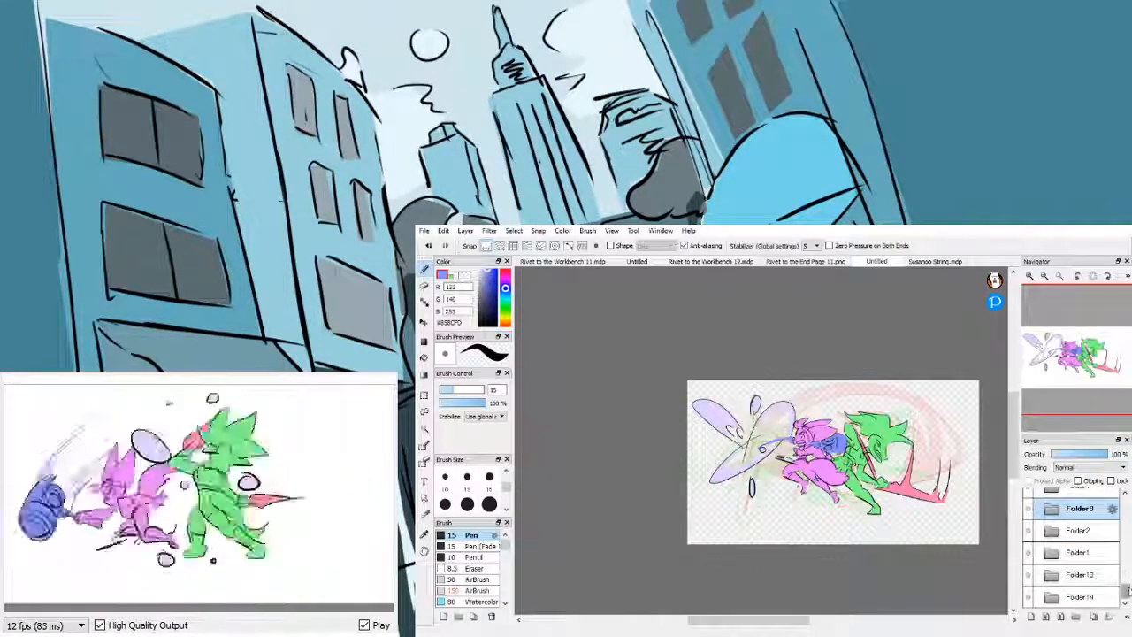
scroll(1125, 588, "up", 2)
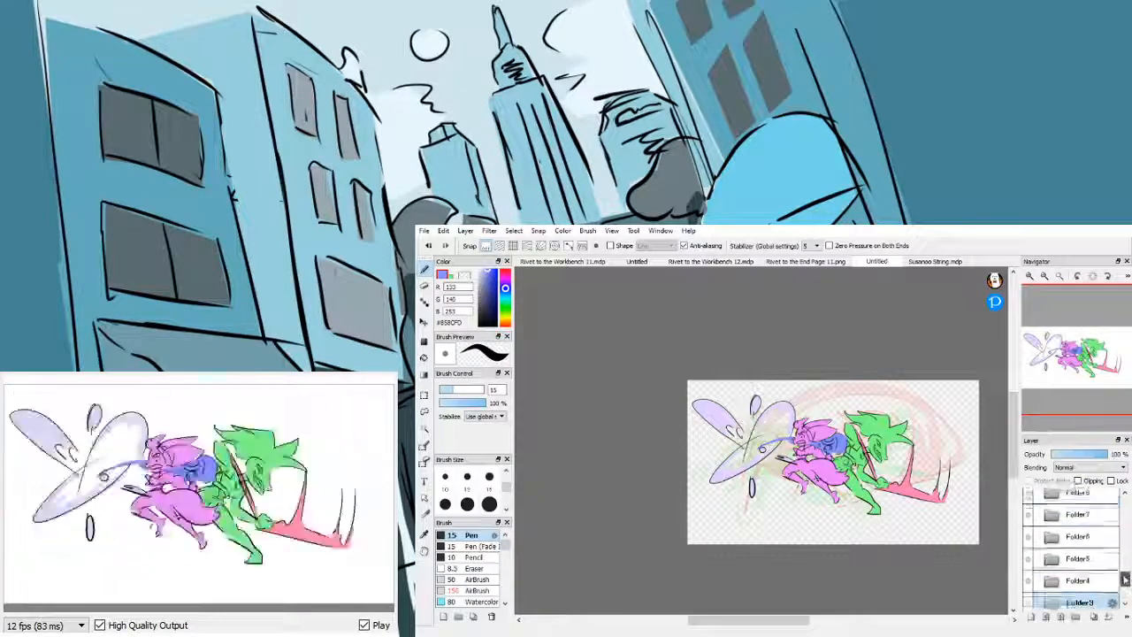
scroll(1125, 586, "down", 2)
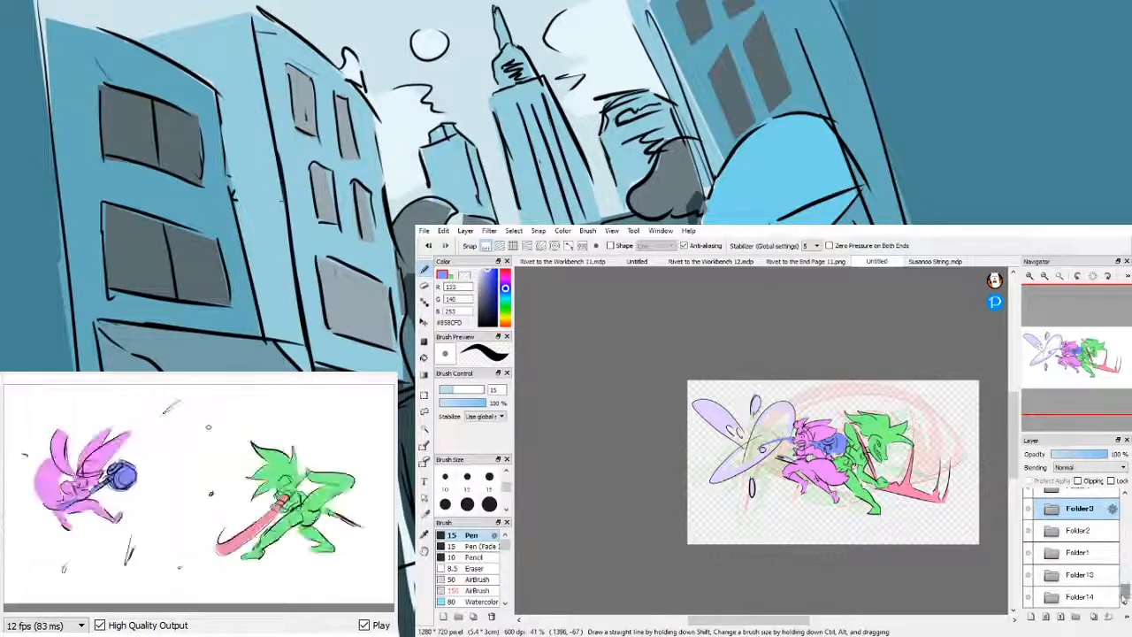
- Examine the Folder4 frame and return to the Folder14 frame at the end of the folder list
left_click_drag(1126, 595, 1127, 572)
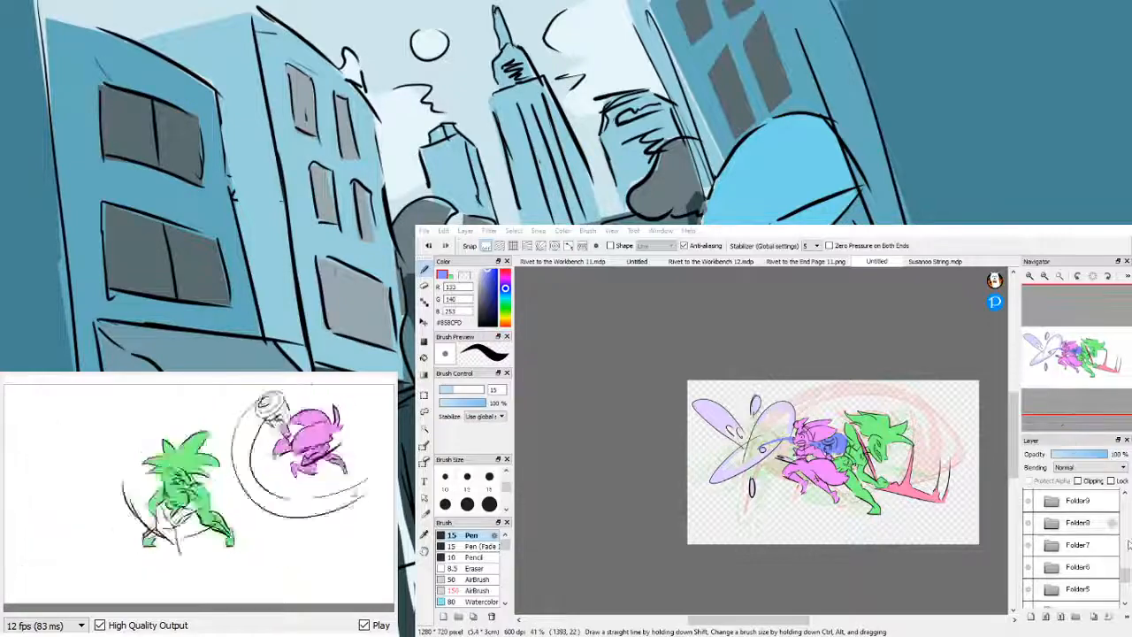
left_click_drag(1124, 576, 1123, 585)
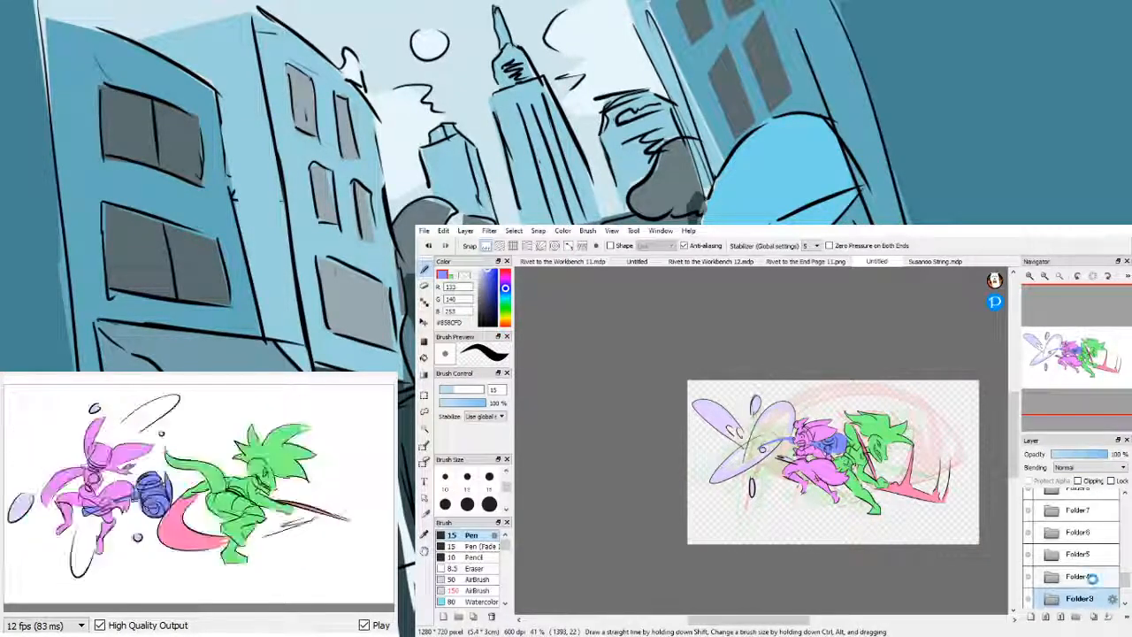
left_click(1093, 577)
left_click_drag(1127, 579, 1126, 591)
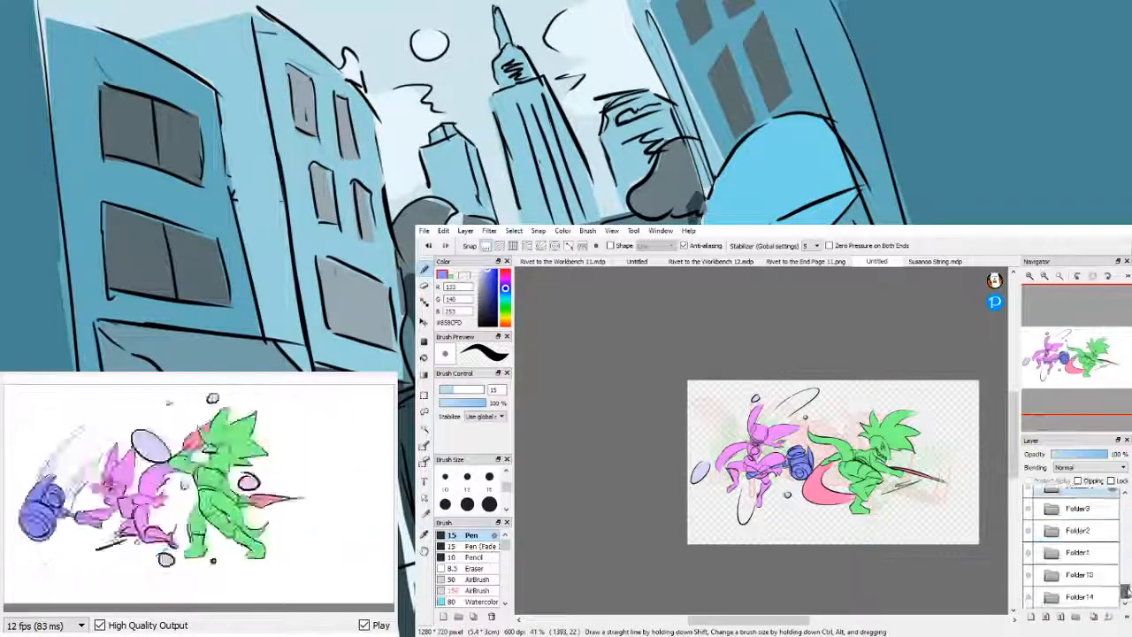
left_click(1087, 599)
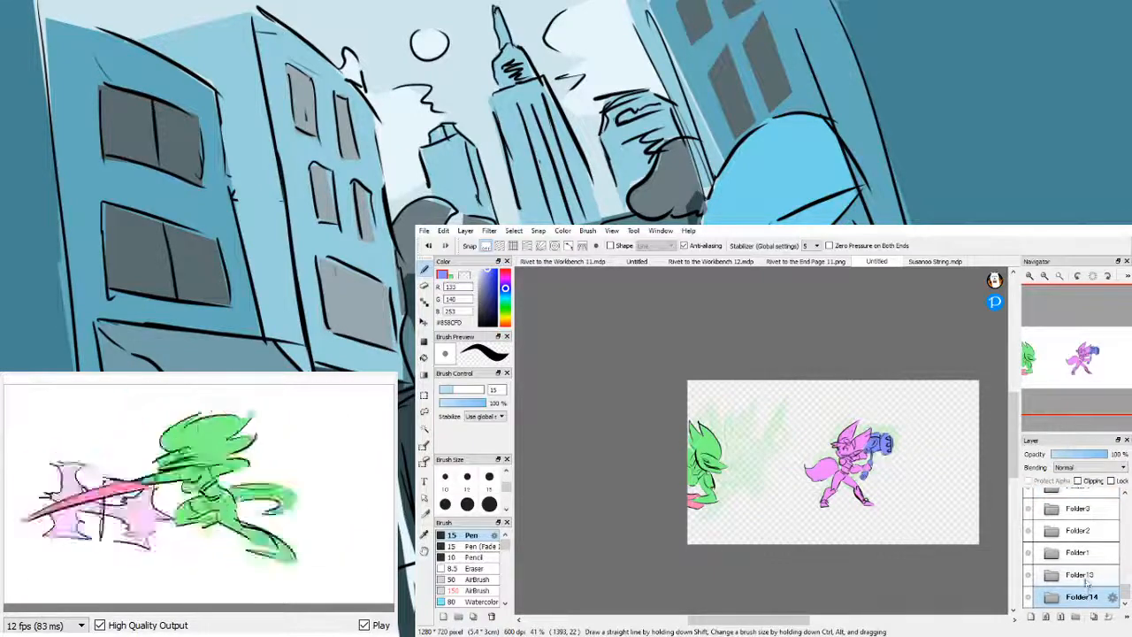
- Switch between the Folder13 and Folder14 frames, and step through Folder1 and Folder2 to Folder3
left_click(1087, 576)
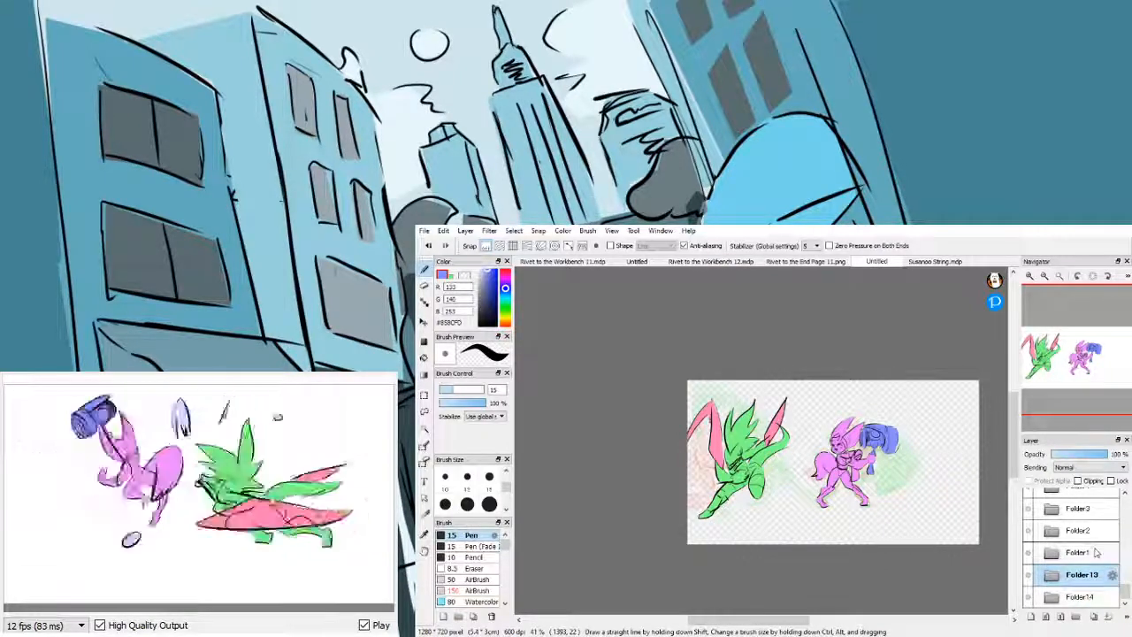
left_click(1091, 598)
left_click(1085, 575)
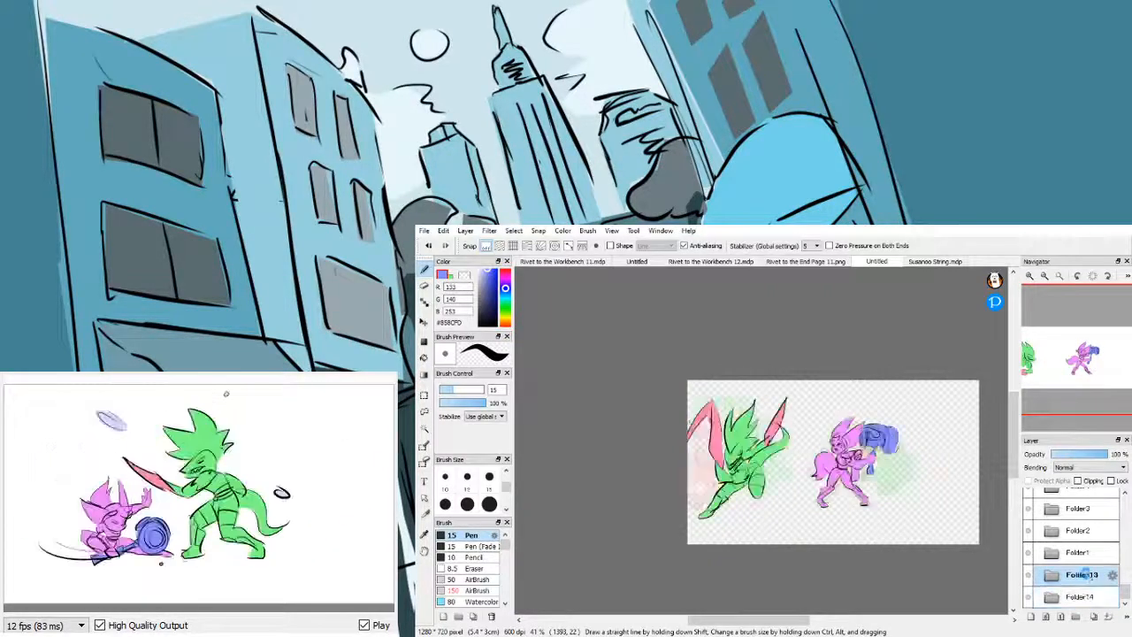
left_click(1089, 553)
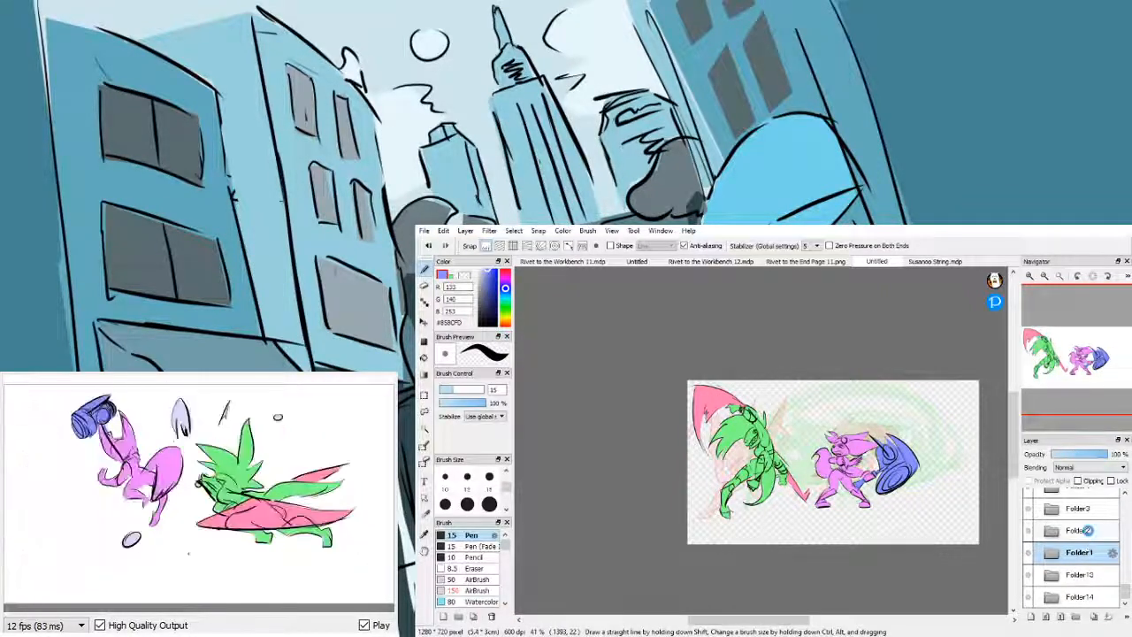
left_click(1089, 532)
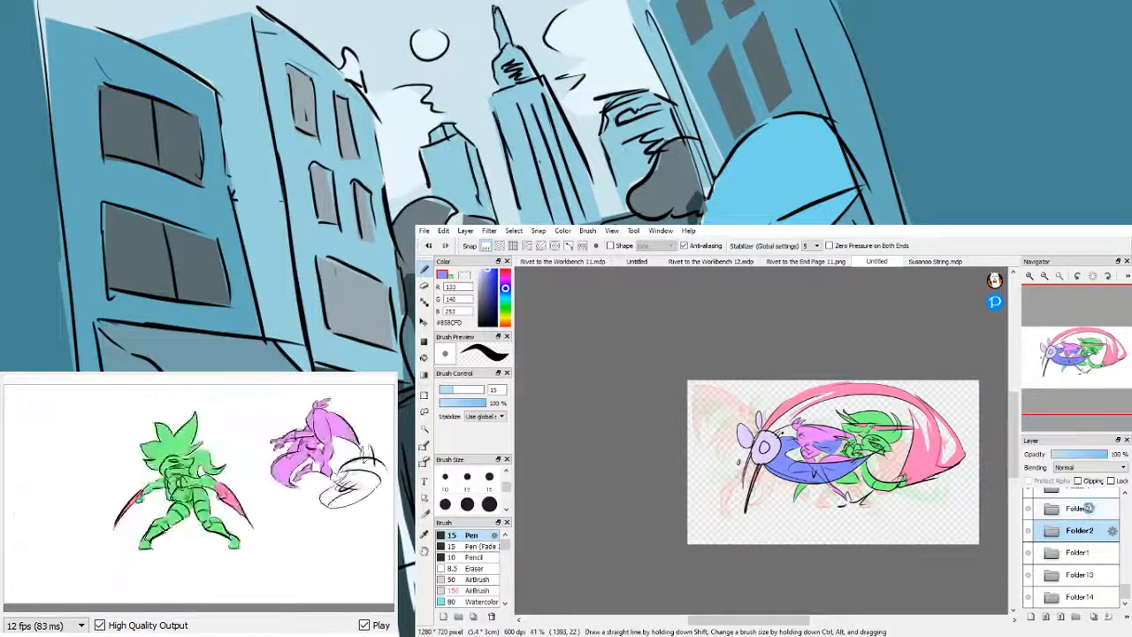
left_click(1088, 511)
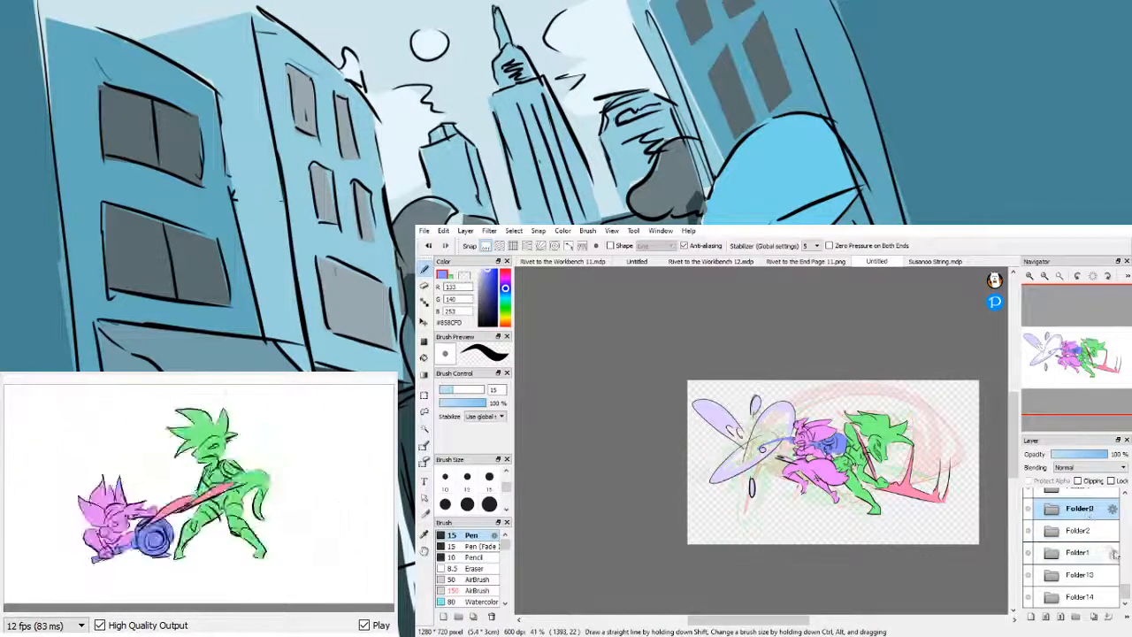
- Examine the Folder4 clash frame with the whole drawing in view
left_click_drag(1124, 596, 1124, 584)
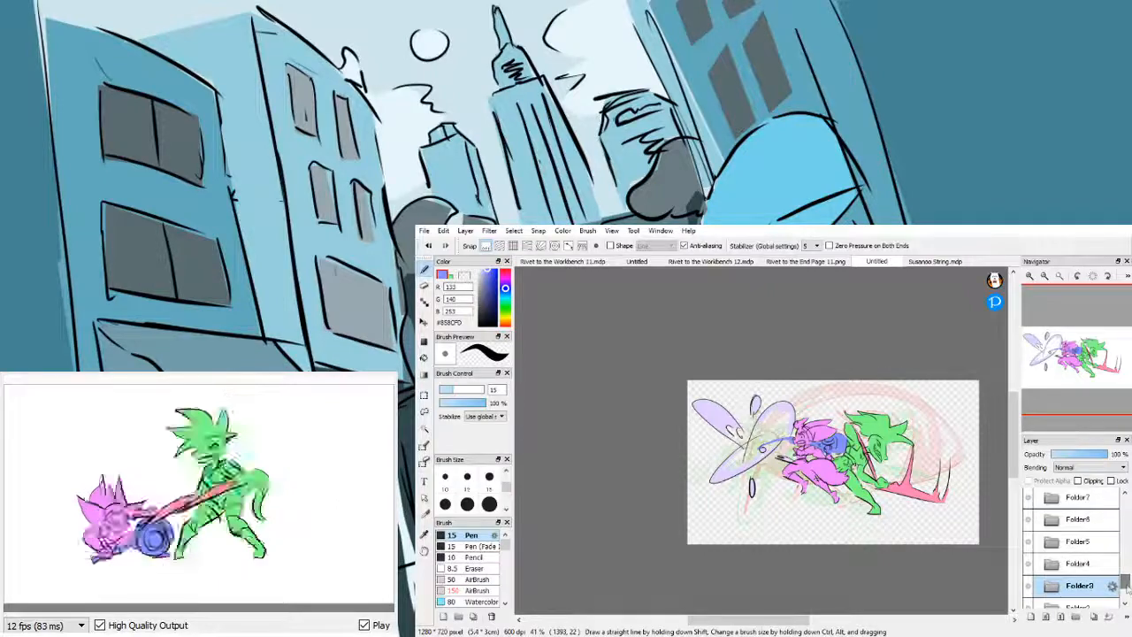
left_click(1091, 564)
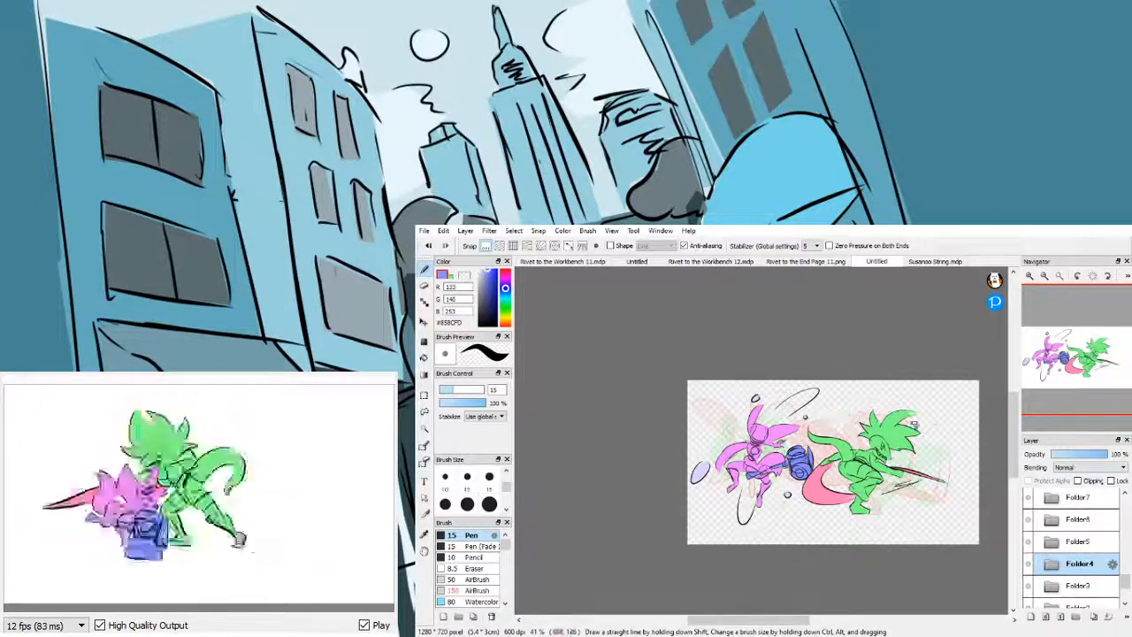
mouse_move(1053, 367)
left_mouse_down()
mouse_move(1061, 380)
mouse_move(1060, 363)
left_mouse_up()
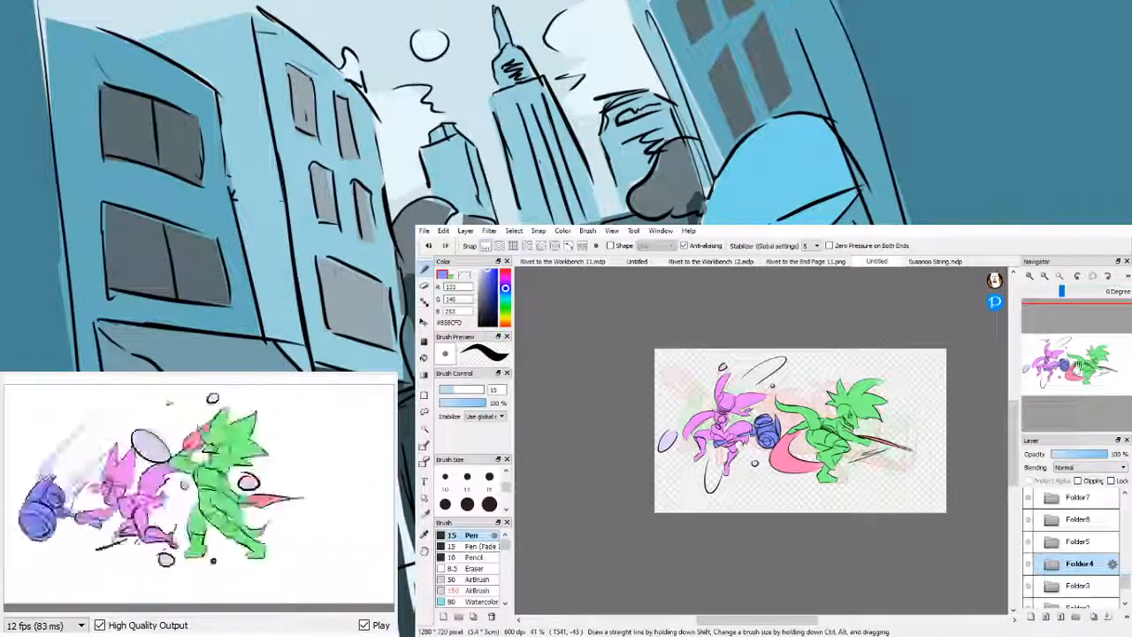
left_click_drag(1077, 366, 1066, 357)
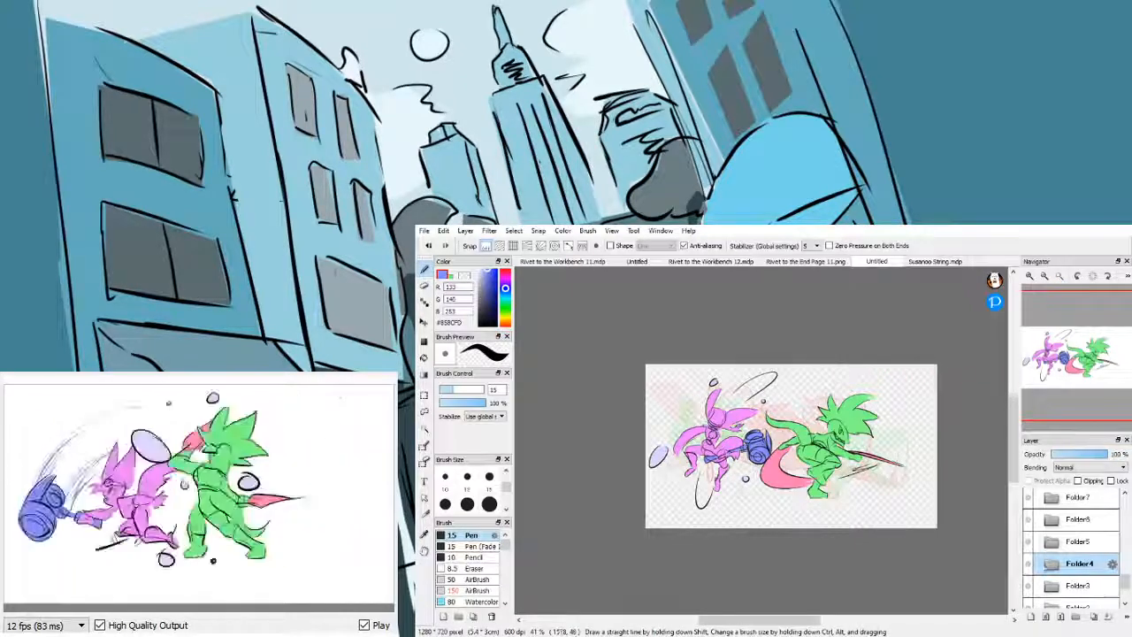
- Go back to the Folder2 frame and review the frames in order up to Folder6
left_click(1097, 601)
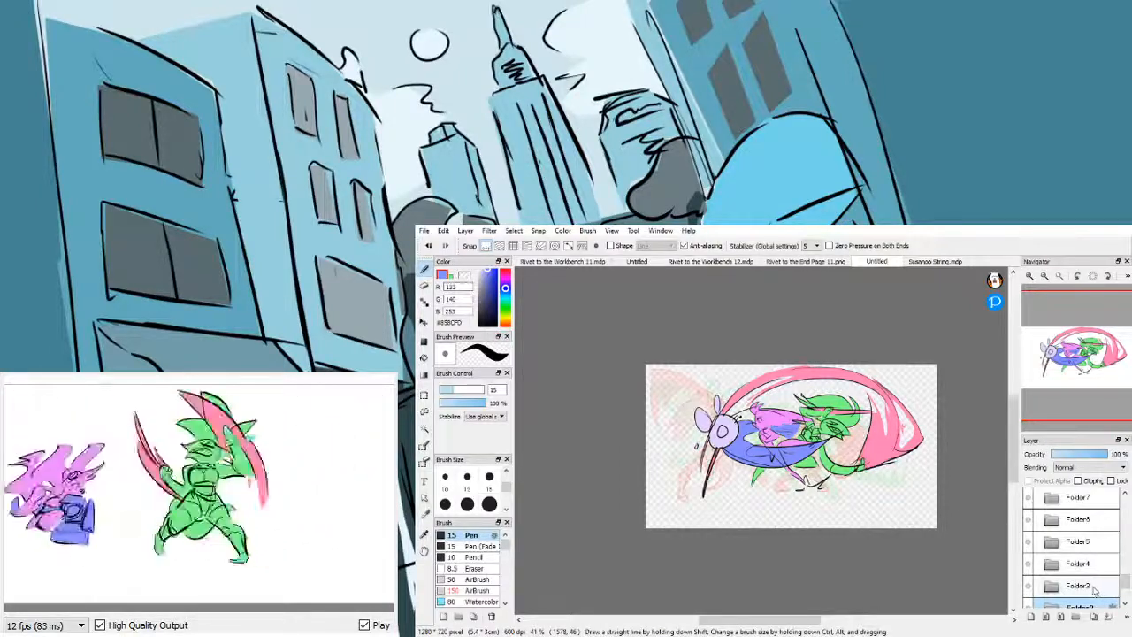
left_click(1096, 587)
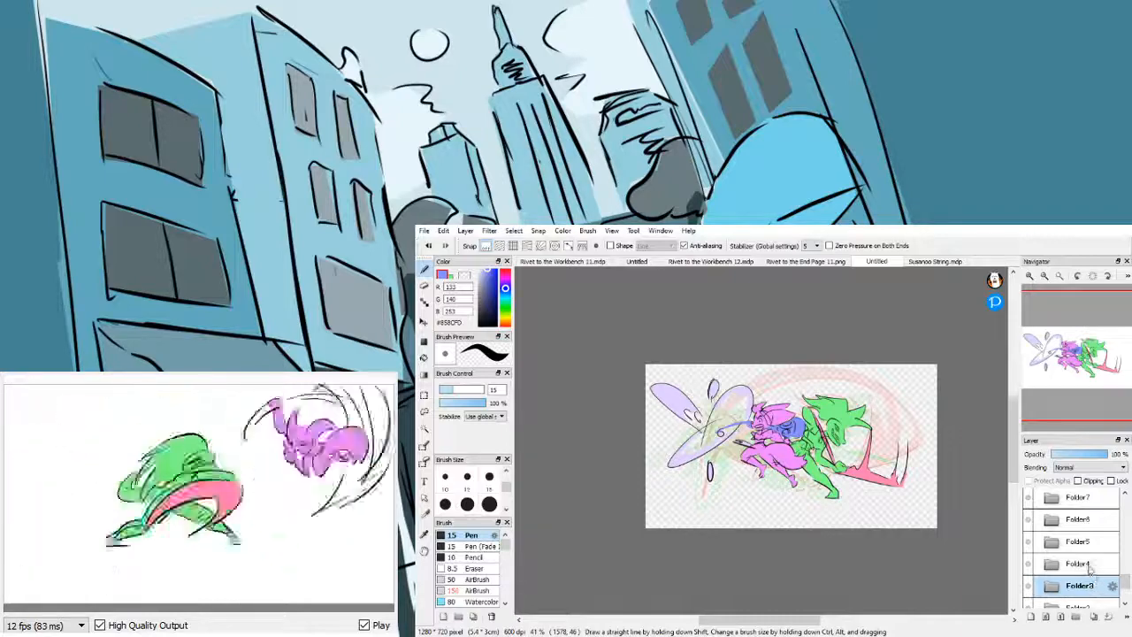
left_click(1094, 562)
left_click(1088, 542)
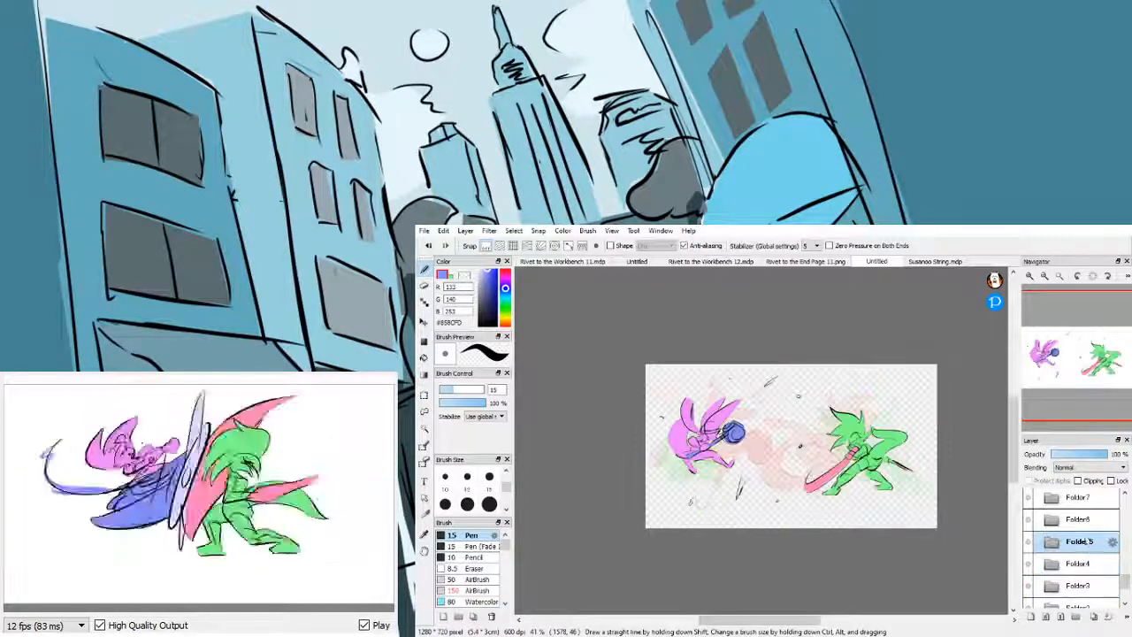
left_click(1081, 522)
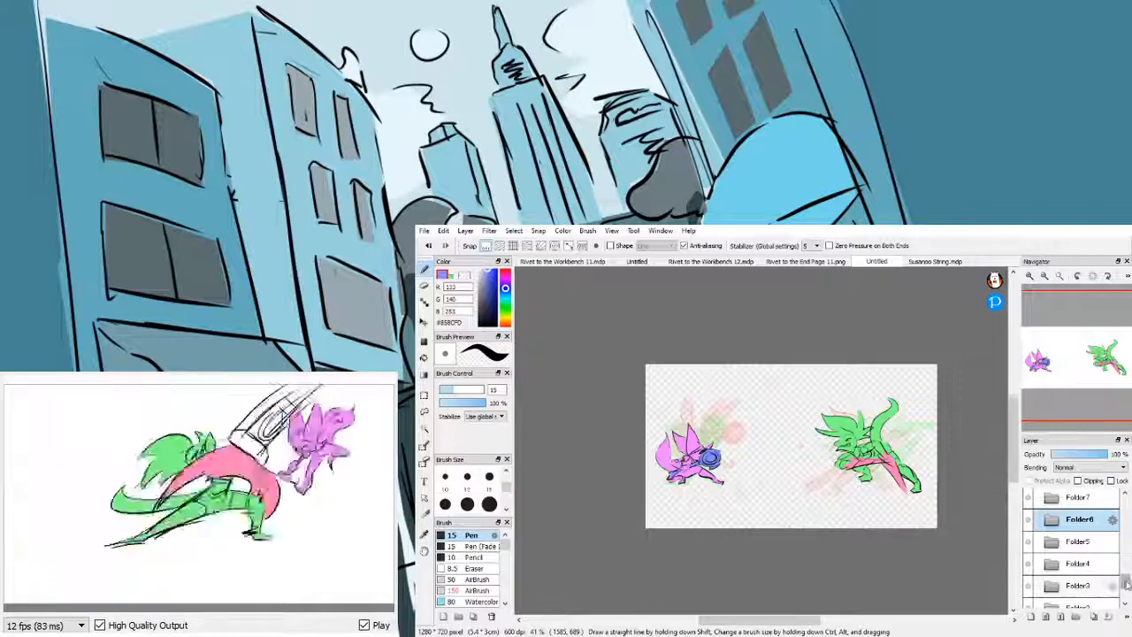
- Expand Folder31, Folder33 and Folder34 near the start of the folder list to inspect their layers
left_click_drag(1126, 584, 1124, 549)
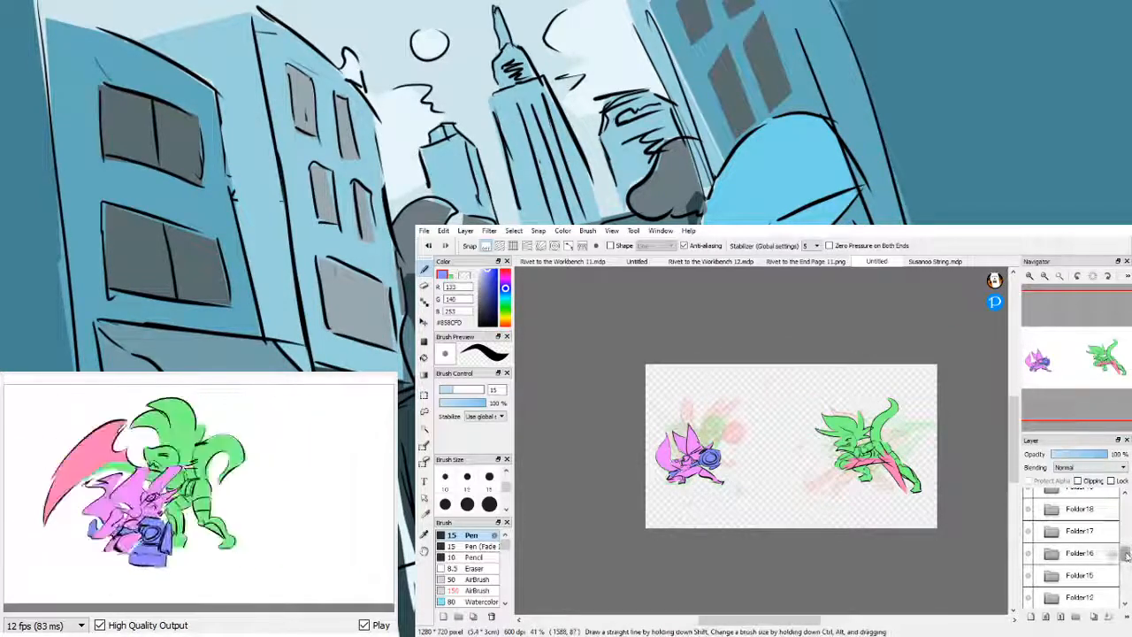
left_click_drag(1126, 556, 1127, 498)
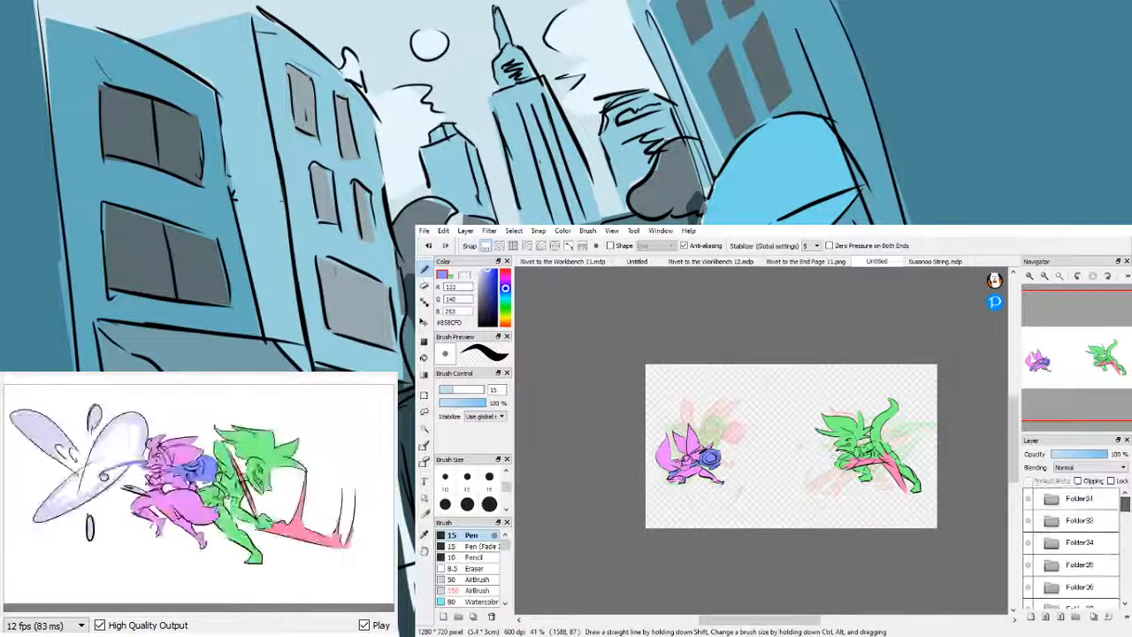
left_click(1052, 500)
left_click(1052, 564)
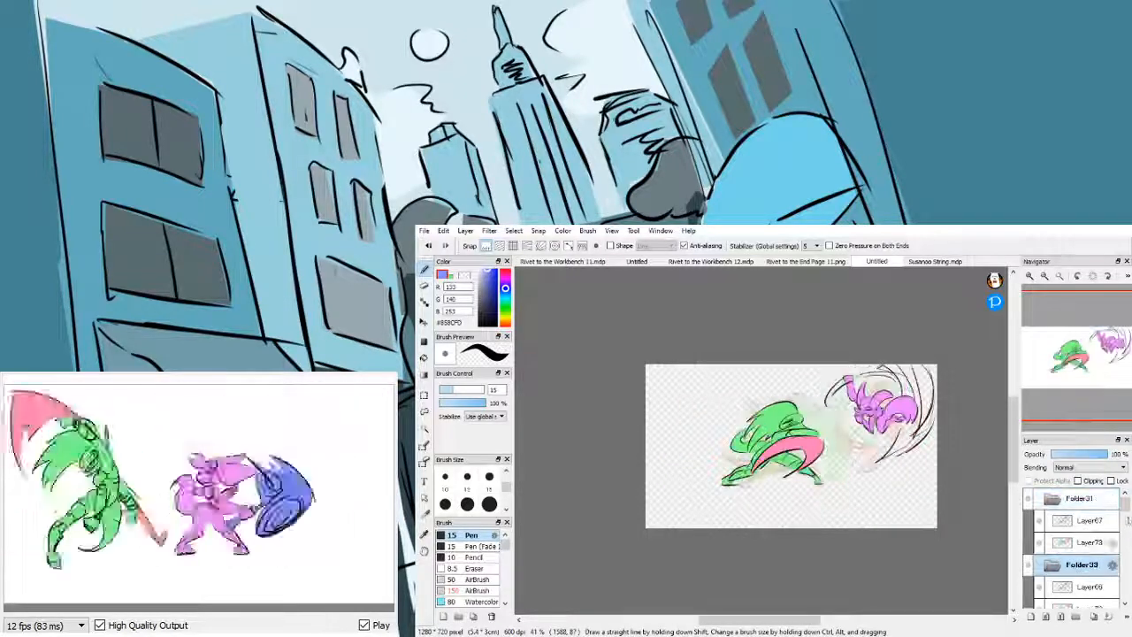
left_click_drag(1128, 504, 1126, 518)
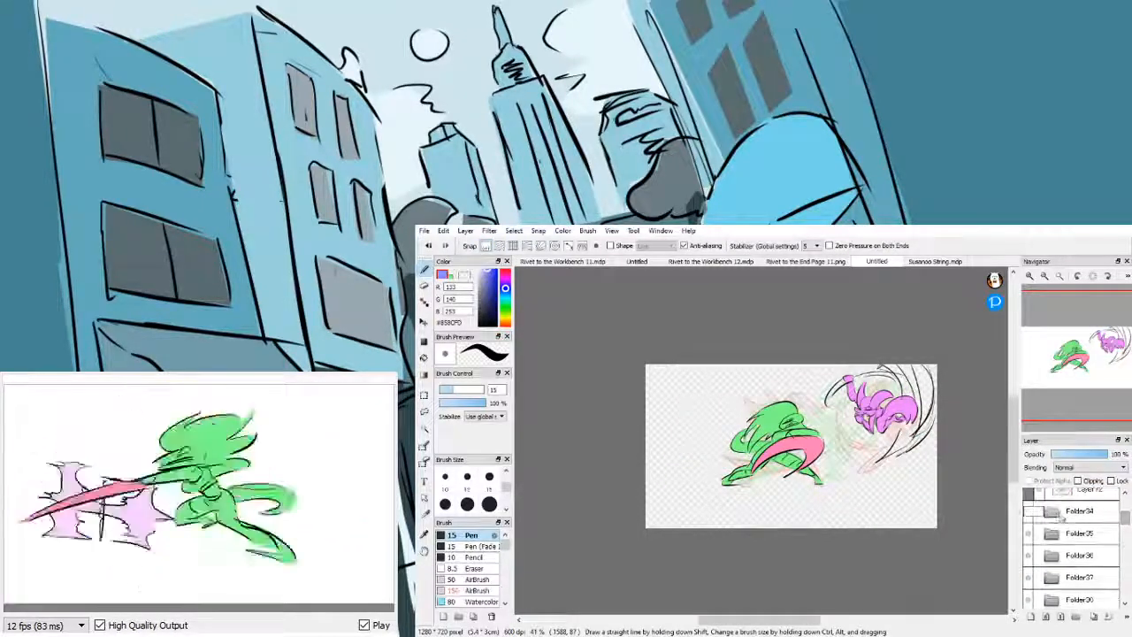
left_click(1053, 513)
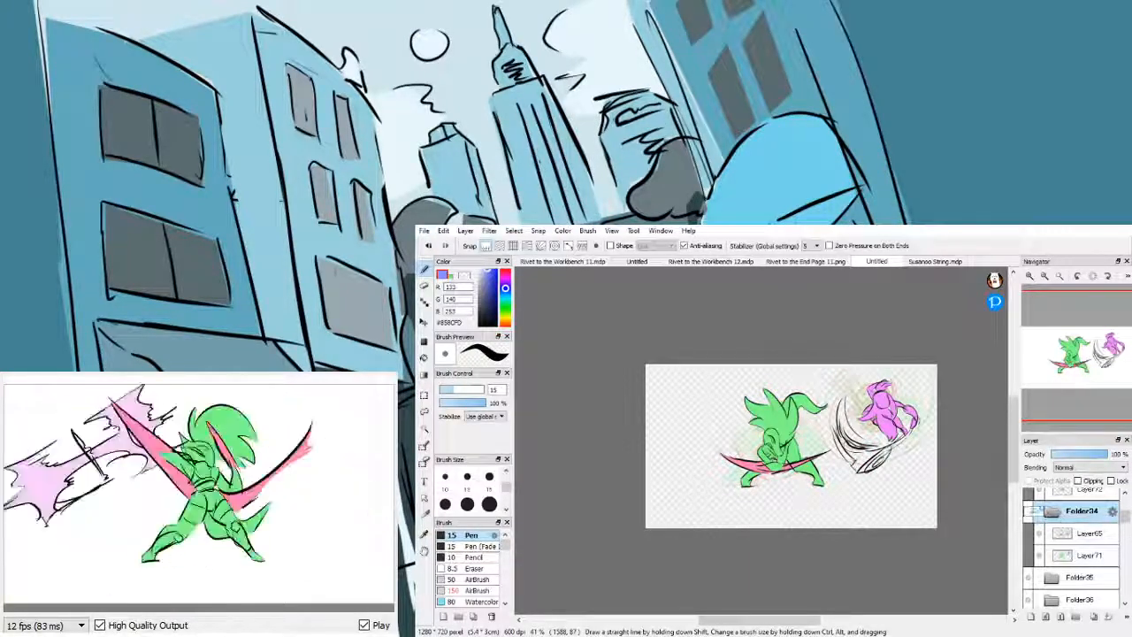
- Collapse Folder34, Folder31 and Folder33 so only the folder rows are listed, leaving the Folder33 frame selected
left_click(1051, 512)
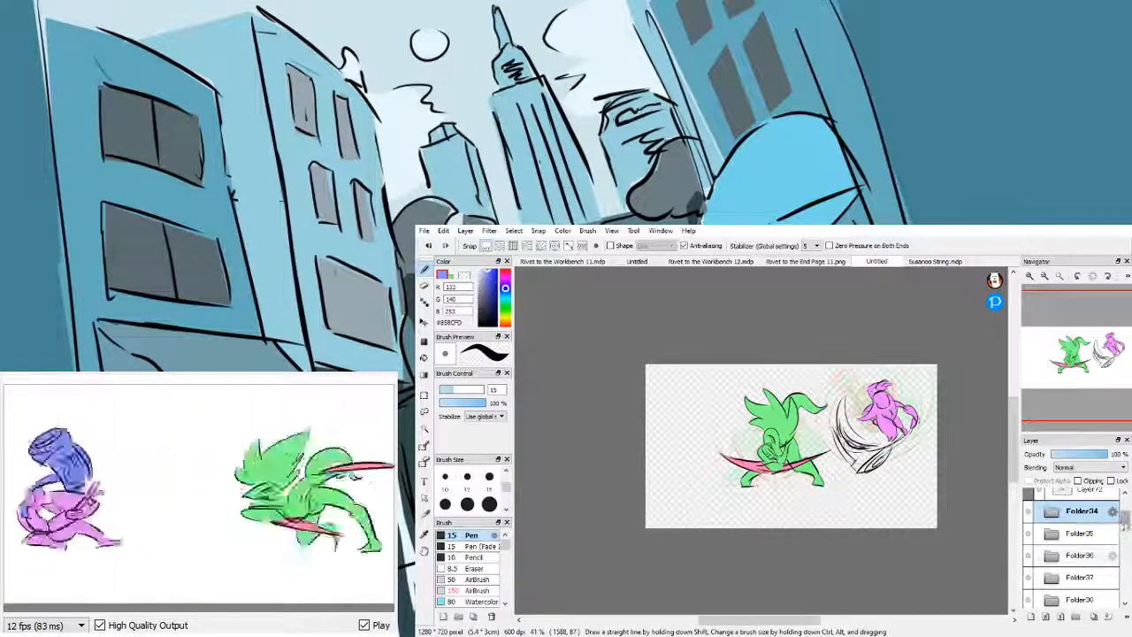
left_click_drag(1124, 523, 1124, 505)
left_click(1053, 498)
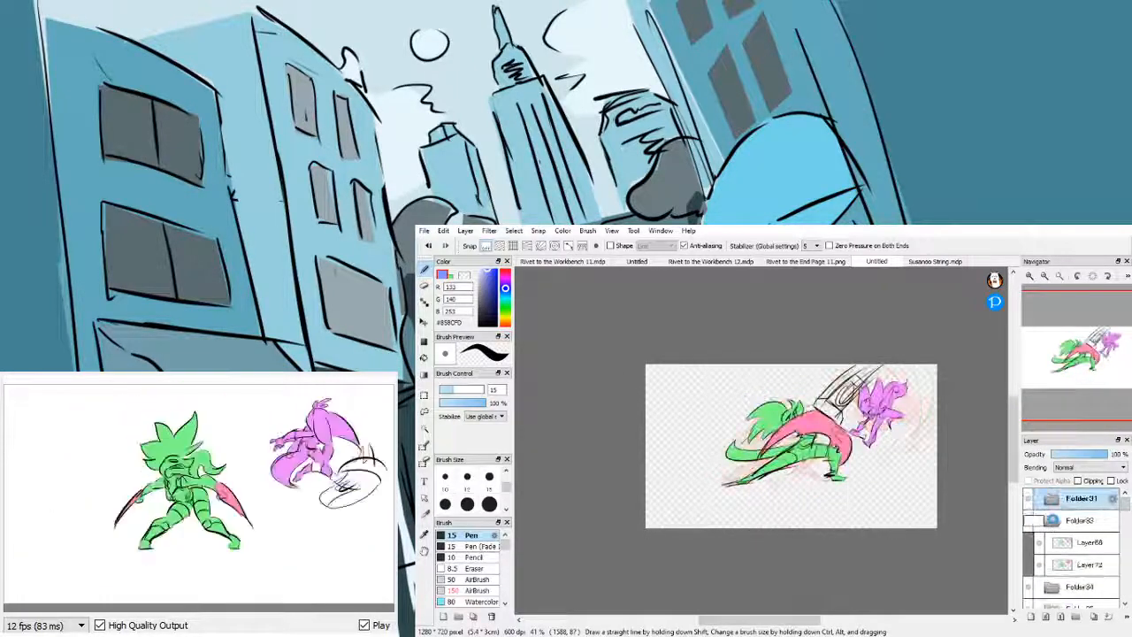
left_click(1053, 520)
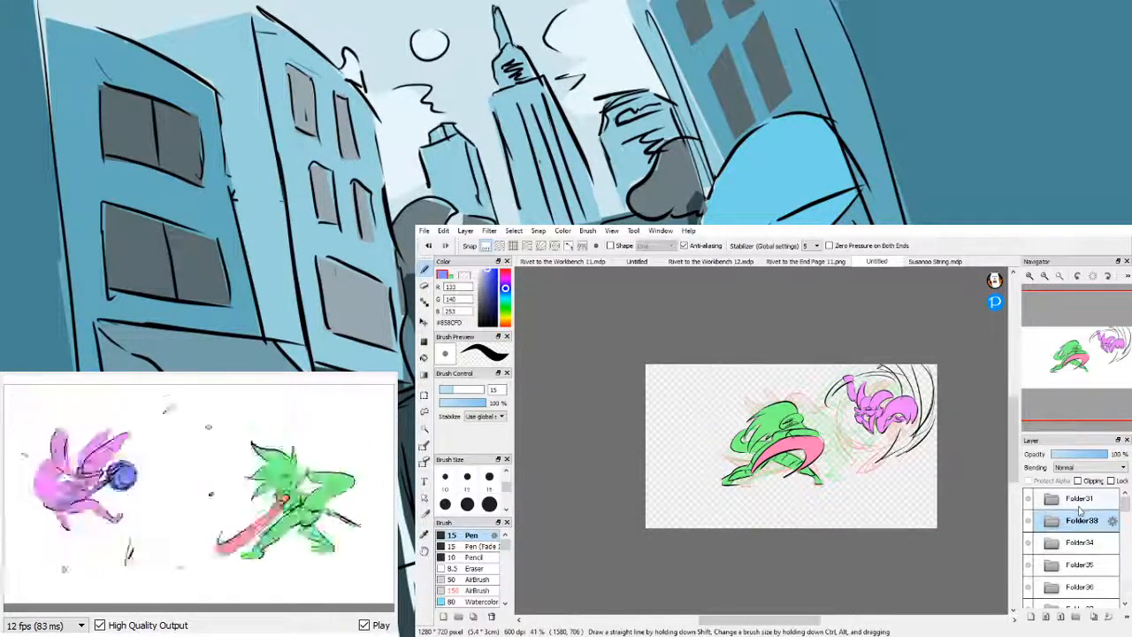
- Check the Folder36 frame and compare it with the Folder34 frame
left_click_drag(1125, 506, 1125, 509)
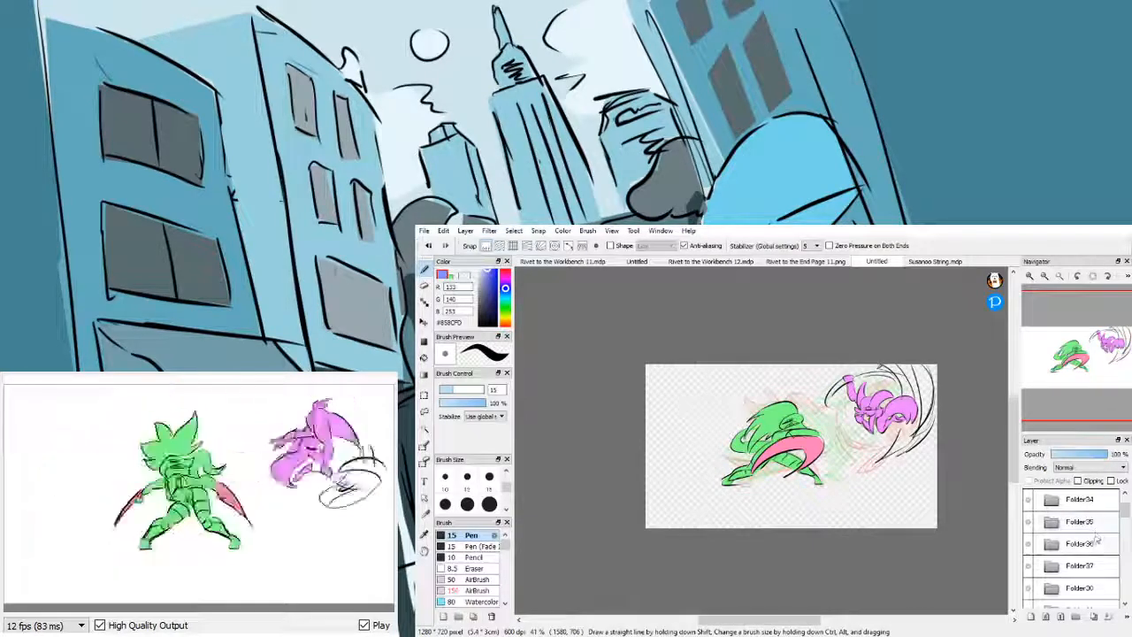
left_click(1097, 544)
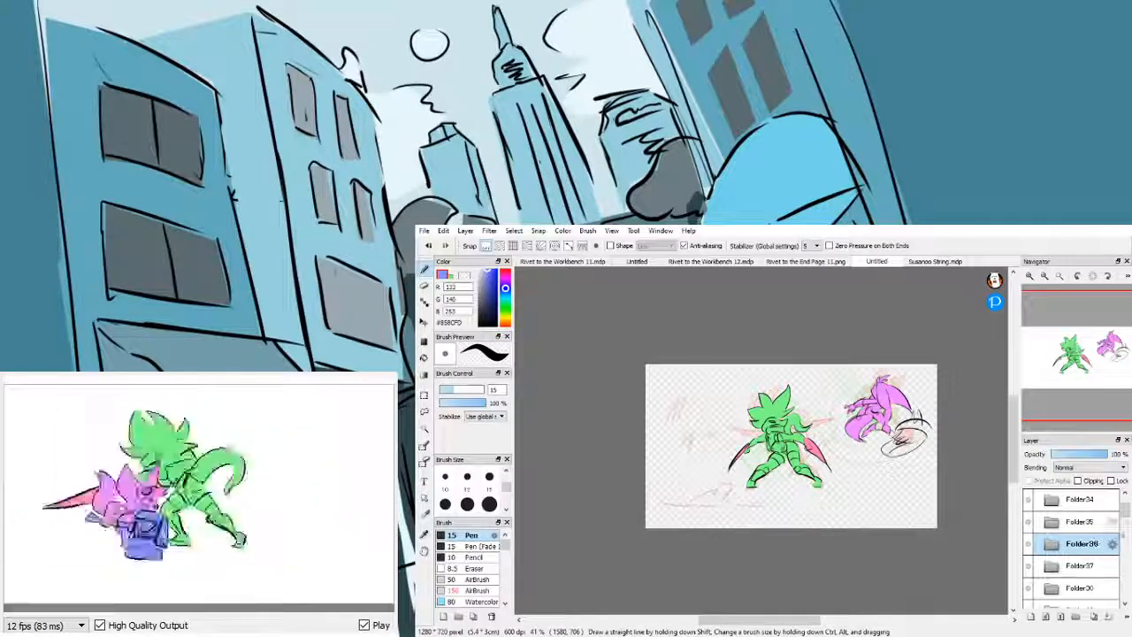
left_click(1119, 500)
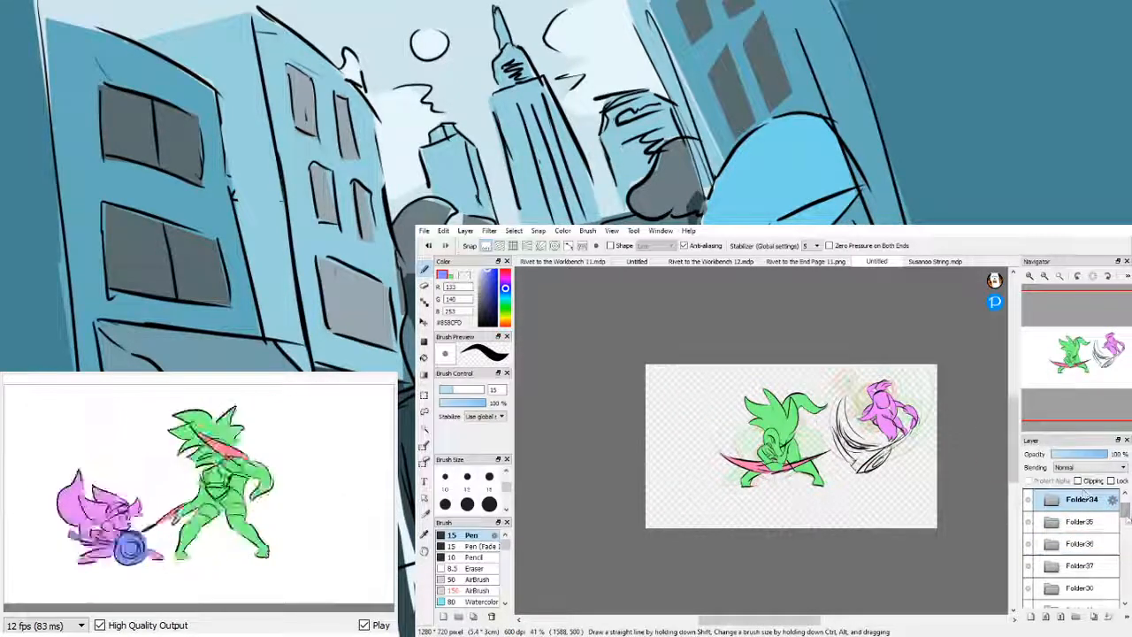
- Return to the early frames and examine Folder4, Folder2, Folder7 and Folder6
left_click_drag(1125, 508, 1125, 591)
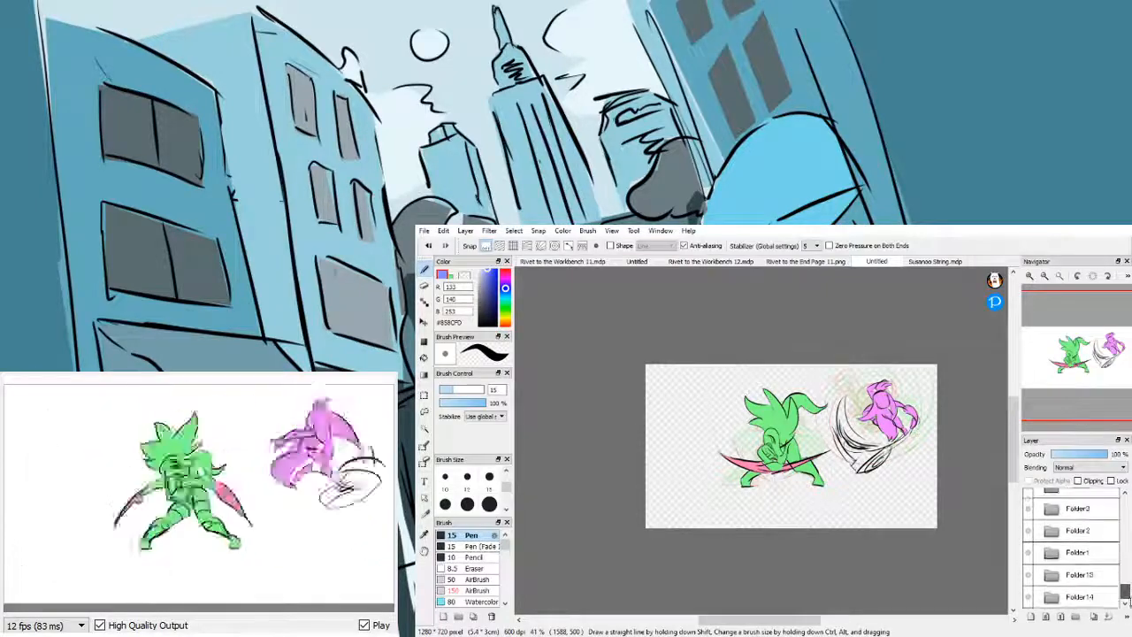
scroll(1079, 531, "up", 3)
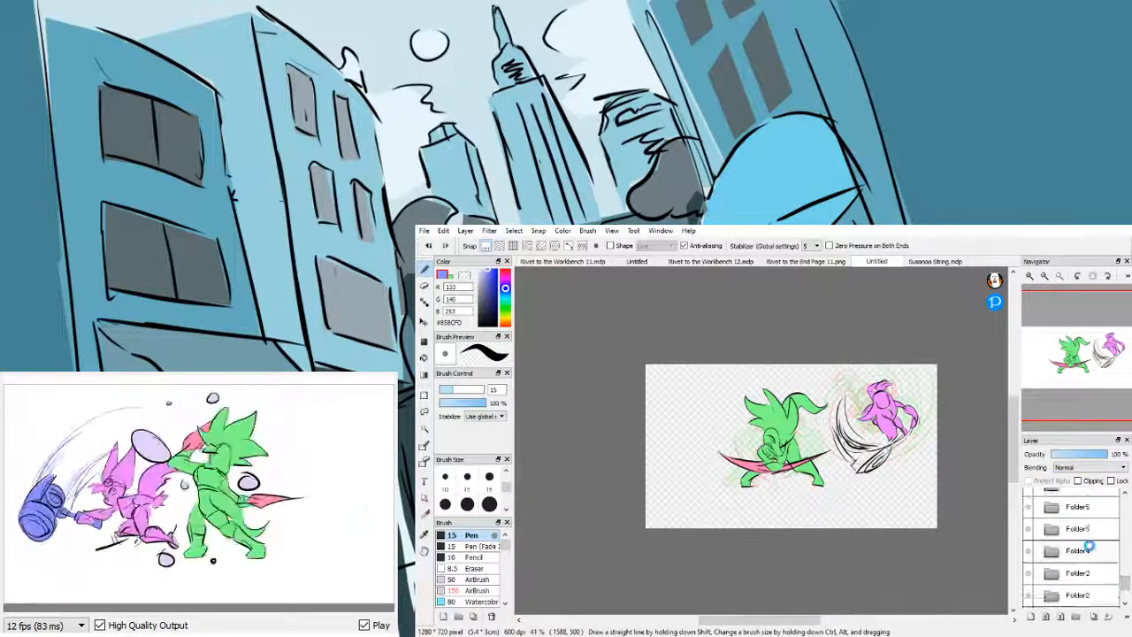
left_click(1099, 551)
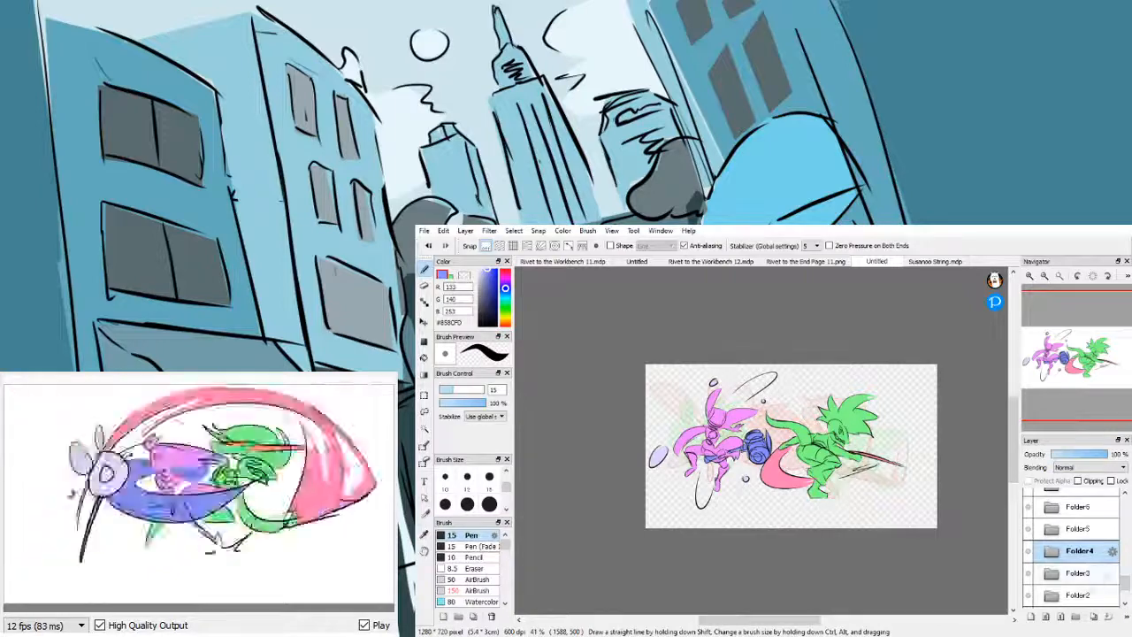
left_click(1094, 595)
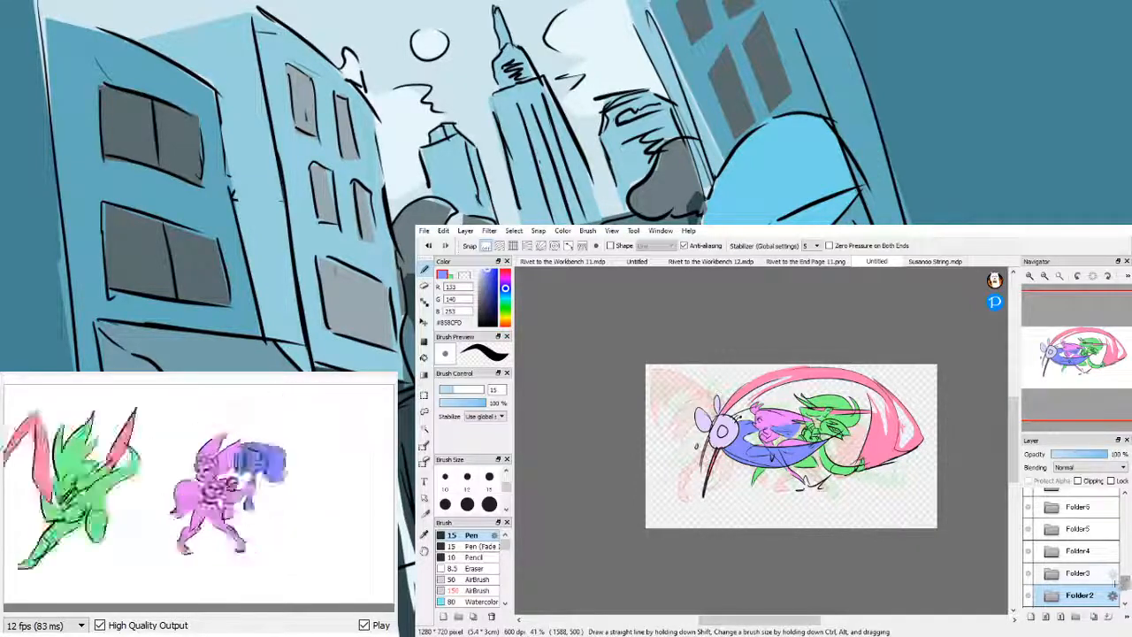
left_click(1082, 490)
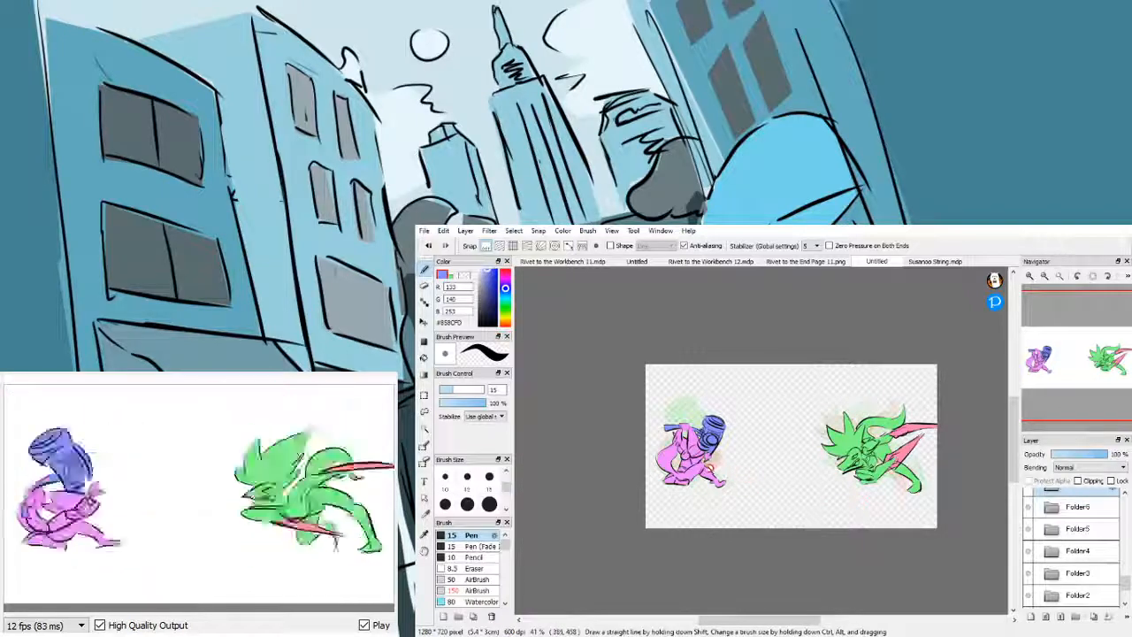
left_click(1081, 507)
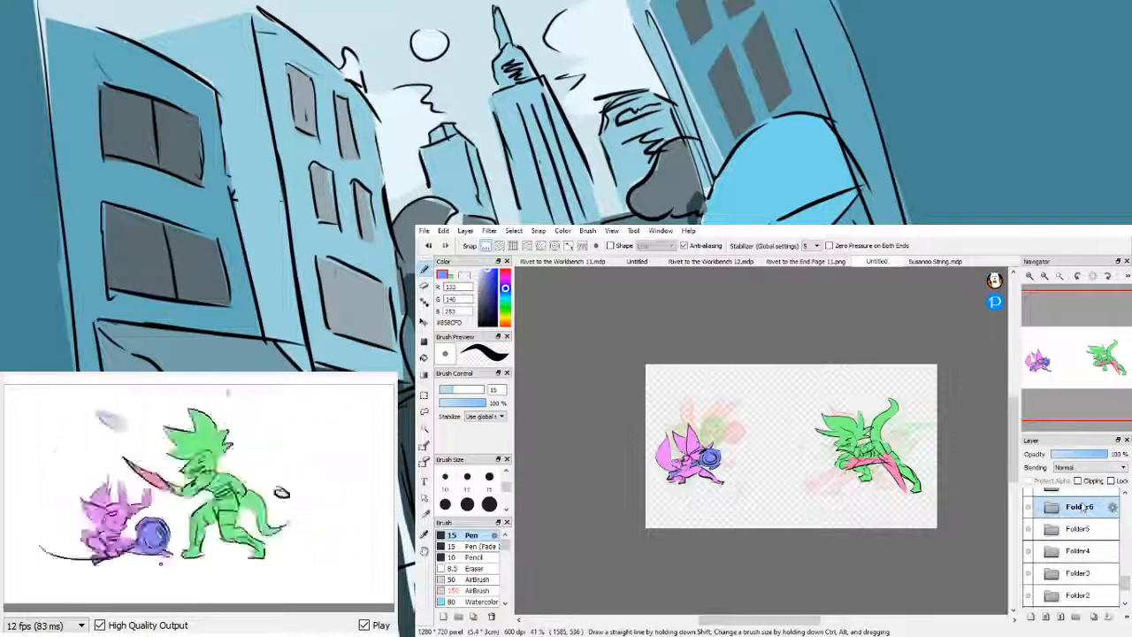
- Examine the early fight frames in Folder3 through Folder6 in sequence
left_click(1084, 573)
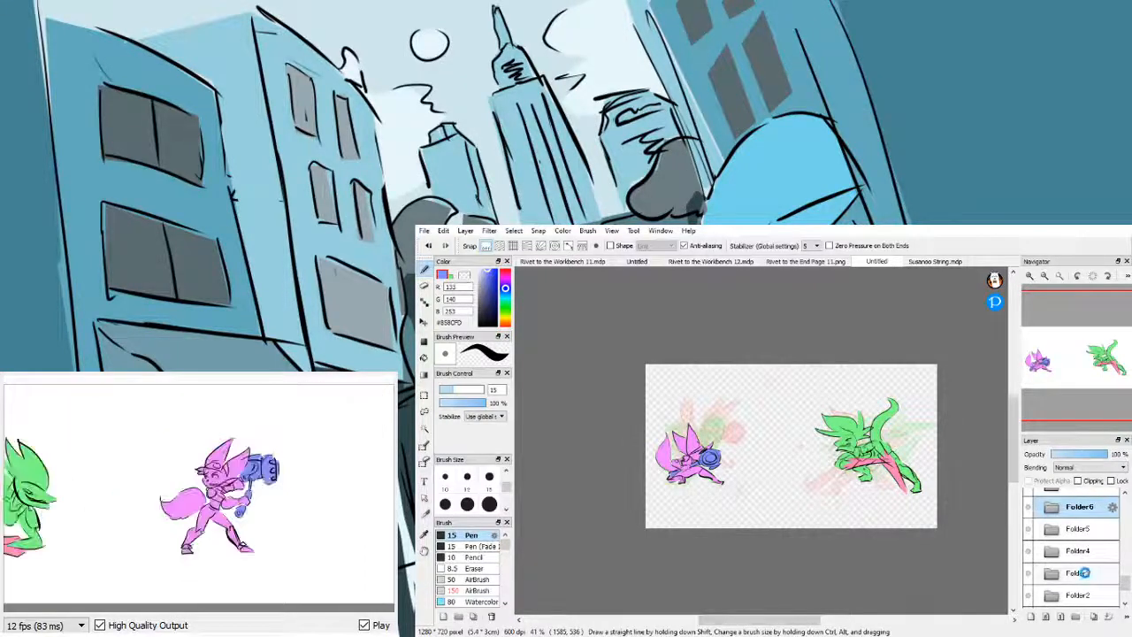
left_click(1086, 552)
left_click(1087, 536)
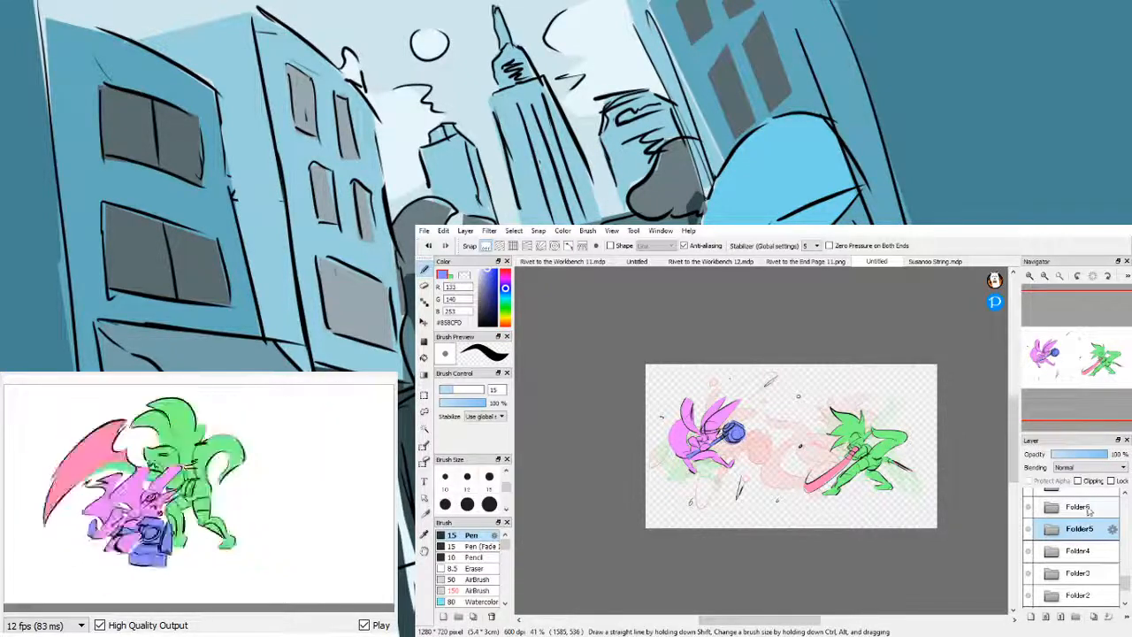
left_click(1088, 507)
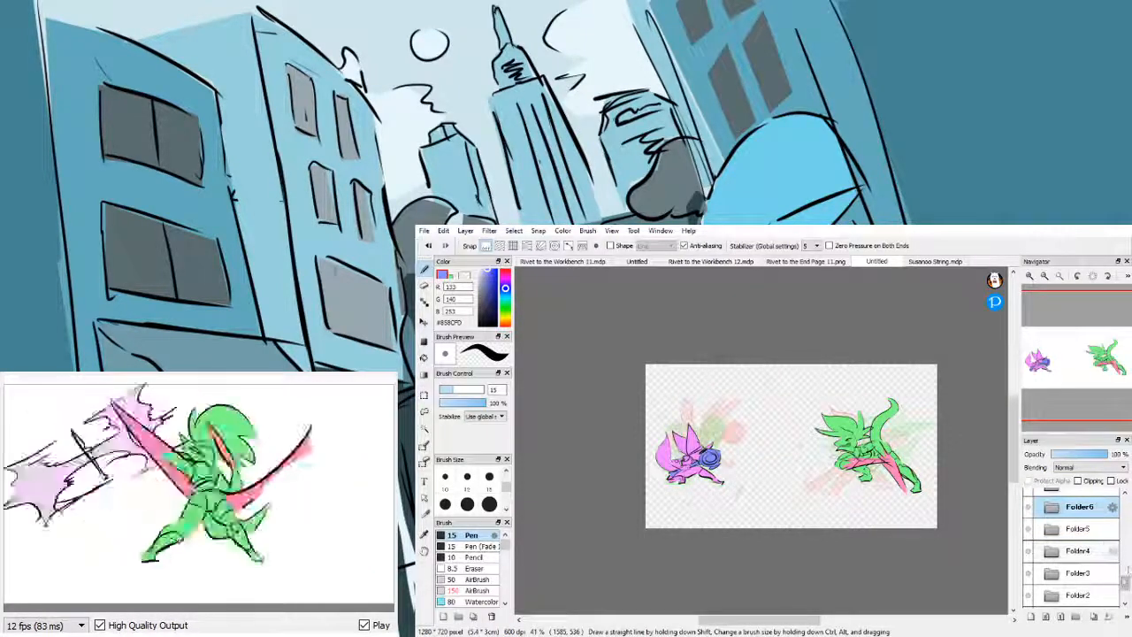
- Compare the clash frames in Folder8, Folder9 and Folder10, going backward and forward through them
left_click_drag(1125, 580, 1121, 570)
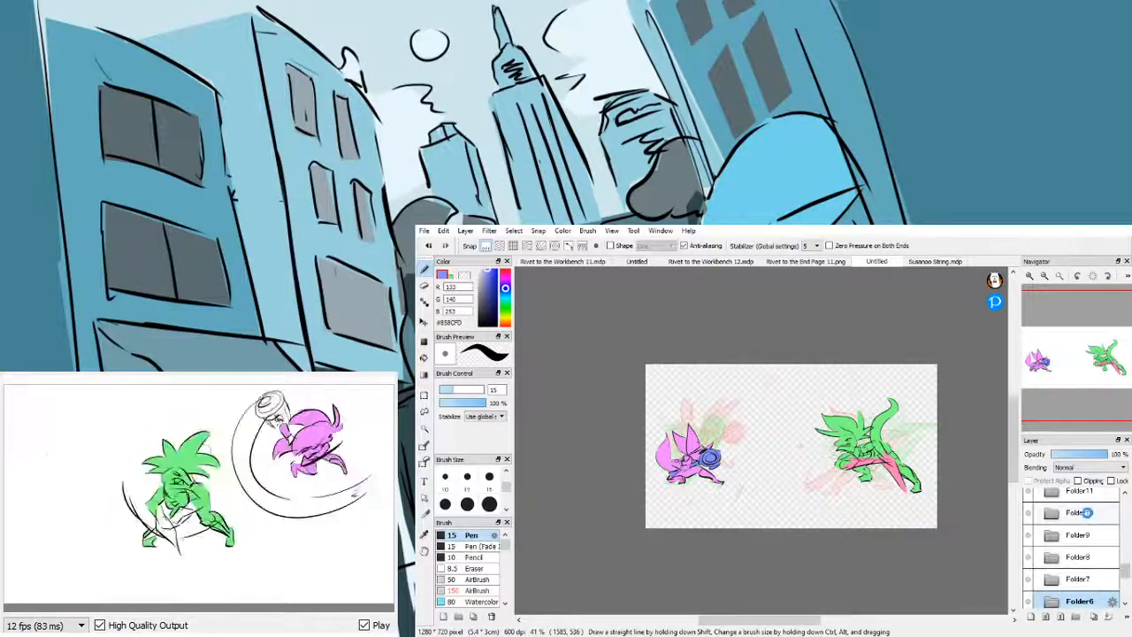
left_click(1087, 515)
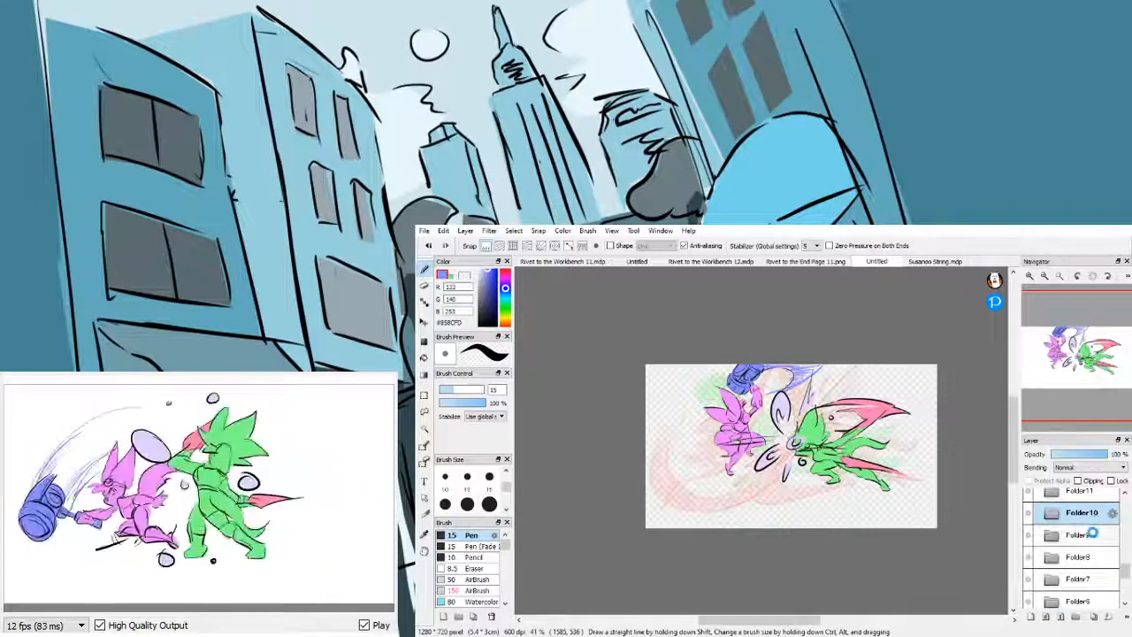
left_click(1093, 534)
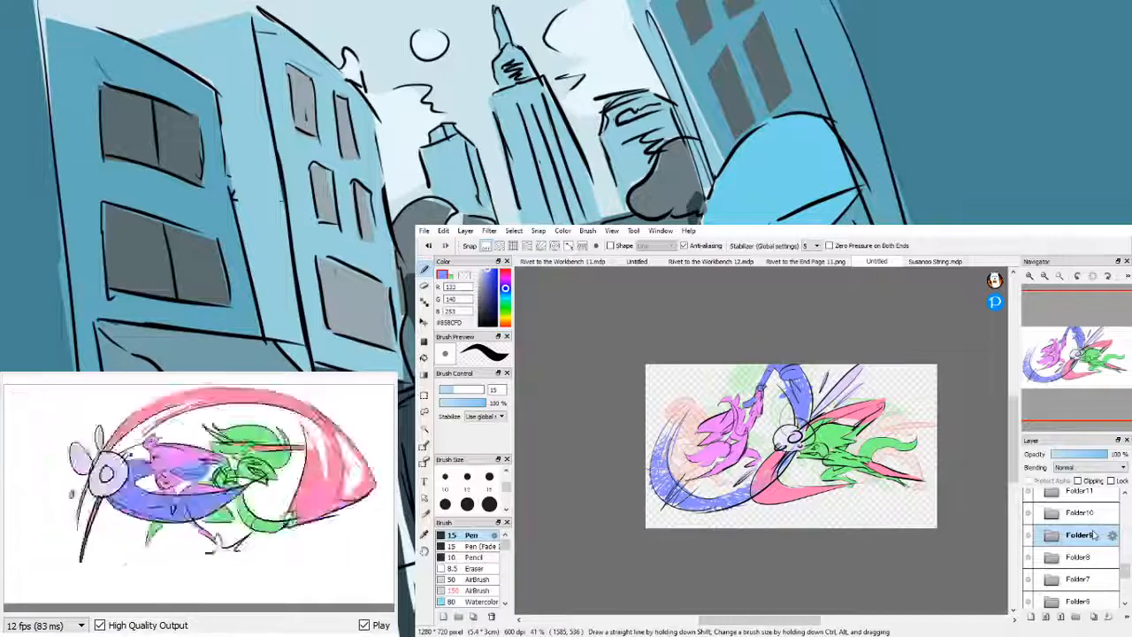
left_click(1083, 556)
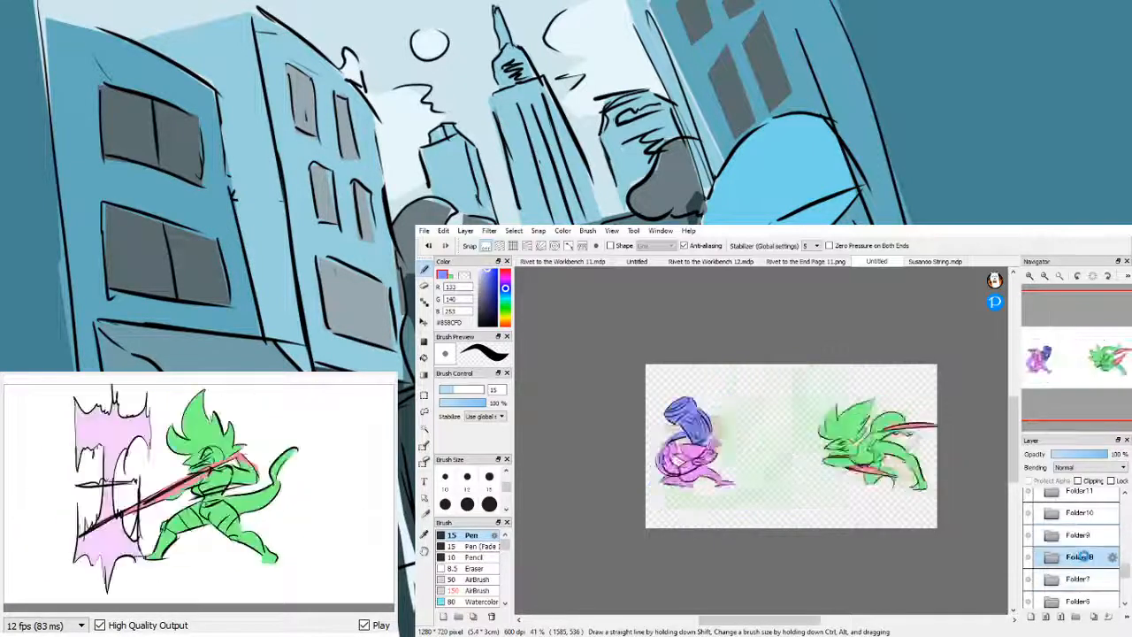
left_click(1092, 535)
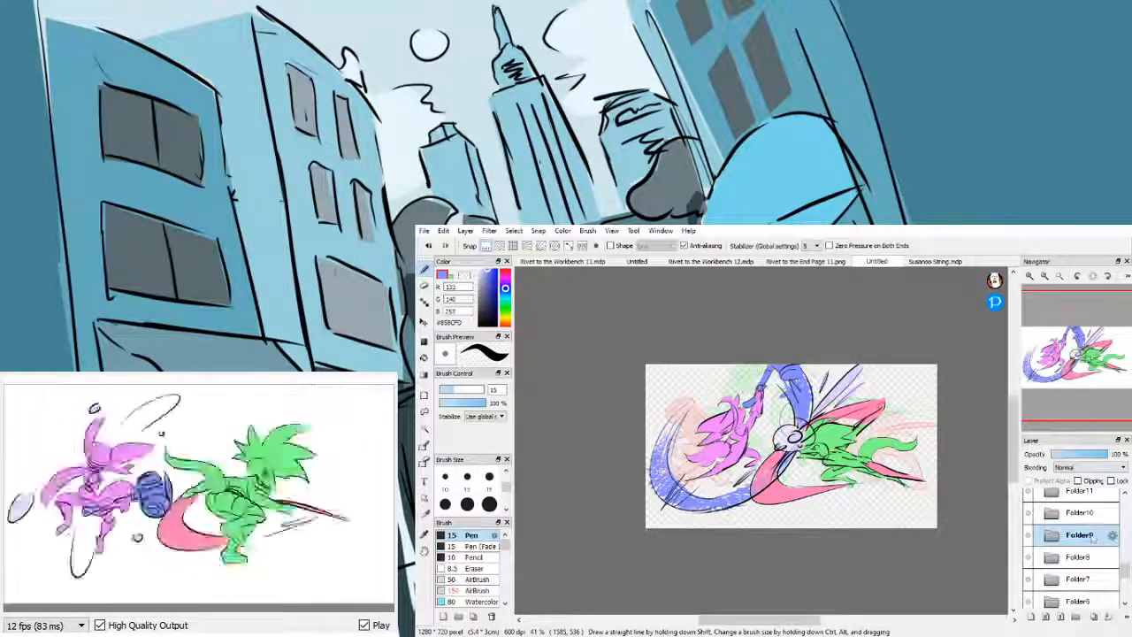
left_click(1093, 514)
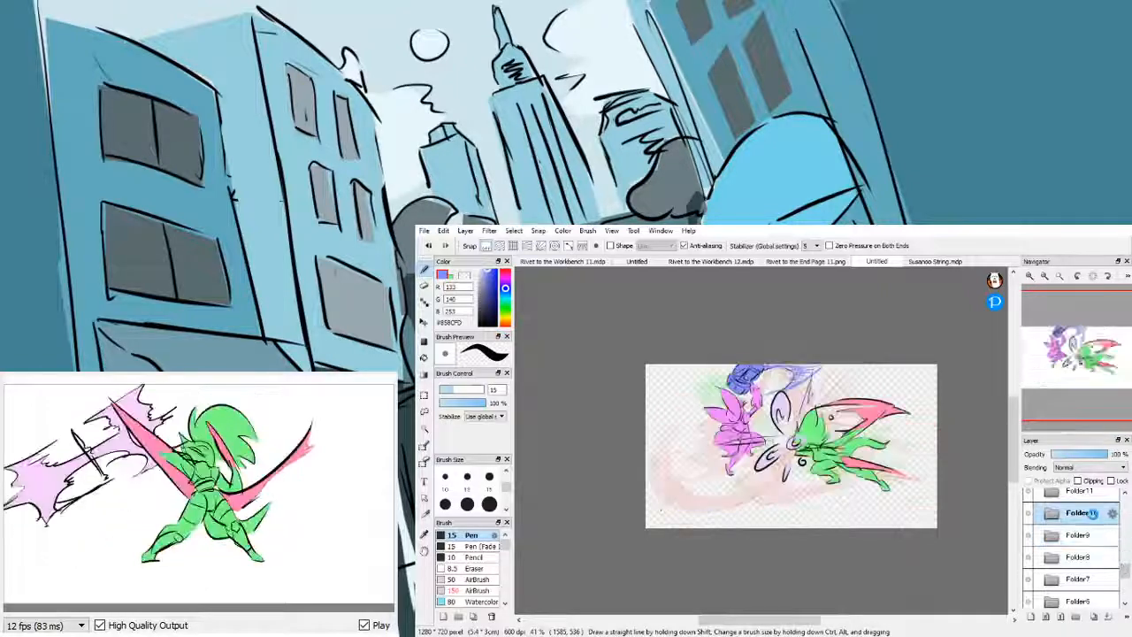
- Review the frames in Folder16 and Folder15, followed by Folder18, Folder19 and Folder20
scroll(1125, 571, "up", 4)
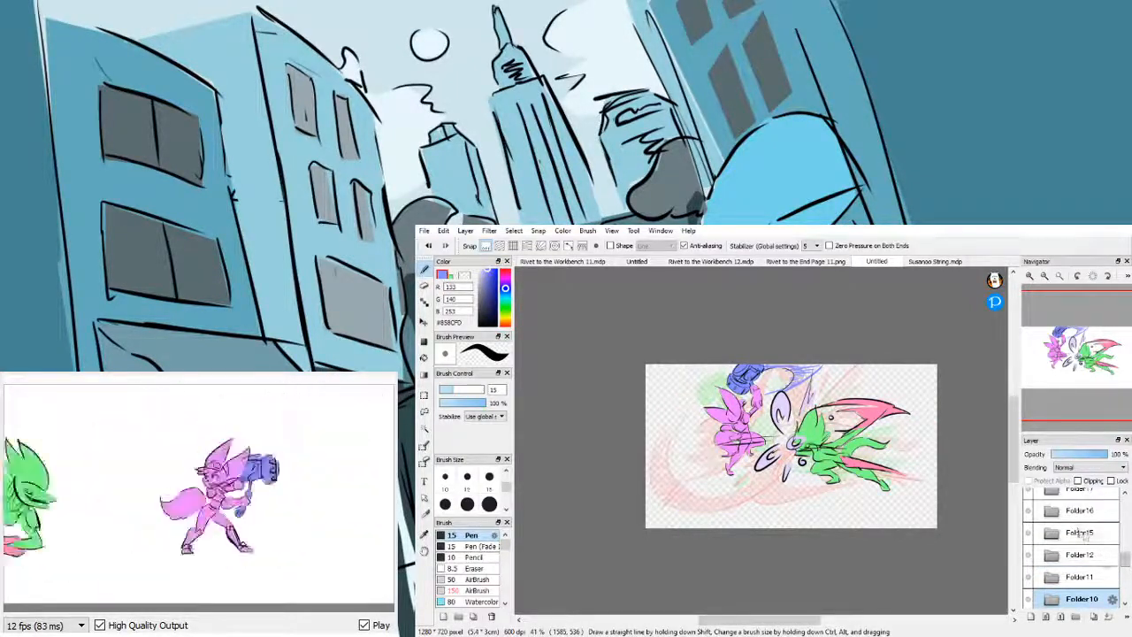
left_click(1083, 513)
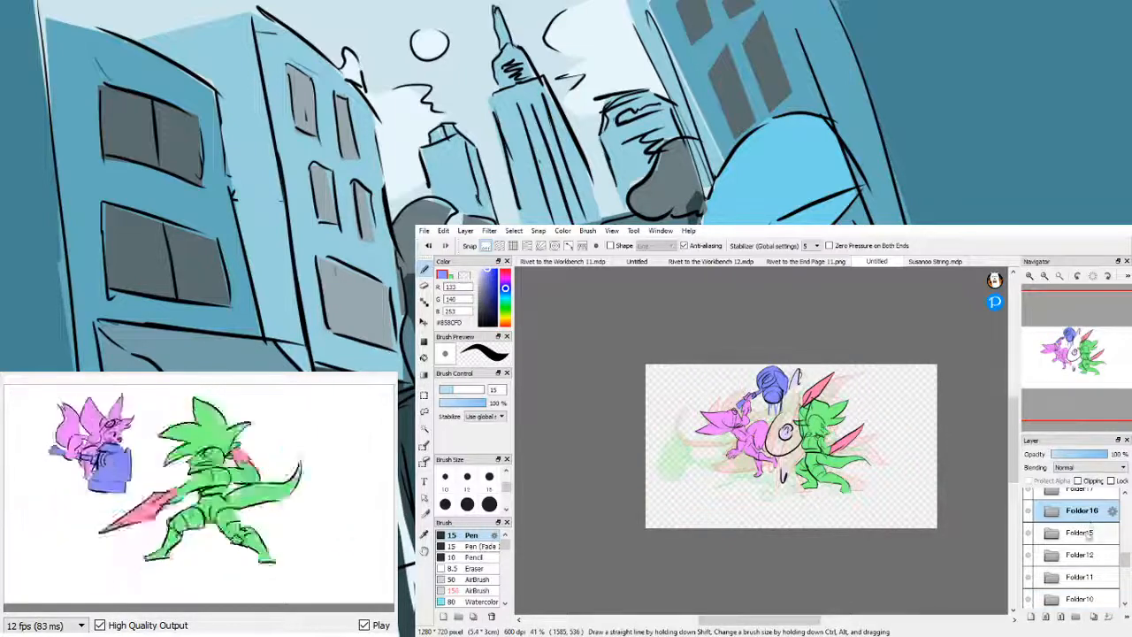
left_click(1085, 533)
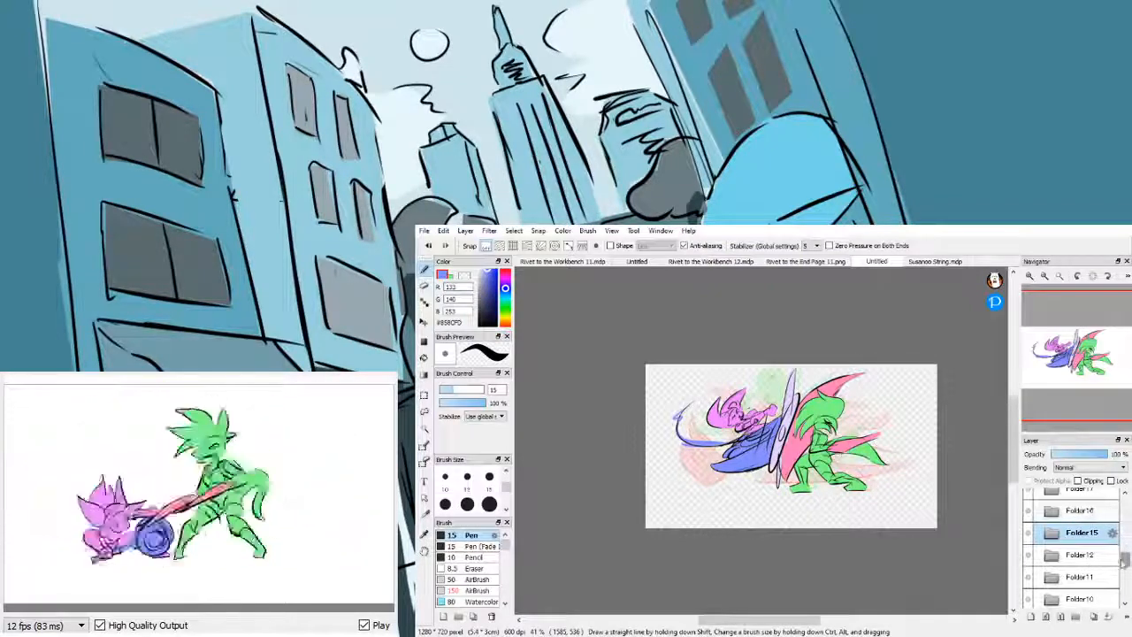
scroll(1126, 550, "up", 3)
left_click(1085, 550)
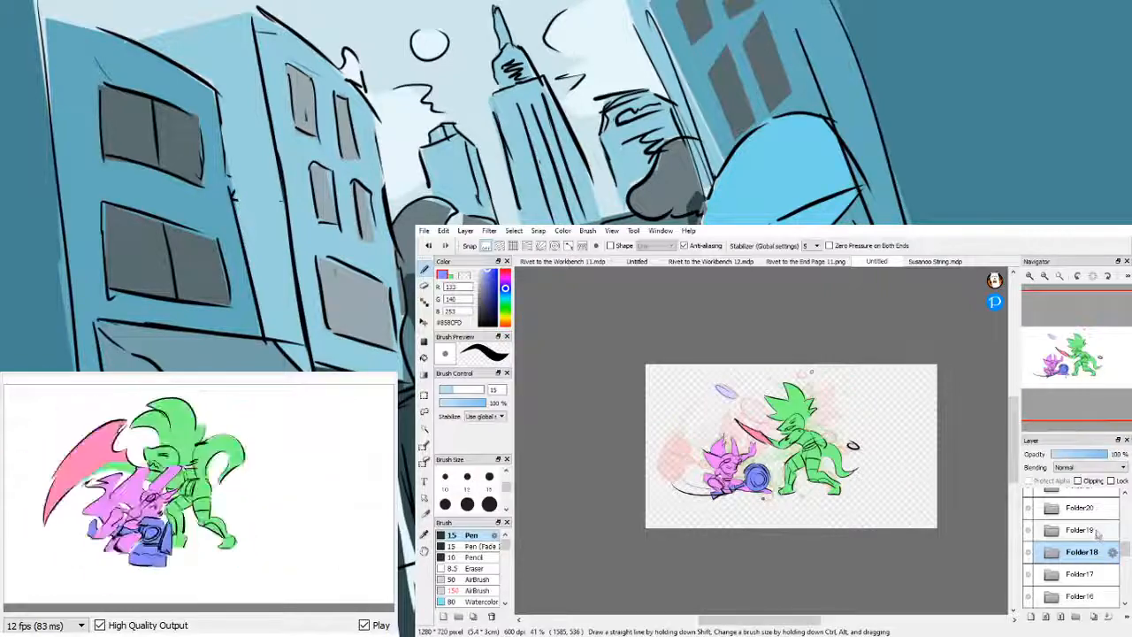
left_click(1095, 530)
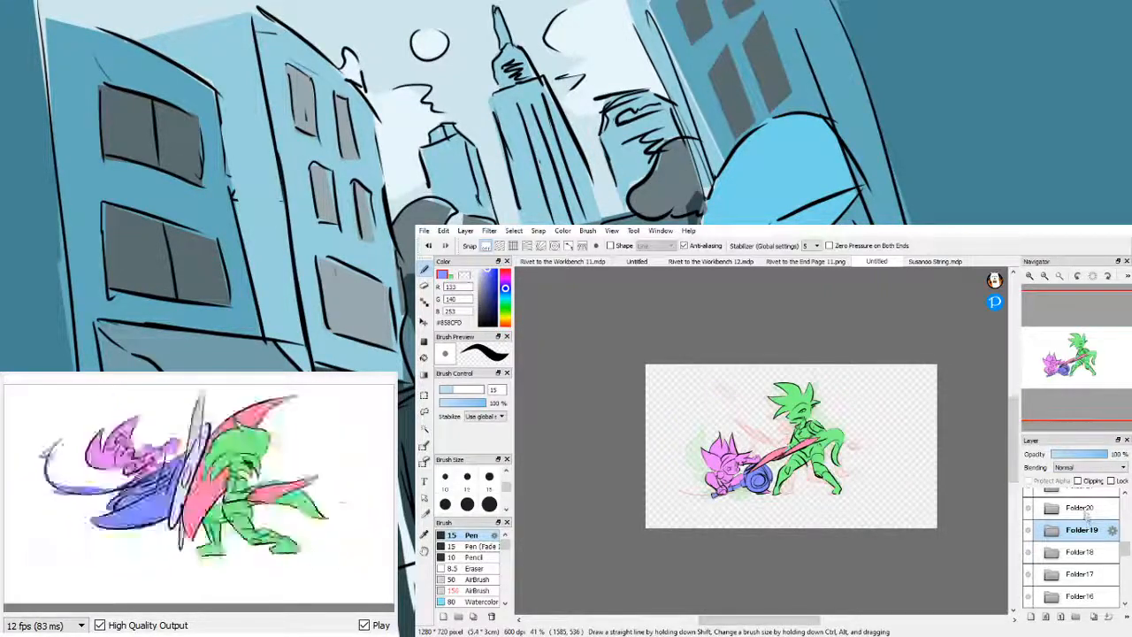
left_click(1085, 513)
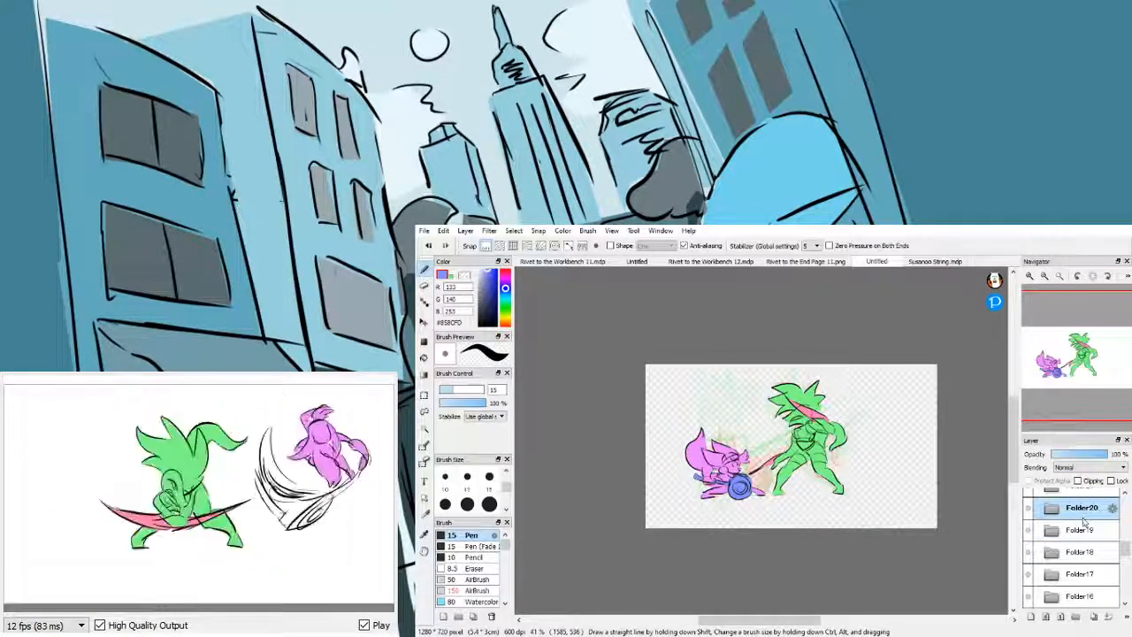
- Check the Folder22 frame against Folder21 and continue forward through Folder23 and Folder24
left_click_drag(1124, 553, 1123, 541)
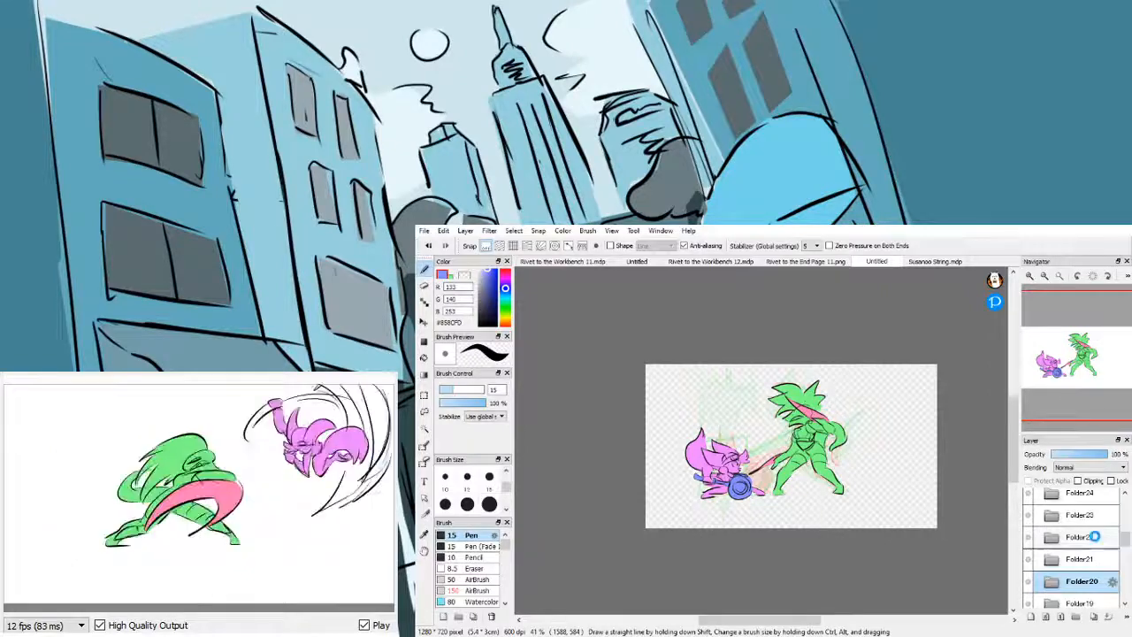
left_click(1097, 545)
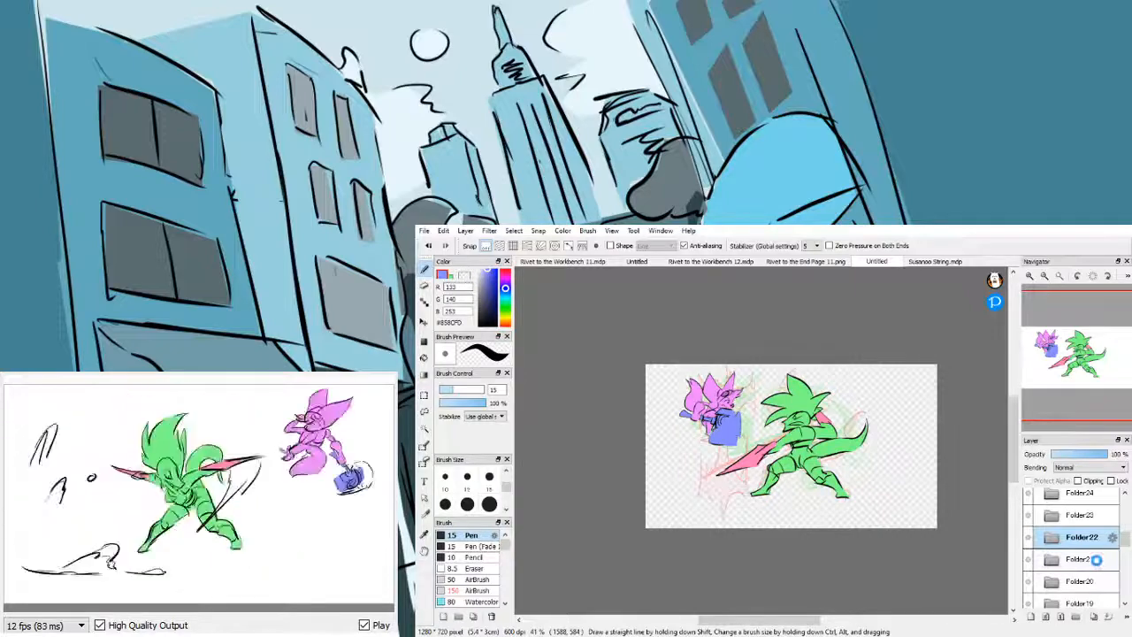
left_click(1097, 560)
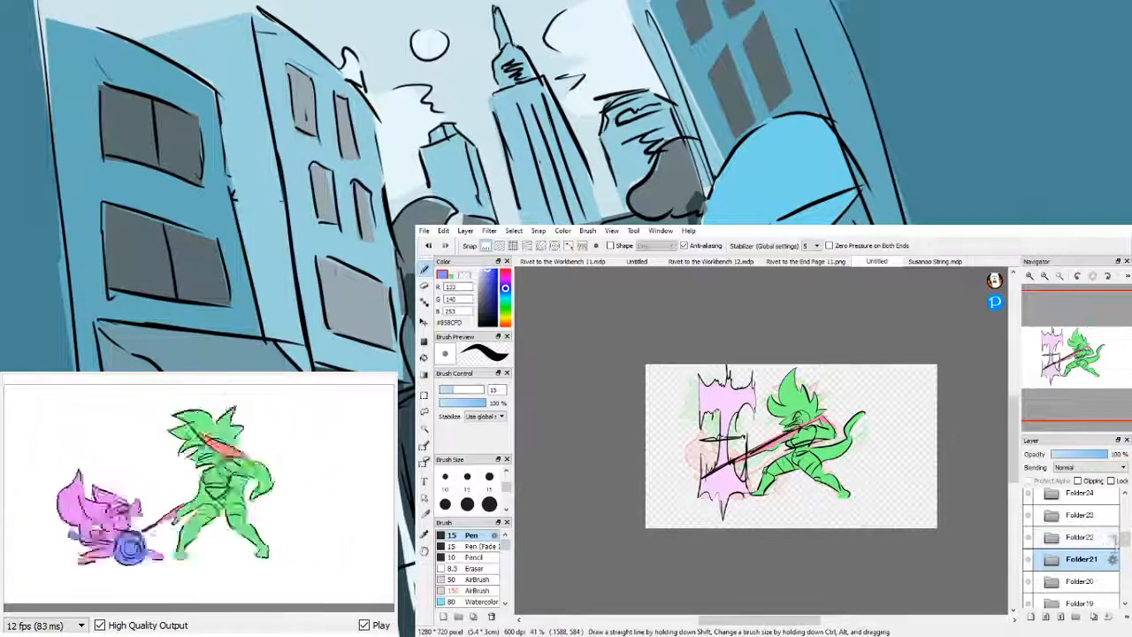
left_click(1090, 537)
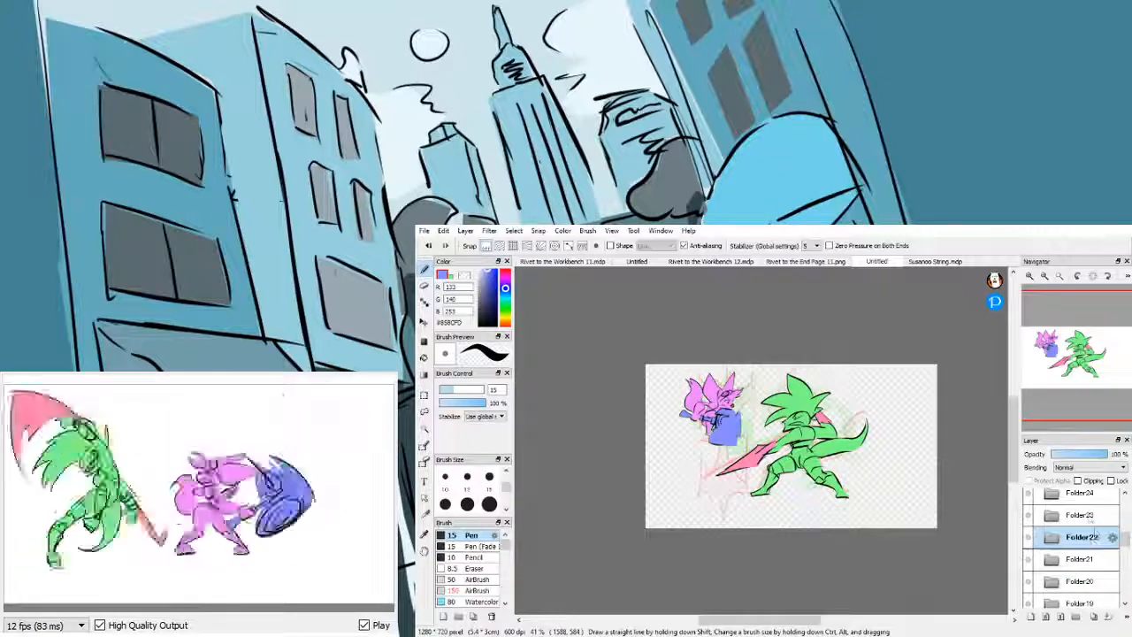
left_click(1092, 516)
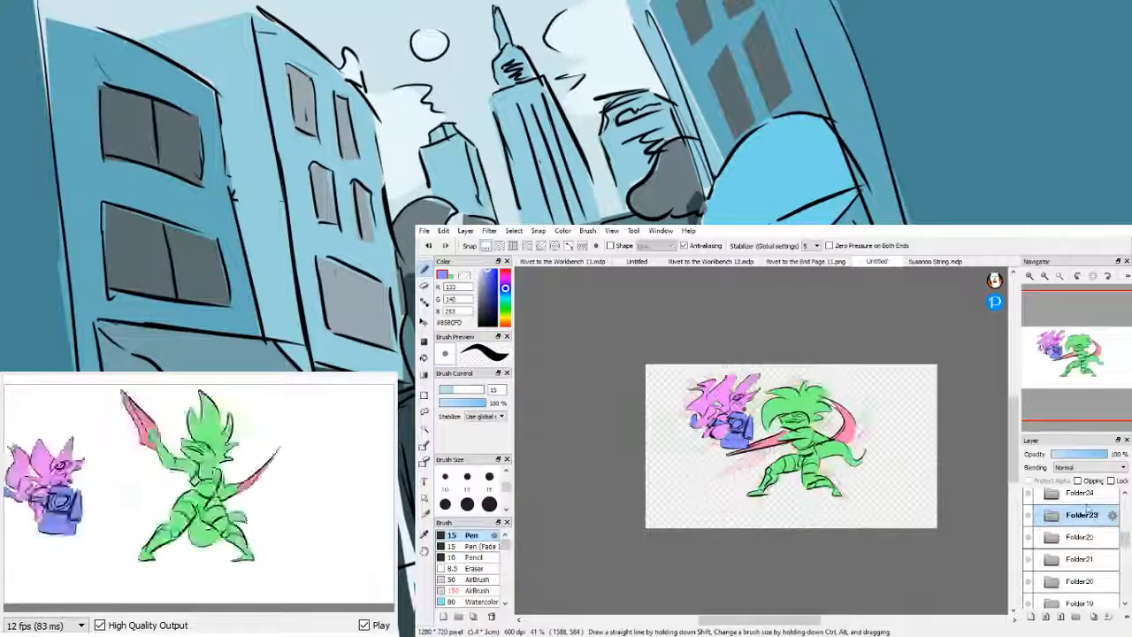
left_click(1088, 494)
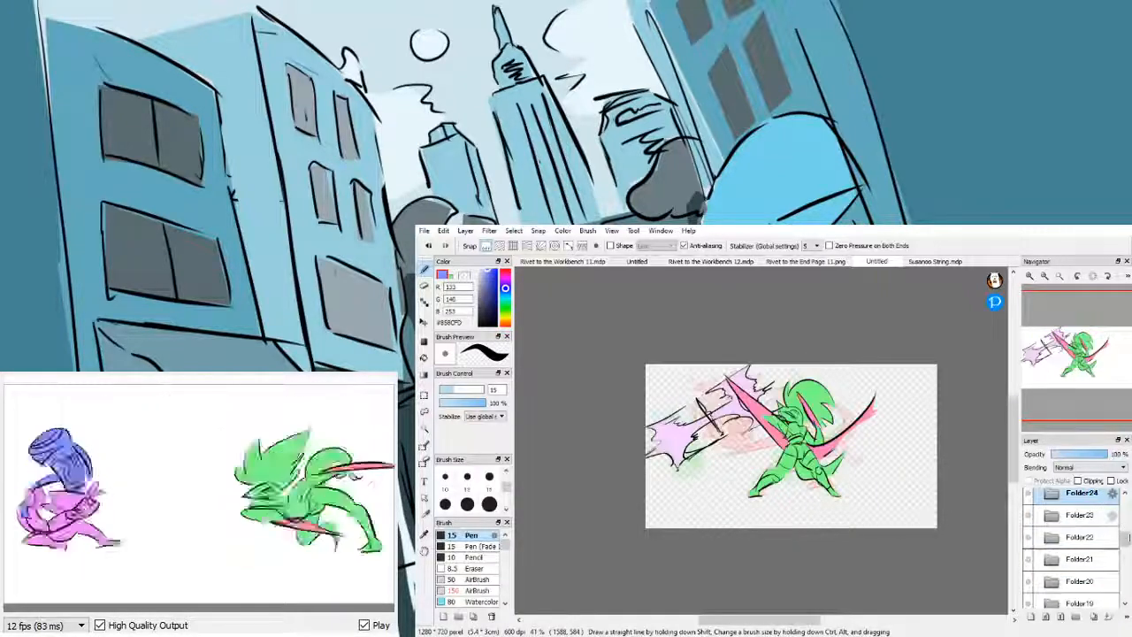
- Continue the frame review with Folder25, Folder26 and Folder27
scroll(1123, 536, "up", 3)
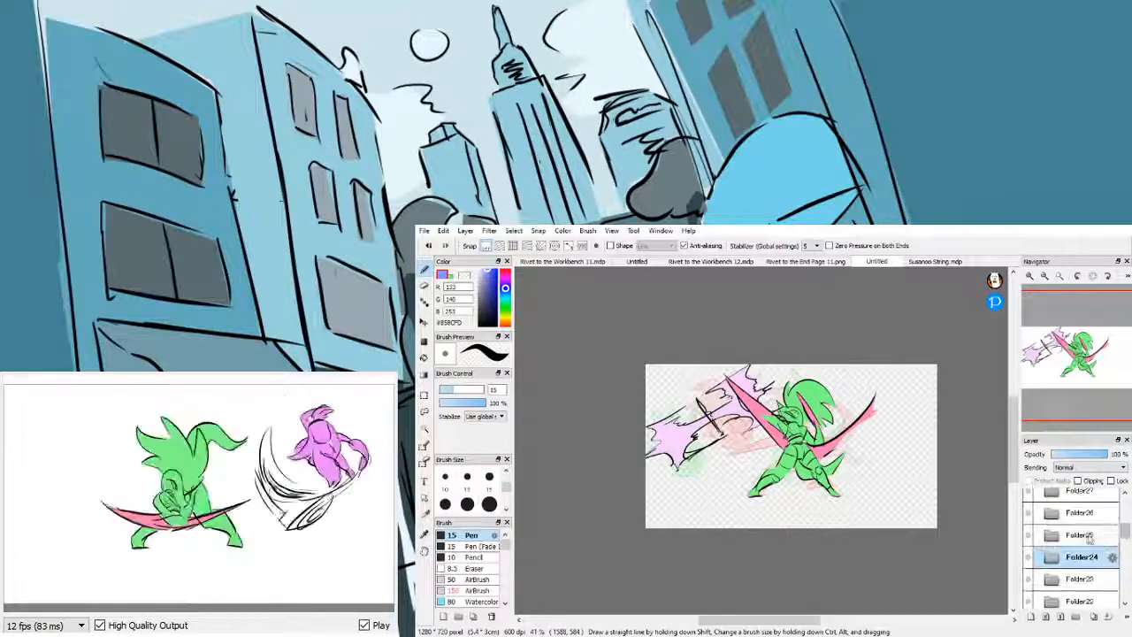
left_click(1092, 536)
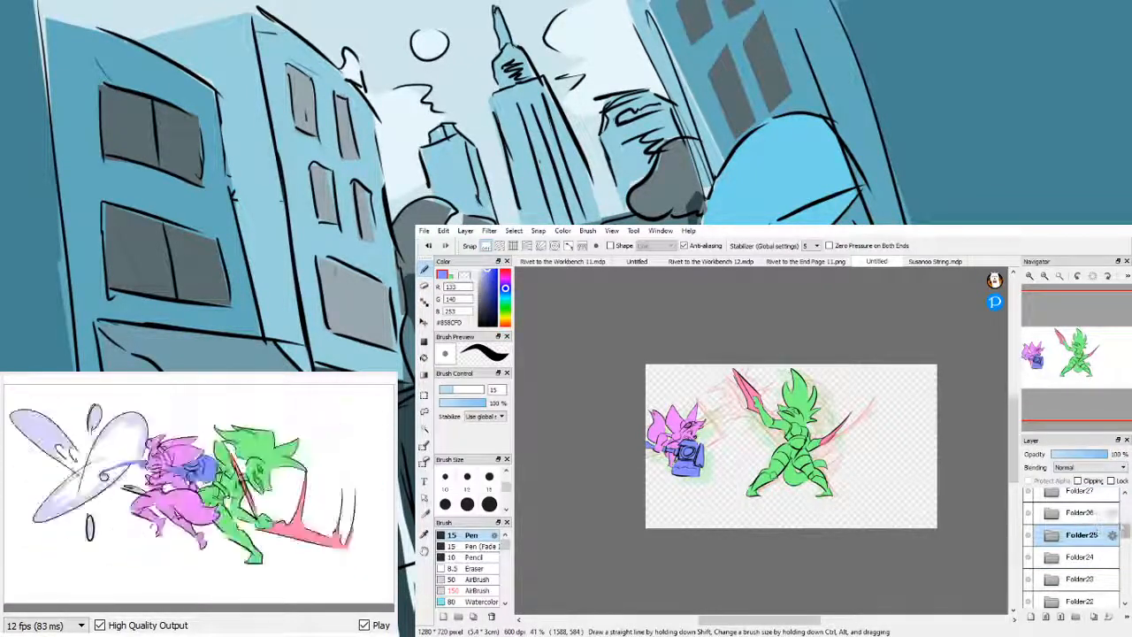
left_click(1099, 511)
left_click(1096, 492)
- Compare the Folder28, Folder29 and Folder30 frames in both directions and move on to the Folder37 frame
left_click_drag(1125, 532, 1124, 517)
left_click(1089, 521)
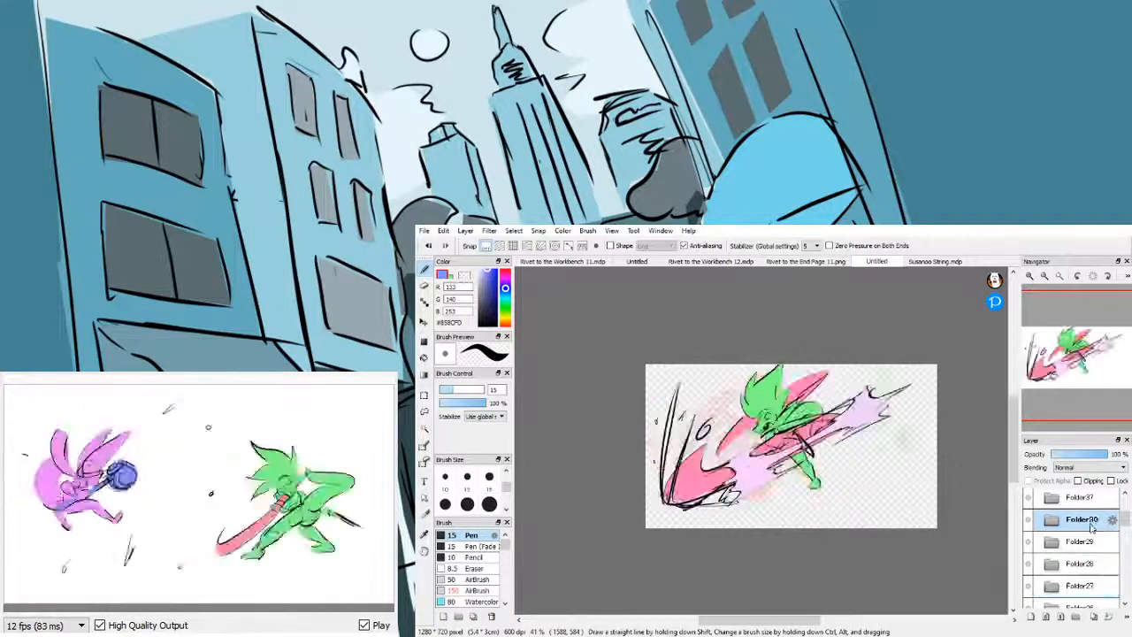
left_click(1093, 541)
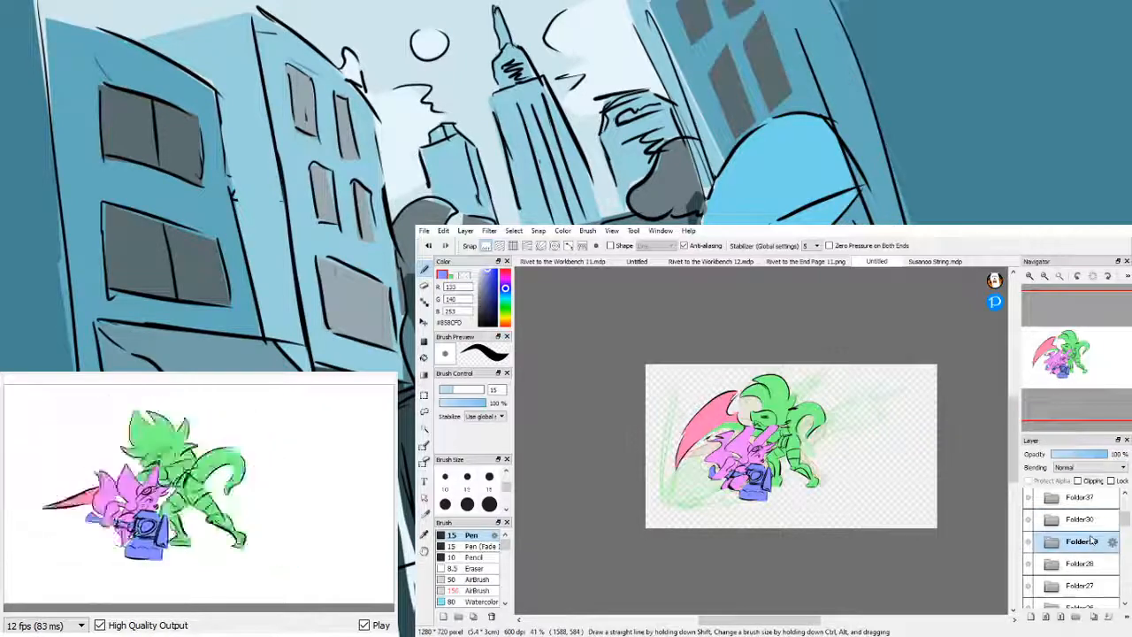
left_click(1086, 564)
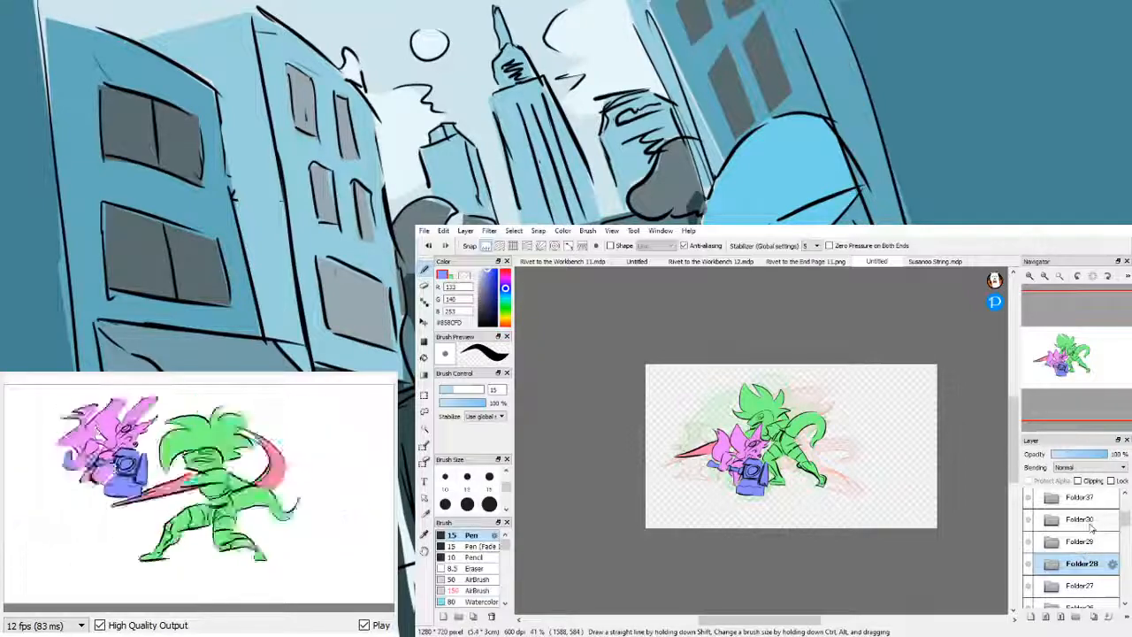
left_click(1087, 543)
left_click(1087, 521)
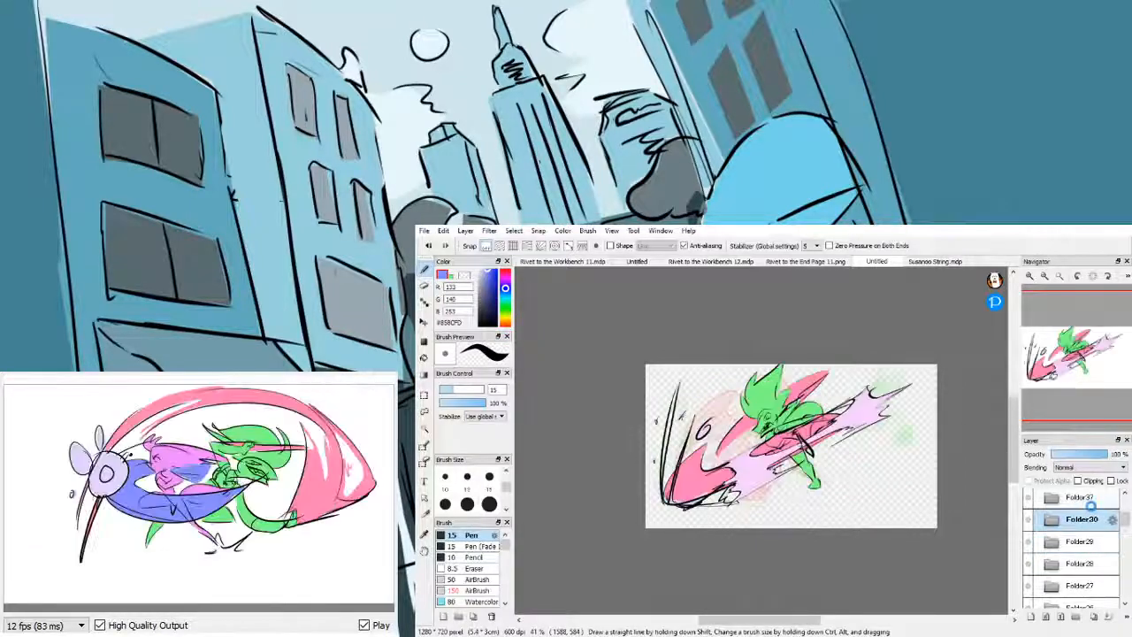
left_click(1092, 499)
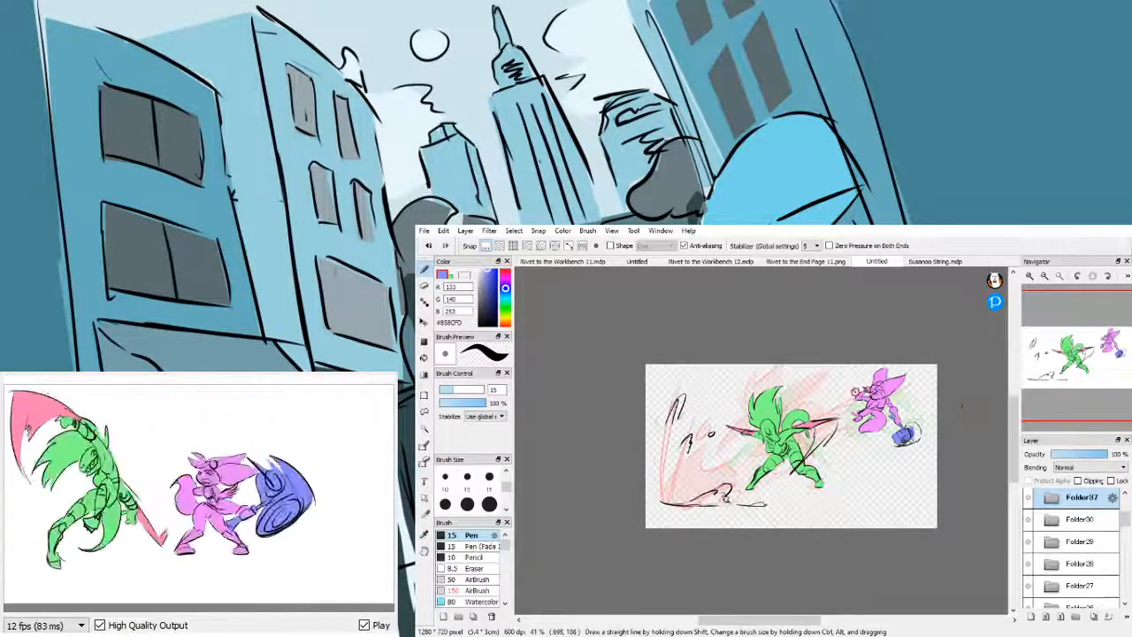
- Check the Folder31, Folder34 and Folder35 frames and look at the Rivet to the Workbench 12.mdp comic page
left_click_drag(1127, 520, 1125, 501)
left_click(1097, 500)
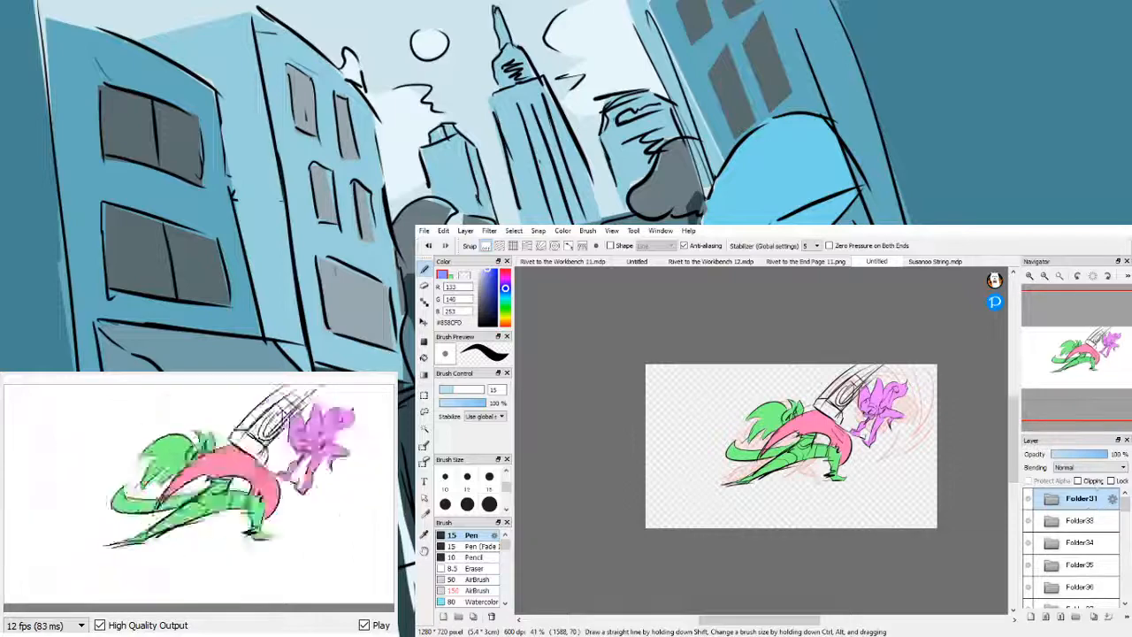
left_click(1097, 543)
left_click(1101, 564)
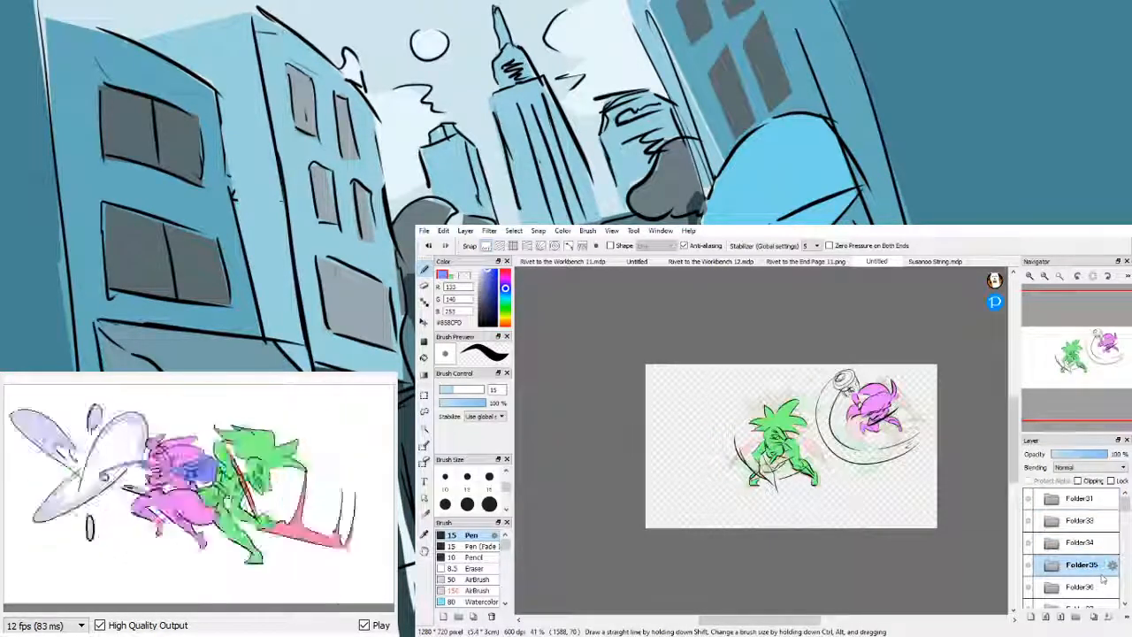
left_click(751, 263)
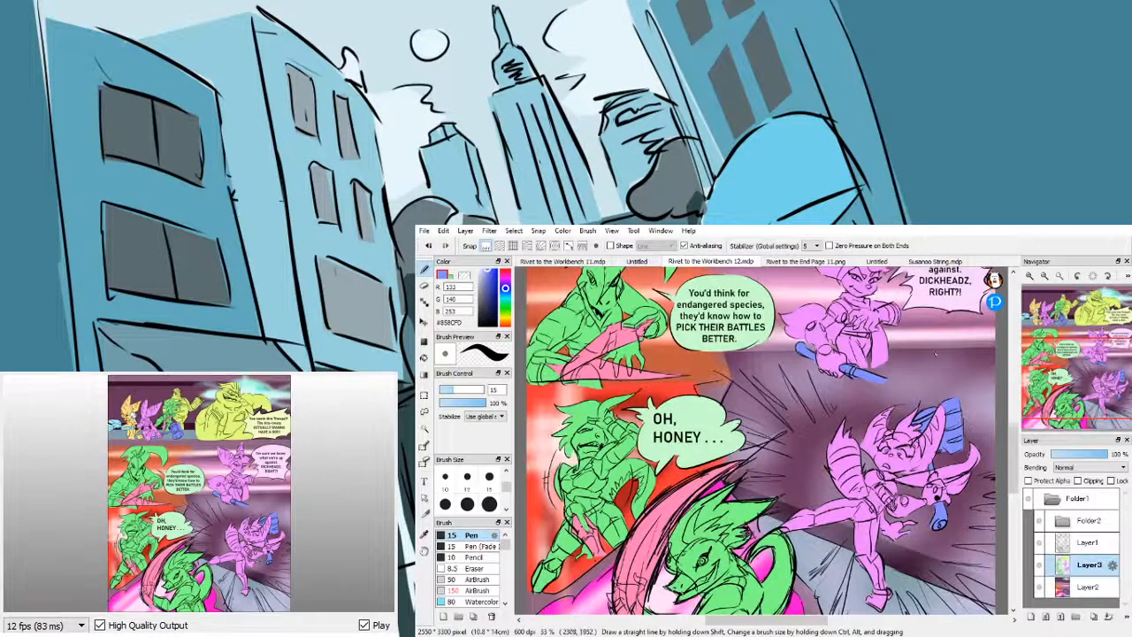
- Return to the fight animation and select the Folder31 frame, showing the uncolored hammer and purple character at 100% zoom
left_click(876, 262)
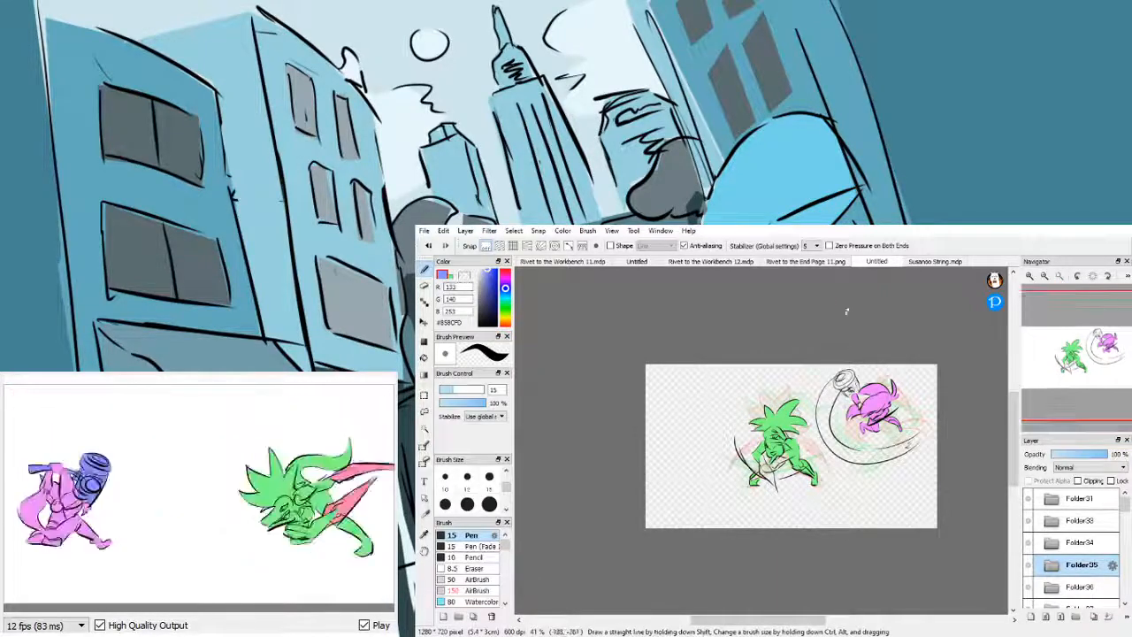
left_click(1079, 498)
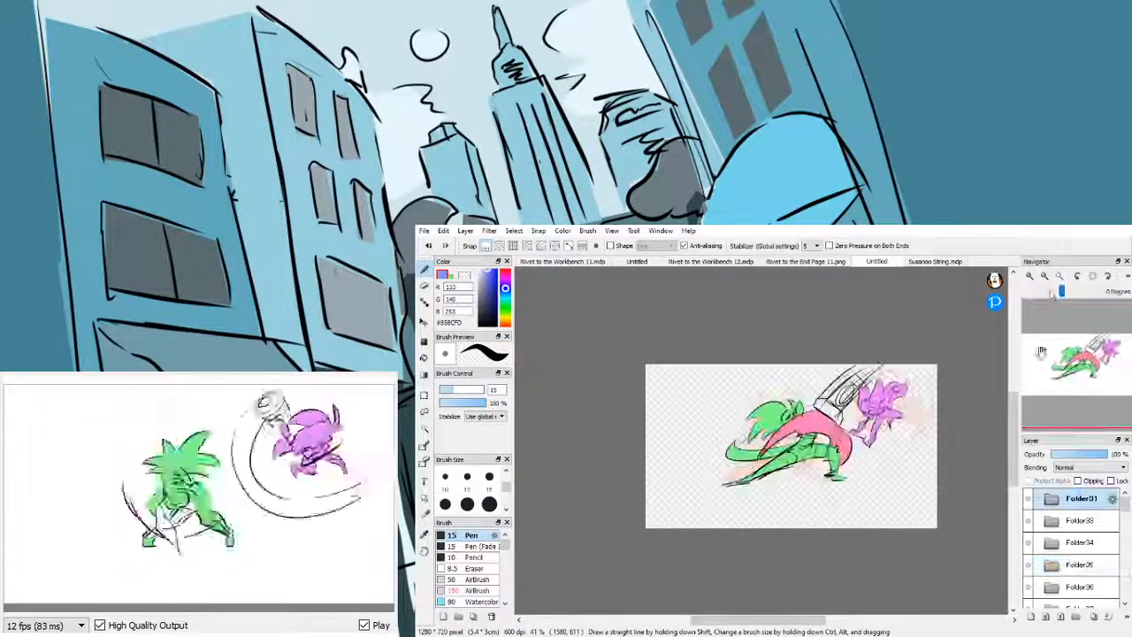
left_click(1030, 275)
left_click(1030, 275)
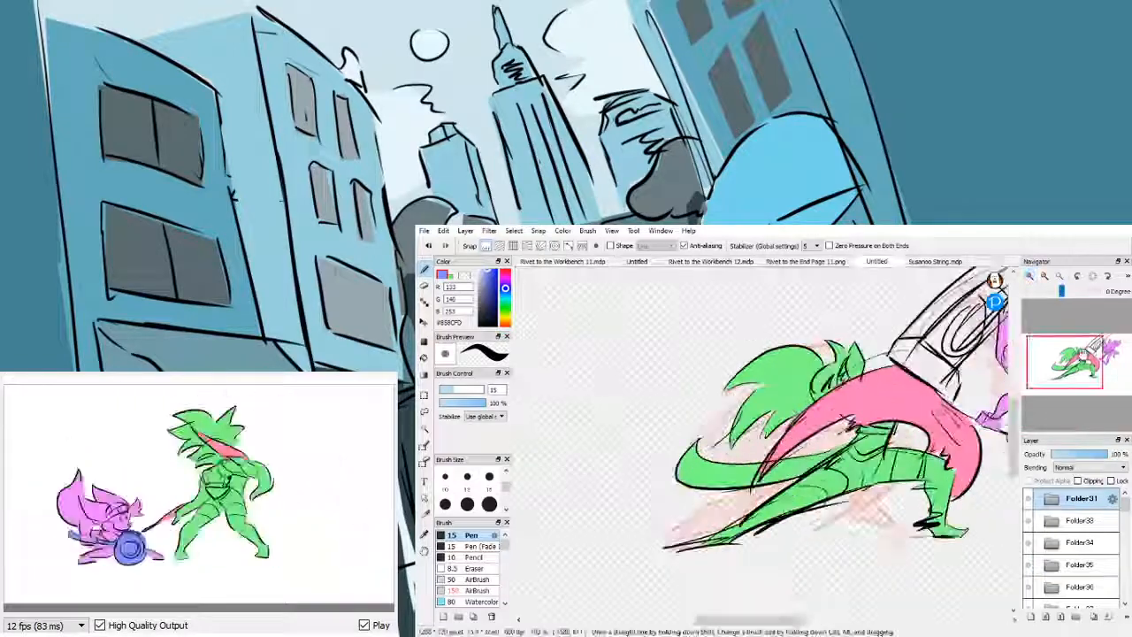
left_click_drag(1087, 341, 1090, 348)
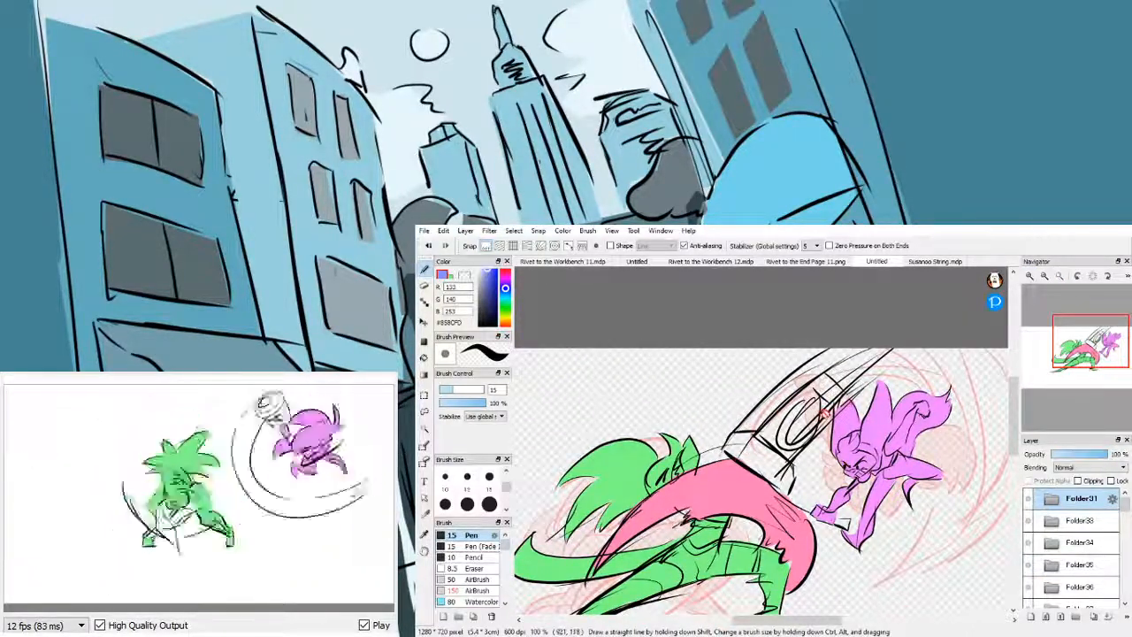
- On Layer73 of the Folder31 frame, paint the upper side and long body of the swinging hammer head blue with the 15 px Pen
left_click(1041, 499)
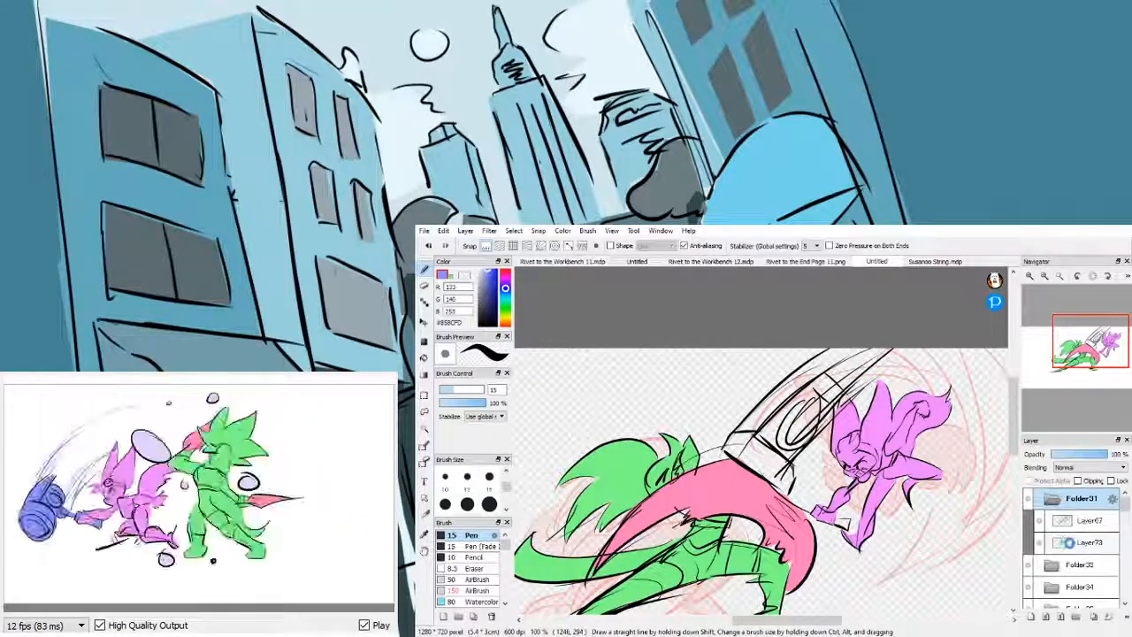
left_click(1083, 542)
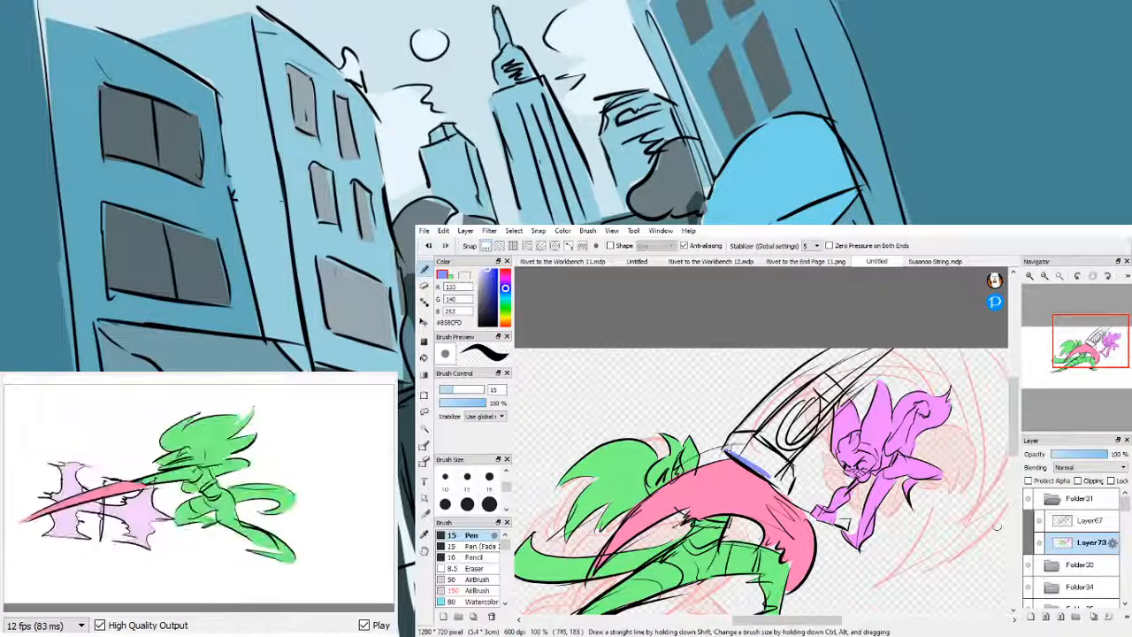
mouse_move(732, 437)
left_mouse_down()
mouse_move(773, 465)
mouse_move(769, 436)
mouse_move(742, 437)
mouse_move(810, 388)
left_mouse_up()
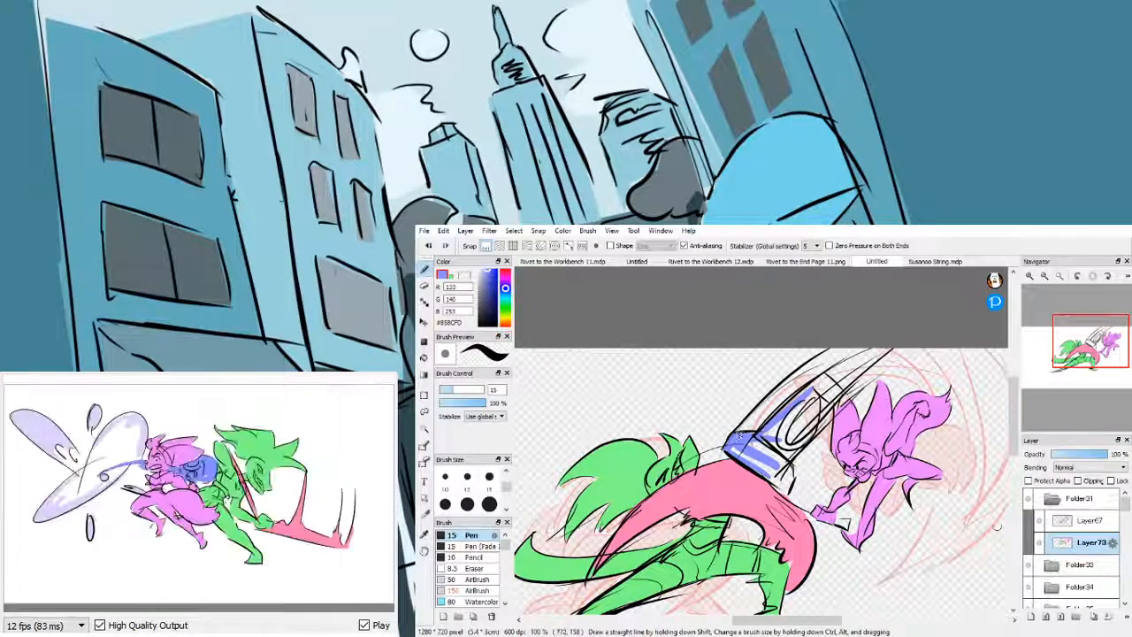
left_click_drag(745, 432, 821, 355)
mouse_move(775, 412)
left_mouse_down()
mouse_move(834, 352)
mouse_move(809, 384)
left_mouse_up()
mouse_move(887, 348)
left_mouse_down()
mouse_move(798, 407)
mouse_move(844, 384)
mouse_move(784, 430)
left_mouse_up()
mouse_move(837, 371)
left_mouse_down()
mouse_move(771, 434)
mouse_move(798, 398)
mouse_move(758, 428)
left_mouse_up()
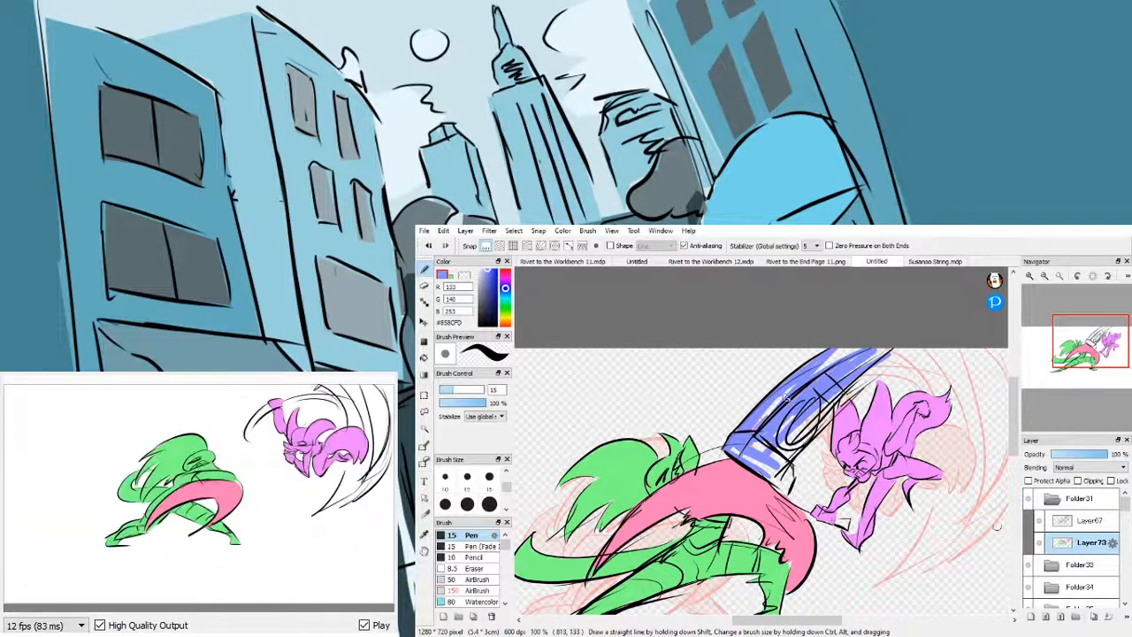
- Fill the remaining gaps and lower edge of the Folder31 hammer head with blue, and color its handle
left_click_drag(796, 388, 750, 434)
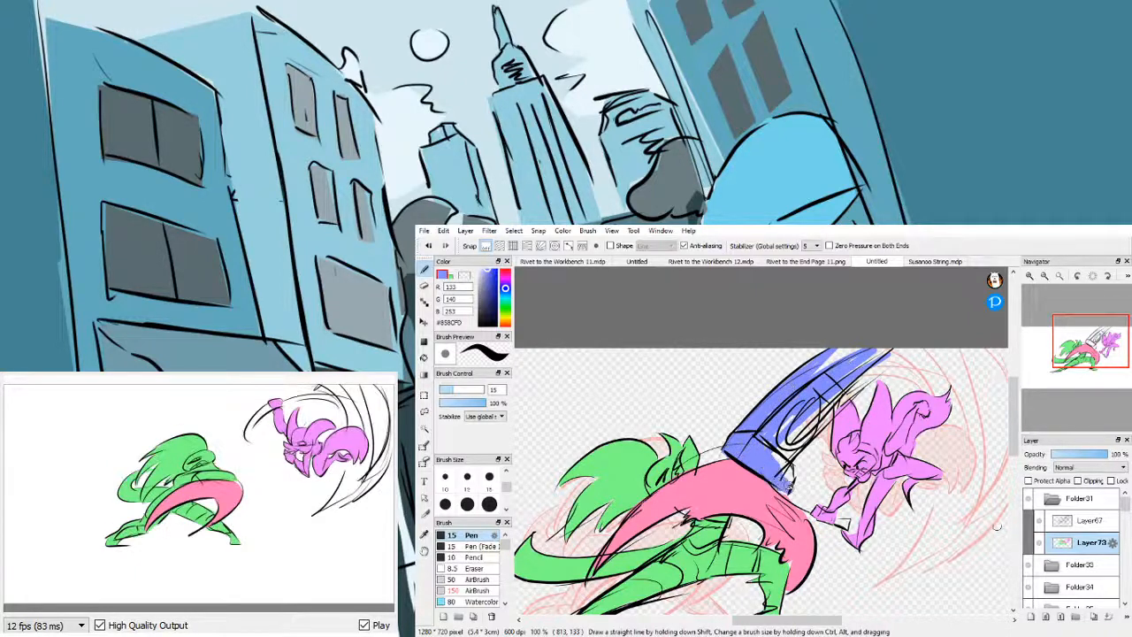
left_click_drag(789, 449, 786, 489)
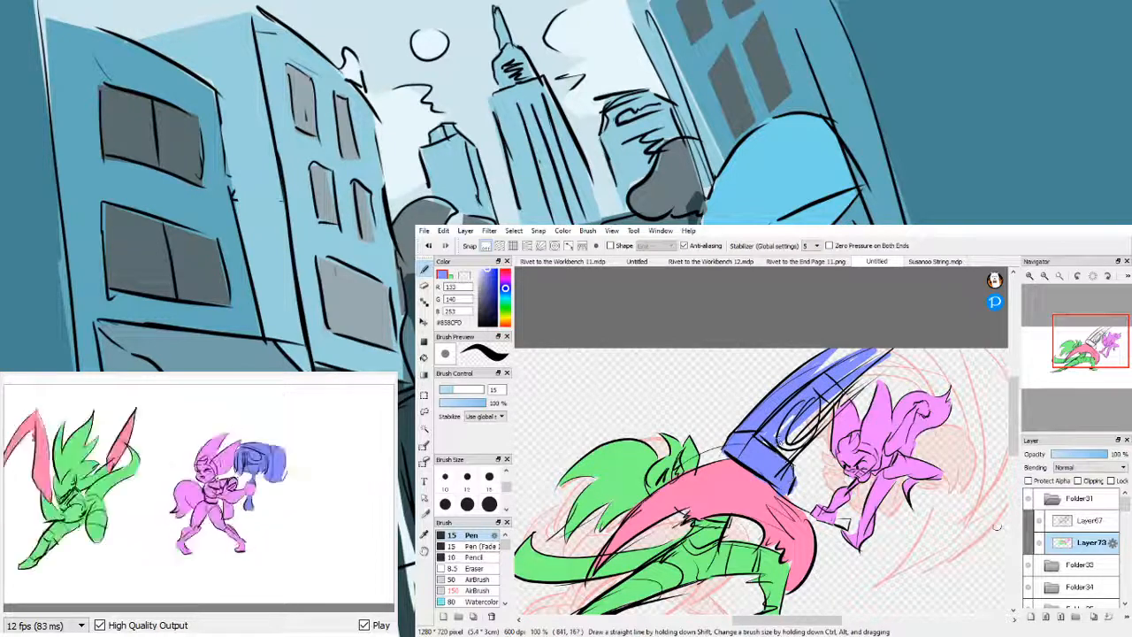
mouse_move(786, 421)
left_mouse_down()
mouse_move(759, 446)
mouse_move(791, 418)
mouse_move(780, 443)
mouse_move(793, 441)
mouse_move(825, 410)
mouse_move(819, 430)
left_mouse_up()
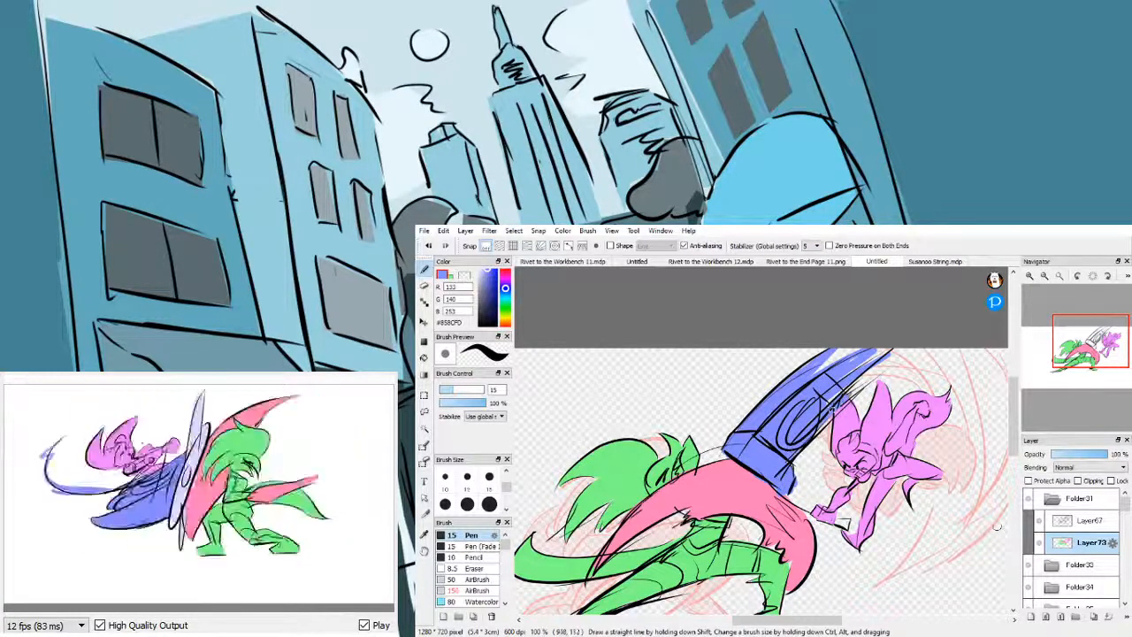
left_click_drag(848, 385, 824, 409)
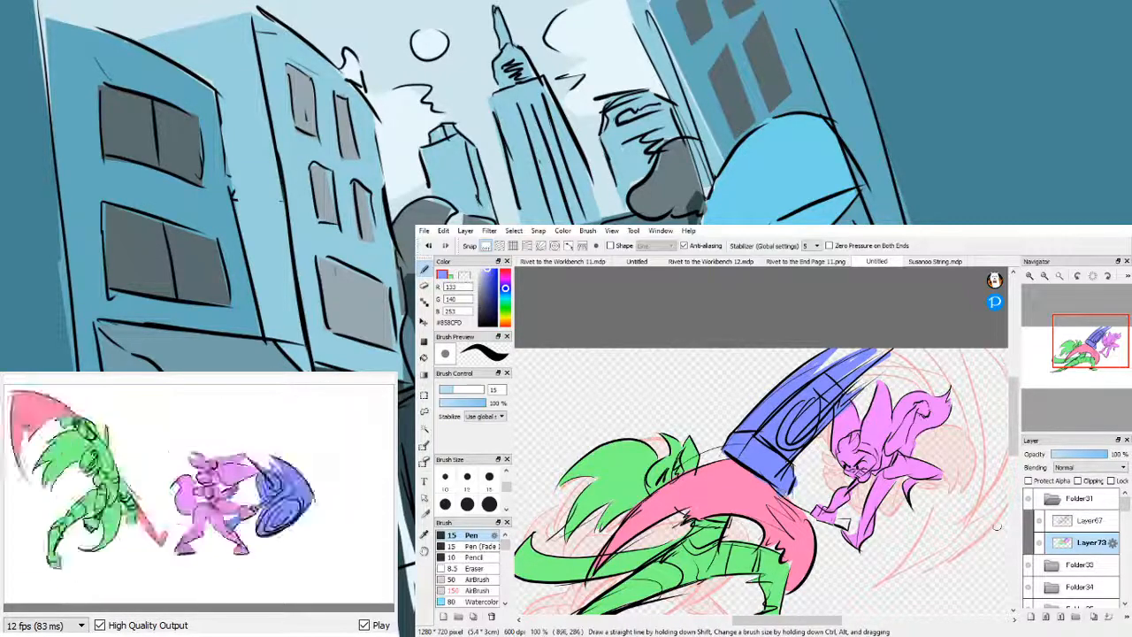
mouse_move(805, 455)
left_mouse_down()
mouse_move(814, 509)
mouse_move(797, 497)
left_mouse_up()
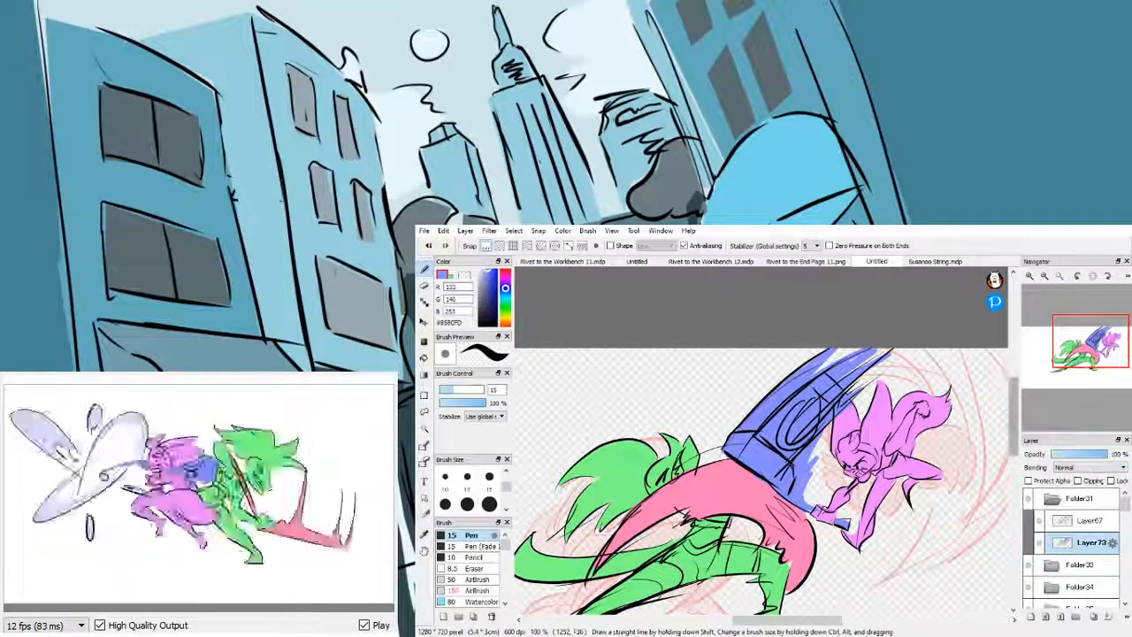
- On Layer72 of the Folder33 frame, fill the lower end of the hammer's swing trail below the purple character with blue
left_click_drag(1088, 361, 1089, 366)
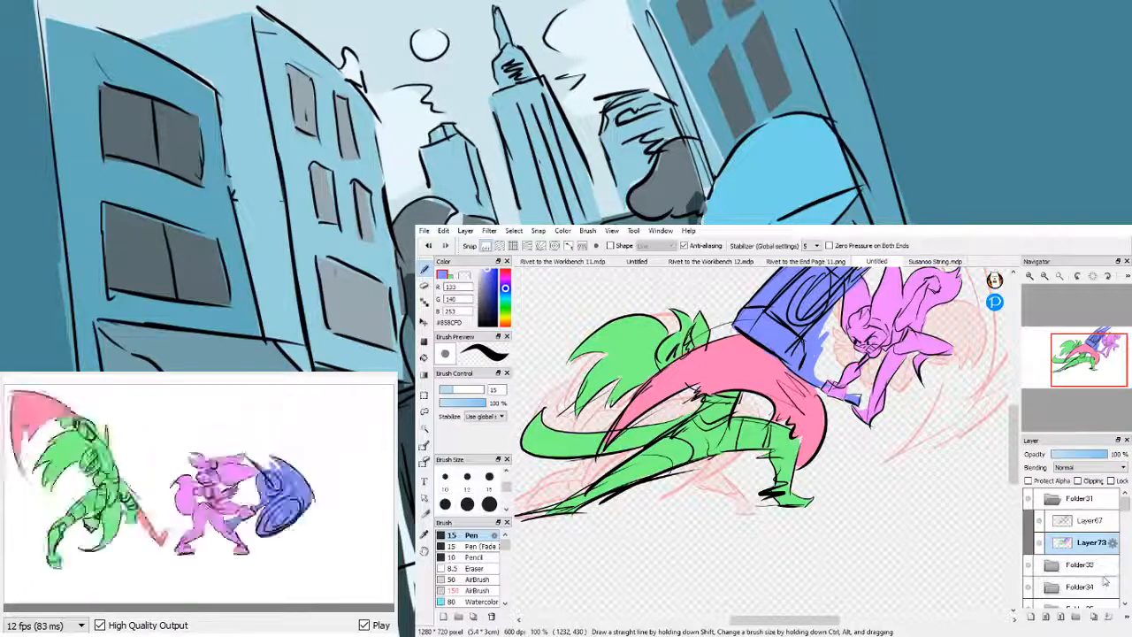
left_click(1053, 498)
left_click(1051, 520)
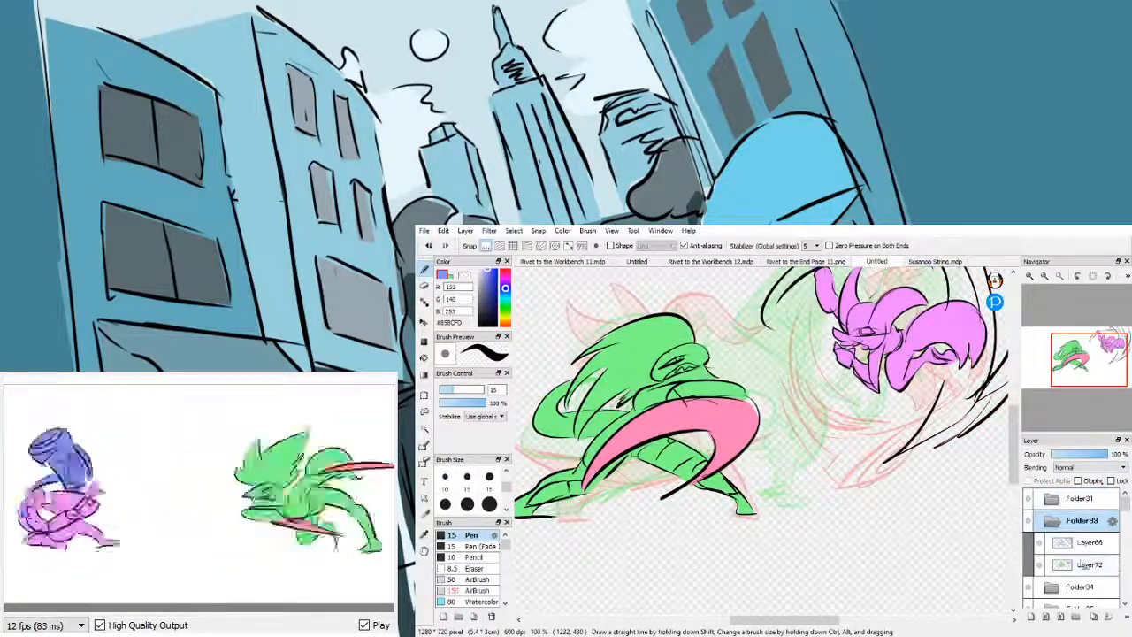
left_click(1088, 564)
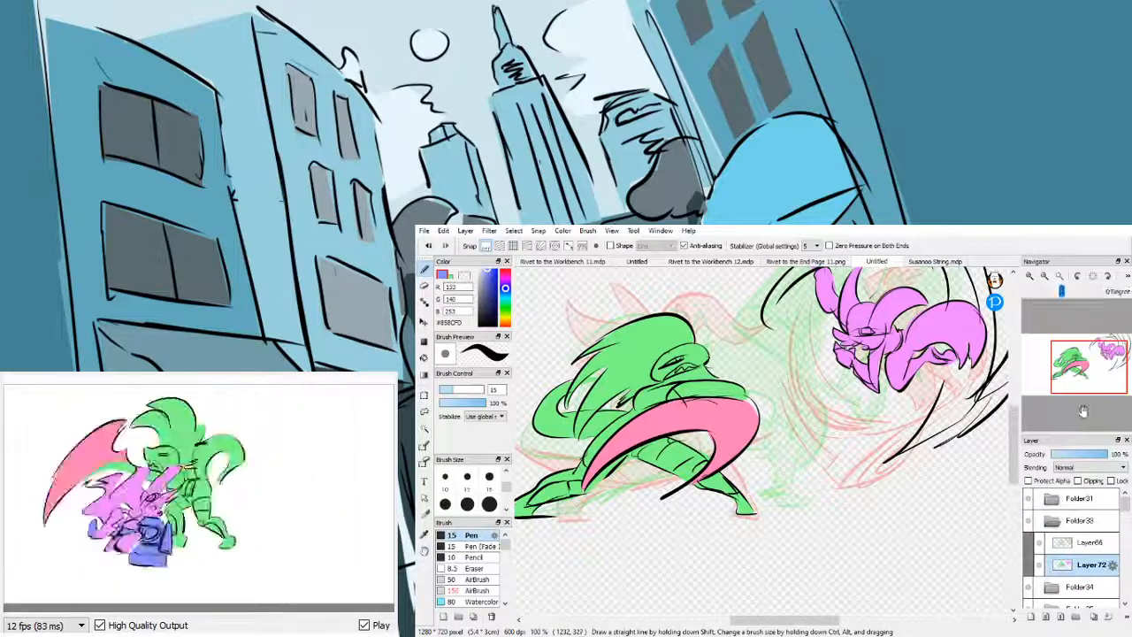
left_click_drag(1089, 372, 1099, 349)
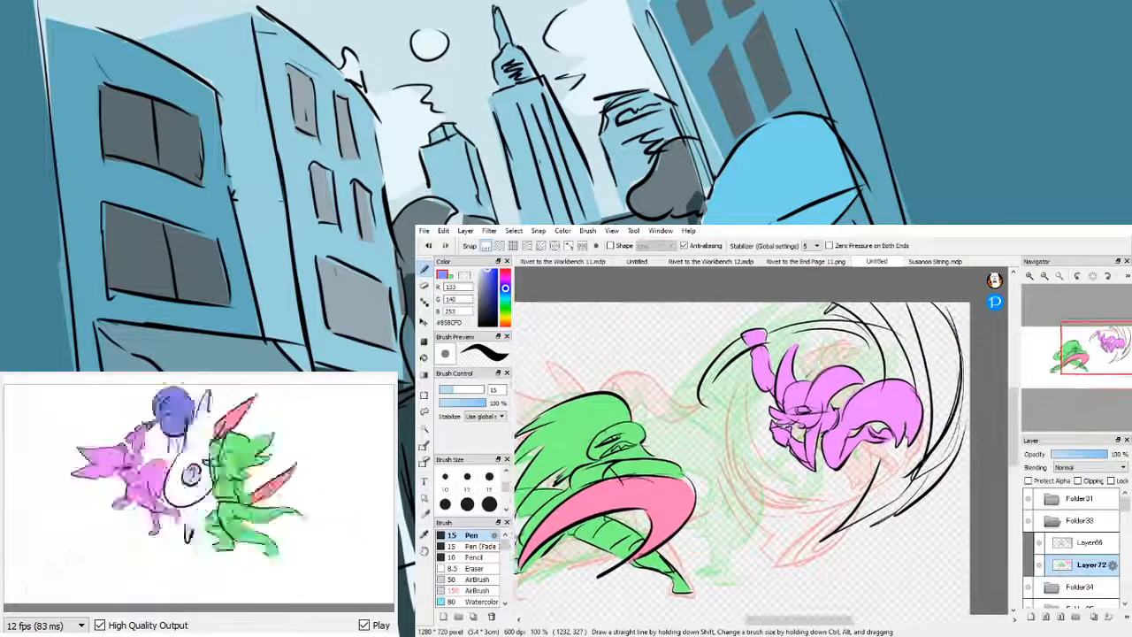
left_click_drag(890, 443, 865, 509)
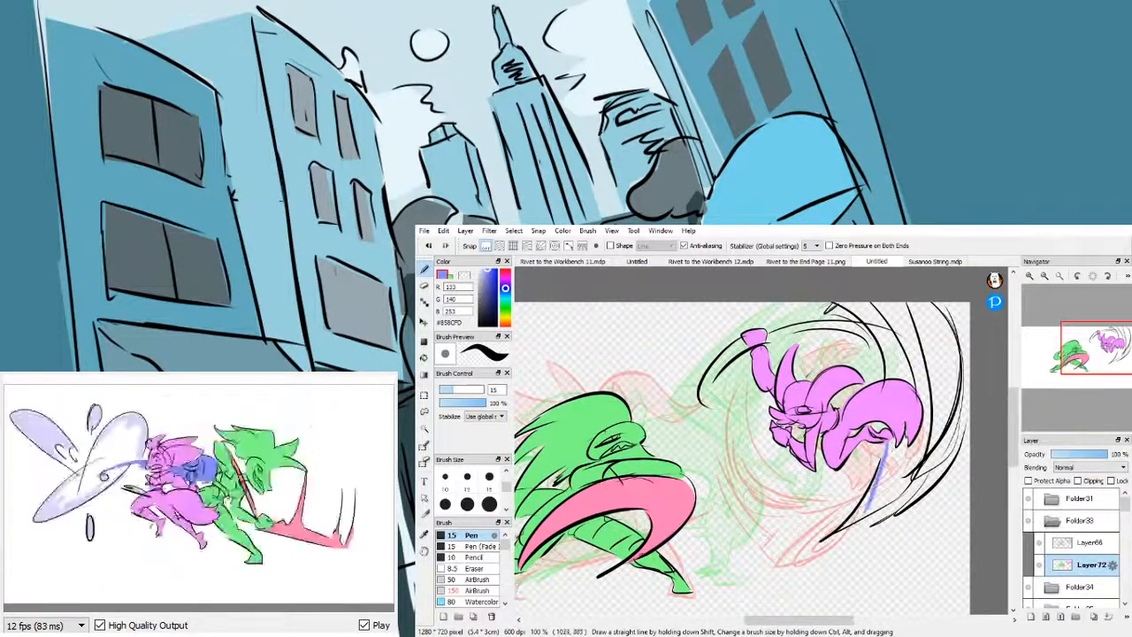
mouse_move(880, 471)
left_mouse_down()
mouse_move(846, 526)
mouse_move(889, 458)
left_mouse_up()
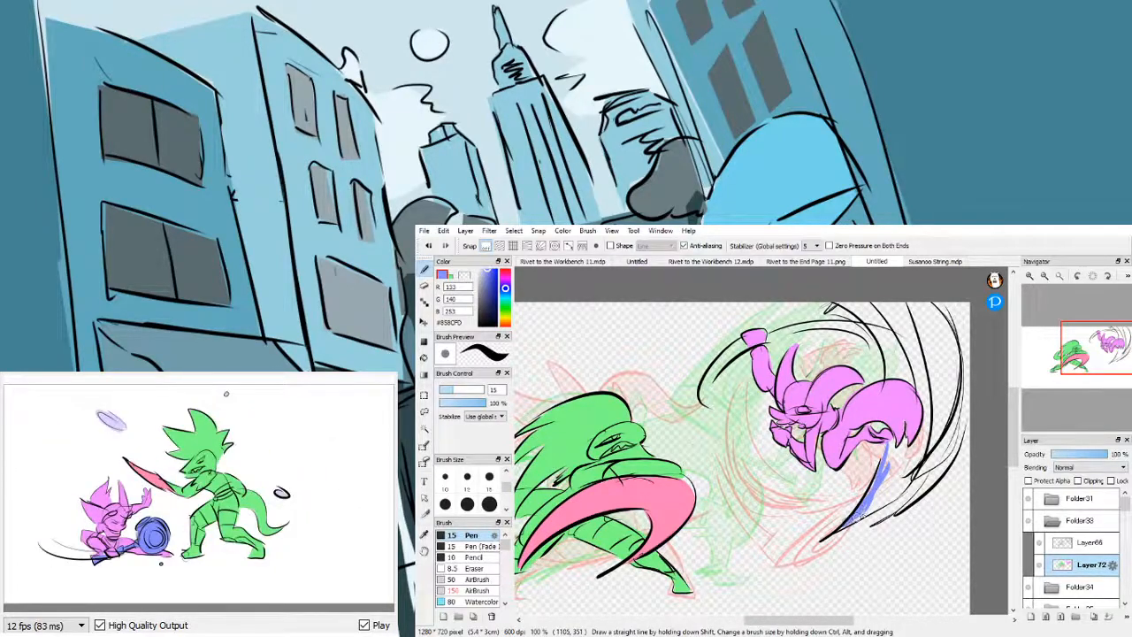
left_click_drag(857, 520, 939, 453)
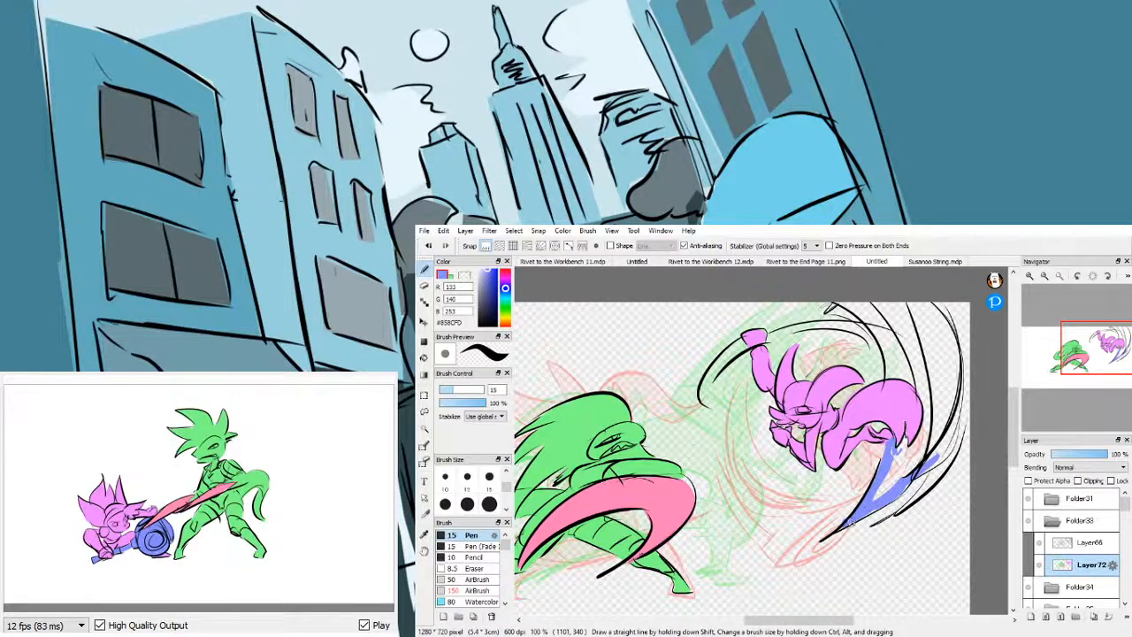
mouse_move(895, 478)
left_mouse_down()
mouse_move(883, 485)
mouse_move(906, 437)
mouse_move(925, 438)
mouse_move(914, 453)
left_mouse_up()
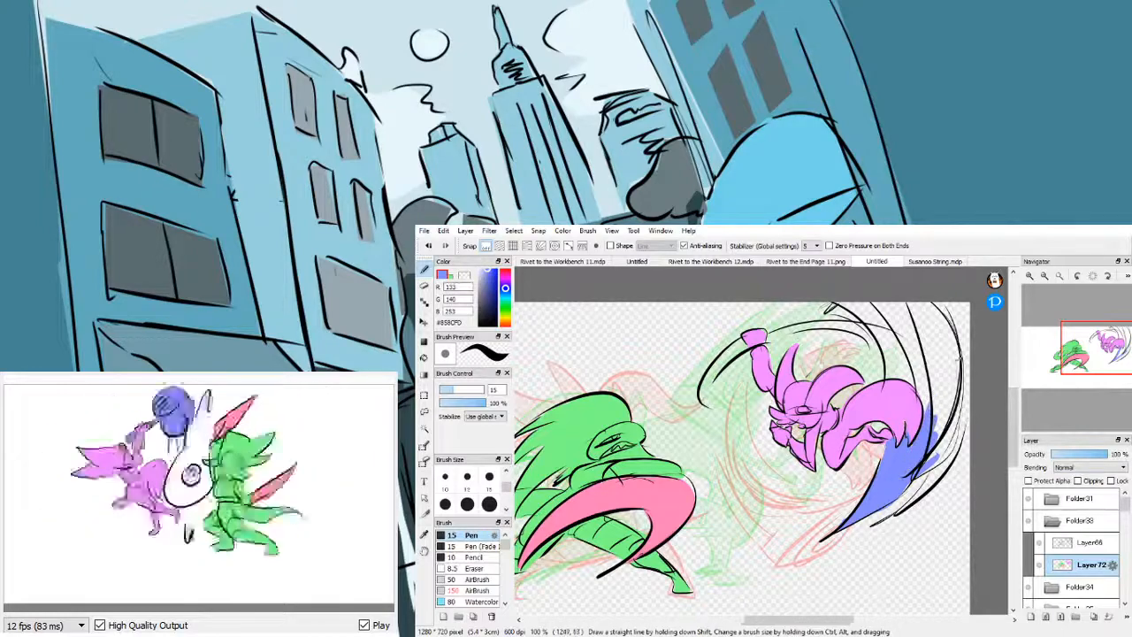
left_click_drag(940, 447, 928, 465)
left_click_drag(957, 411, 935, 469)
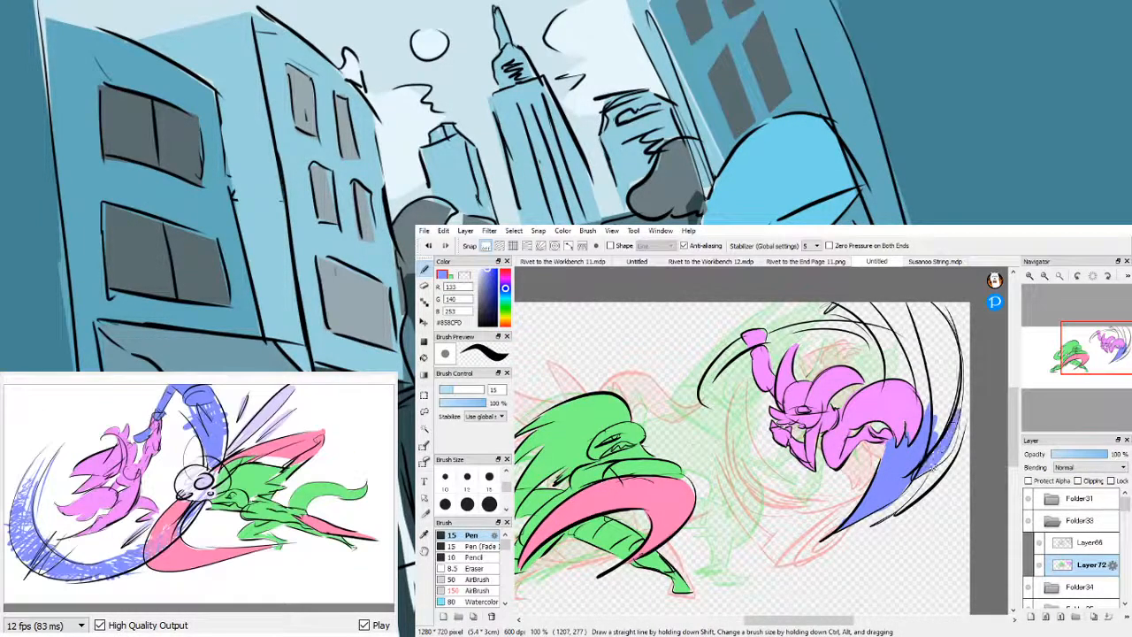
left_click_drag(955, 424, 926, 486)
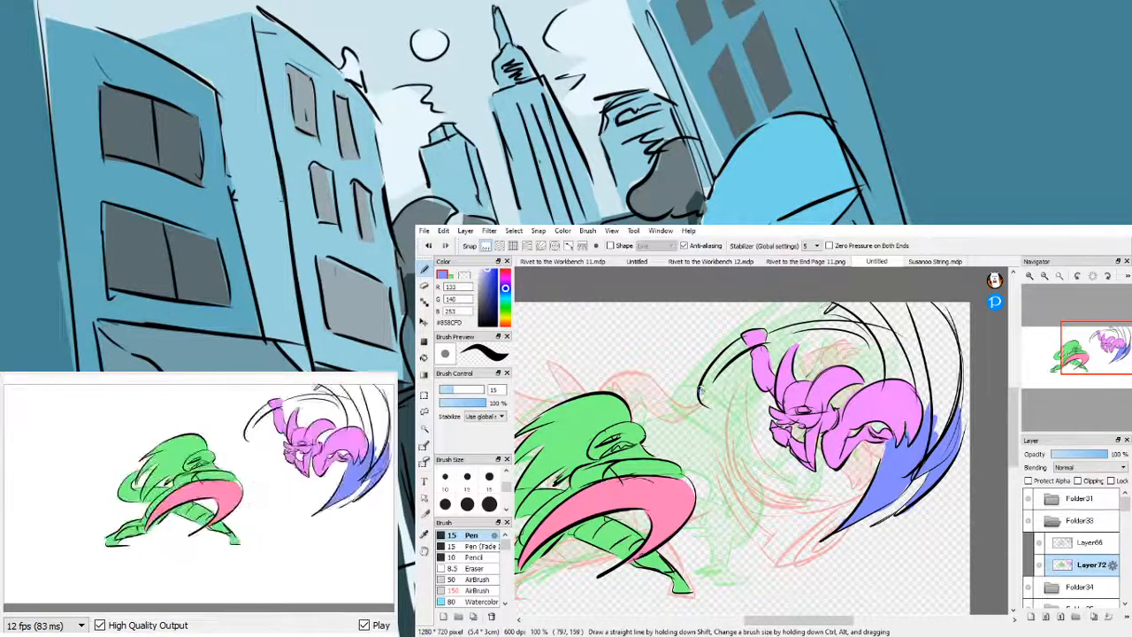
- Color the Folder33 hammer handle arc and the upper and outer bands of the swing trail blue
mouse_move(704, 400)
left_mouse_down()
mouse_move(736, 348)
mouse_move(724, 361)
left_mouse_up()
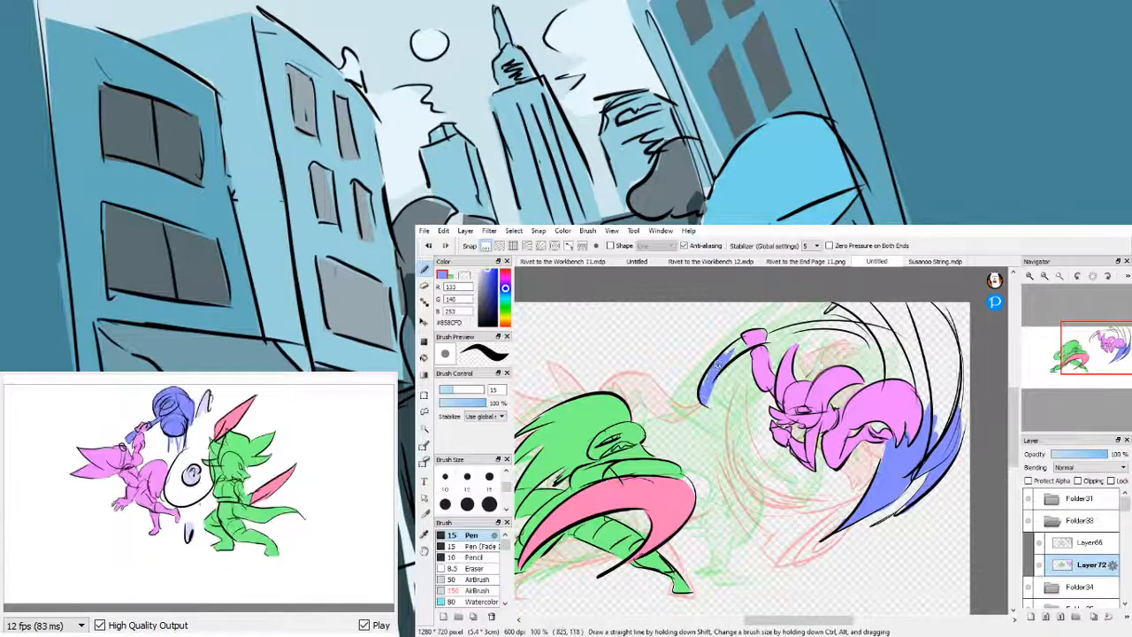
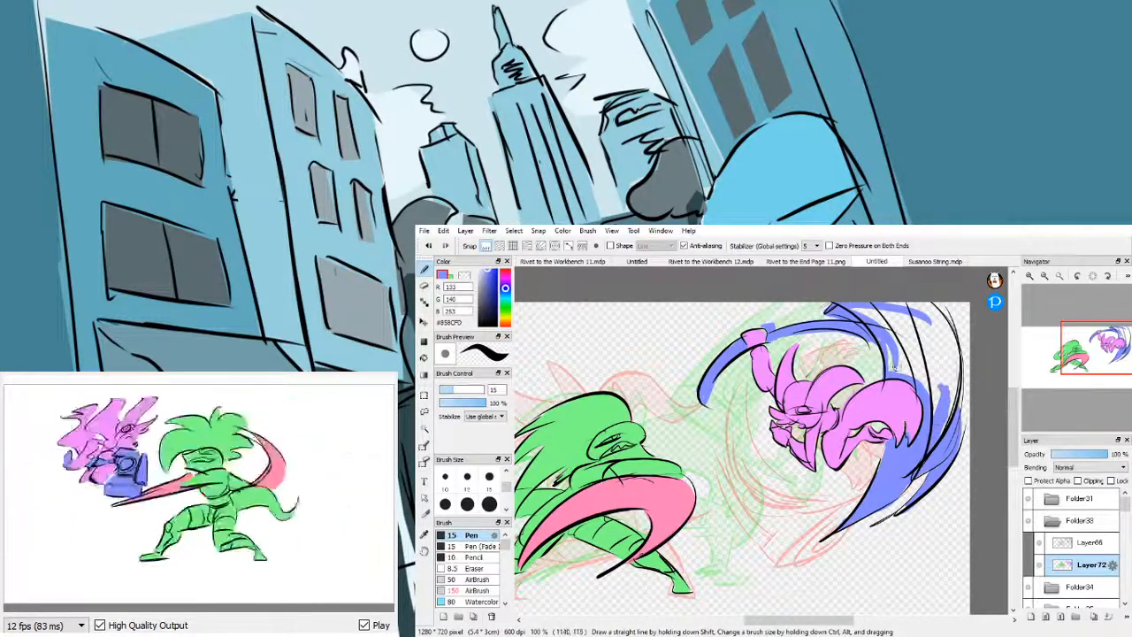
mouse_move(884, 328)
left_mouse_down()
mouse_move(896, 372)
mouse_move(926, 383)
mouse_move(892, 335)
mouse_move(916, 377)
left_mouse_up()
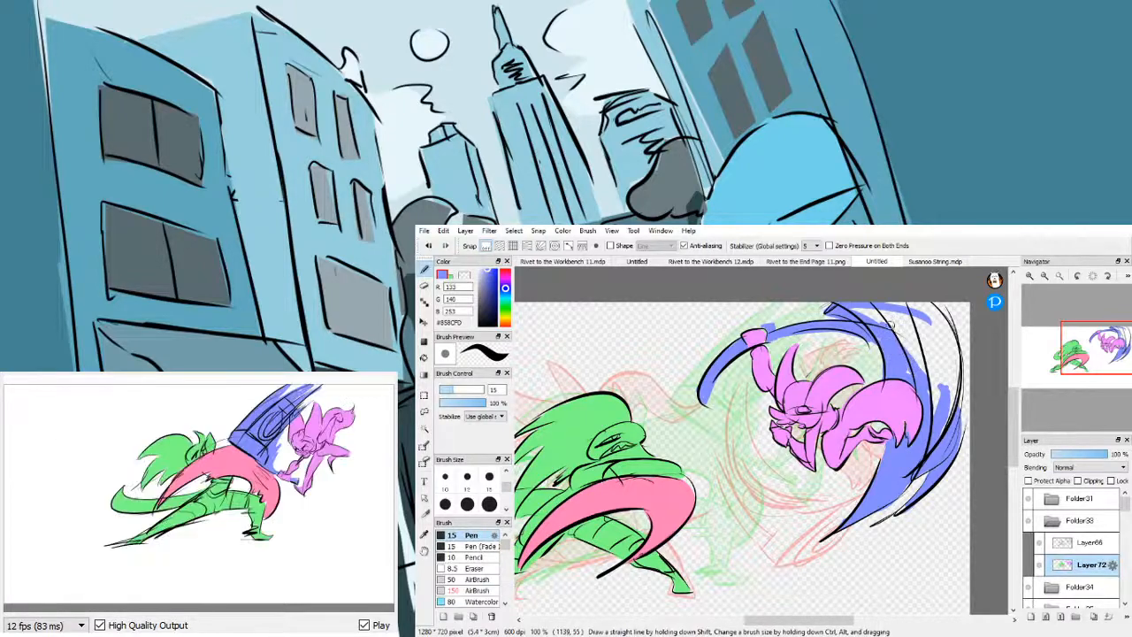
mouse_move(871, 314)
left_mouse_down()
mouse_move(914, 373)
mouse_move(885, 333)
left_mouse_up()
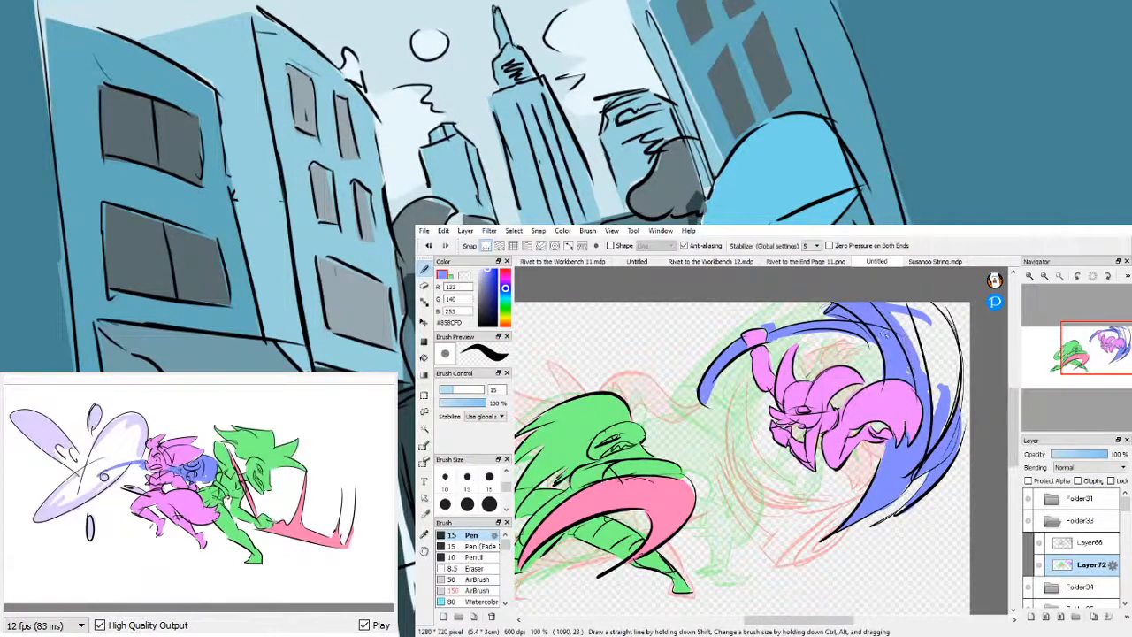
mouse_move(926, 388)
left_mouse_down()
mouse_move(890, 307)
mouse_move(924, 310)
mouse_move(910, 308)
mouse_move(917, 362)
mouse_move(909, 311)
mouse_move(933, 359)
mouse_move(932, 413)
mouse_move(936, 339)
mouse_move(942, 408)
mouse_move(948, 372)
left_mouse_up()
mouse_move(920, 307)
left_mouse_down()
mouse_move(911, 303)
mouse_move(943, 352)
mouse_move(925, 311)
mouse_move(954, 396)
mouse_move(950, 387)
left_mouse_up()
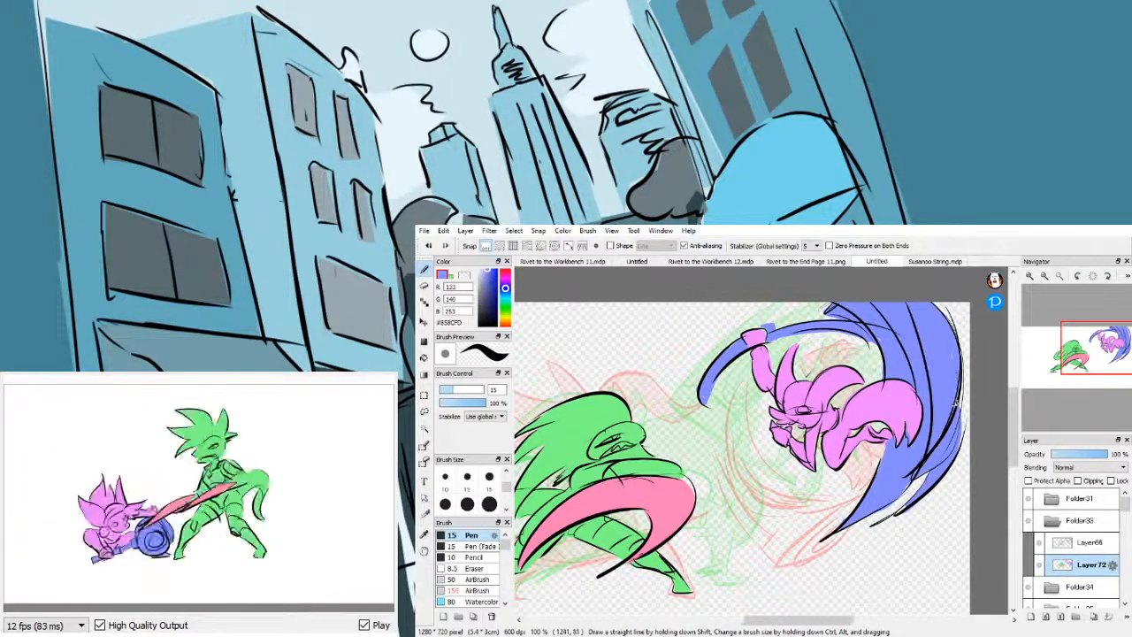
left_click_drag(936, 304, 958, 435)
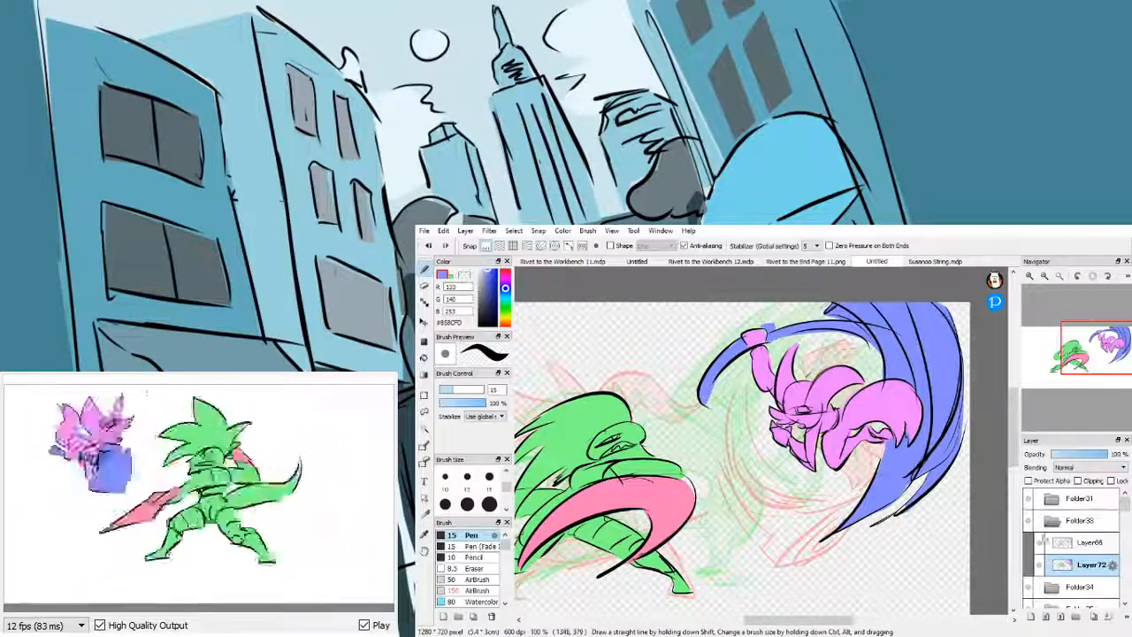
left_click(1051, 521)
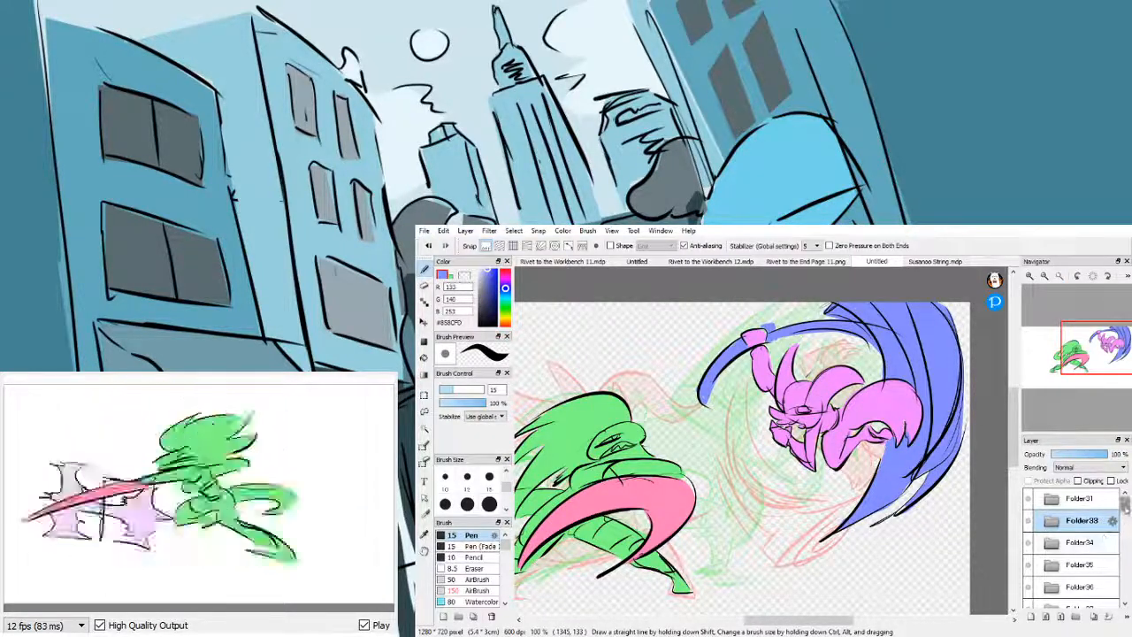
- Expand the Folder35 frame in the layer list and make its Layer70 the active layer for coloring the hammer
left_click_drag(1124, 502, 1125, 508)
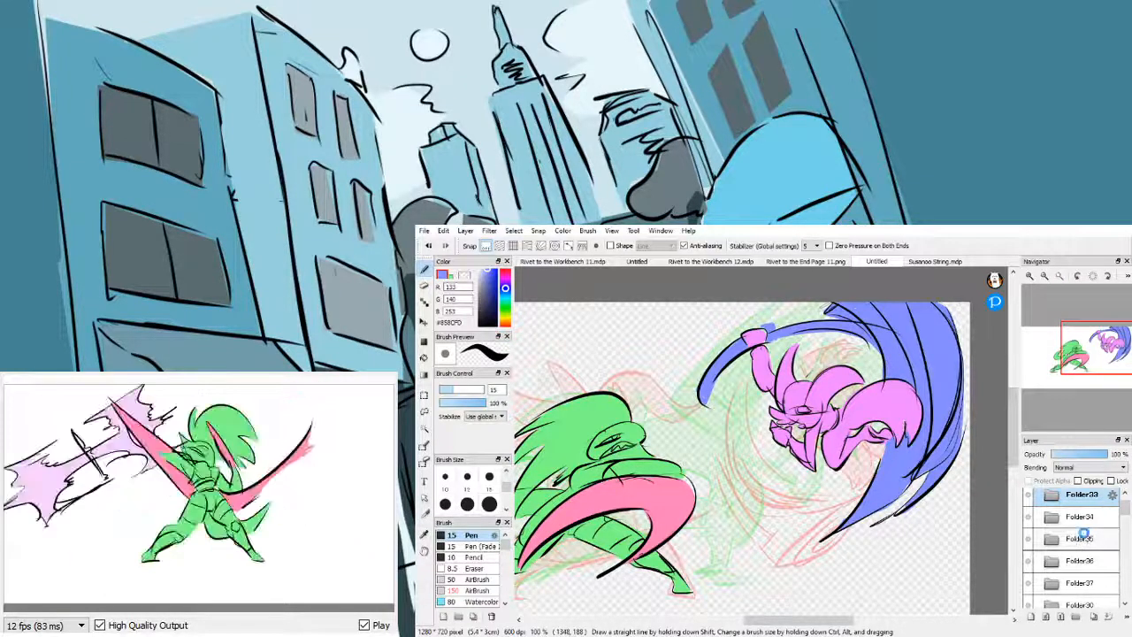
left_click(1081, 538)
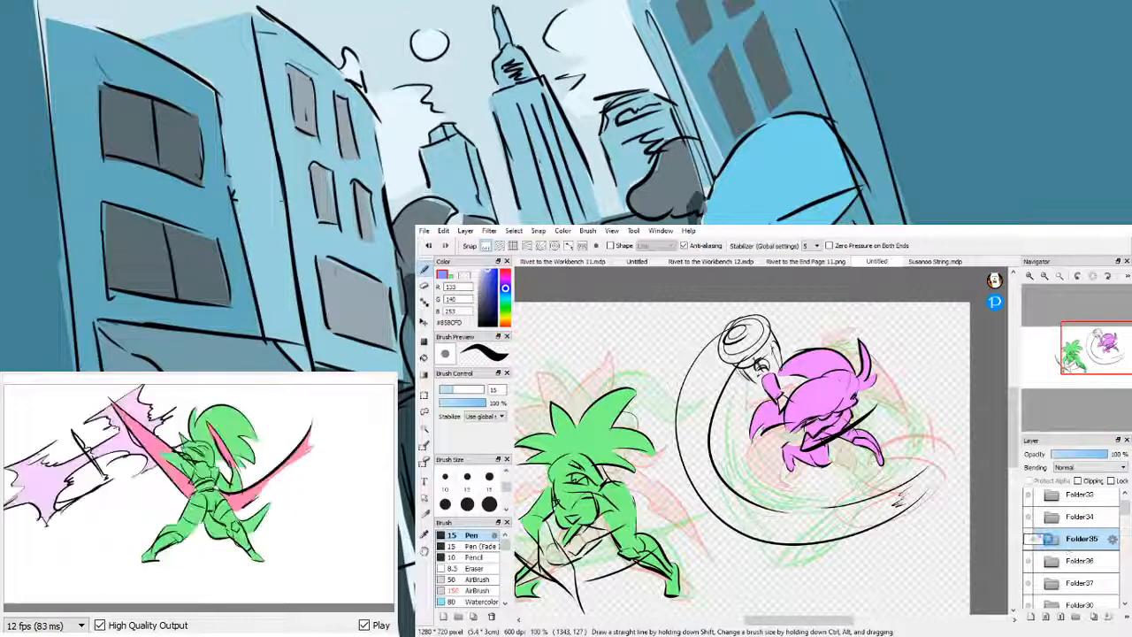
left_click(1051, 539)
left_click(1052, 517)
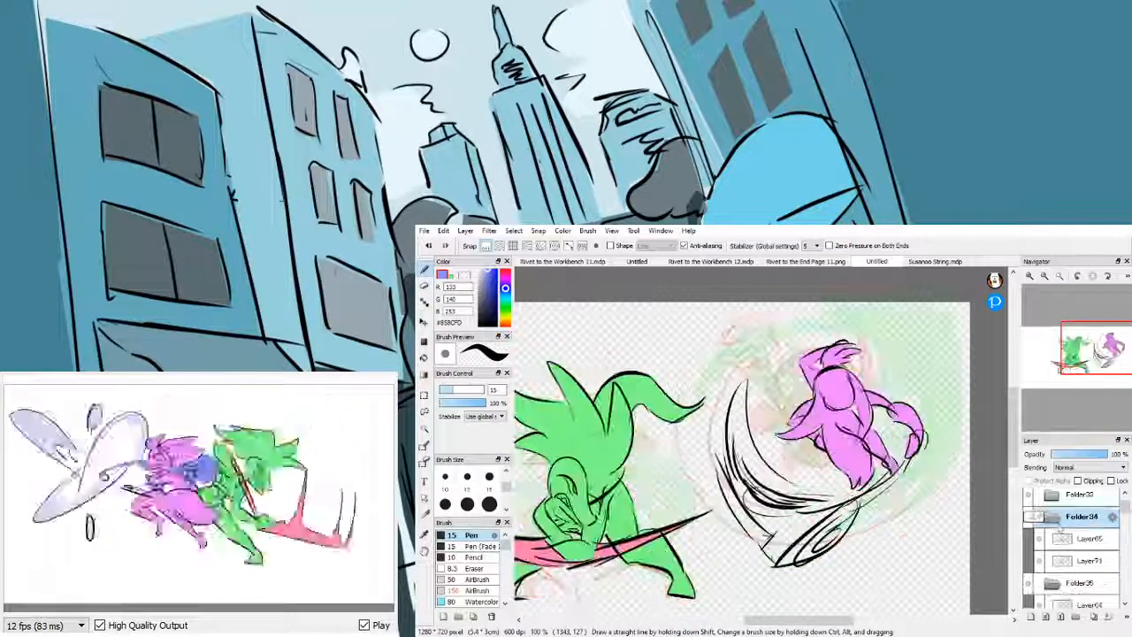
left_click(1052, 518)
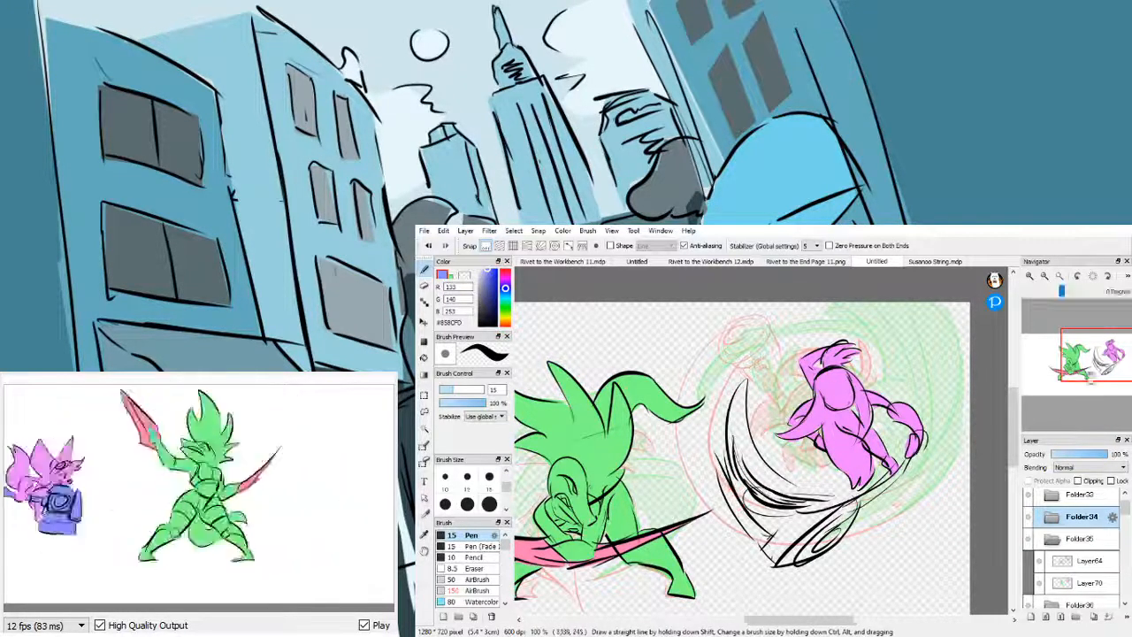
left_click_drag(1117, 368, 1100, 381)
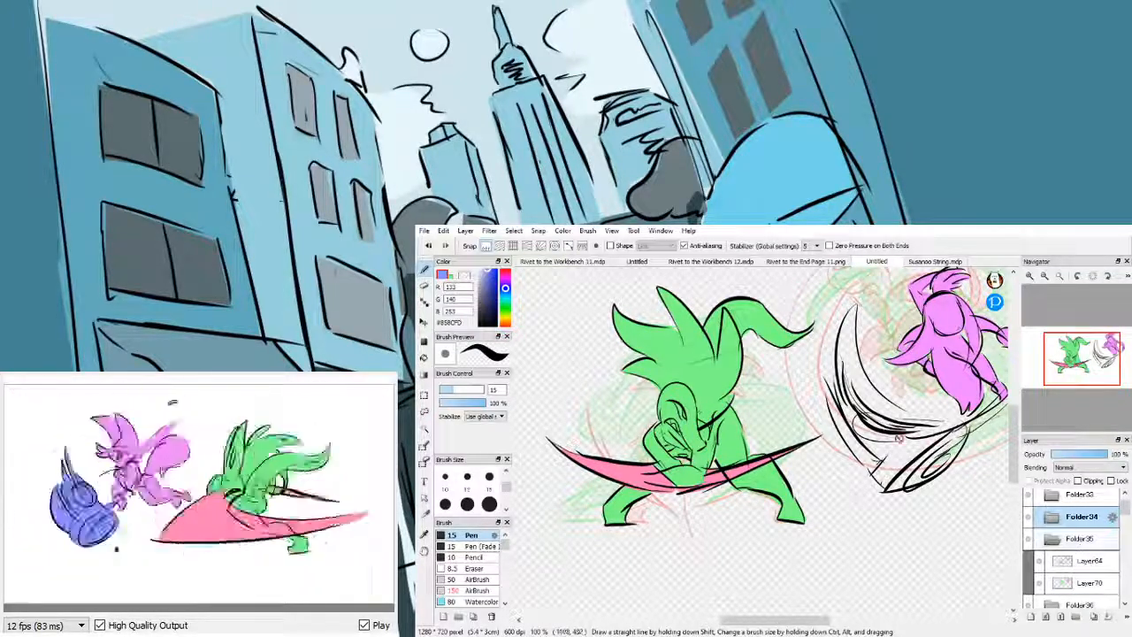
left_click(1097, 563)
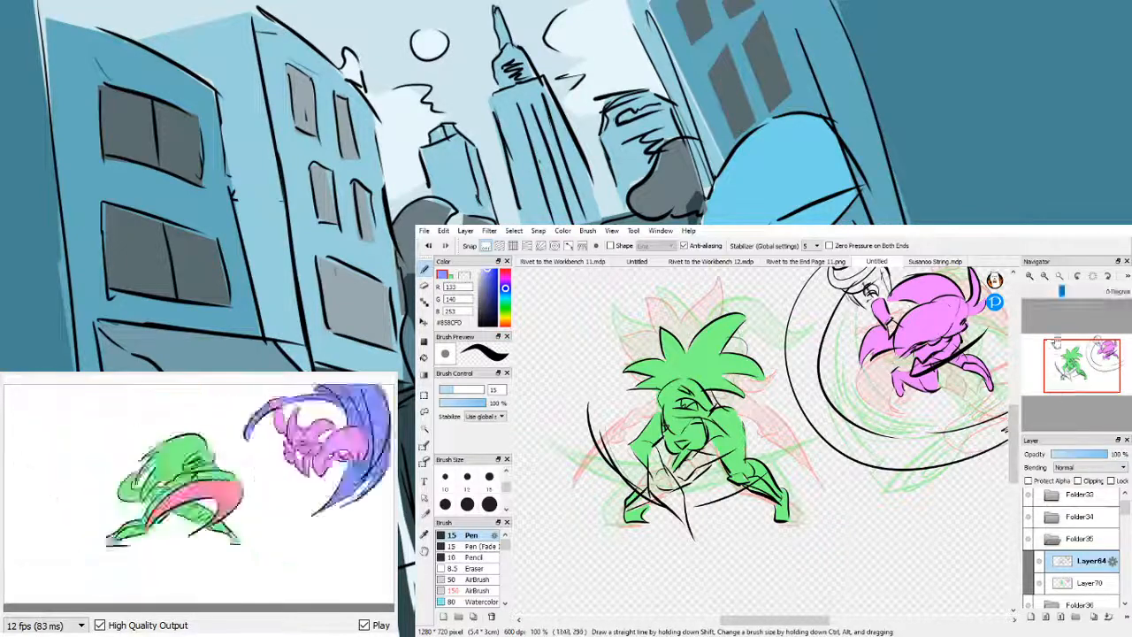
left_click(1079, 583)
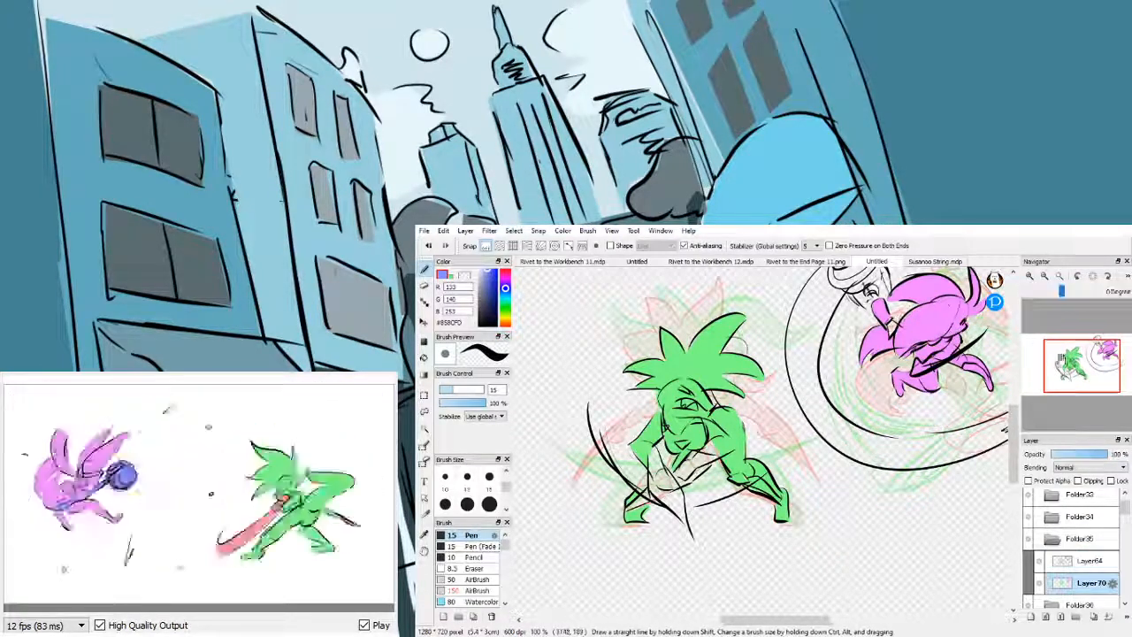
left_click_drag(1082, 366, 1081, 355)
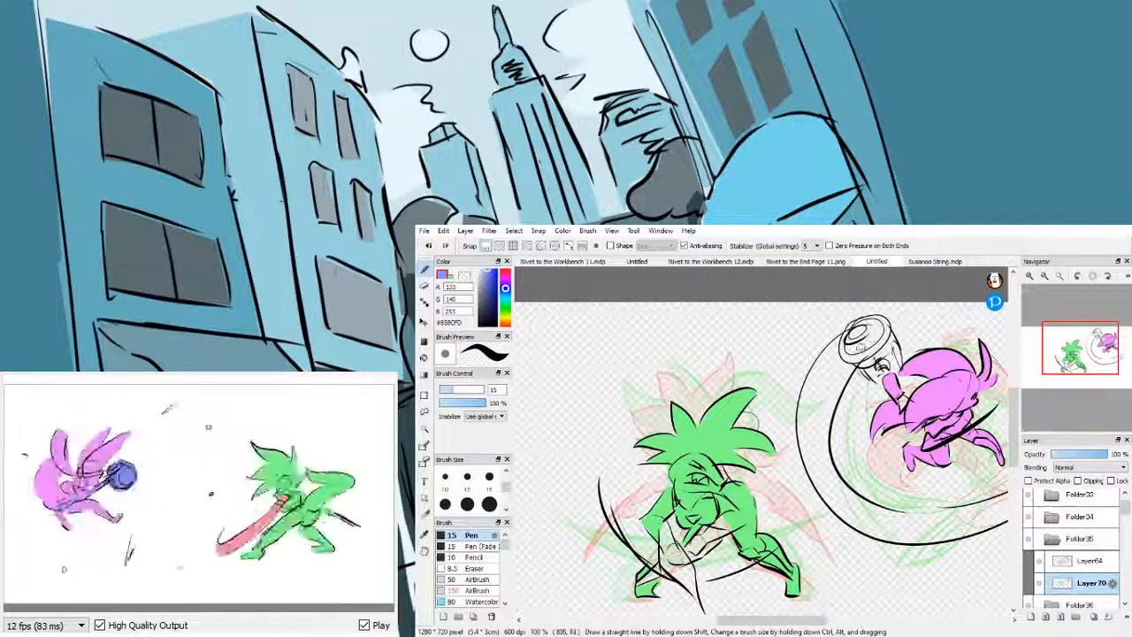
- Paint the raised hammer head above the purple character in the Folder35 frame solid blue with the 15 px Pen
left_click_drag(865, 329, 847, 340)
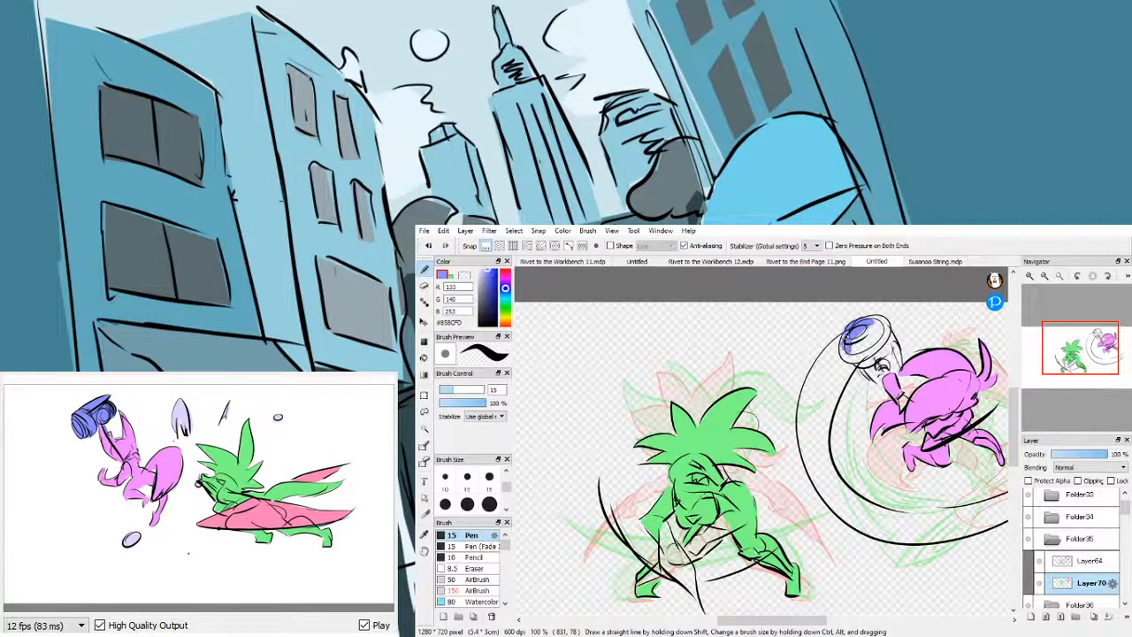
mouse_move(847, 335)
left_mouse_down()
mouse_move(855, 352)
mouse_move(865, 336)
mouse_move(878, 379)
left_mouse_up()
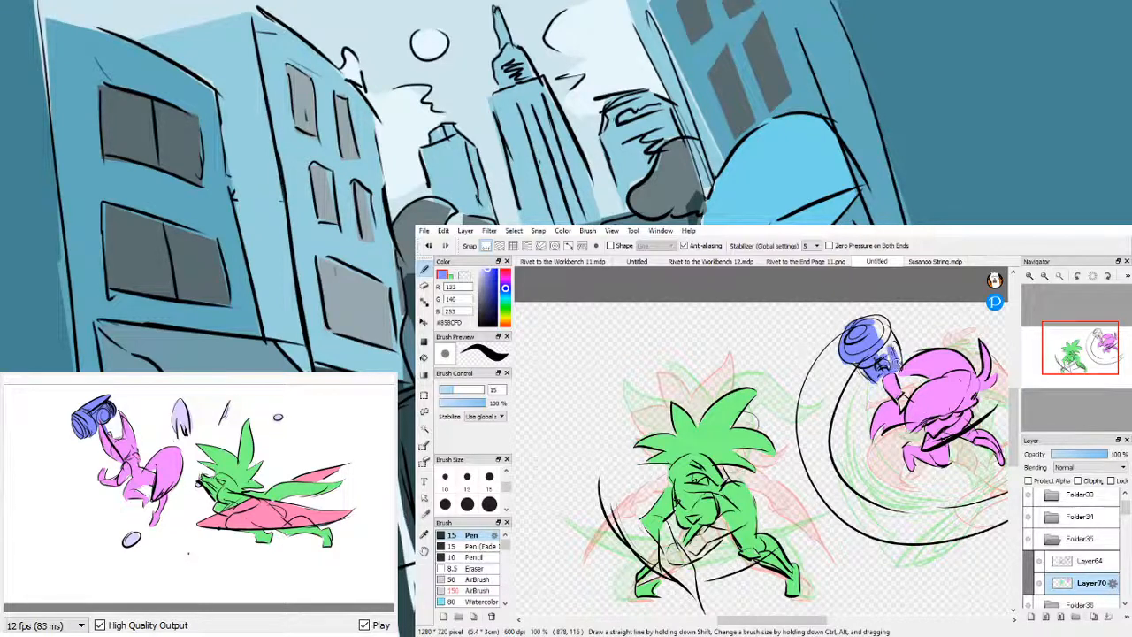
left_click_drag(892, 340, 884, 373)
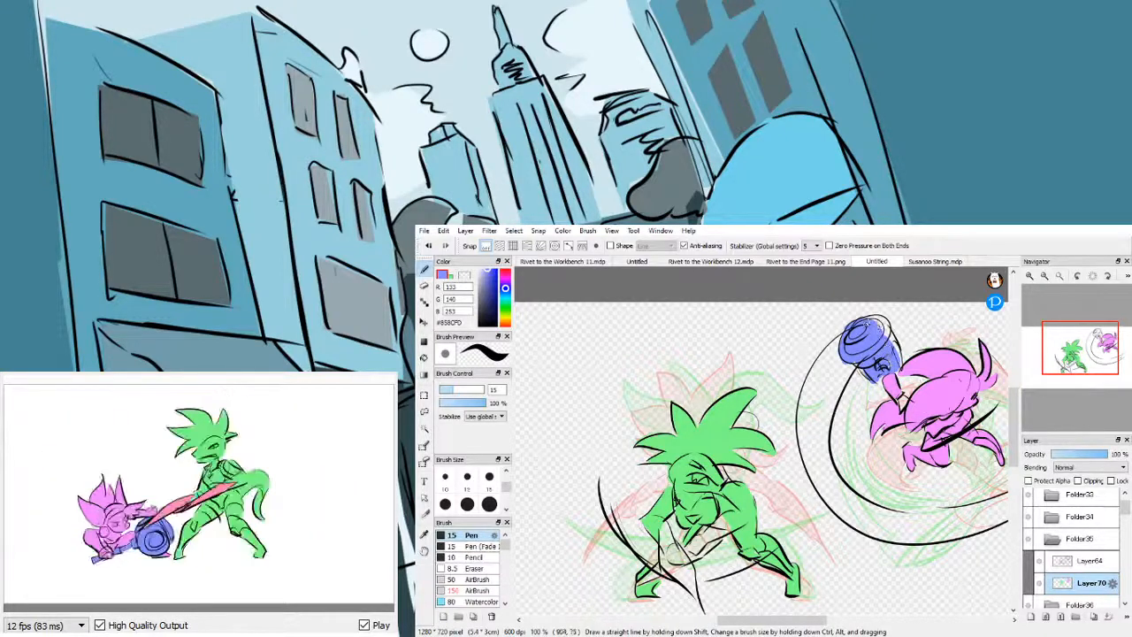
left_click_drag(880, 324, 865, 323)
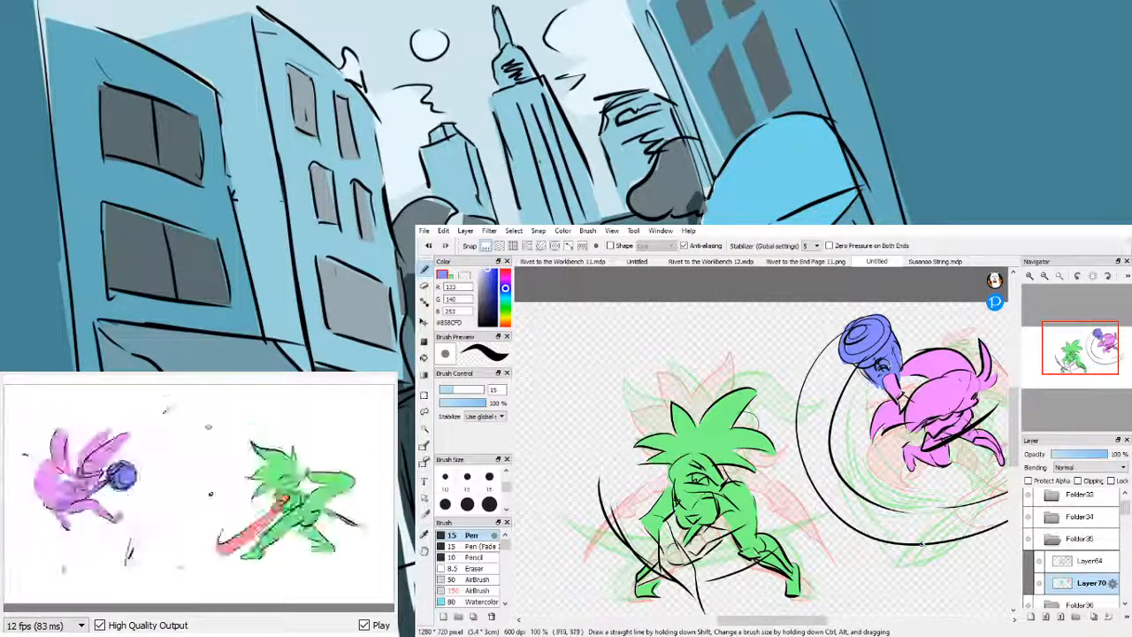
left_click(1088, 367)
left_click_drag(987, 356, 919, 369)
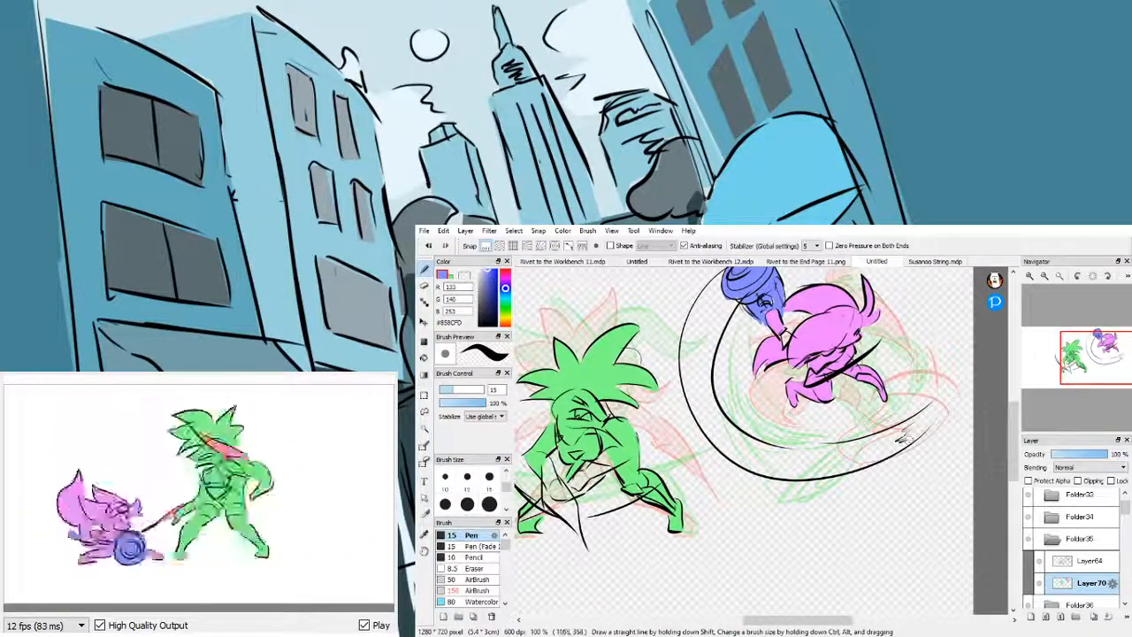
mouse_move(899, 432)
left_mouse_down()
mouse_move(887, 457)
mouse_move(853, 473)
mouse_move(839, 464)
mouse_move(858, 443)
mouse_move(815, 465)
mouse_move(778, 451)
mouse_move(713, 457)
mouse_move(710, 447)
mouse_move(739, 435)
mouse_move(750, 447)
mouse_move(727, 438)
mouse_move(723, 415)
mouse_move(701, 418)
mouse_move(694, 386)
left_mouse_up()
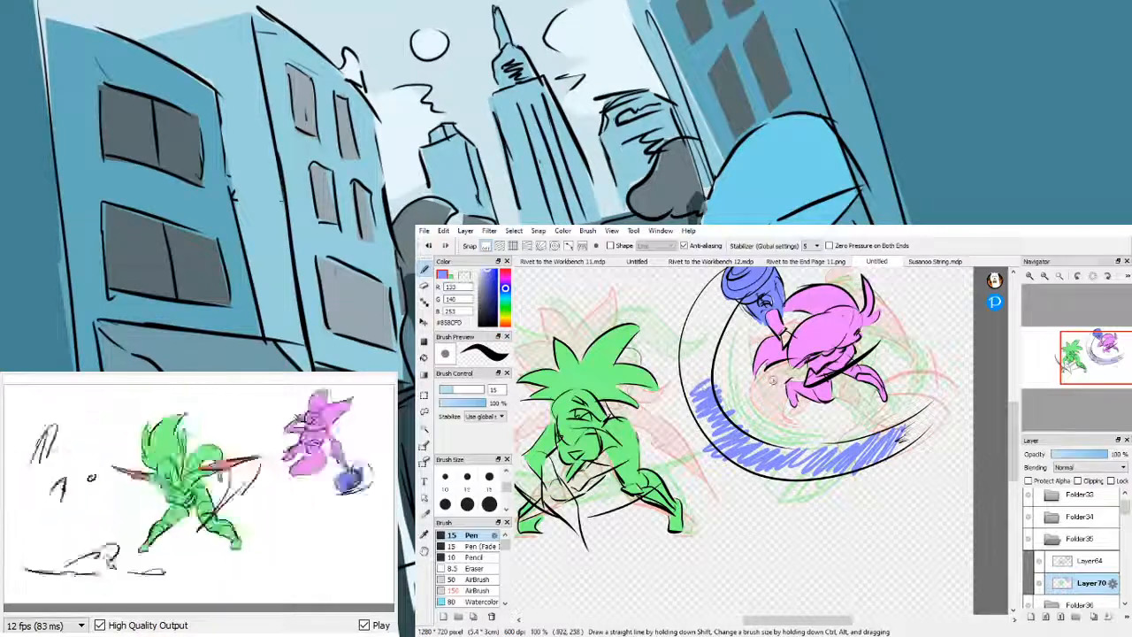
key("ctrl+z")
key("ctrl+z")
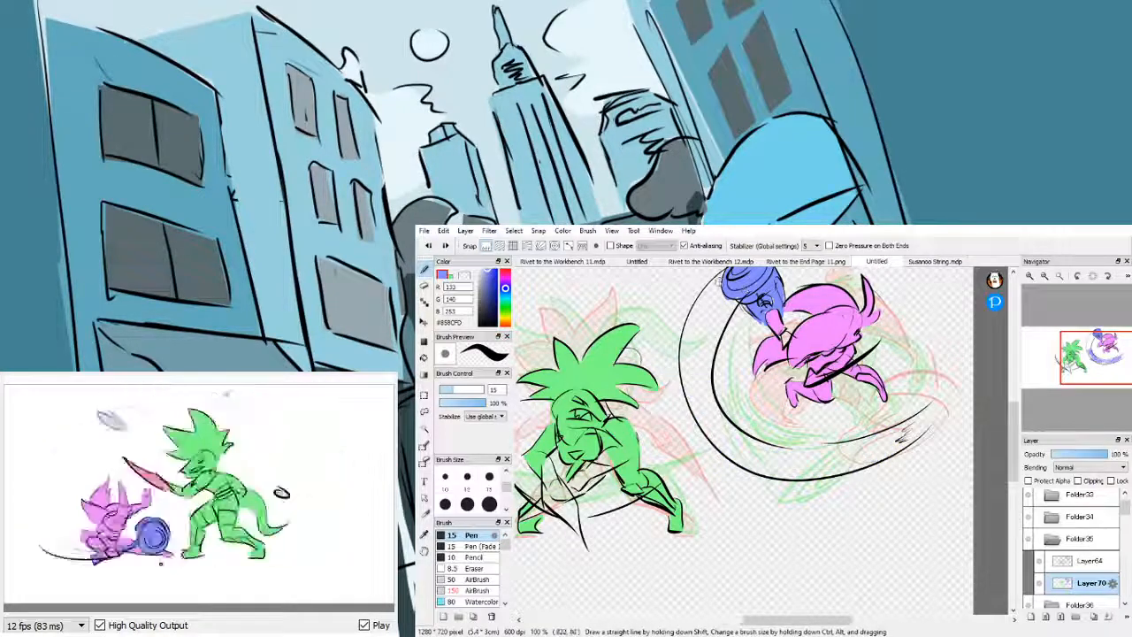
- Hatch the Folder35 swing trail in blue from the hammer head around the curve to its far tip
mouse_move(722, 273)
left_mouse_down()
mouse_move(732, 311)
mouse_move(719, 285)
mouse_move(721, 329)
mouse_move(710, 299)
mouse_move(695, 305)
mouse_move(690, 330)
mouse_move(713, 359)
mouse_move(680, 380)
mouse_move(713, 396)
mouse_move(715, 442)
mouse_move(757, 448)
mouse_move(776, 482)
mouse_move(851, 446)
mouse_move(884, 451)
mouse_move(918, 418)
left_mouse_up()
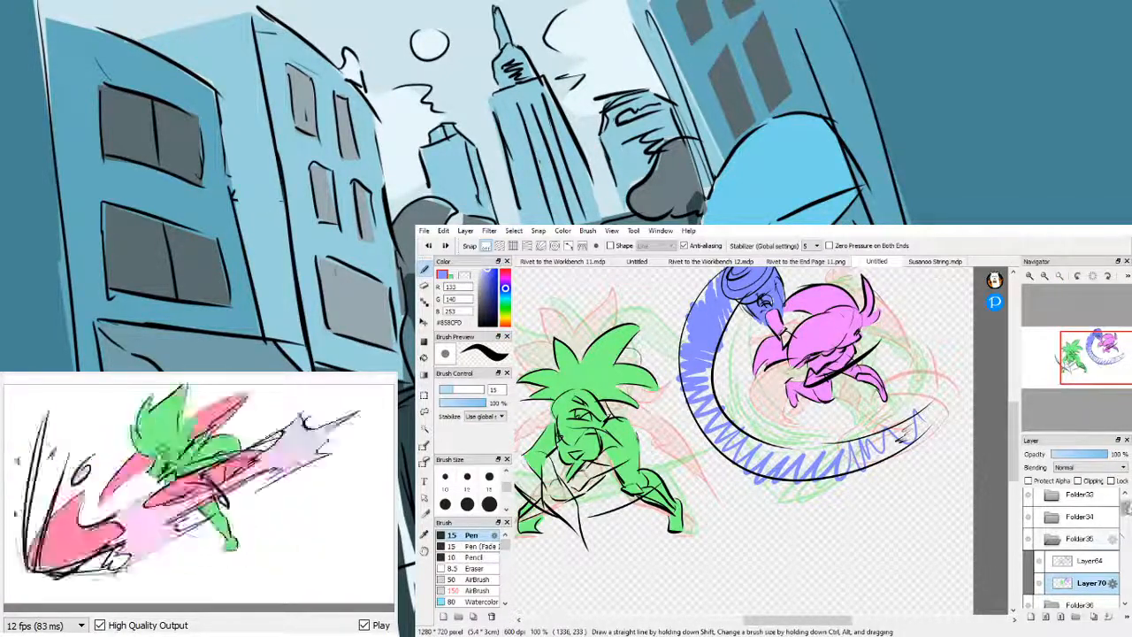
- On Layer69 of the Folder36 frame, color the hammer handle below the purple character blue
left_click_drag(1125, 508, 1125, 518)
left_click(1080, 509)
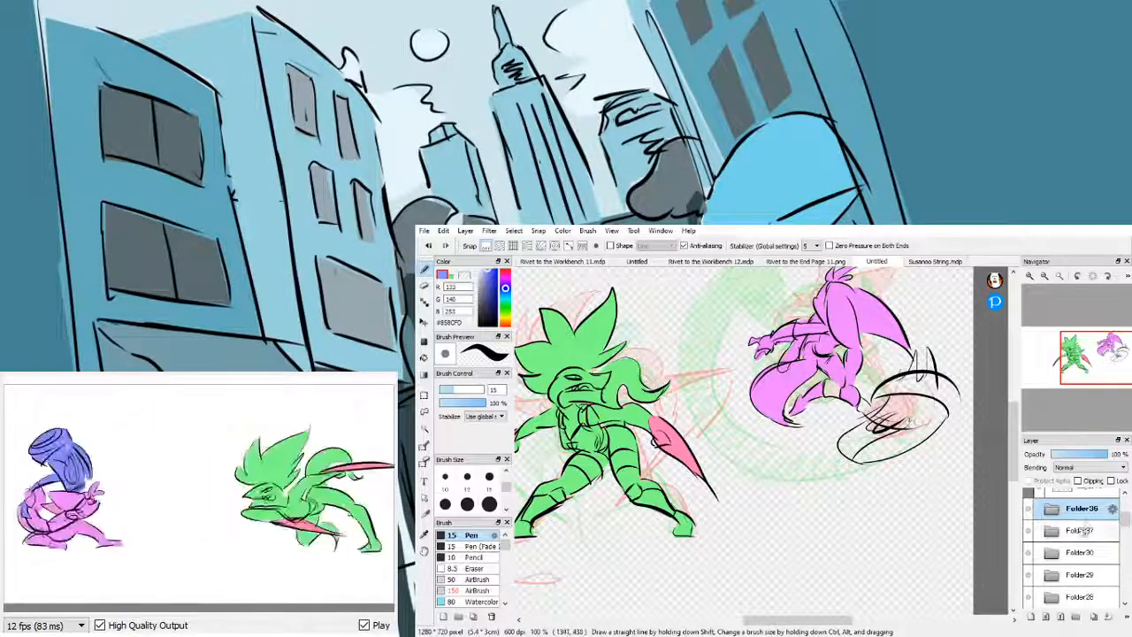
left_click(1051, 509)
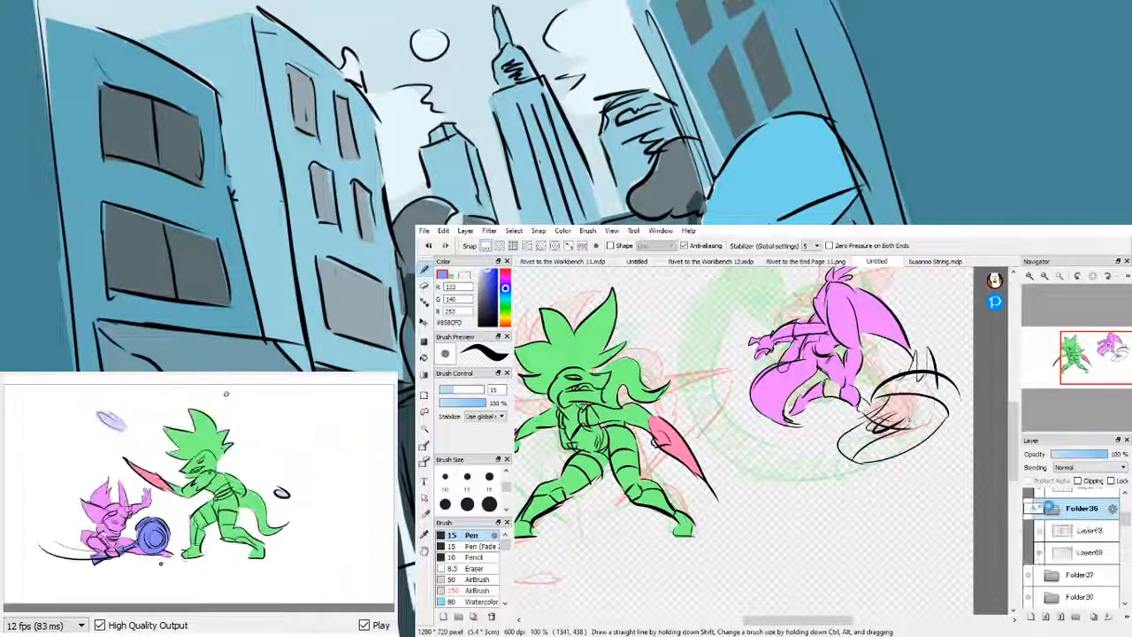
left_click(1084, 552)
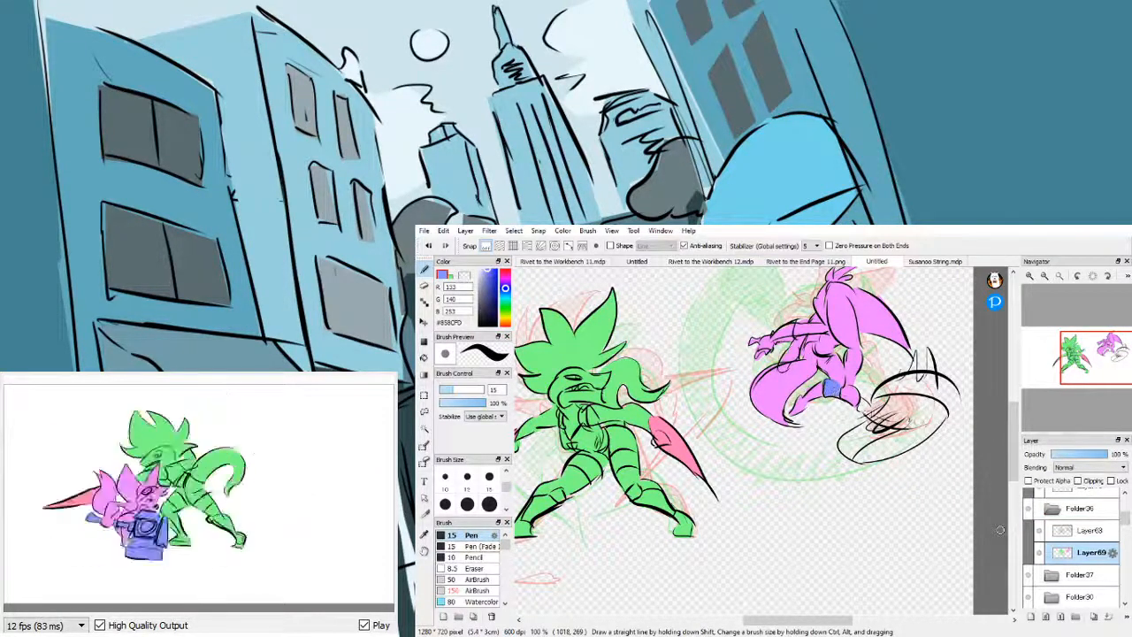
left_click_drag(859, 404, 899, 425)
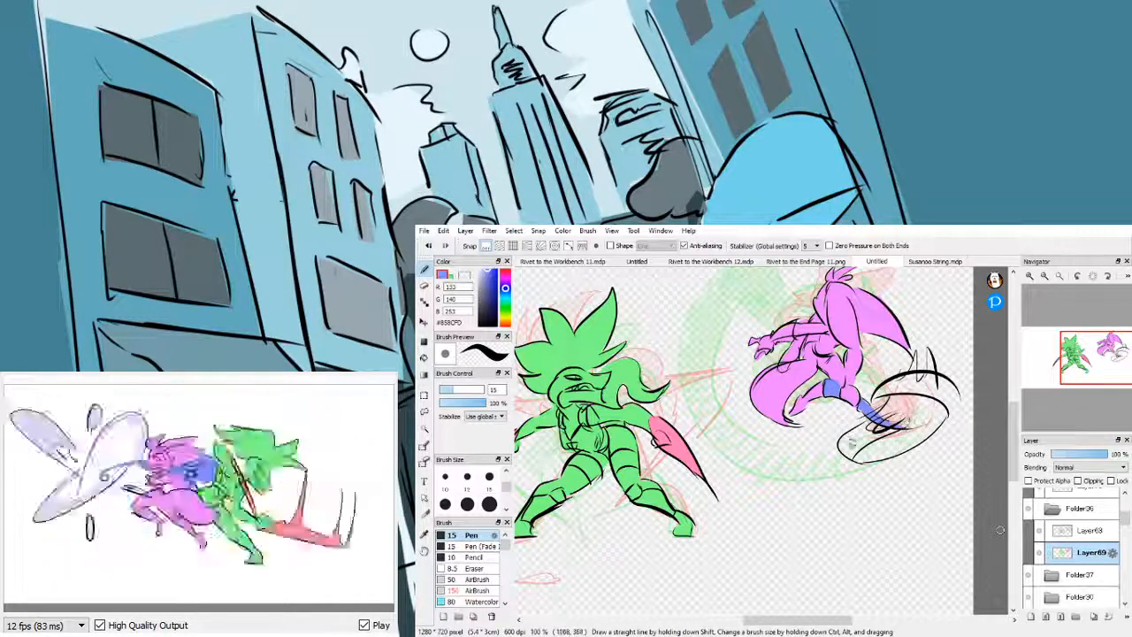
mouse_move(841, 449)
left_mouse_down()
mouse_move(874, 417)
mouse_move(855, 433)
mouse_move(874, 442)
mouse_move(865, 453)
mouse_move(952, 432)
left_mouse_up()
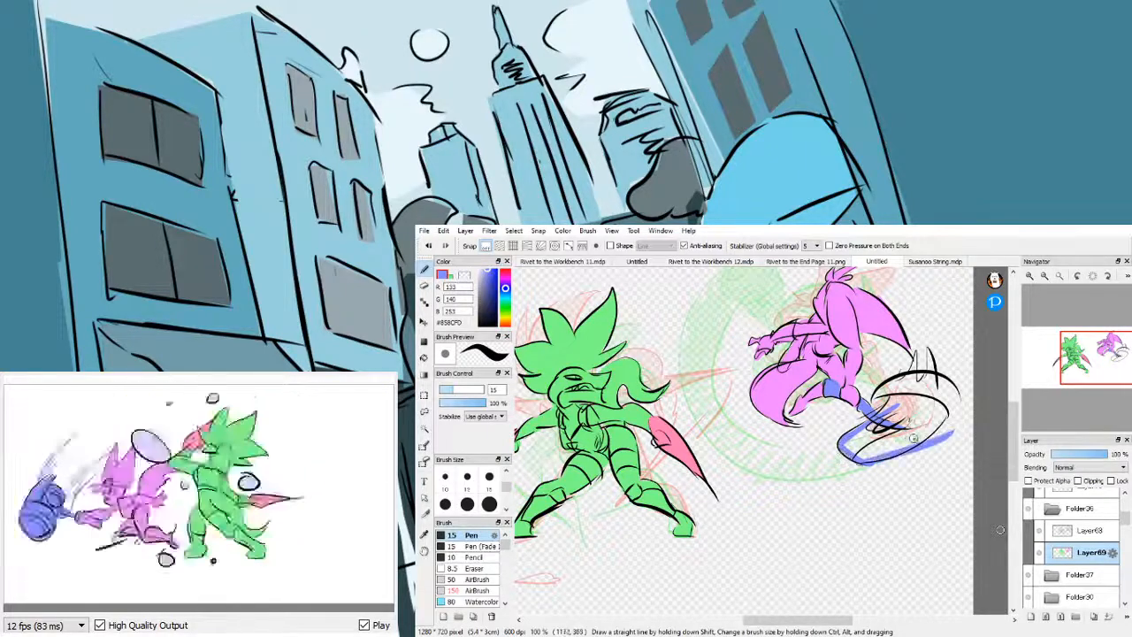
key("ctrl+z")
key("ctrl+z")
- Fill the blurred hammer head of the Folder36 frame with blue, including its upper spikes and outer edge
mouse_move(857, 463)
left_mouse_down()
mouse_move(842, 447)
mouse_move(922, 427)
mouse_move(874, 428)
mouse_move(893, 416)
mouse_move(903, 420)
mouse_move(871, 448)
mouse_move(914, 411)
mouse_move(875, 397)
mouse_move(871, 408)
mouse_move(887, 390)
mouse_move(880, 407)
left_mouse_up()
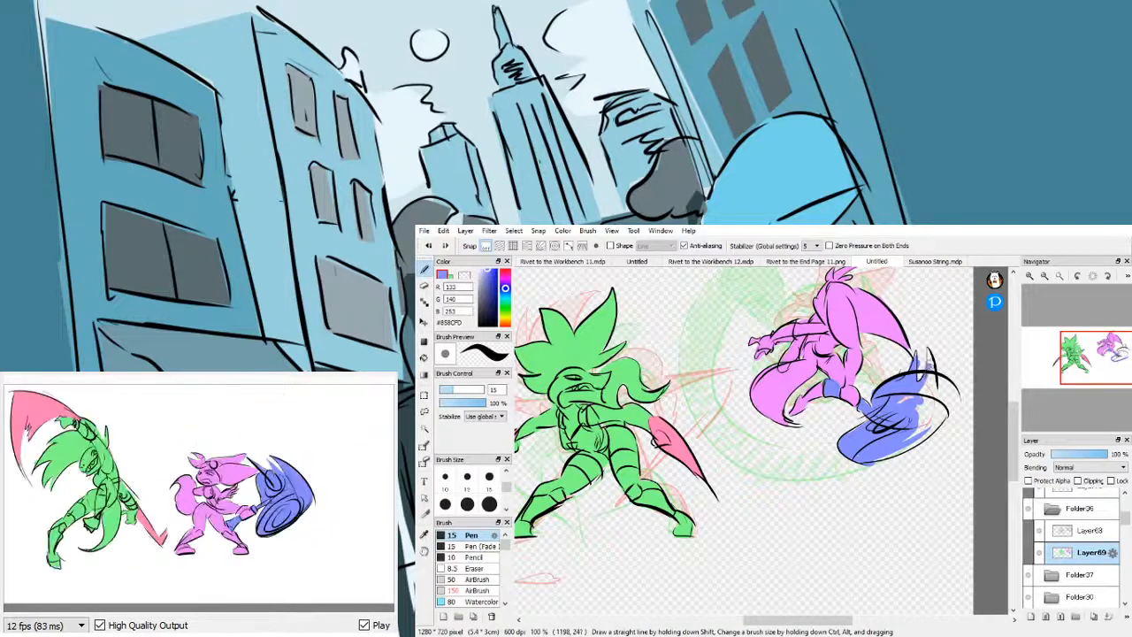
mouse_move(928, 349)
left_mouse_down()
mouse_move(933, 403)
mouse_move(932, 369)
mouse_move(909, 422)
left_mouse_up()
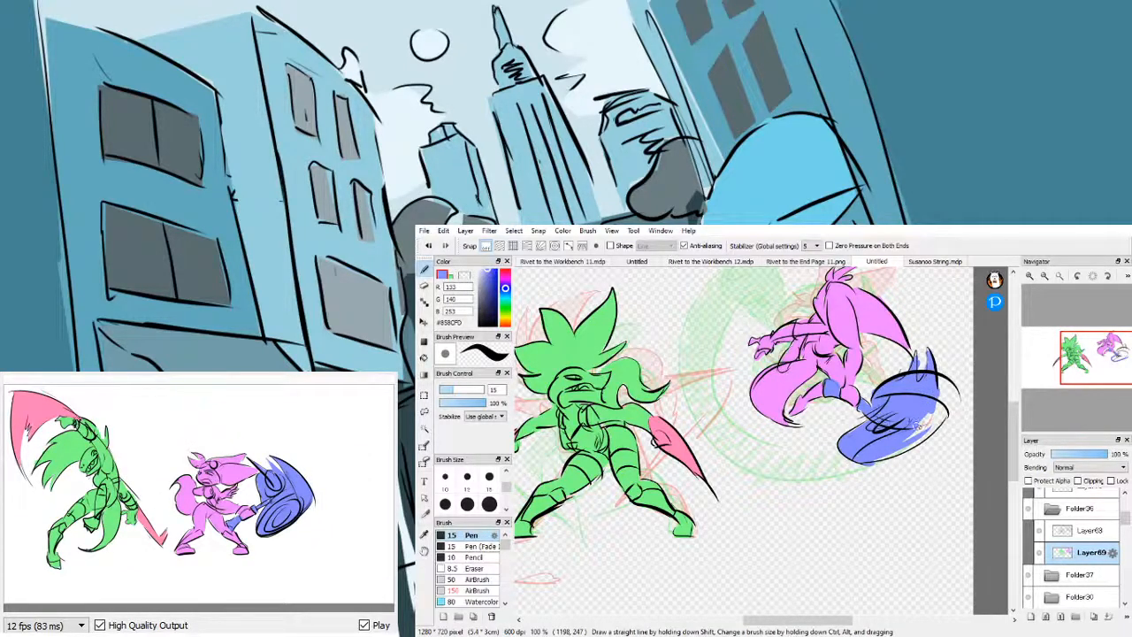
mouse_move(917, 423)
left_mouse_down()
mouse_move(870, 459)
mouse_move(910, 442)
mouse_move(933, 407)
mouse_move(945, 411)
mouse_move(928, 429)
mouse_move(955, 386)
left_mouse_up()
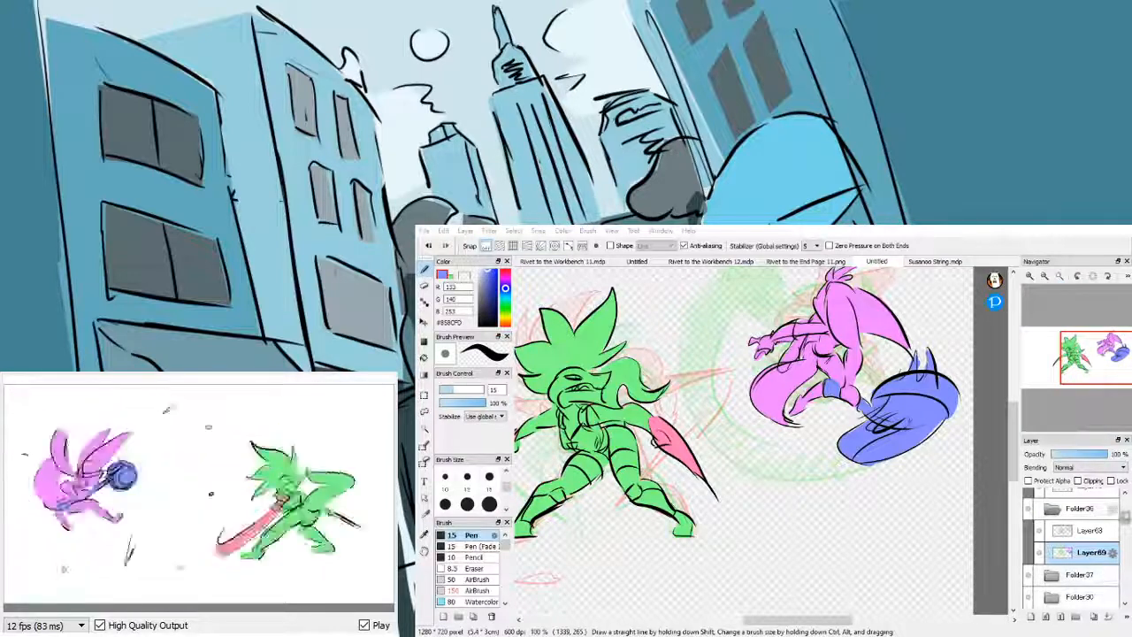
- On Layer68 of the Folder37 frame, fill the uncolored round end of the hammer head with blue
scroll(1126, 523, "down", 3)
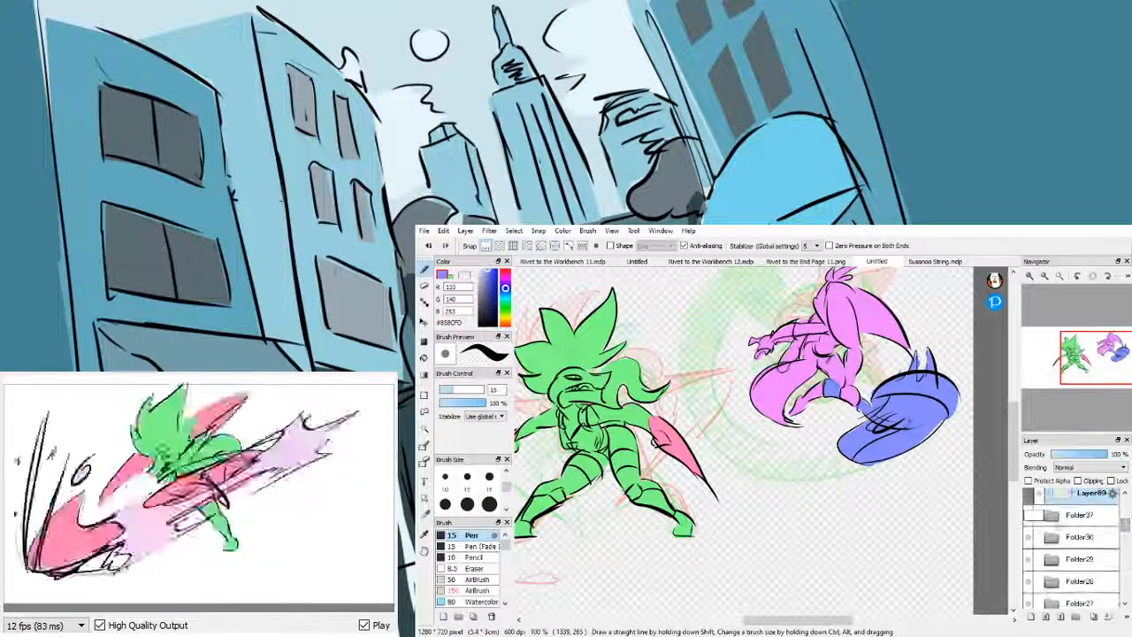
left_click(1051, 516)
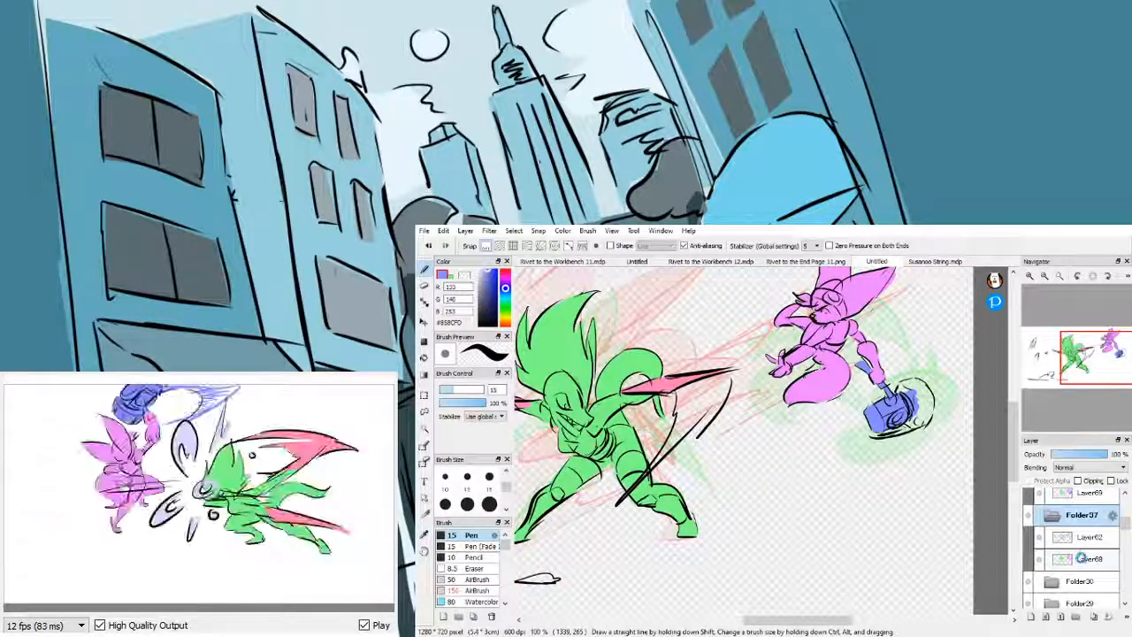
left_click(1081, 559)
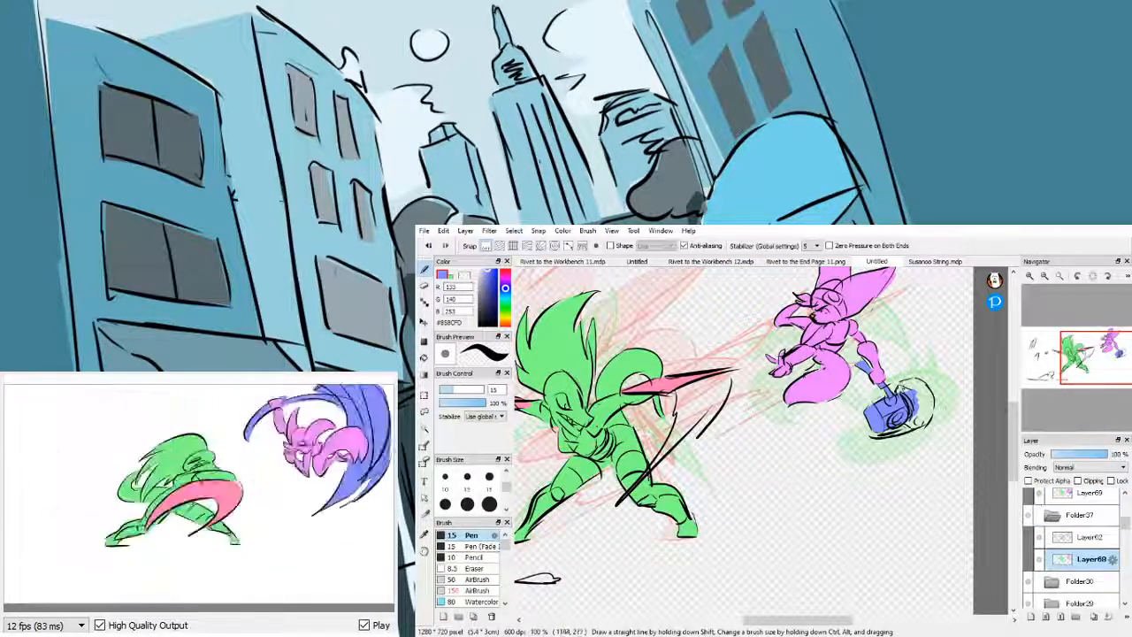
mouse_move(900, 387)
left_mouse_down()
mouse_move(920, 393)
mouse_move(920, 421)
mouse_move(871, 447)
mouse_move(925, 416)
mouse_move(917, 387)
mouse_move(927, 417)
left_mouse_up()
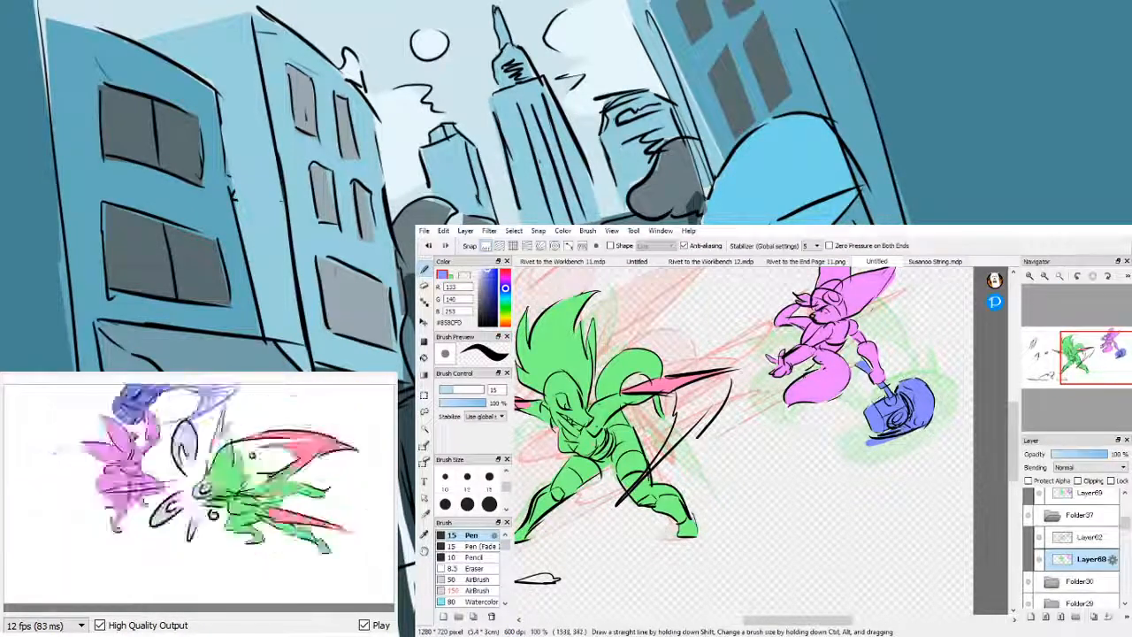
- Collapse Folder35 and Folder36, then expand the Folder34 frame and make its Layer71 active
left_click(1090, 494)
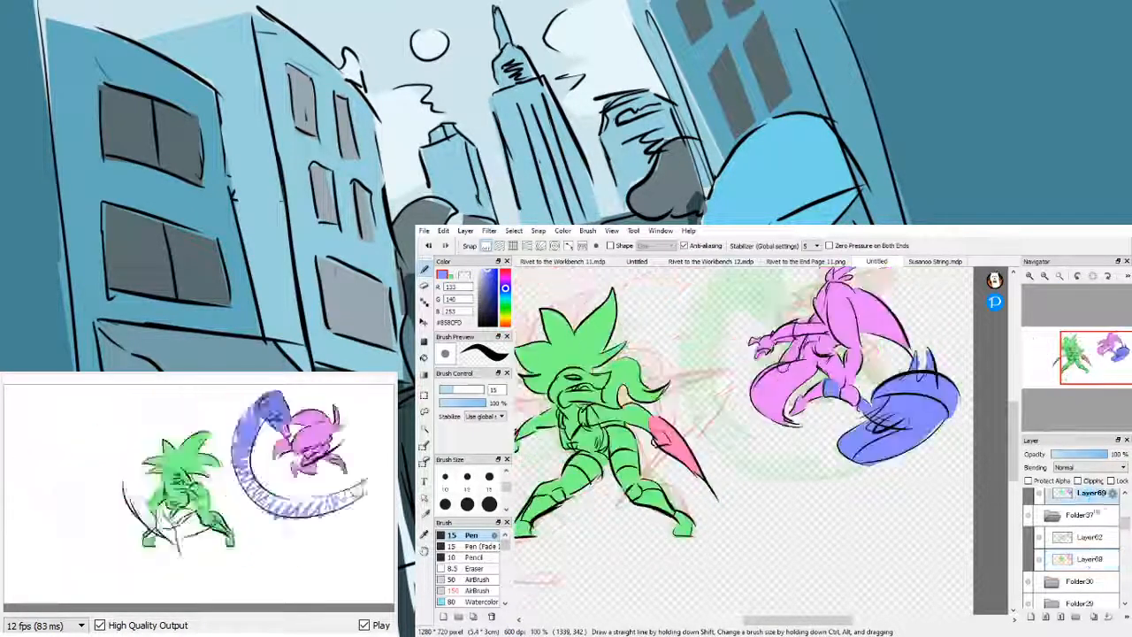
scroll(1121, 523, "up", 1)
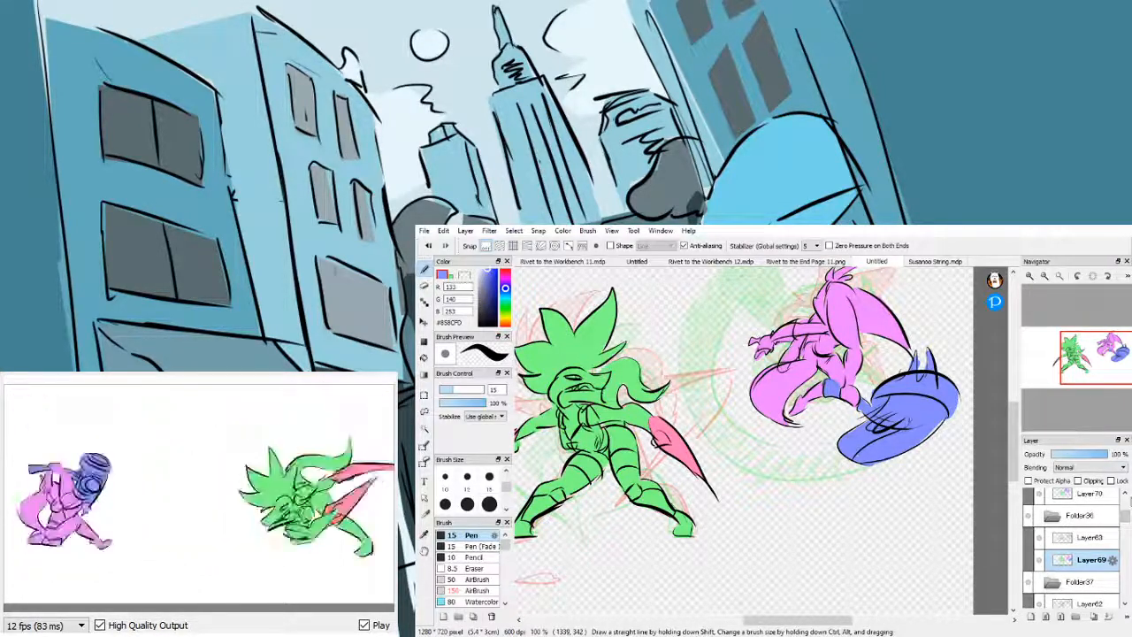
left_click_drag(1124, 519, 1125, 501)
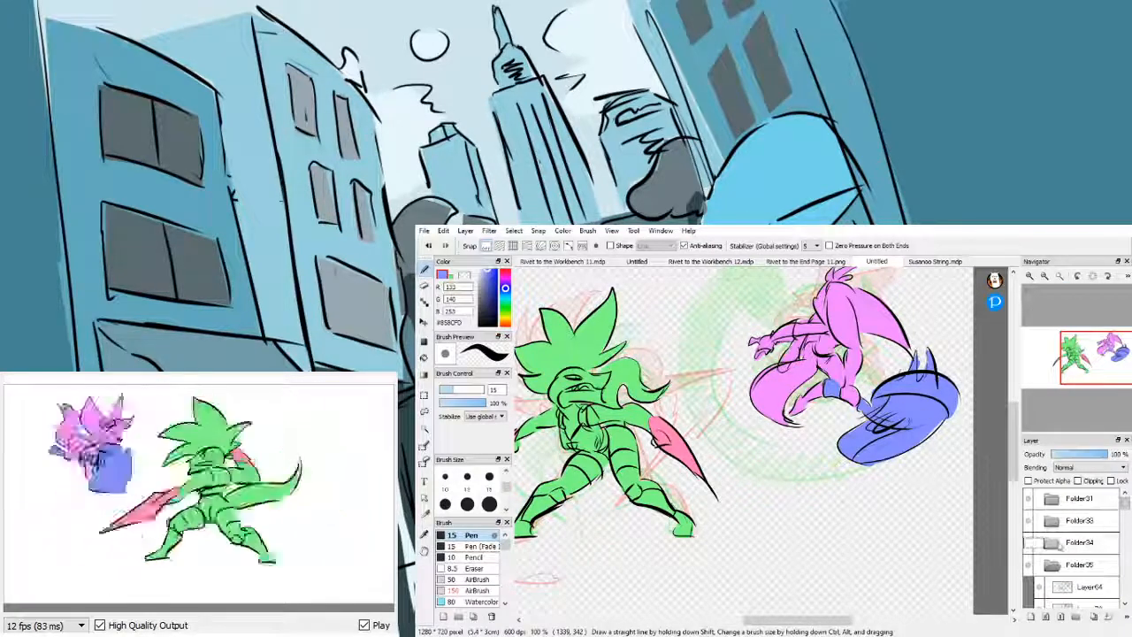
left_click(1054, 564)
left_click(1051, 585)
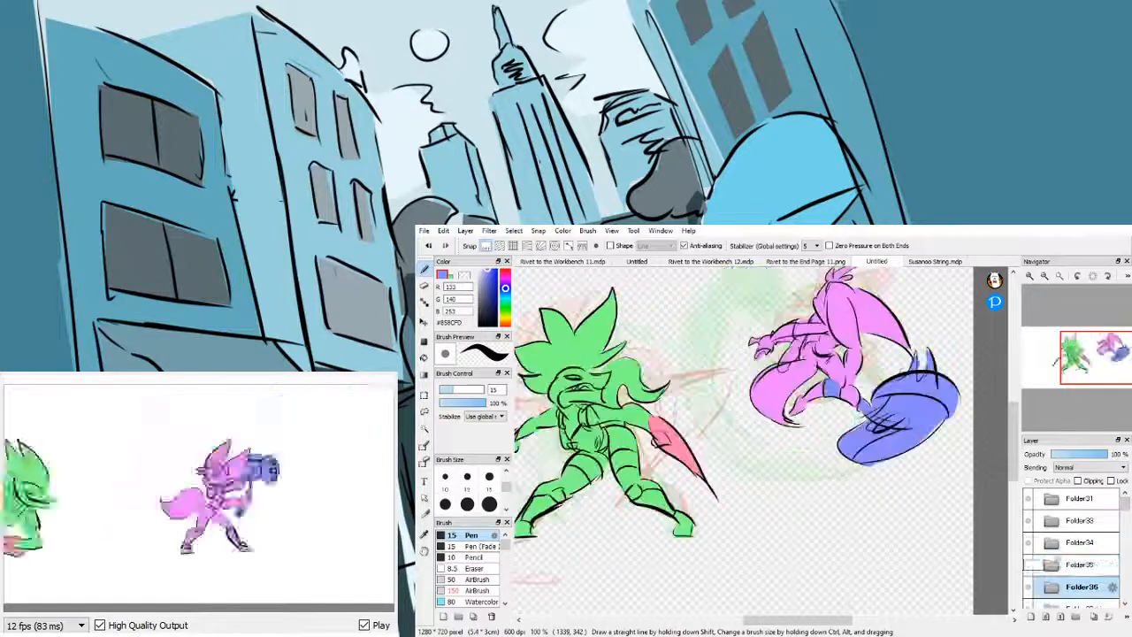
left_click(1052, 543)
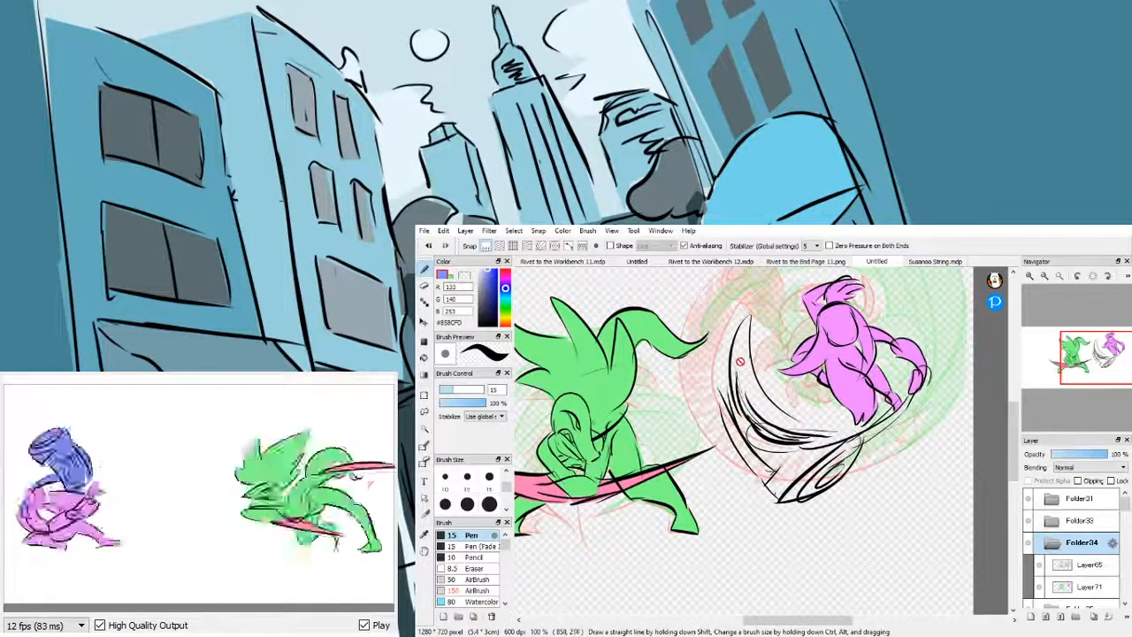
left_click(1088, 586)
mouse_move(738, 345)
left_mouse_down()
mouse_move(750, 427)
mouse_move(742, 320)
left_mouse_up()
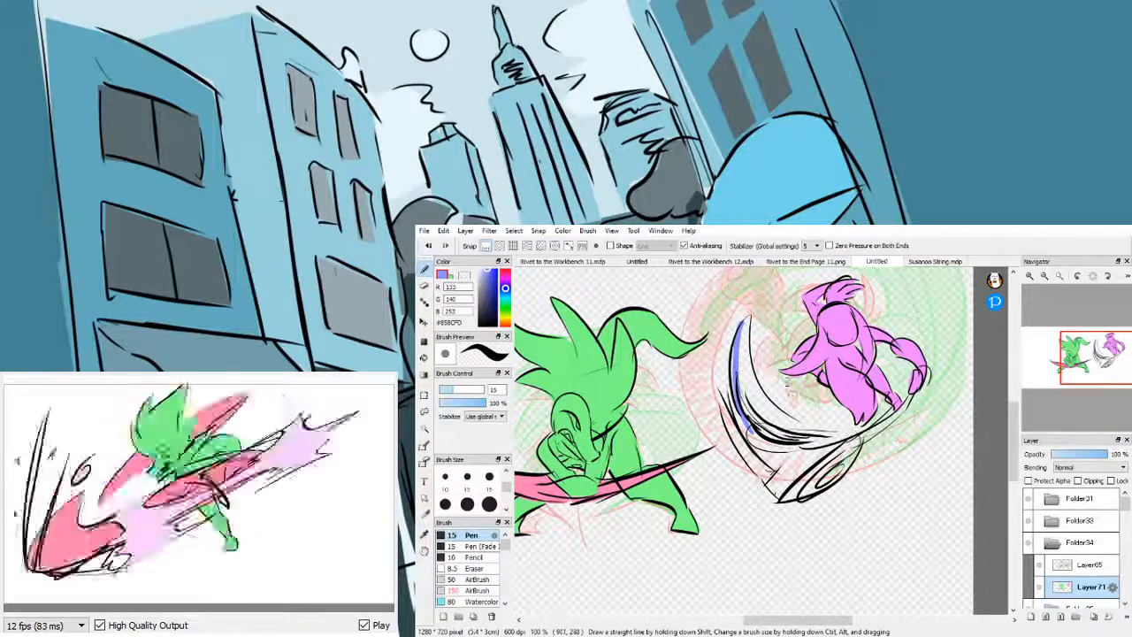
key("ctrl+z")
key("ctrl+z")
- On Layer71 of the Folder34 frame, block in the hammer's swing trail along its outlines and color the hammer head blue
mouse_move(737, 350)
left_mouse_down()
mouse_move(744, 416)
mouse_move(738, 342)
mouse_move(746, 416)
mouse_move(730, 364)
mouse_move(742, 327)
mouse_move(745, 393)
mouse_move(773, 435)
left_mouse_up()
left_click_drag(723, 400, 763, 476)
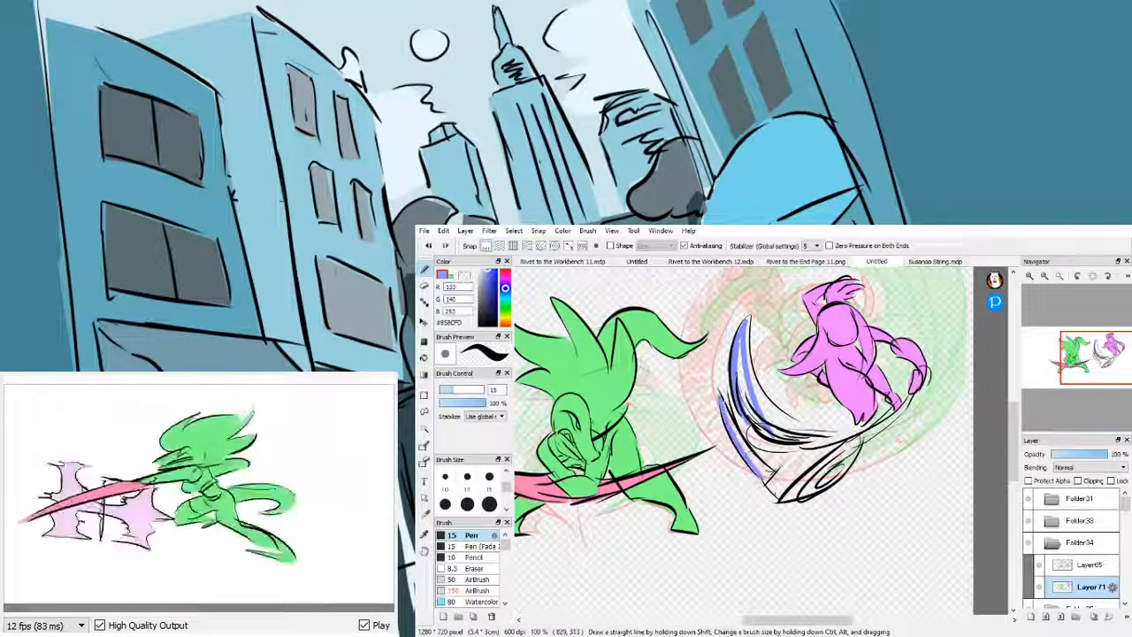
left_click_drag(724, 409, 773, 479)
mouse_move(741, 443)
left_mouse_down()
mouse_move(787, 500)
mouse_move(827, 483)
mouse_move(847, 443)
left_mouse_up()
left_click_drag(821, 479, 860, 437)
- Fill the remaining gaps inside the curved swing trail and where it meets the hammer head with blue
mouse_move(745, 387)
left_mouse_down()
mouse_move(748, 316)
mouse_move(785, 468)
mouse_move(773, 462)
left_mouse_up()
mouse_move(772, 418)
left_mouse_down()
mouse_move(813, 445)
mouse_move(749, 390)
mouse_move(772, 431)
mouse_move(809, 443)
left_mouse_up()
left_click_drag(745, 398, 754, 434)
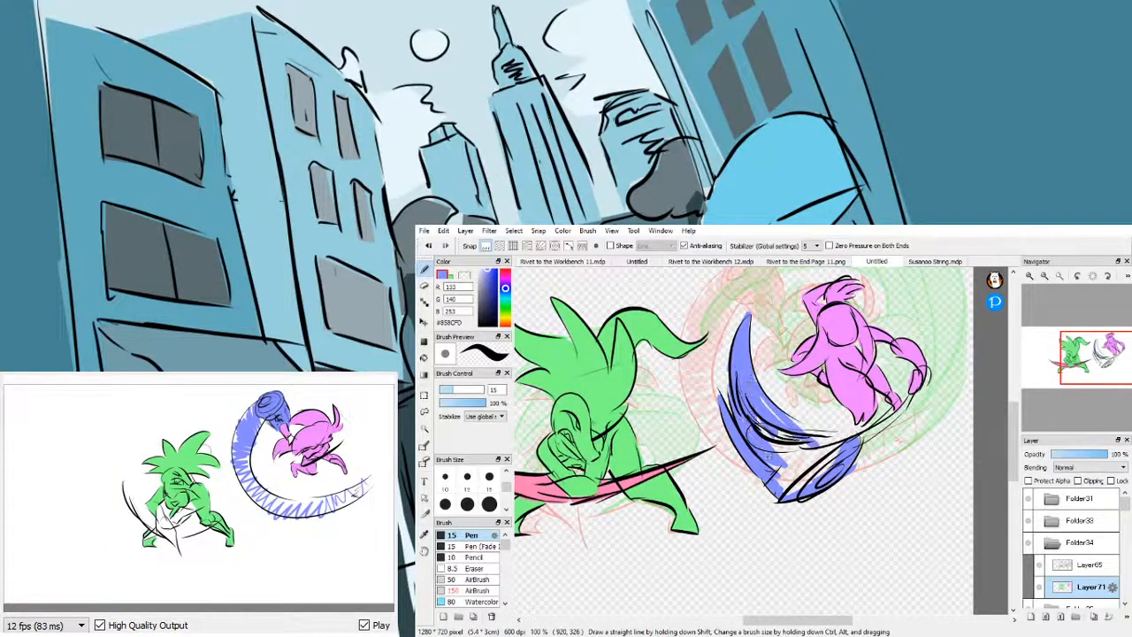
left_click_drag(754, 391, 823, 448)
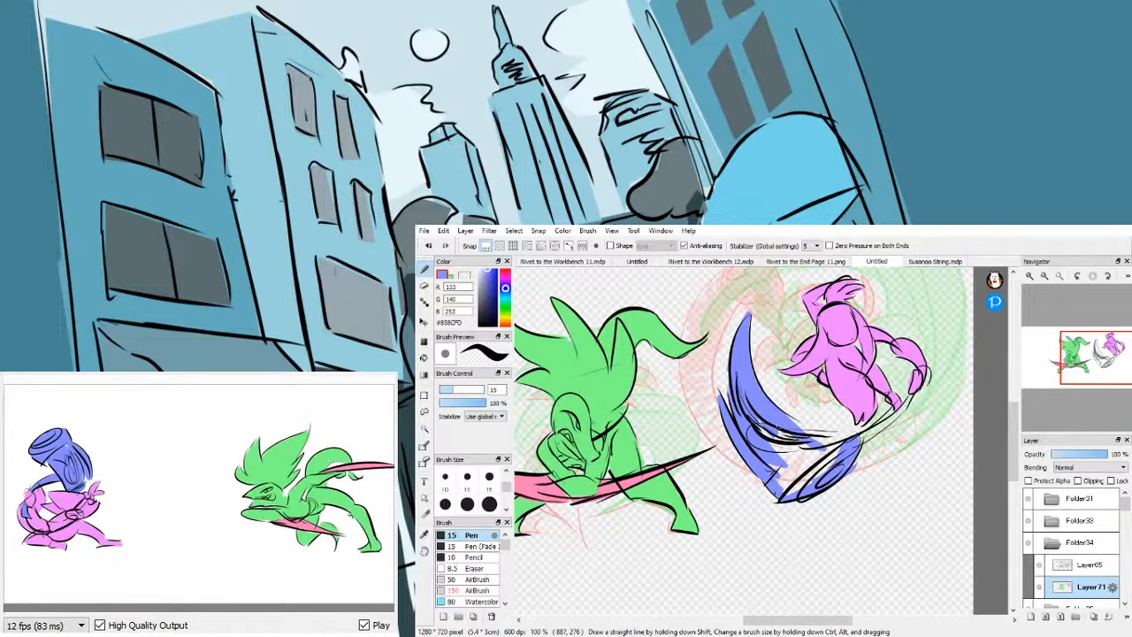
mouse_move(759, 423)
left_mouse_down()
mouse_move(782, 471)
mouse_move(770, 470)
mouse_move(801, 487)
mouse_move(775, 467)
mouse_move(858, 438)
mouse_move(797, 466)
mouse_move(840, 460)
left_mouse_up()
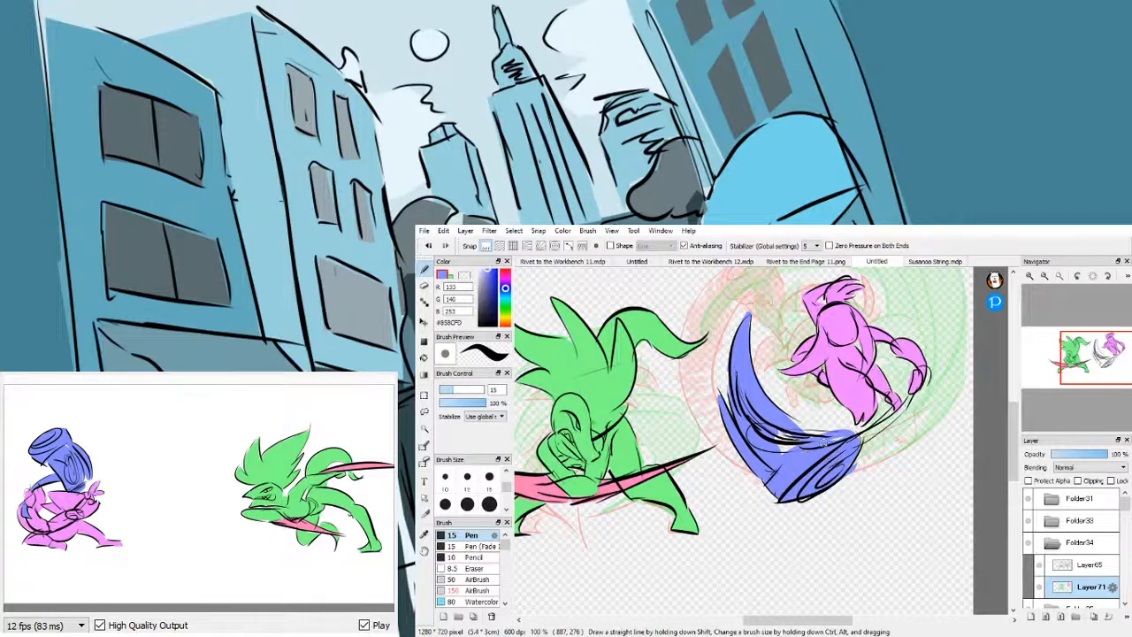
mouse_move(794, 449)
left_mouse_down()
mouse_move(770, 426)
mouse_move(821, 431)
left_mouse_up()
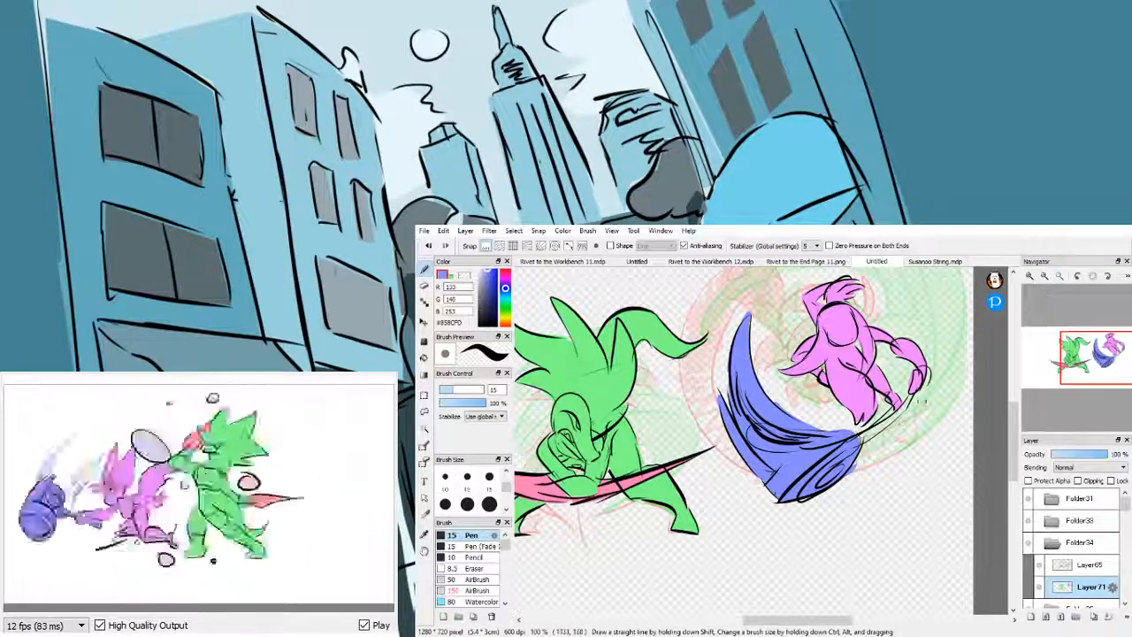
- Color the hammer handle blue up to the purple character's hand and collapse Folder34
left_click_drag(860, 437, 902, 411)
left_click_drag(866, 437, 926, 379)
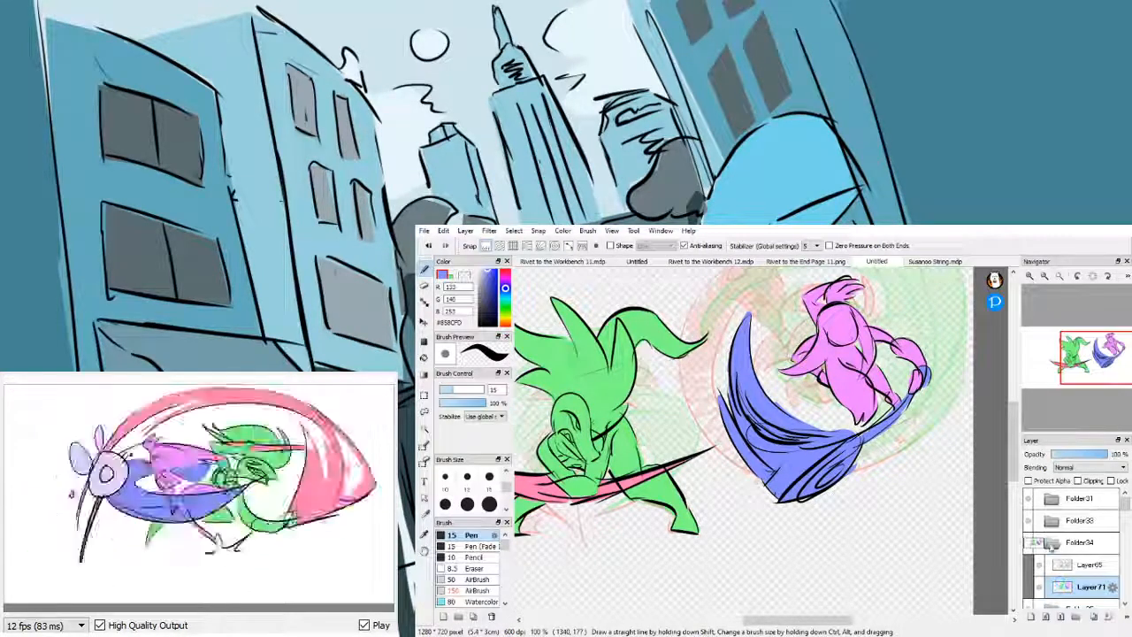
left_click(1039, 543)
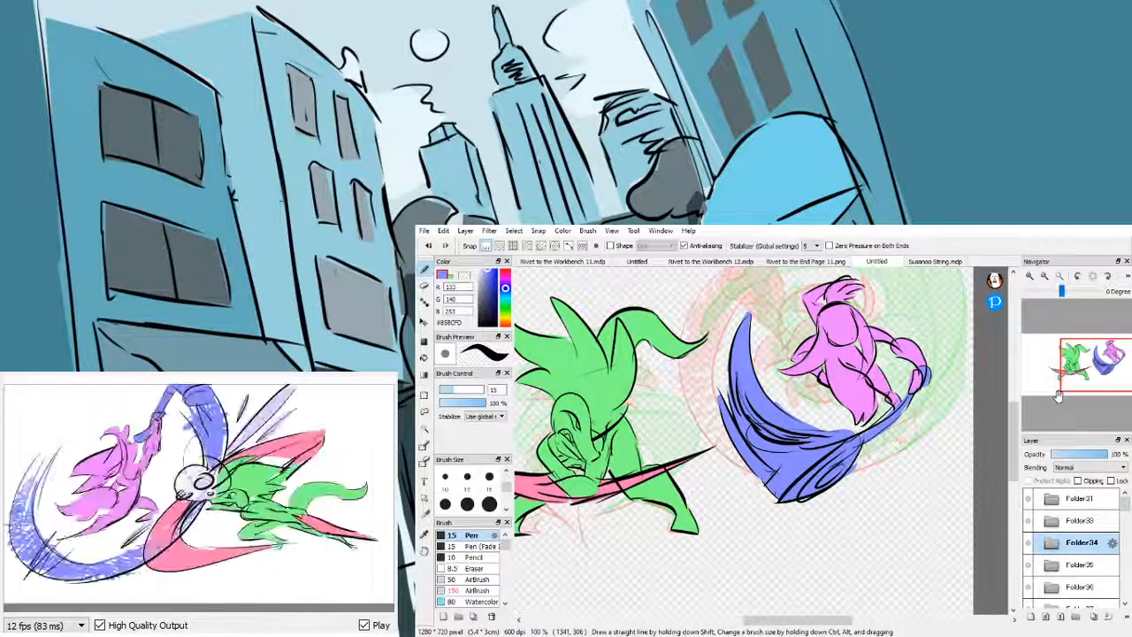
left_click(1103, 503)
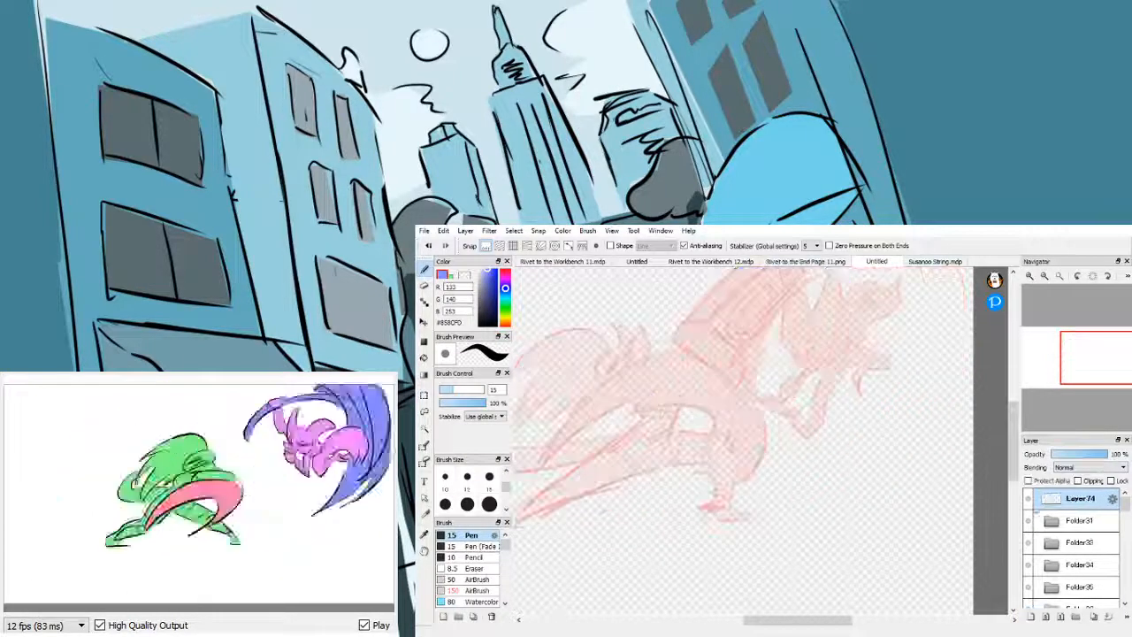
left_click(1032, 616)
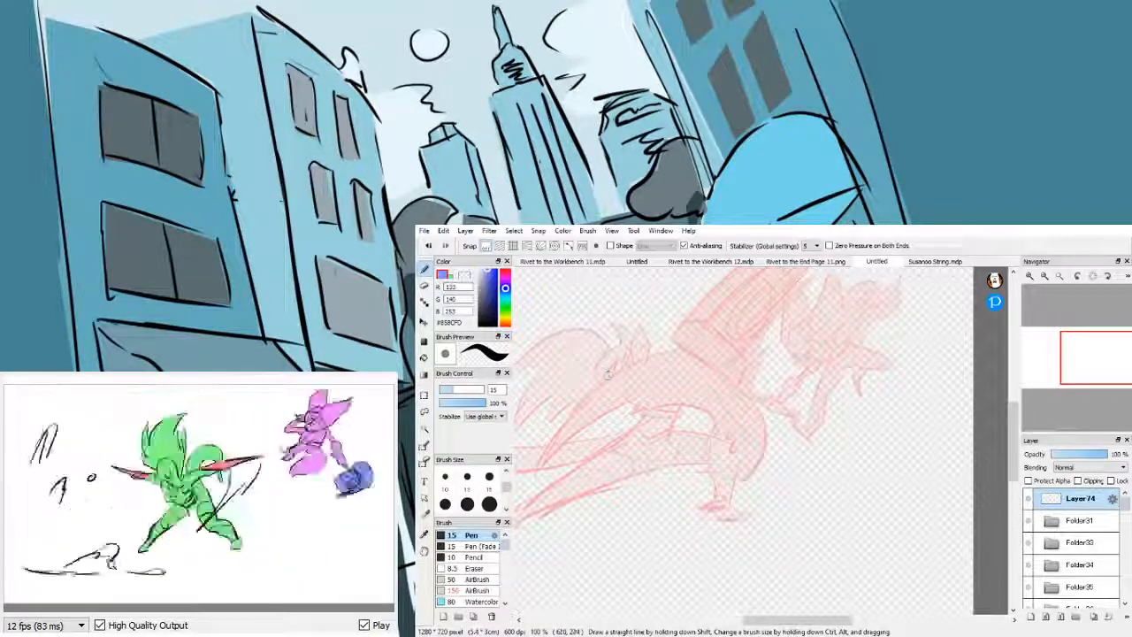
left_click_drag(485, 322, 466, 361)
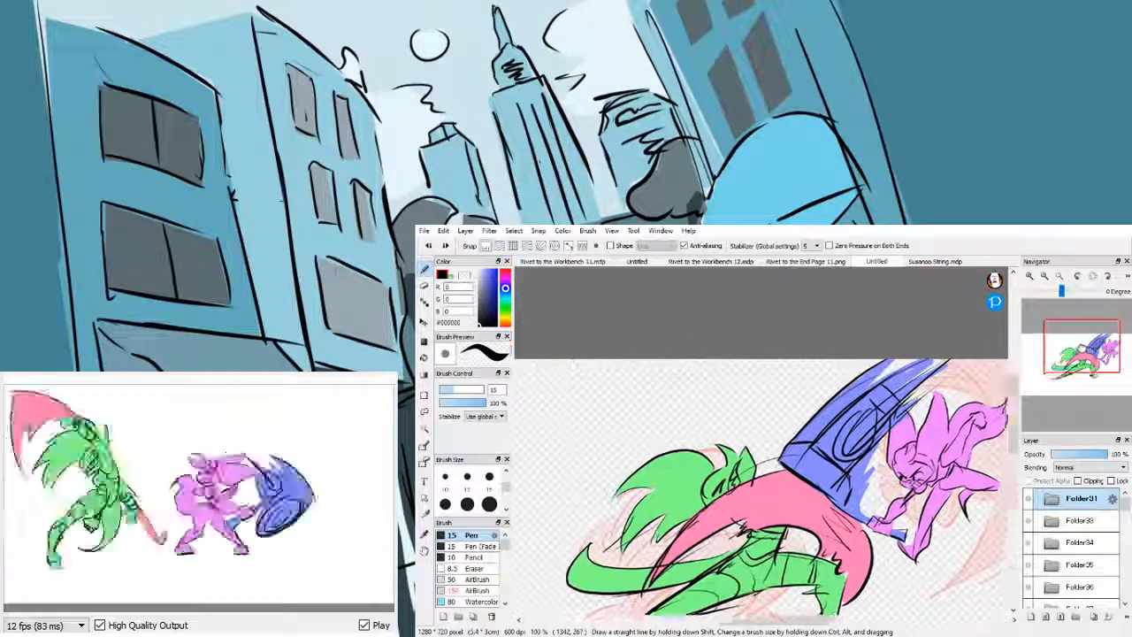
- In the Folder37 frame, sample the pink of the green character's blade, expand the folder and make Layer68 active
left_click_drag(1082, 346, 1076, 368)
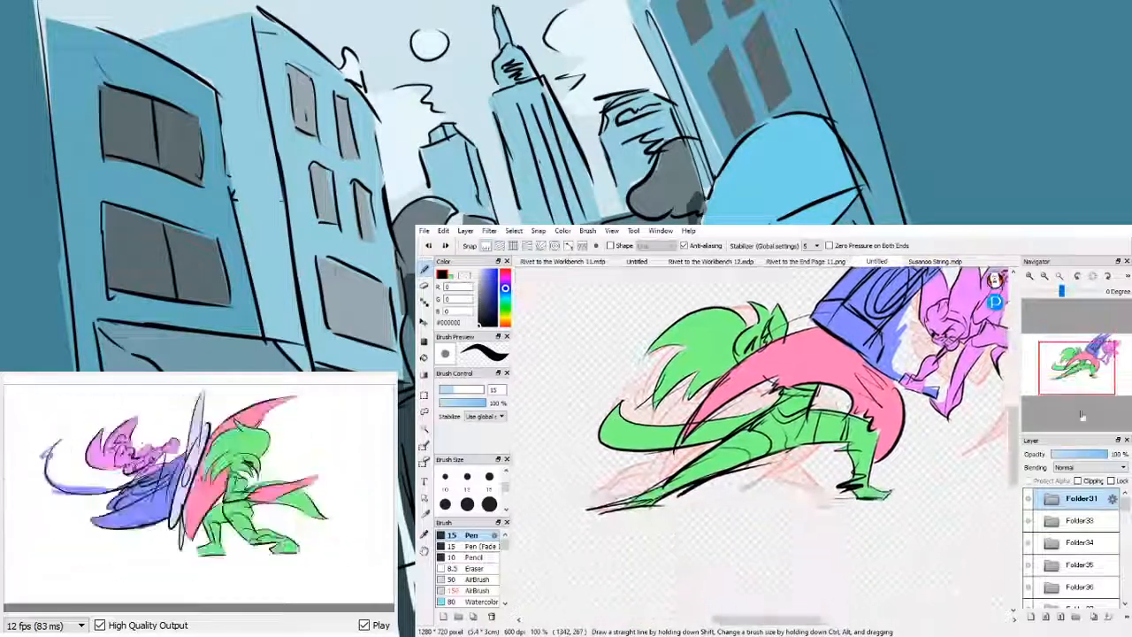
left_click_drag(1127, 502, 1126, 515)
left_click(1036, 527)
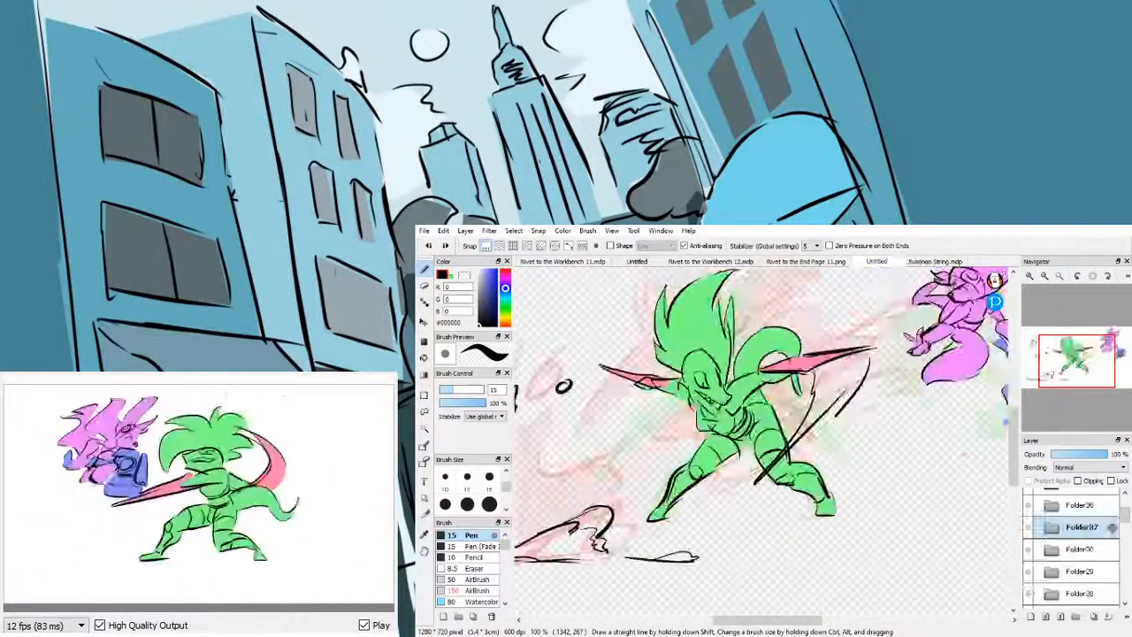
left_click_drag(1127, 514, 1127, 507)
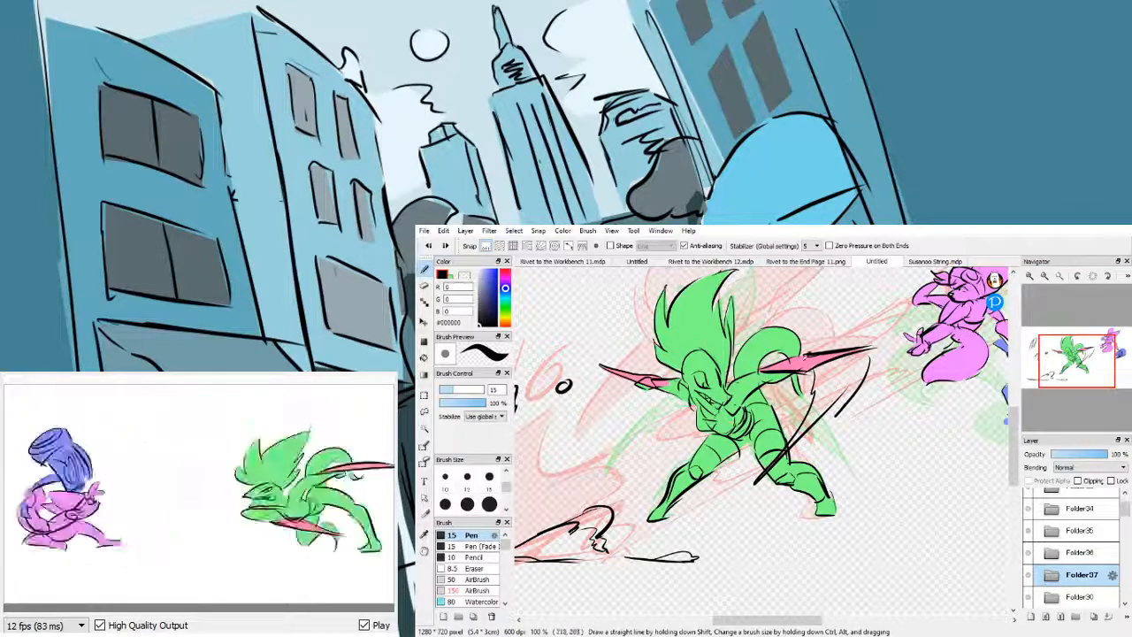
left_click(799, 361, "alt")
left_click(1031, 575)
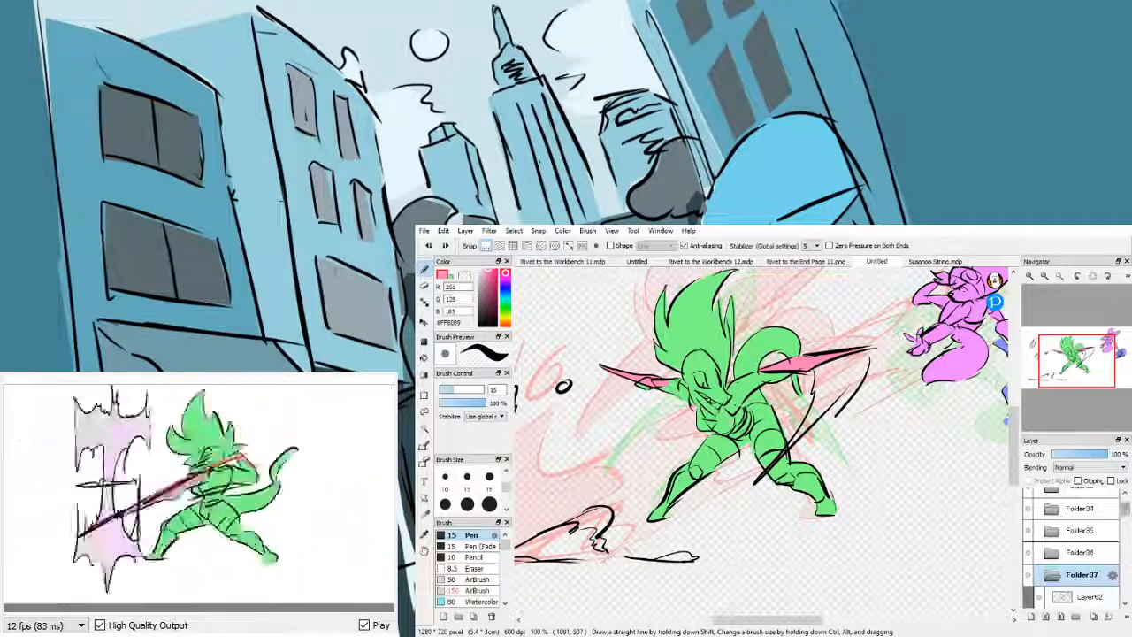
left_click_drag(1125, 506, 1125, 514)
left_click(1093, 562)
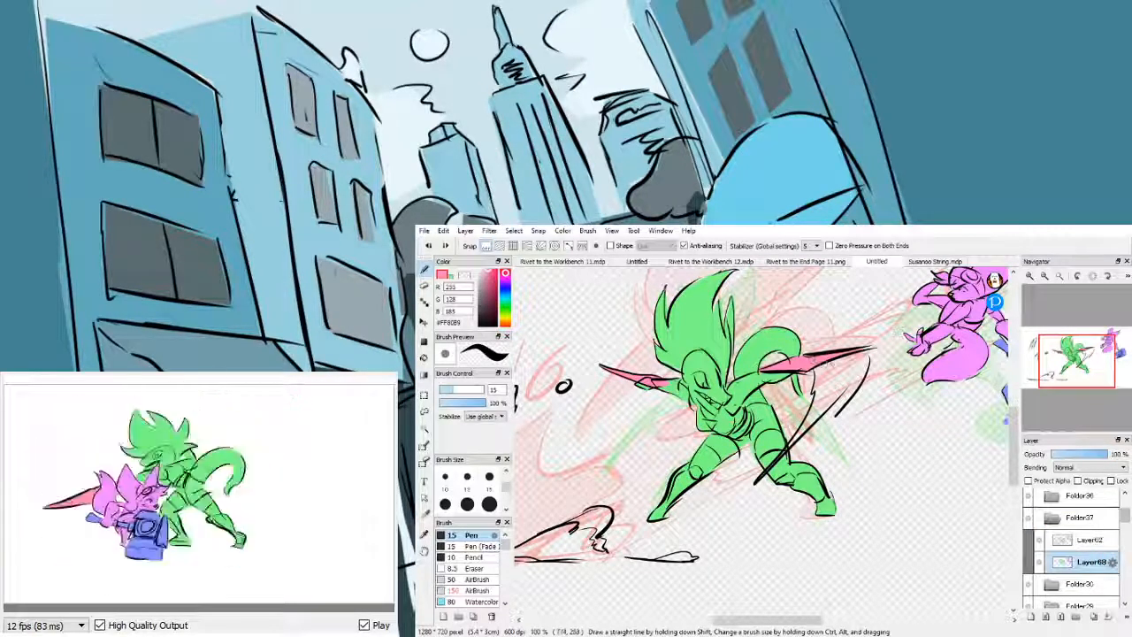
- Hatch the swing trails beside both of the green character's blades in pink, and collapse Folder37
mouse_move(816, 361)
left_mouse_down()
mouse_move(840, 366)
mouse_move(840, 386)
mouse_move(801, 432)
left_mouse_up()
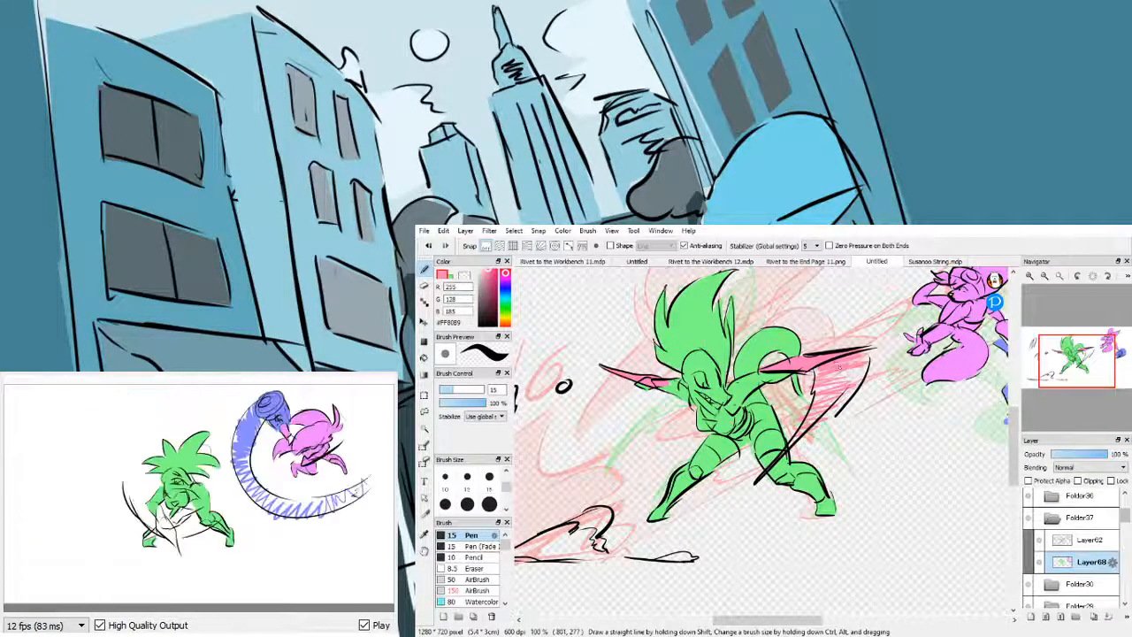
mouse_move(839, 363)
left_mouse_down()
mouse_move(826, 375)
mouse_move(837, 378)
left_mouse_up()
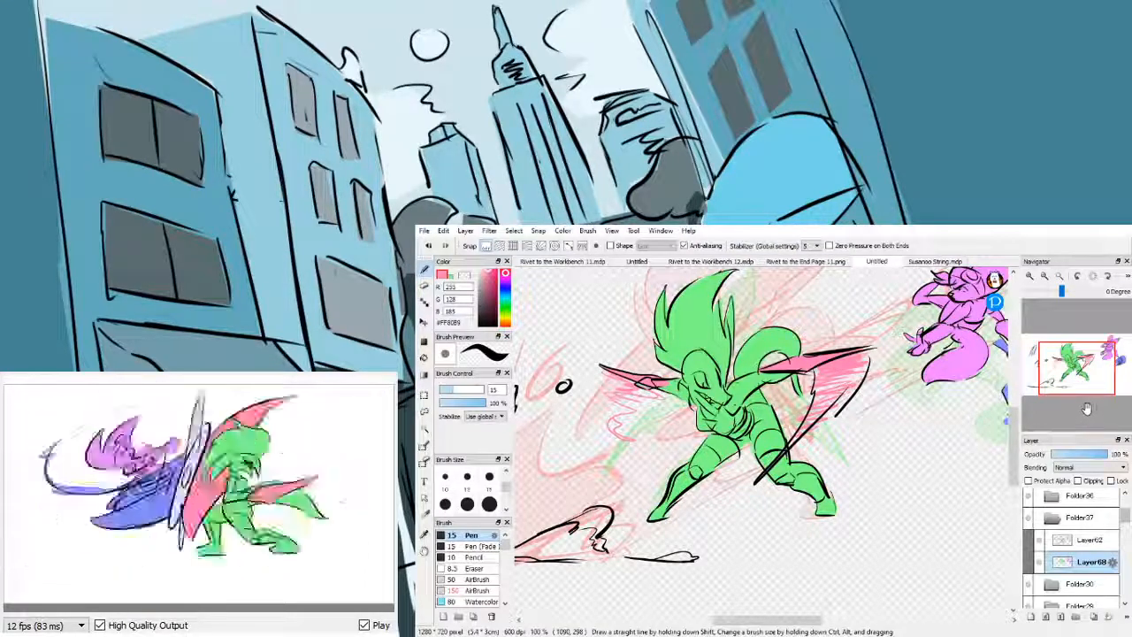
left_click(1053, 518)
- Expand Folder35 and make its Layer70 active, leaving Folder36 collapsed
left_click(1058, 497)
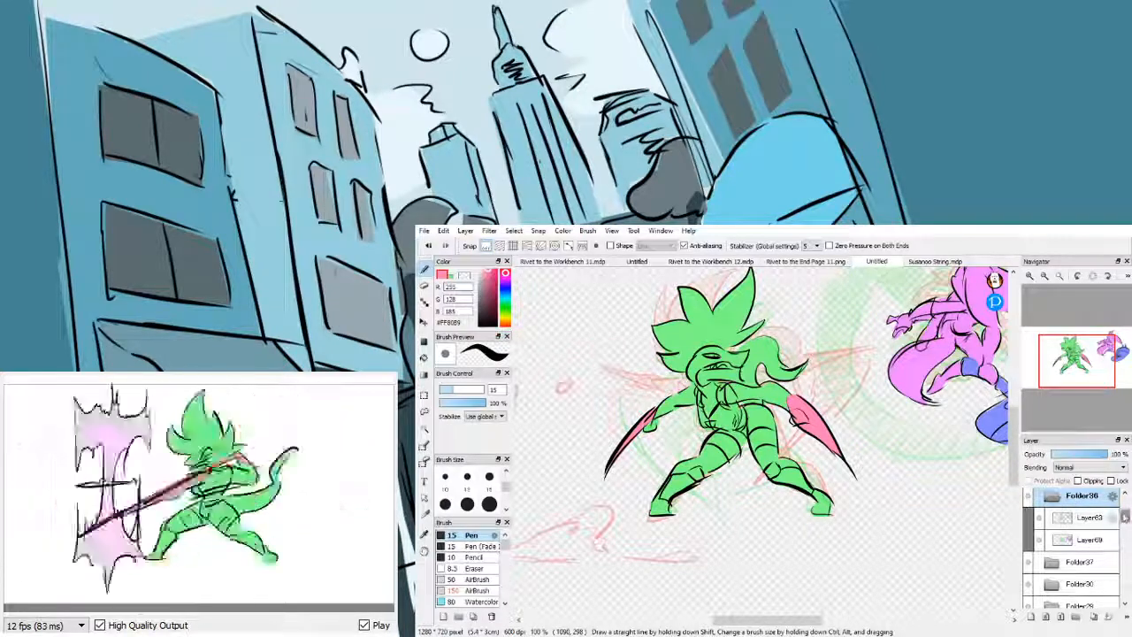
scroll(1124, 517, "up", 2)
left_click(1085, 537)
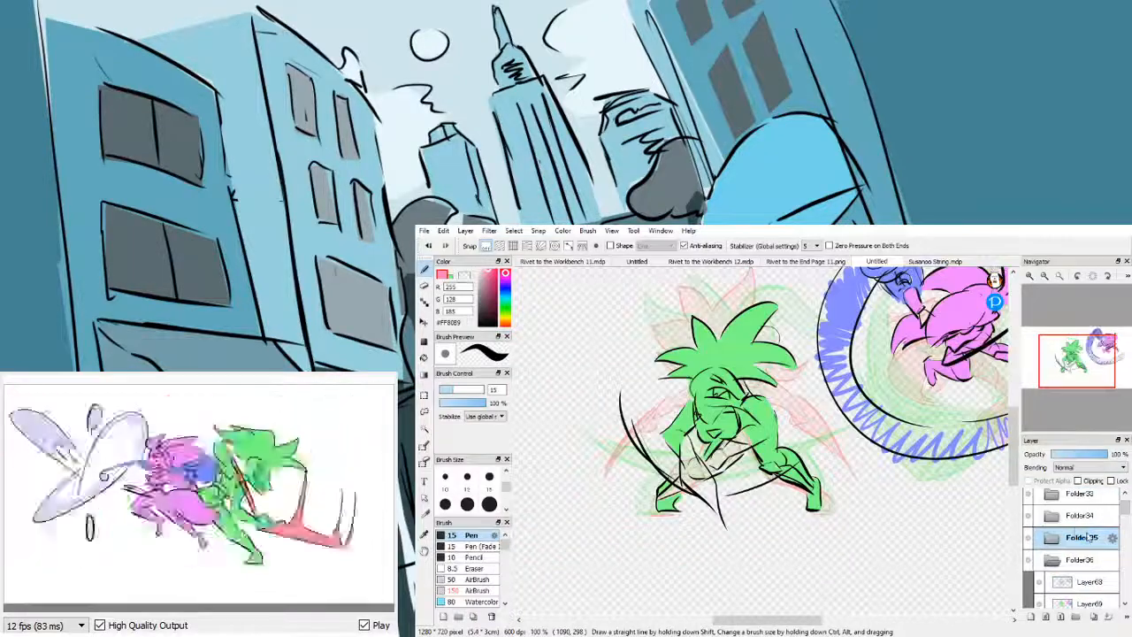
left_click_drag(1113, 368, 1065, 361)
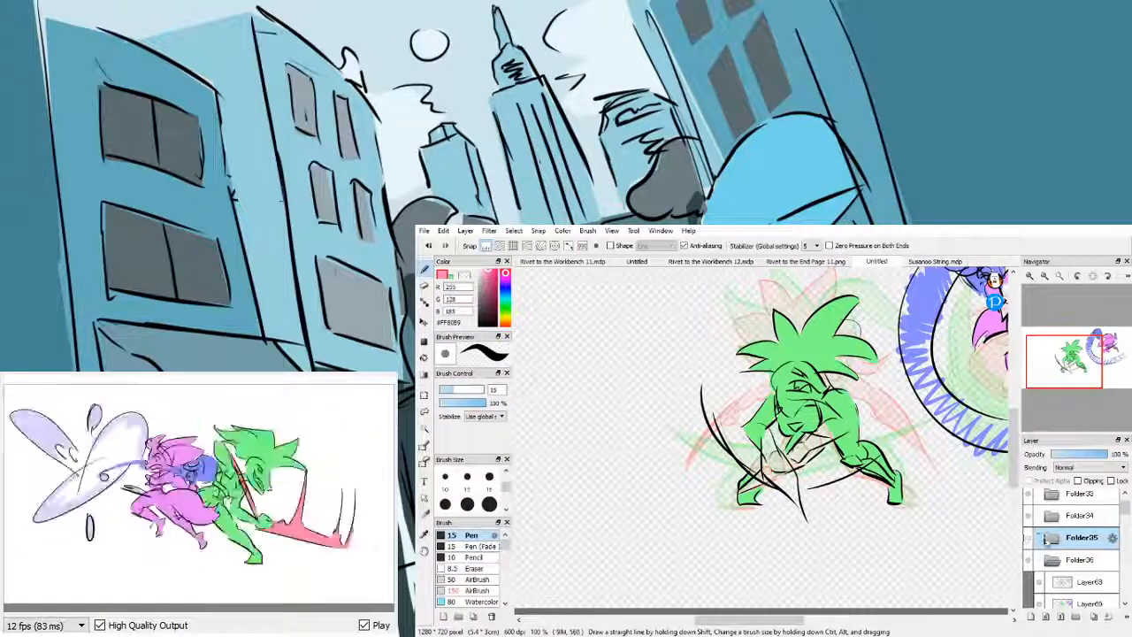
left_click(1060, 539)
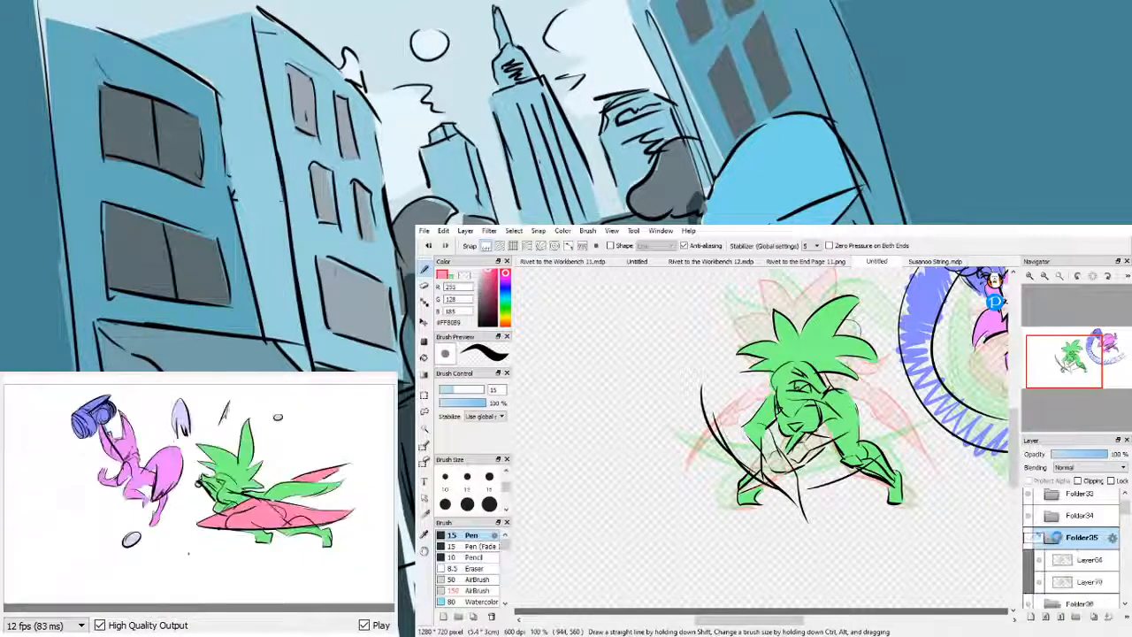
left_click(1053, 601)
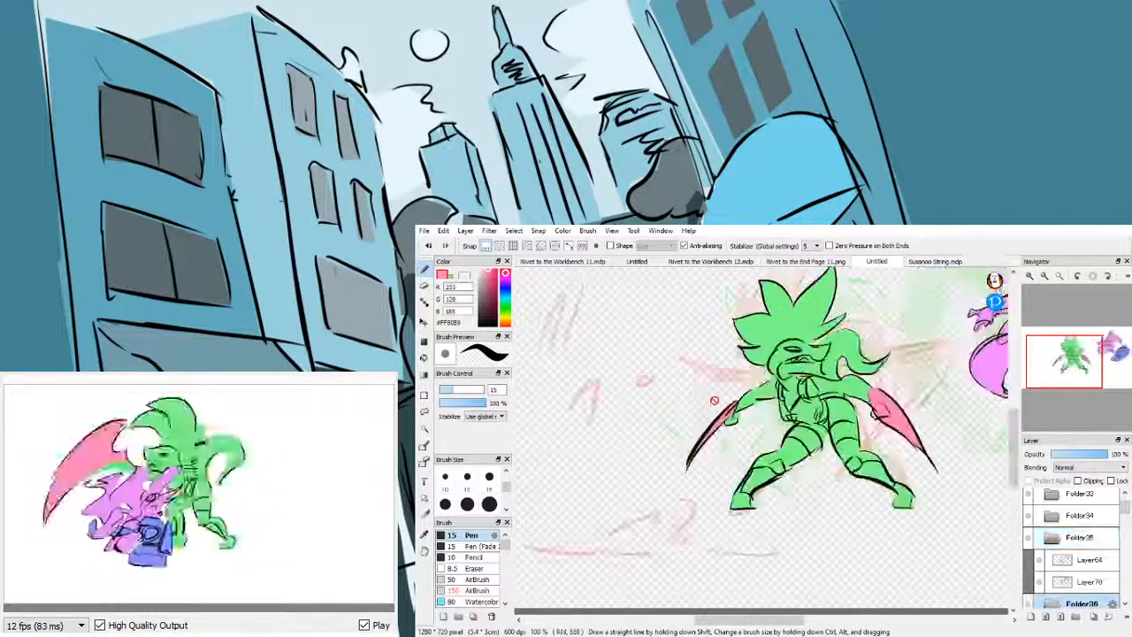
left_click(1088, 583)
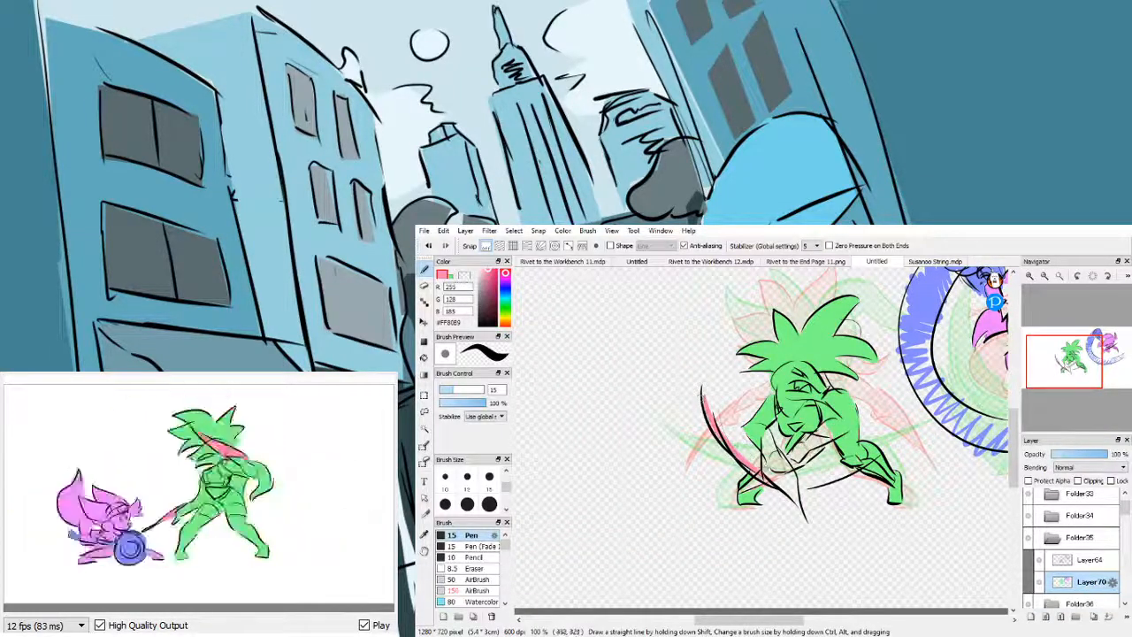
- Fill the crossed blades in front of the crouching green character with pink, touching up with sampled green and pink
mouse_move(766, 462)
left_mouse_down()
mouse_move(766, 443)
mouse_move(781, 469)
left_mouse_up()
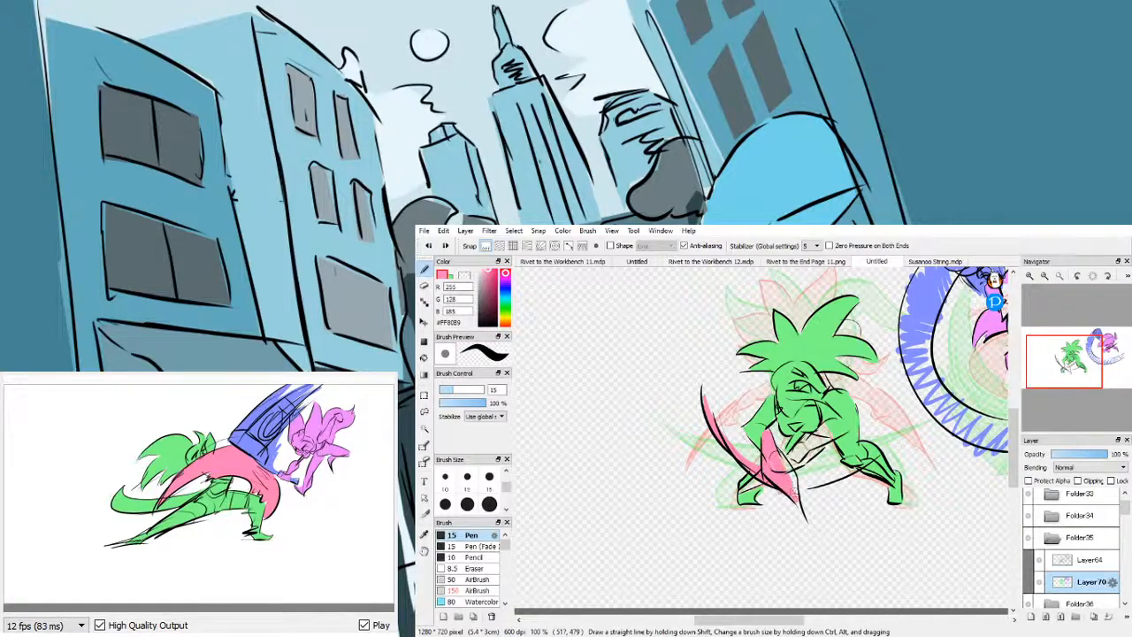
left_click_drag(796, 485, 793, 501)
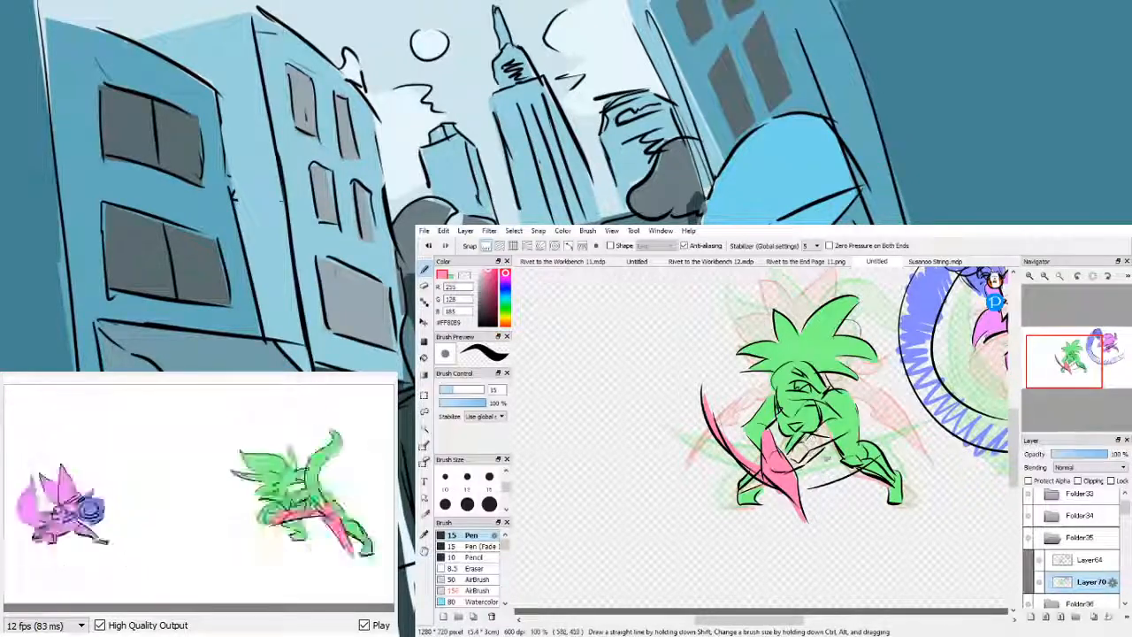
left_click_drag(795, 482, 854, 462)
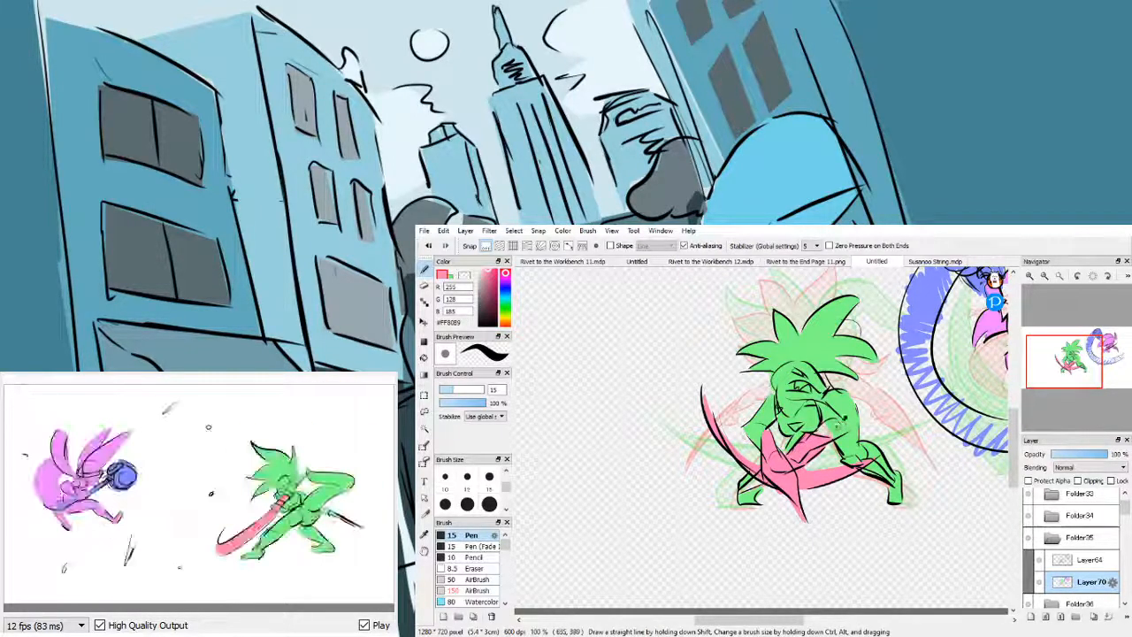
right_click(838, 426)
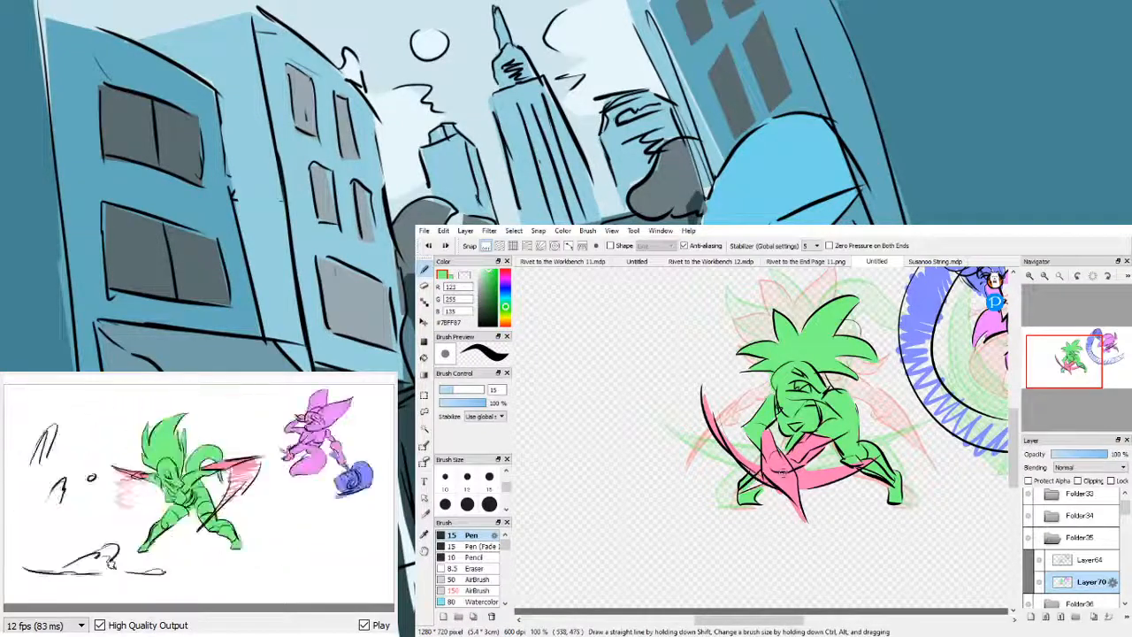
right_click(776, 484)
left_click_drag(763, 476, 758, 485)
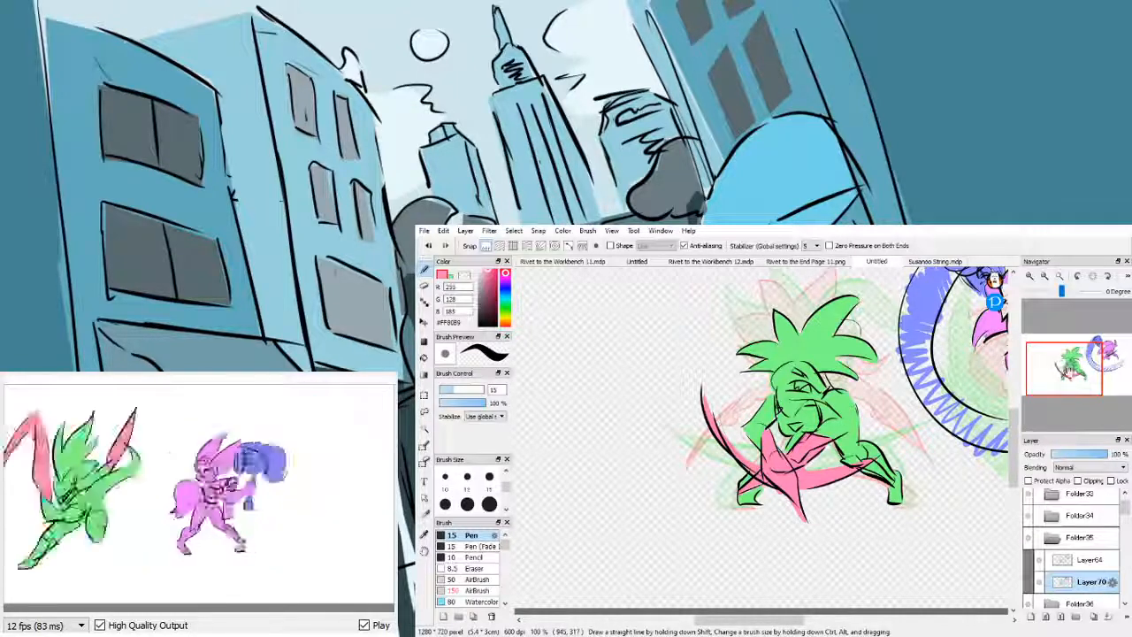
- Collapse Folder35 and examine the Folder34 and Folder33 frames for areas that still need color
left_click_drag(1055, 375, 1066, 366)
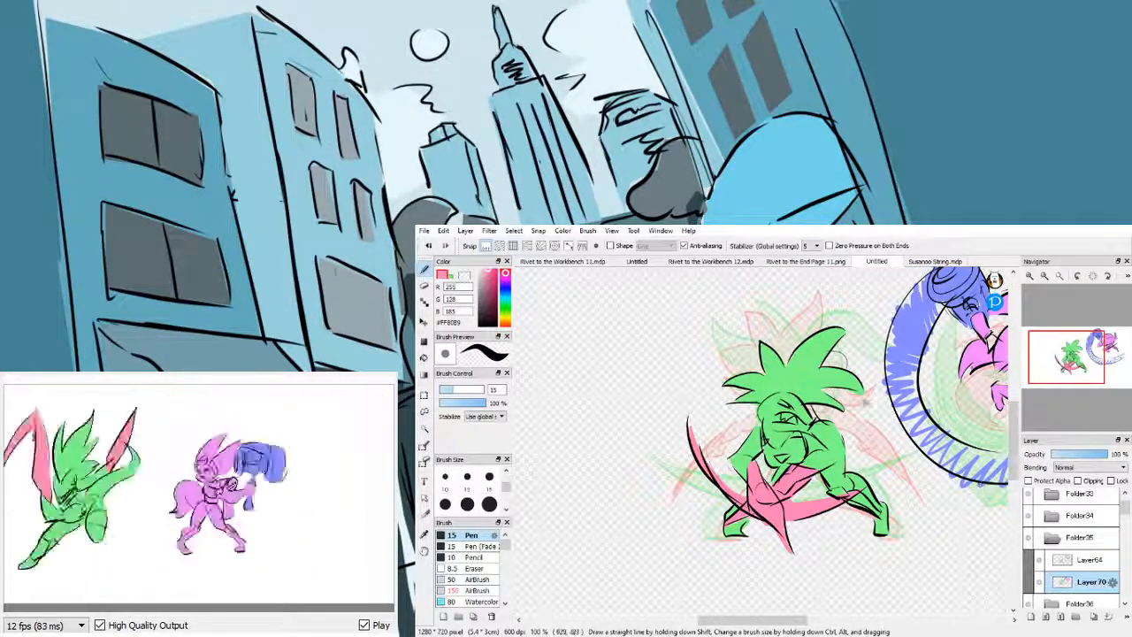
mouse_move(1074, 373)
left_mouse_down()
mouse_move(1089, 361)
mouse_move(1066, 354)
left_mouse_up()
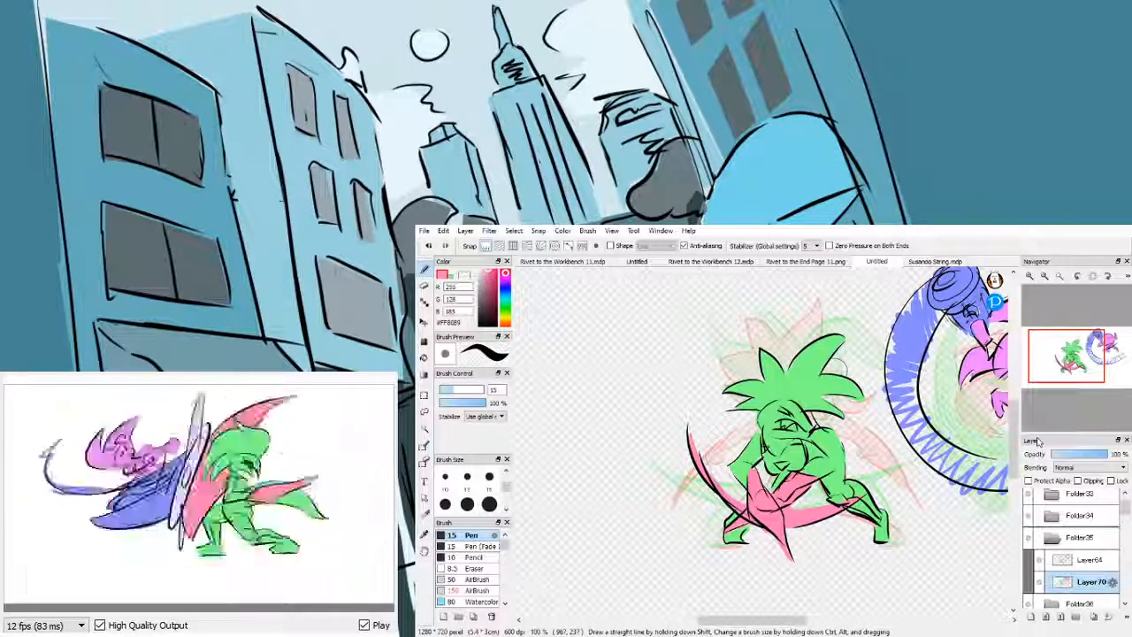
left_click(1053, 536)
left_click(1053, 517)
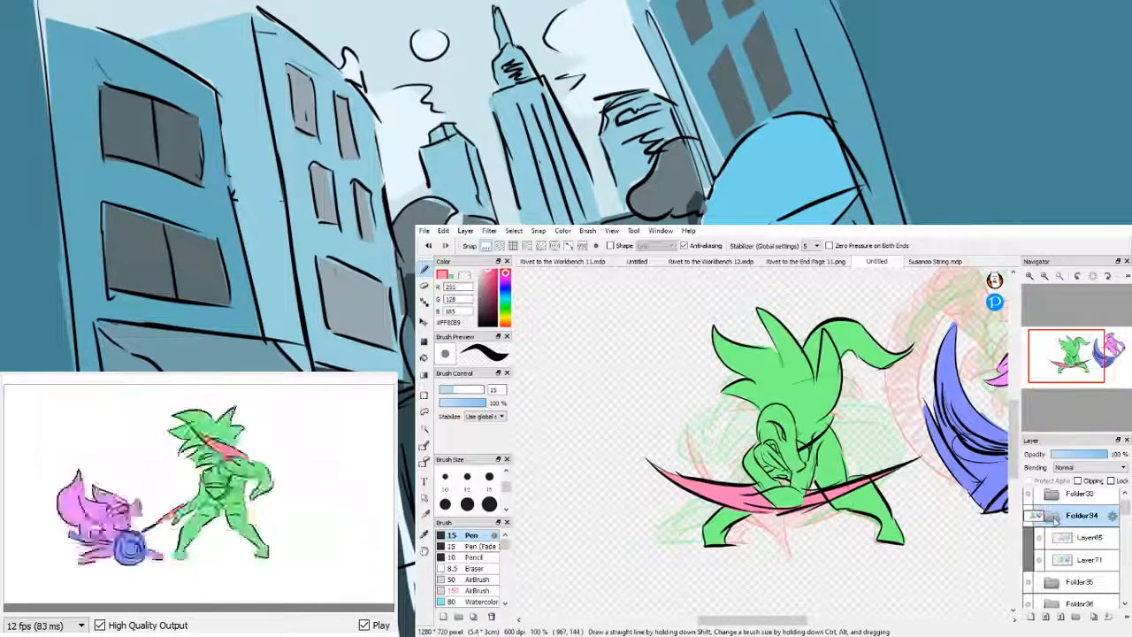
left_click(1051, 516)
left_click(1053, 494)
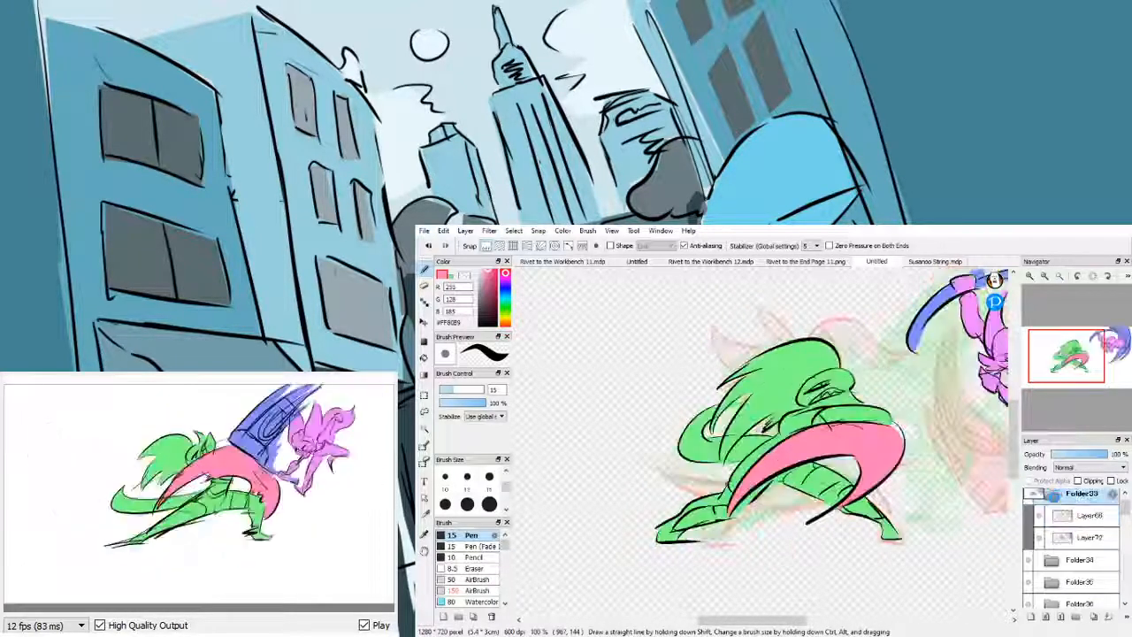
left_click(1053, 495)
left_click_drag(1126, 509, 1126, 510)
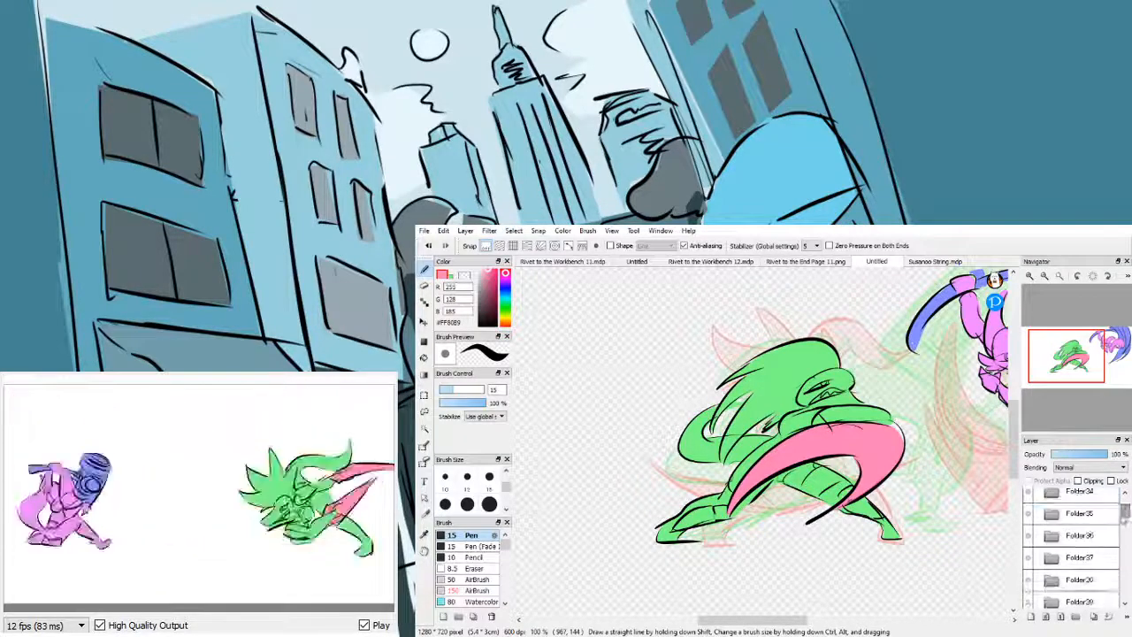